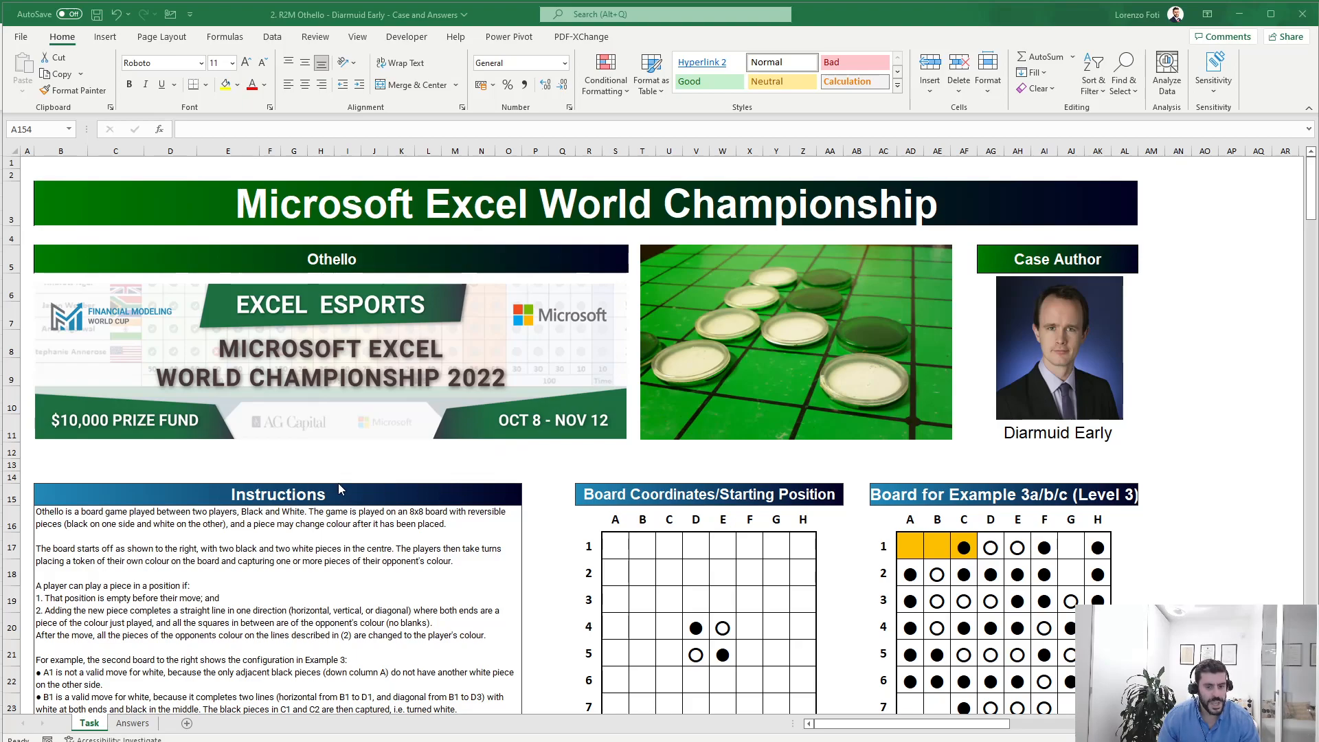
Enter a COUNTA formula over I39:BT39 as the Level 1 answer for game 1 in E39
scroll(338, 483, down, 1)
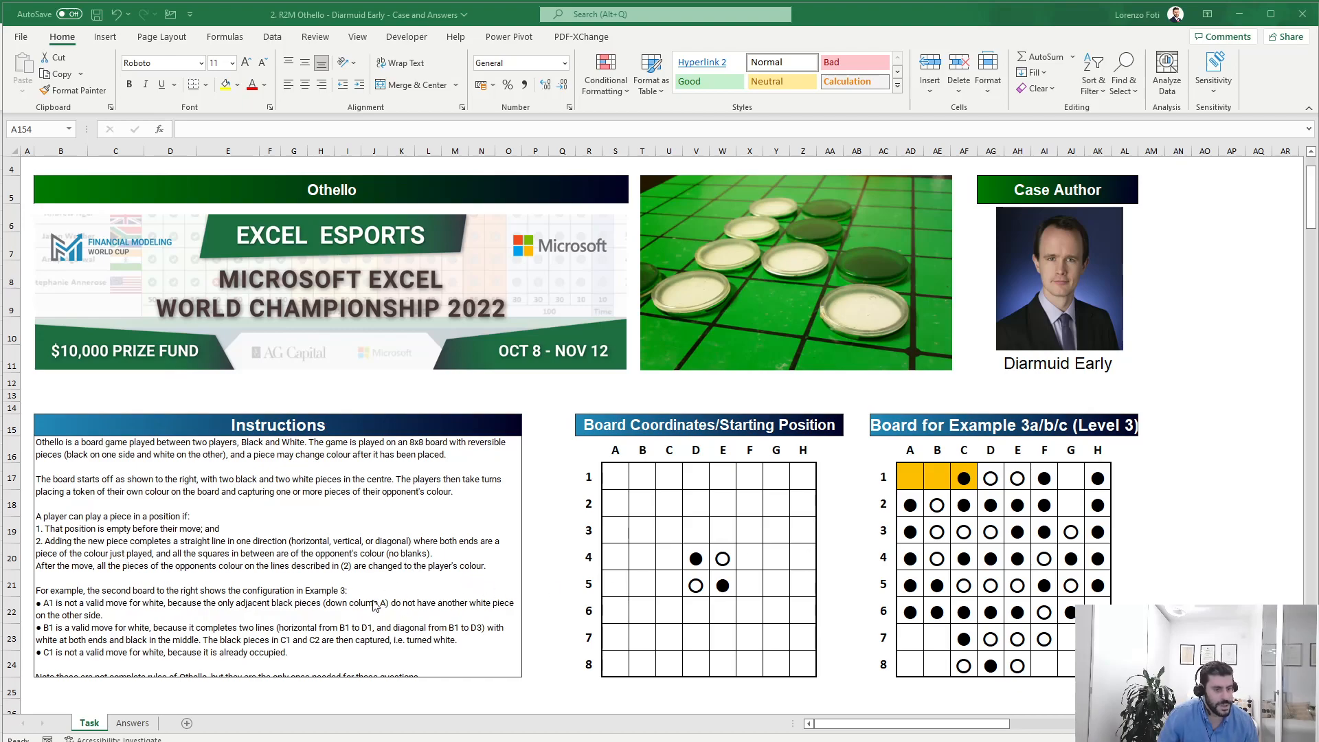
scroll(357, 591, down, 5)
scroll(329, 541, down, 1)
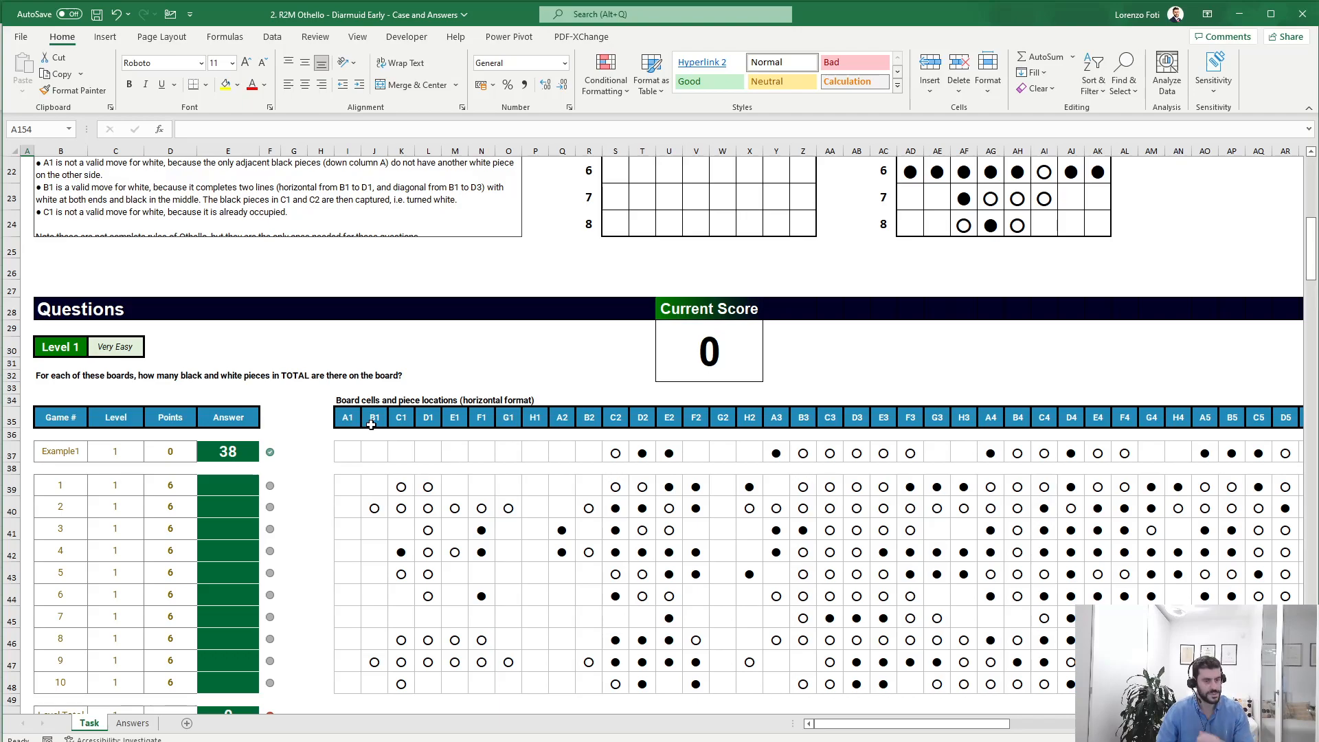
click(348, 418)
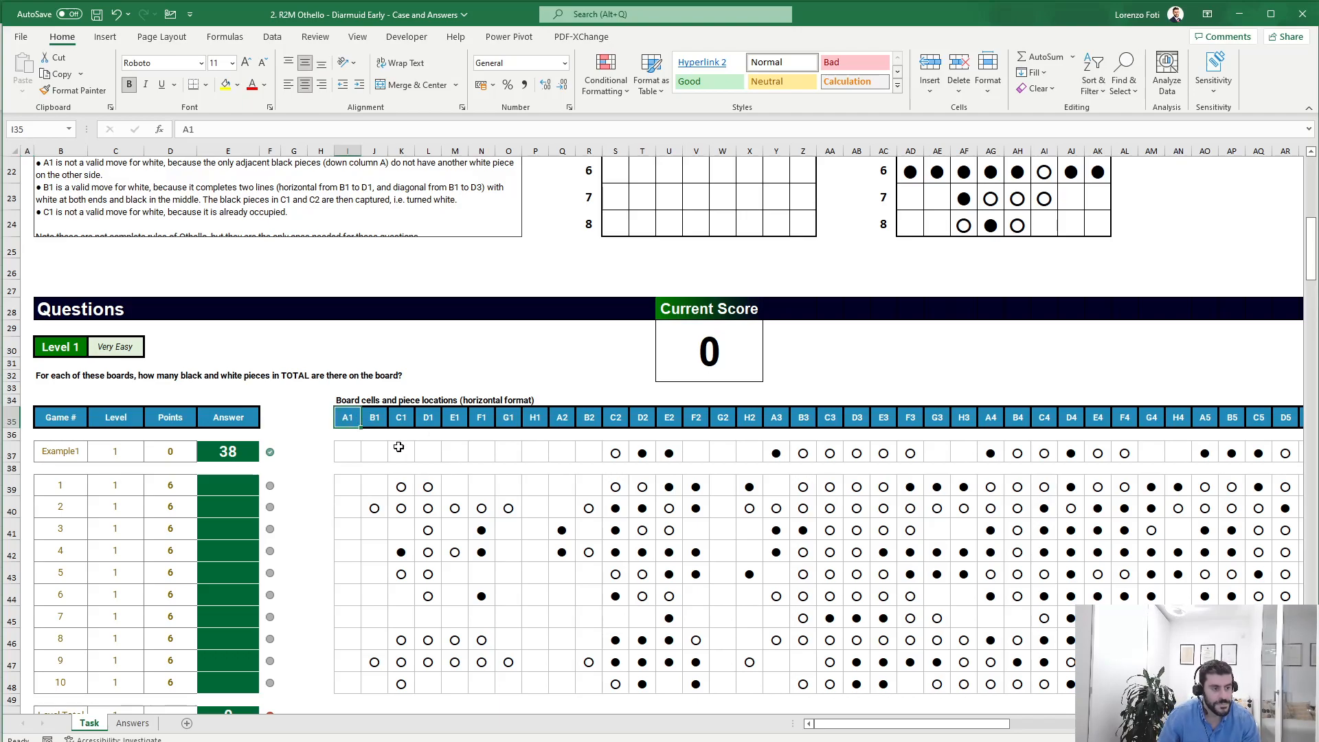
click(235, 486)
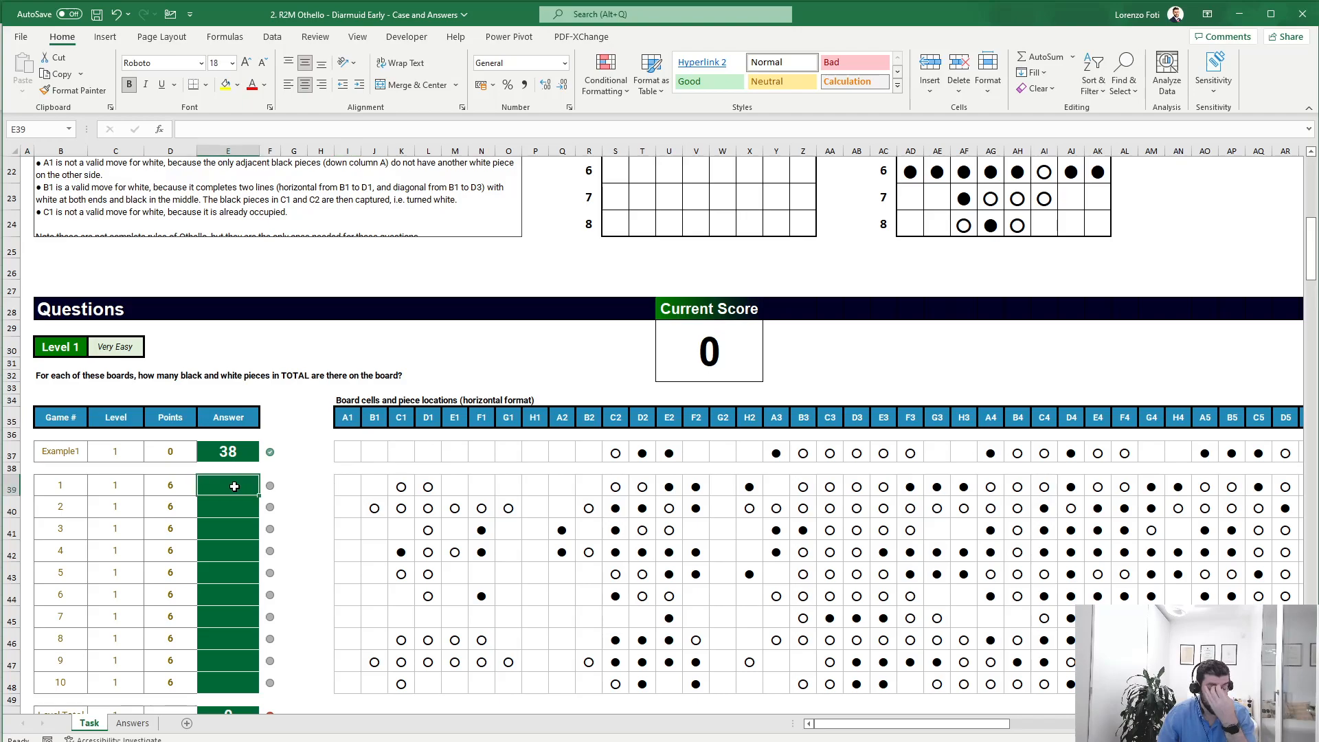
text(+counta()
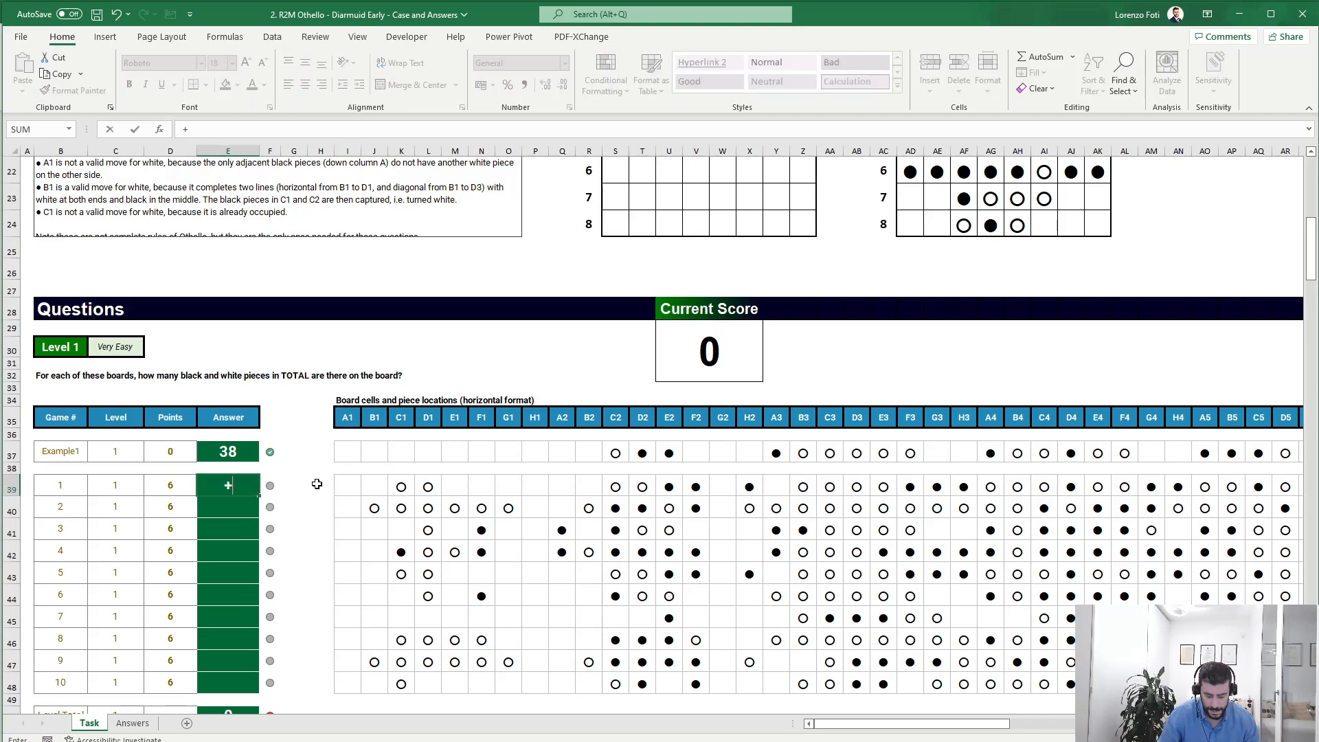
key(Right)
key(Right)
key(Right)
key(Right)
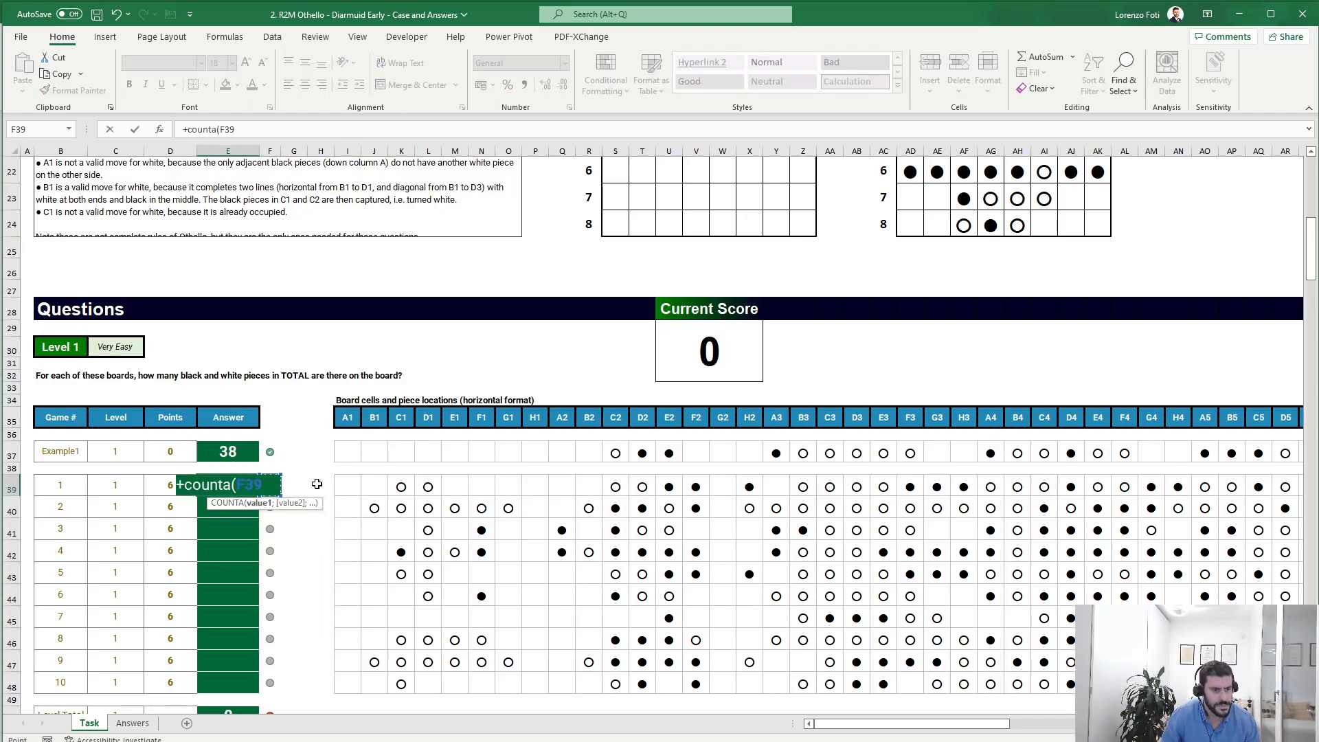
key(shift+Right)
key(shift+Right)
key(shift+Right)
key(shift+Right)
key(shift+Right)
key(shift+Right)
key(shift+Right)
key(shift+Right)
key(shift+Right)
key(shift+Right)
key(shift+Right)
key(shift+Right)
key(shift+Right)
key(shift+Right)
key(shift+Right)
key(shift+Right)
key(shift+Right)
key(shift+Right)
key(shift+Right)
key(shift+Right)
key(shift+Right)
key(shift+Right)
key(shift+Right)
key(shift+Right)
key(shift+Right)
key(shift+Right)
key(shift+Right)
key(shift+Right)
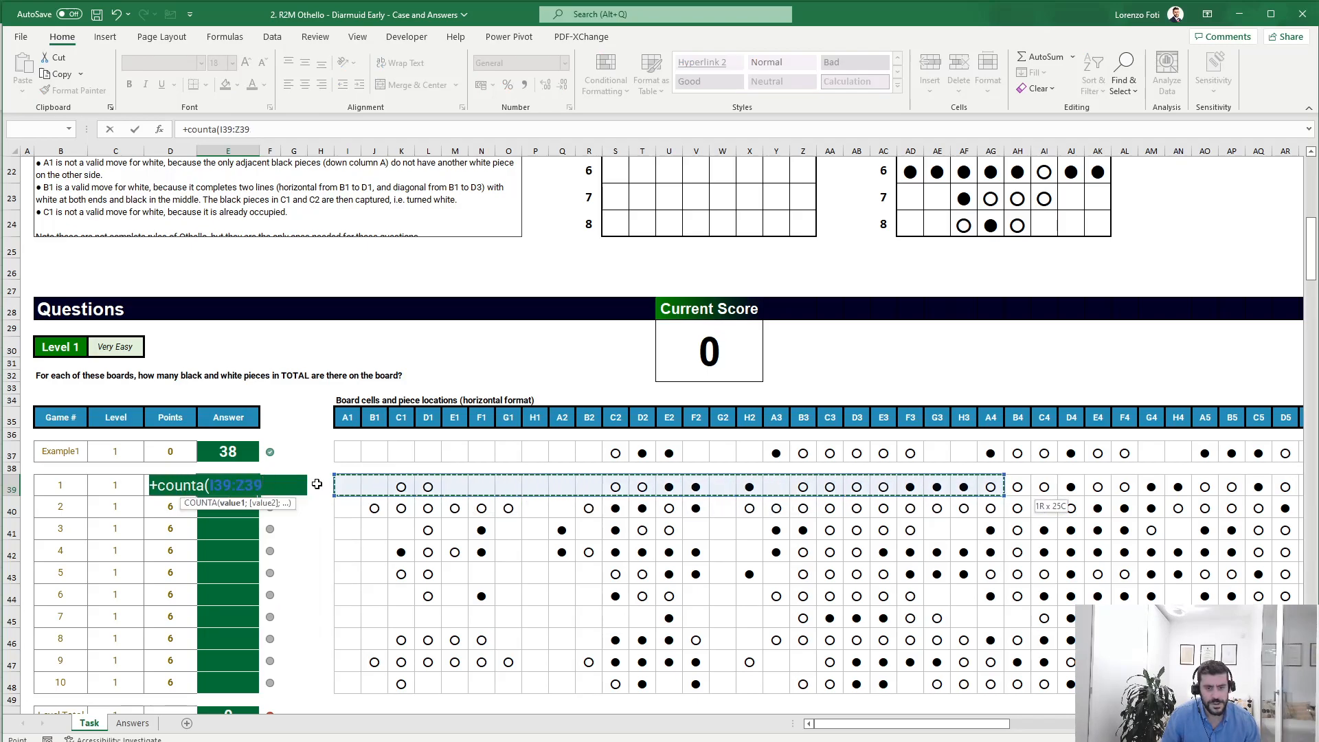
key(shift+Right)
key(shift+Right)
key(shift+Right)
key(shift+Right)
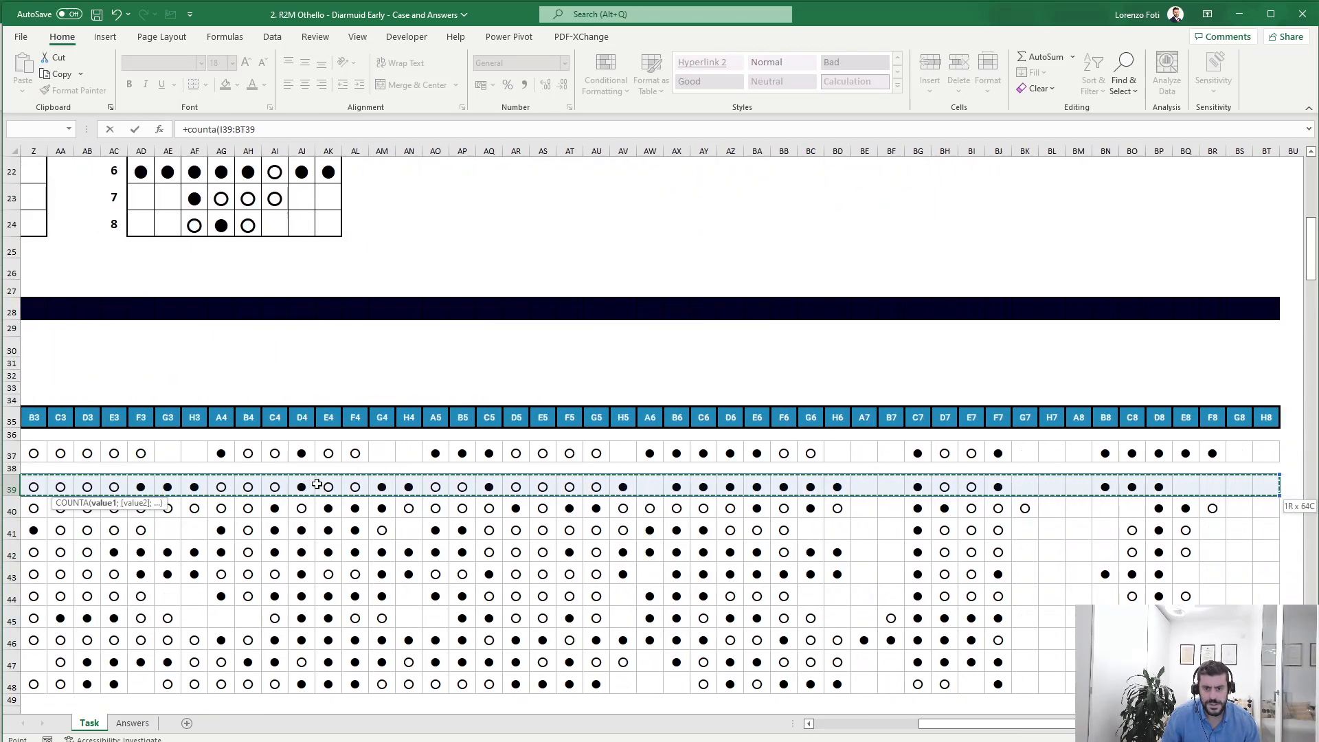
key(ctrl+Return)
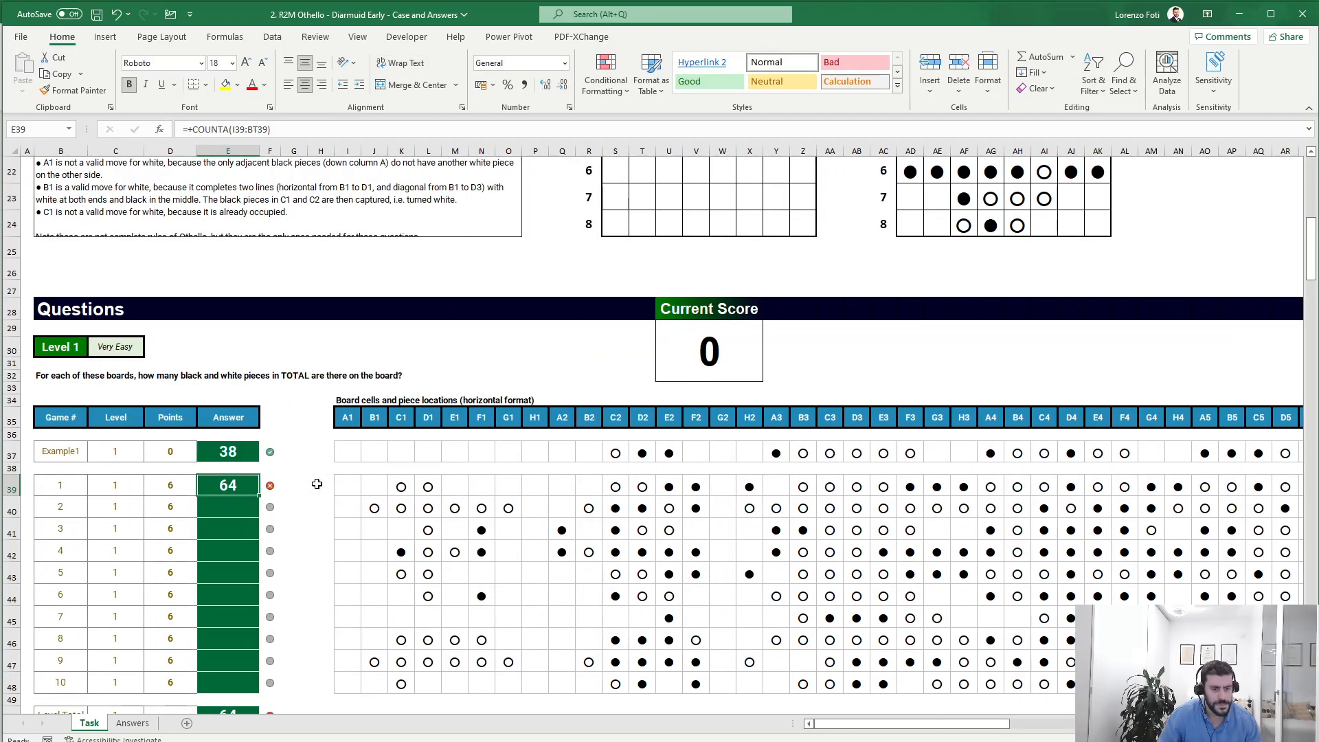
Change the game 1 formula to COUNTIFS over I39:BT39 with the black piece in $V$20 as the criterion
click(229, 130)
key(BackSpace)
text(Ifs)
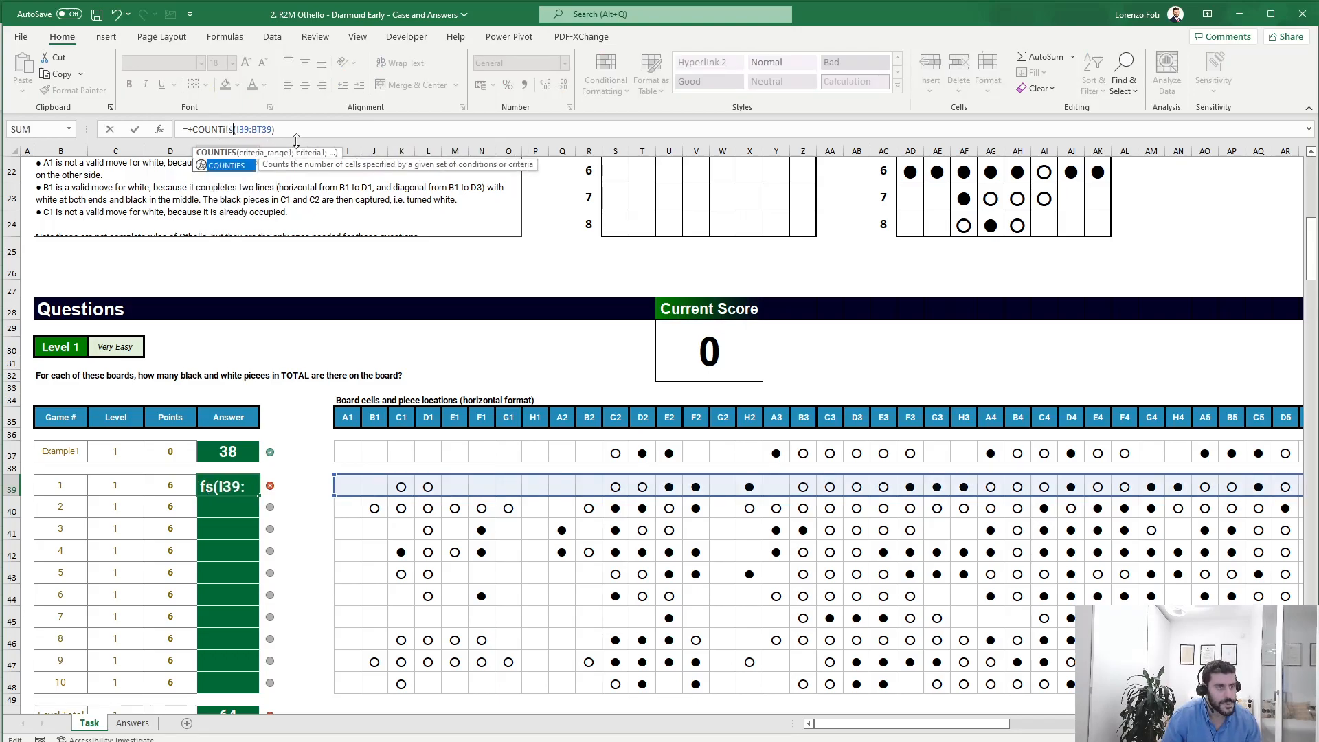
click(270, 129)
text(;)
scroll(876, 311, up, 7)
drag(1206, 400, 1310, 427)
click(725, 567)
drag(408, 627, 15, 658)
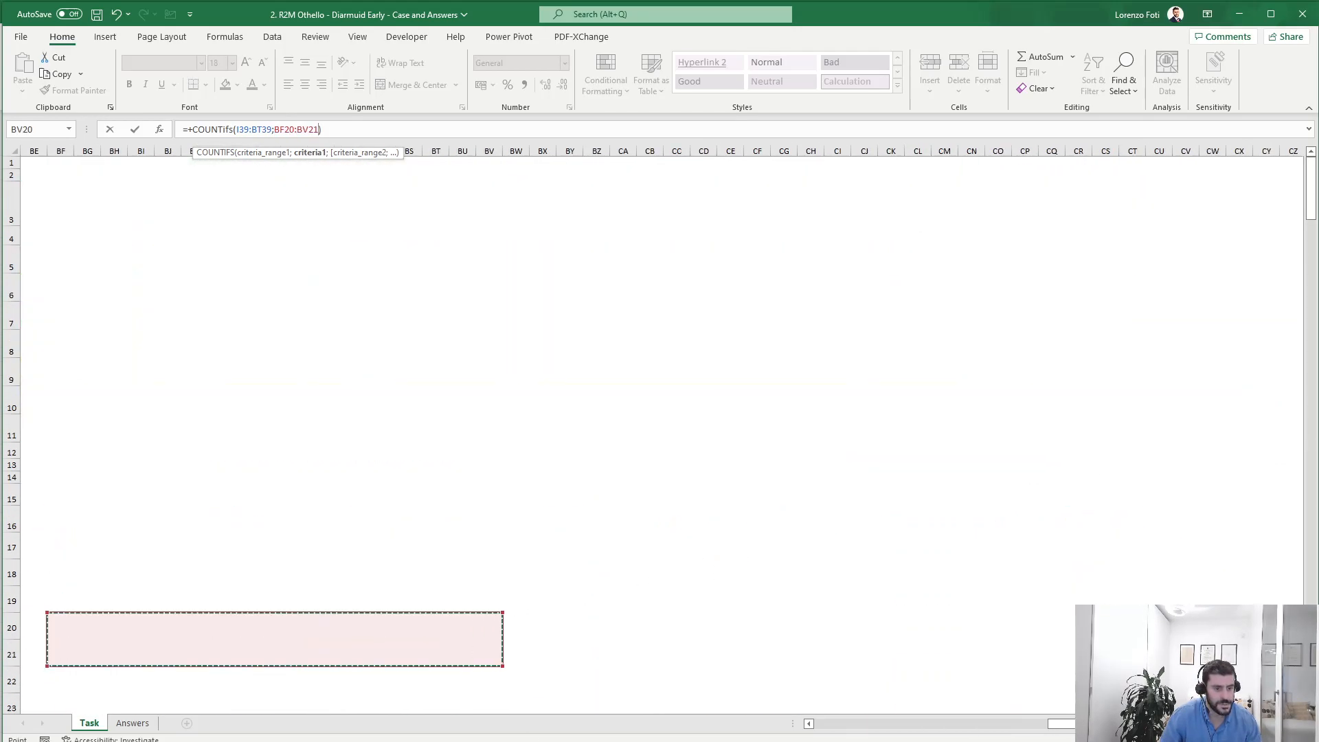
drag(1097, 726, 861, 734)
scroll(666, 629, down, 5)
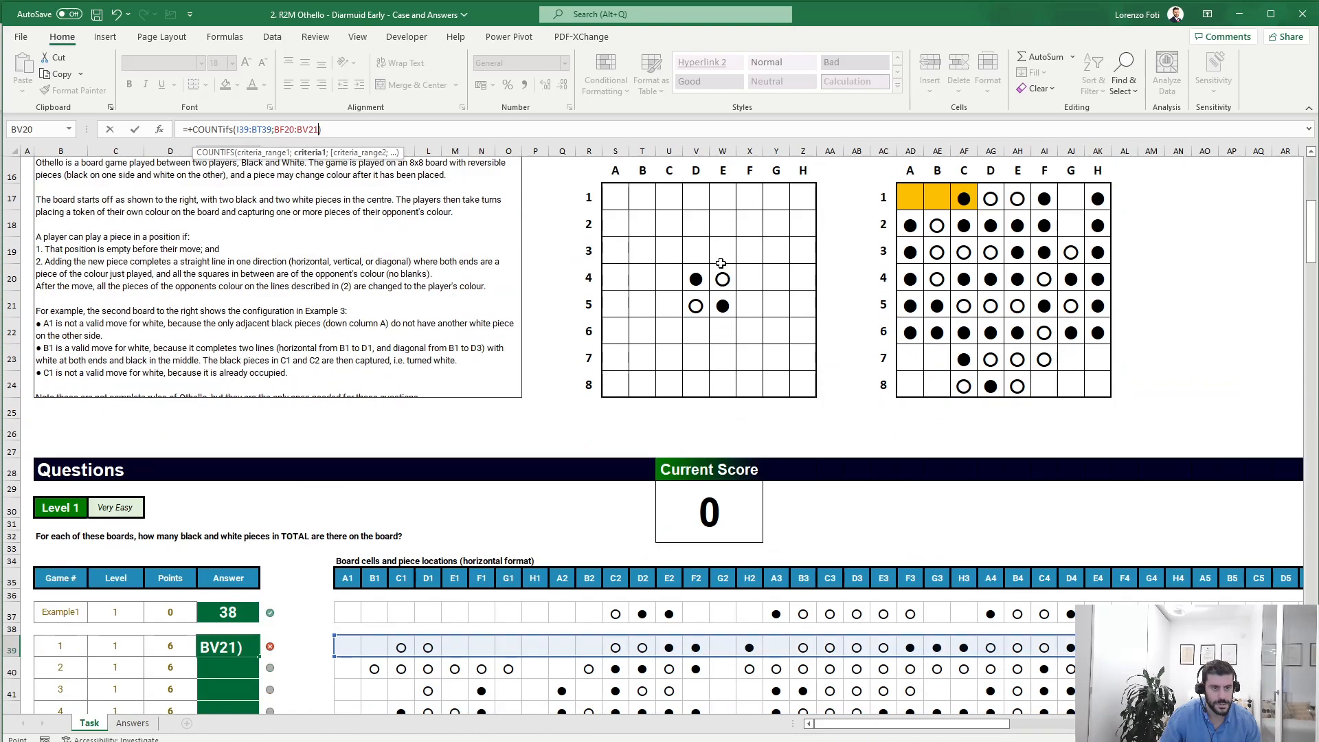
click(698, 278)
key(F4)
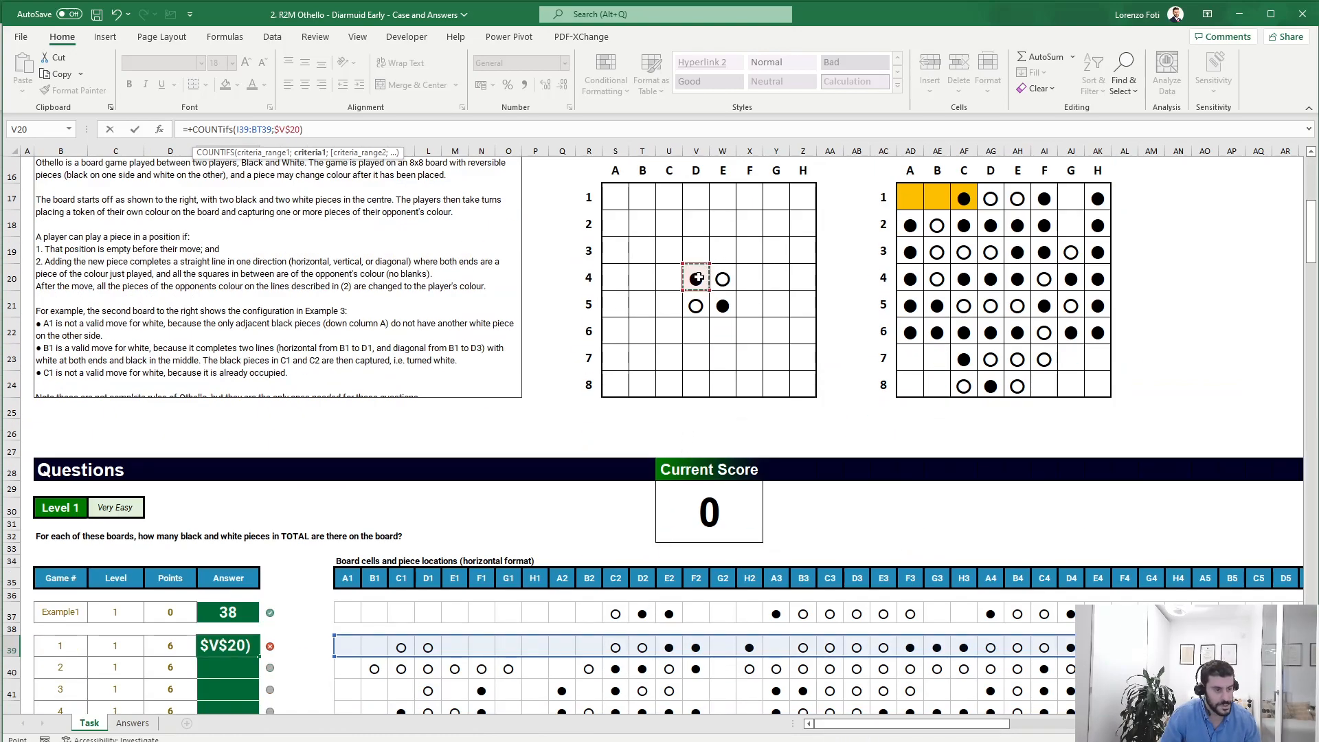
key(Right)
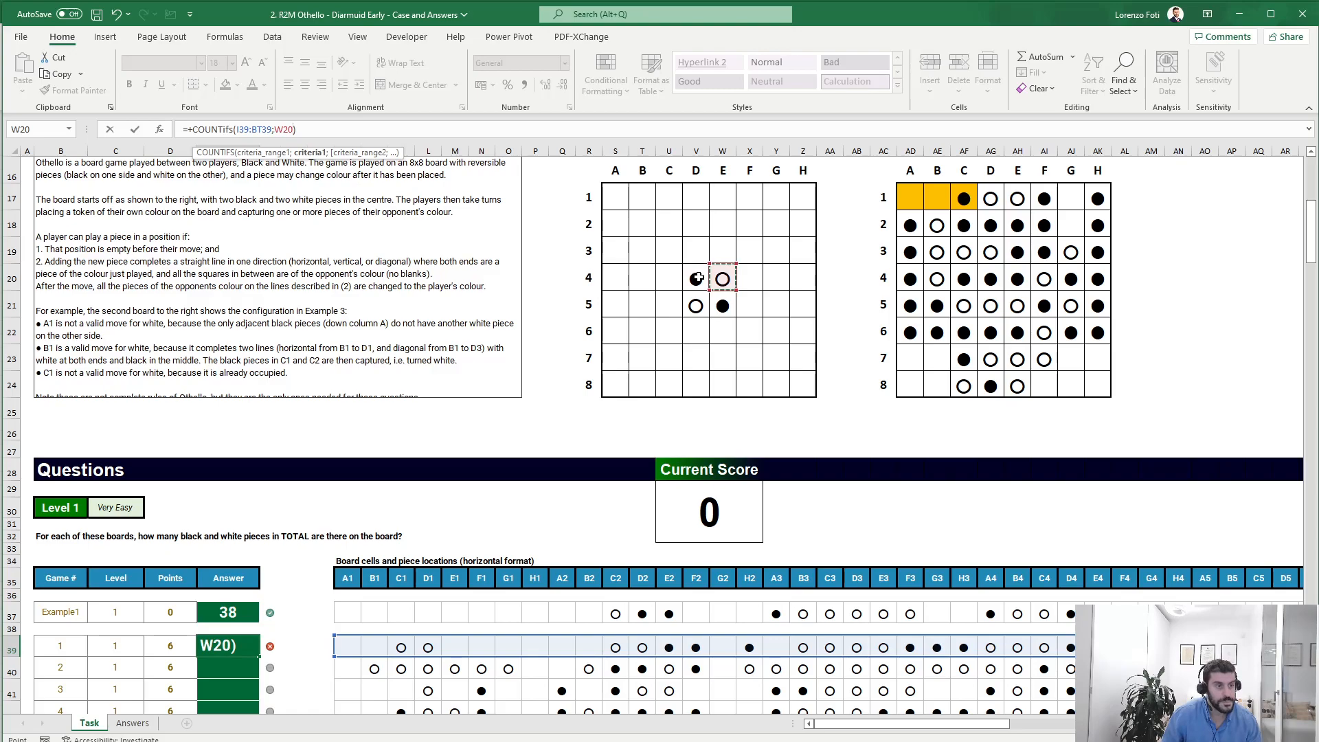
key(Left)
key(F4)
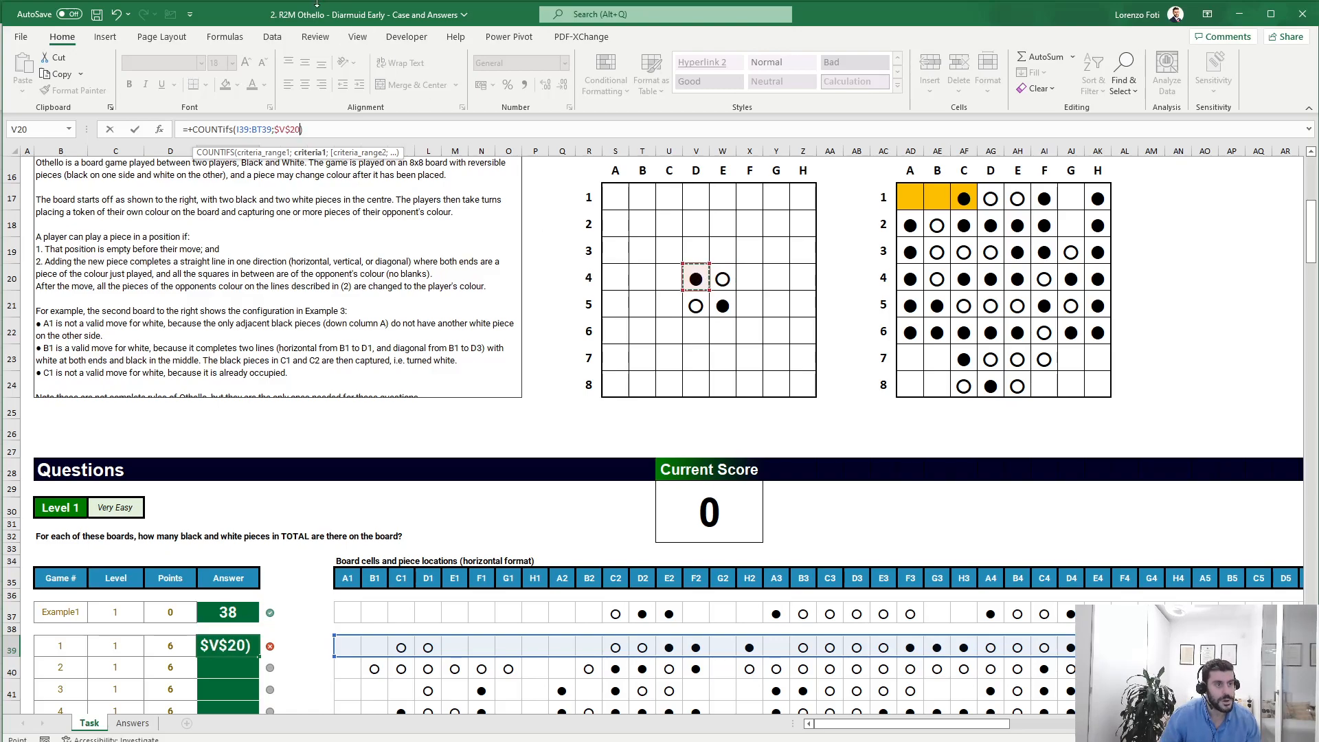
Add a second COUNTIFS over I39:BT39 to the game 1 formula, using the white piece in W20 as its criterion
text(+)
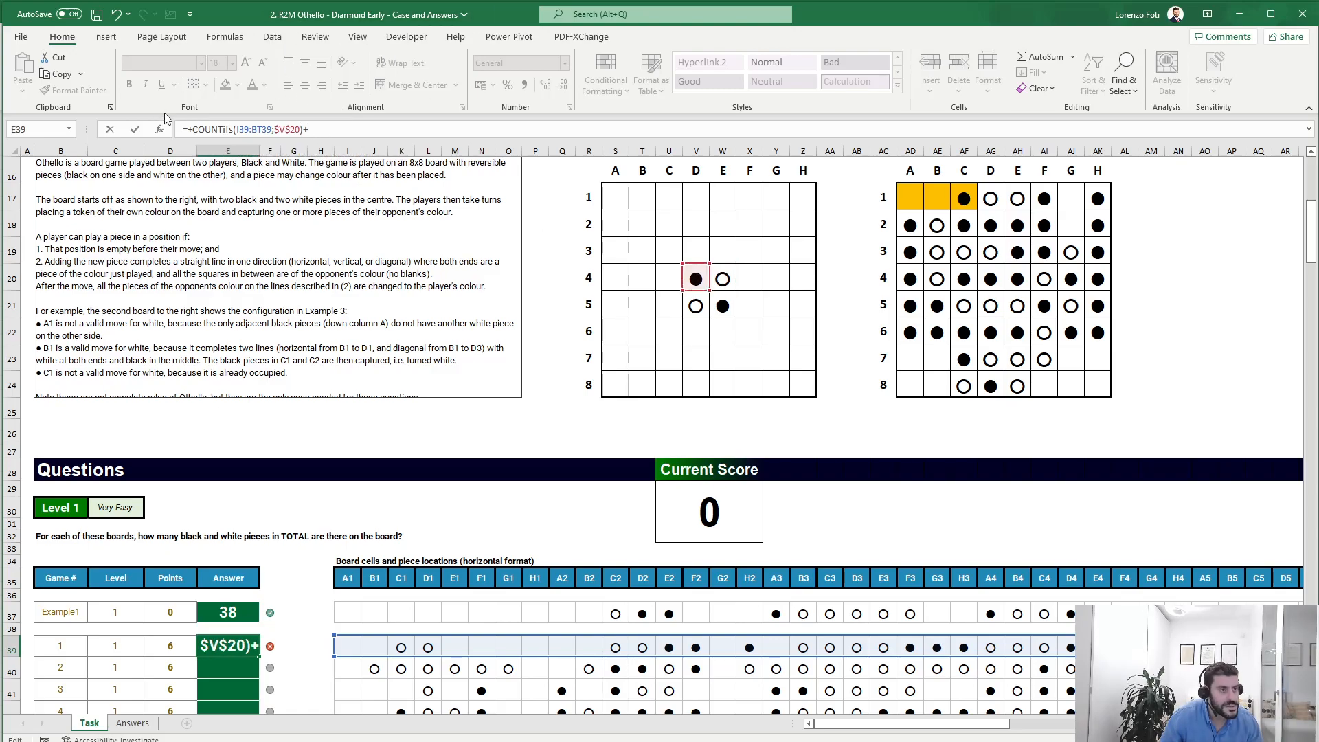
drag(194, 127, 309, 129)
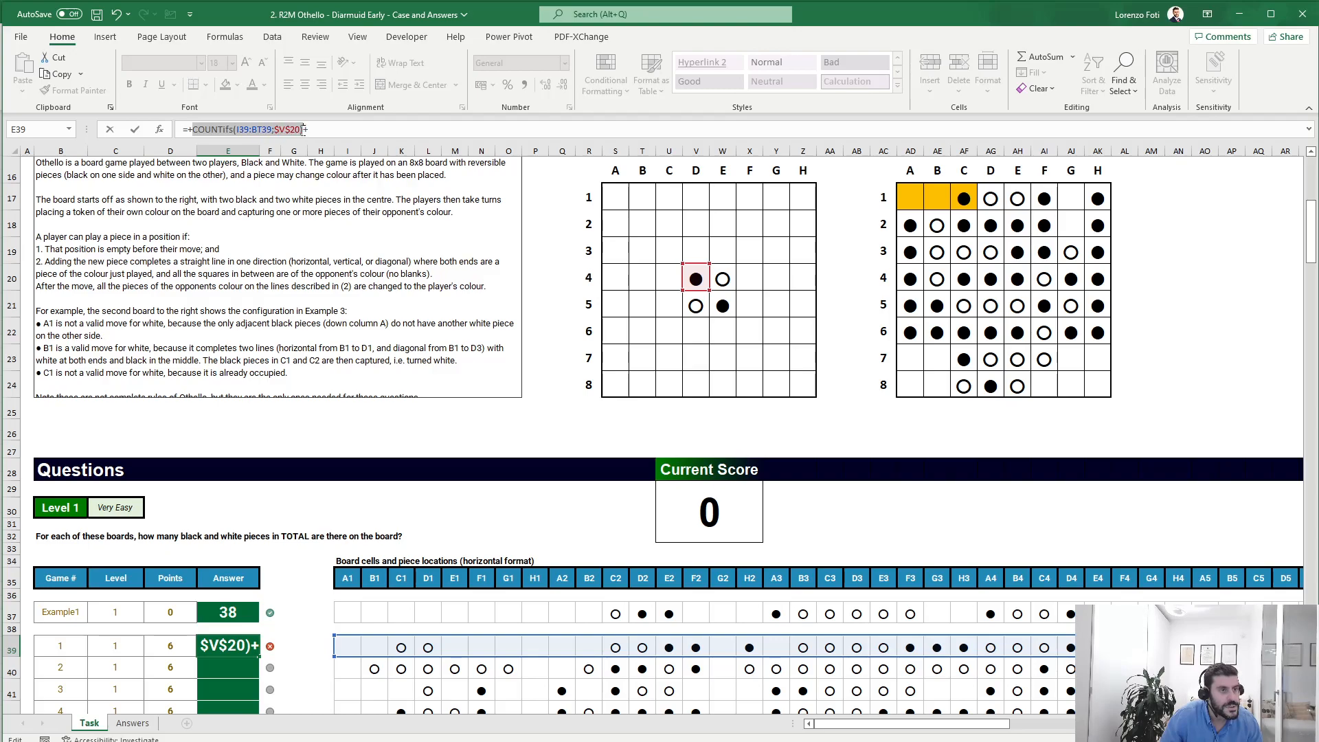
key(ctrl+c)
click(307, 129)
key(ctrl+v)
double_click(409, 129)
click(726, 278)
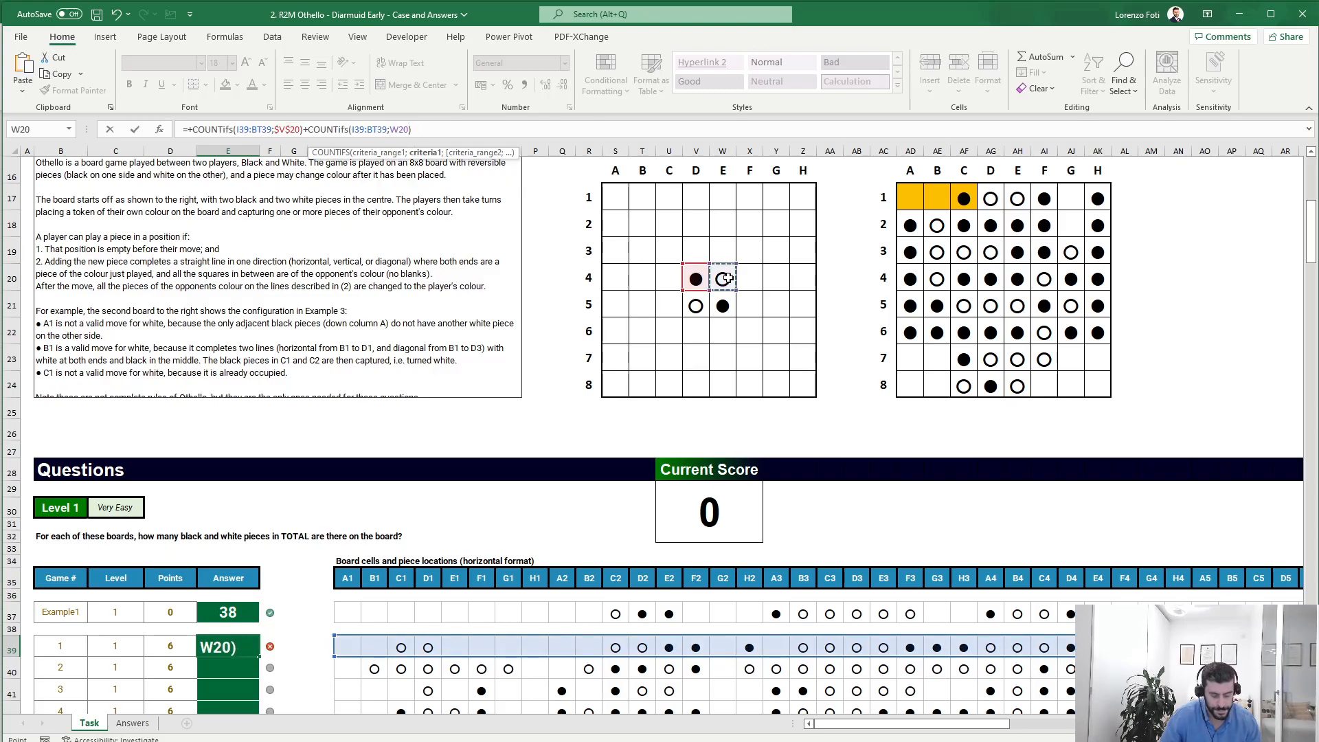
key(Return)
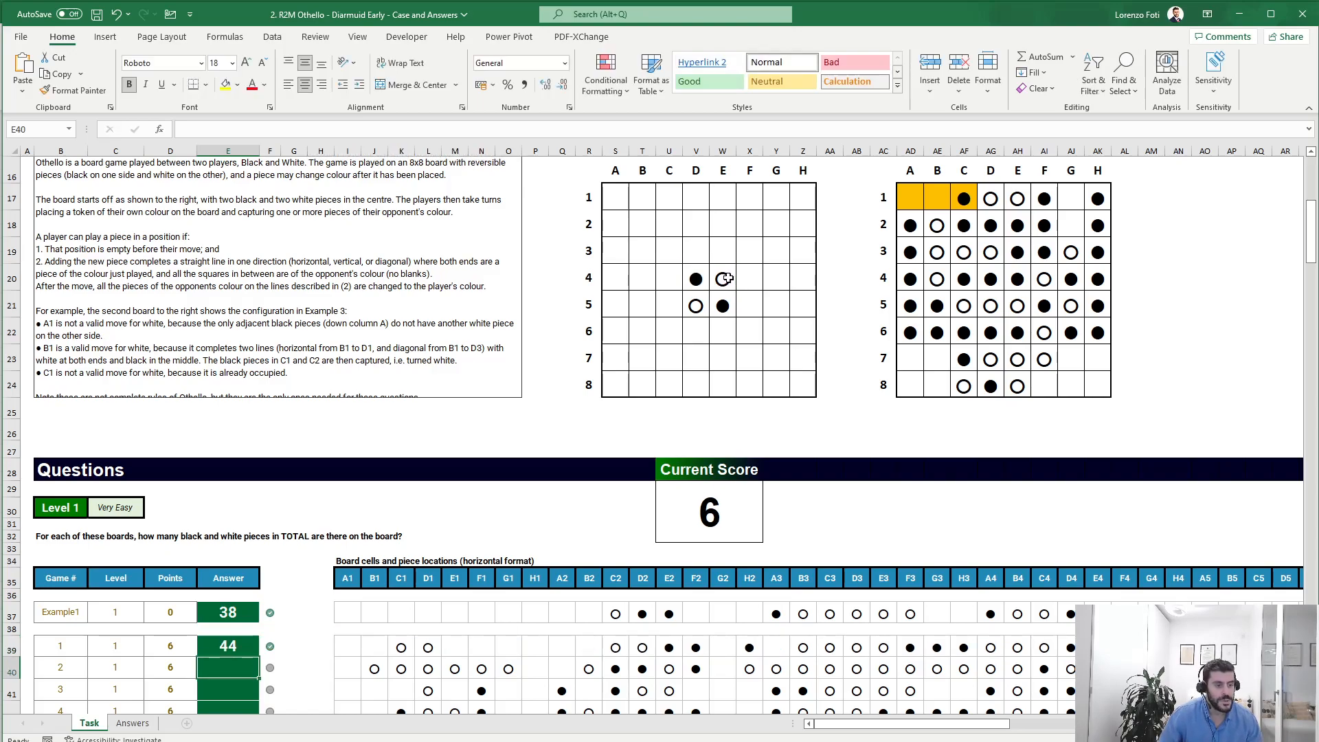
Name the starting board's cell V20 "black" and cell W20 "white"
click(696, 282)
click(53, 129)
text(black)
key(Return)
click(723, 283)
click(35, 129)
text(white)
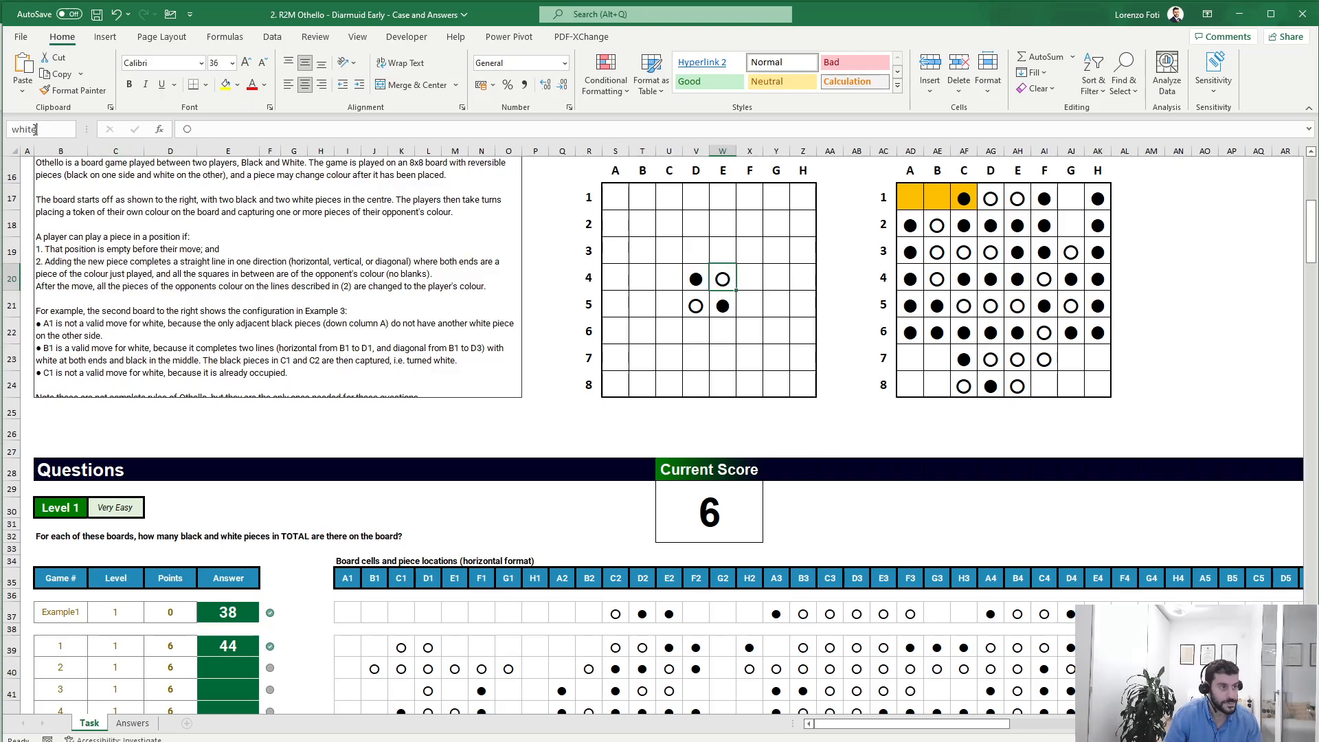
key(Return)
Replace the two criteria references in the game 1 formula with the names black and white
click(255, 648)
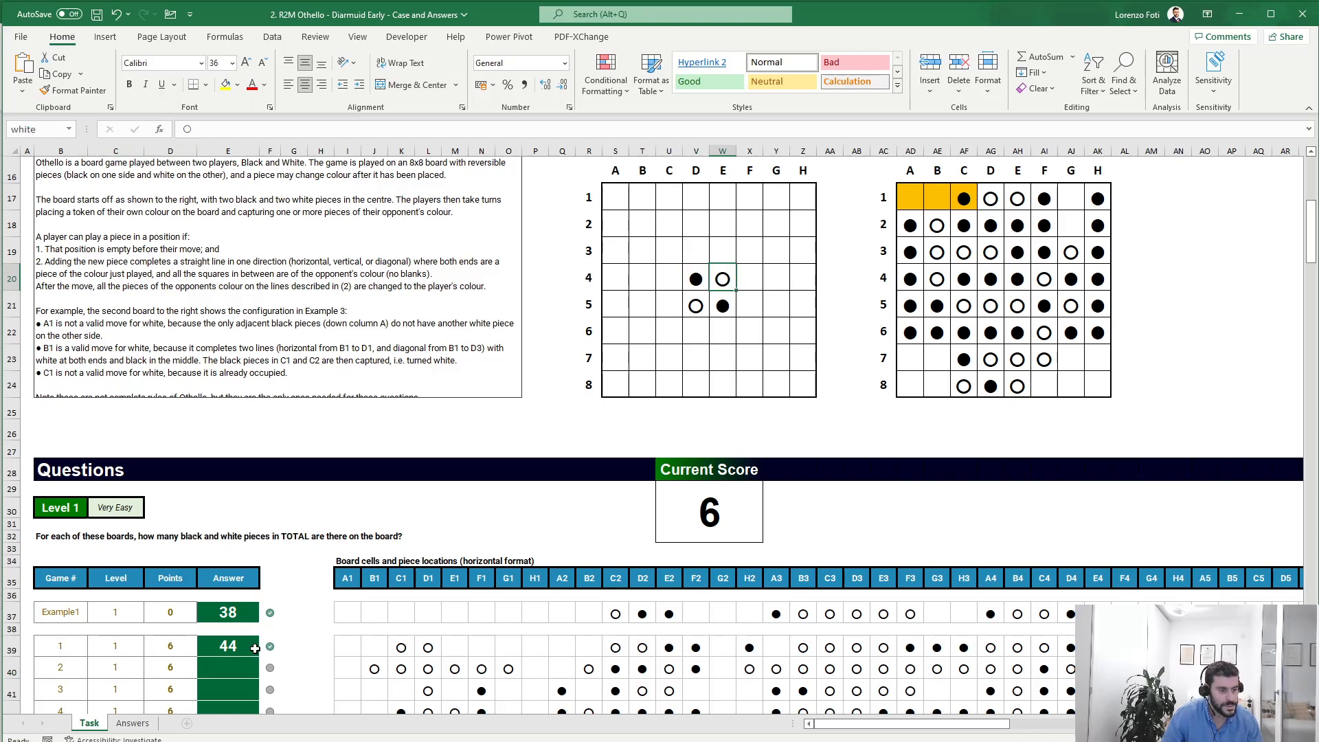
click(285, 133)
double_click(285, 134)
text(black)
key(Return)
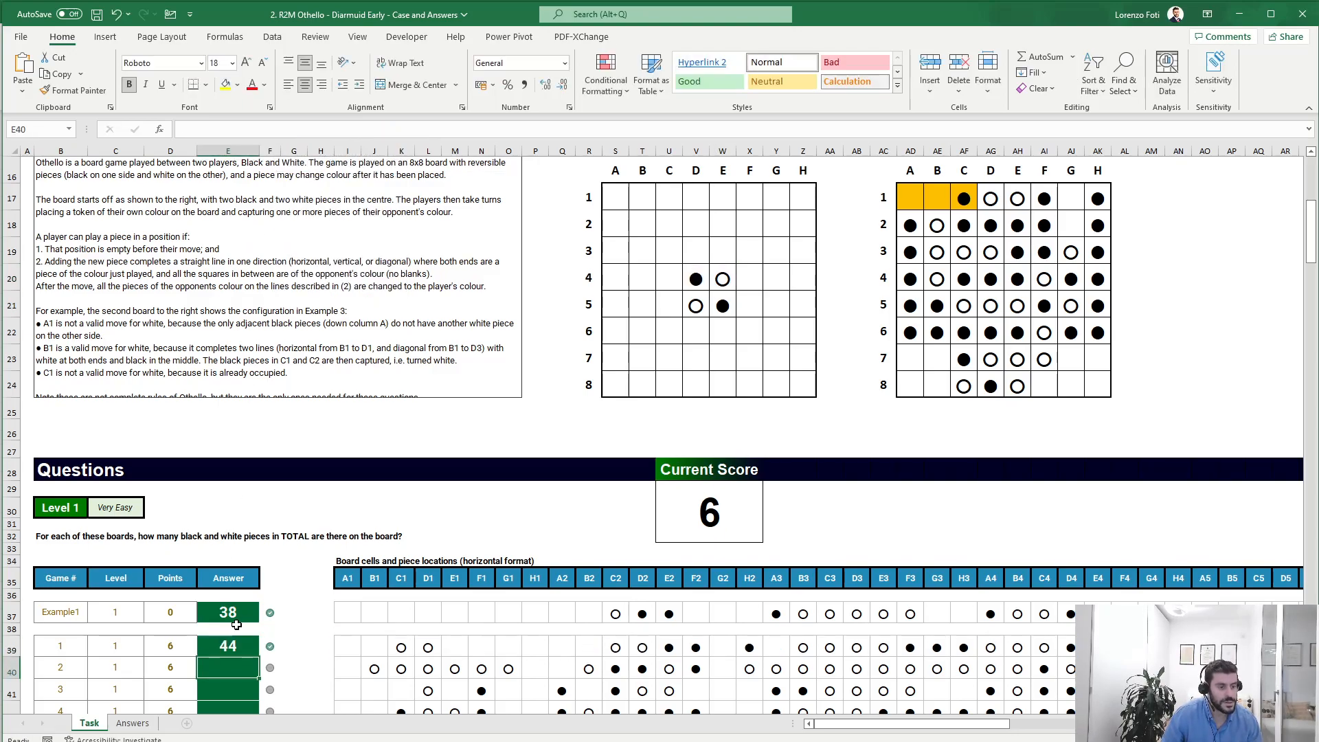
key(Up)
double_click(411, 129)
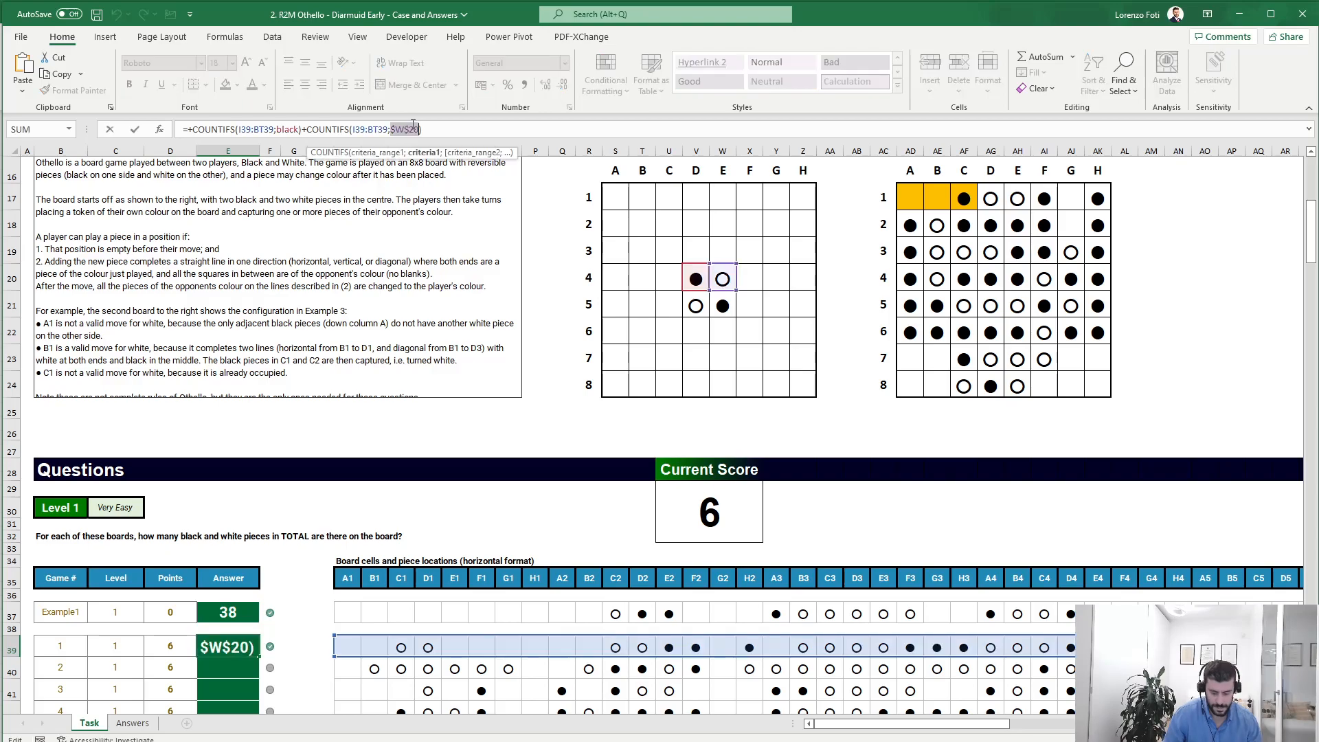
text(white)
key(Return)
Copy the game 1 formula to the answer cells of all Level 1 games, down to E48
scroll(338, 383, down, 6)
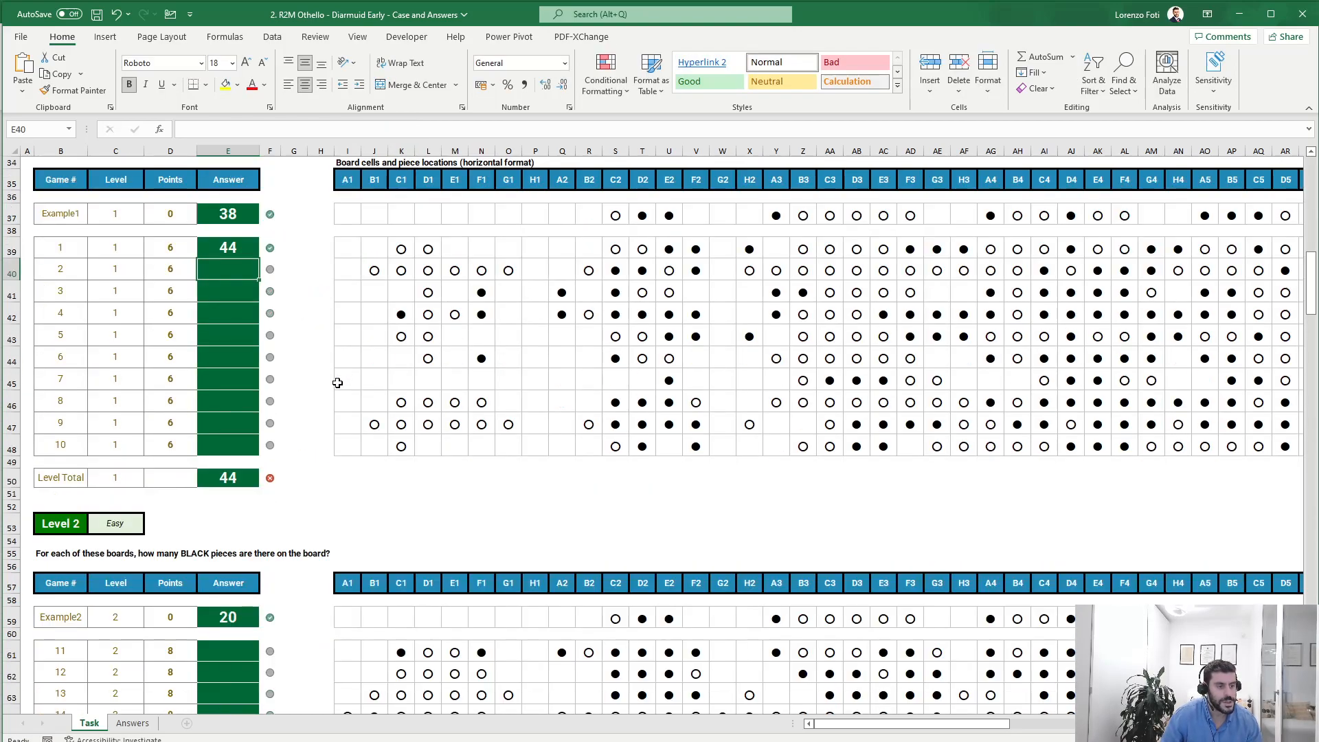
key(Up)
key(ctrl+c)
key(Left)
key(ctrl+Down)
key(Right)
key(ctrl+shift+Up)
key(Return)
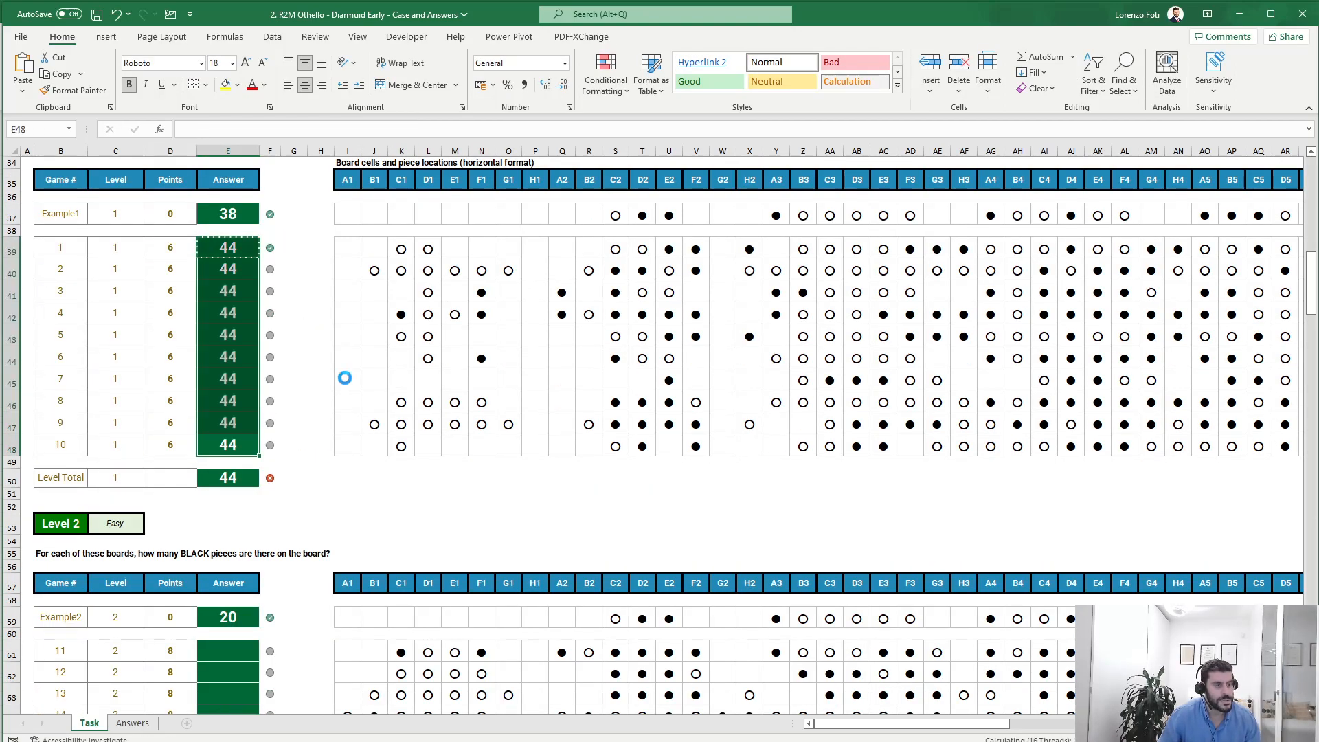
Copy the Level 1 formula from E48 into the game 11 answer cell E61 in Level 2
key(ctrl+Down)
scroll(288, 423, down, 3)
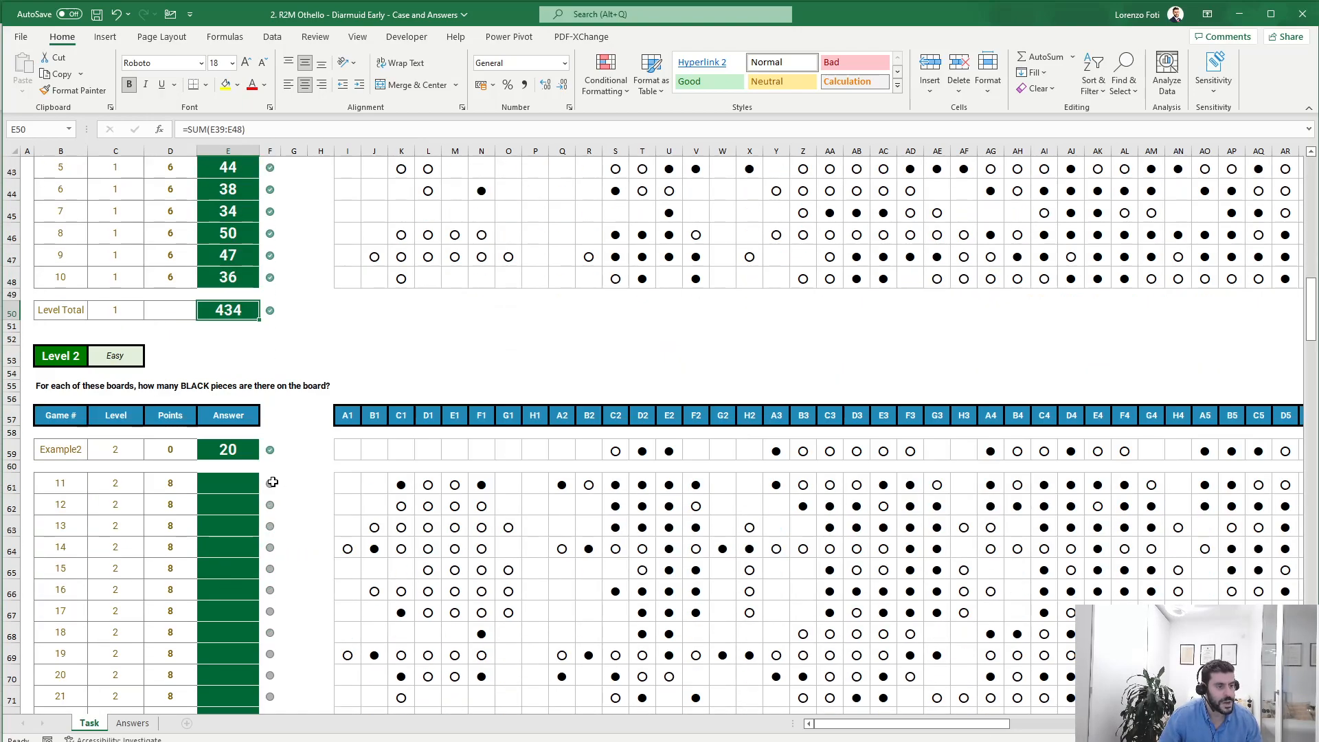
key(Up)
key(Up)
key(ctrl+c)
click(233, 490)
key(Return)
Remove the white COUNTIFS term from the game 11 formula, leaving COUNTIFS(I61:BT61;black)
click(419, 129)
drag(418, 130, 303, 130)
key(BackSpace)
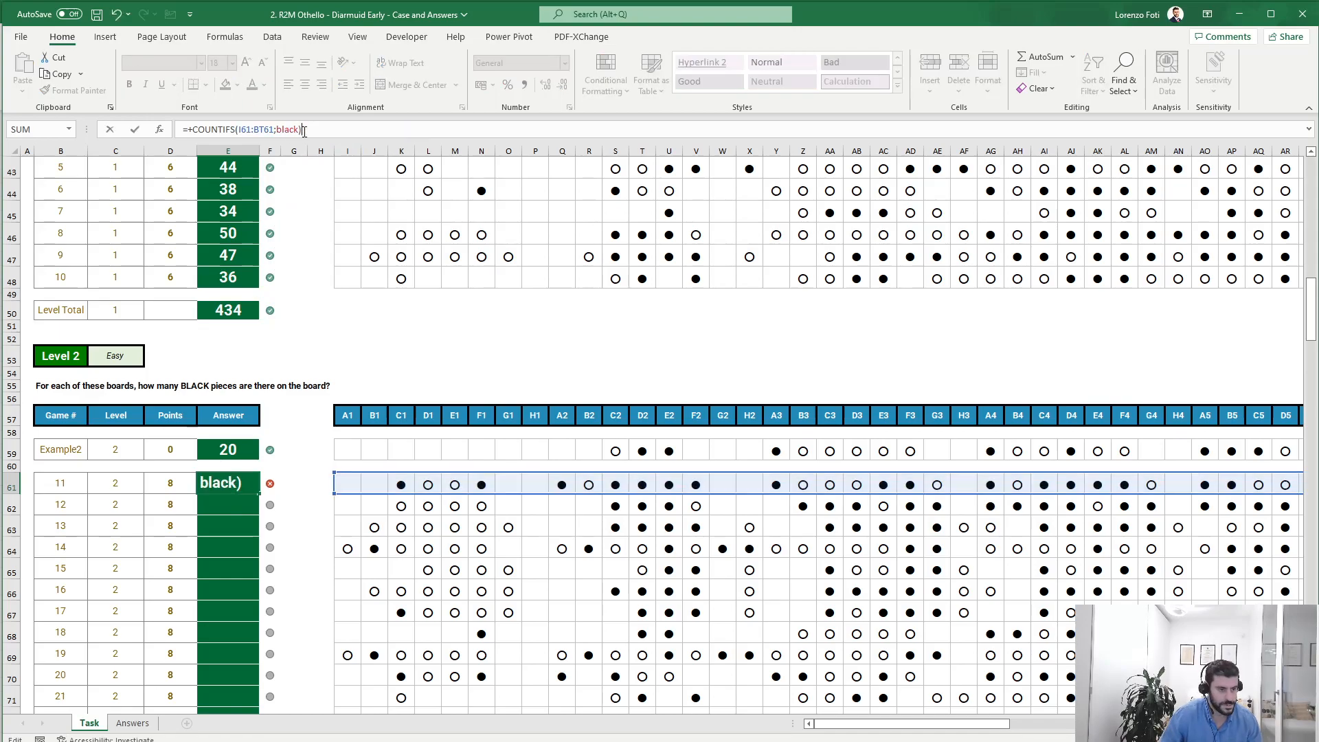
key(ctrl+Return)
Copy the game 11 formula to the remaining Level 2 answer cells, down to game 30 in E80
key(ctrl+c)
key(Down)
key(Down)
key(Down)
key(Down)
key(Down)
key(Down)
key(Down)
key(Down)
key(Down)
key(Down)
key(Down)
key(Down)
key(Down)
key(Down)
key(Down)
key(Down)
key(Down)
key(Down)
key(Down)
key(ctrl+shift+Up)
key(Return)
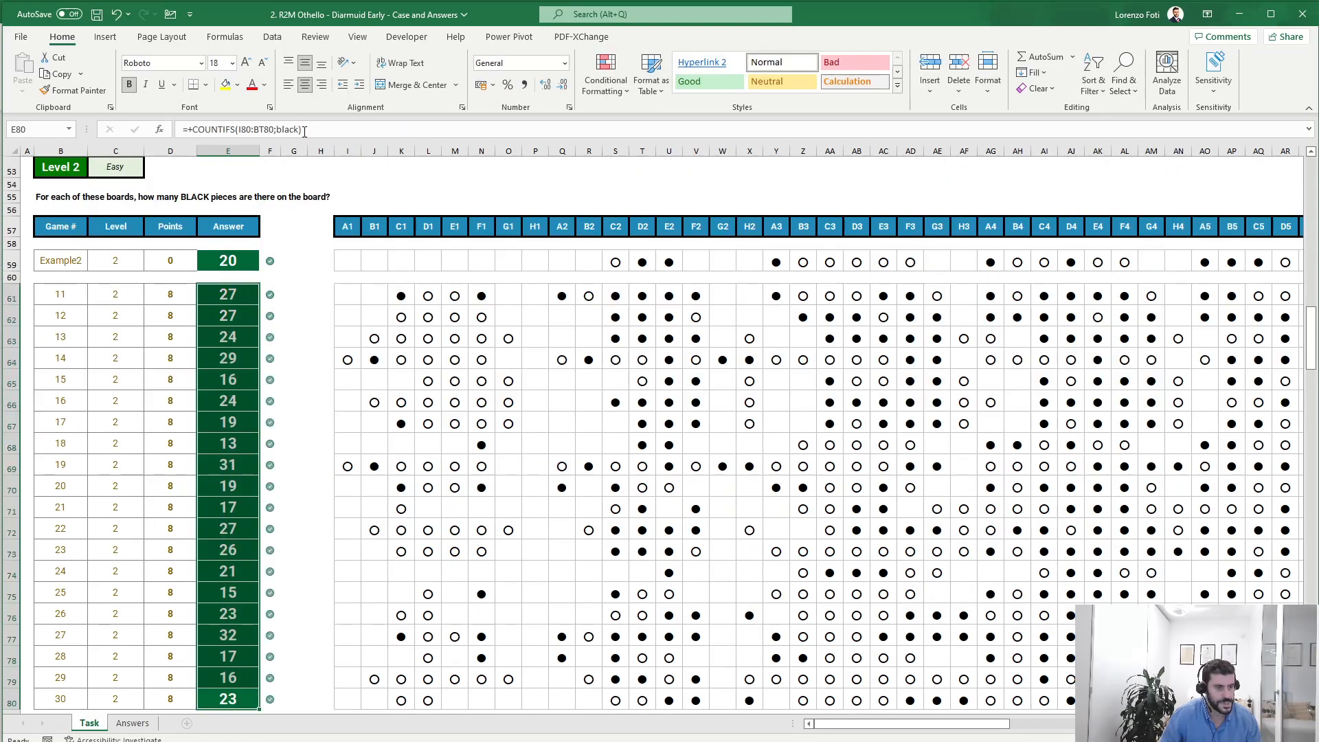
Examine the Level 3, 4 and 5 questions, their examples, designated cells and board layouts
key(ctrl+Down)
scroll(381, 328, down, 1)
scroll(381, 328, down, 7)
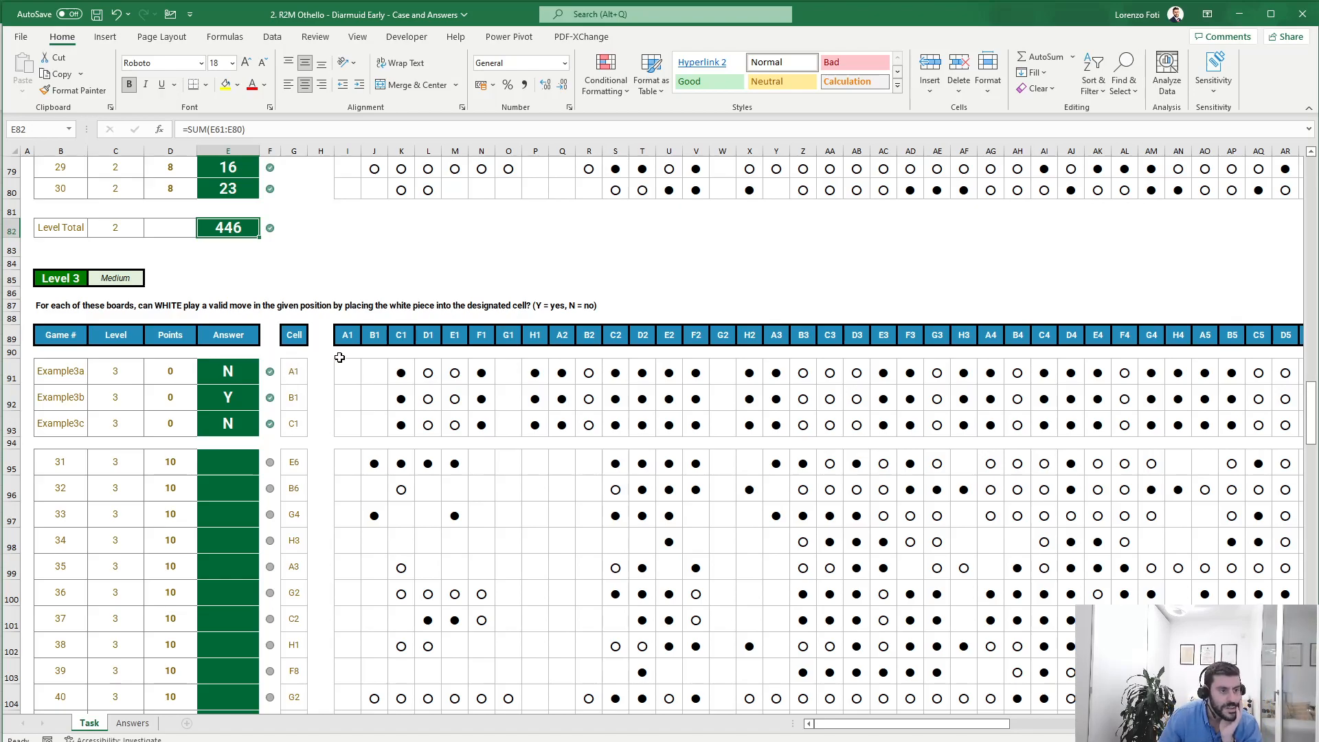
scroll(314, 397, down, 3)
scroll(315, 397, up, 3)
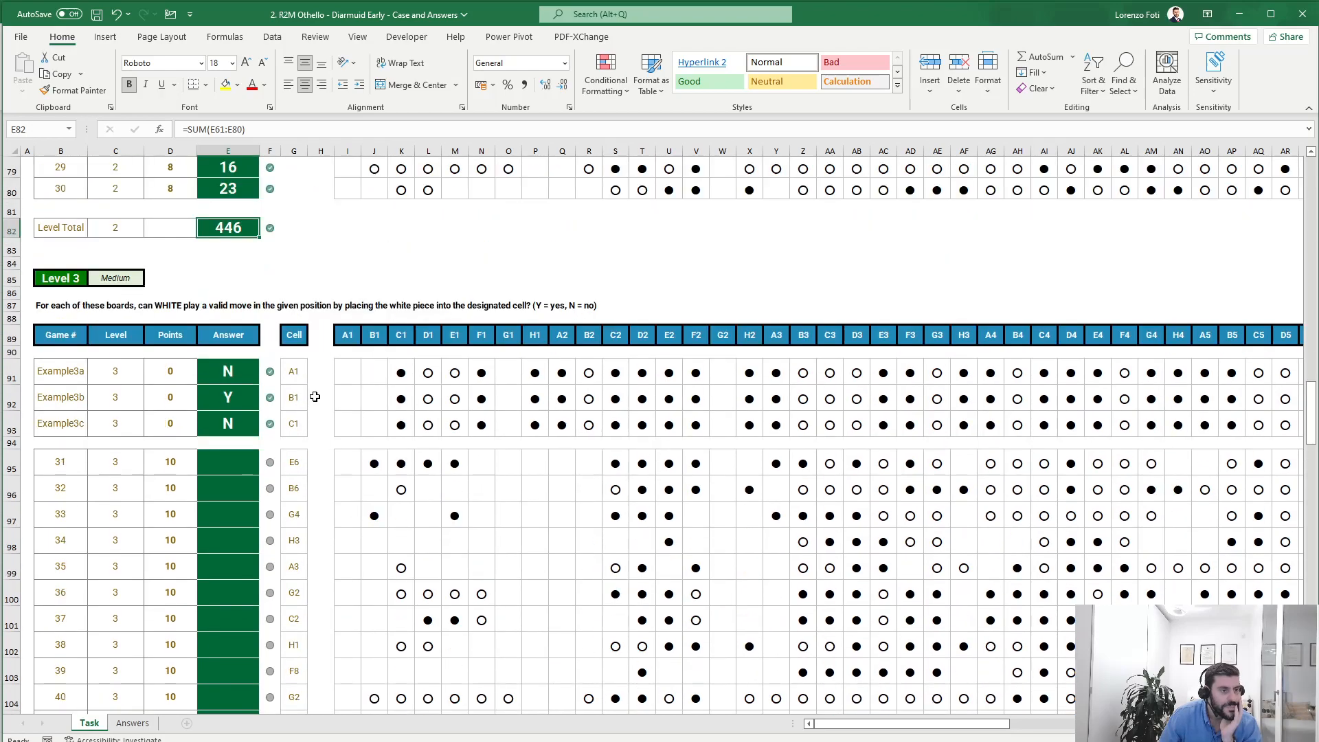
scroll(316, 394, down, 8)
scroll(316, 393, up, 5)
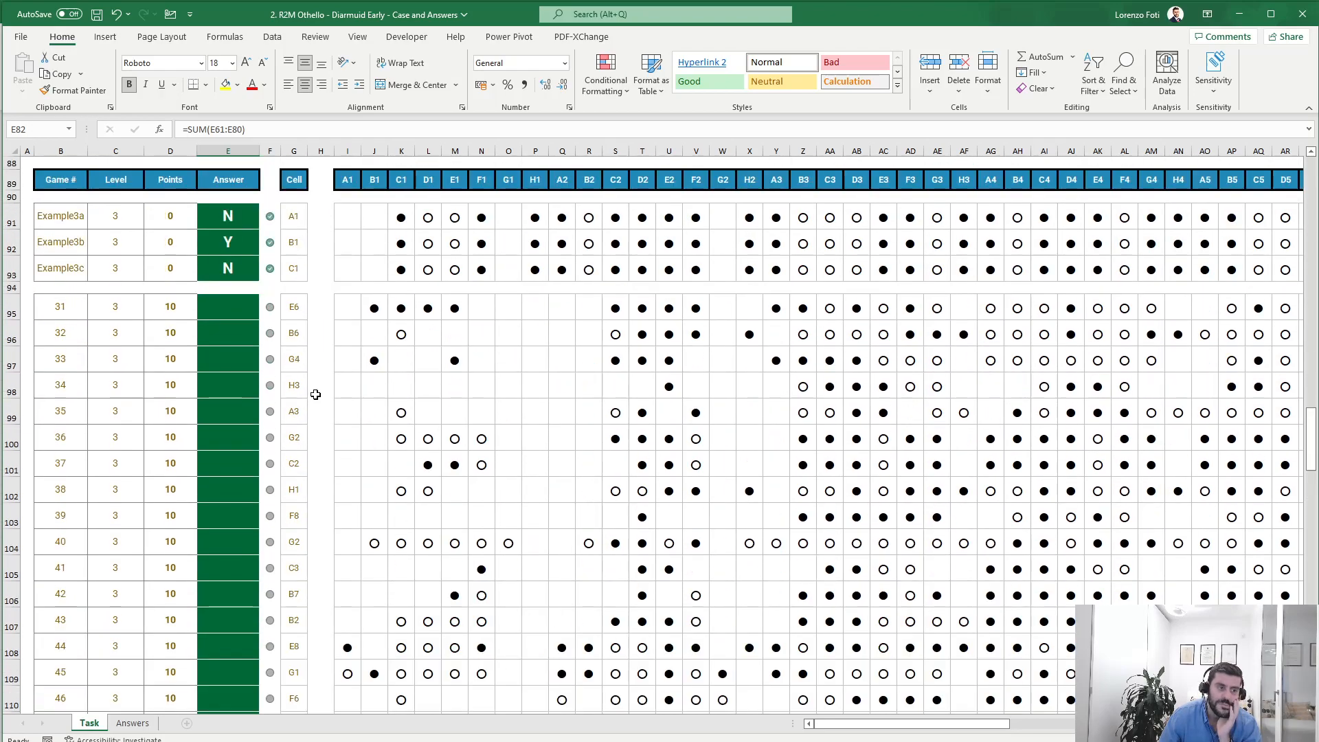
click(228, 311)
shift+click(221, 589)
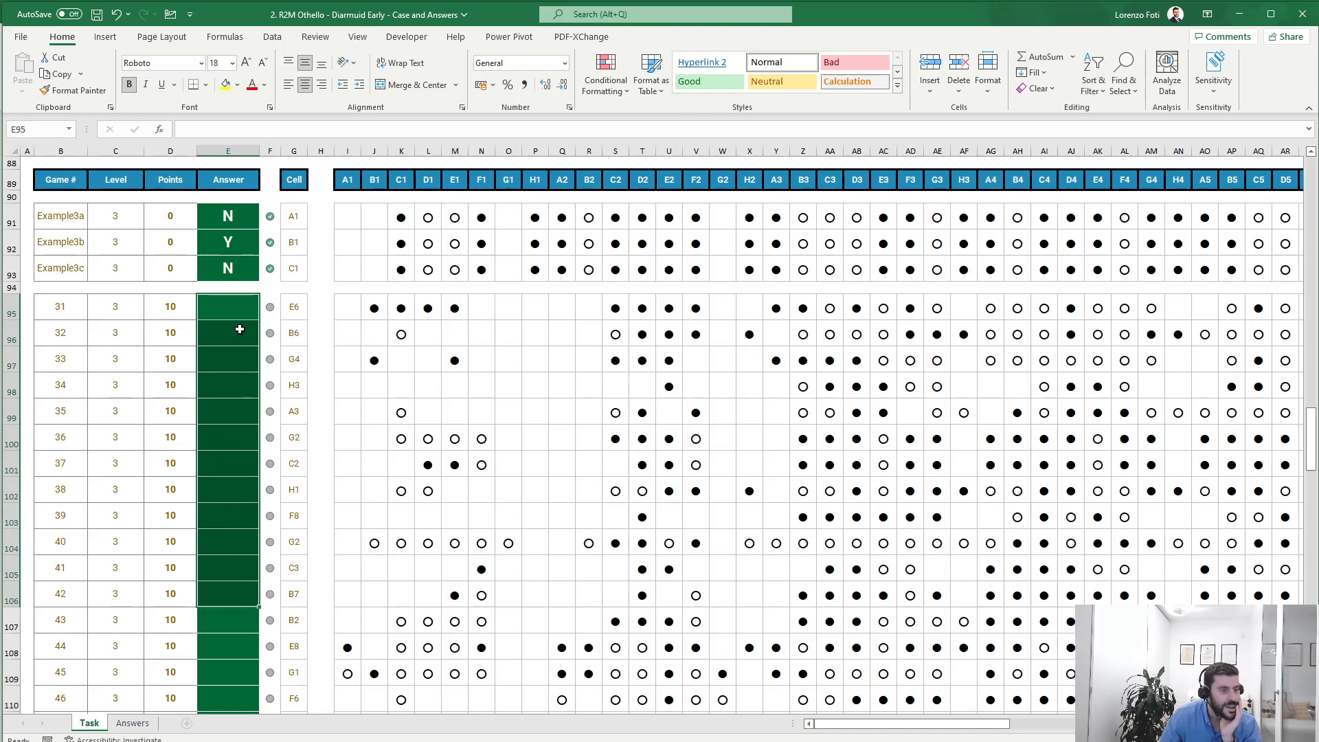
scroll(223, 400, down, 6)
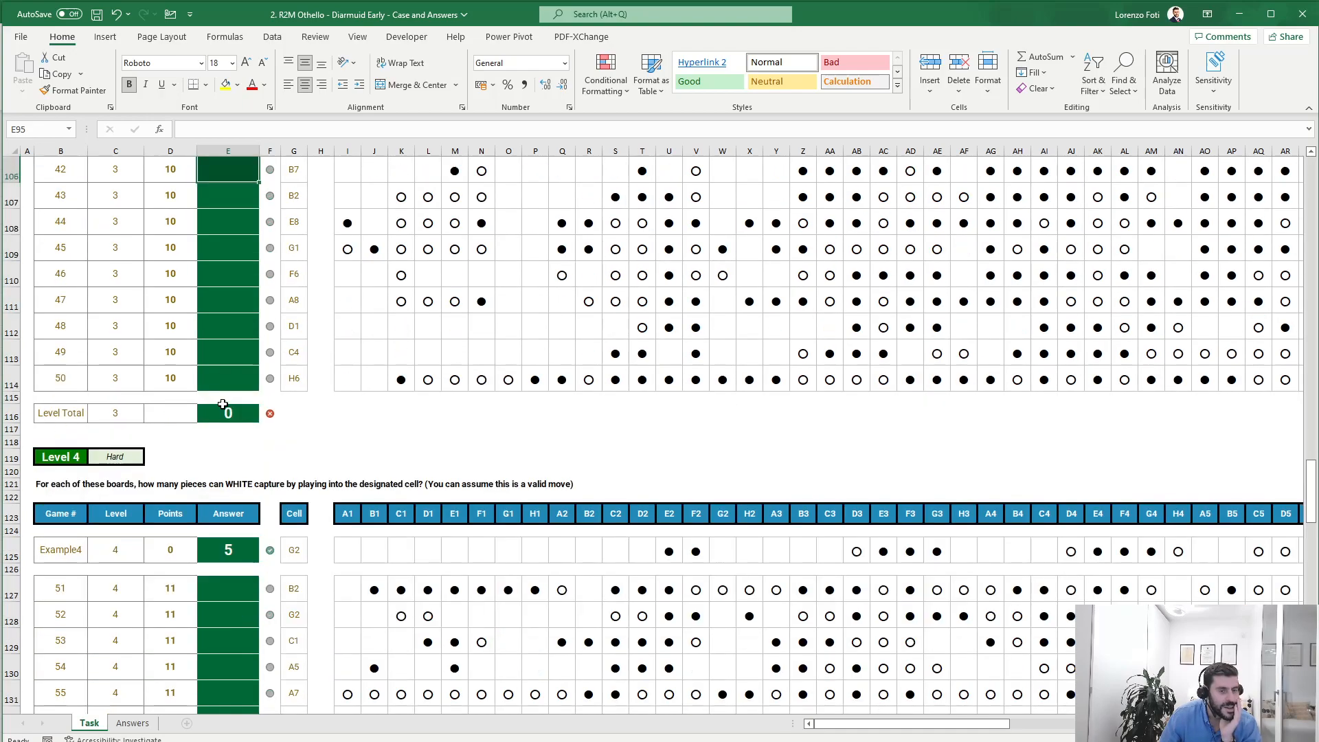
scroll(223, 404, up, 1)
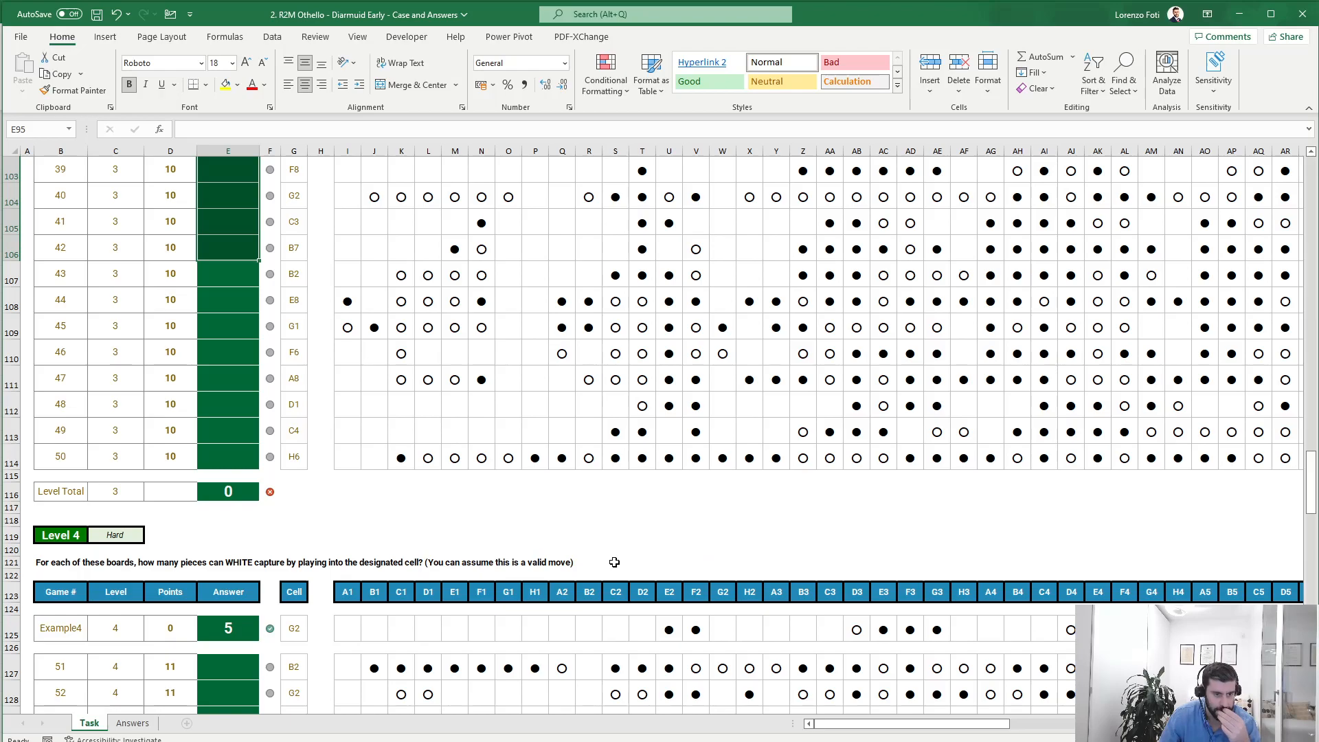
scroll(386, 570, down, 16)
scroll(378, 569, up, 2)
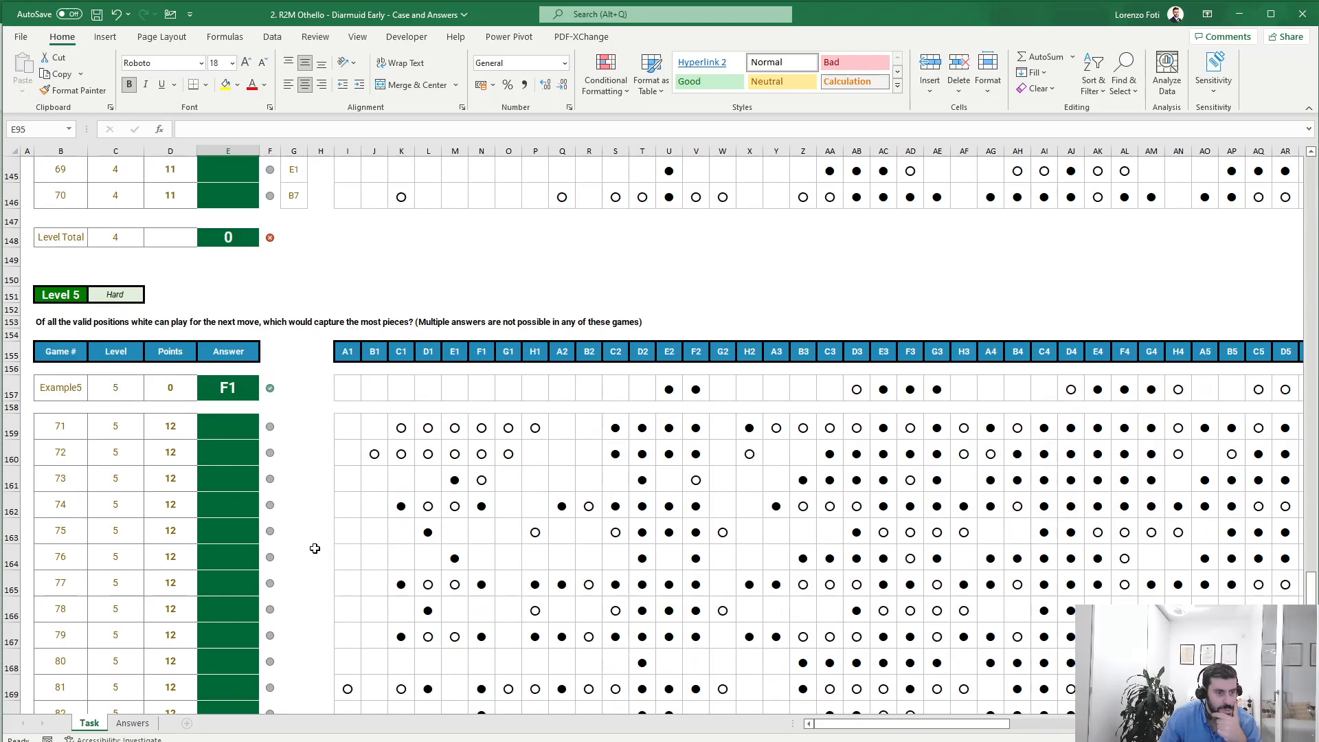
Add a new worksheet between Task and Answers and name it slv
scroll(314, 549, up, 6)
scroll(313, 548, down, 3)
scroll(288, 564, up, 4)
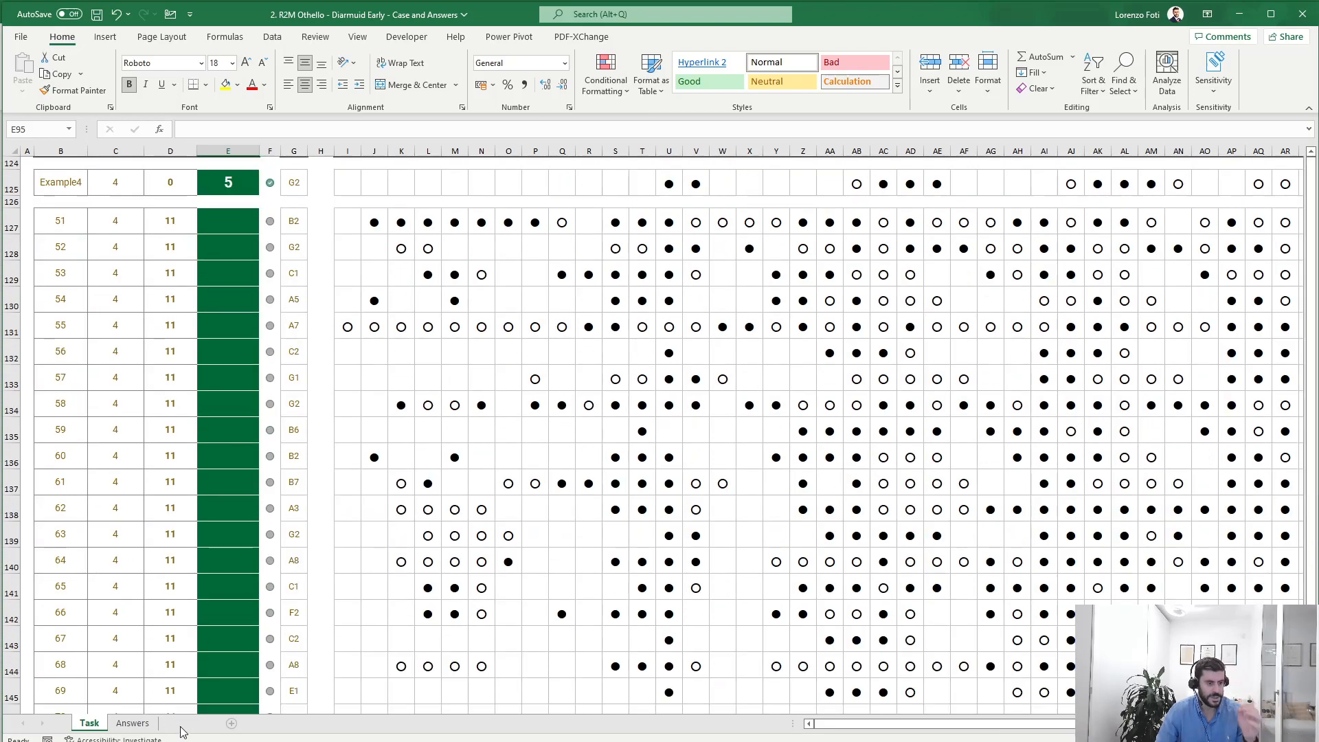
click(231, 723)
double_click(124, 722)
text(slv)
key(Return)
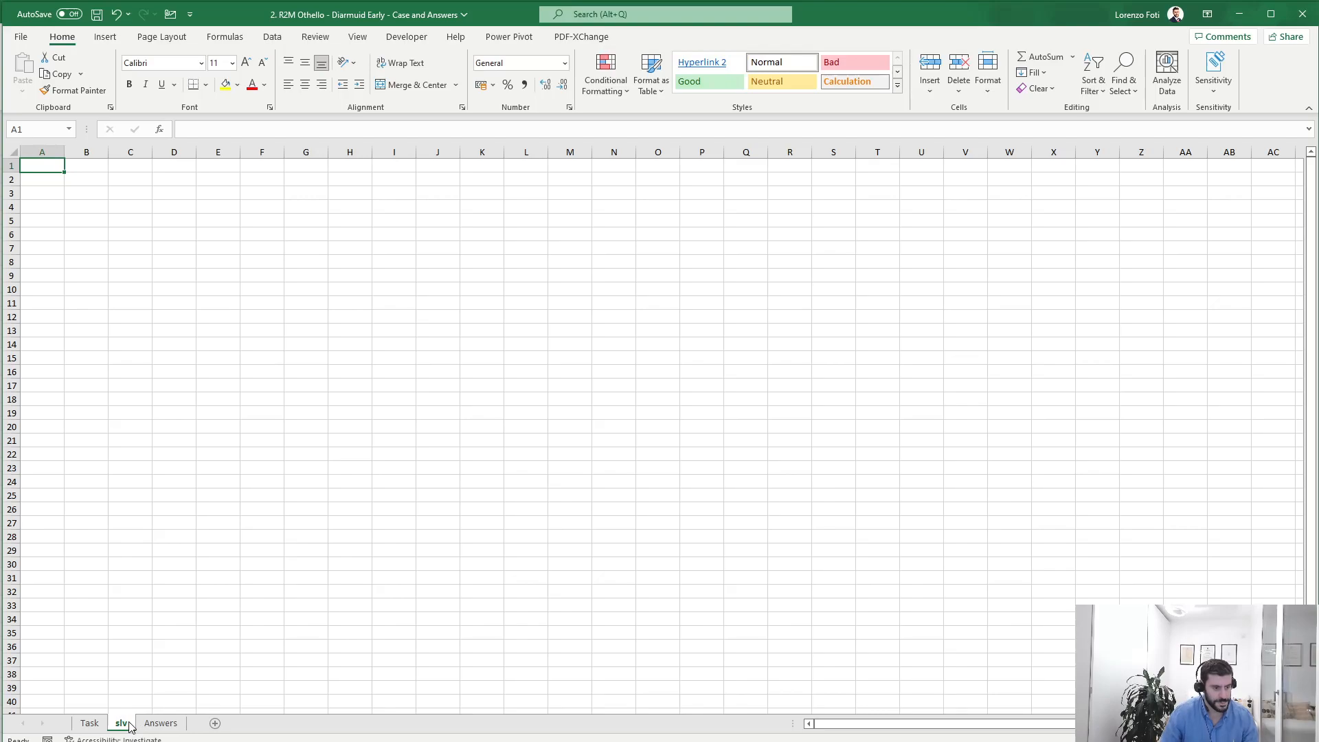
Enter Example3 in cell F5 of the slv sheet as the game to look up
click(259, 224)
text(Examppl)
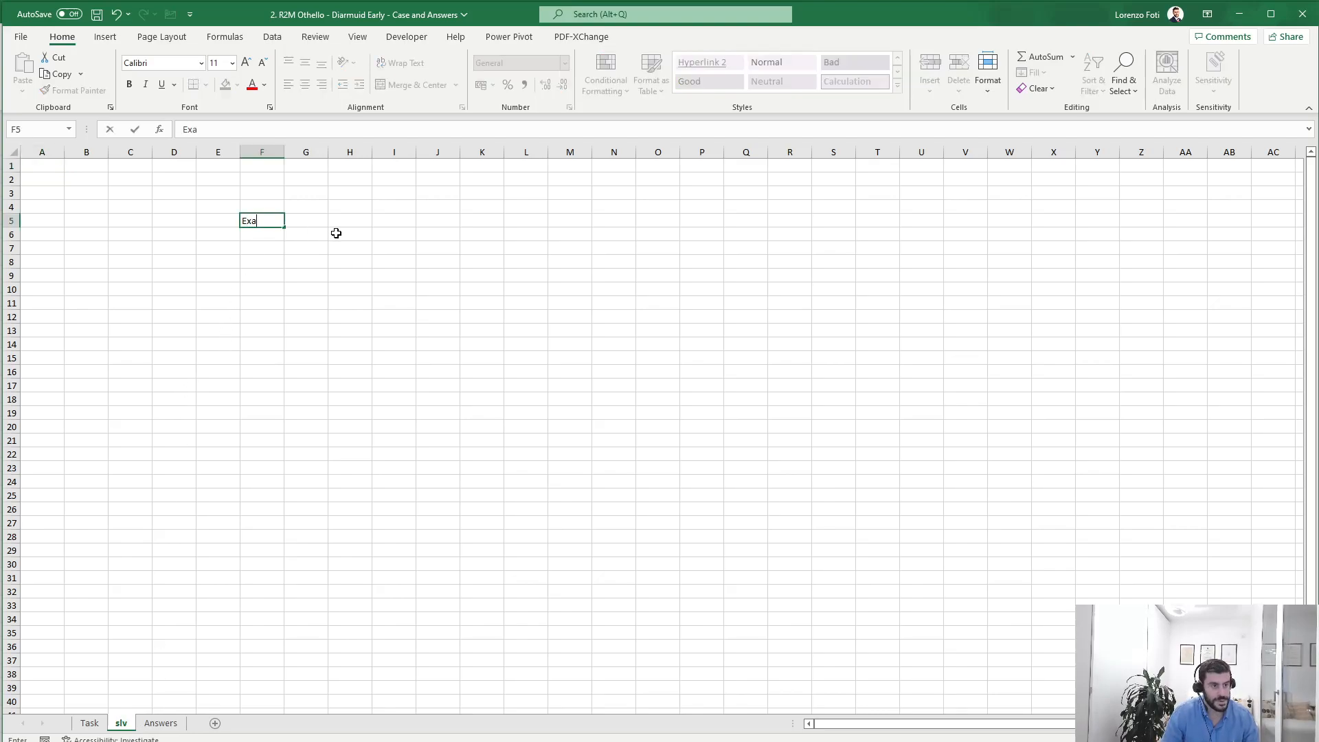
key(BackSpace)
key(BackSpace)
key(BackSpace)
key(BackSpace)
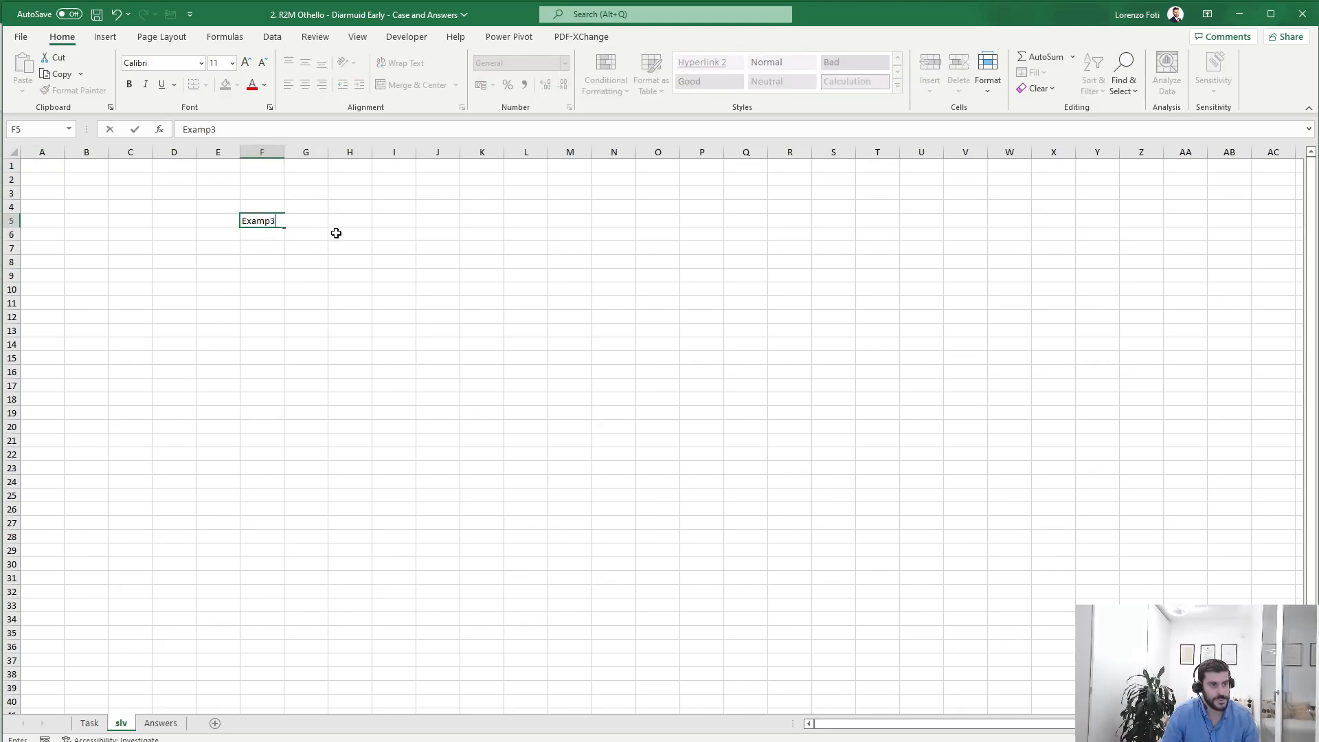
key(Return)
Check the first Level 3 example's label on the Task sheet and complete F5 on slv as Example3a
key(Down)
key(Down)
key(Down)
key(ctrl+Page_Up)
scroll(330, 339, up, 5)
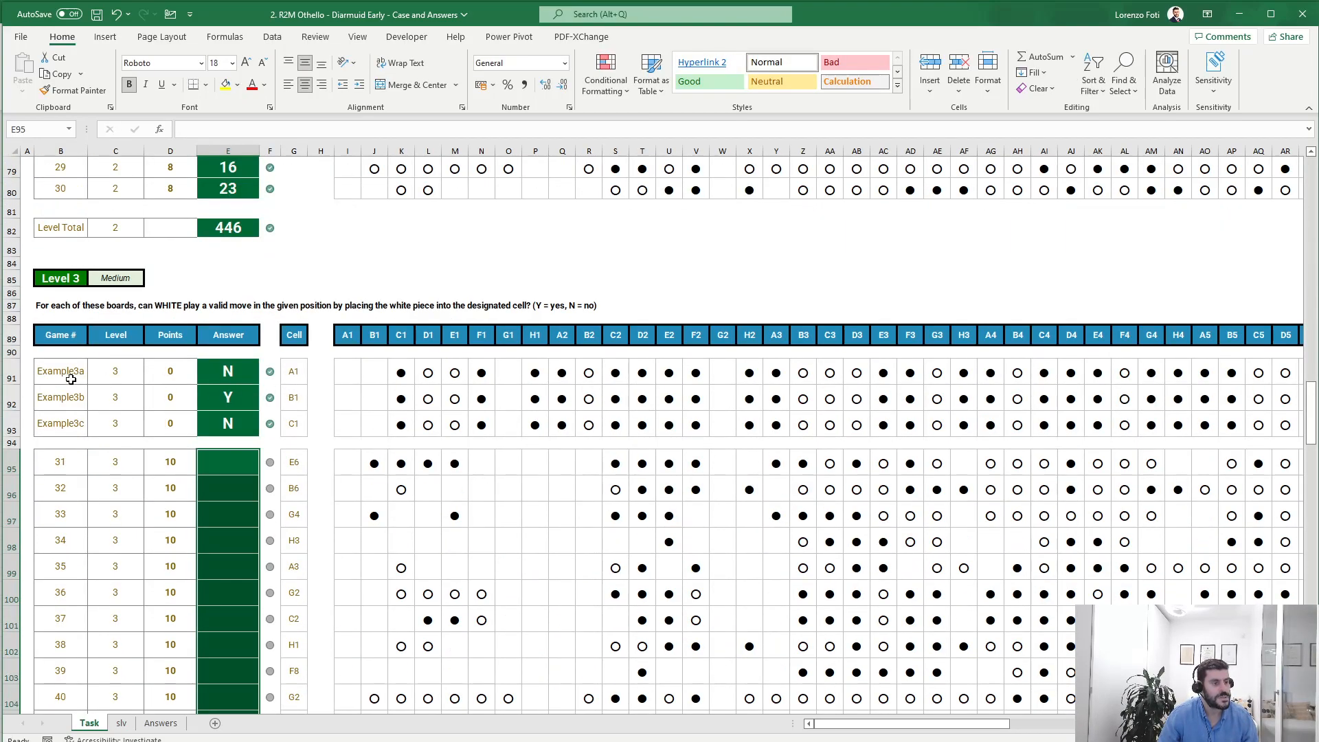
click(121, 722)
click(262, 221)
click(270, 130)
text(a)
key(Return)
Start an XLOOKUP in F8 of slv that looks up F5 in column B of the Task sheet
key(Down)
key(Down)
text(+XLOOKUP()
key(Up)
key(Up)
key(Up)
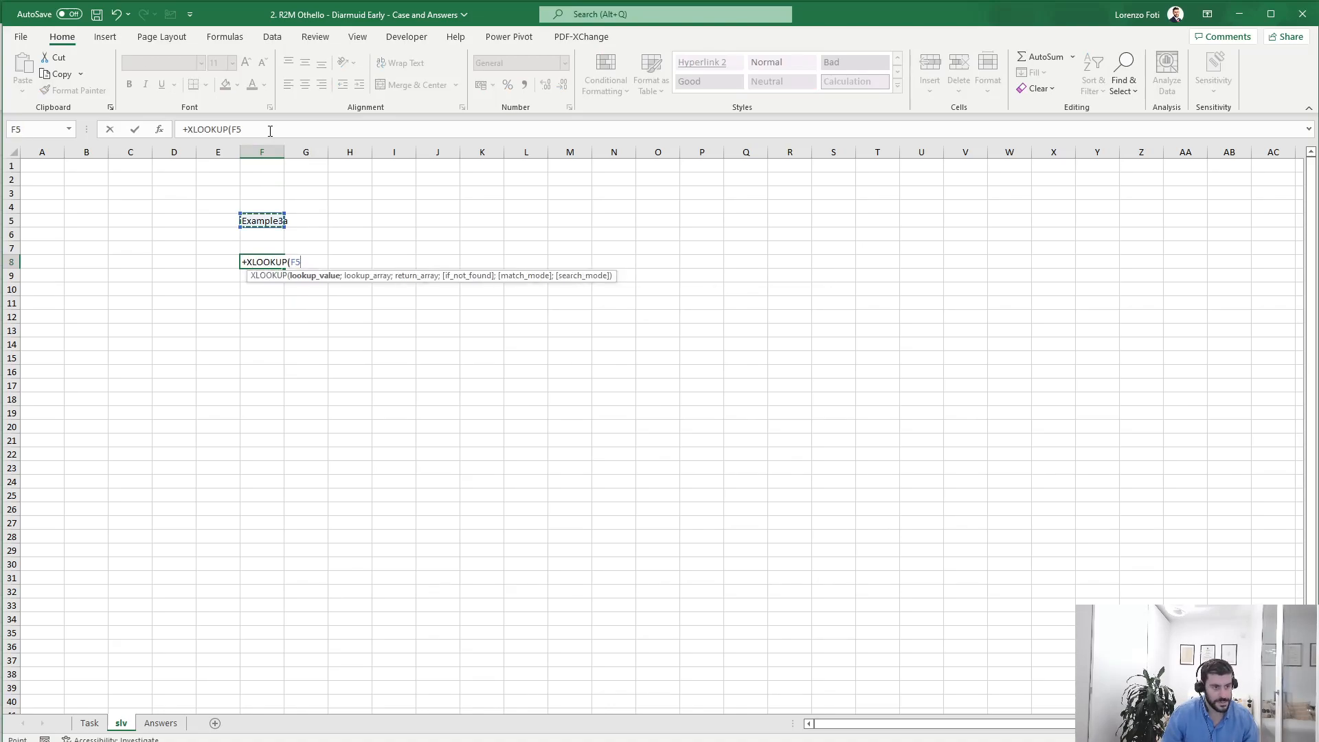
text(;Task!B:AL)
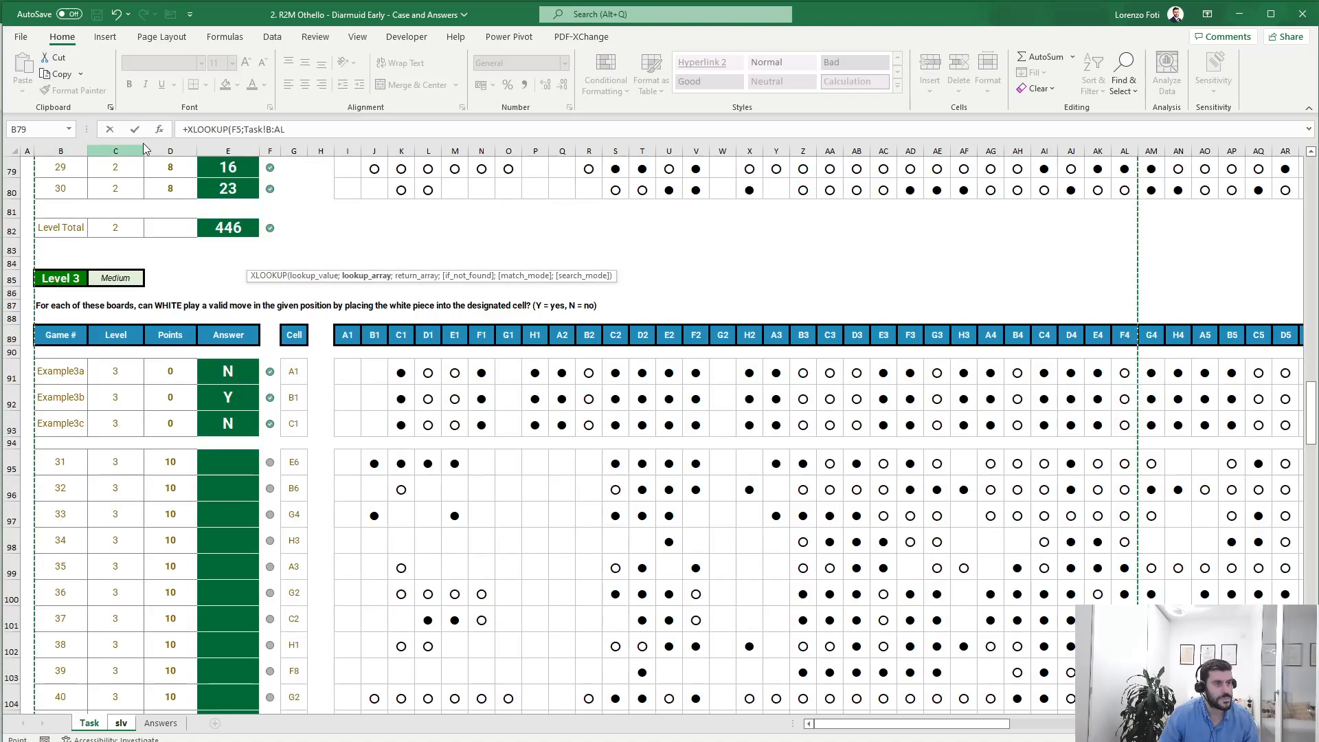
click(301, 129)
text(Task!B:b)
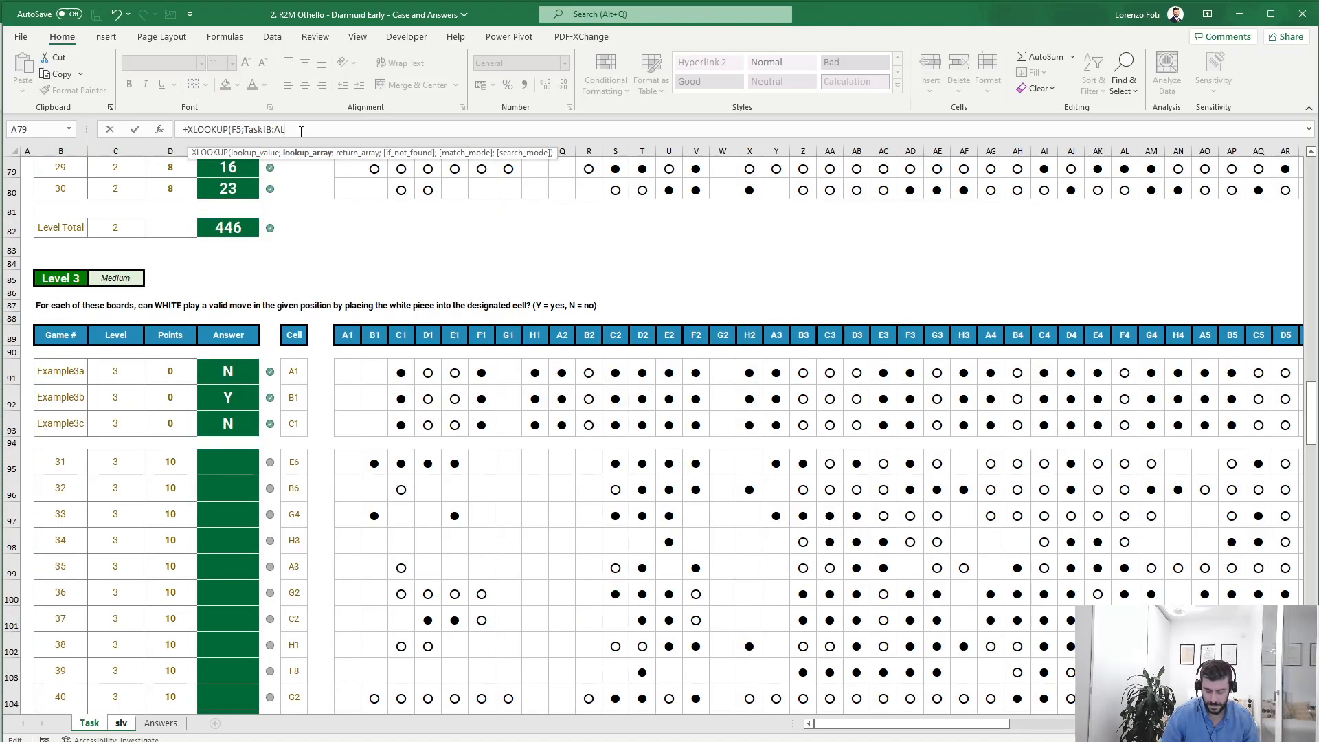
text(;)
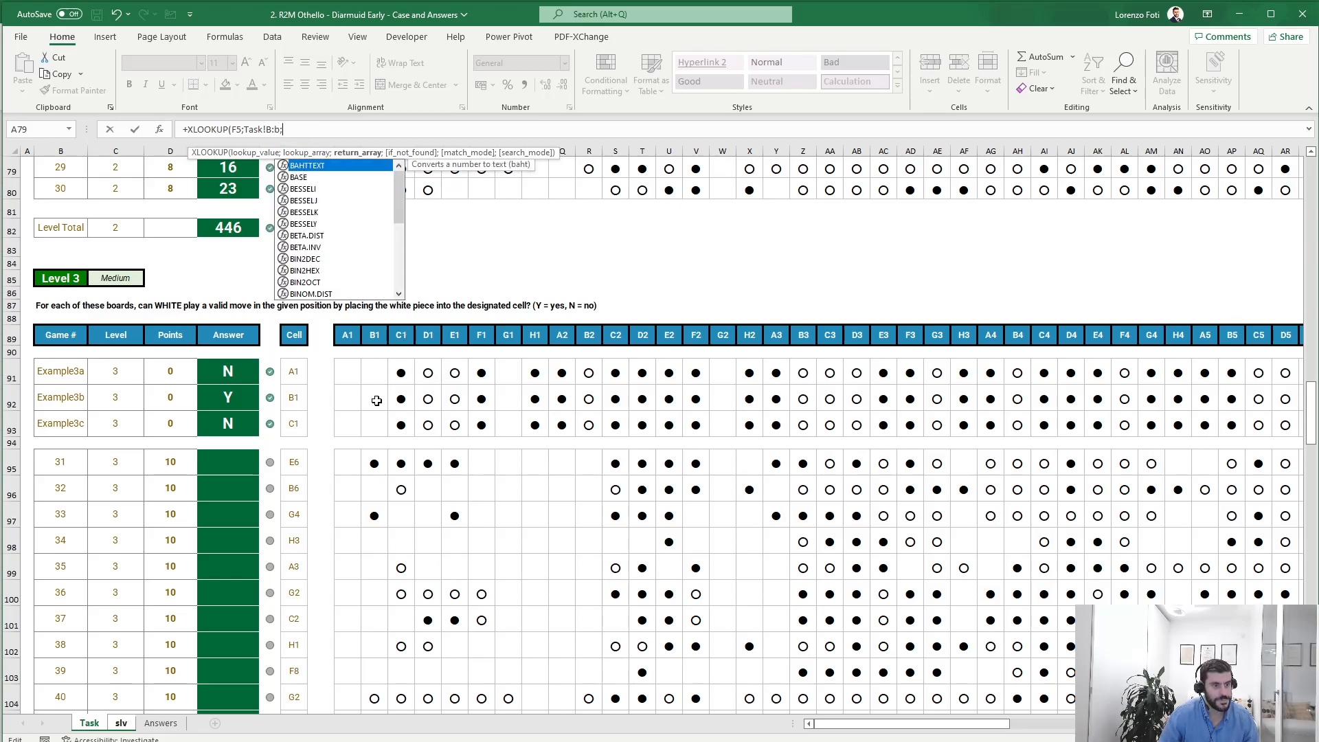
Set the XLOOKUP return array to Task columns I:BT and enter the formula in F8
drag(349, 369, 1243, 375)
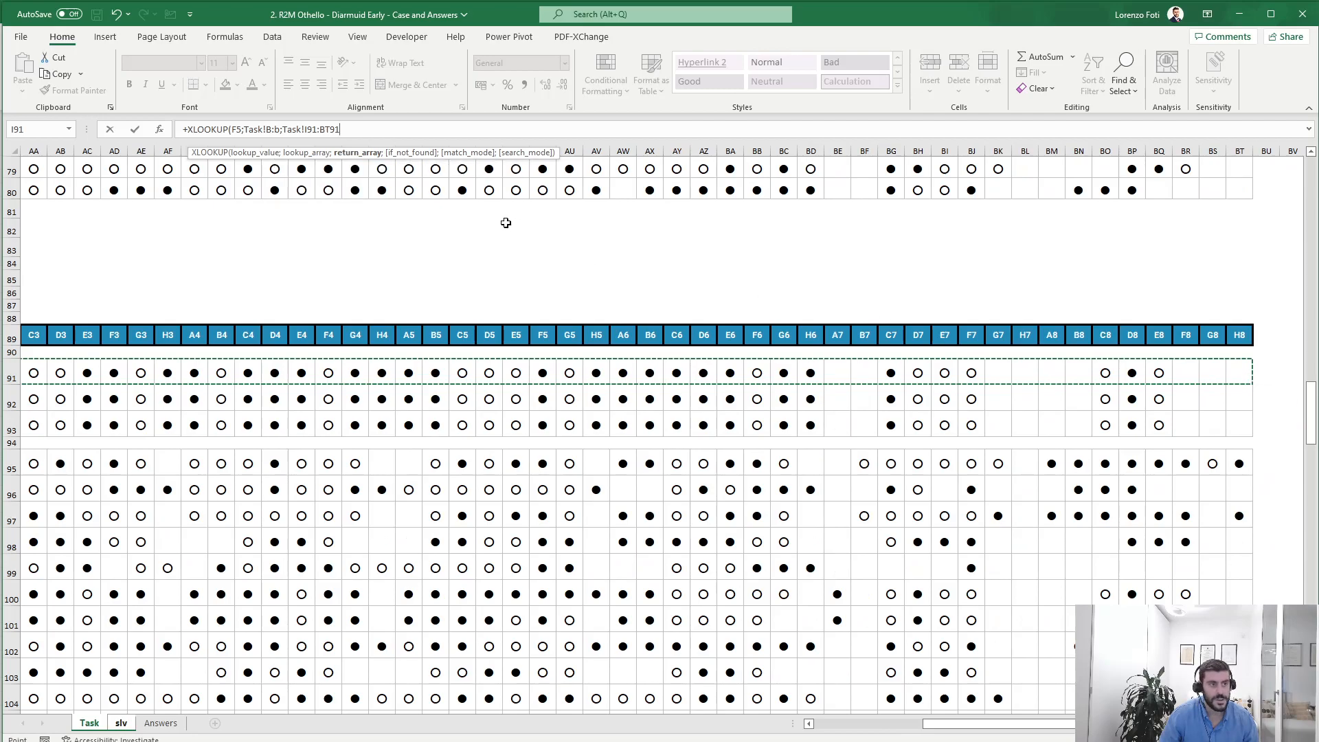
click(354, 129)
key(BackSpace)
key(BackSpace)
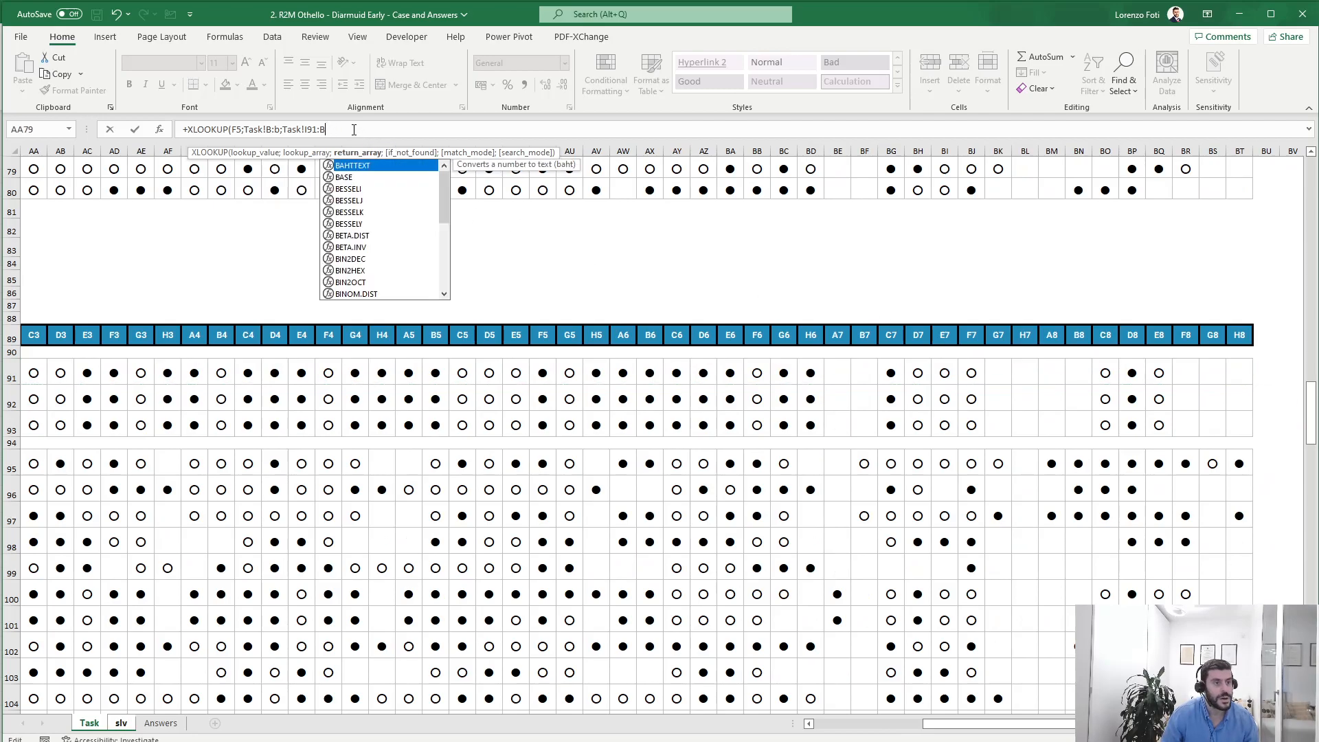
text(t)
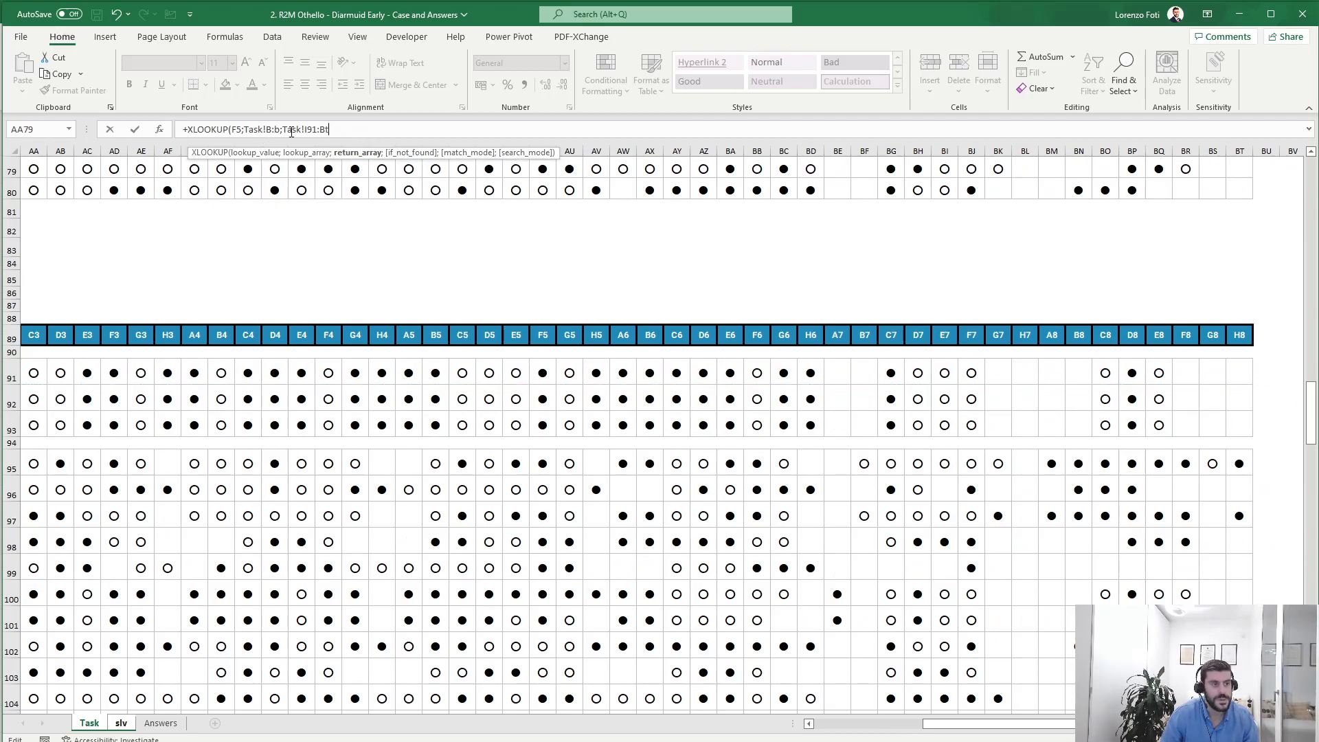
key(BackSpace)
key(BackSpace)
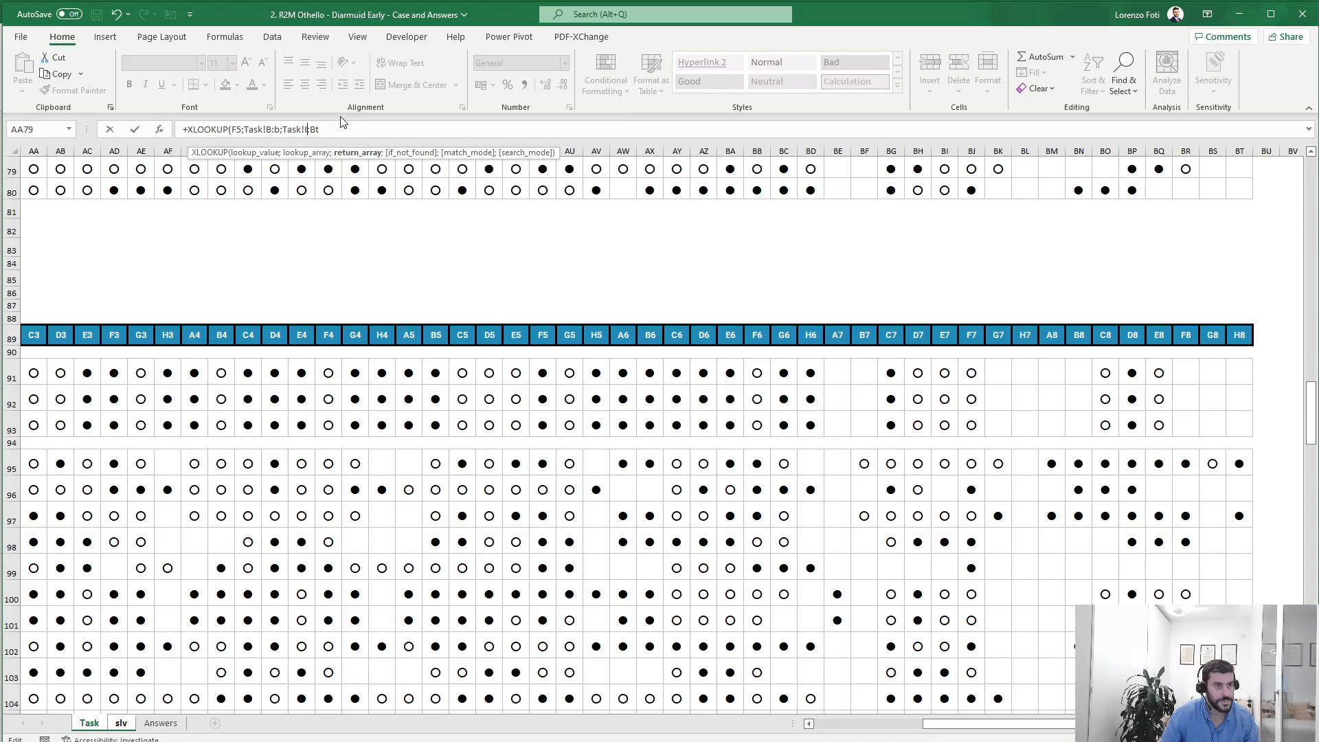
key(Return)
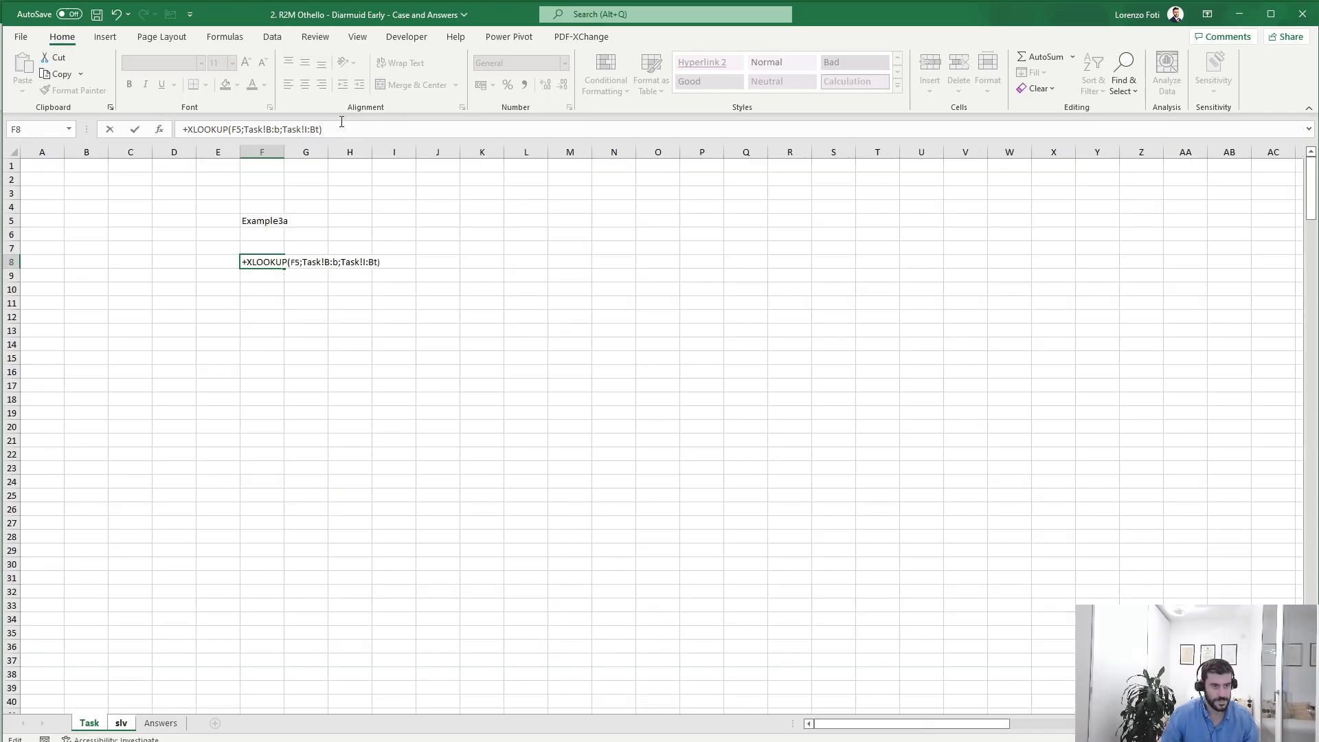
key(Down)
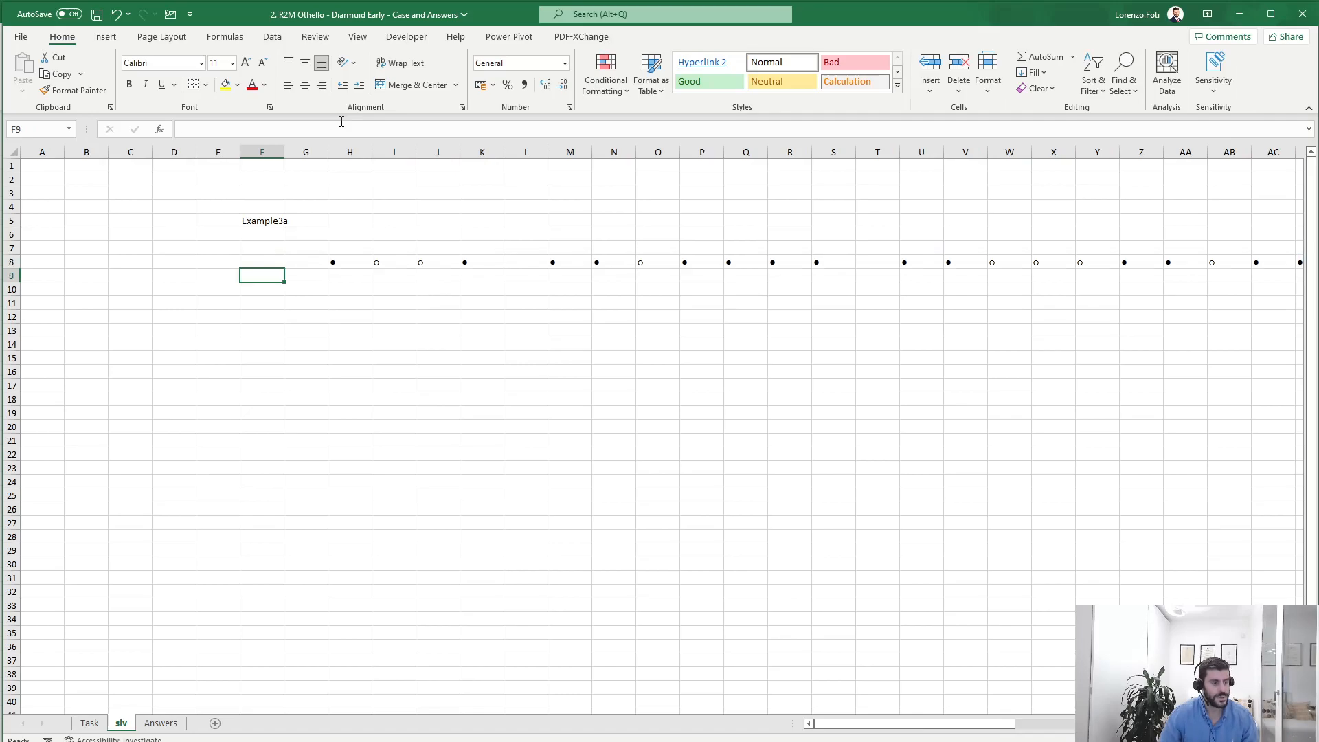
Copy the board coordinate headers A1 to H8 from Task row 89 into slv row 9, starting at F9
click(91, 722)
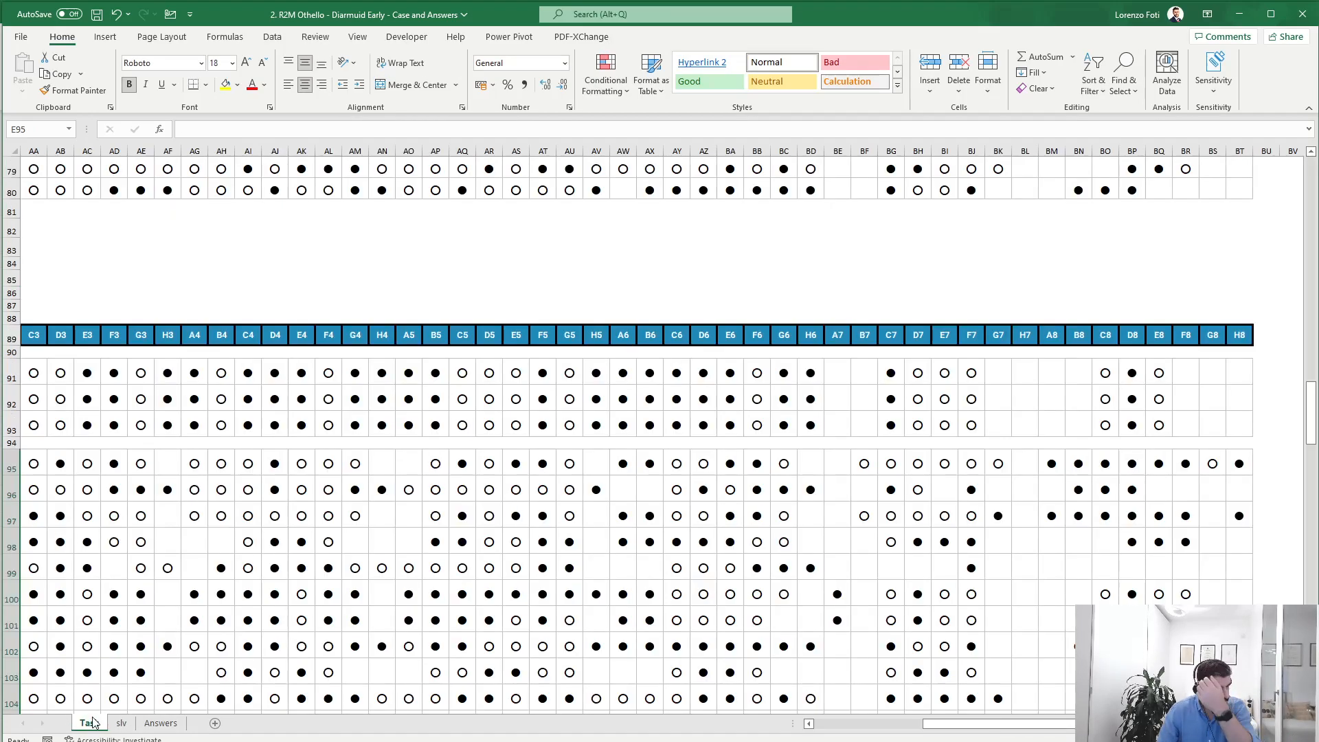
click(287, 372)
key(Home)
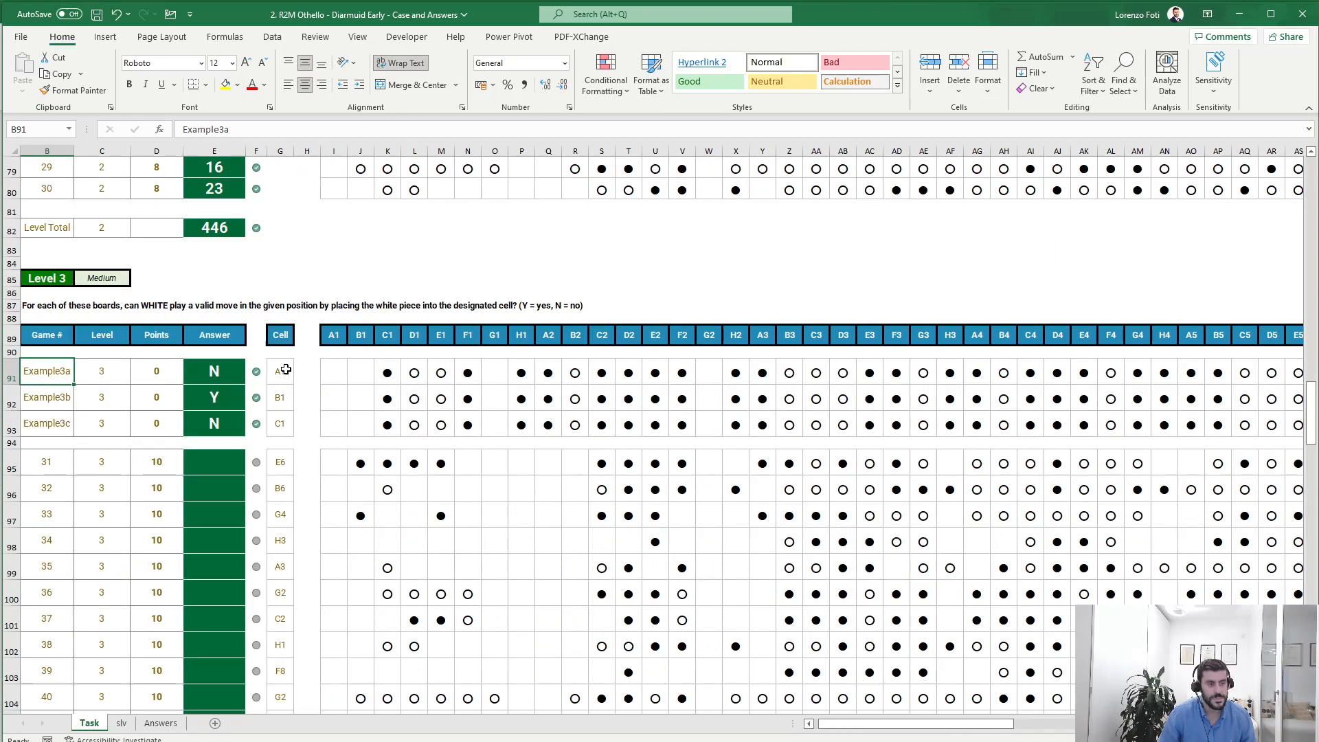
key(Right)
key(Right)
key(Right)
key(Right)
key(Right)
key(Right)
key(Right)
key(Up)
key(Up)
key(ctrl+shift+Right)
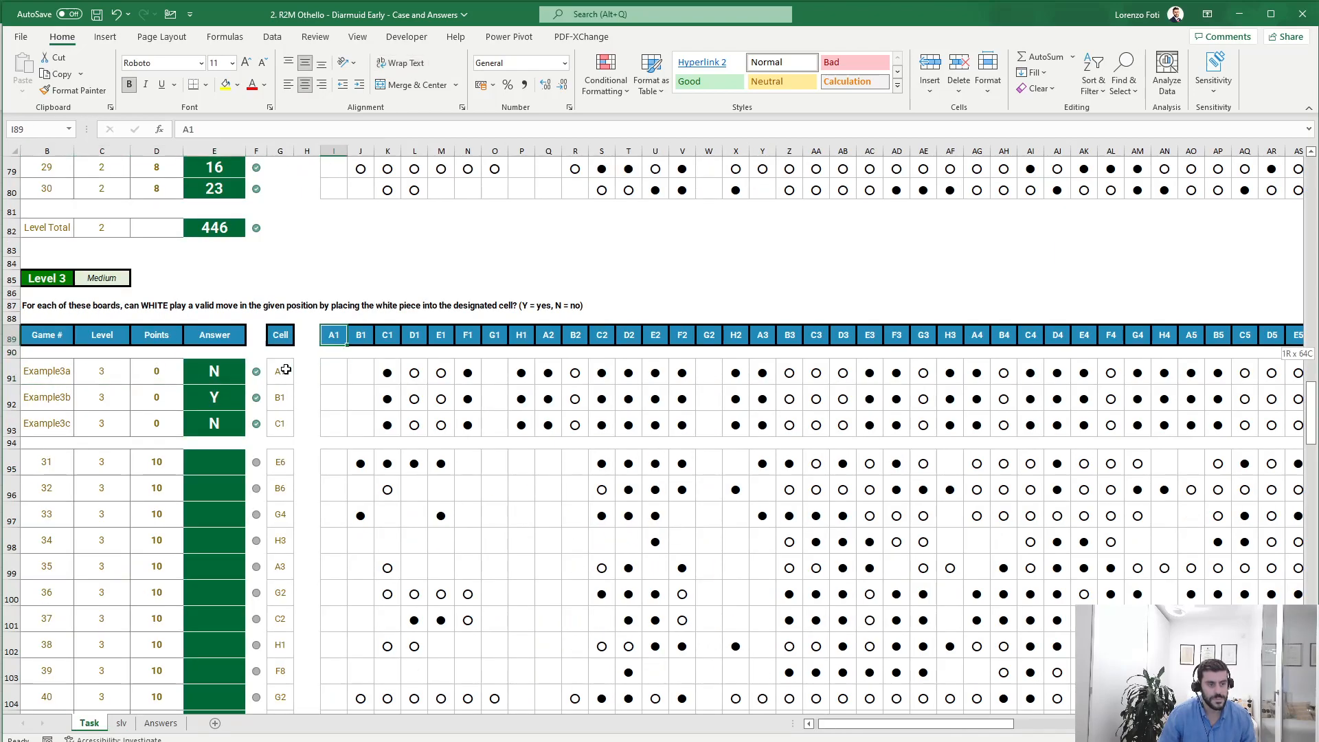
key(ctrl+c)
key(ctrl+Page_Down)
key(Return)
key(Left)
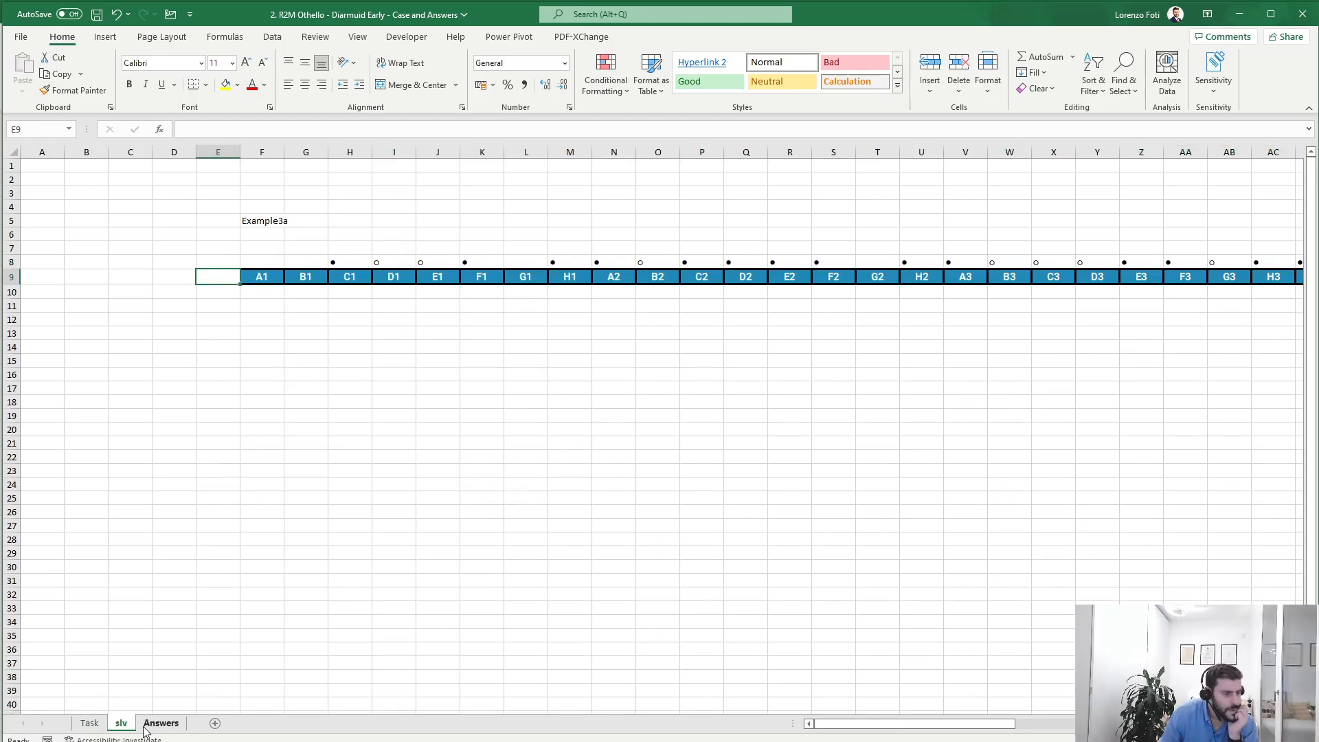
click(94, 724)
drag(333, 440, 2, 442)
click(121, 724)
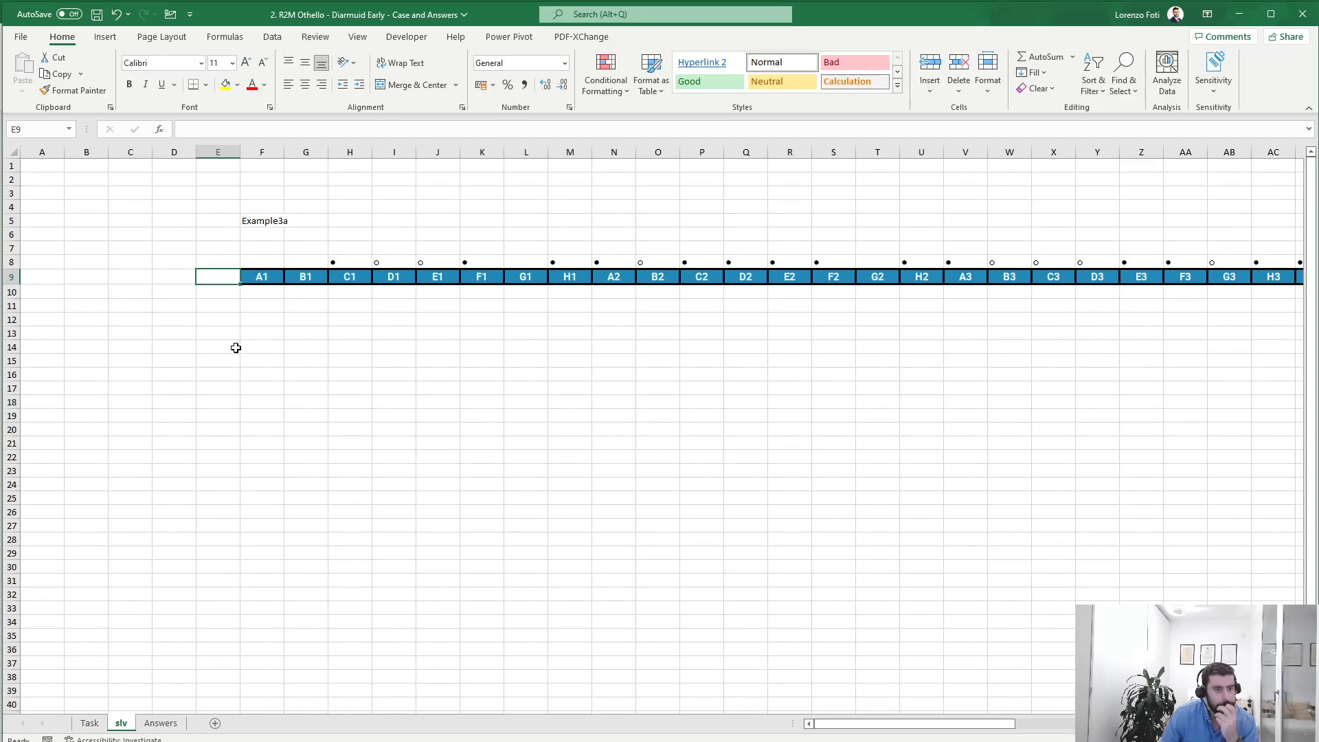
click(298, 347)
Copy the row numbers 1 to 8 of the Example 3 board on the Task sheet into F15:F22 of slv
click(91, 721)
scroll(835, 457, up, 20)
scroll(835, 457, down, 3)
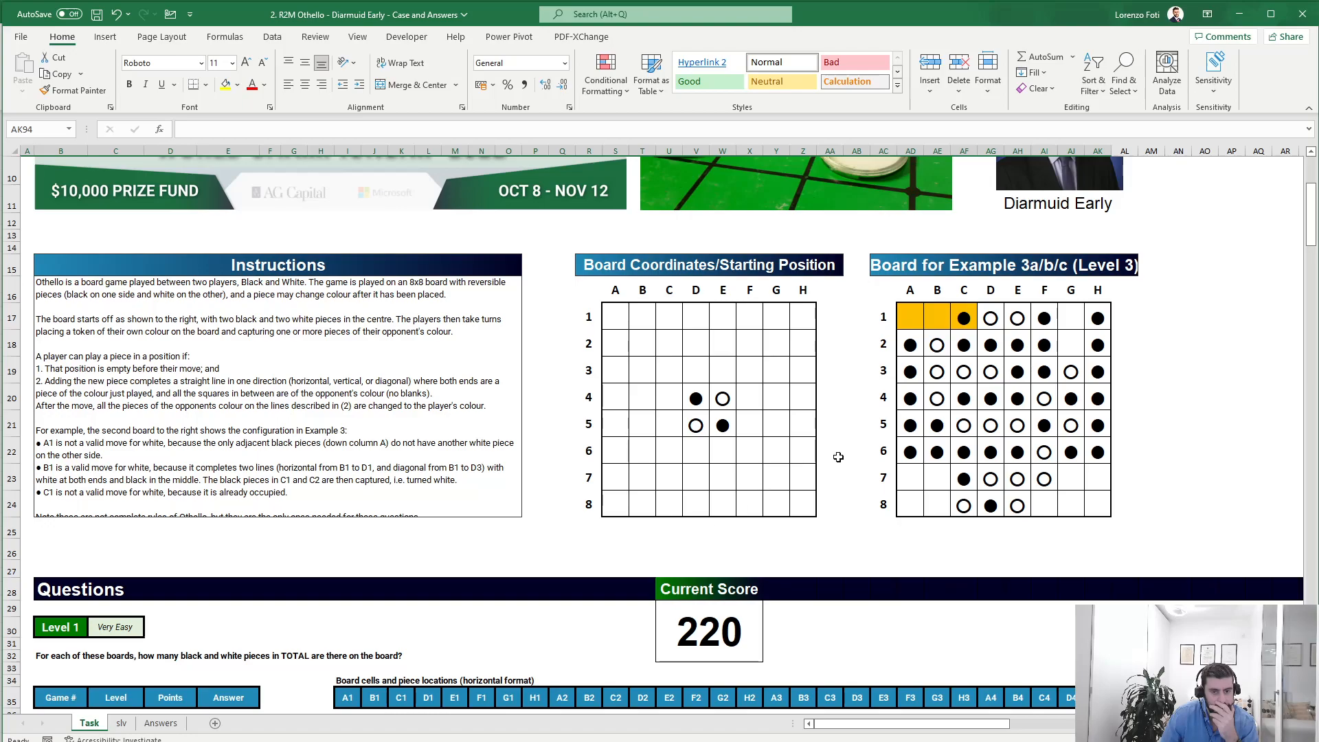
drag(883, 317, 881, 500)
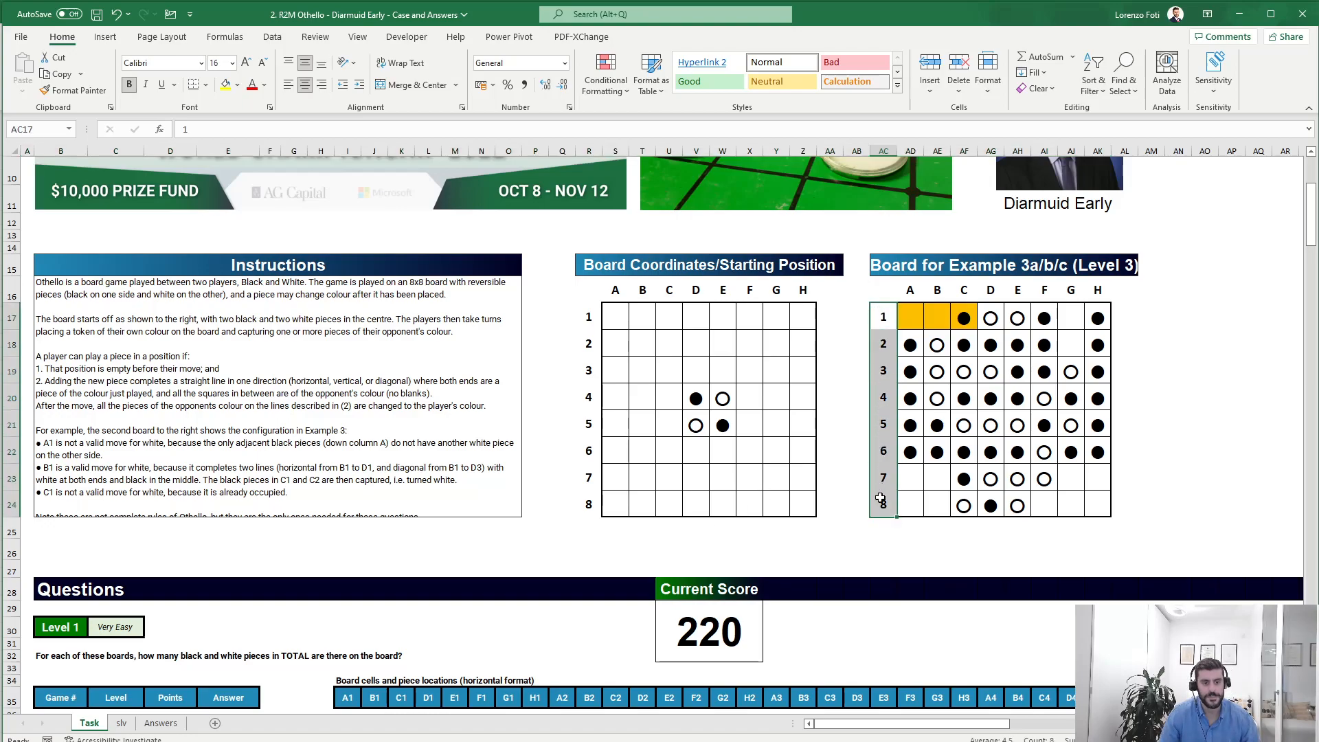
key(ctrl+c)
click(121, 723)
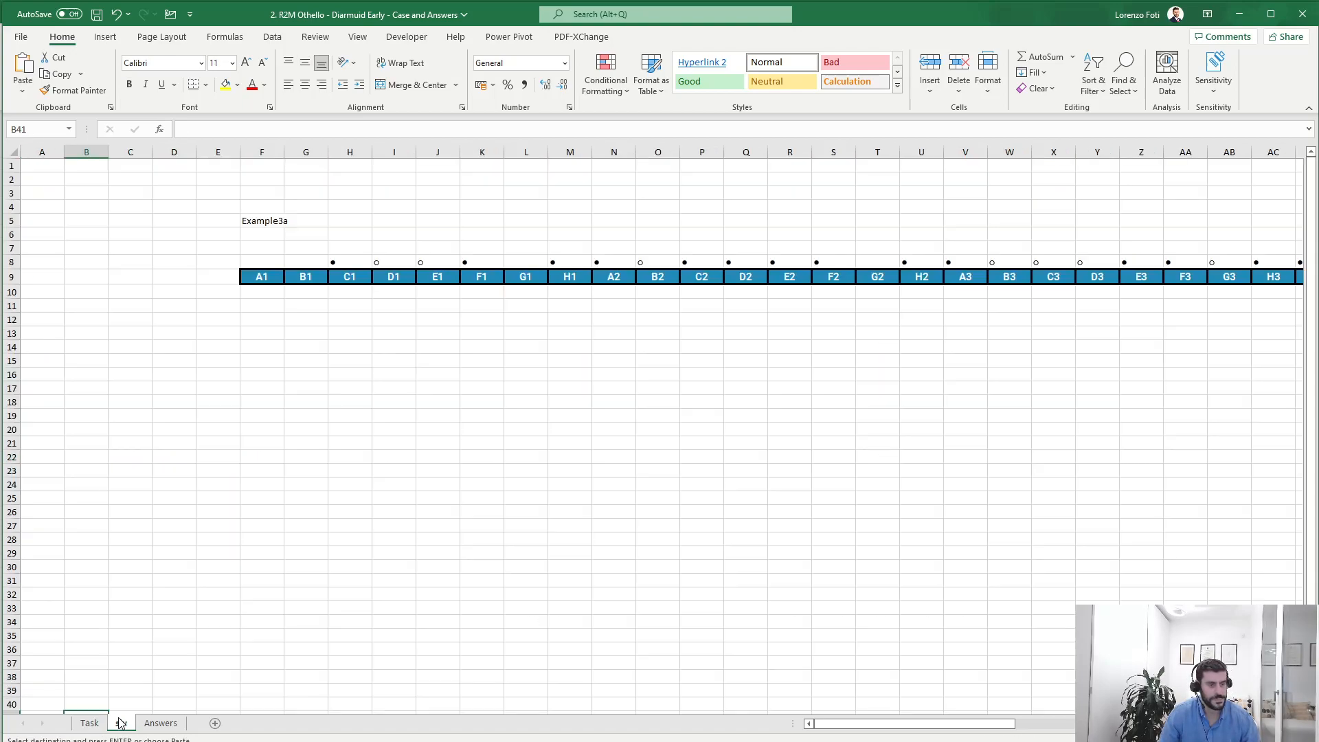
click(279, 359)
key(Return)
Copy the column letters A to H of the Example 3 board on the Task sheet into G14:N14 of slv
click(89, 722)
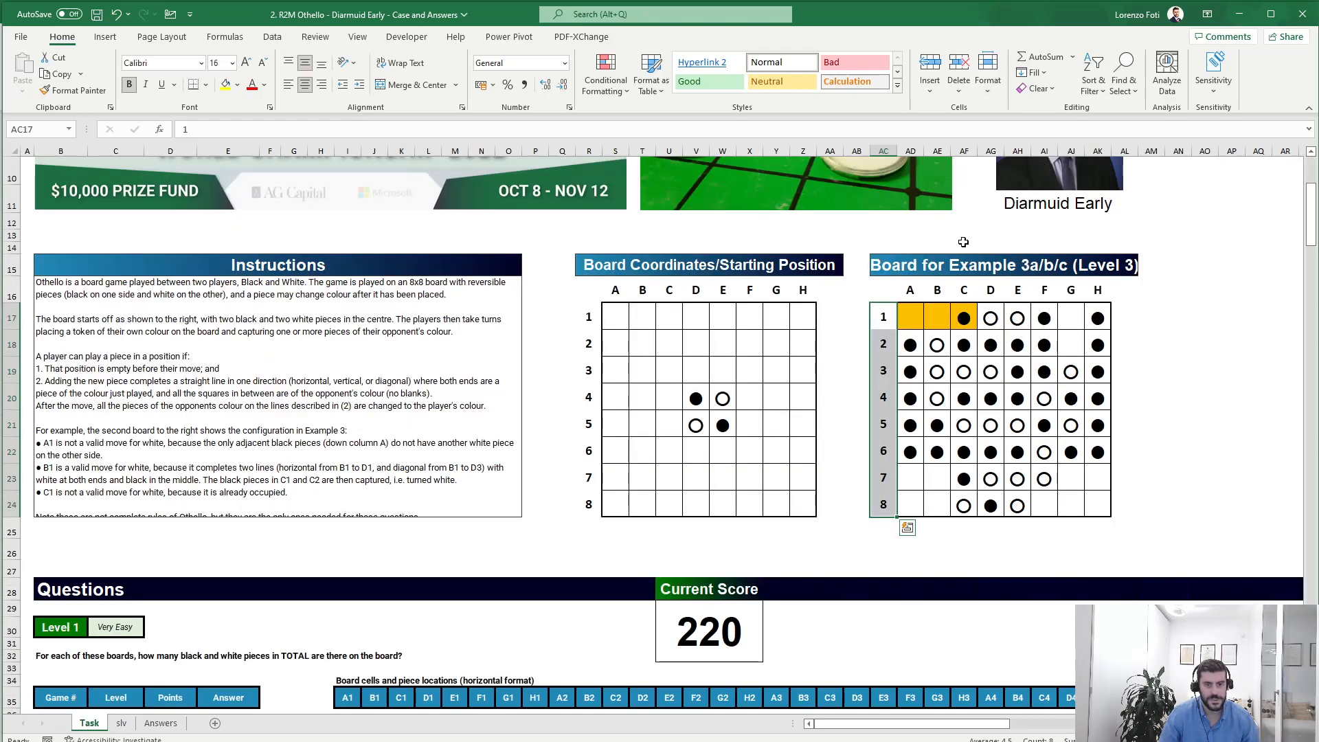
drag(911, 290, 1098, 289)
key(ctrl+c)
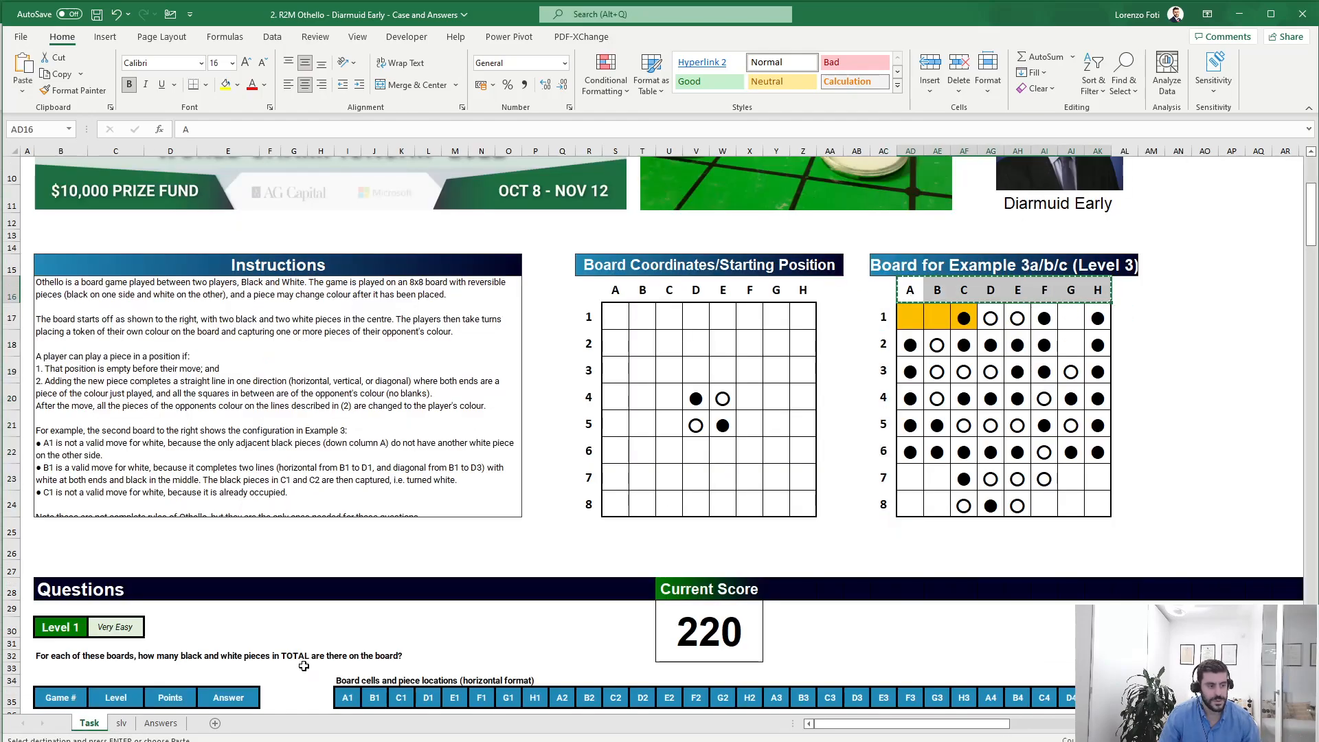
click(121, 723)
click(296, 350)
key(Return)
Start an INDEX formula in G15, the grid's A1 square, with the absolute spill range $F$8# as its array
click(316, 374)
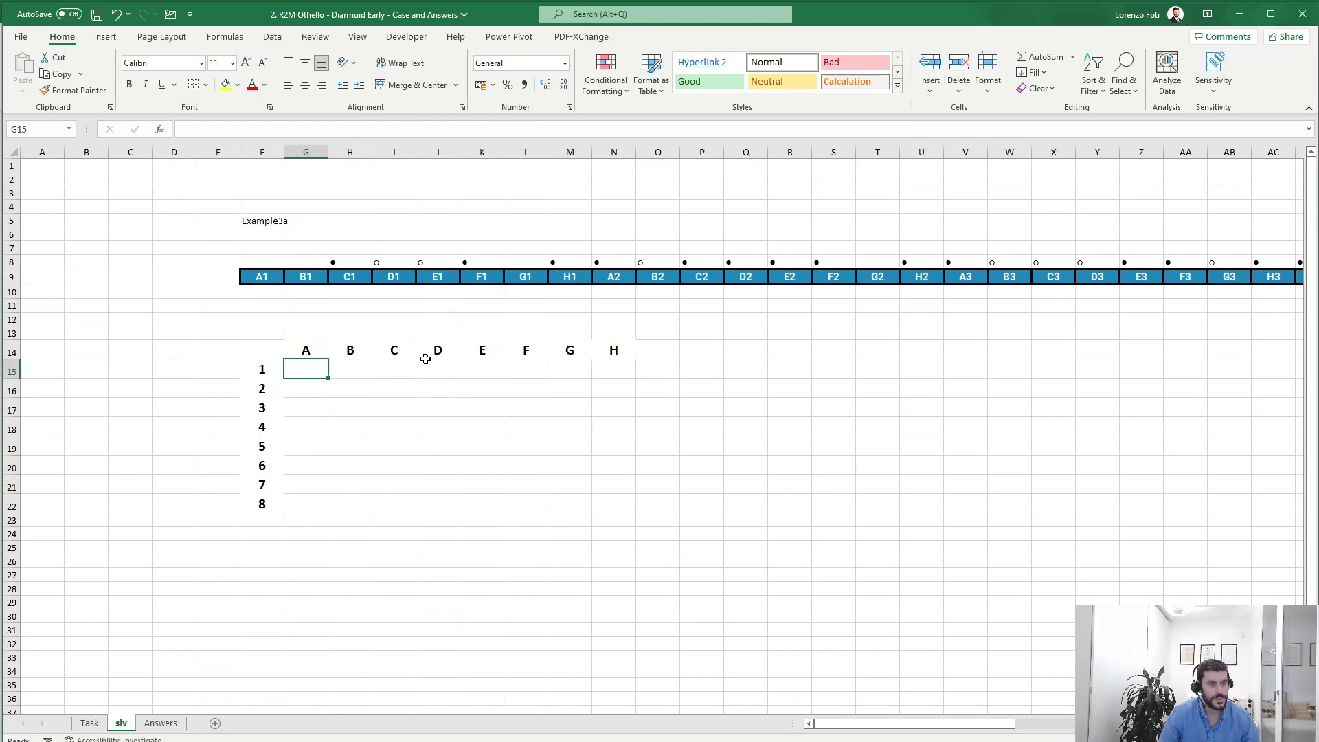
text(+)
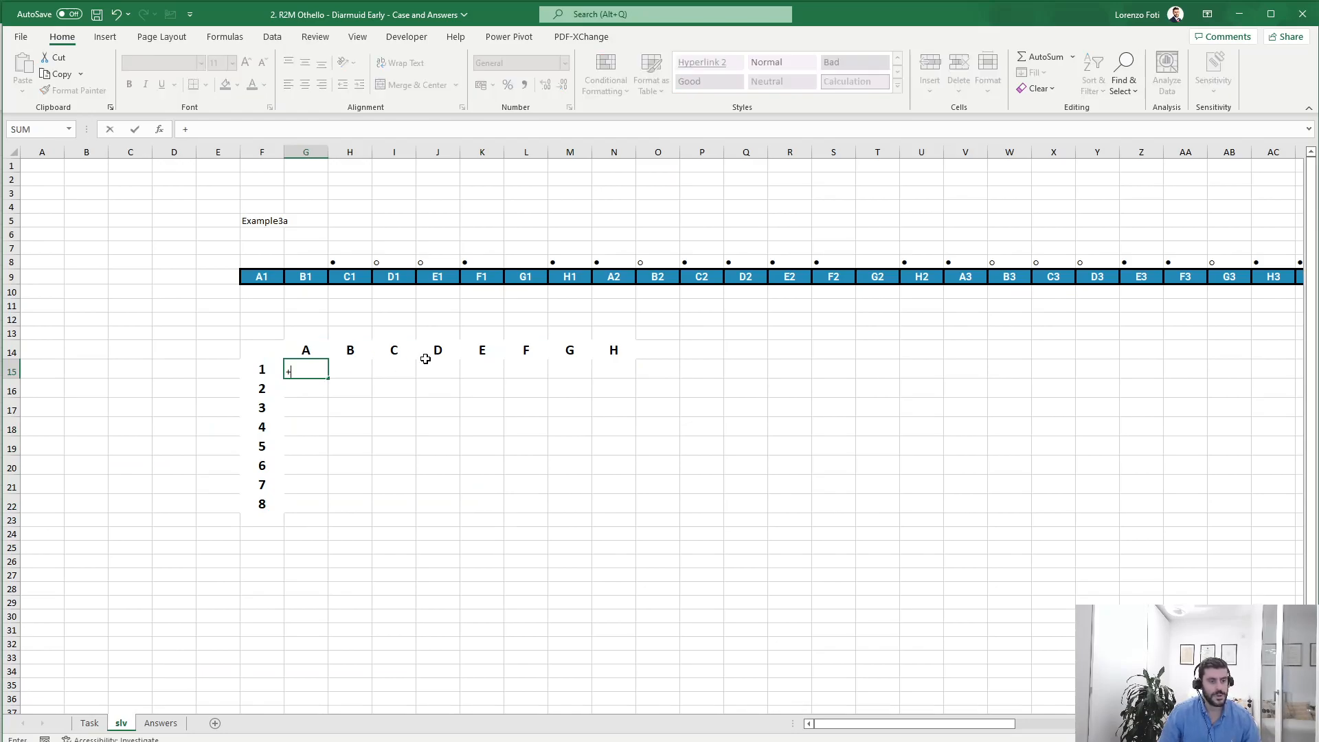
text(index()
click(259, 266)
key(ctrl+shift+Right)
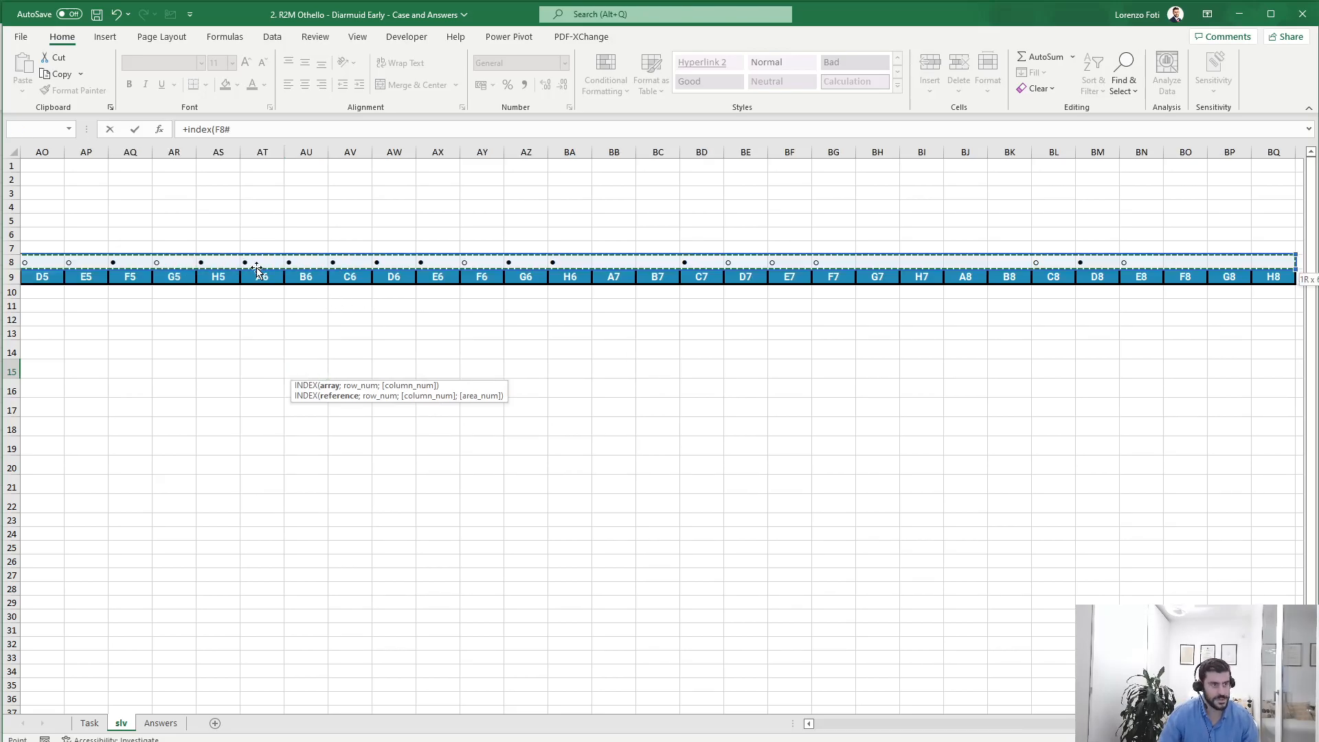
click(253, 128)
key(F4)
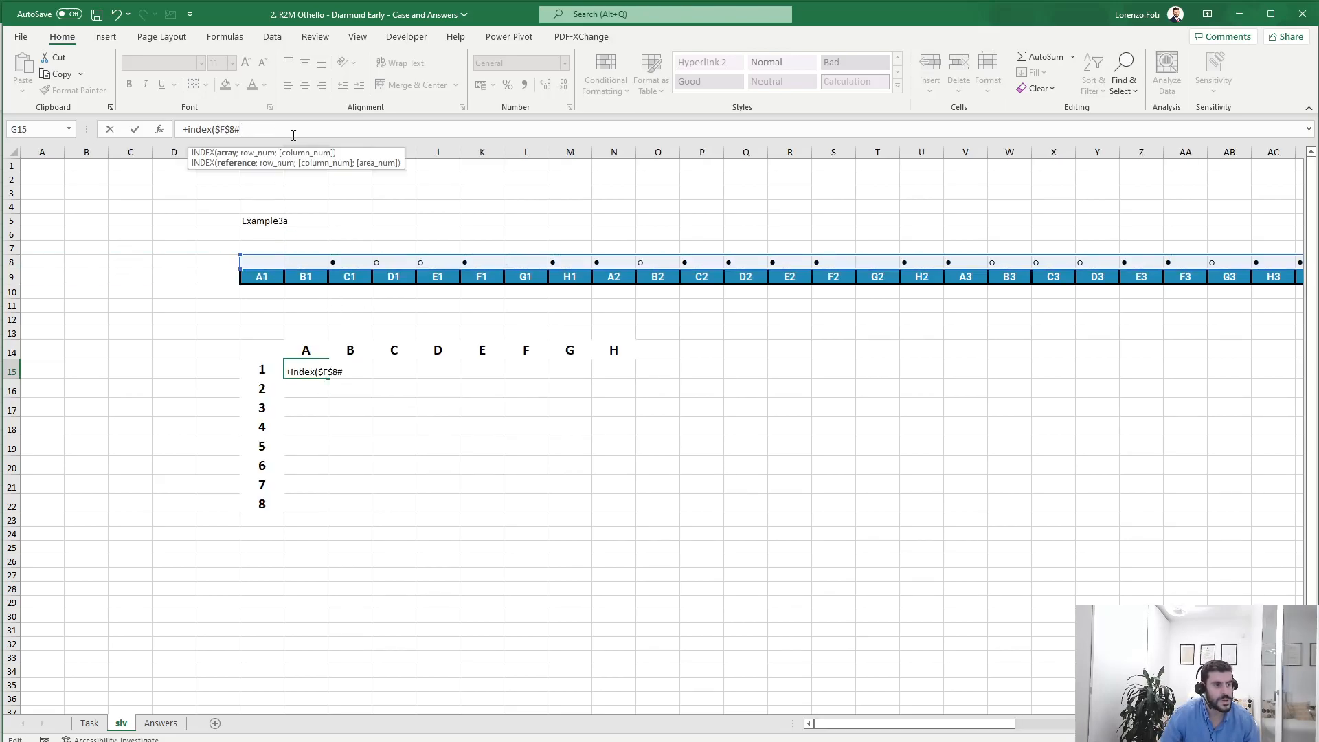
Nest a MATCH in the INDEX formula with the combined coordinate G$14&$F15 as its lookup value
text(;match()
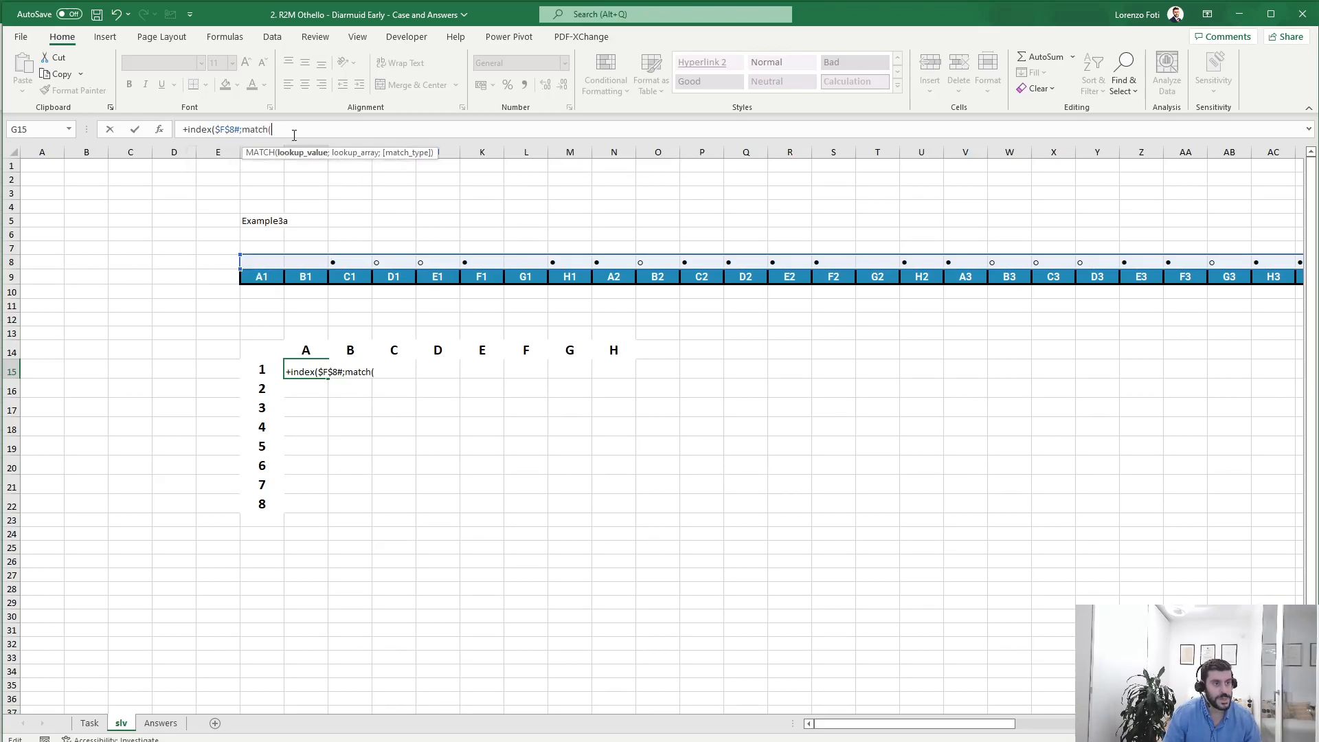
click(311, 351)
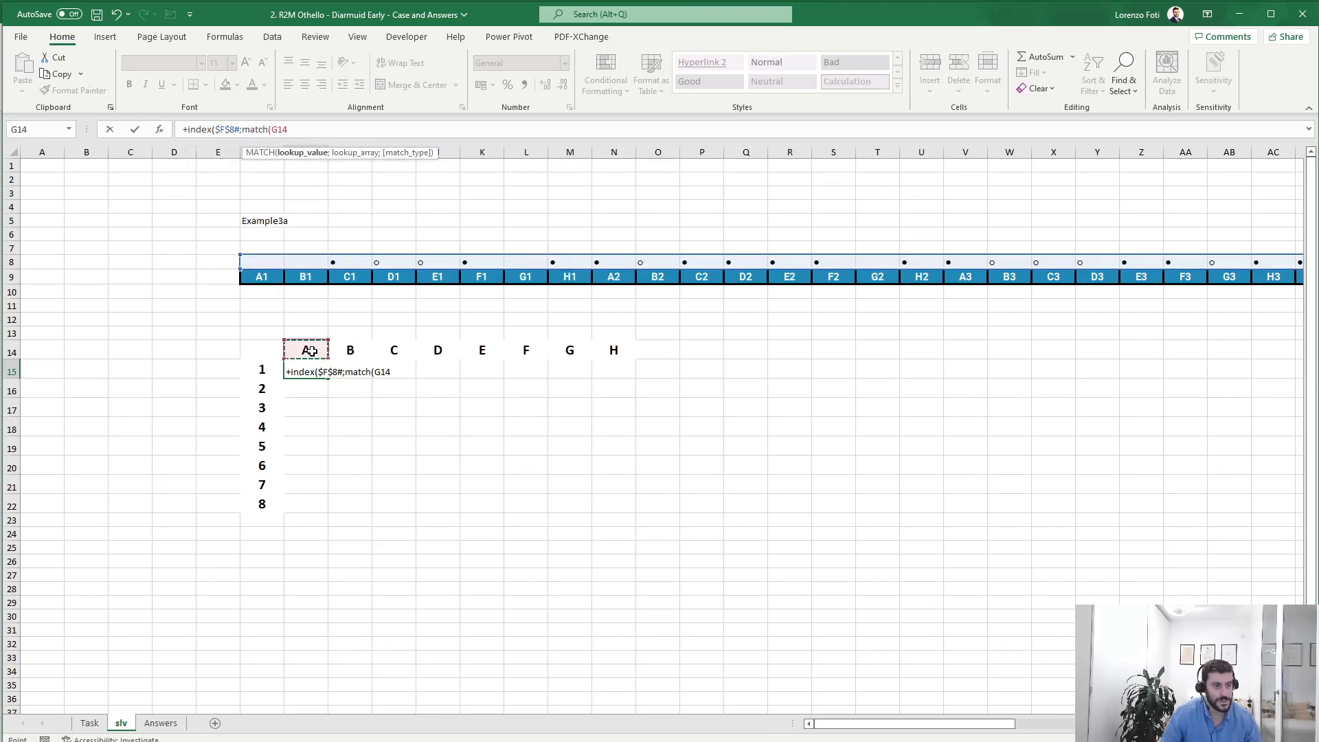
key(F4)
key(F4)
text(&)
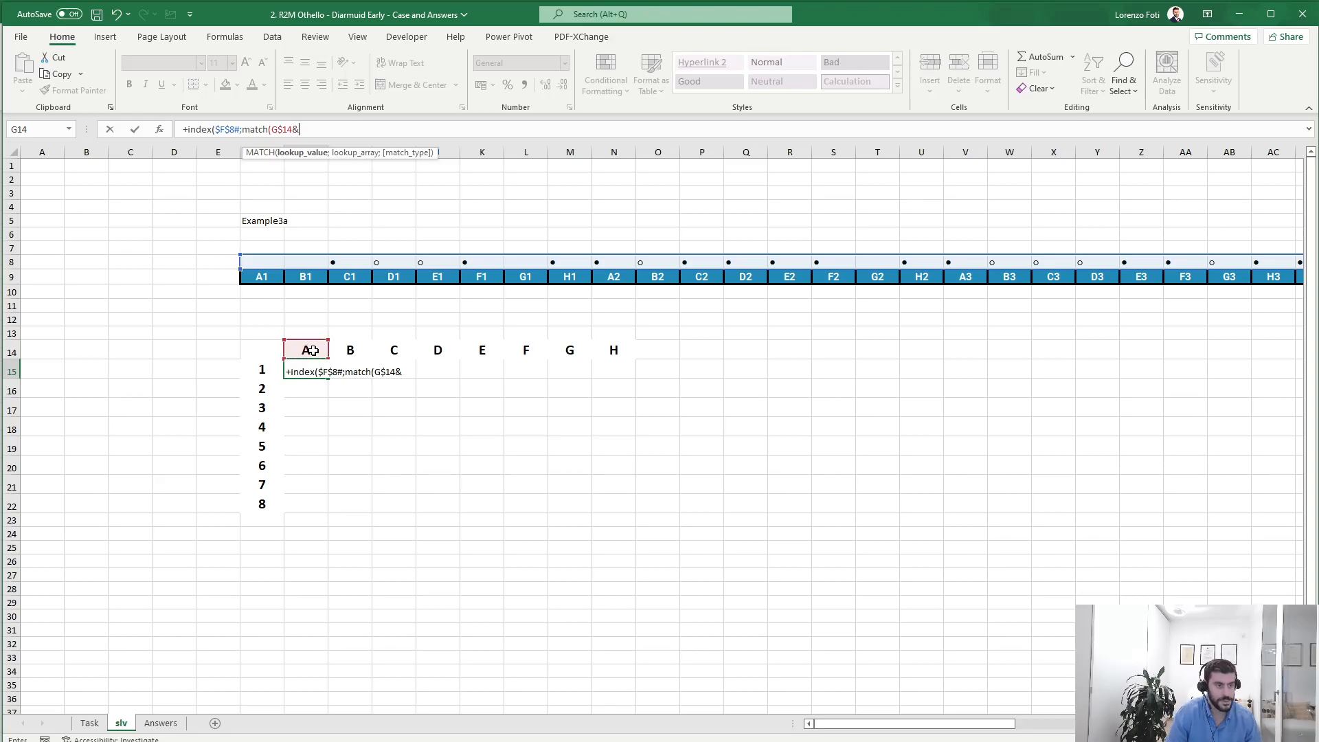
click(266, 371)
key(F4)
key(F4)
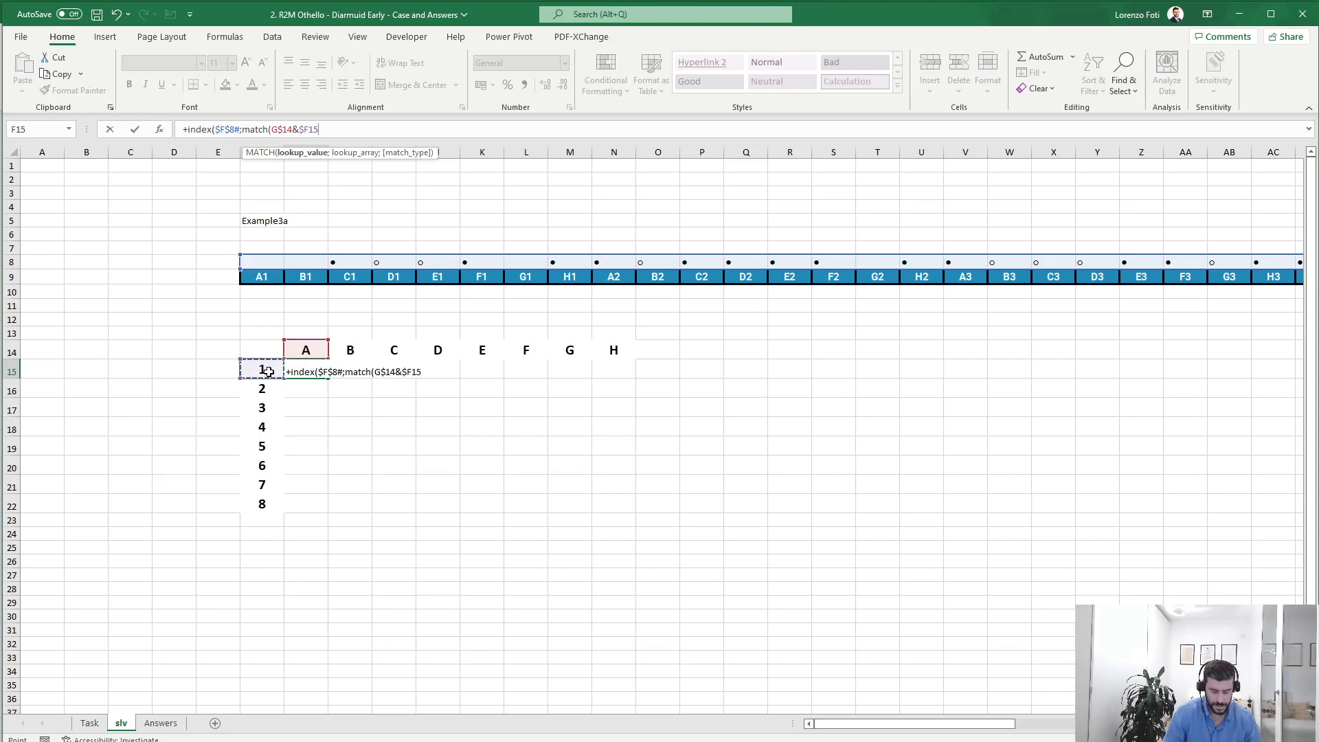
Complete the MATCH with the absolute coordinate header range $F$9:$BQ$9 as its lookup array and 0 for an exact match
text(;)
click(271, 278)
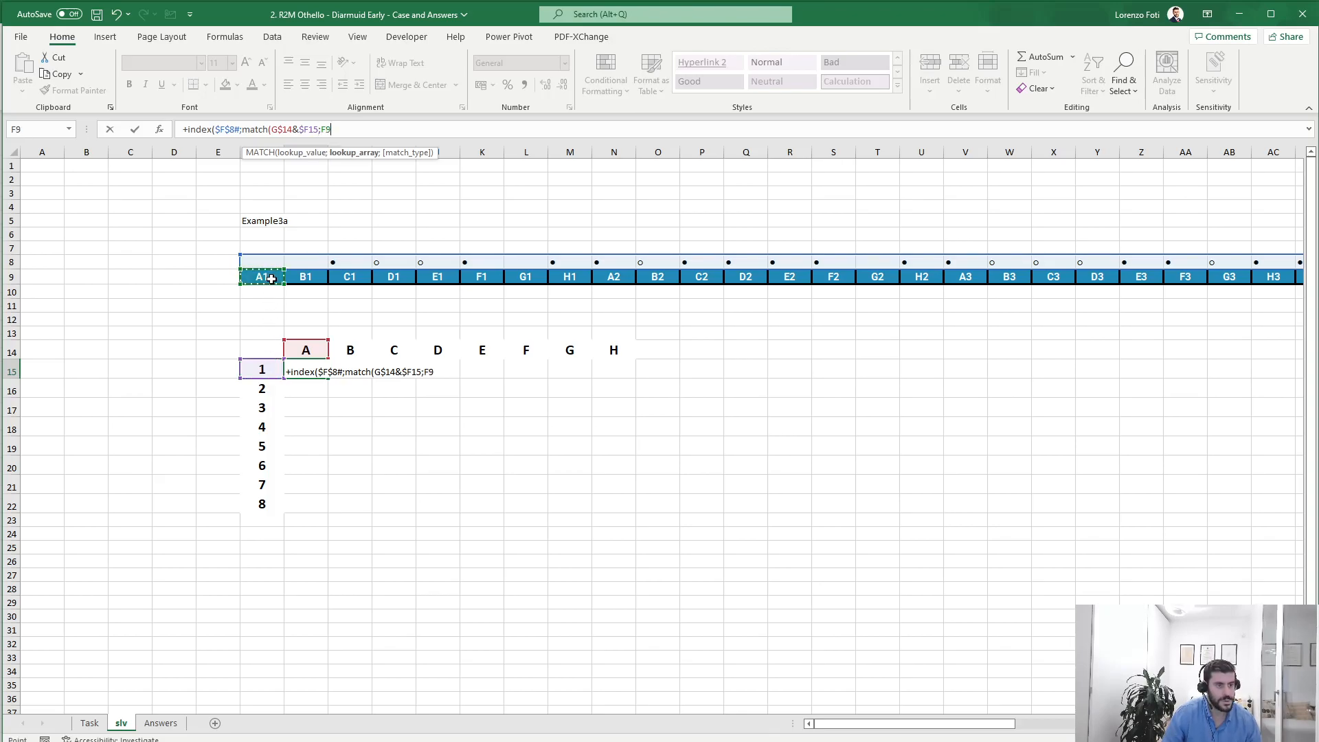
key(ctrl+shift+Right)
key(F4)
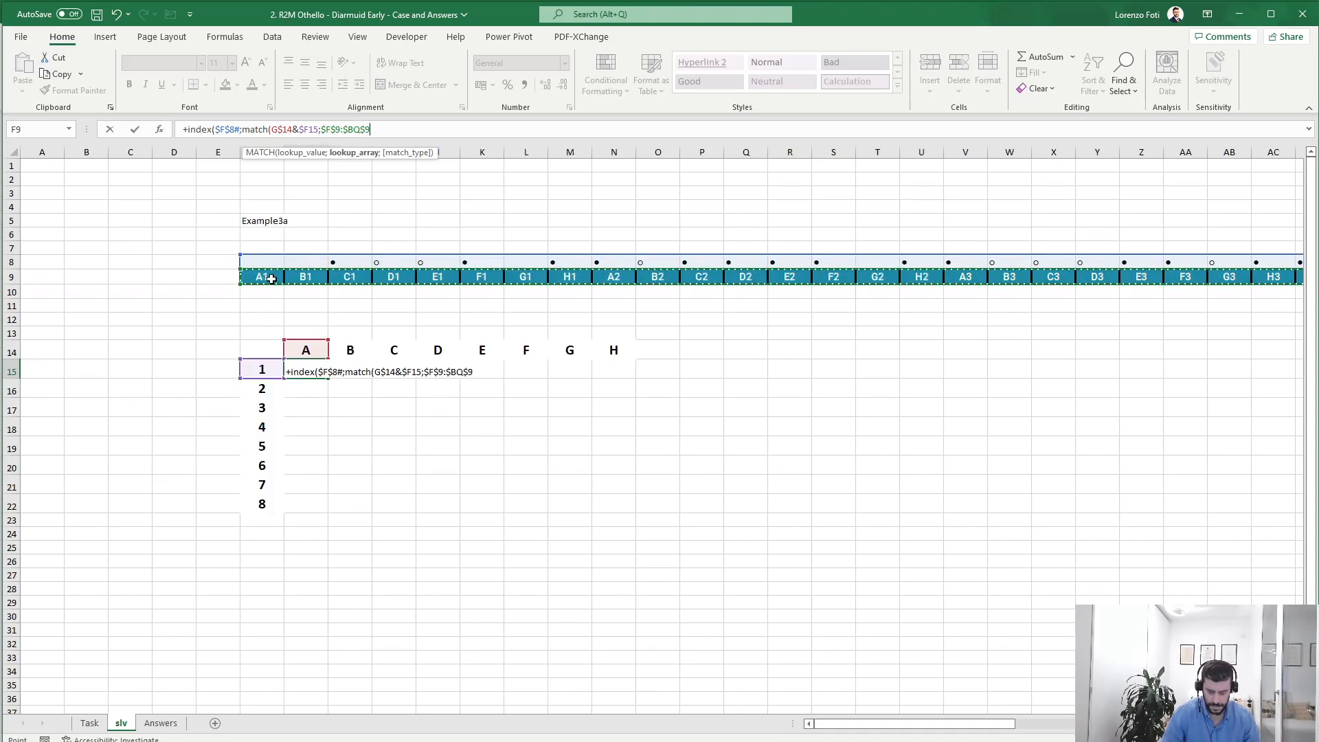
text(;0))
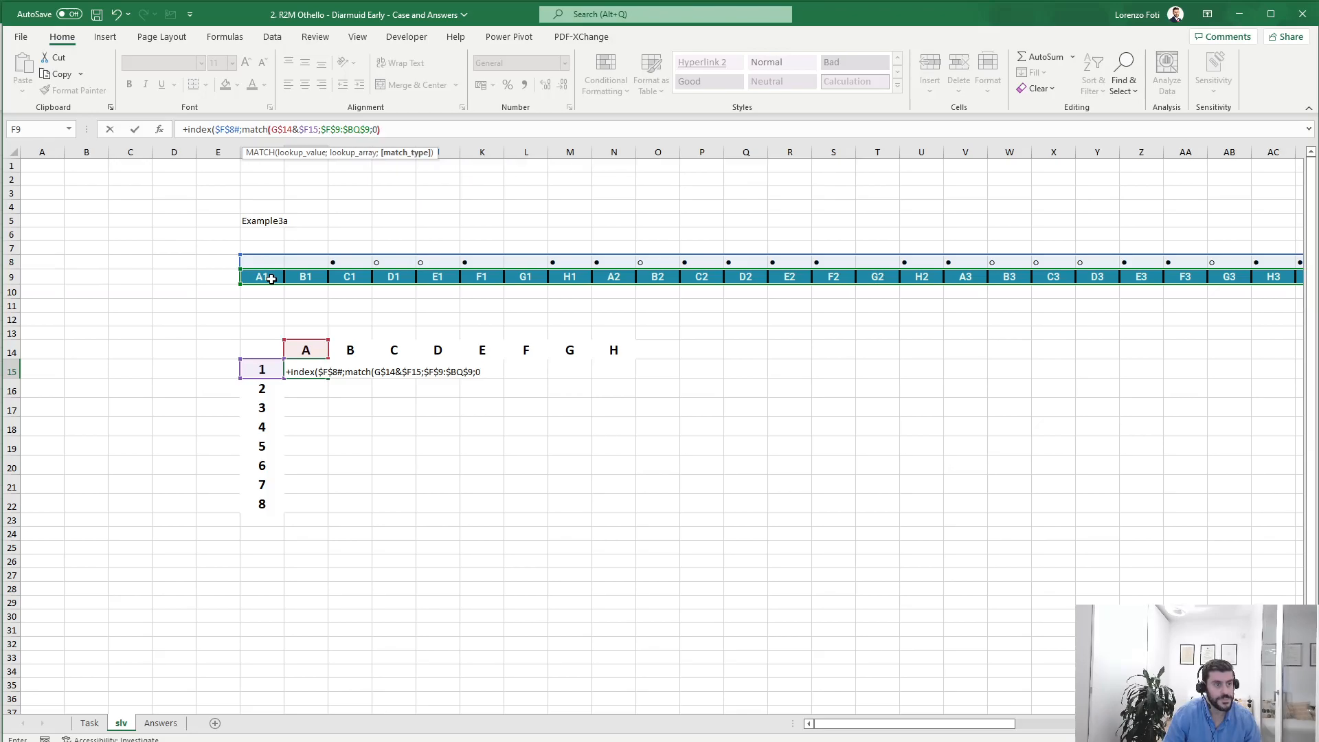
Insert 1 as the INDEX row number before the MATCH, so the MATCH serves as column number, and enter the formula in G15
click(242, 129)
text(1)
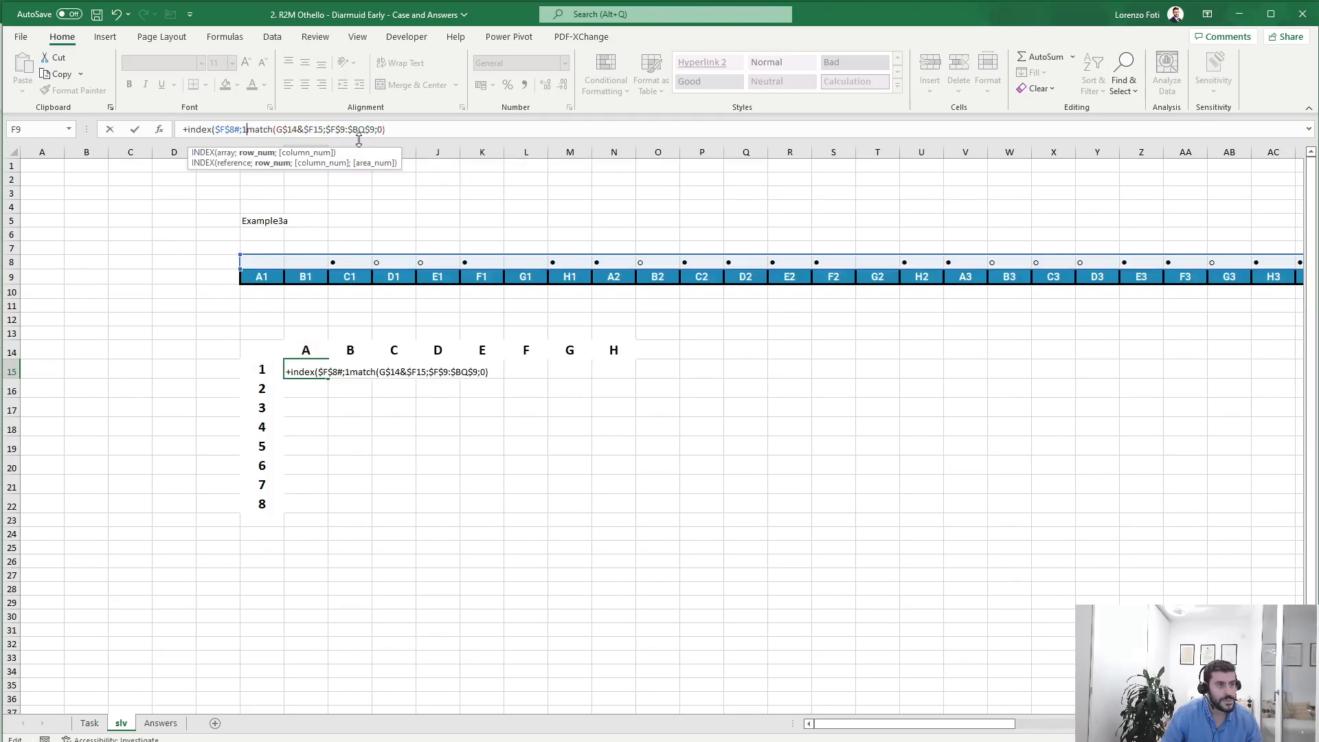
text(;)
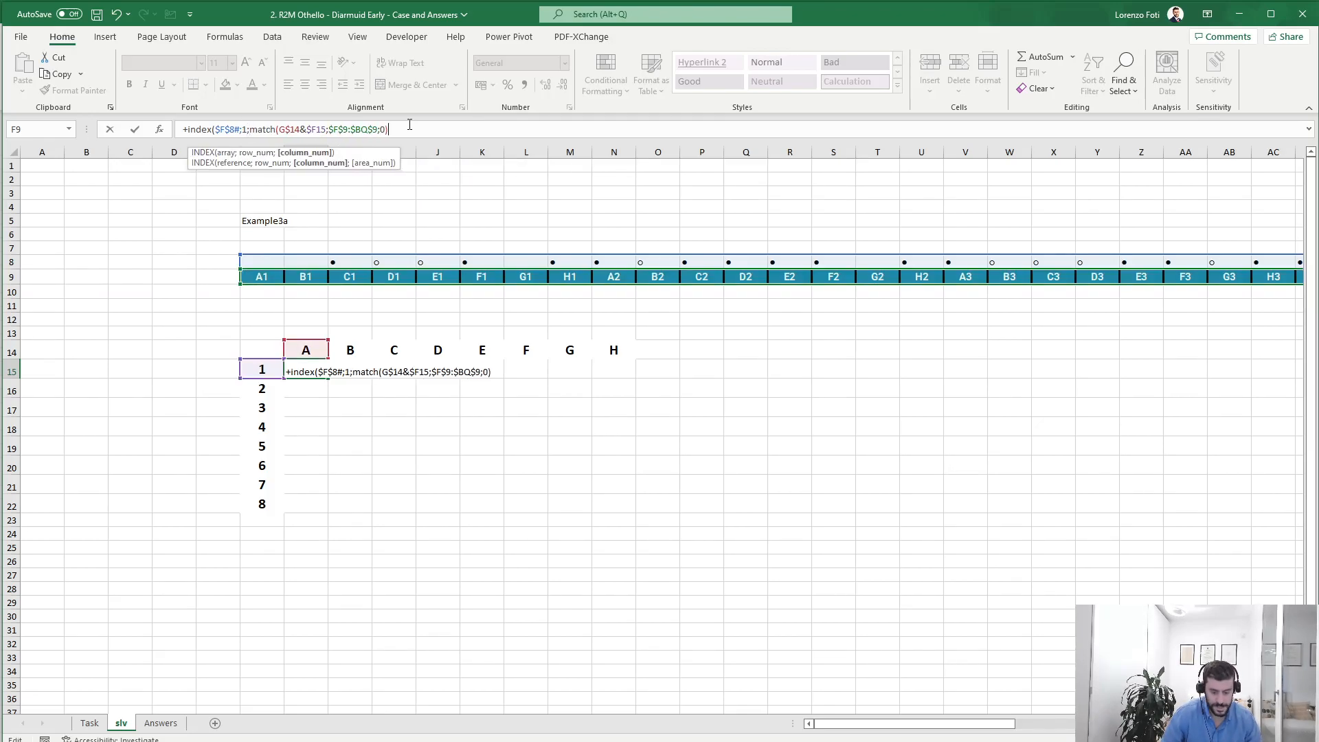
key(Return)
Copy the G15 formula across the whole 8x8 board grid, G15:N22
key(Up)
key(ctrl+c)
key(shift+Right)
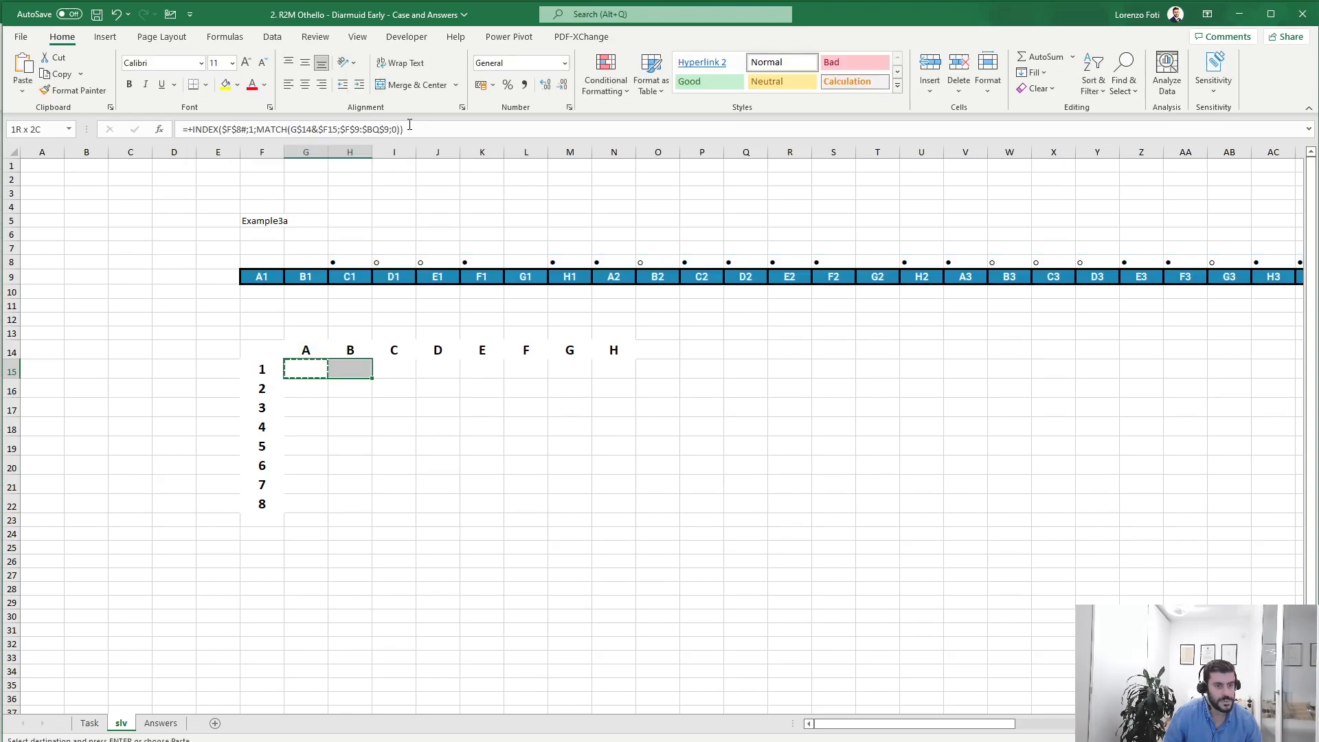
key(shift+Right)
key(shift+Right)
key(shift+Right)
key(shift+Right)
key(shift+Right)
key(shift+Right)
key(shift+Down)
key(shift+Down)
key(shift+Down)
key(shift+Down)
key(shift+Down)
key(shift+Down)
key(shift+Down)
key(shift+Down)
key(shift+Up)
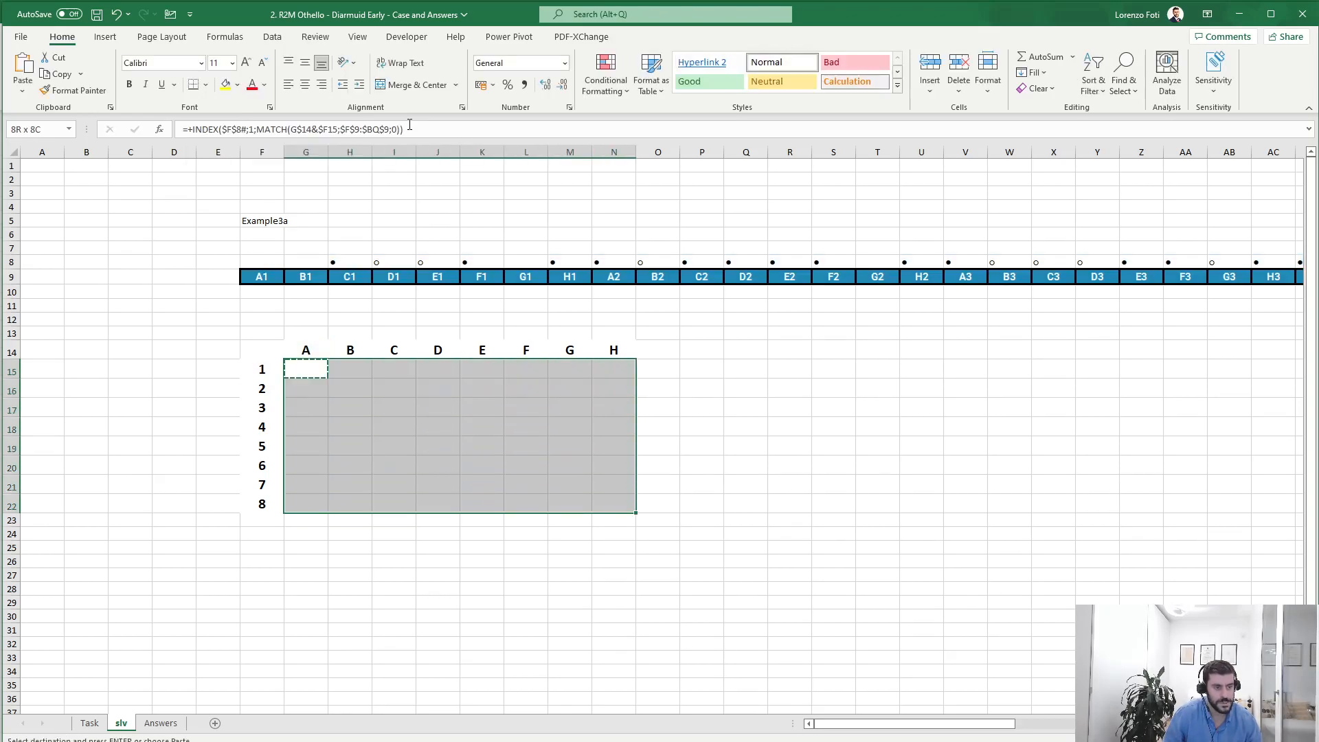
key(ctrl+v)
key(Return)
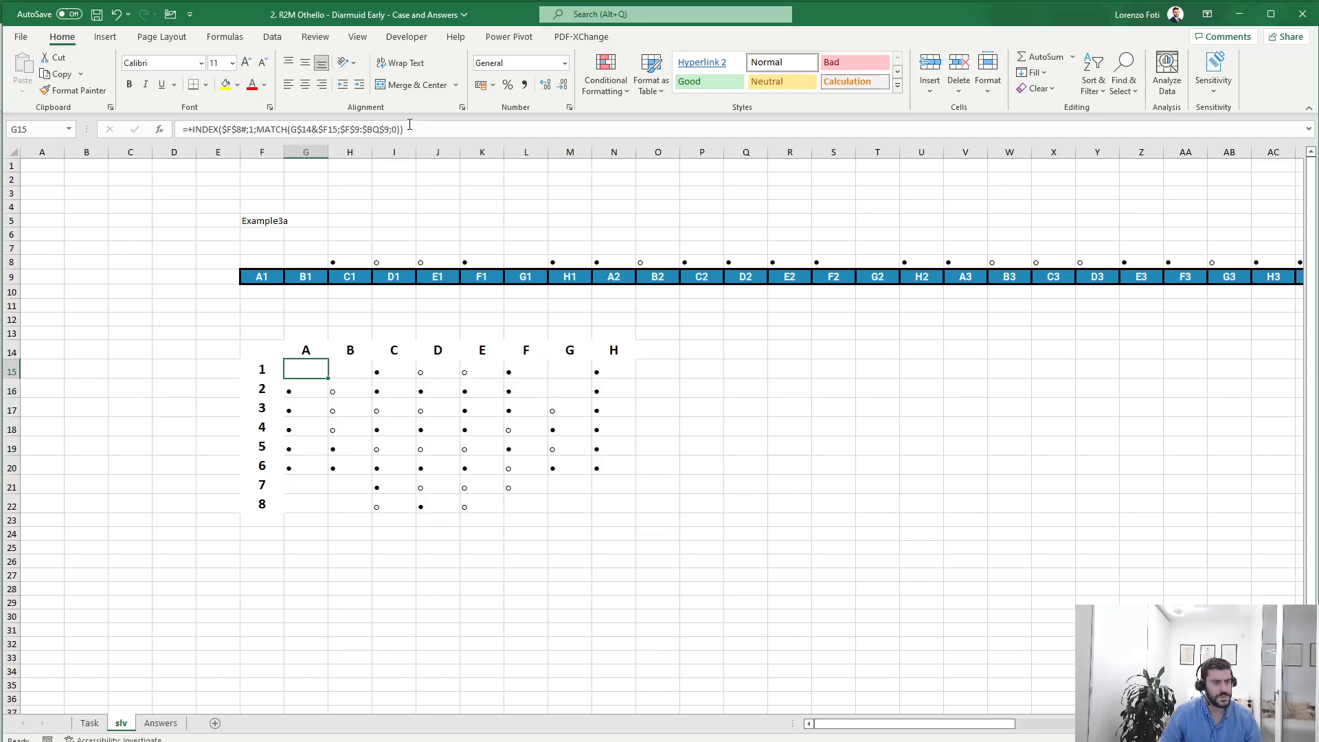
Center the contents of the board grid and its headers in F14:N22 on slv horizontally
click(91, 724)
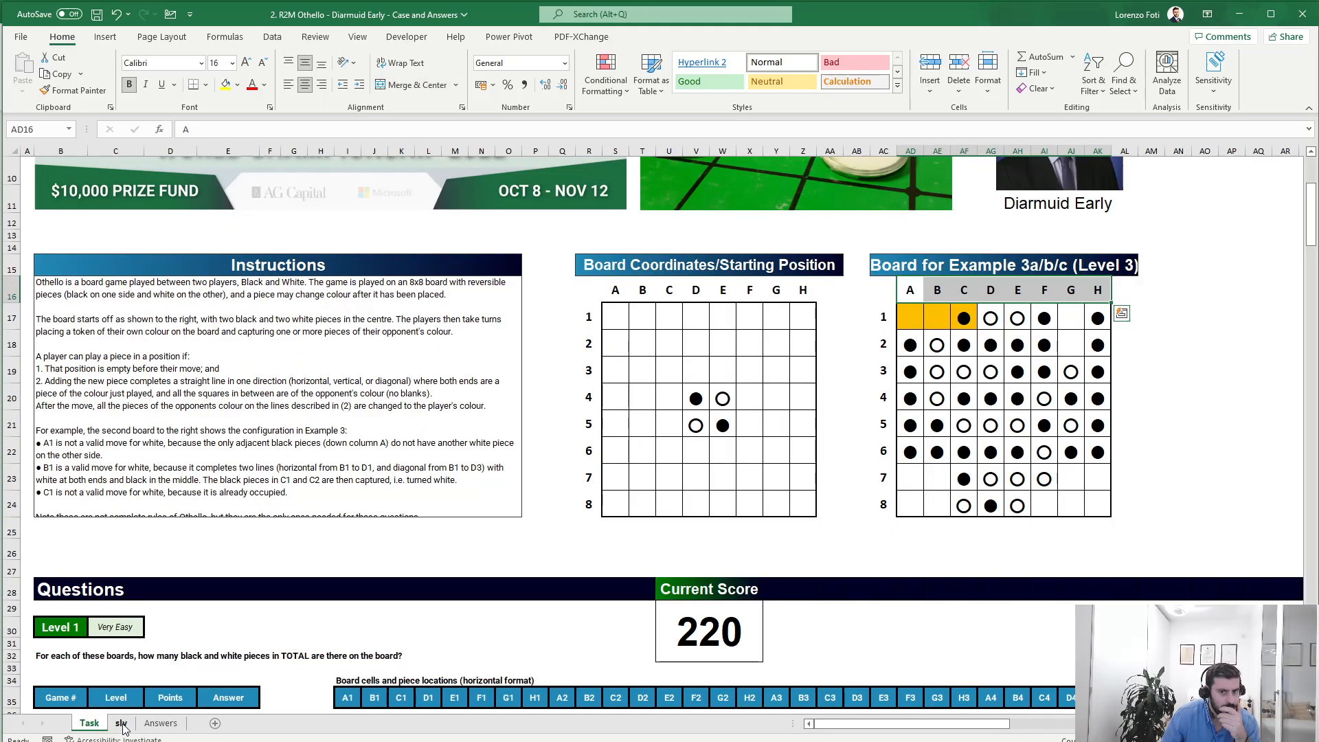
click(122, 724)
click(91, 723)
click(122, 724)
mouse_move(276, 346)
mouse_down()
mouse_move(529, 485)
mouse_move(610, 510)
mouse_up()
click(307, 85)
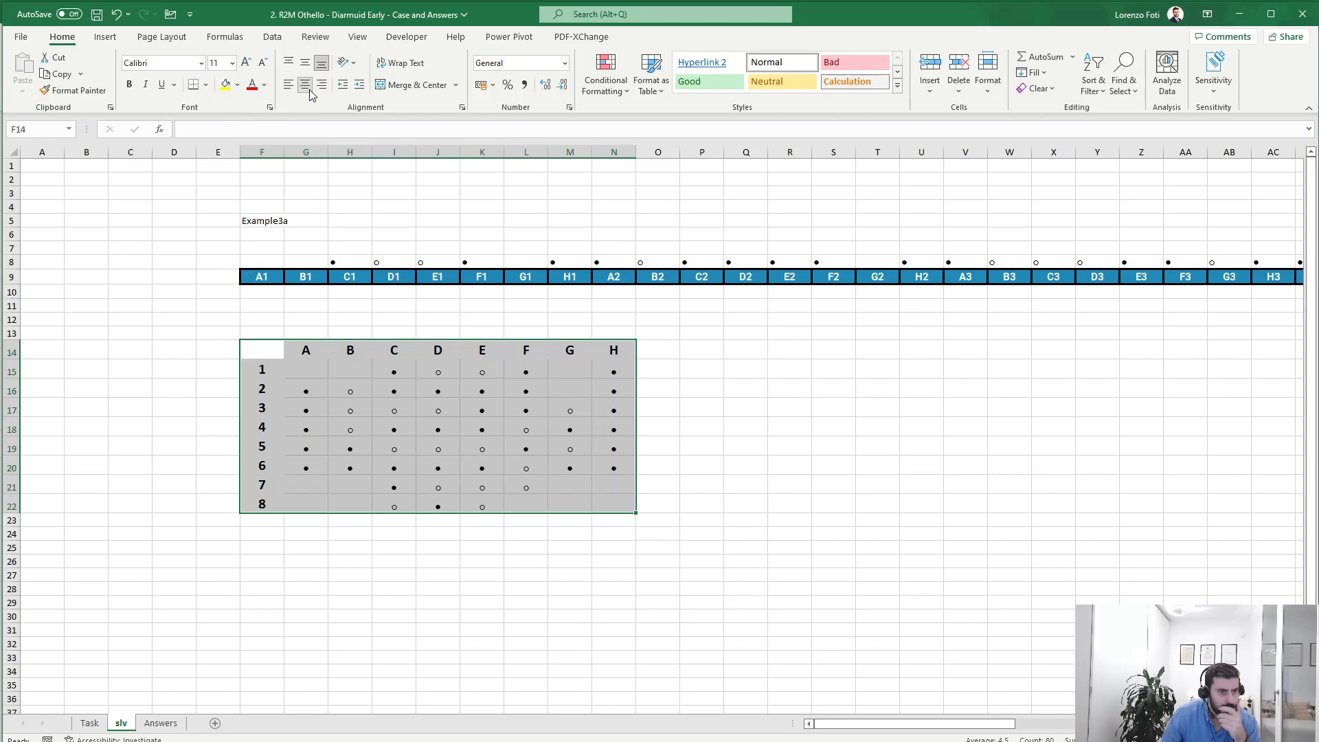
click(394, 351)
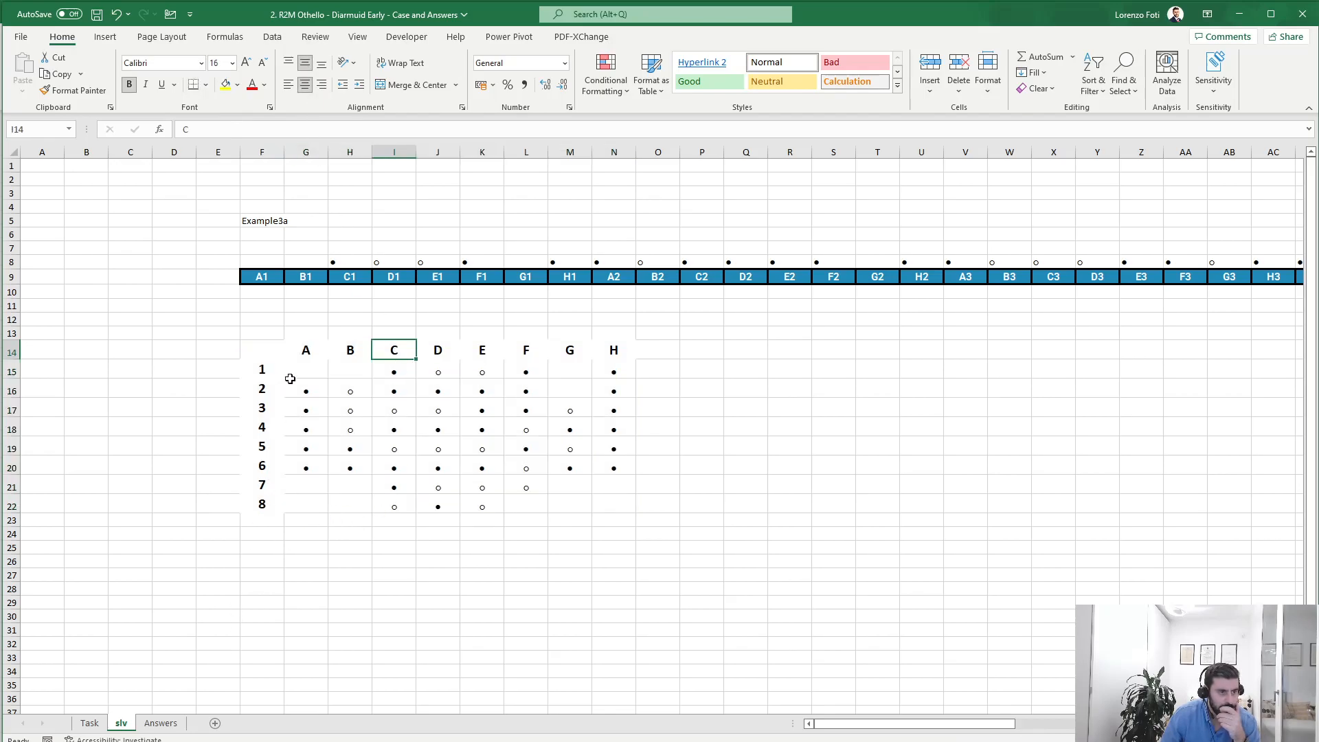
Look up the game's designated cell in F11 of slv by reusing F8's XLOOKUP with Task!G:G as the return range
click(89, 723)
scroll(263, 597, down, 20)
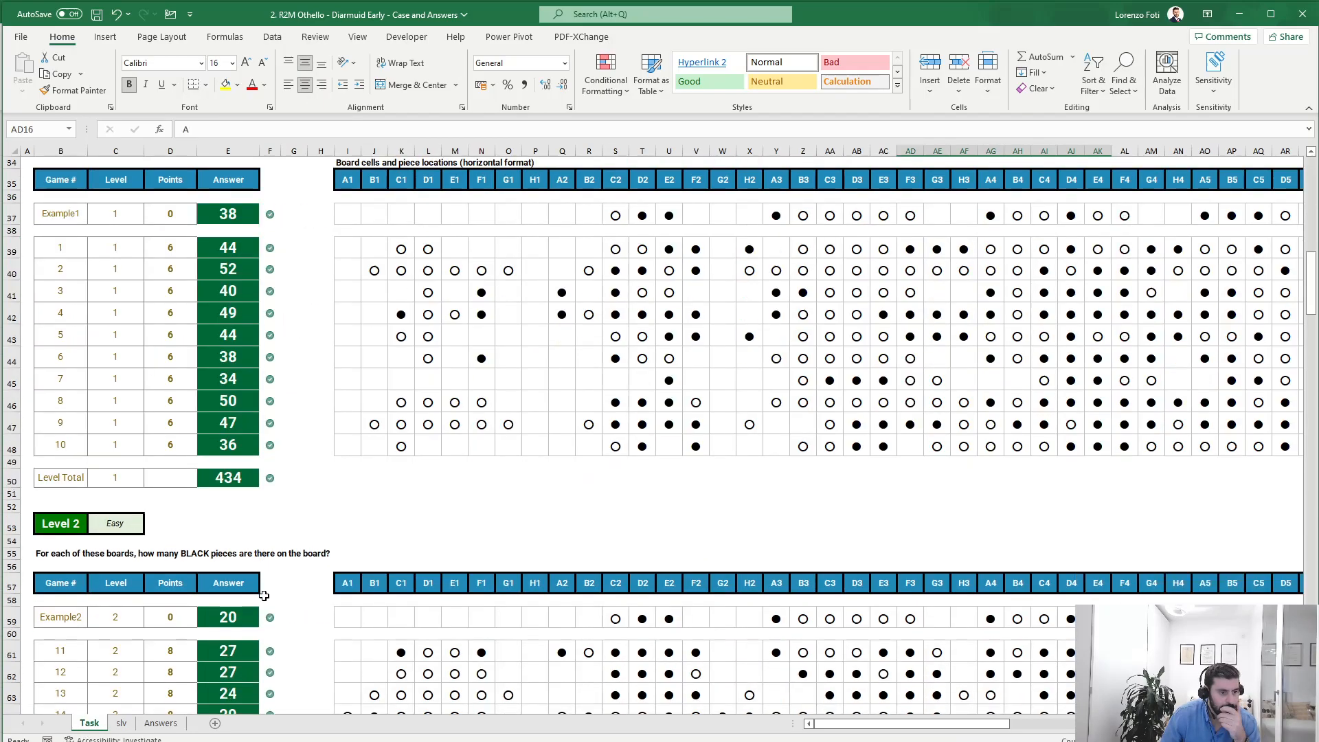
click(296, 364)
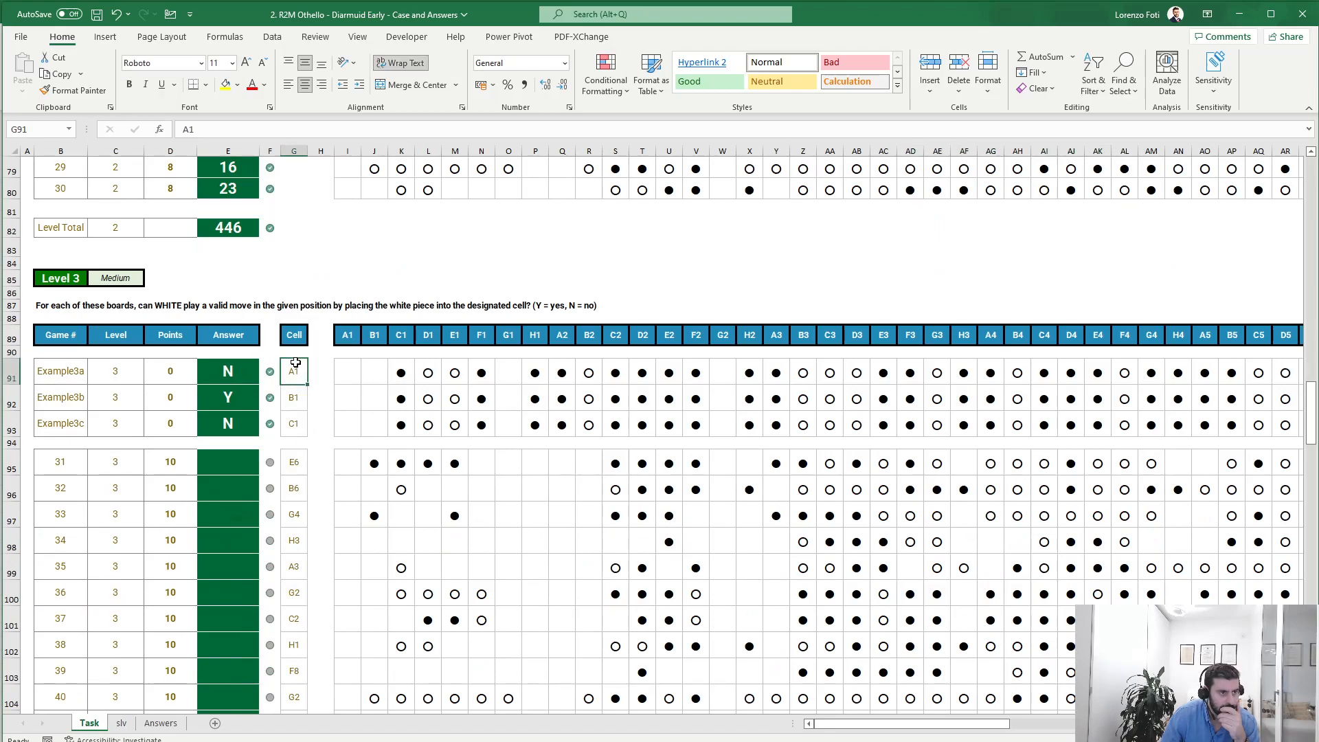
click(121, 723)
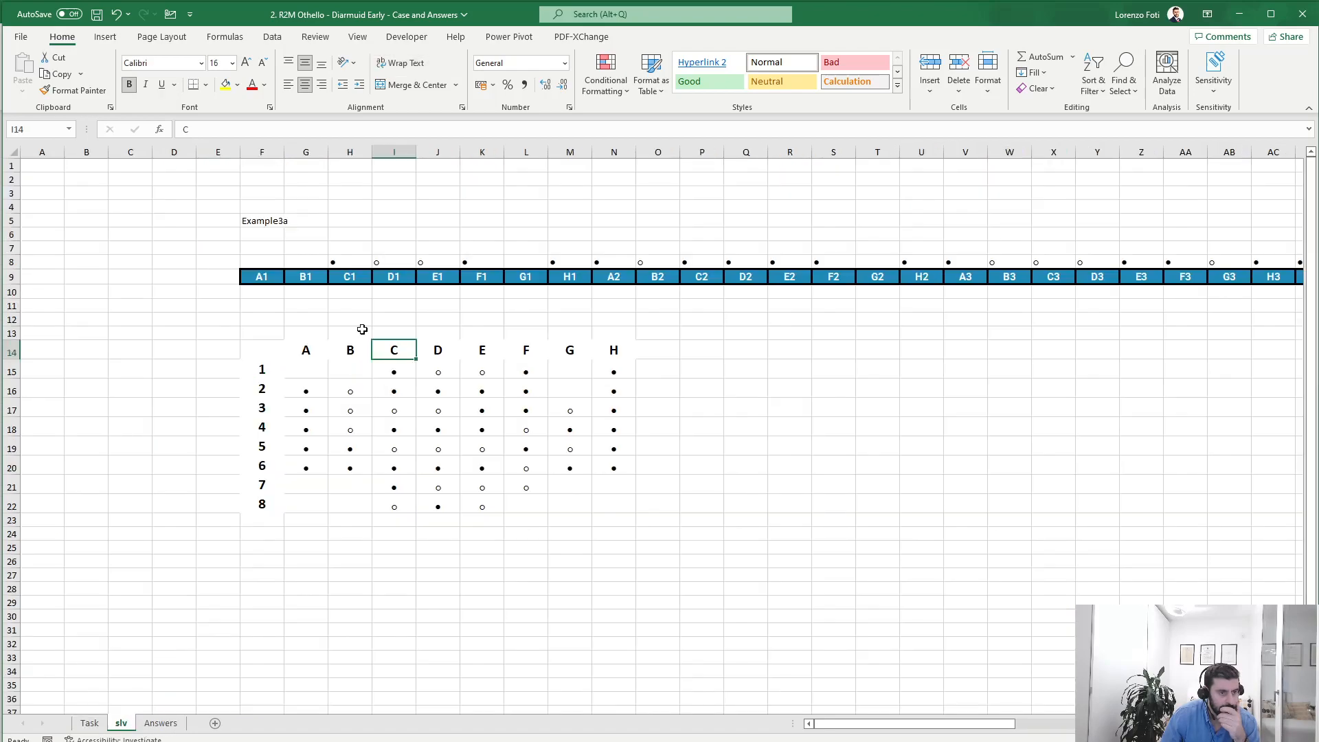
click(359, 222)
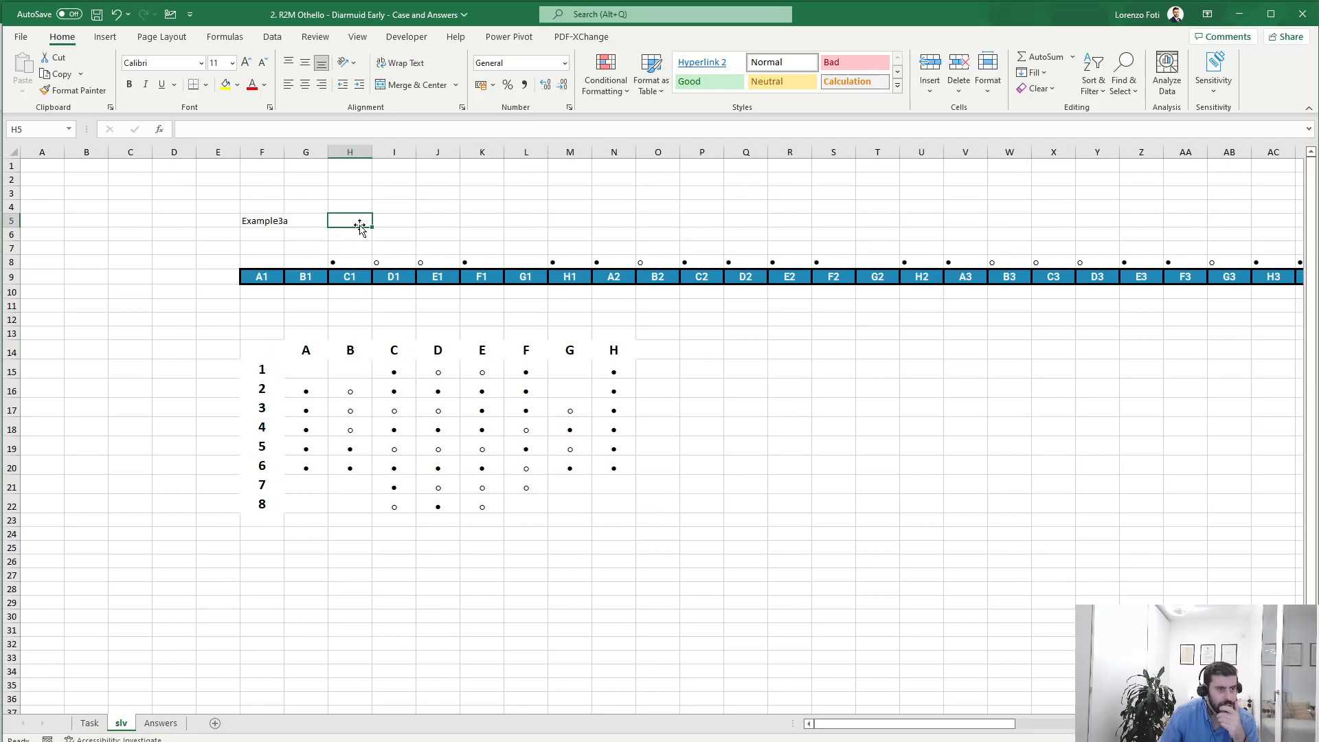
click(277, 306)
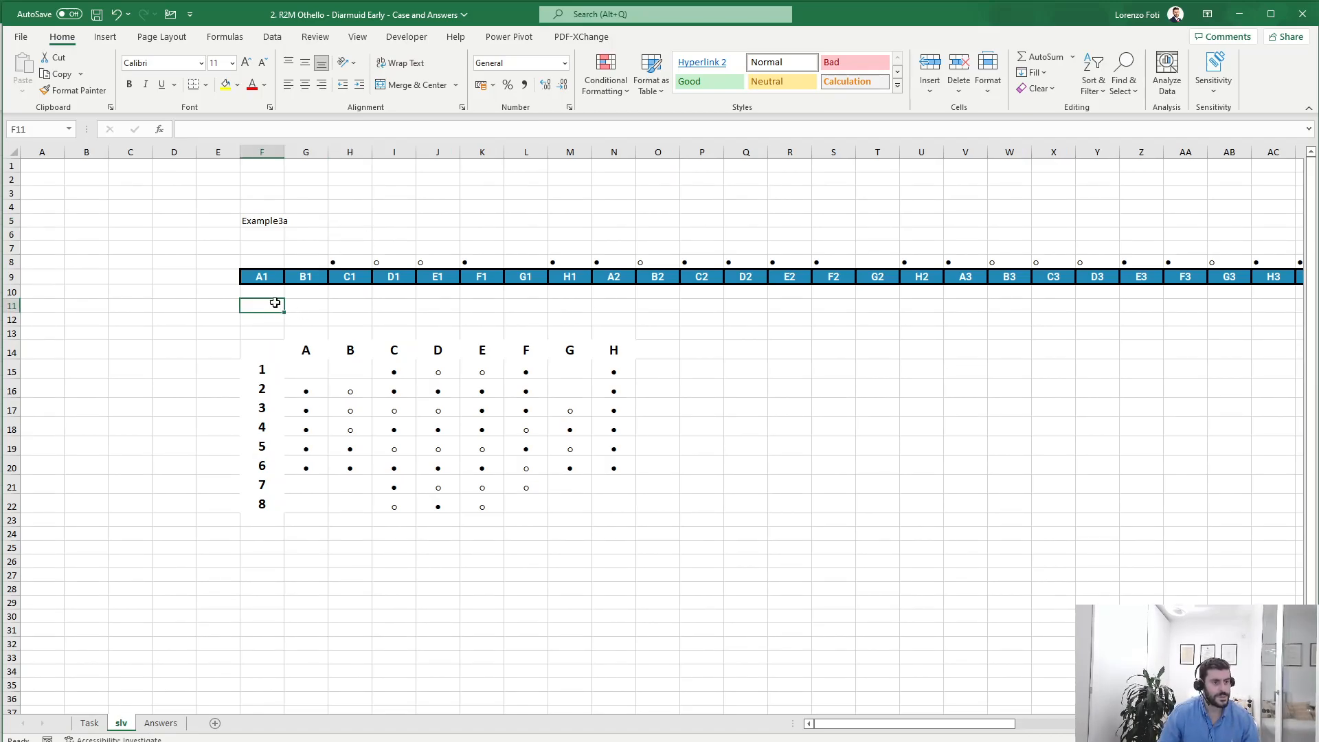
click(270, 262)
key(F2)
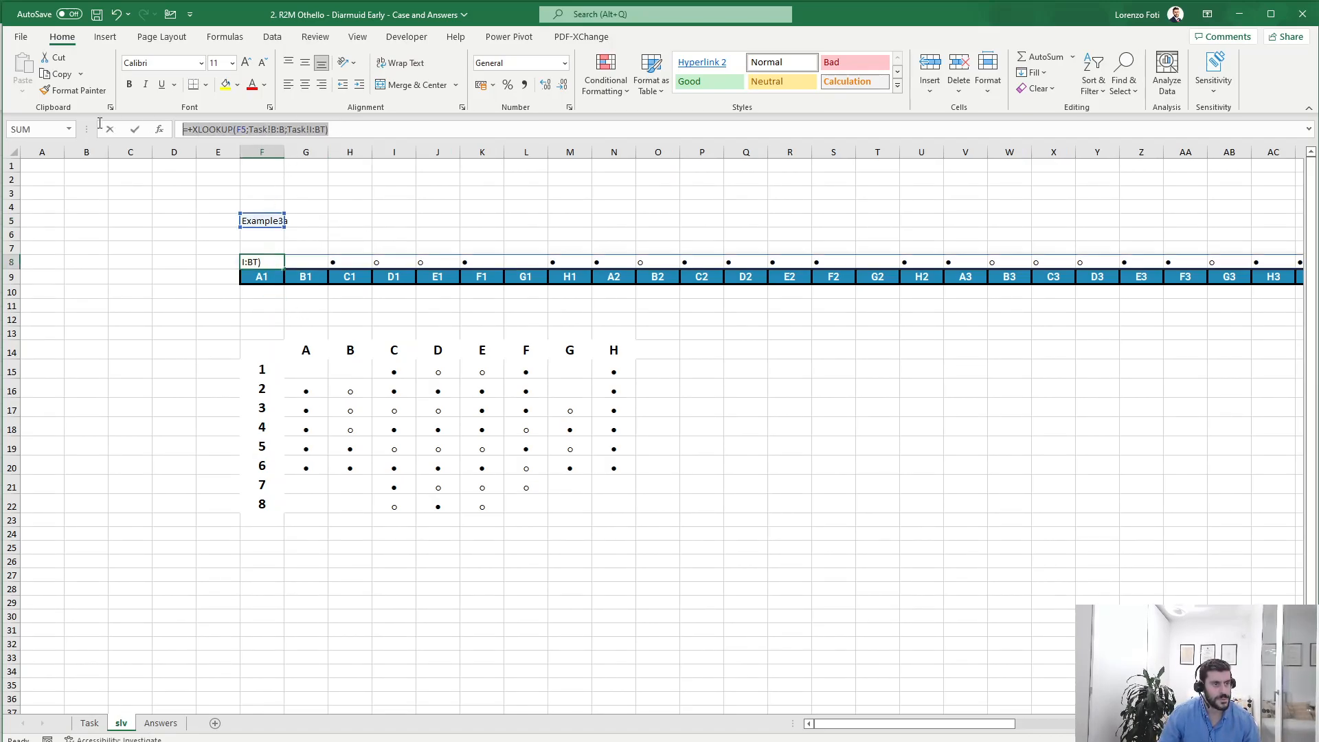
key(ctrl+c)
click(259, 304)
click(327, 130)
key(ctrl+v)
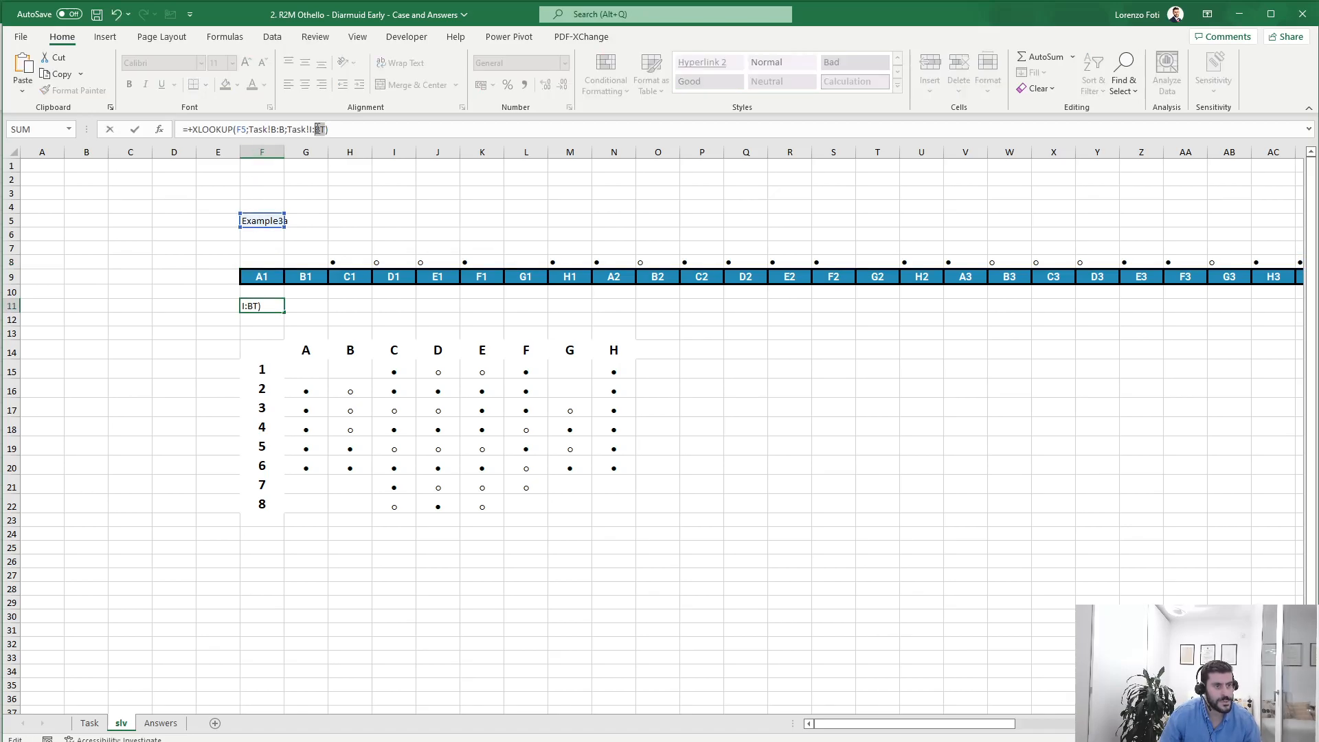
text(A:G)
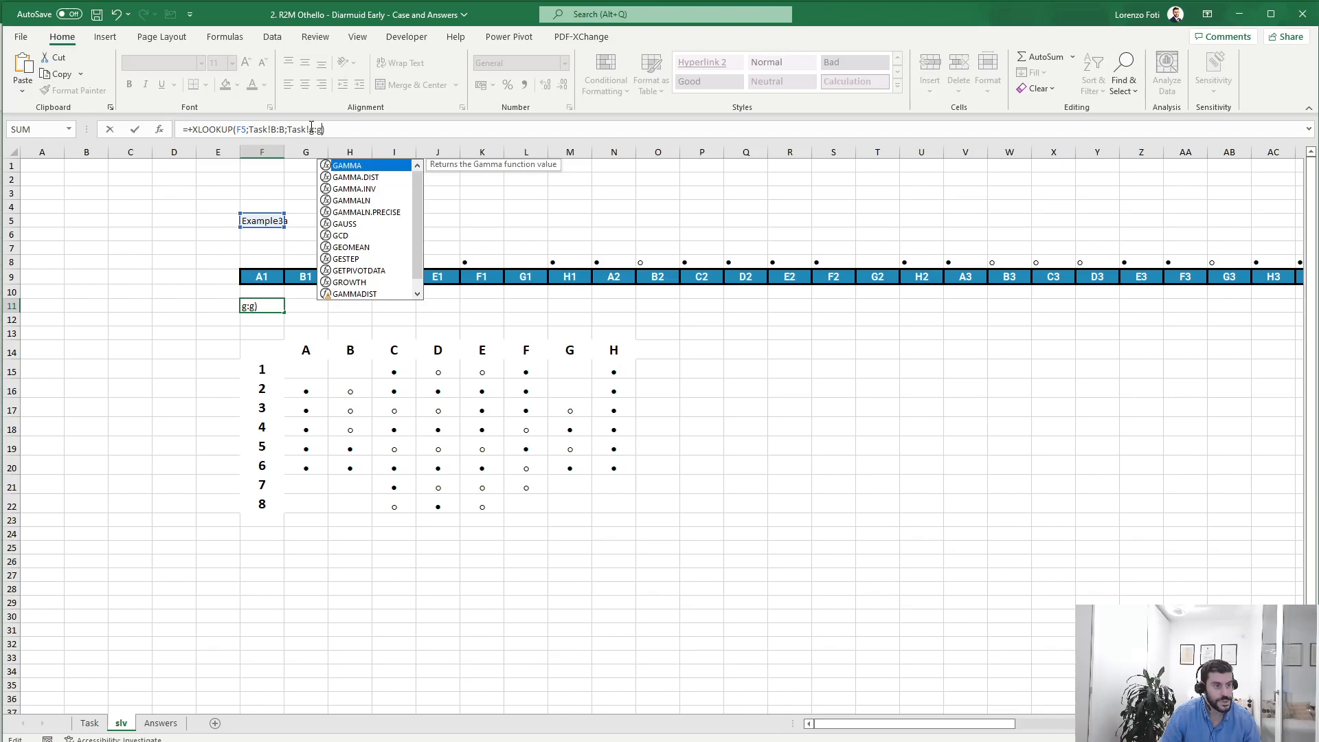
key(Return)
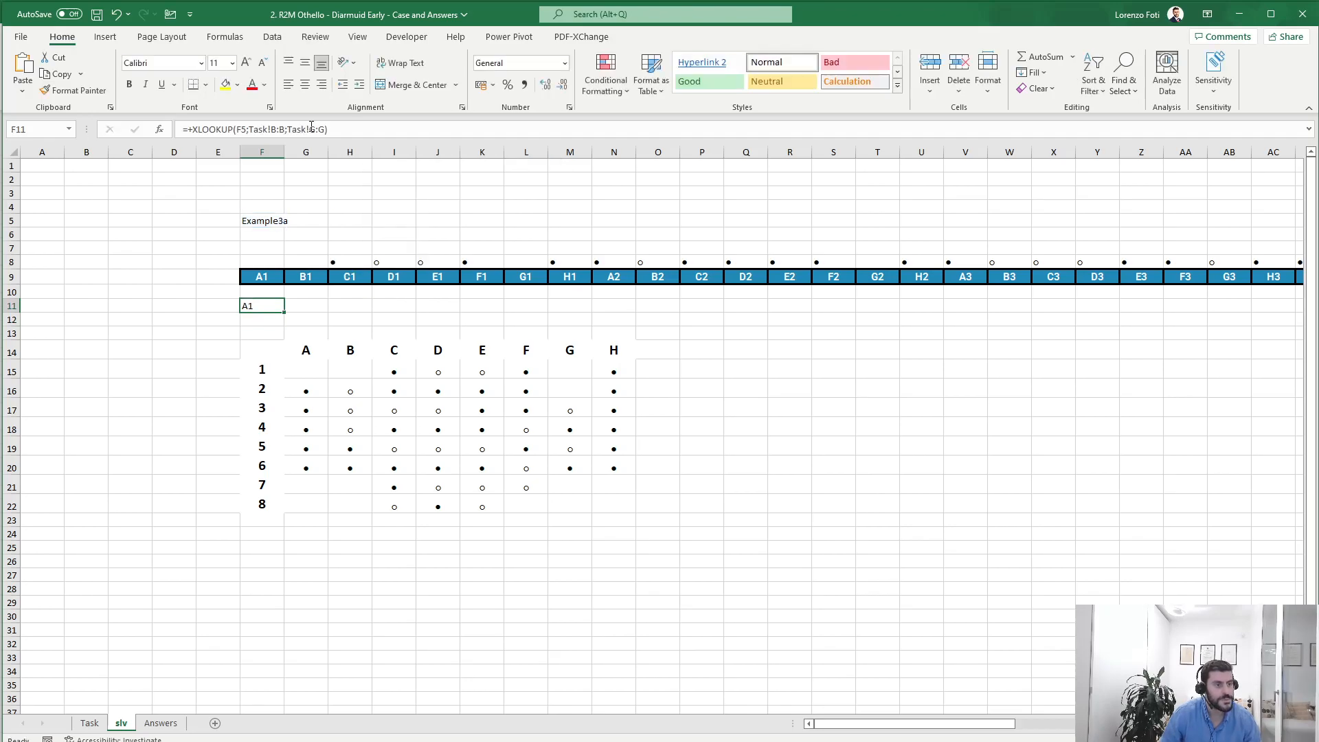
Examine the horizontal, vertical and diagonal lines running from square A1 and its neighbours on the board grid
click(311, 366)
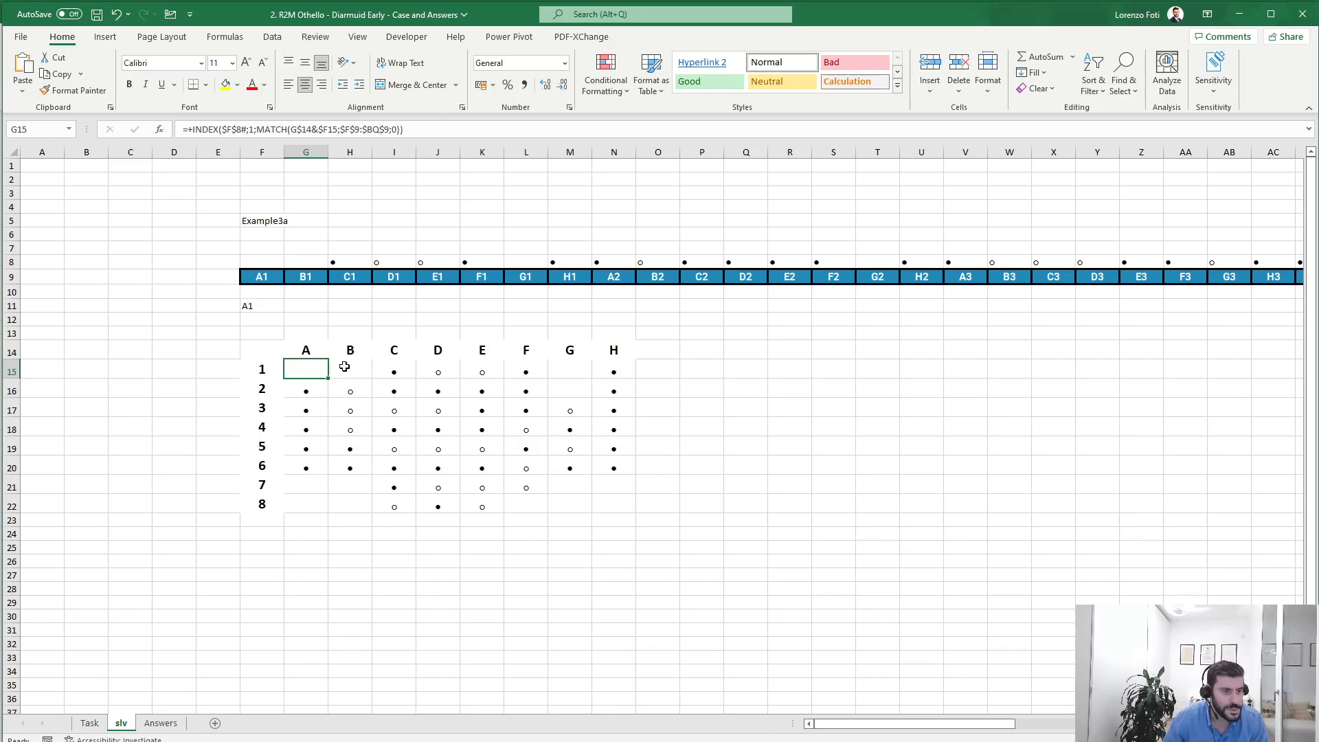
drag(310, 387, 307, 483)
click(306, 484)
click(348, 389)
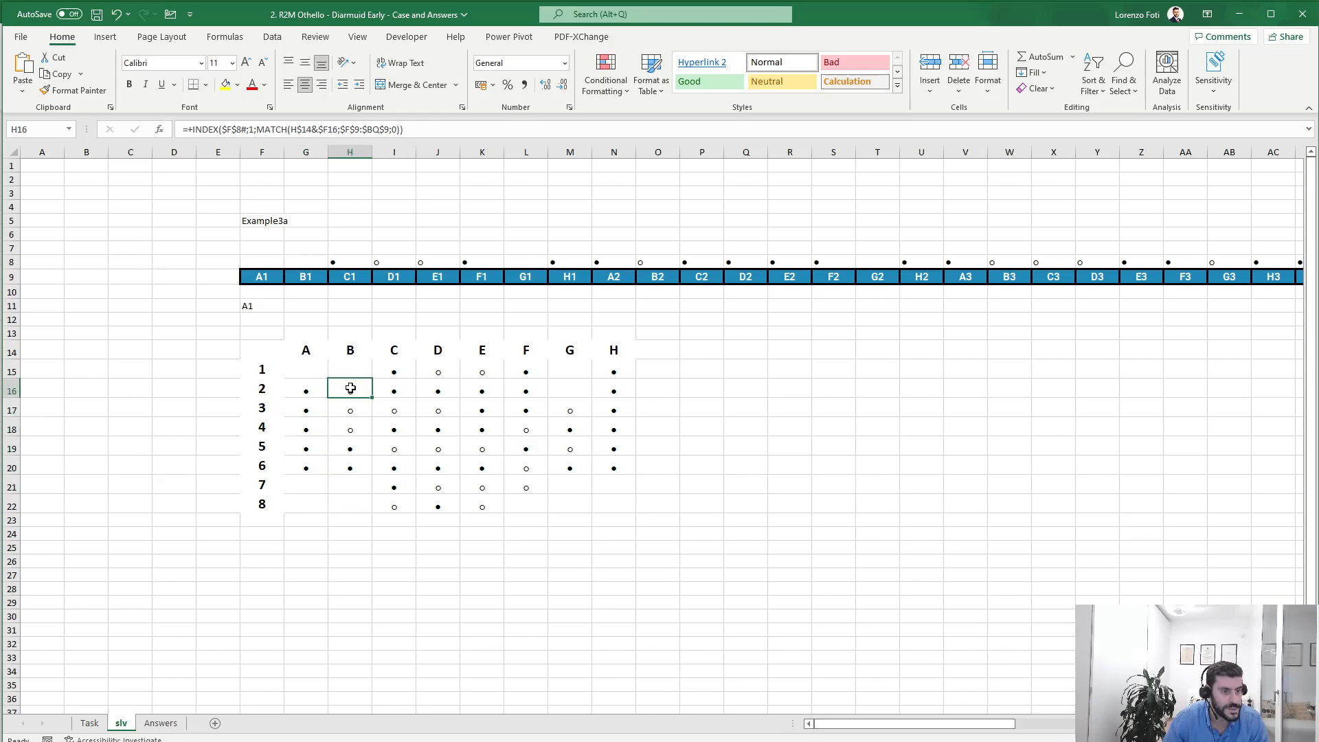
click(350, 371)
click(89, 722)
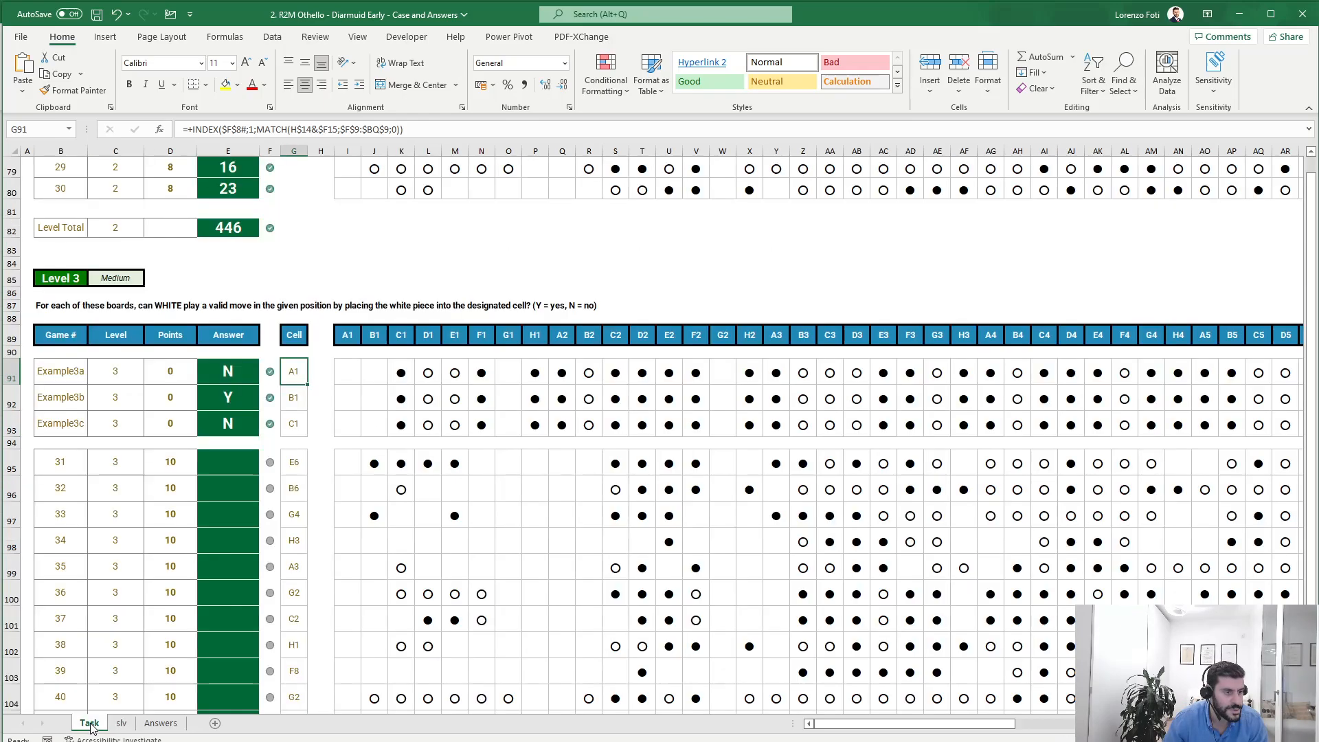
click(127, 726)
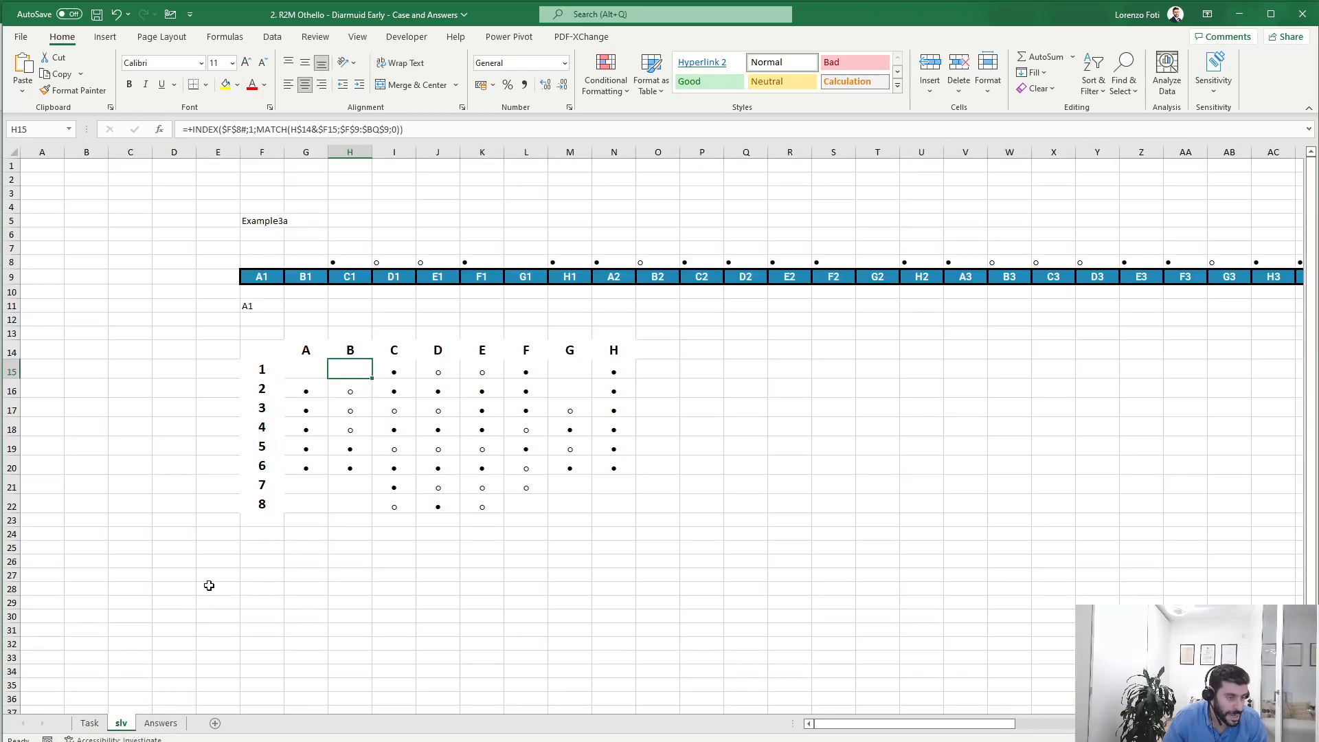
scroll(241, 550, down, 1)
click(266, 560)
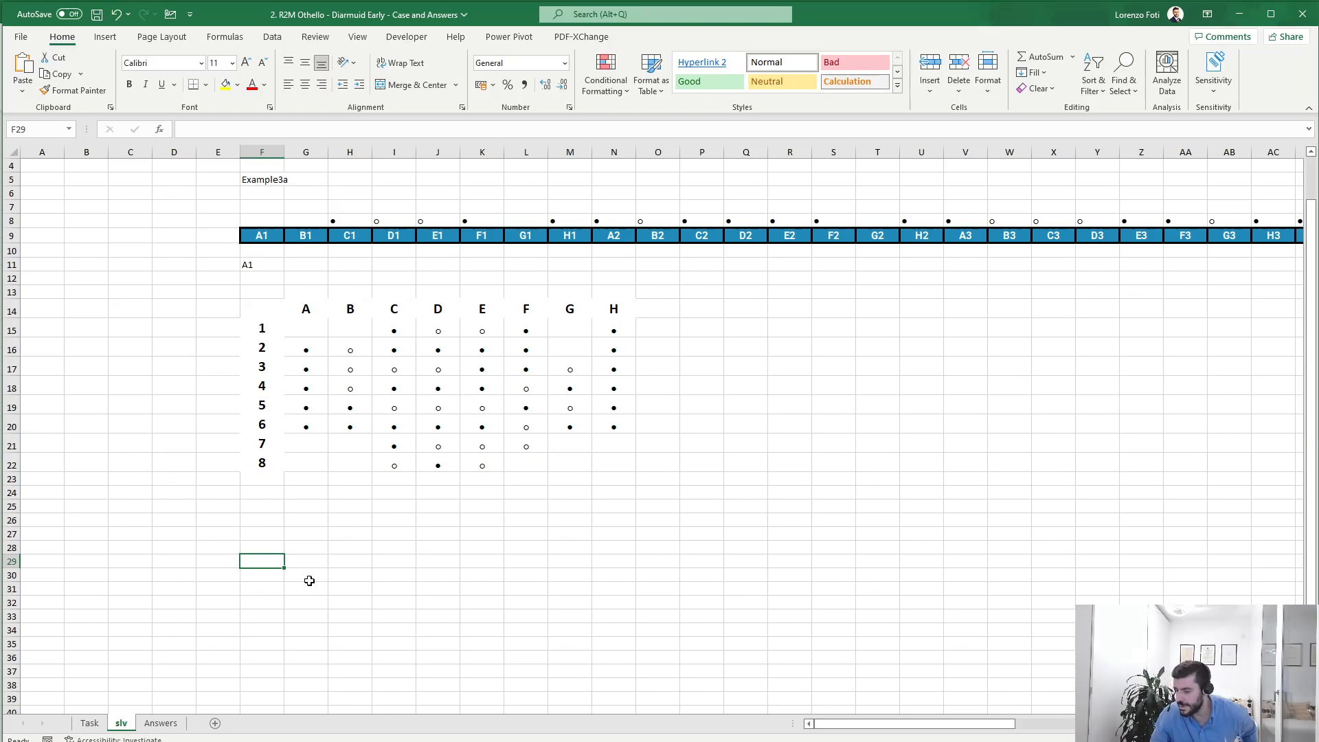
drag(299, 328, 570, 330)
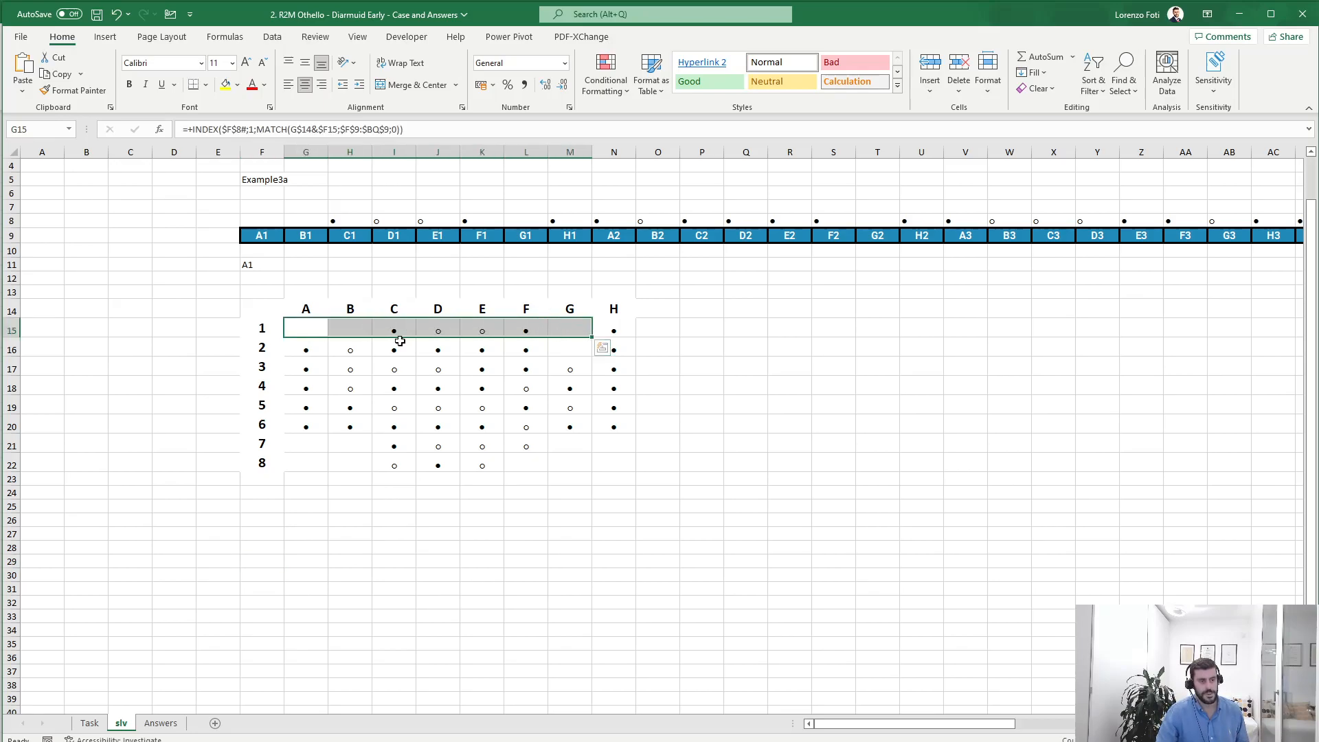
drag(302, 346, 306, 465)
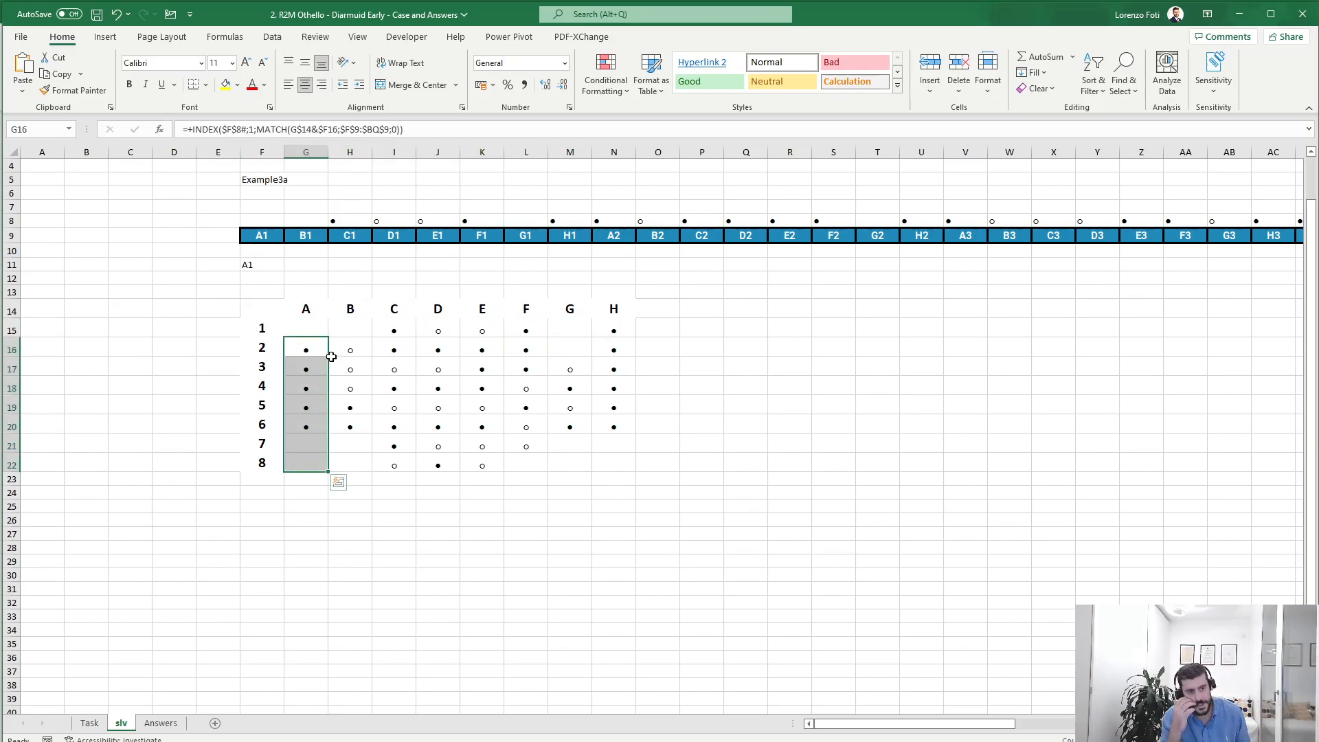
drag(303, 328, 615, 328)
drag(295, 322, 149, 323)
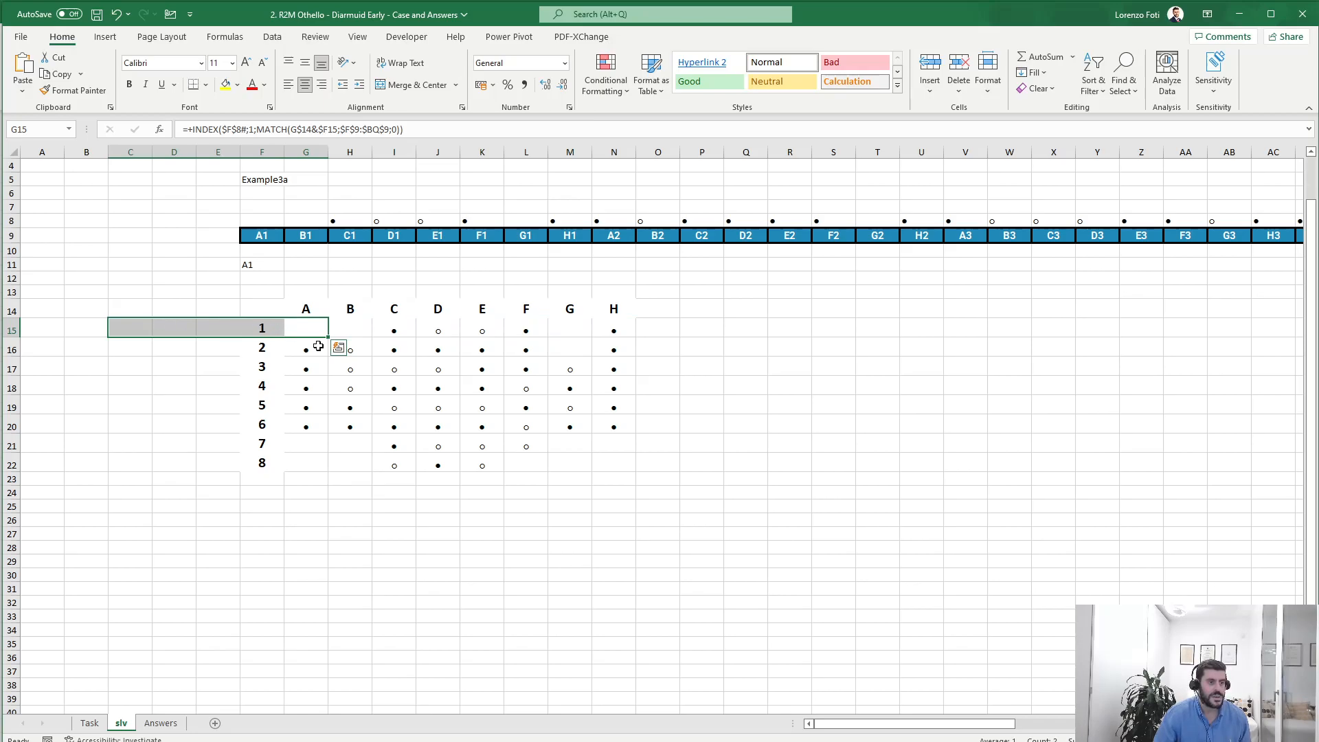
drag(319, 346, 307, 443)
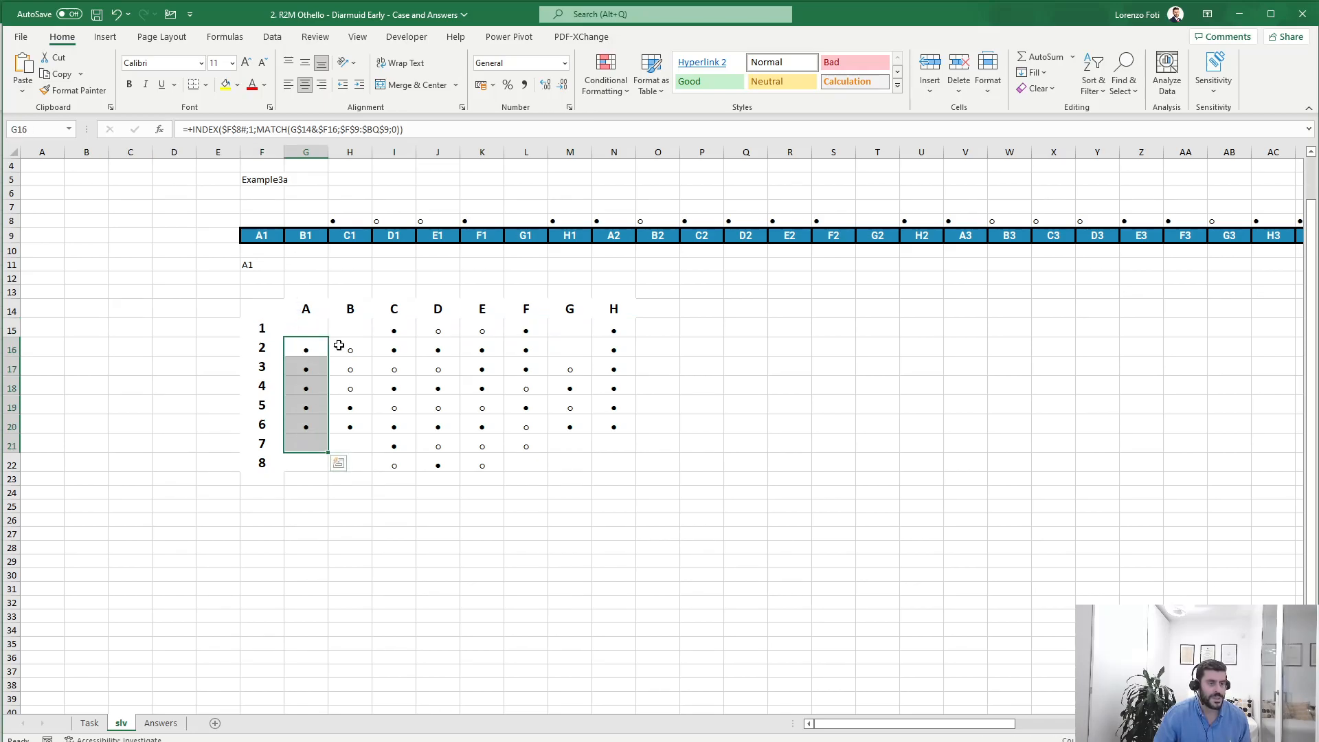
click(341, 346)
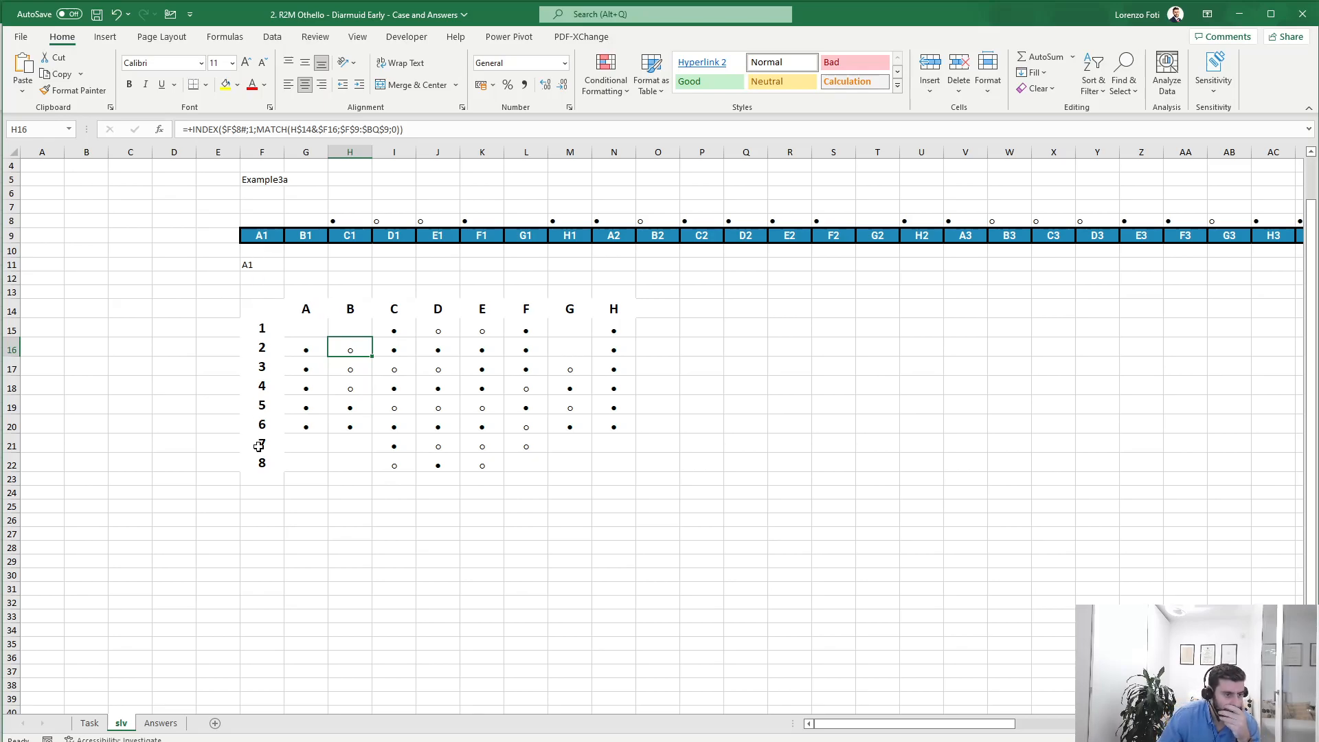
Enter the label Hor in F27 and the offset headers Roff in E28 and Coff in F28 of slv
click(262, 529)
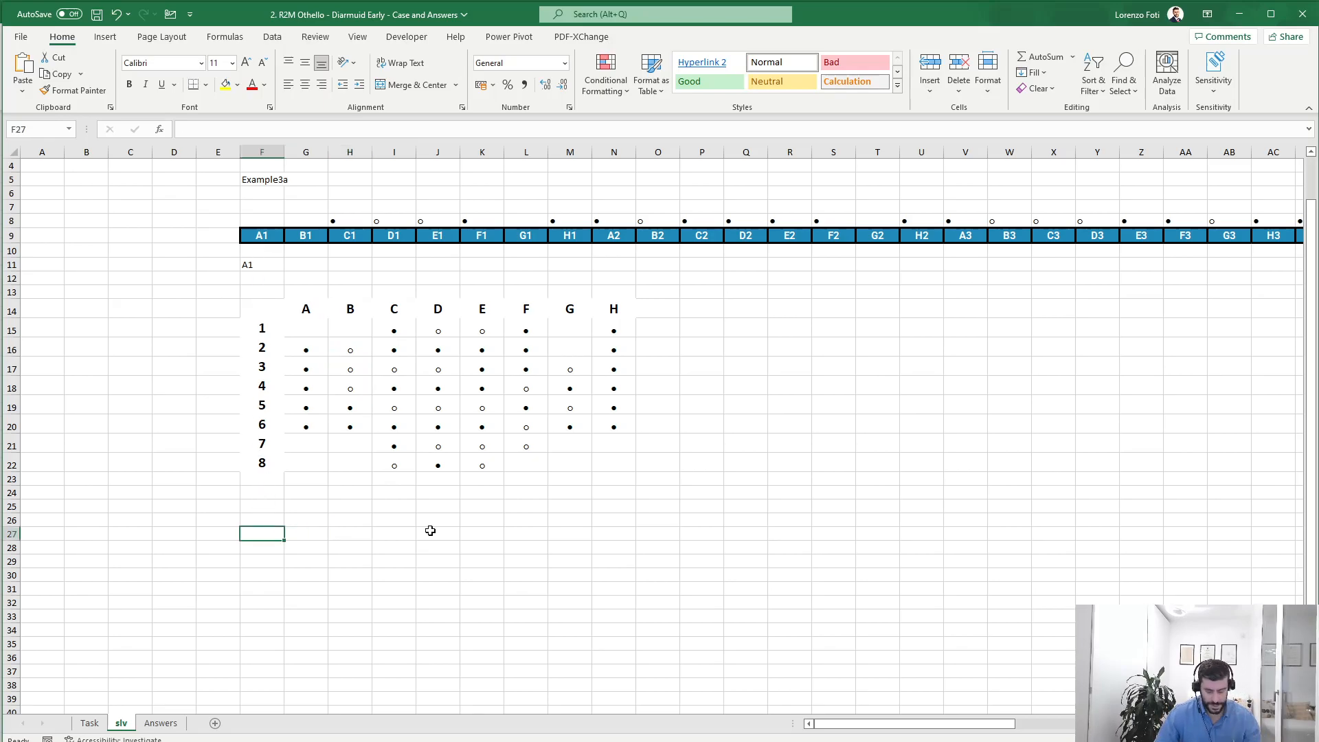
text(Hor)
key(Return)
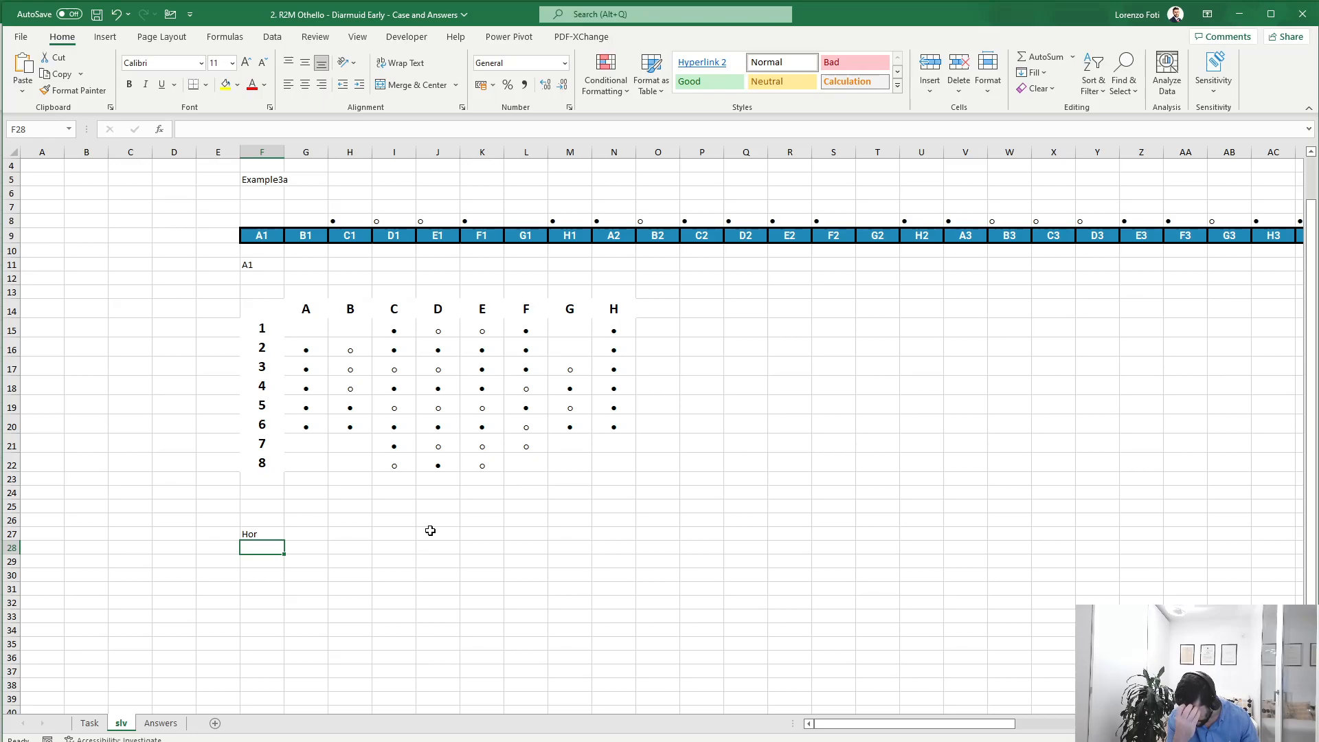
key(Left)
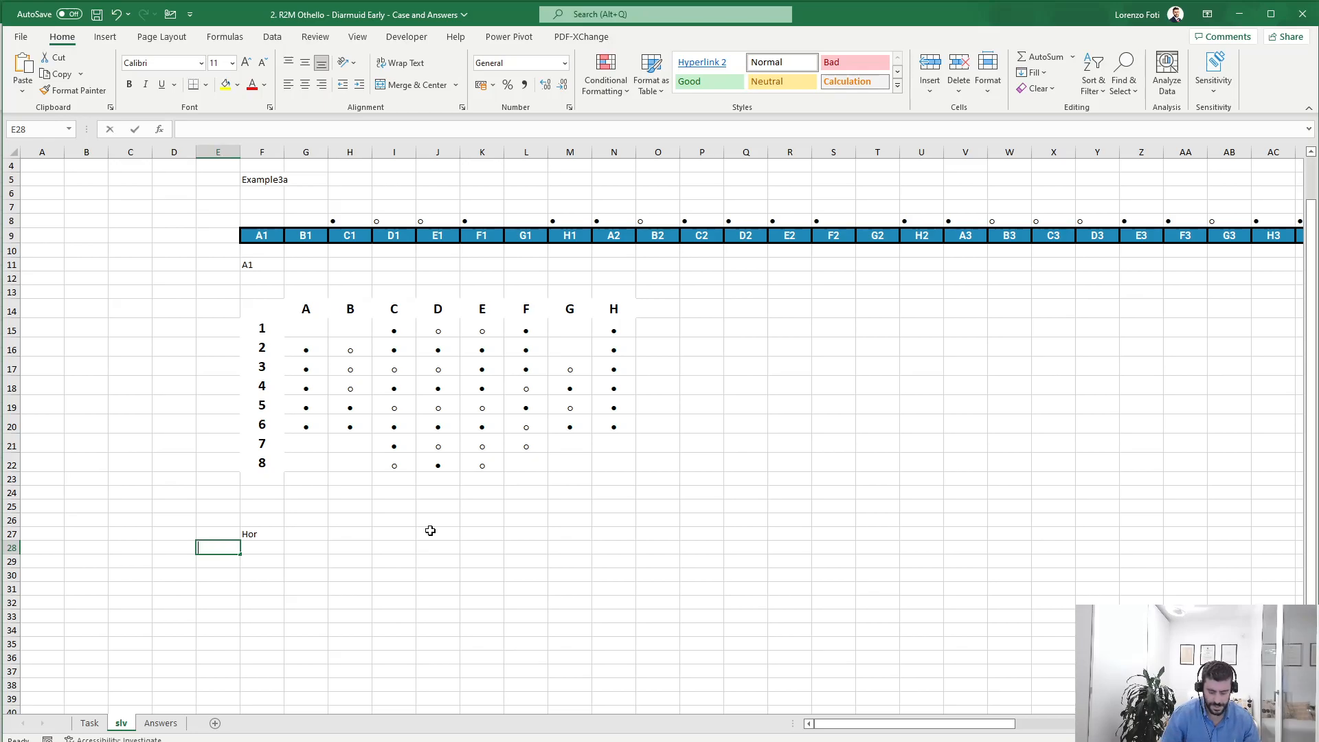
text(Ro)
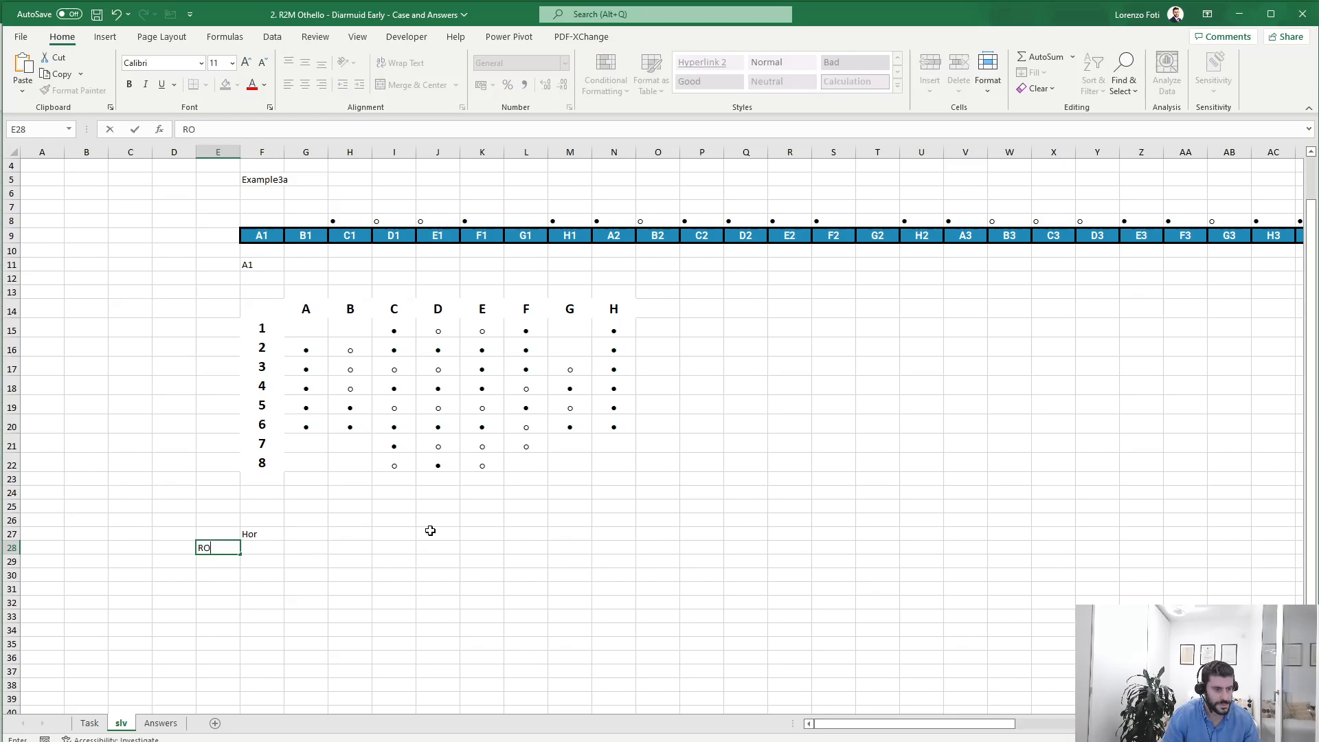
key(Right)
text(COff)
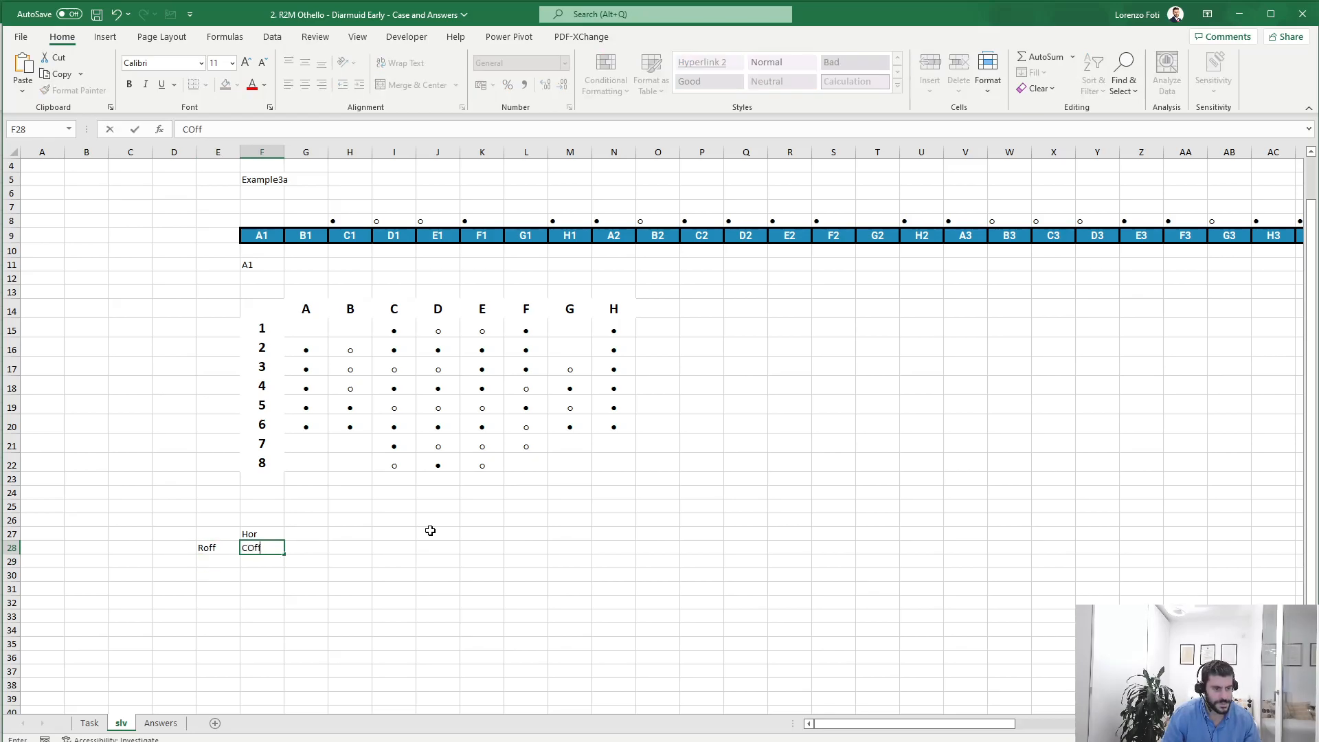
key(Return)
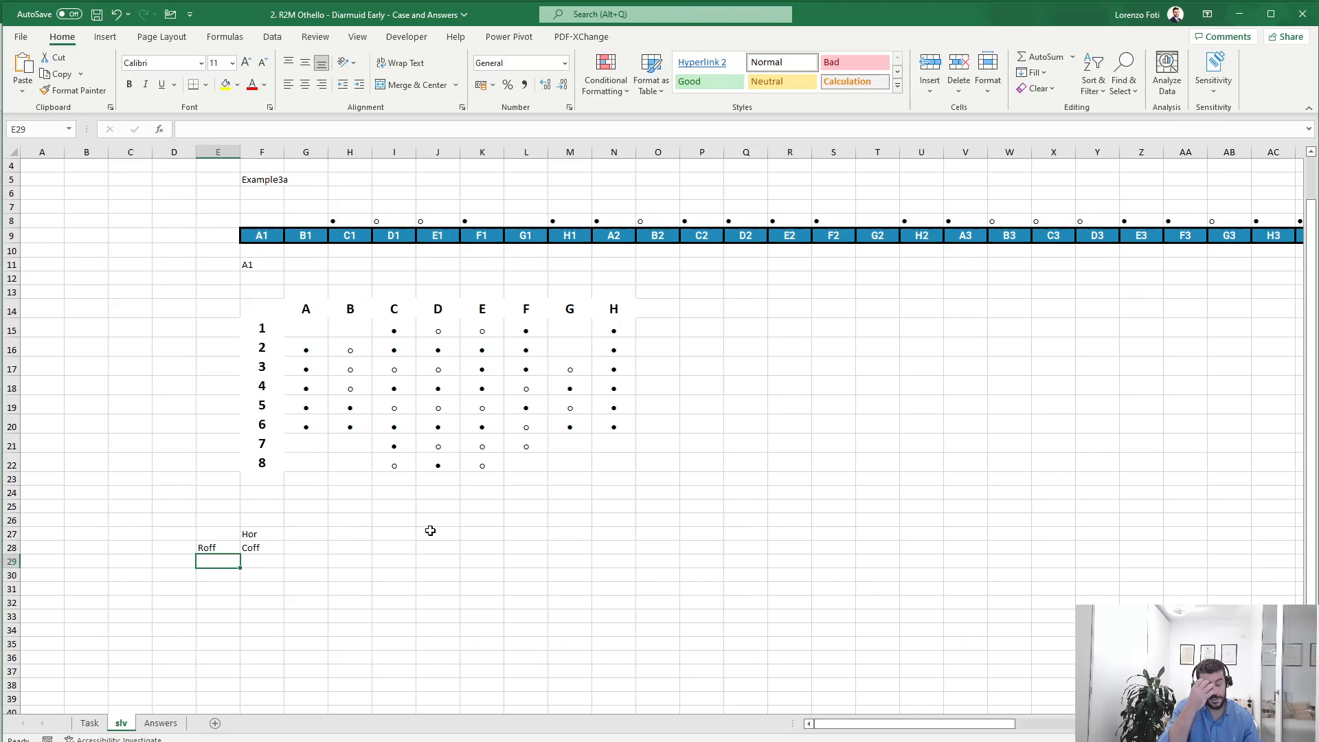
Relocate the Hor label from F27 to E26 and enter Right beside it in F26
key(Up)
key(Up)
key(Right)
key(Delete)
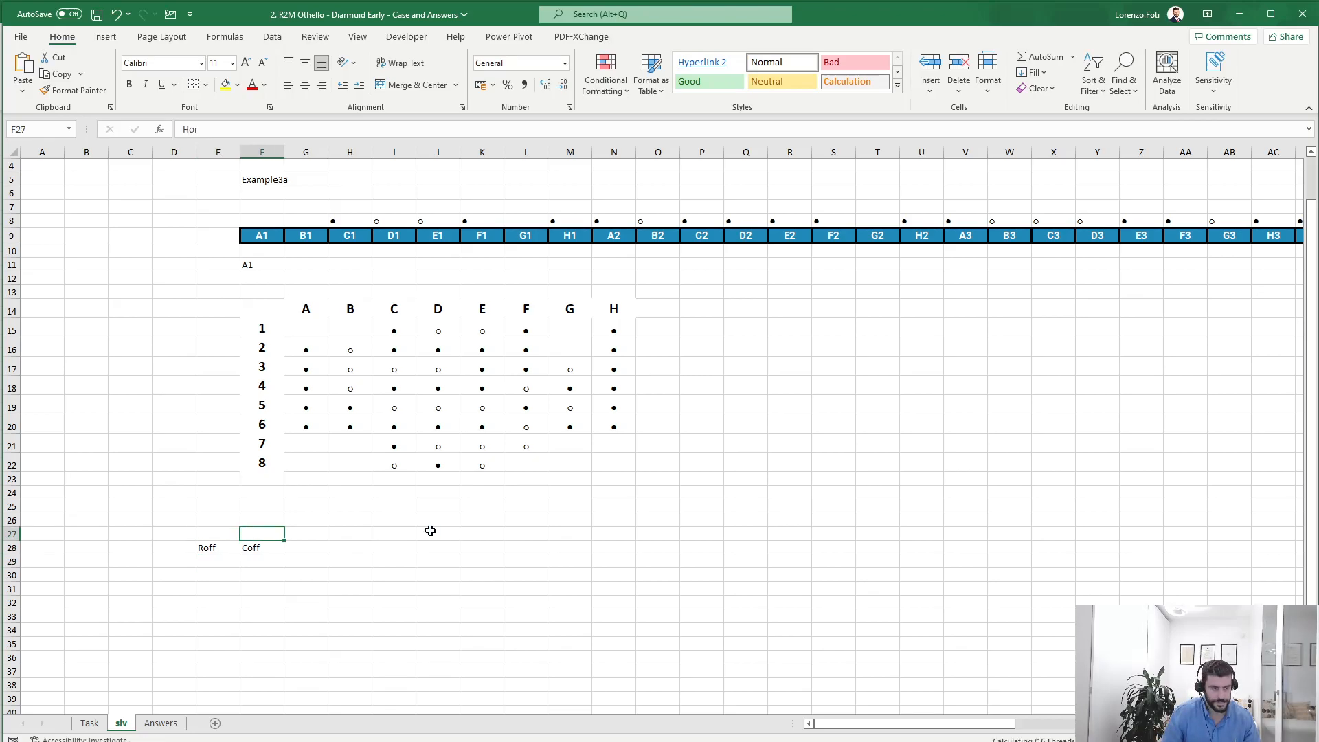
key(Up)
key(Left)
text(Ho)
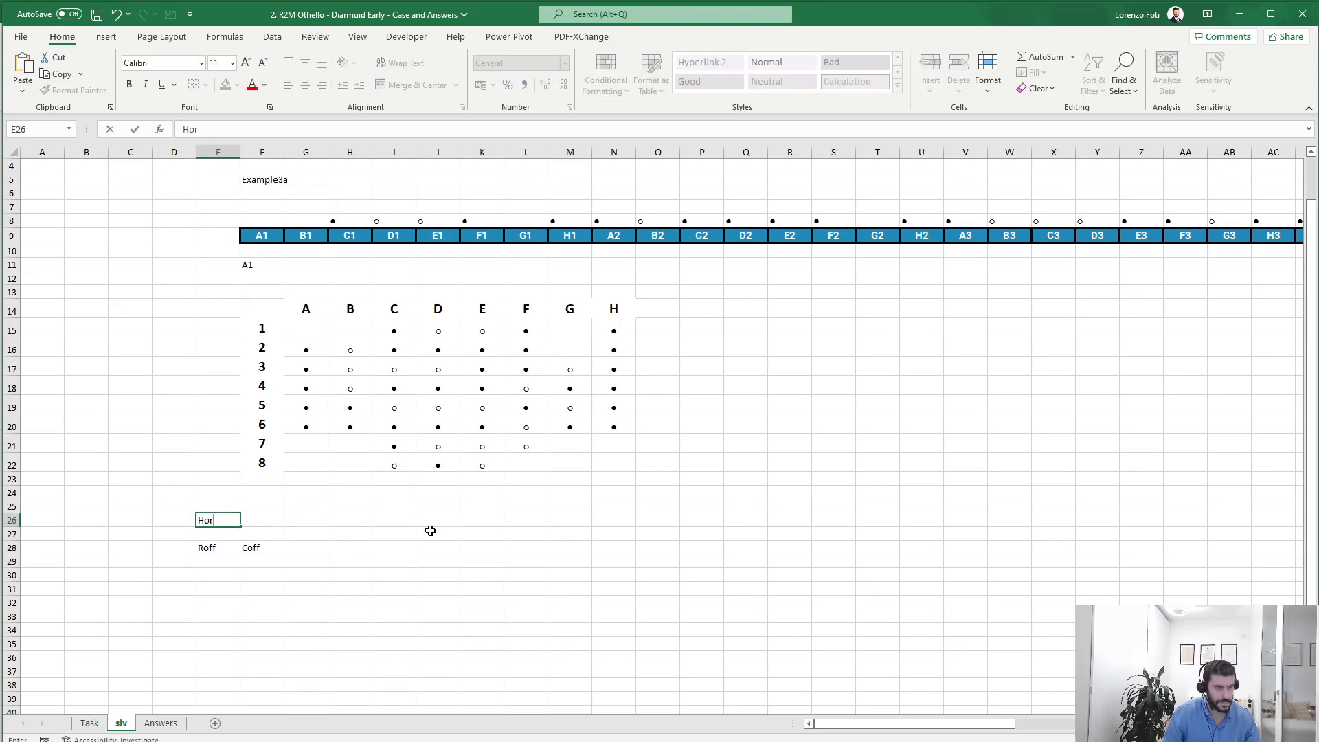
key(Right)
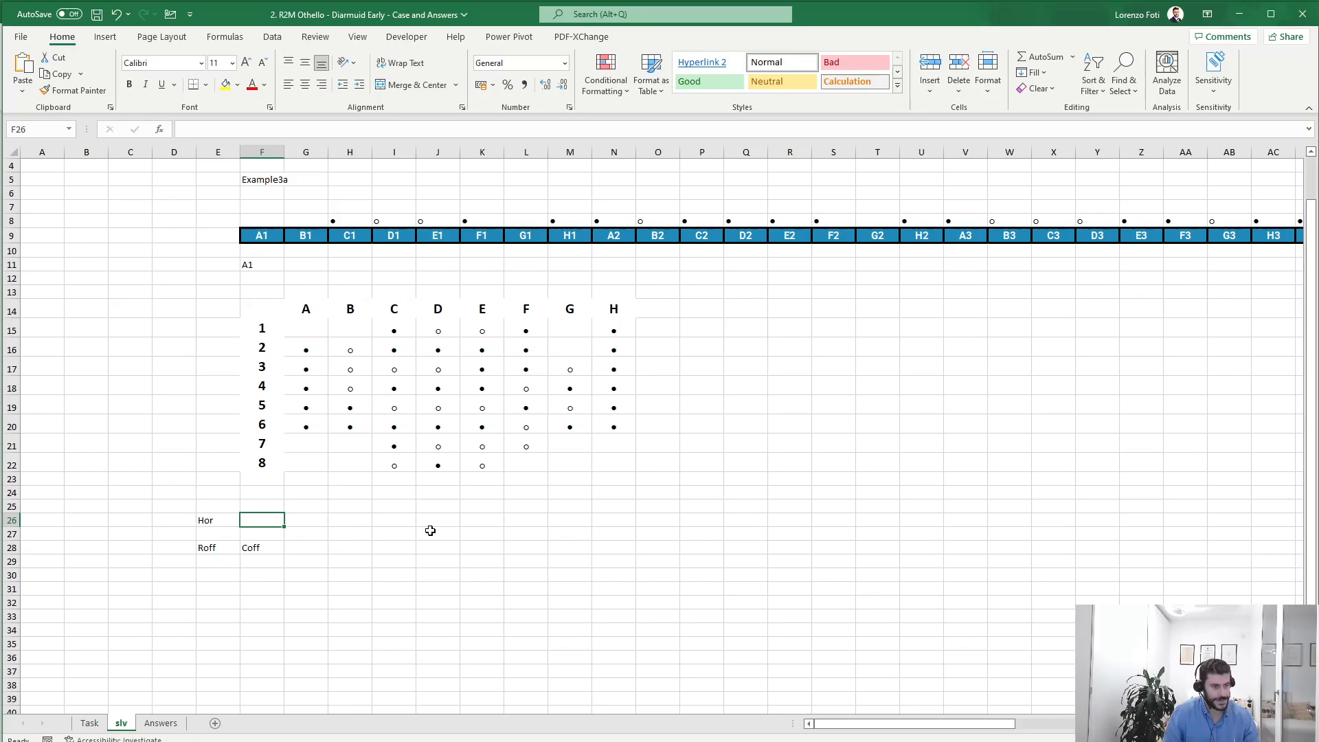
text(Right)
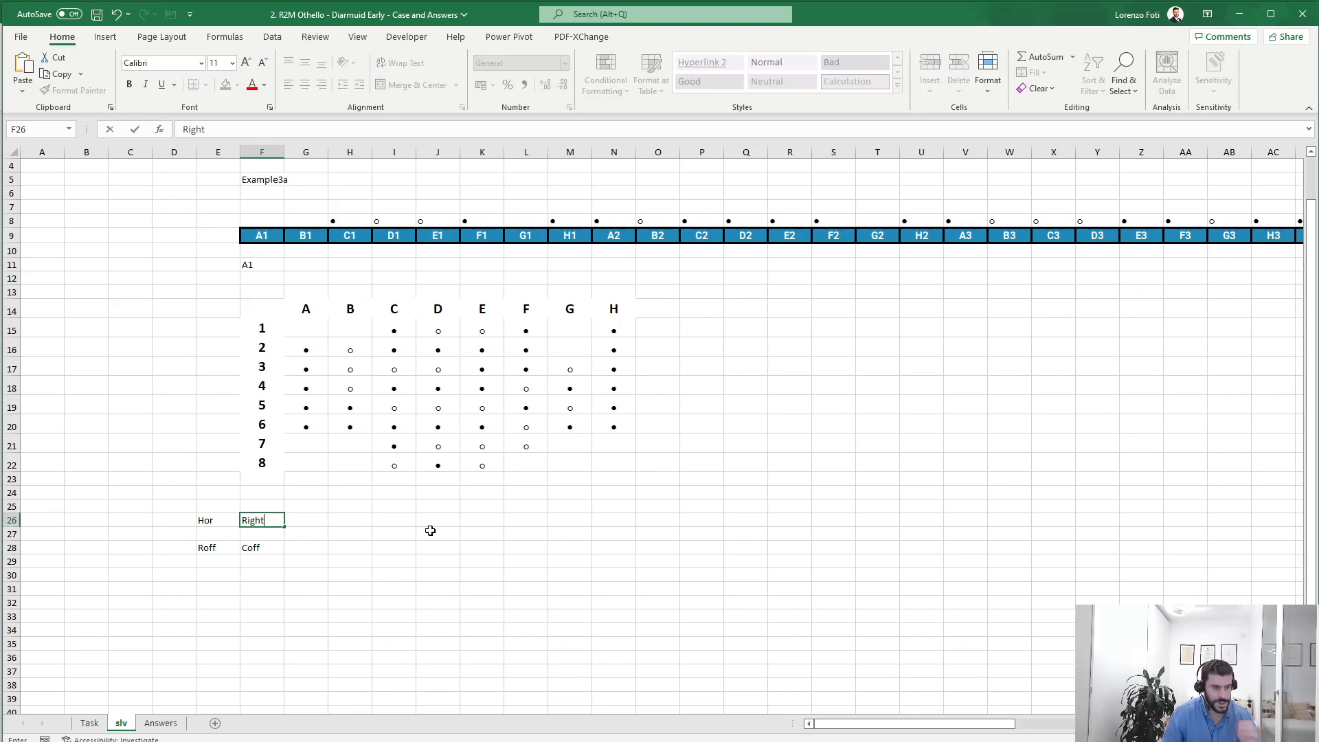
key(Return)
Enter the first offset pair under the headers: 0 in E29 for Roff and 1 in F29 for Coff
key(Down)
key(Down)
key(Left)
text(0)
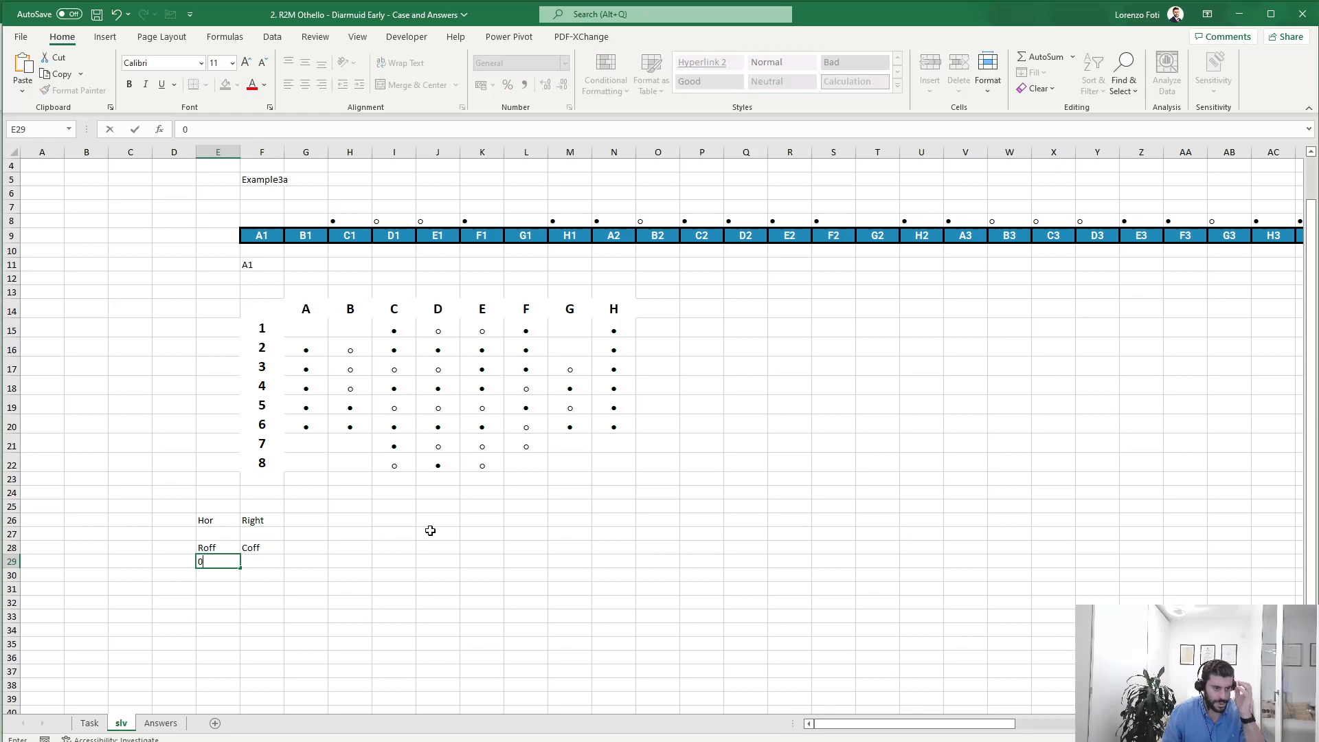
key(Right)
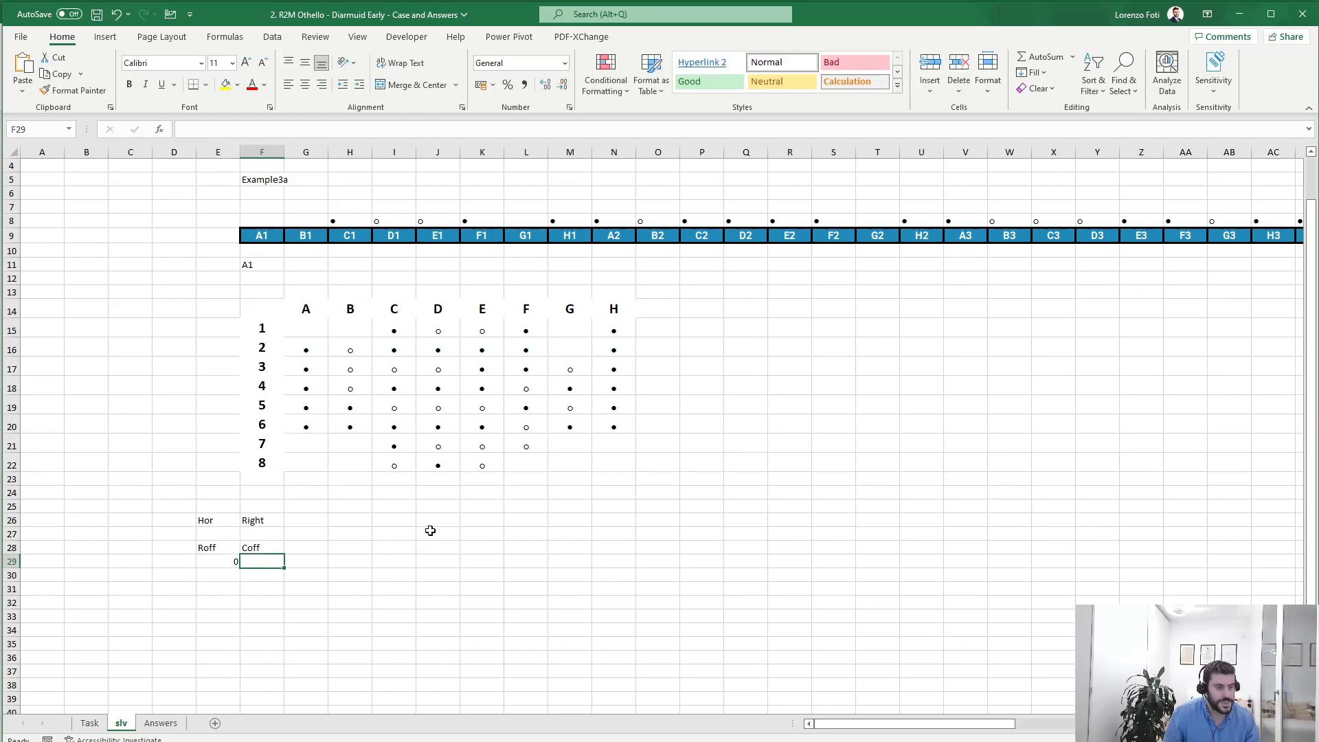
text(1)
key(Return)
Build the Coff sequence by entering =+F29+1 in F30 and copying it down to F36
text(+)
key(Up)
text(+1)
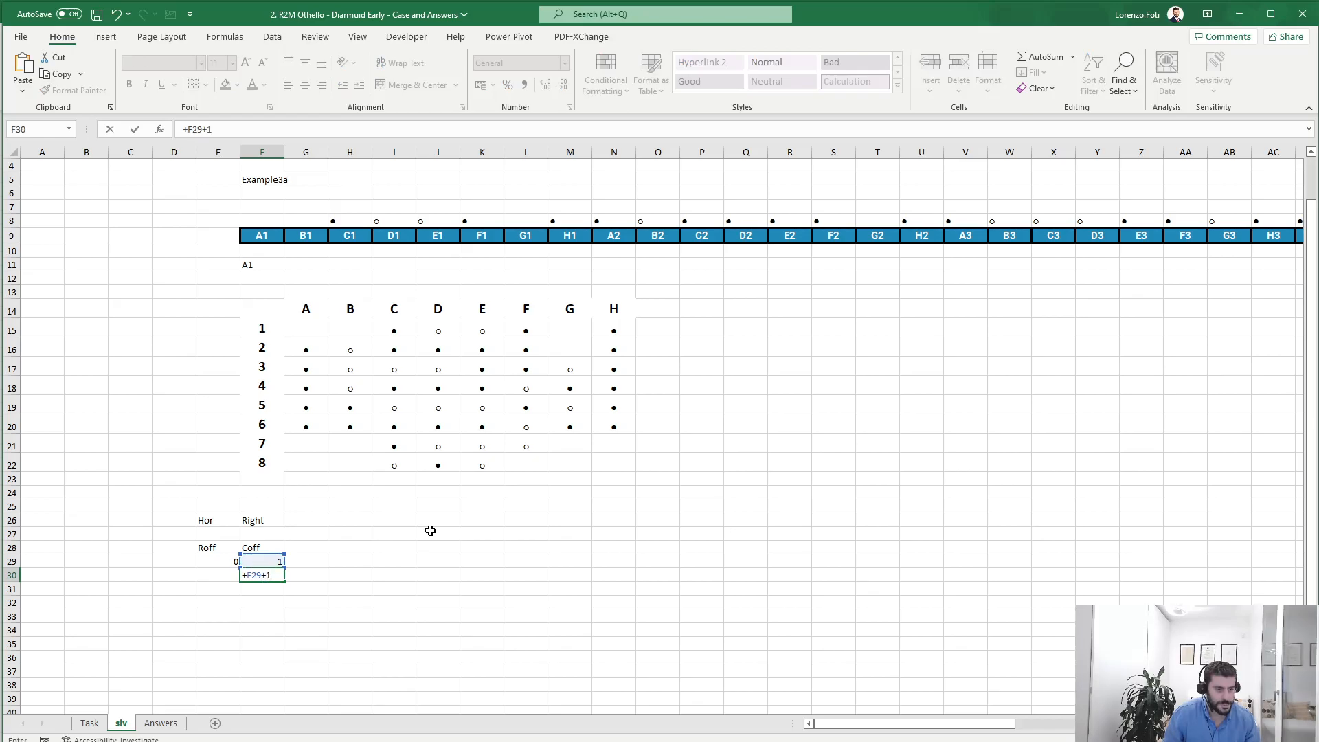
key(ctrl+Return)
key(ctrl+c)
key(Down)
key(shift+Down)
key(shift+Down)
key(shift+Down)
key(shift+Down)
key(shift+Down)
key(ctrl+v)
Compare the length of the Coff list with the number of board columns in header row A to H
key(ctrl+Up)
key(ctrl+Up)
key(ctrl+Up)
key(ctrl+Up)
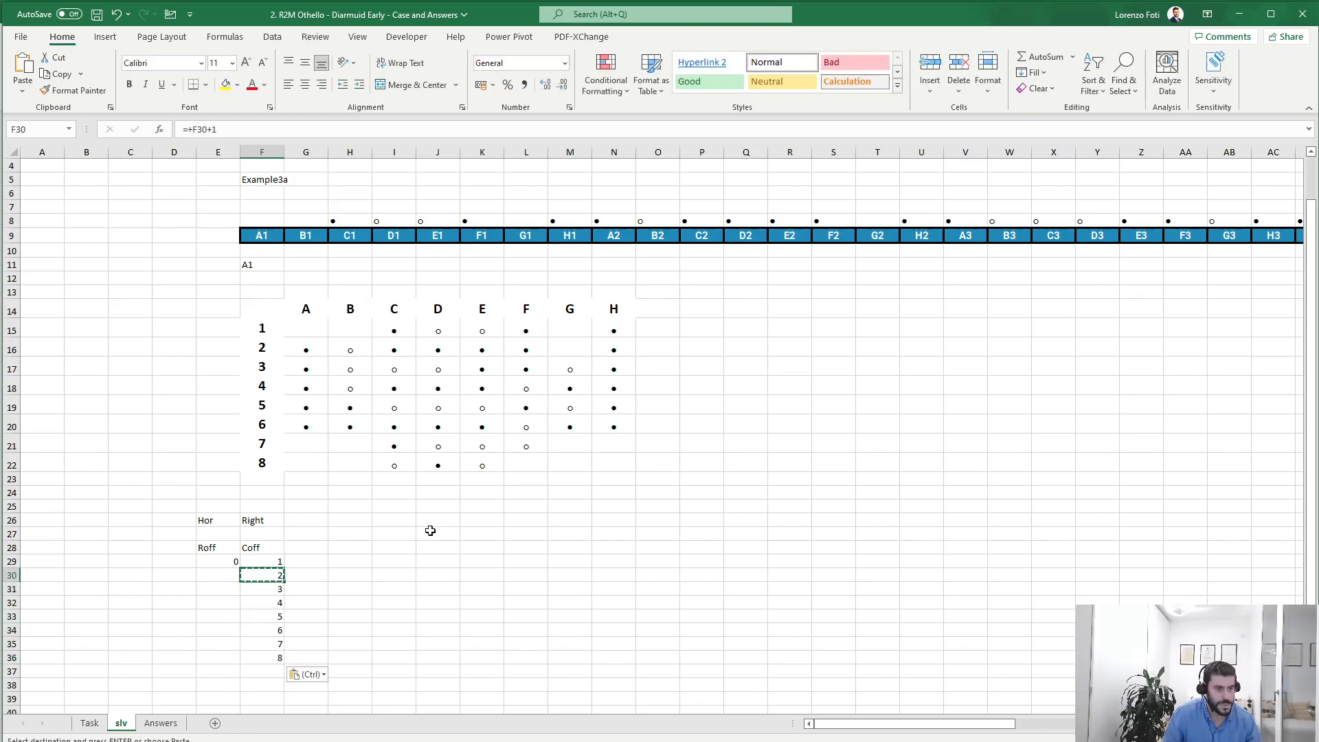
key(Up)
key(Right)
key(Right)
key(Left)
key(ctrl+shift+Right)
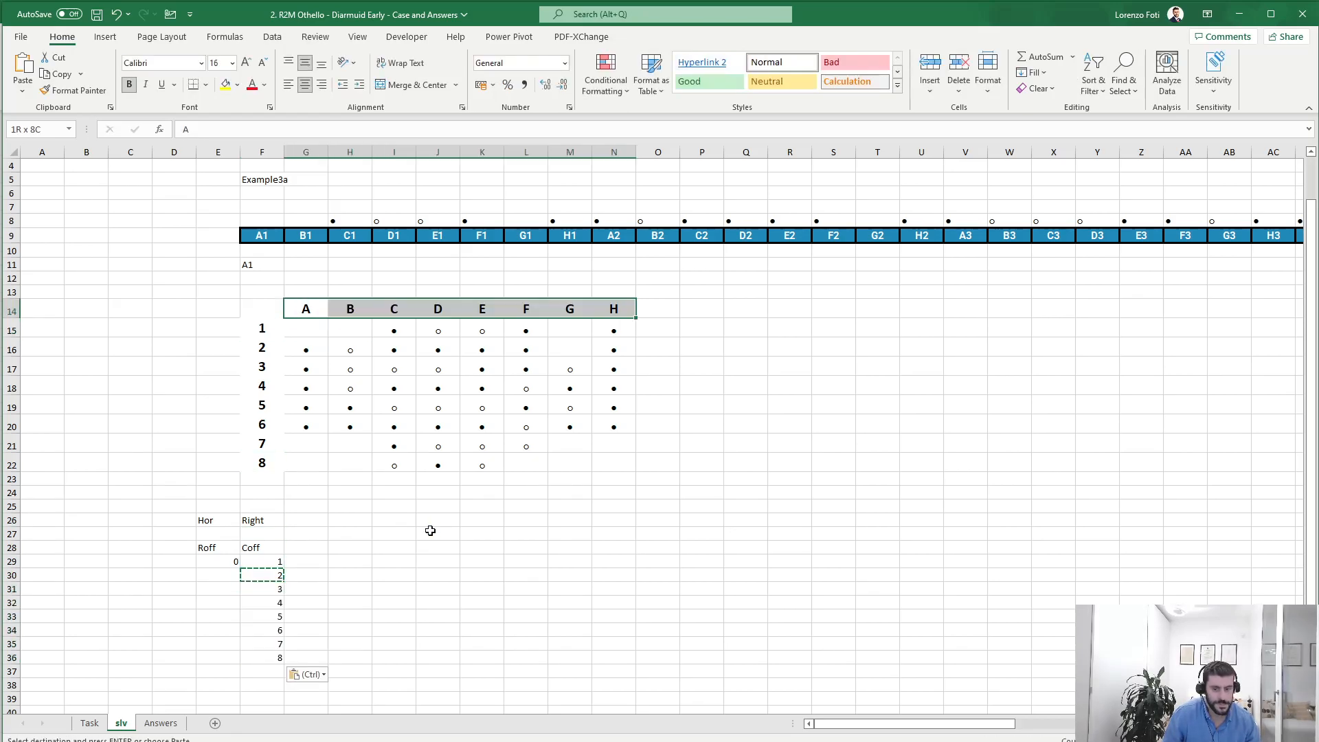
key(Left)
key(Down)
key(Escape)
click(333, 631)
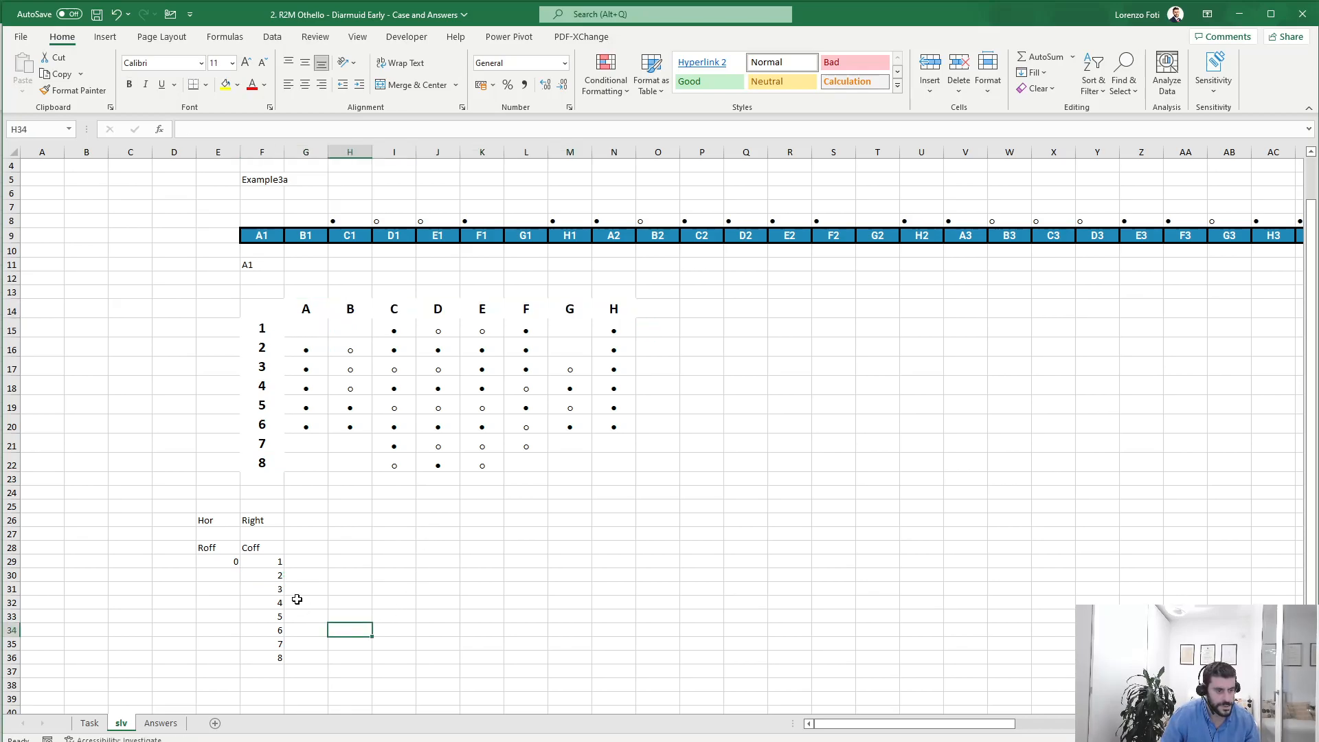
click(270, 564)
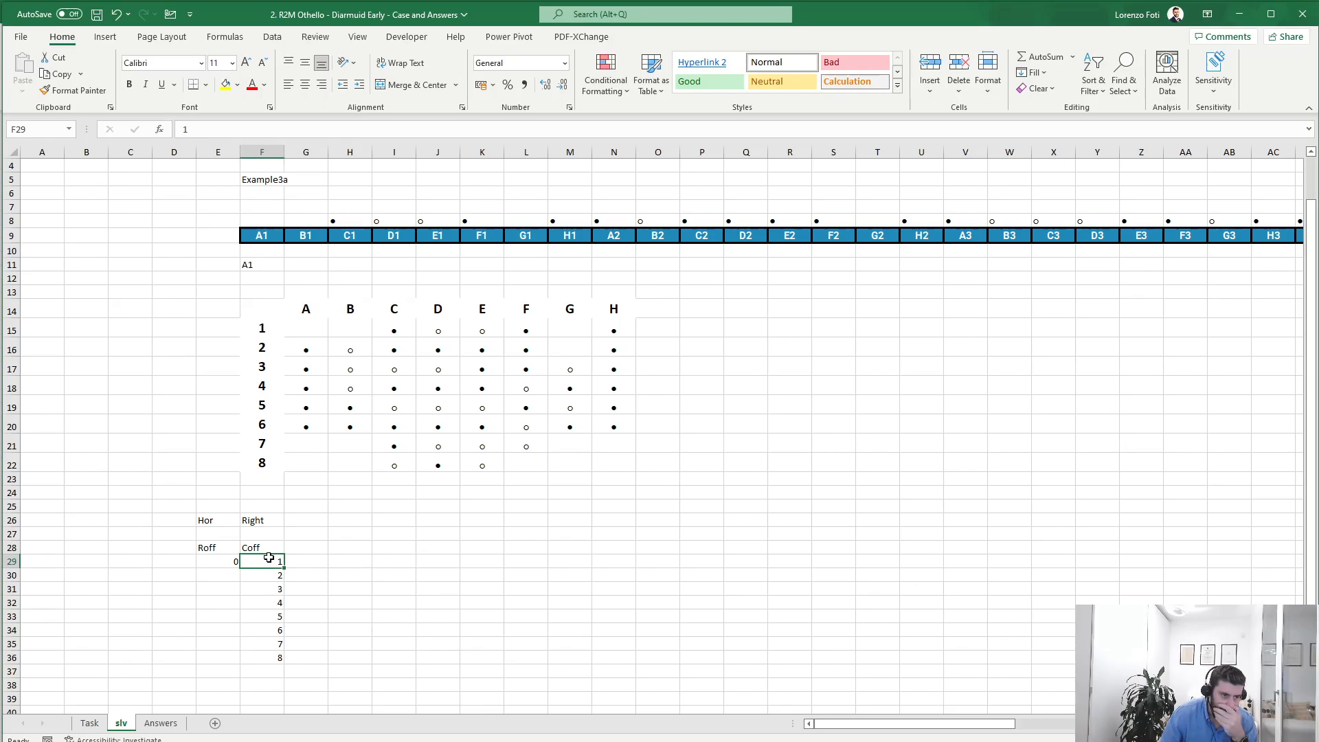
click(212, 561)
click(343, 310)
drag(343, 310, 612, 311)
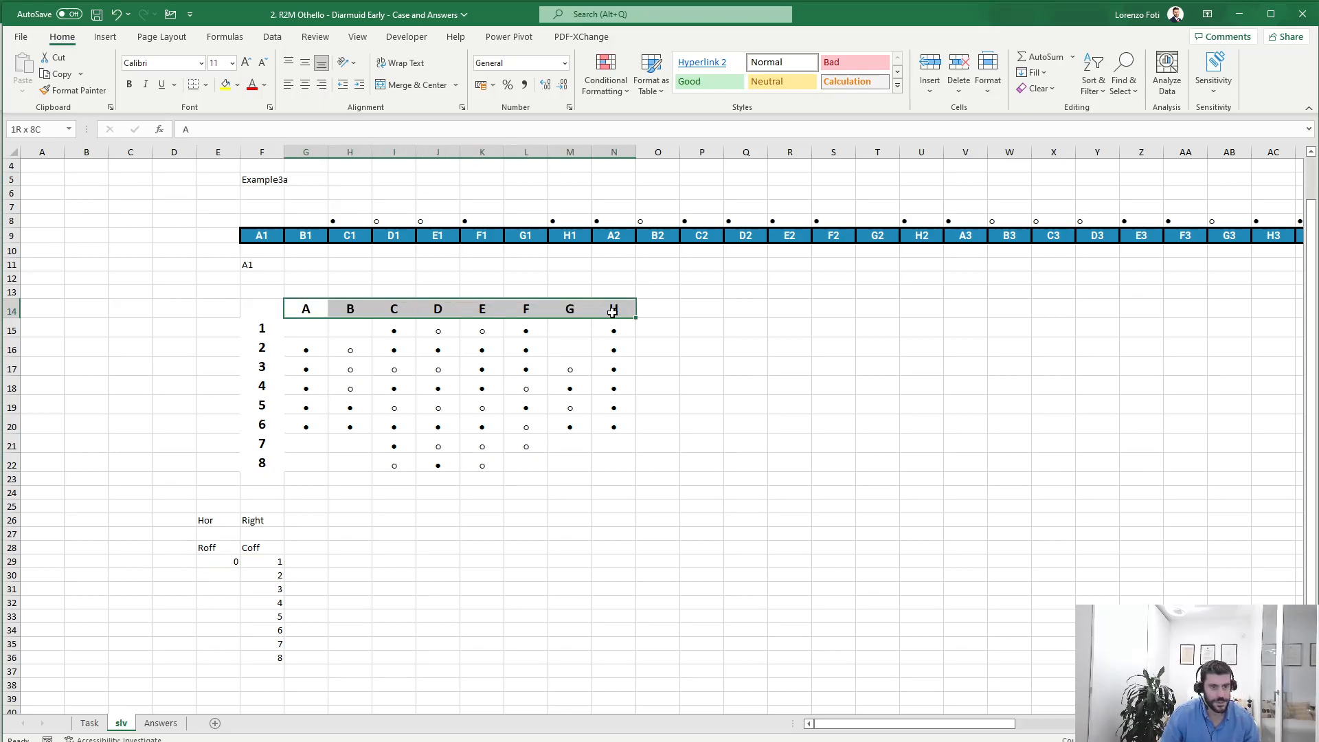
Clear the surplus offset in F36 and fill Roff in E30:E35 with a formula referencing the cell above
click(269, 656)
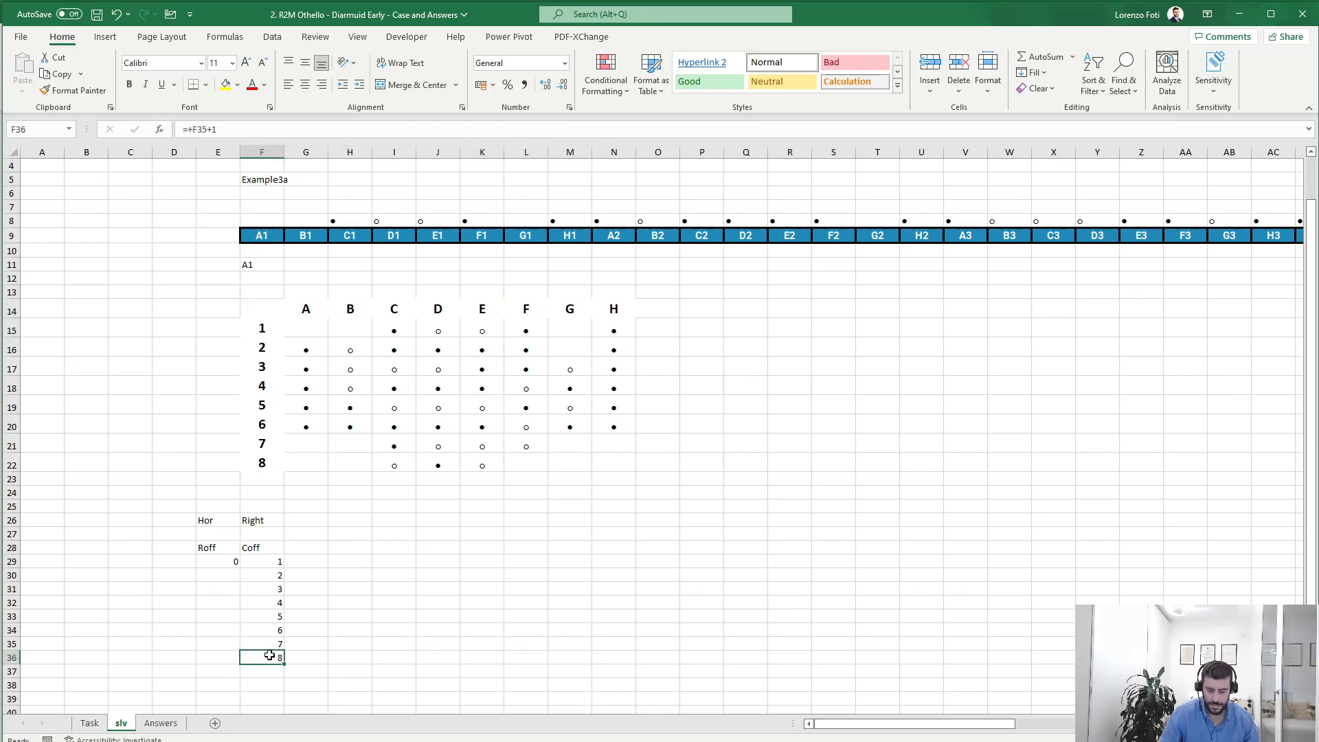
key(ctrl+Up)
key(ctrl+Up)
key(Down)
key(Left)
key(Down)
text(+)
key(Up)
key(ctrl+Return)
key(ctrl+c)
key(Down)
key(shift+Down)
key(shift+Down)
key(shift+Down)
key(shift+Down)
key(Return)
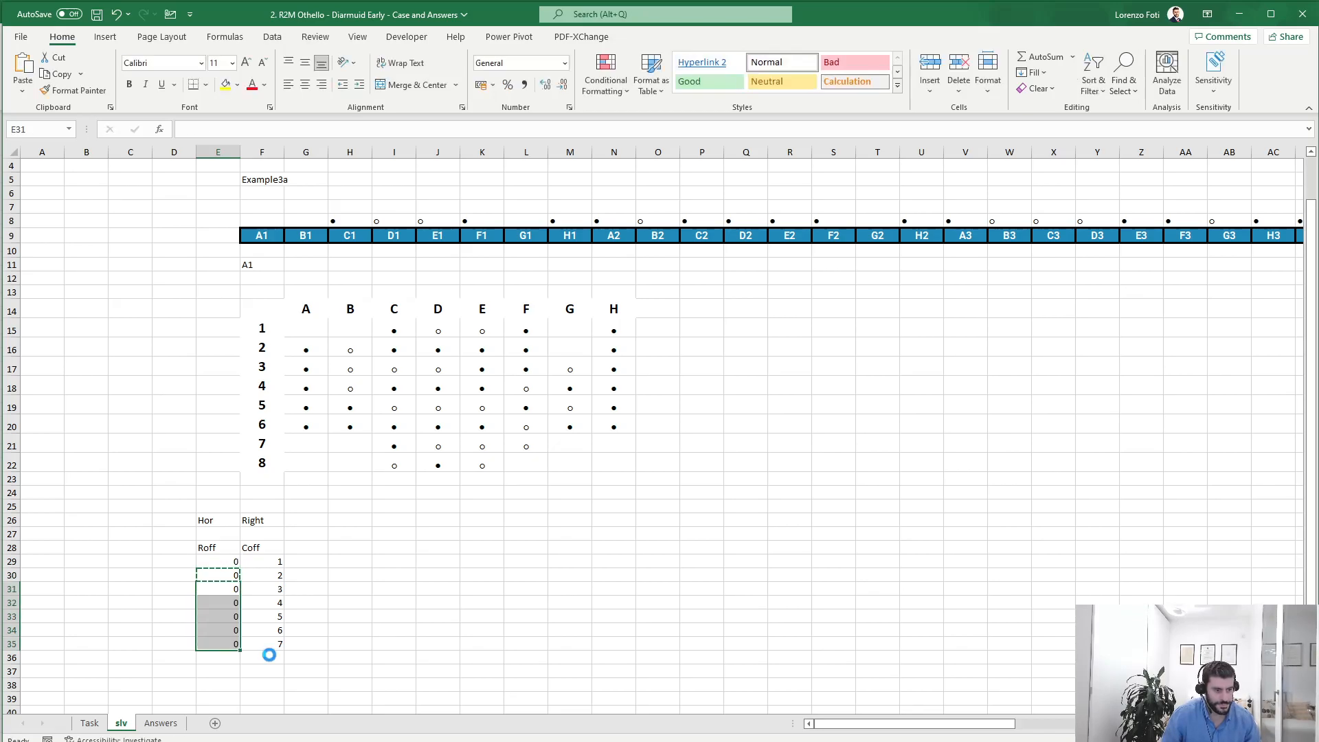
key(ctrl+Up)
key(Right)
key(Right)
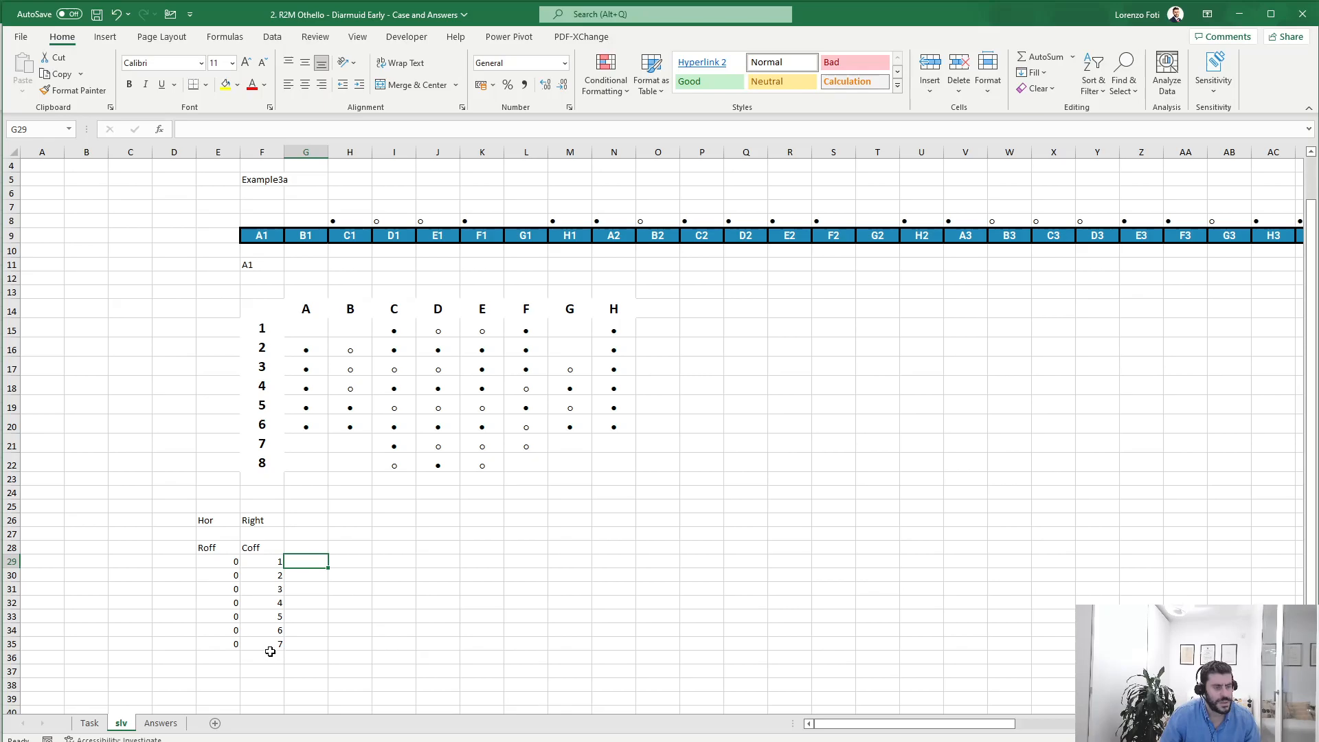
Move the board's row numbers 1 to 8 to O15:O22 and its column letters A to H to G23:N23
drag(260, 331, 683, 430)
drag(327, 314, 624, 485)
click(570, 506)
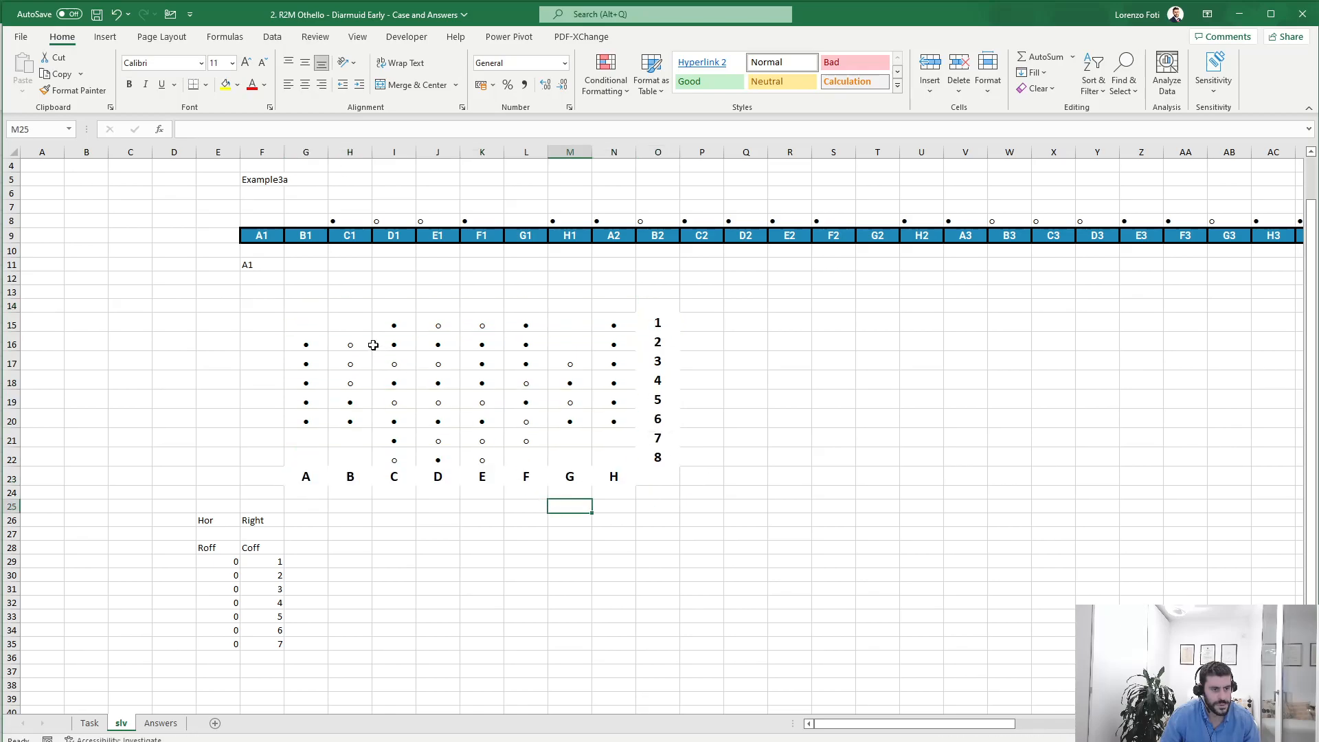
click(319, 323)
click(274, 128)
key(Escape)
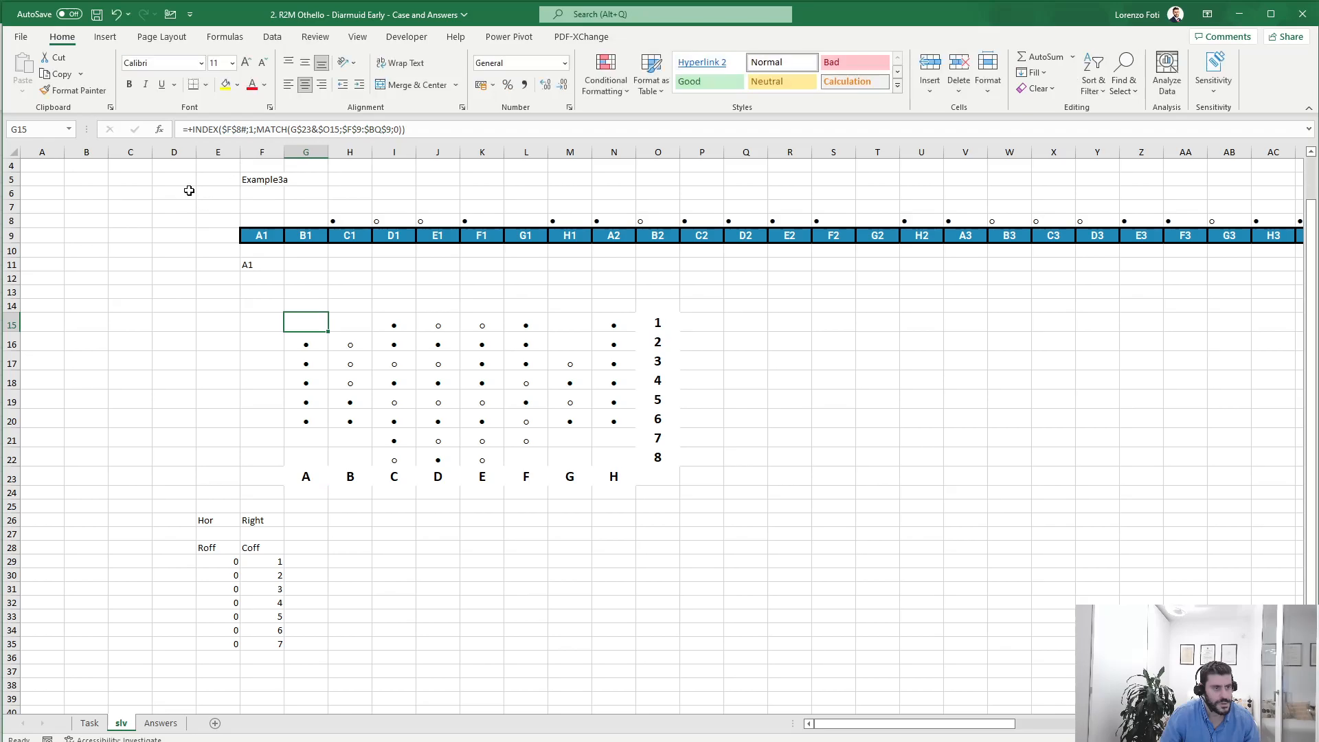
Insert nine blank columns at column D to make room for the board at the sheet's start
click(189, 191)
key(ctrl+space)
key(ctrl+plus)
key(ctrl+plus)
key(ctrl+plus)
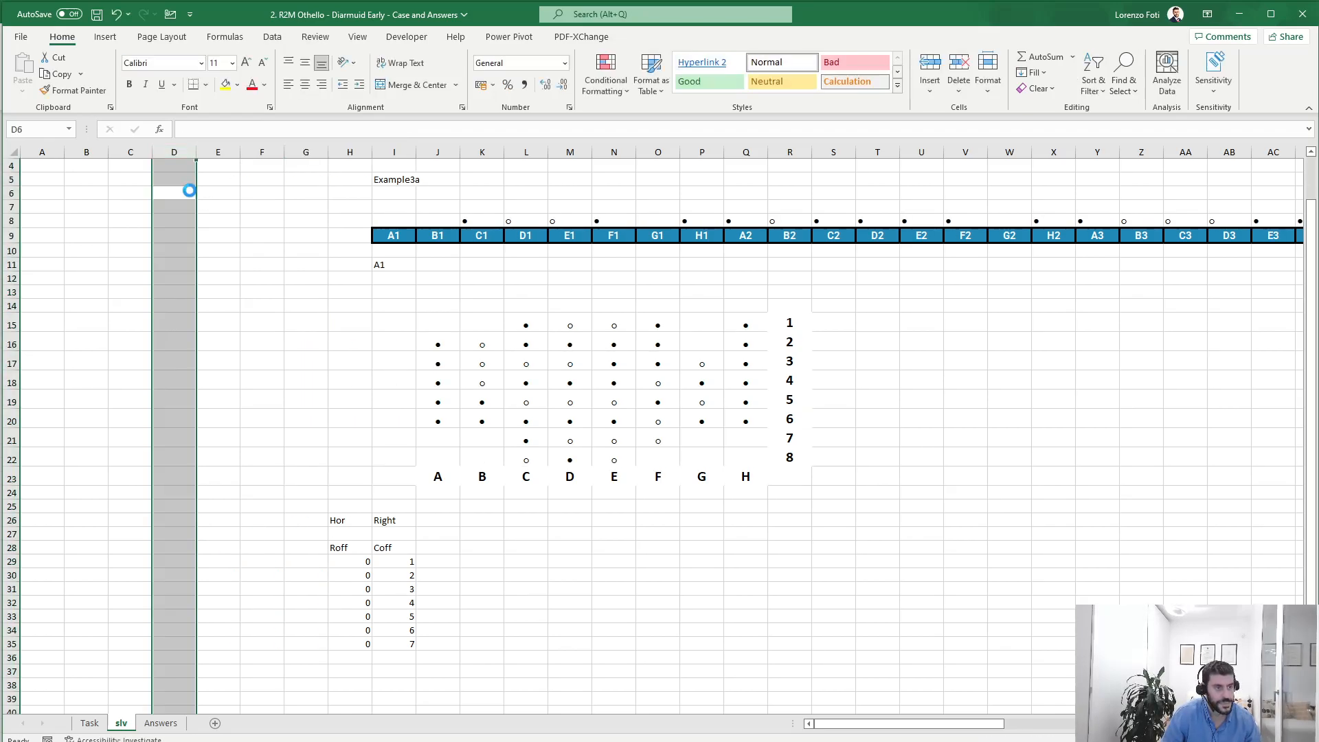
key(ctrl+plus)
key(ctrl+plus)
key(ctrl+plus)
key(ctrl+plus)
key(ctrl+plus)
key(ctrl+plus)
Move the board with its row and column labels to A1:I9 so squares match their cell addresses
click(433, 398)
drag(703, 326, 1051, 474)
drag(952, 487, 271, 203)
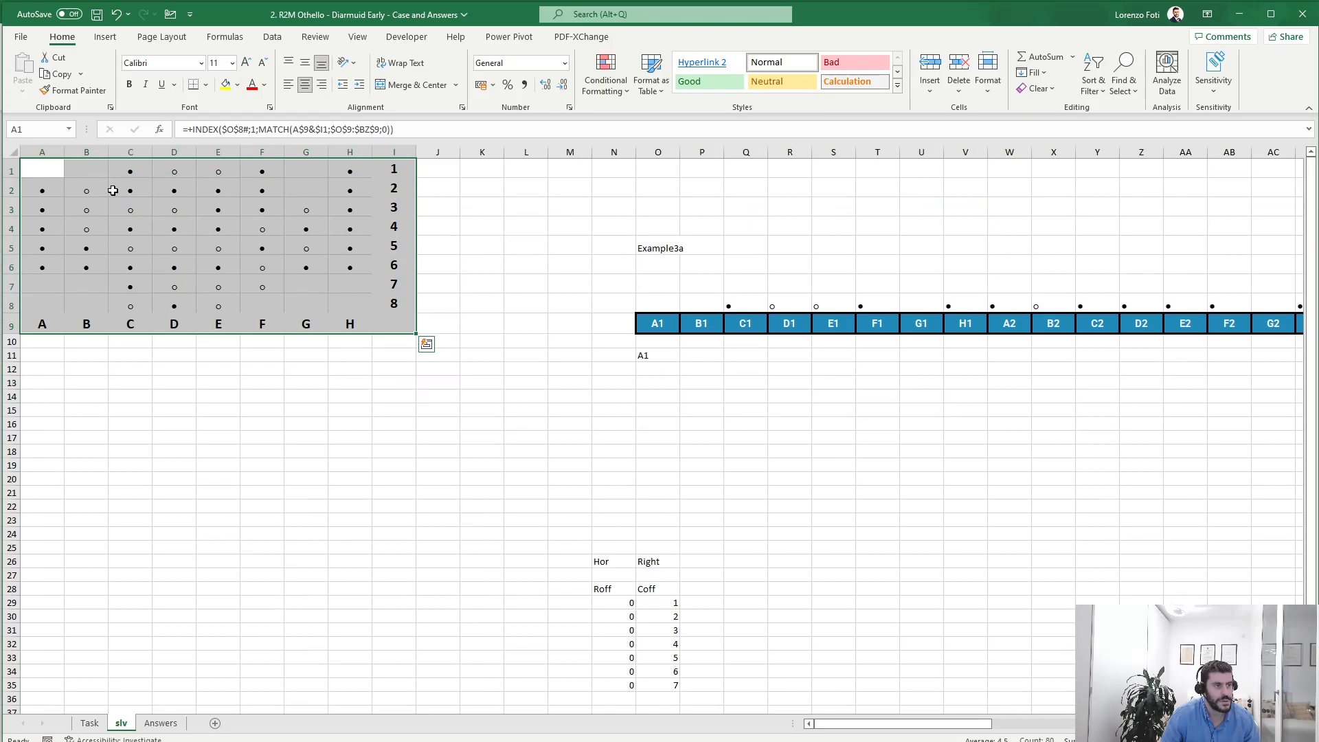
click(50, 169)
click(277, 130)
key(Escape)
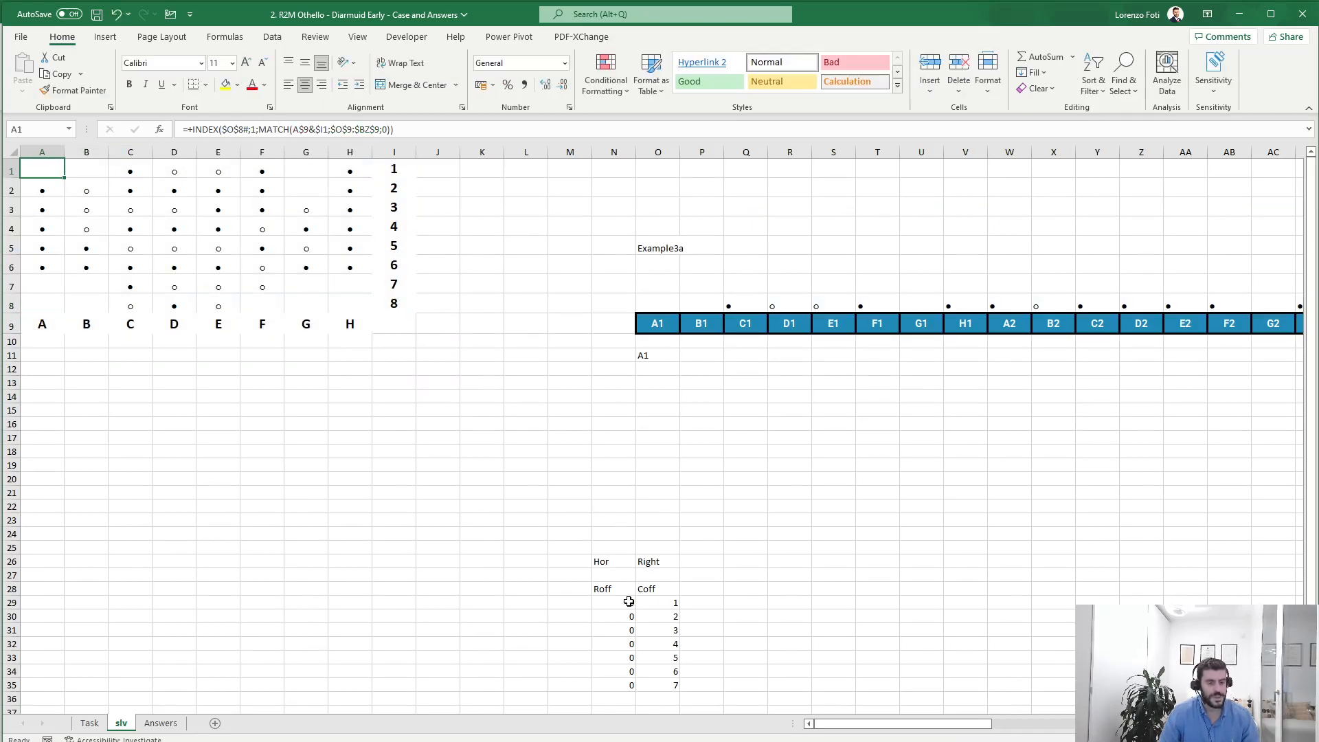
Link J28 to the designated cell in O11 with the formula =+O11
click(481, 584)
click(434, 586)
key(ctrl+a)
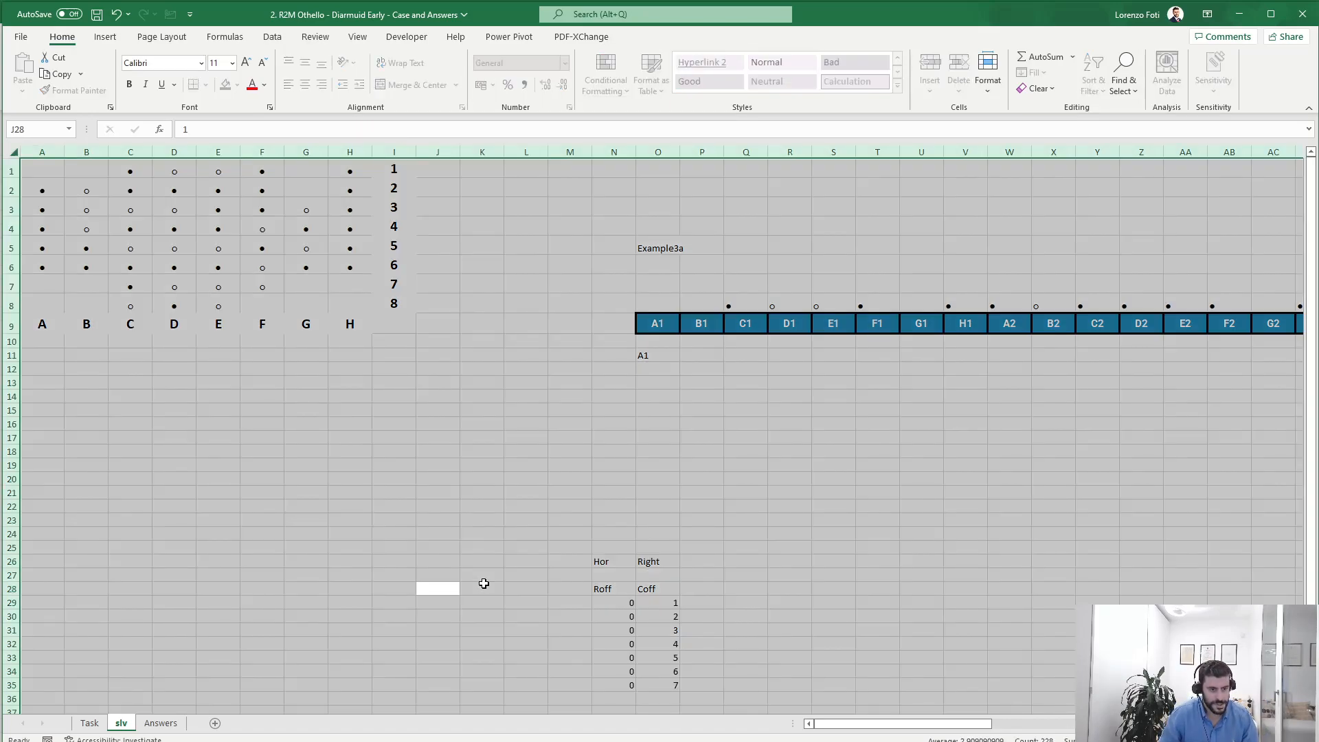
key(Left)
key(Right)
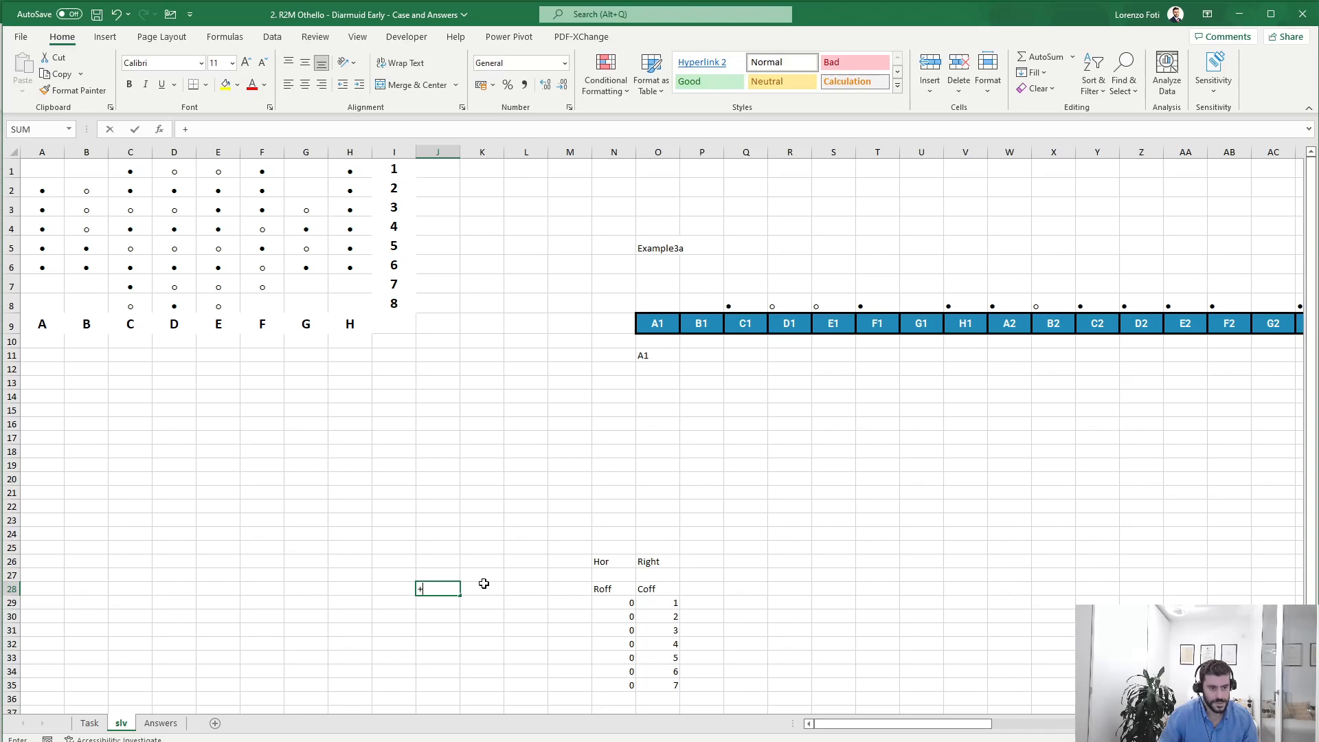
text(+)
click(656, 357)
key(ctrl+Return)
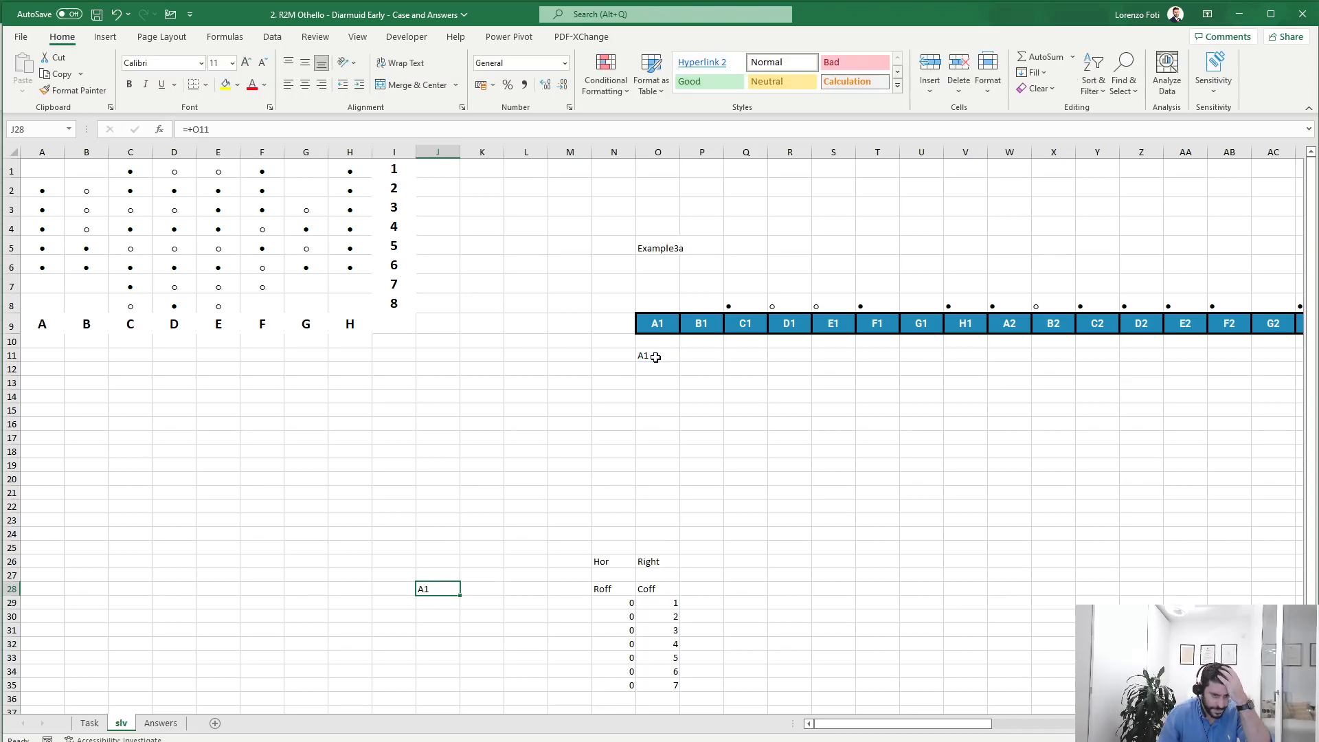
Retrieve the designated square's content in K28 with =+INDIRECT(J28) and fill that cell yellow
key(Right)
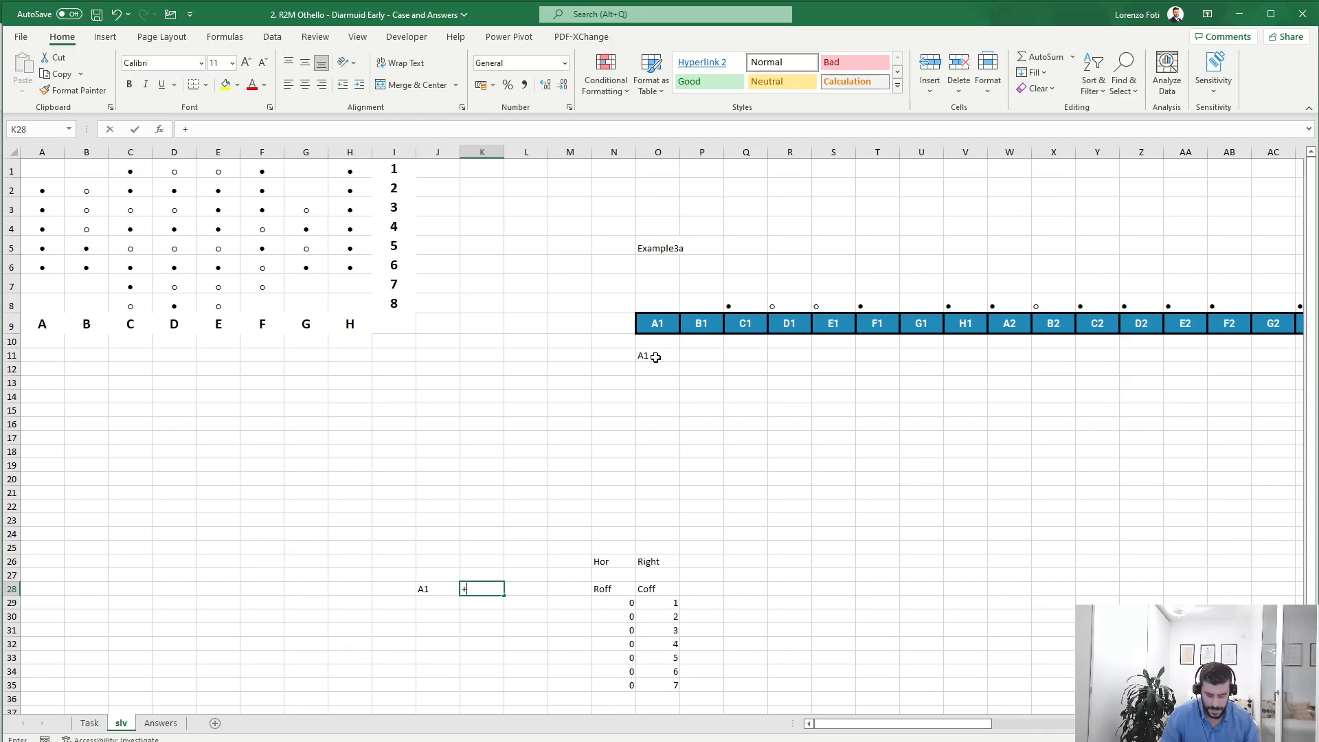
text(+INDEX)
key(BackSpace)
key(BackSpace)
key(Down)
key(Tab)
key(Left)
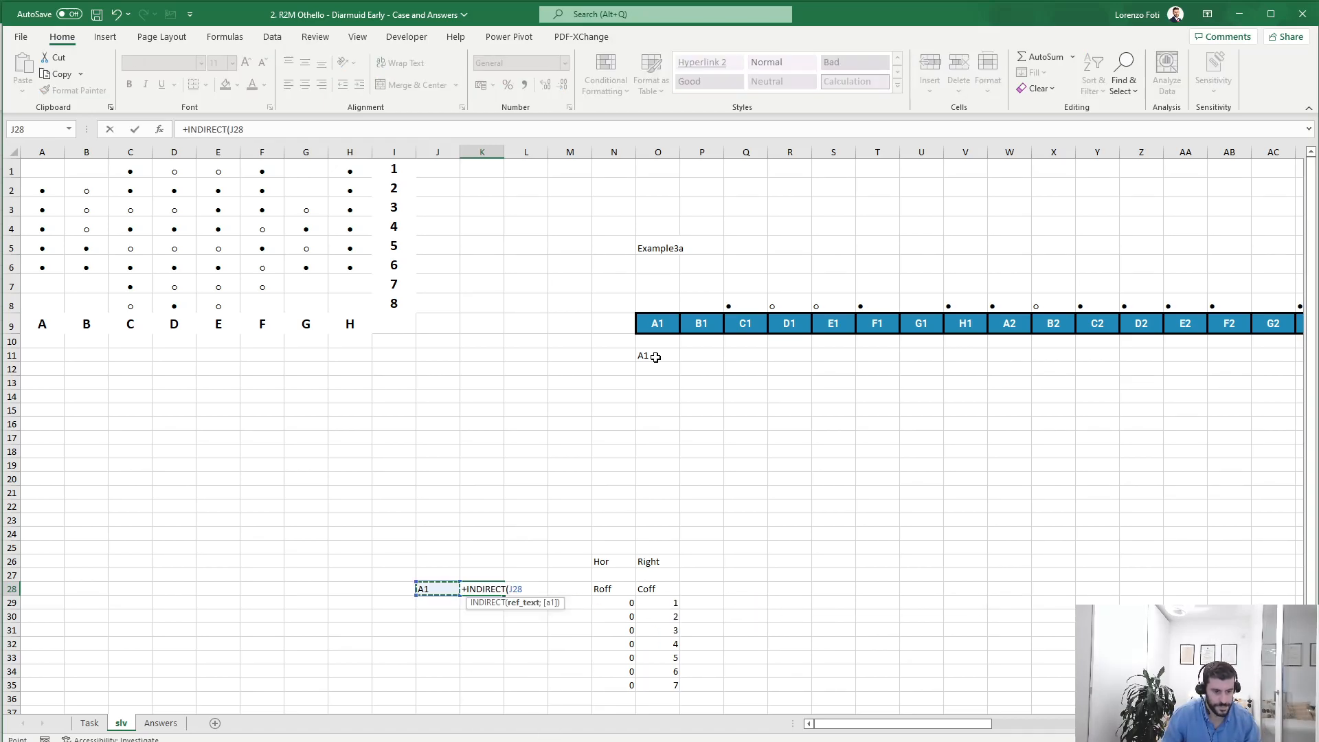
key(ctrl+Return)
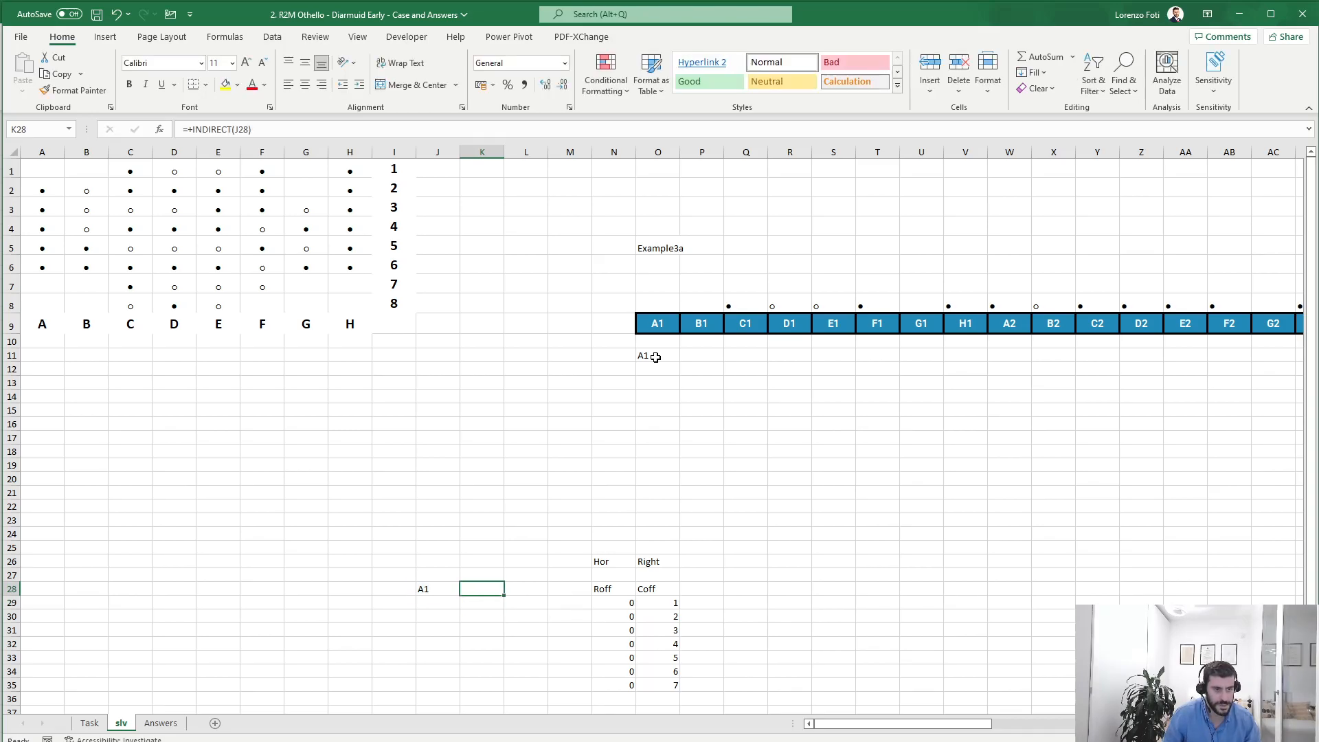
click(226, 85)
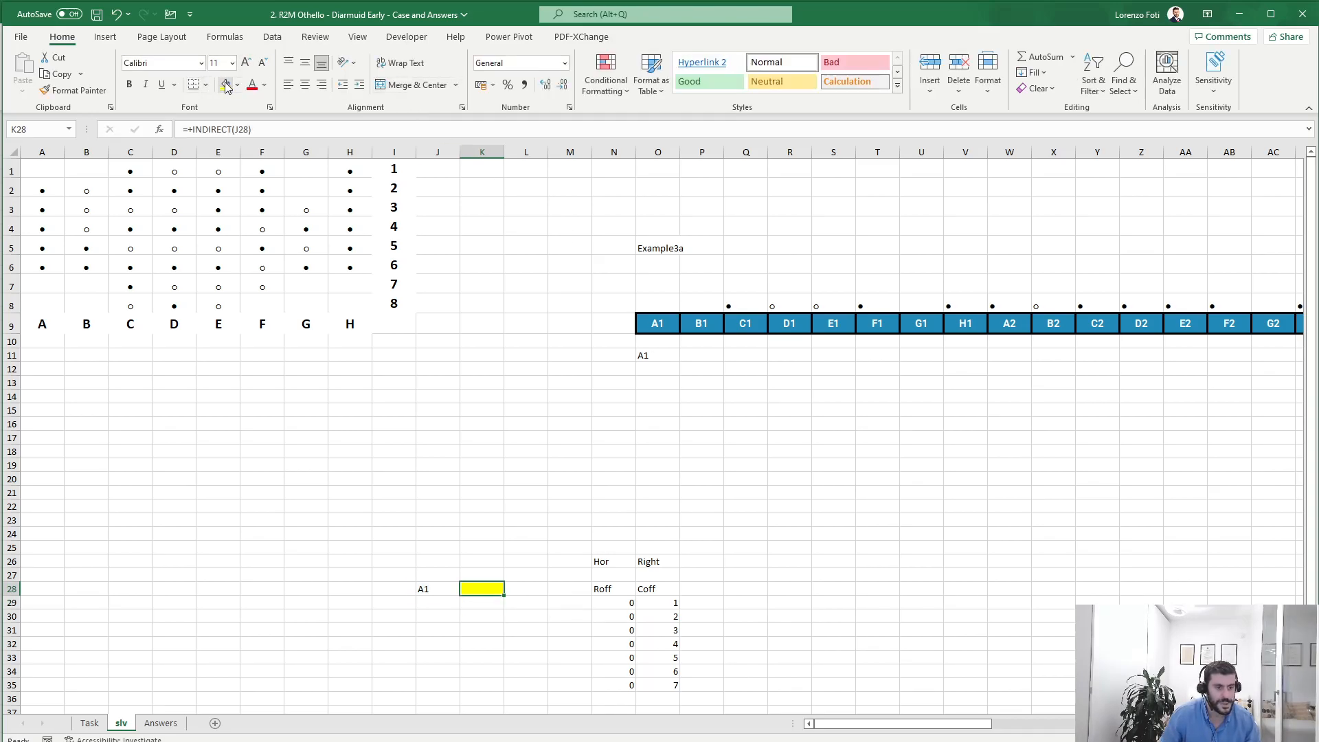
Flag in L28 whether the designated square is empty with =+IF(AND(K28<>black;K28<>white);1;0)
key(Right)
text(+if()
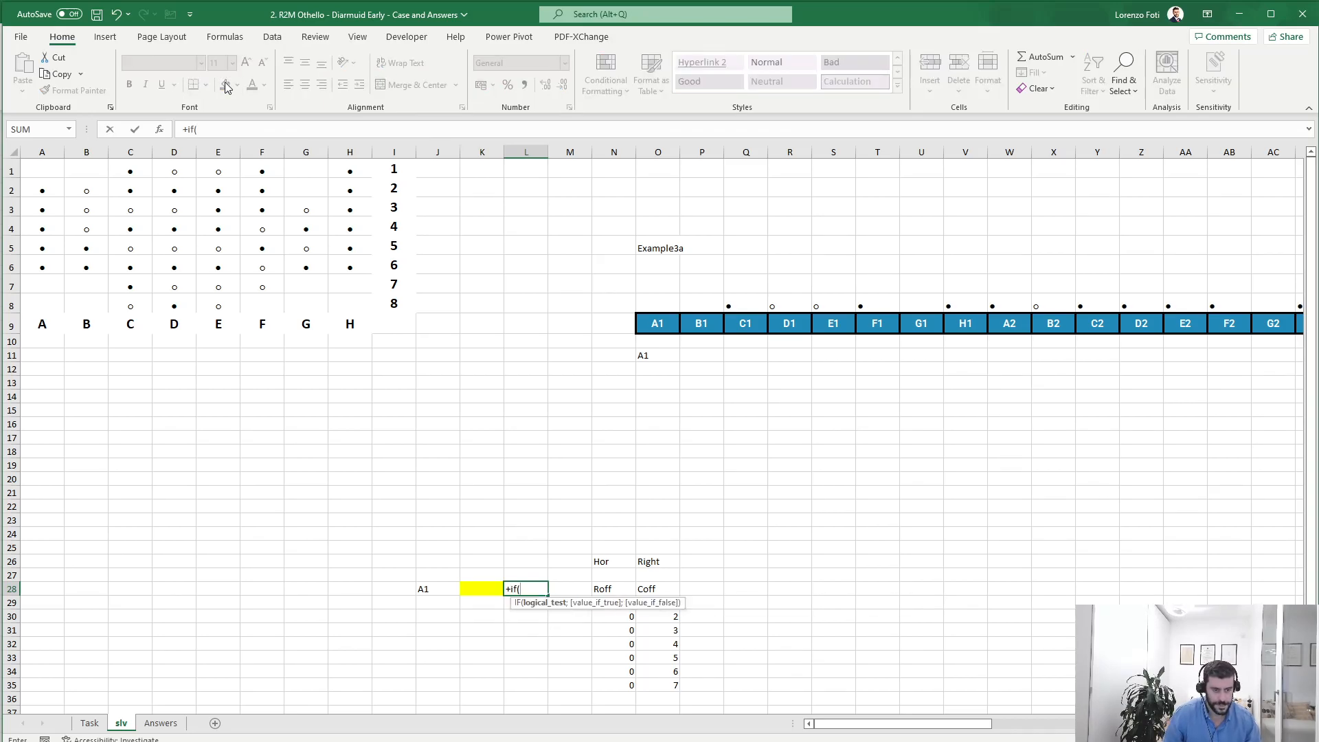
text(and()
key(Left)
text(<>black)
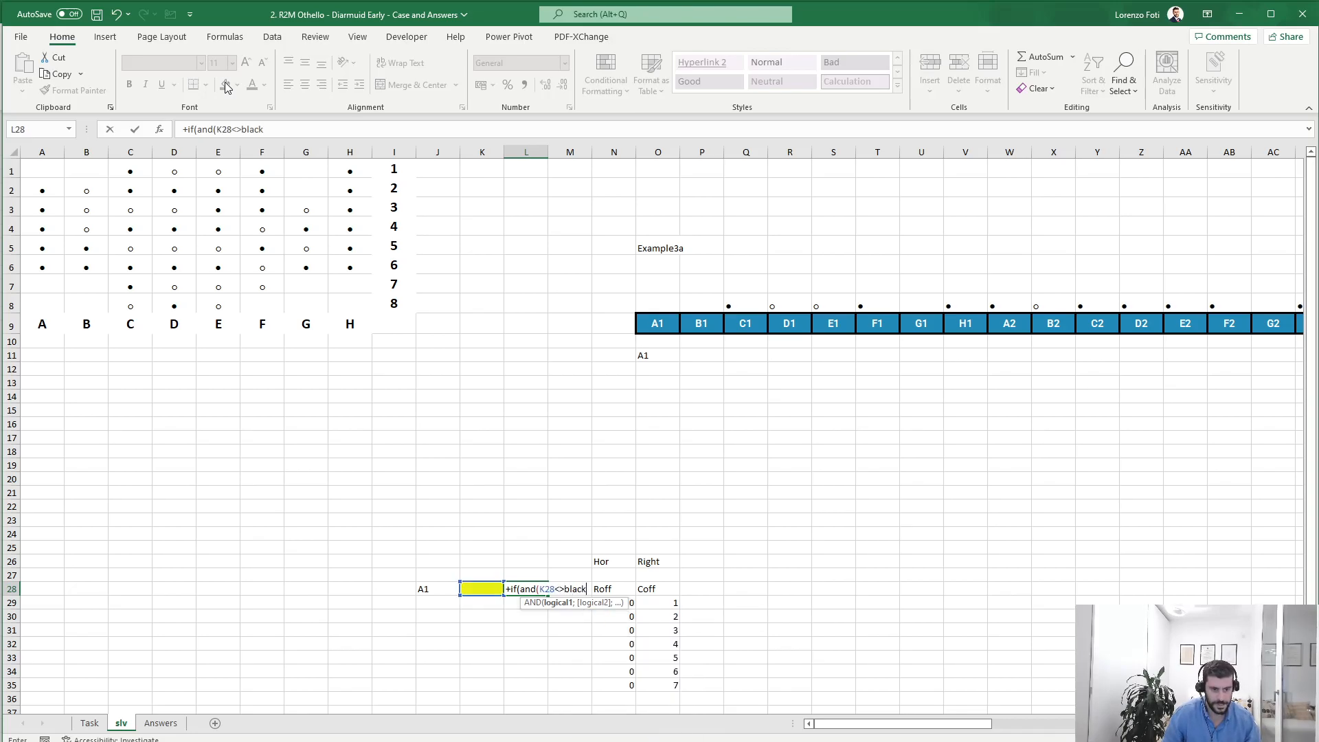
text(;)
key(Left)
text(<>white);1;0))
key(Return)
Retrieve the first square to the right of the designated cell in P29 with =+OFFSET(INDIRECT($J$28);N29;O29)
key(Up)
key(Right)
key(Right)
key(Right)
key(Right)
key(Down)
text(+)
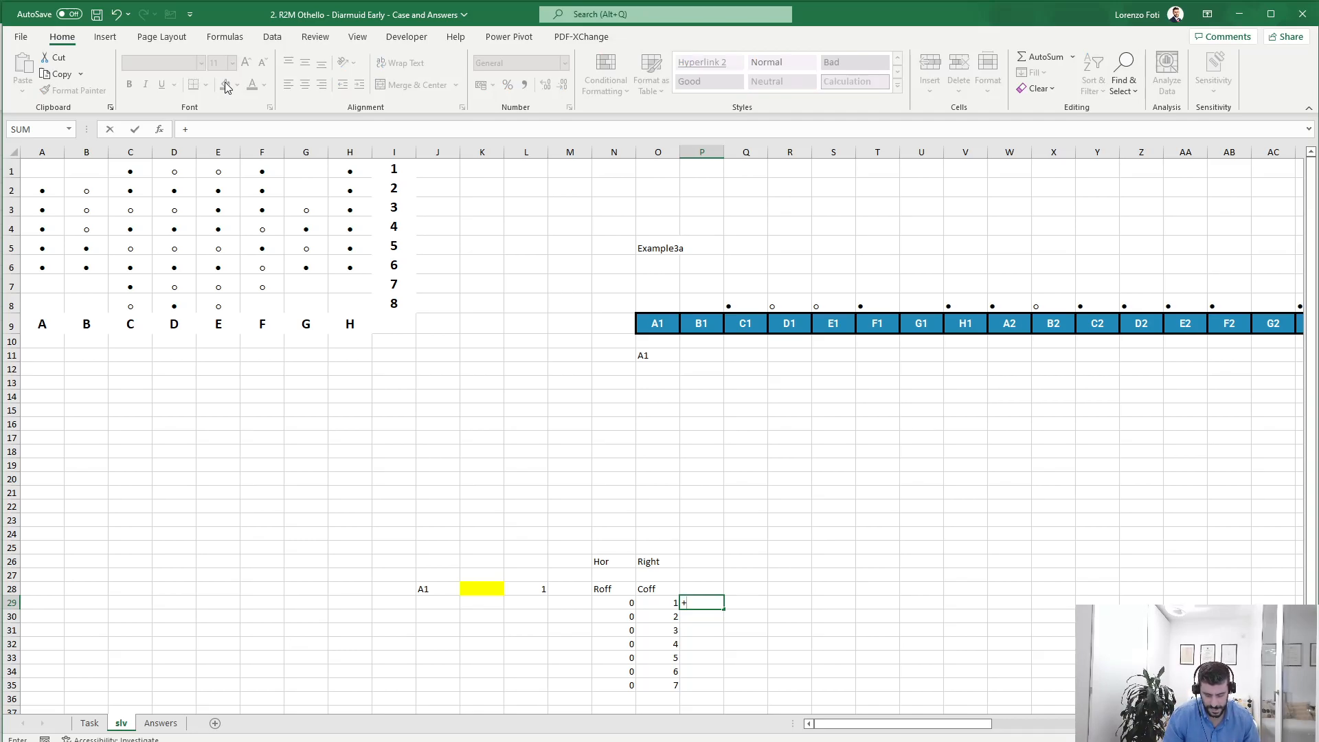
text(OFFSET()
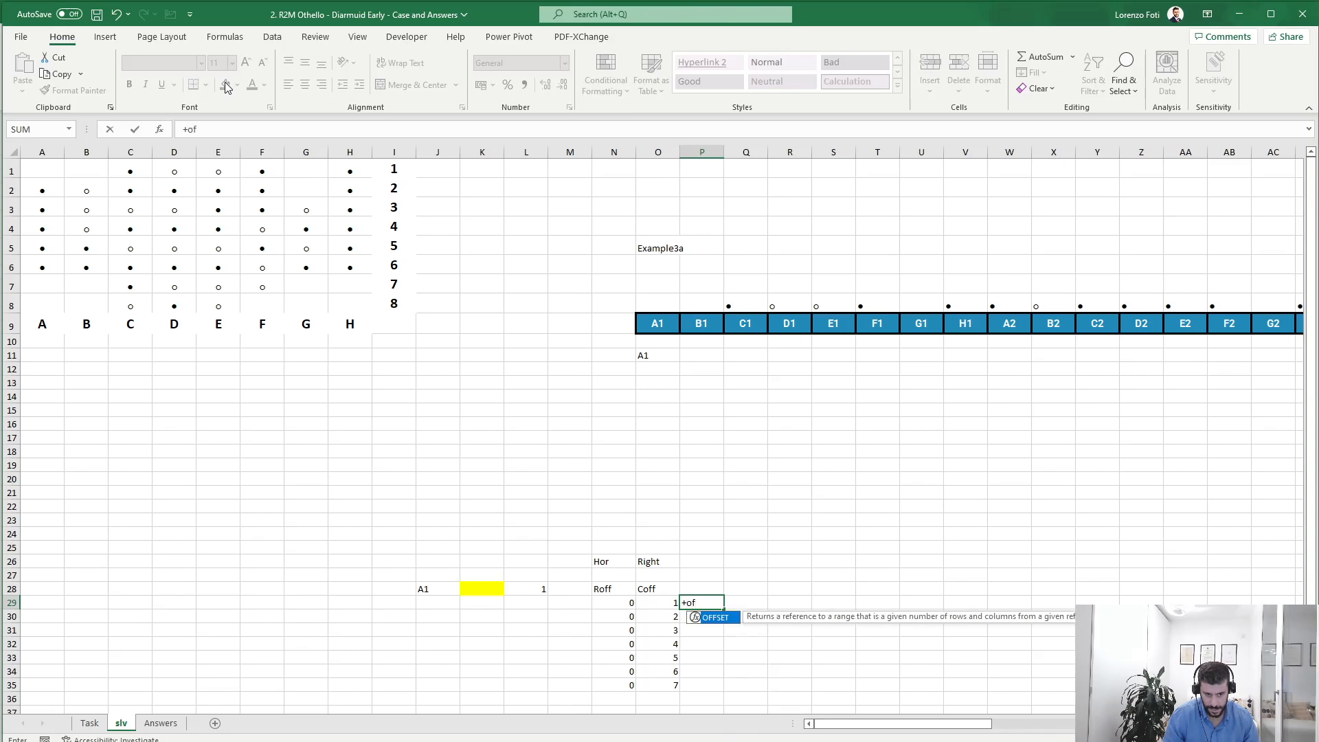
text(indd)
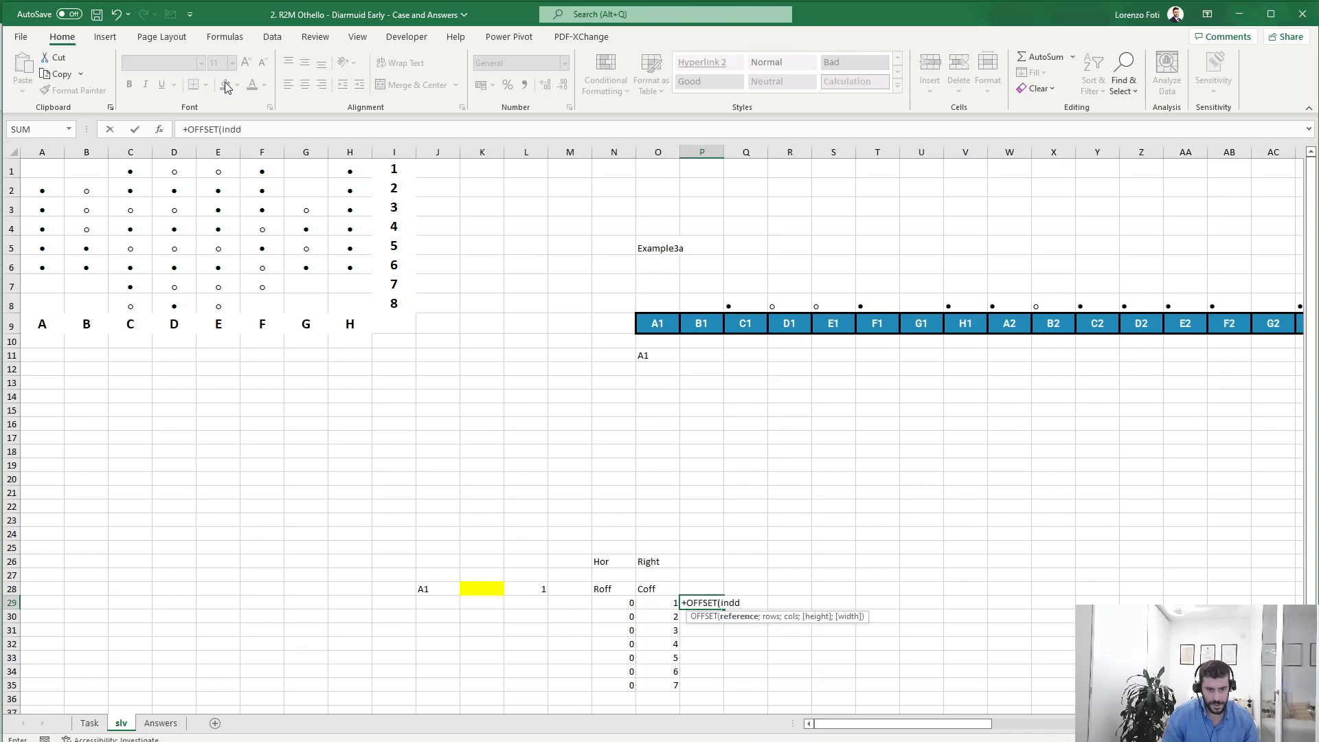
key(BackSpace)
key(Down)
key(Tab)
key(Left)
key(Left)
key(Left)
key(Left)
key(Left)
key(Left)
key(Up)
key(F4)
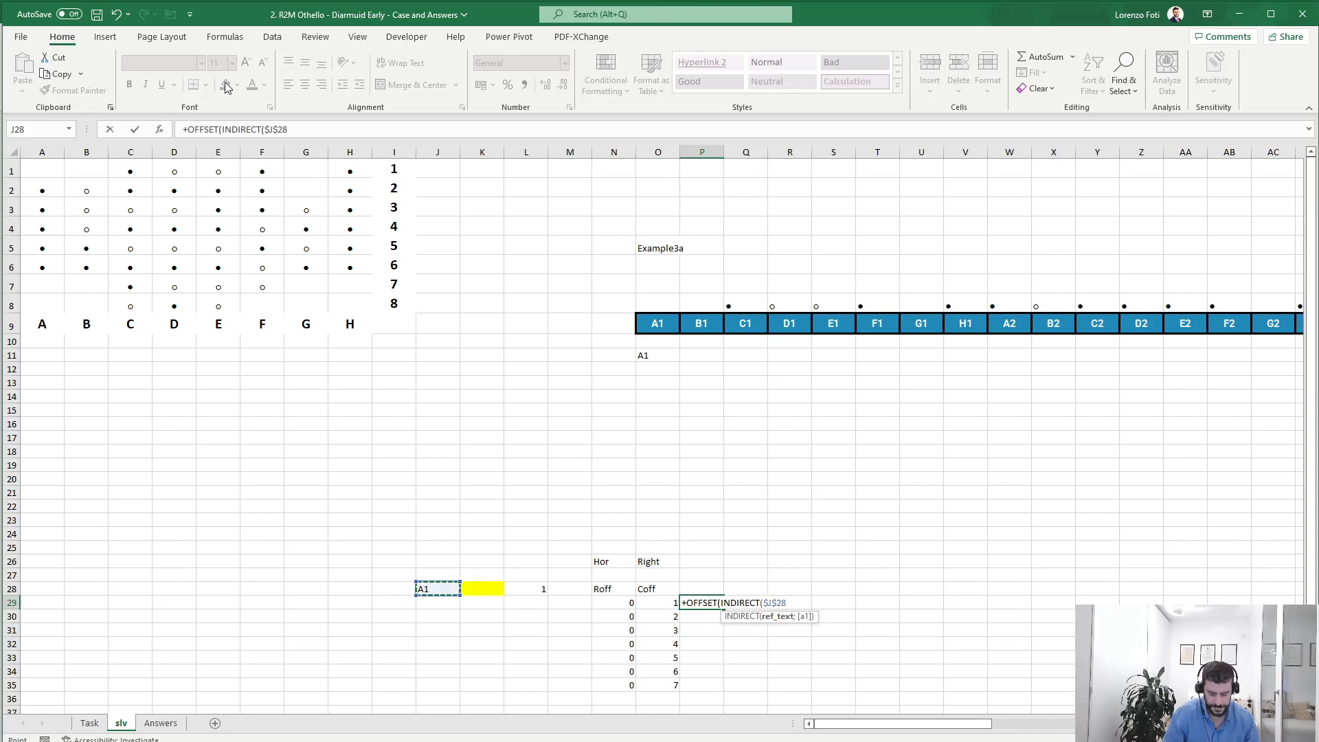
text();)
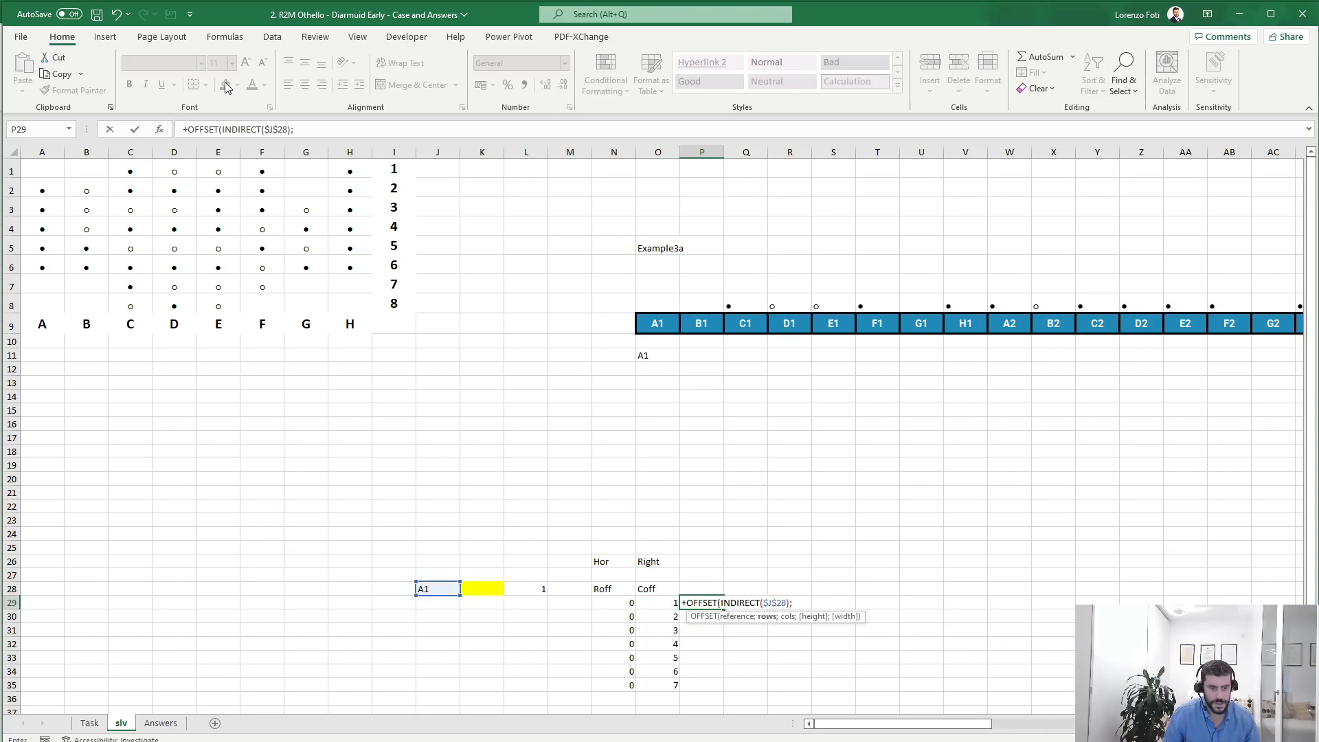
key(Left)
key(Left)
text(;)
key(Left)
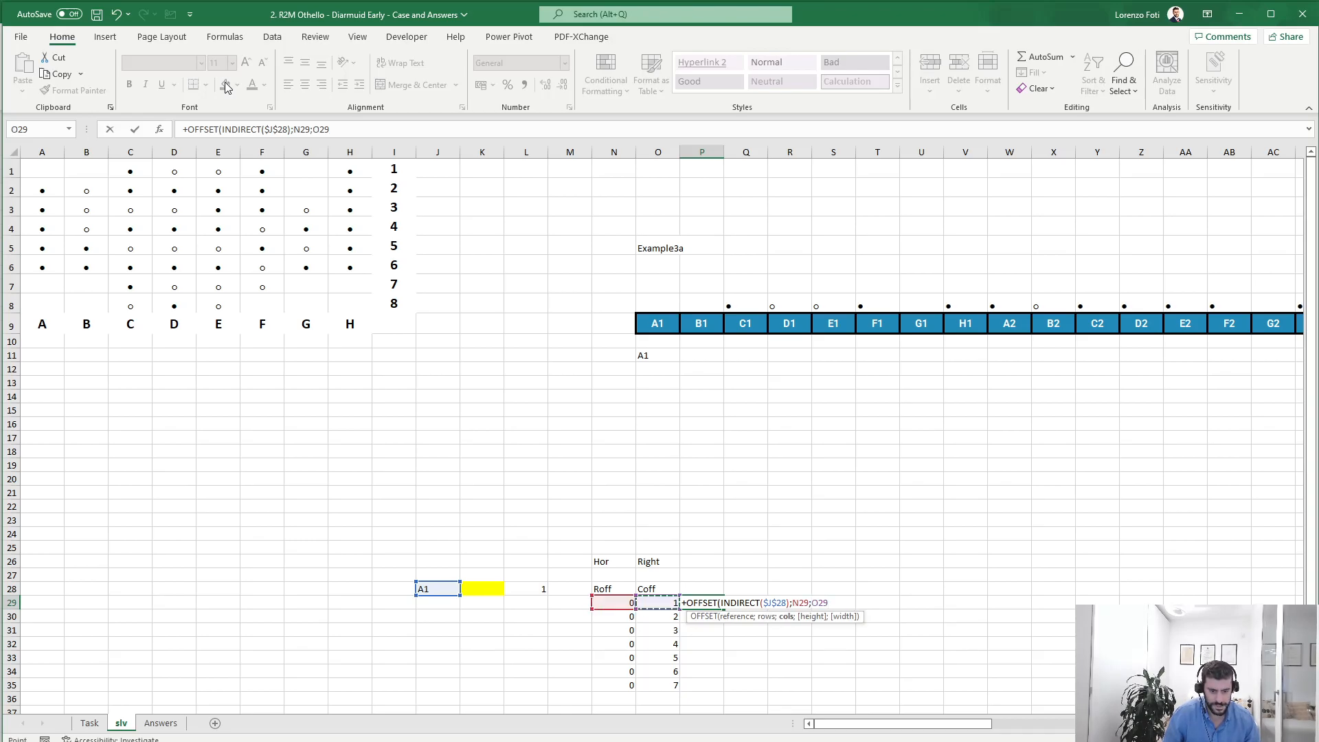
key(ctrl+Return)
Copy the OFFSET formula from P29 down to P35 for all seven rightward offsets
key(ctrl+c)
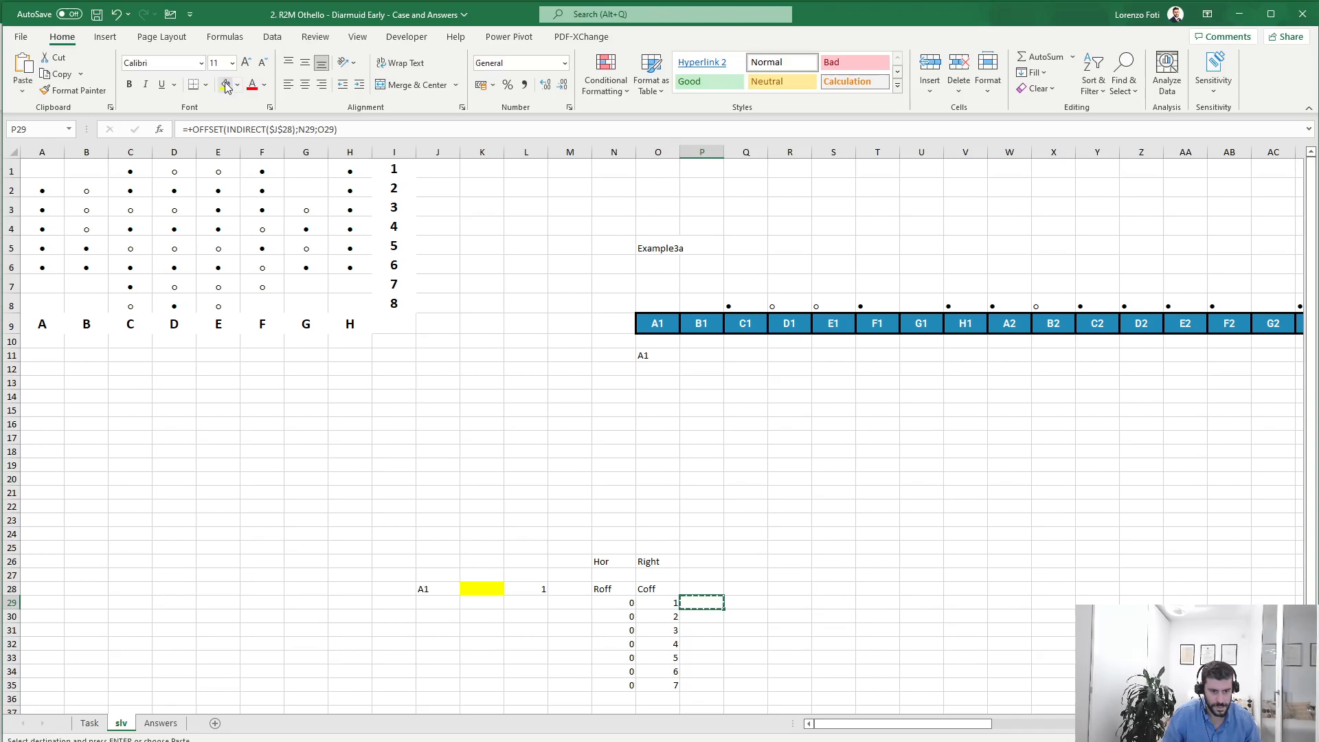
key(Left)
key(ctrl+Down)
key(Right)
key(ctrl+shift+Up)
key(Return)
key(Up)
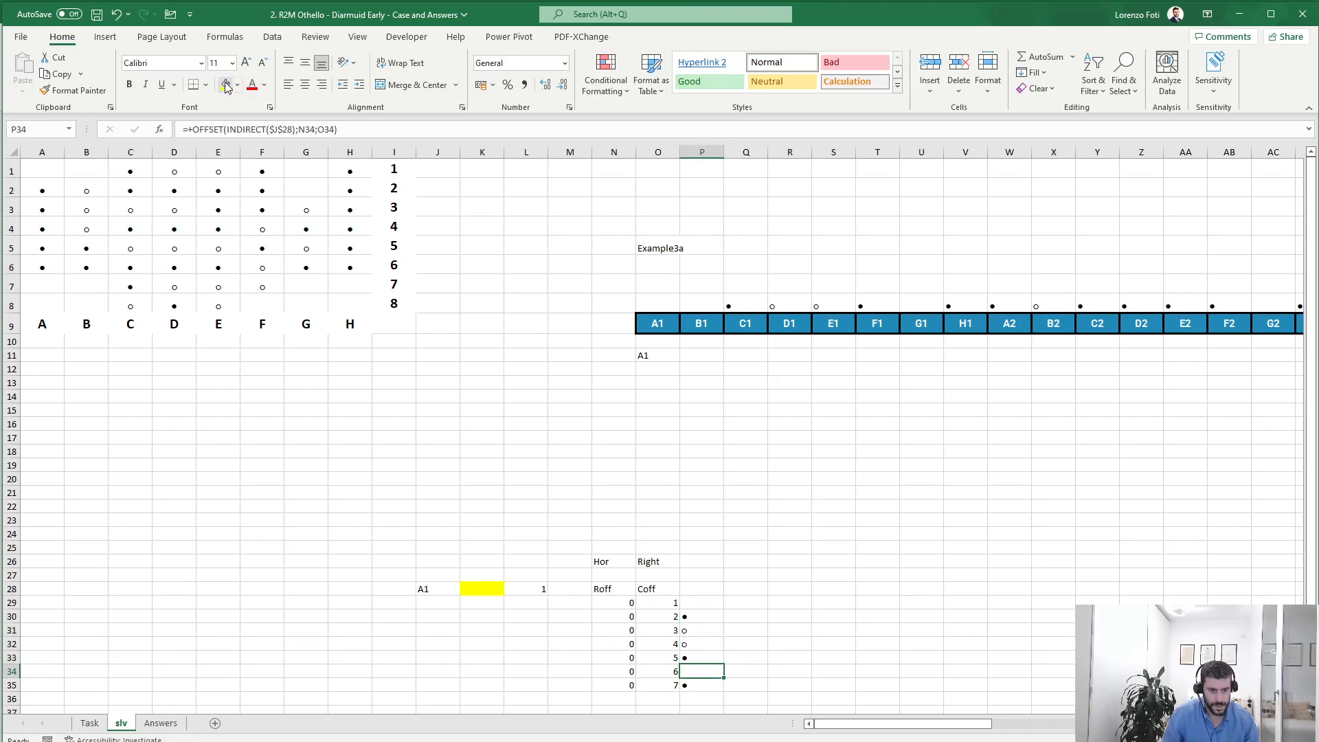
key(Up)
key(Up)
key(Up)
key(Up)
key(Up)
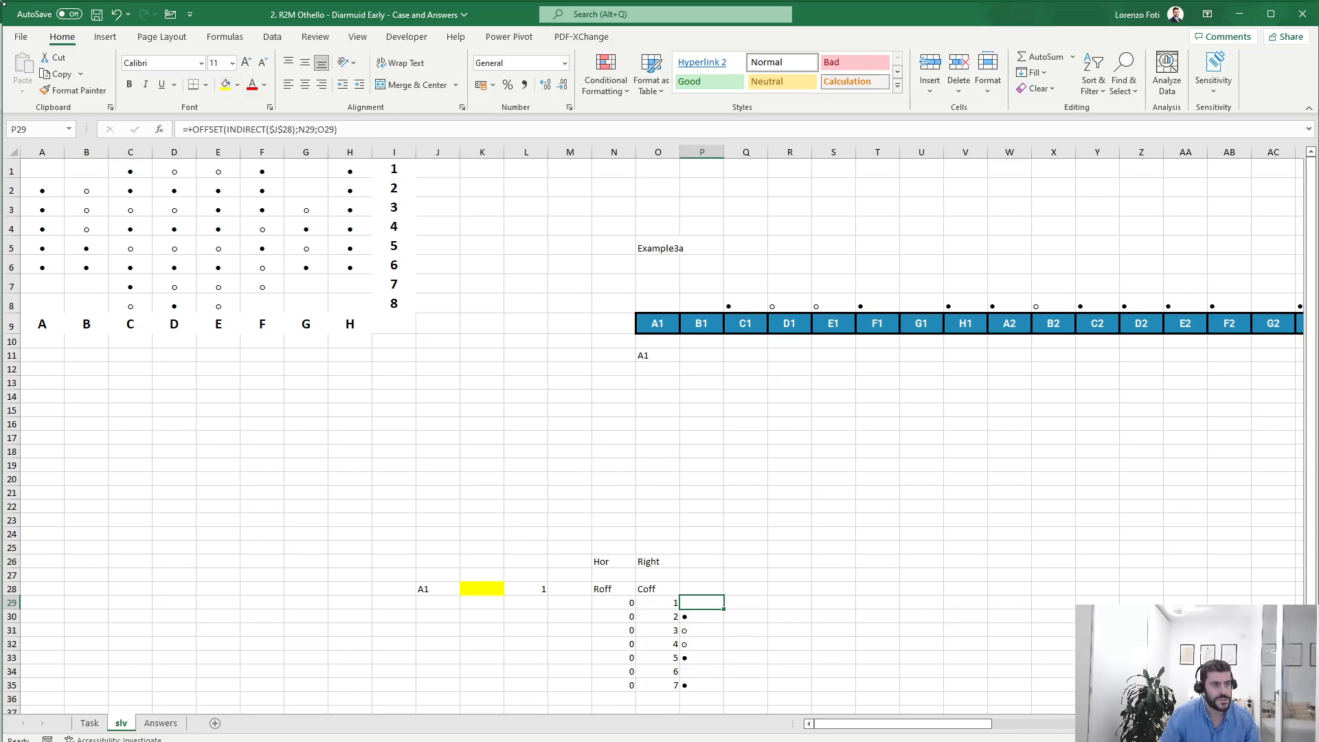
Check board squares B1 to H1 one by one against the pieces retrieved in P29:P35
click(87, 173)
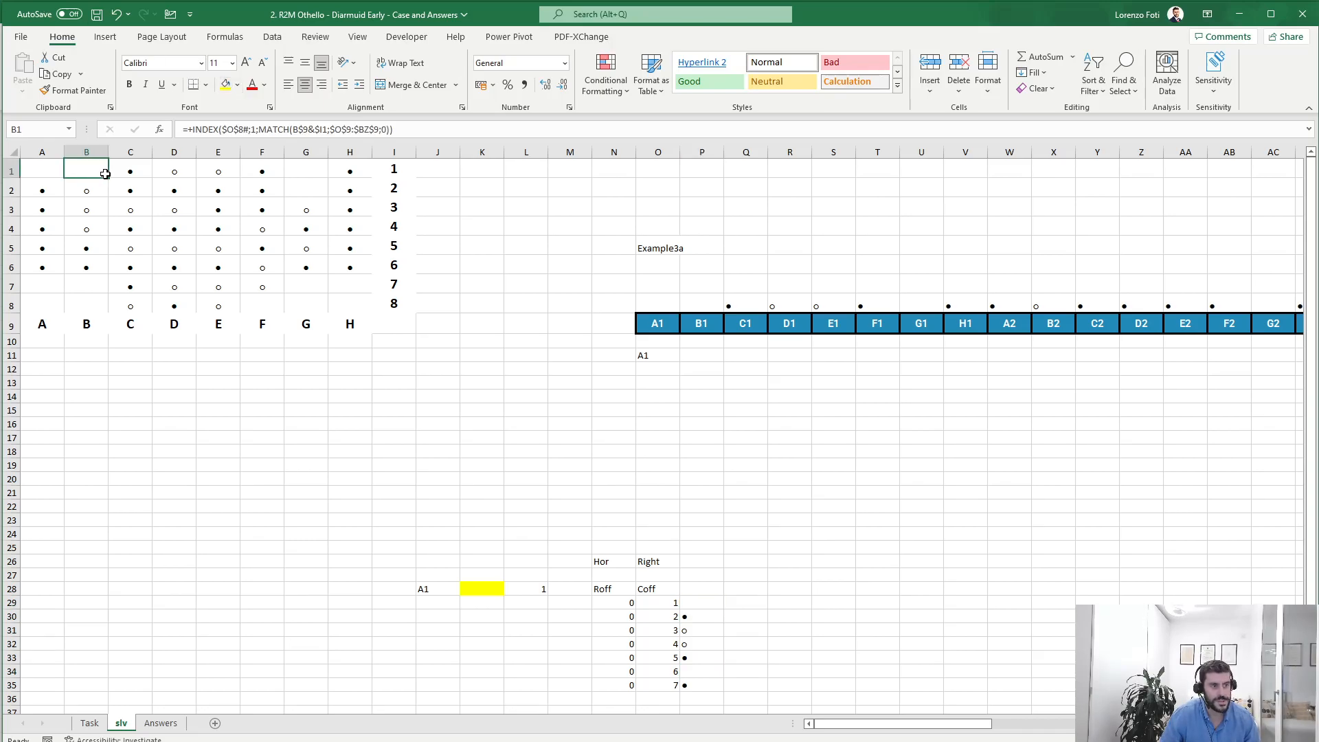
click(127, 171)
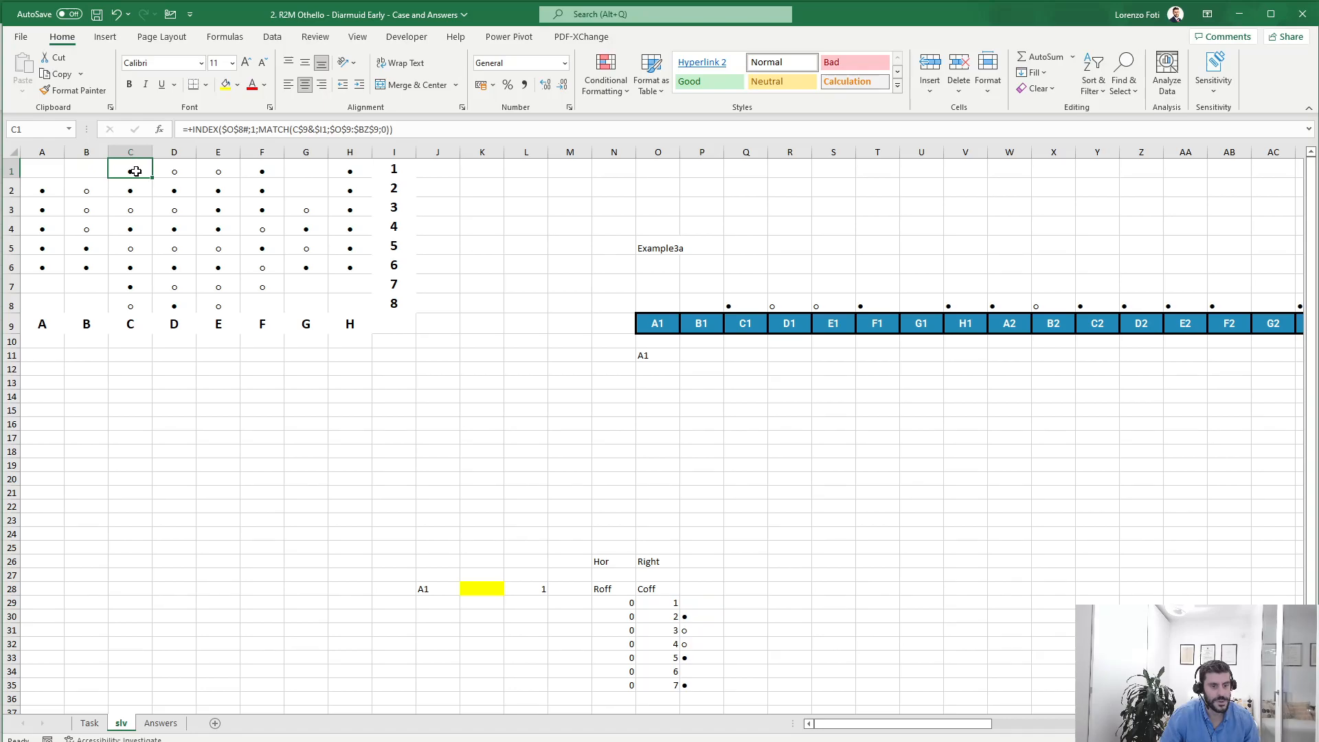
click(175, 172)
click(219, 172)
click(262, 172)
click(307, 172)
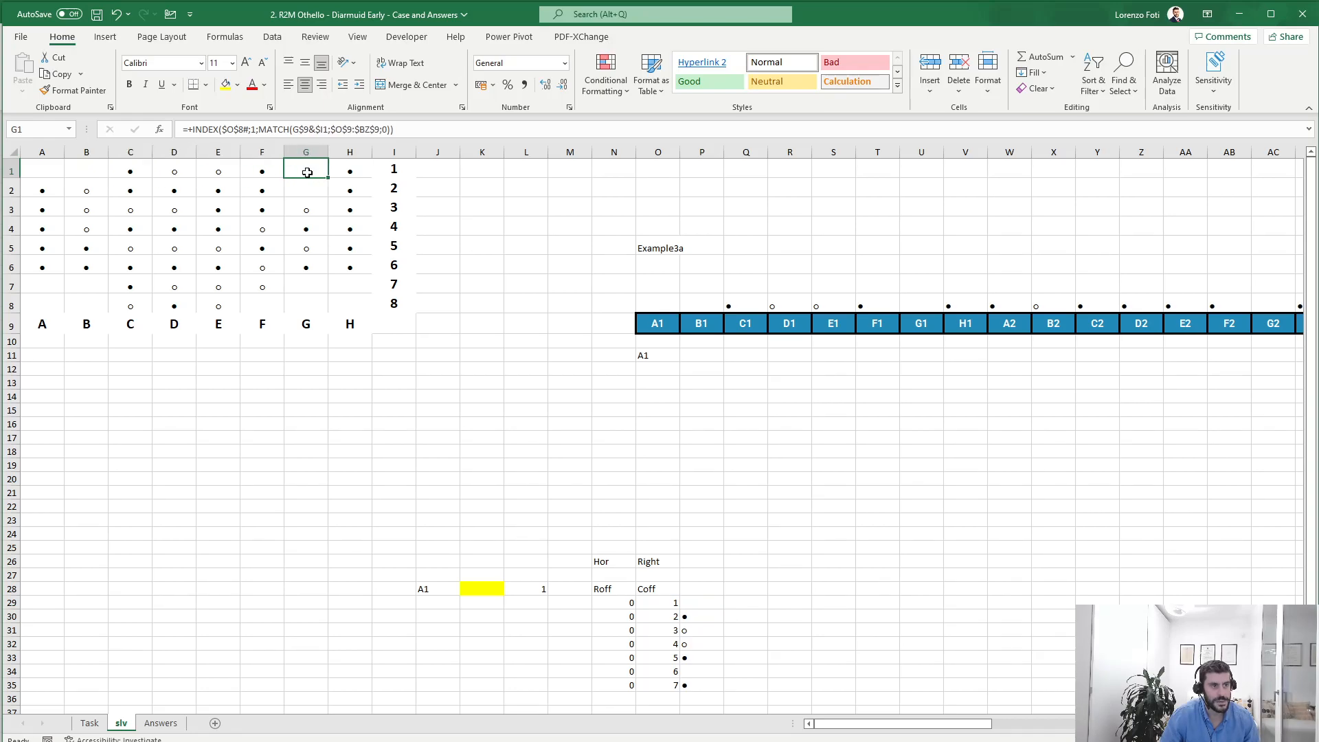
click(351, 172)
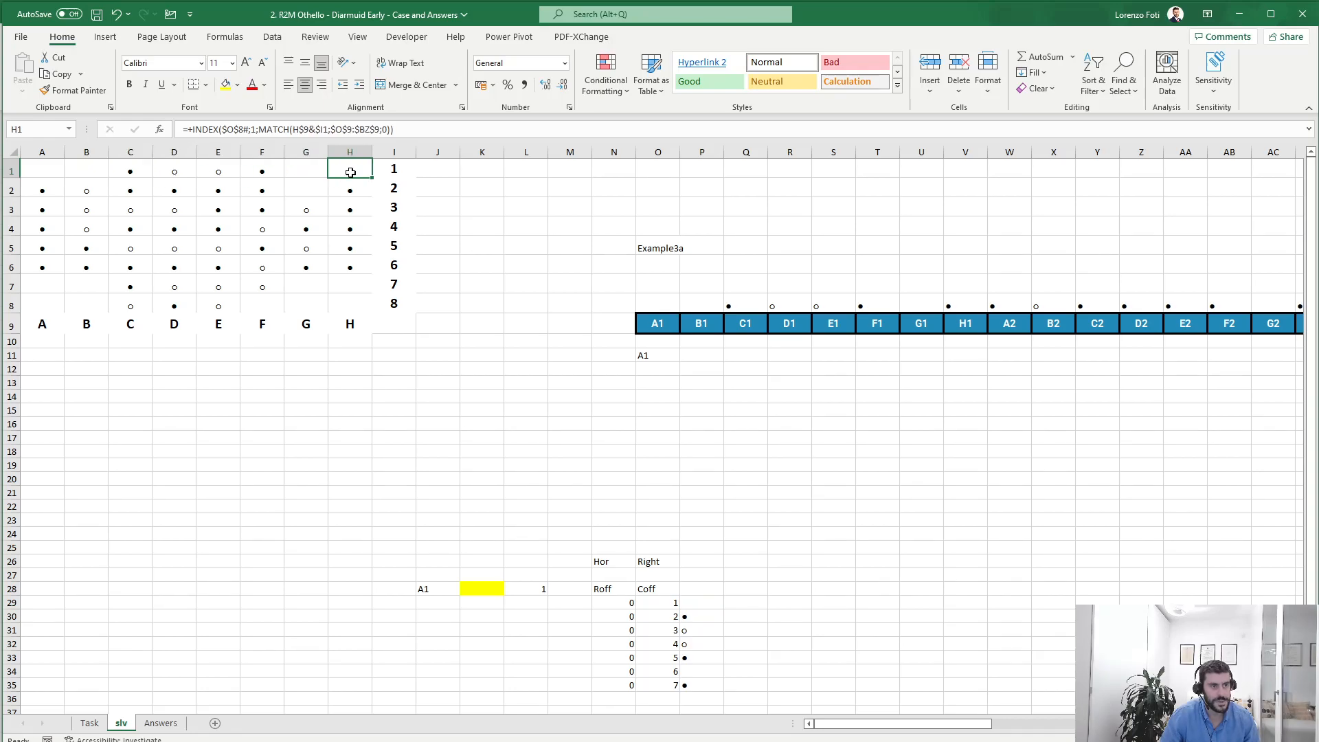
Read the Level 4 and Level 5 questions on the Task sheet and return to the slv sheet
click(89, 723)
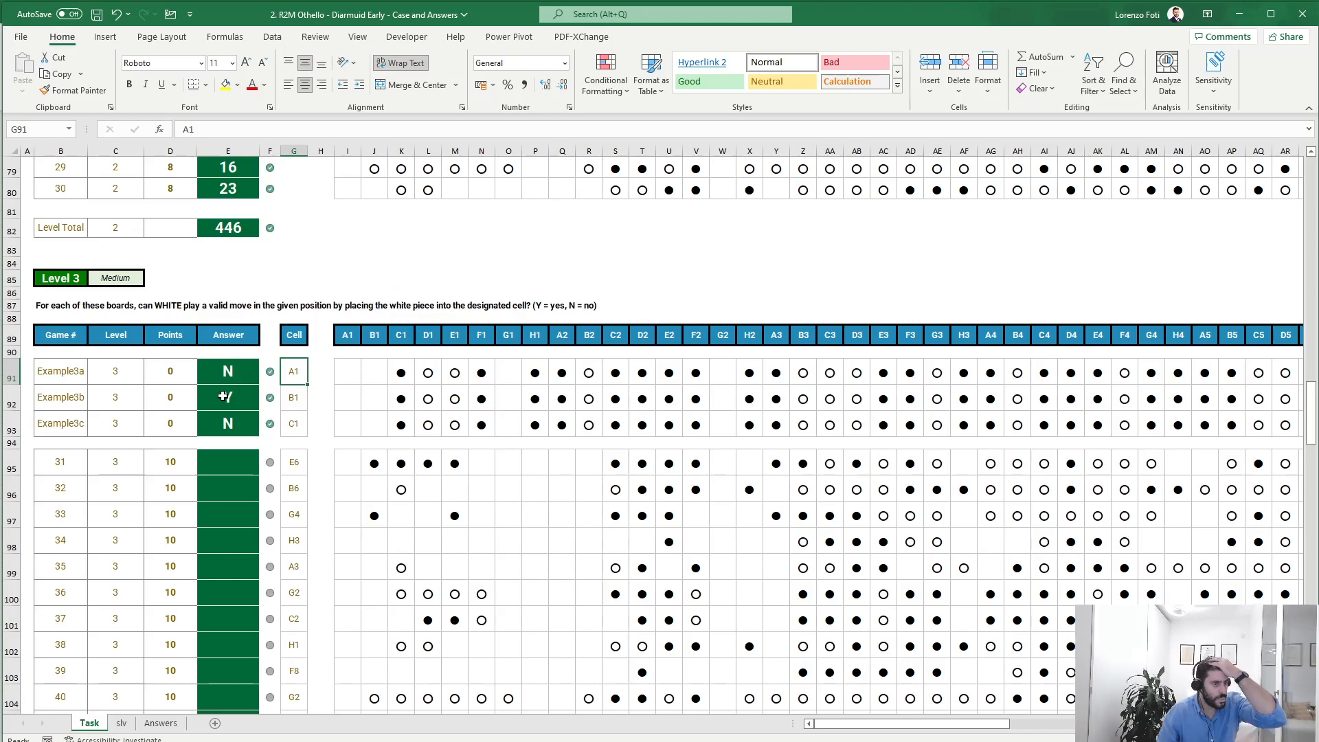
scroll(271, 418, down, 9)
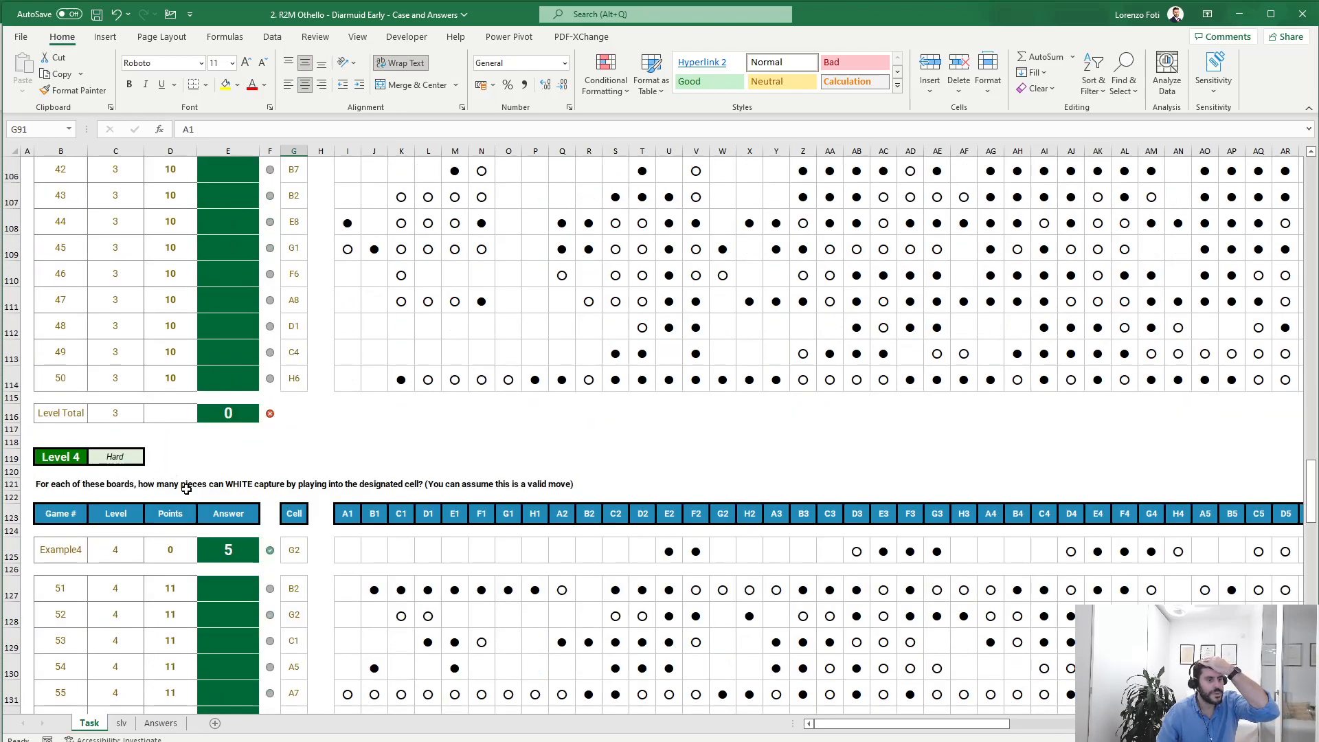
scroll(302, 467, down, 12)
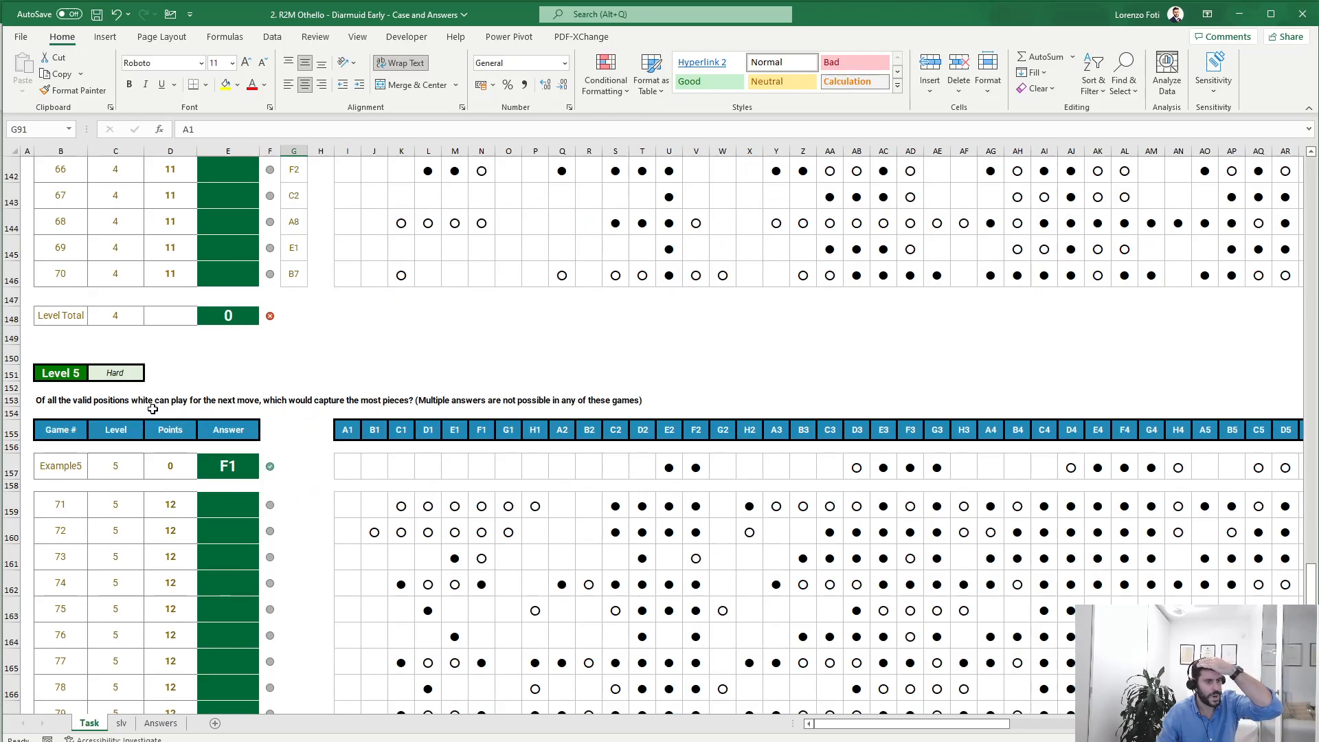
click(120, 723)
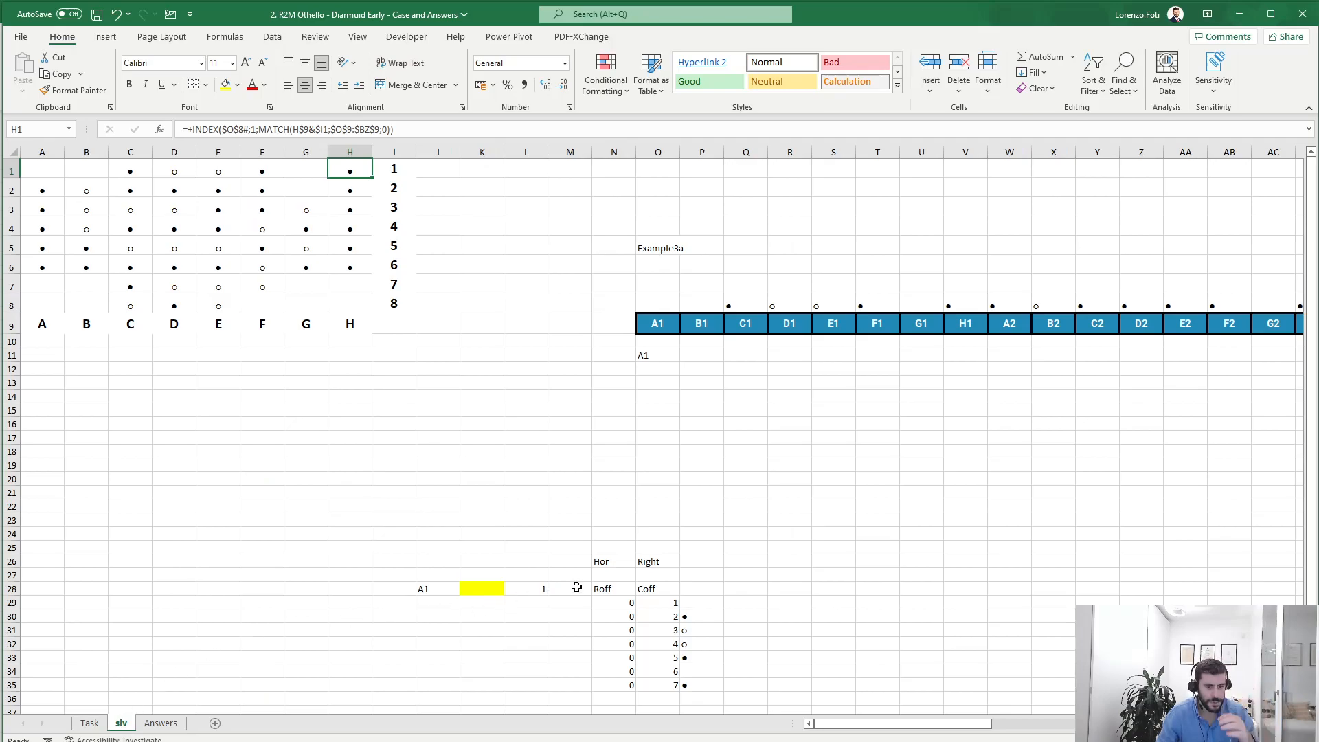
Test in Q29 whether the first square to the right is black with =+IF(P29=black;1;0)
click(700, 601)
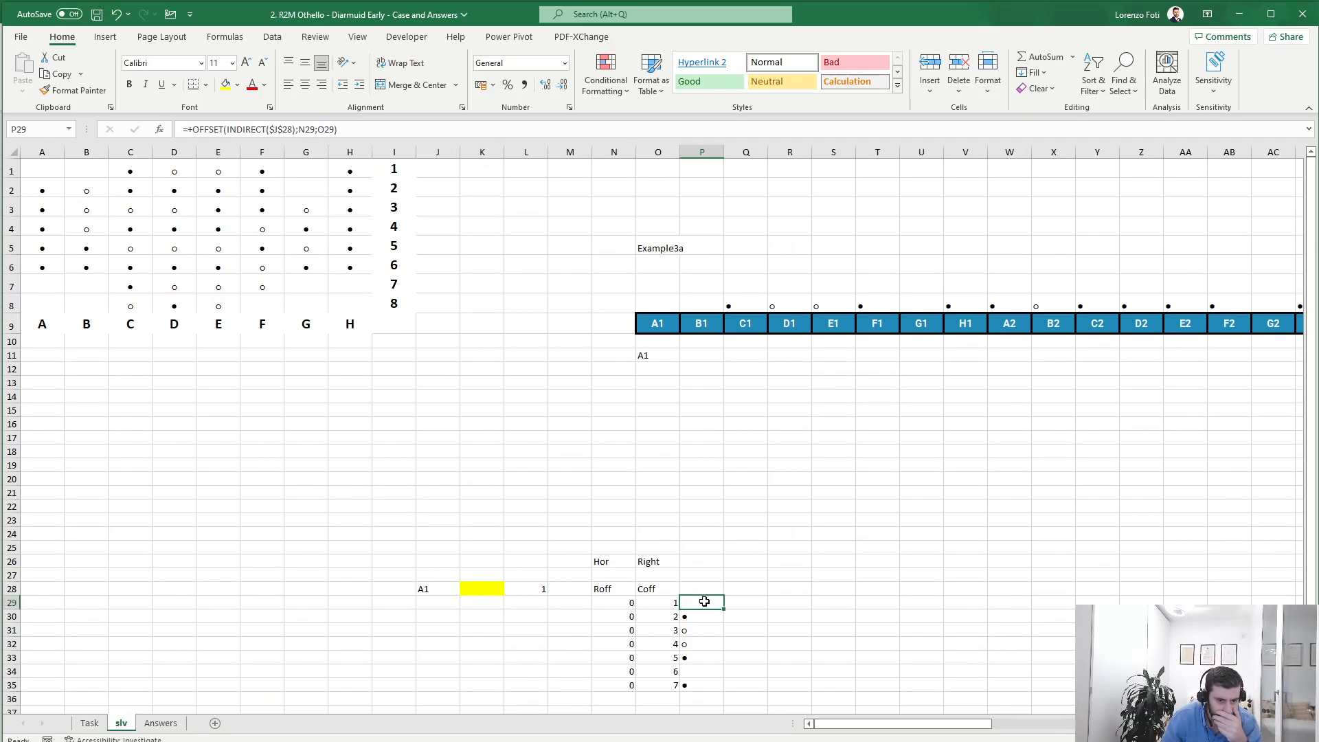
click(740, 602)
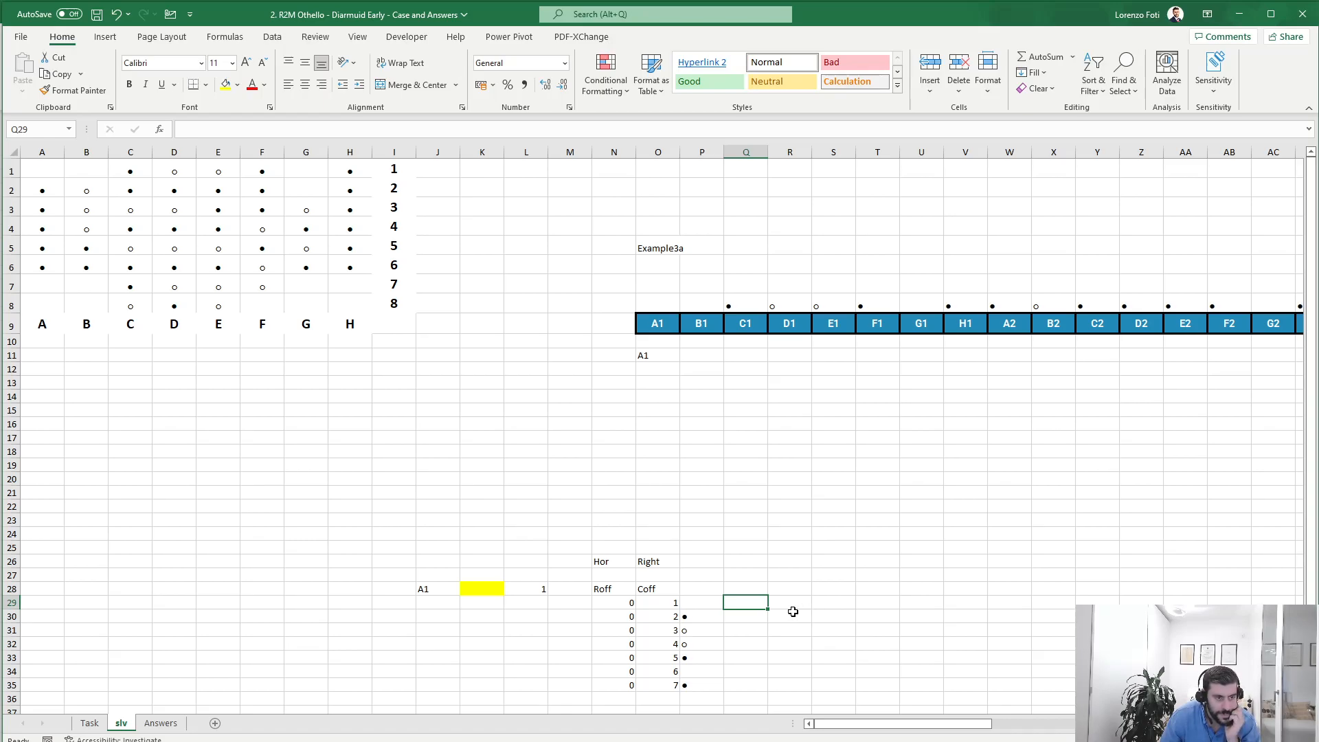
click(705, 605)
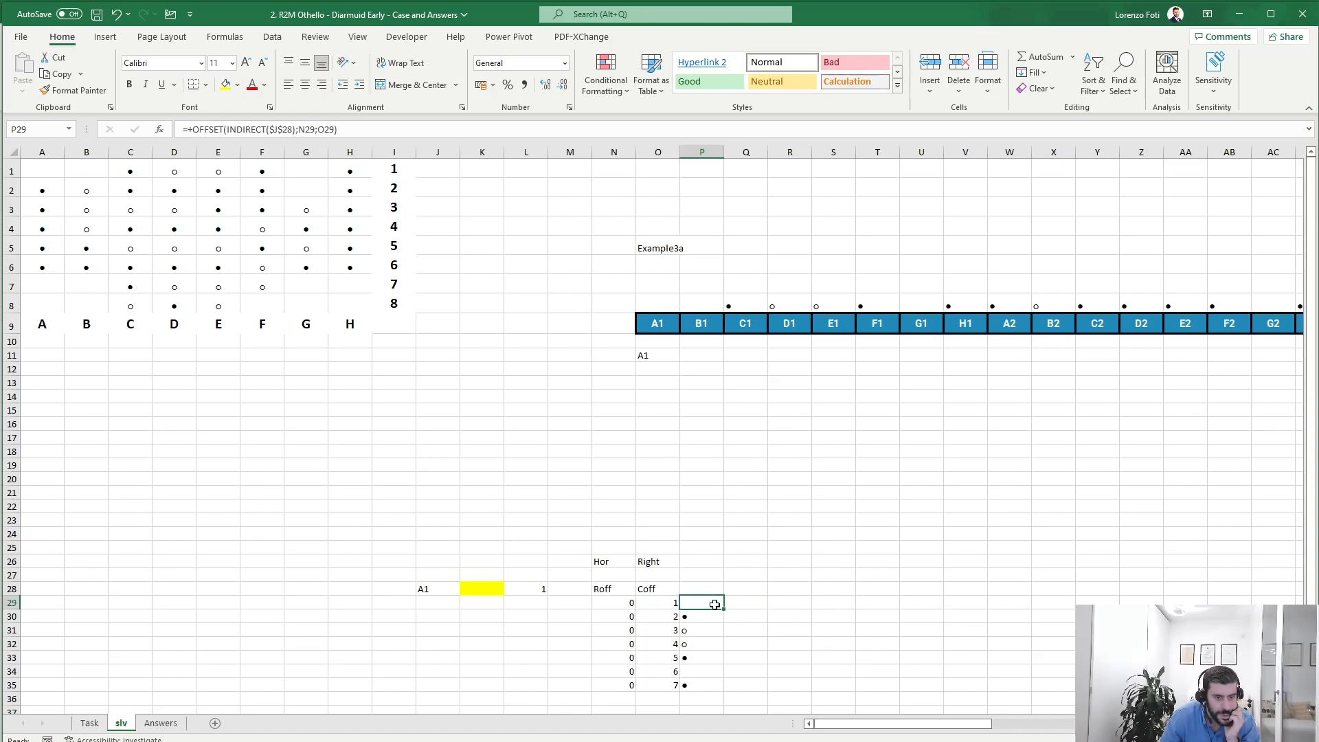
click(741, 604)
text(+)
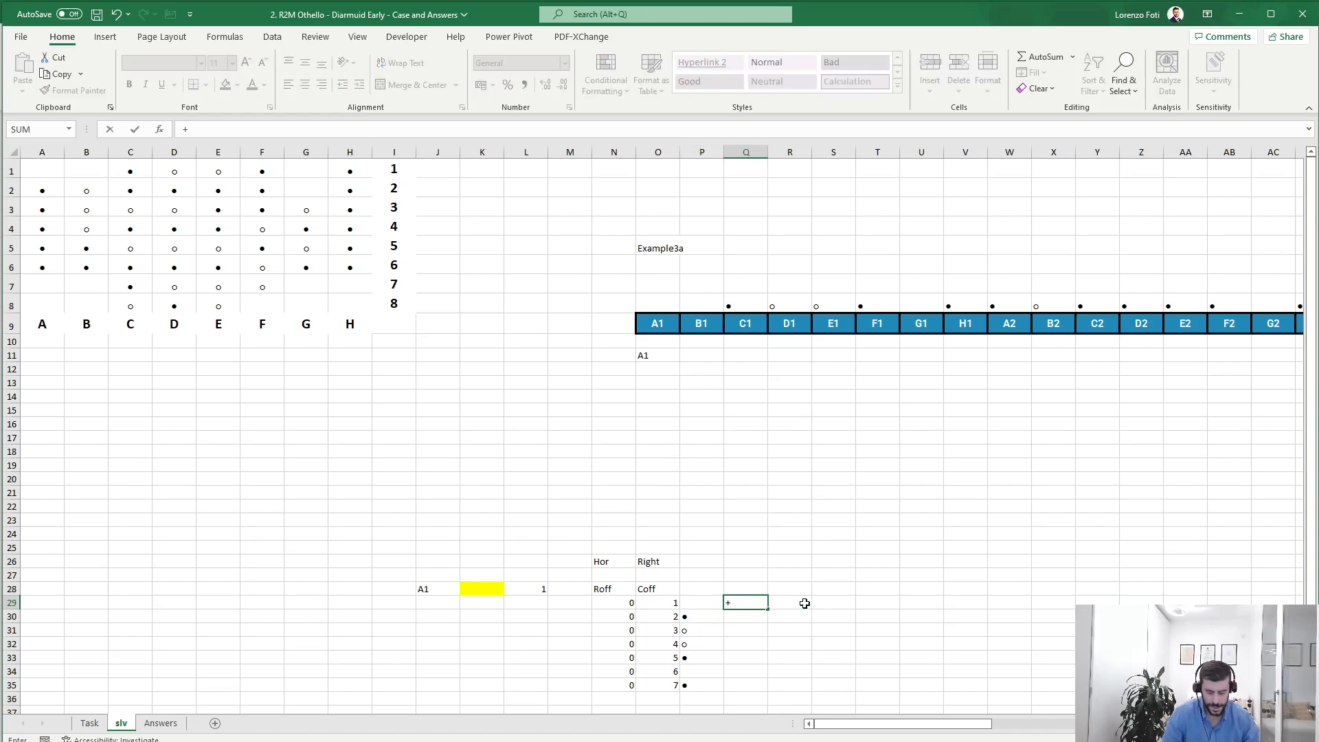
text(if()
key(Left)
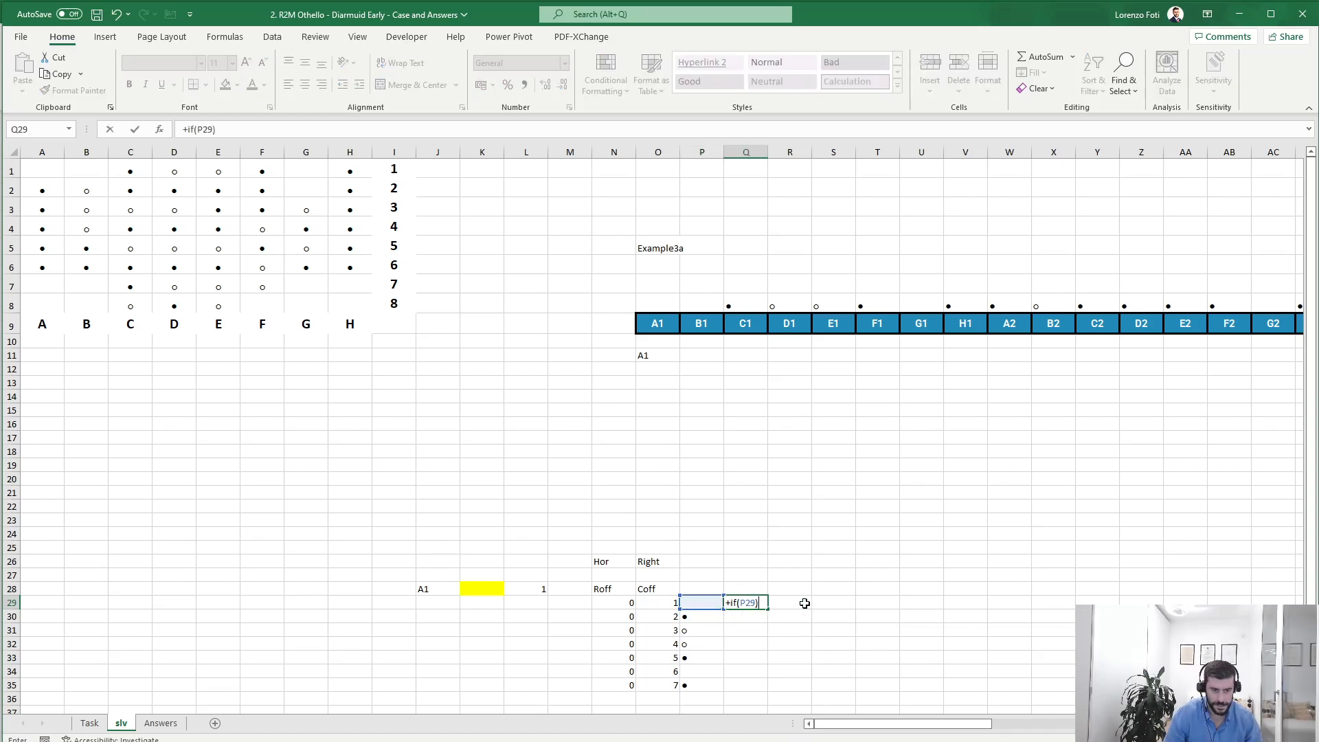
text(=black;1;0))
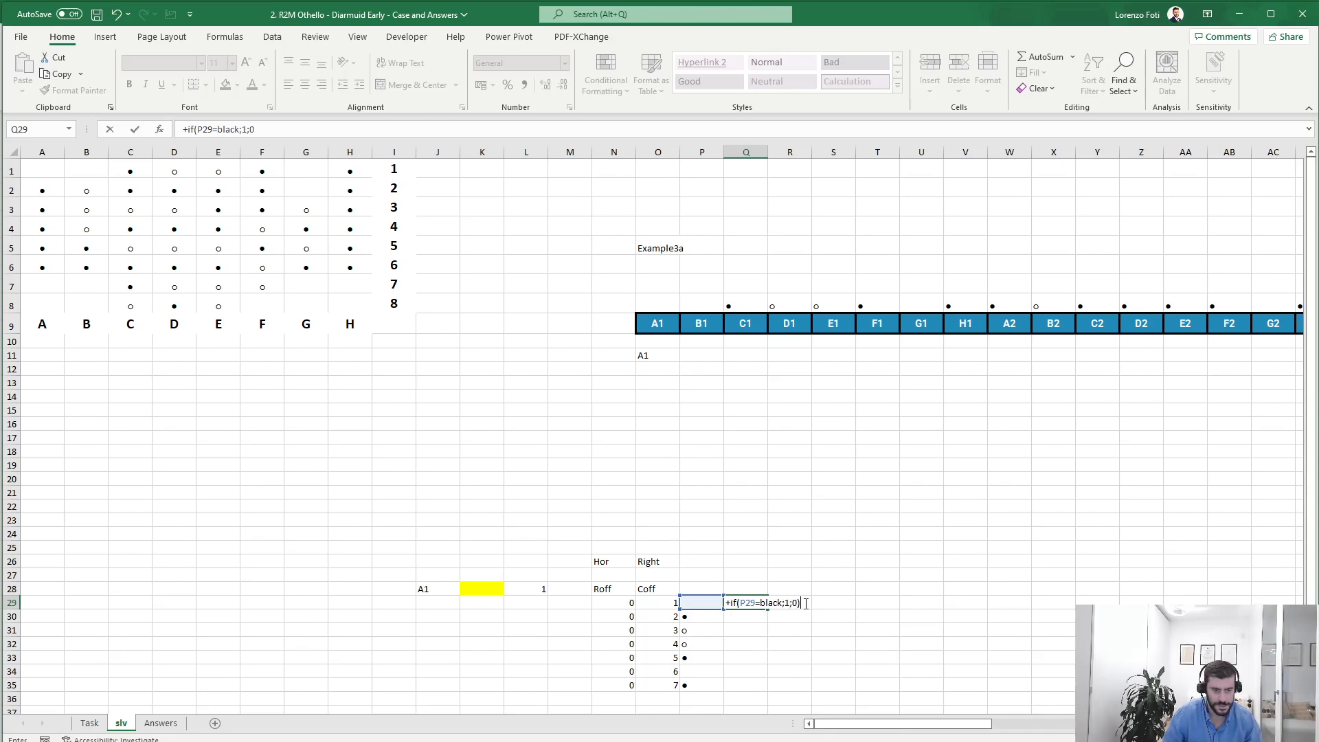
key(Return)
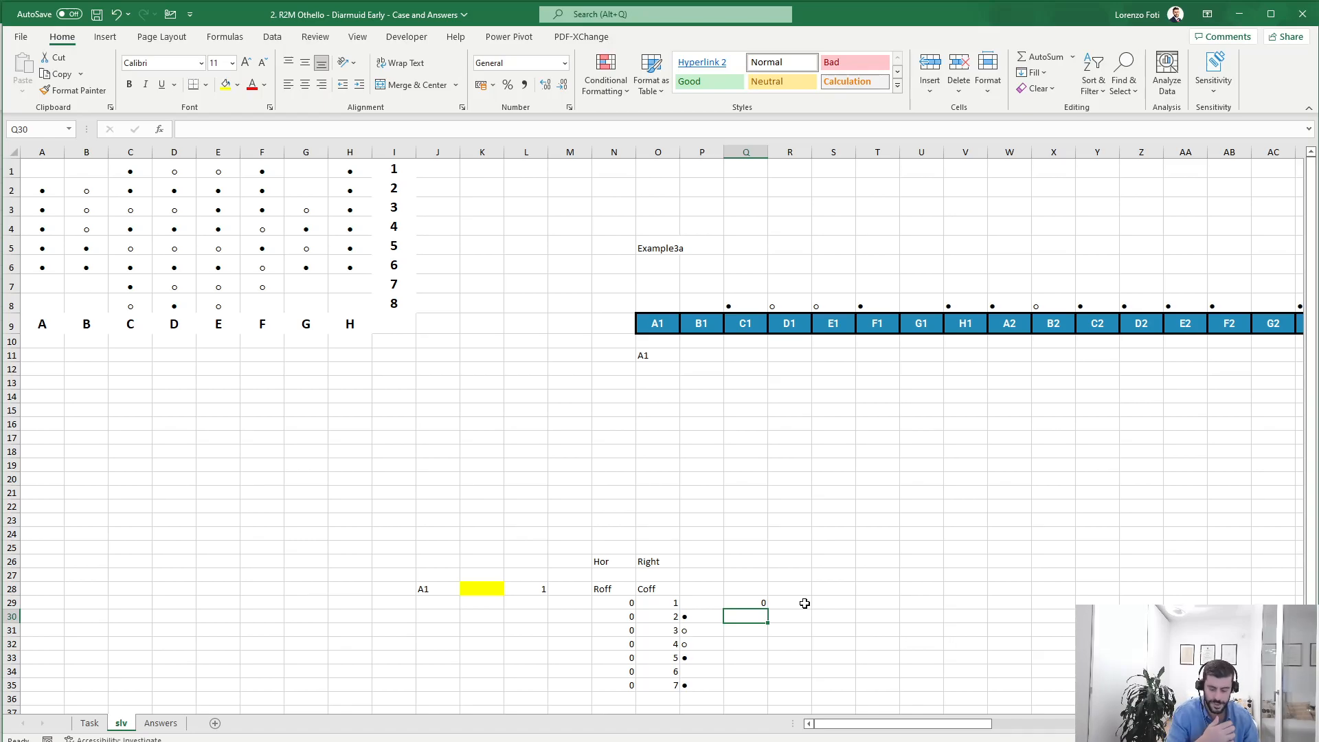
Start a running count of black pieces in Q30 with the formula =+Q29+IF(P30=black;1;0)
key(Up)
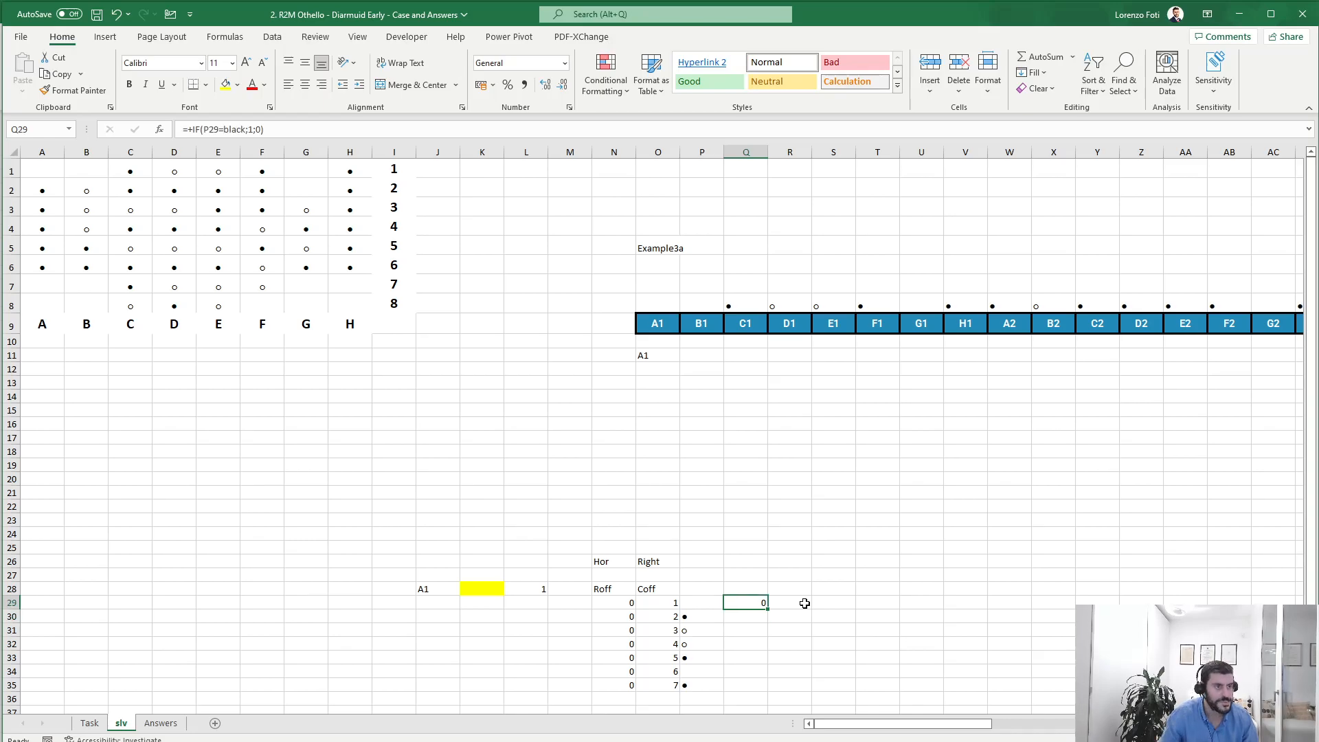
key(Down)
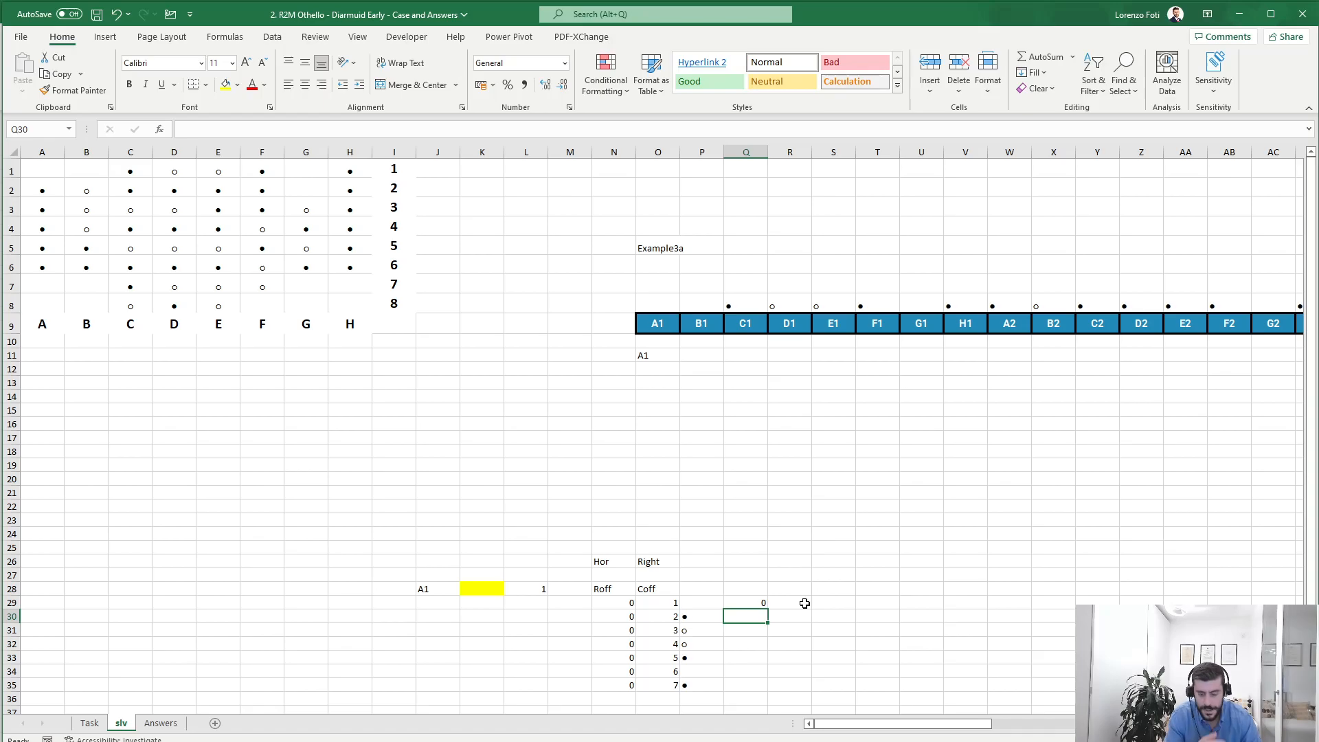
text(+)
key(Up)
text(+if()
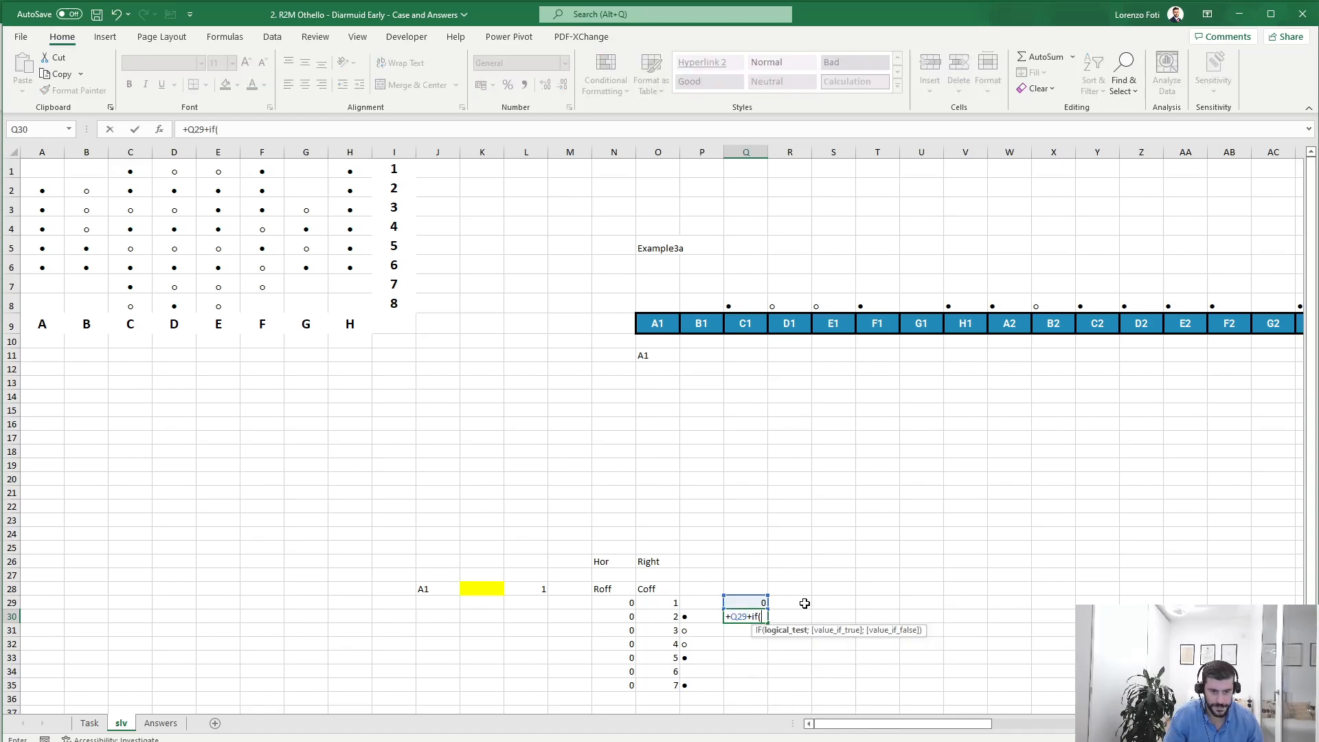
key(Left)
text(=black;1;=)
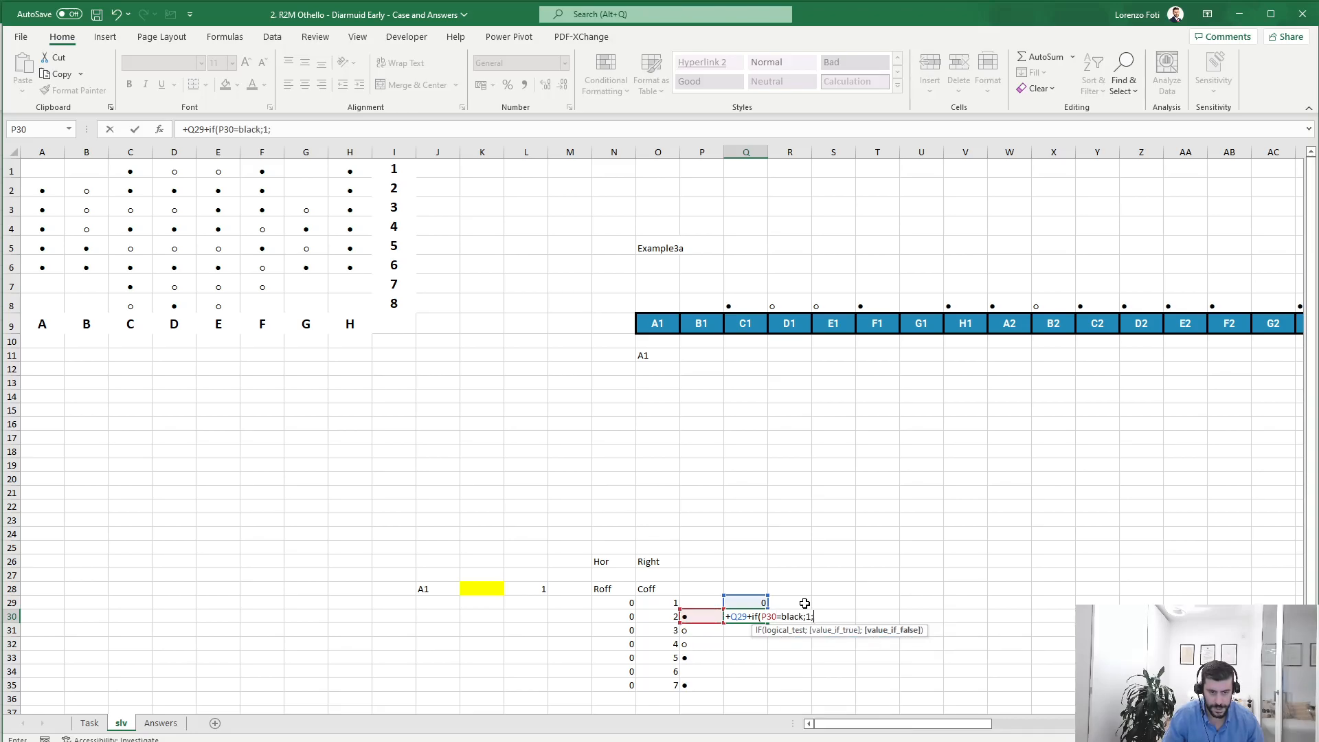
key(BackSpace)
text(0))
key(Return)
Copy the running count formula from Q30 down to Q35
key(Up)
key(ctrl+c)
key(Left)
key(ctrl+Down)
key(Right)
key(ctrl+shift+Up)
key(Return)
Examine the running count of black pieces row by row against the retrieved pieces in column P
key(Up)
key(Up)
key(Up)
key(Up)
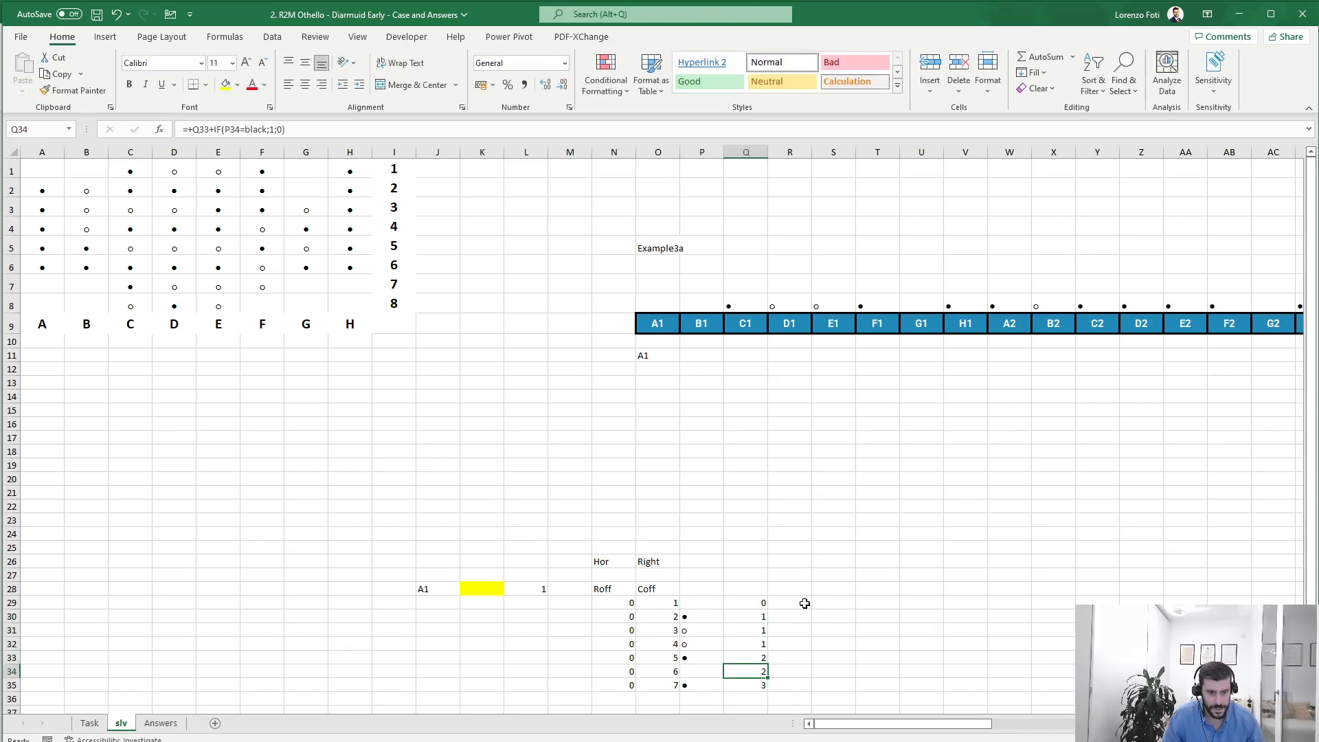
key(Up)
key(Up)
key(Down)
key(Down)
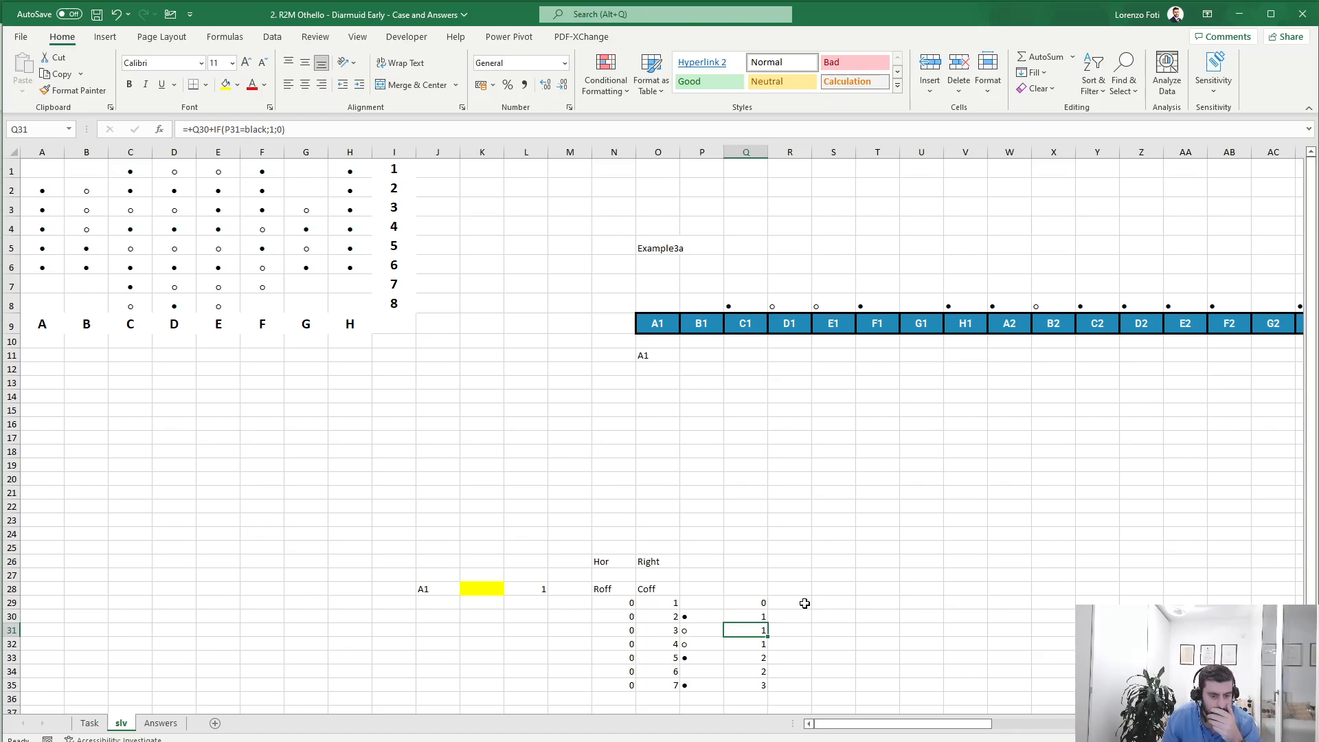
key(Up)
key(Down)
key(Down)
key(Down)
key(Up)
key(Up)
key(Up)
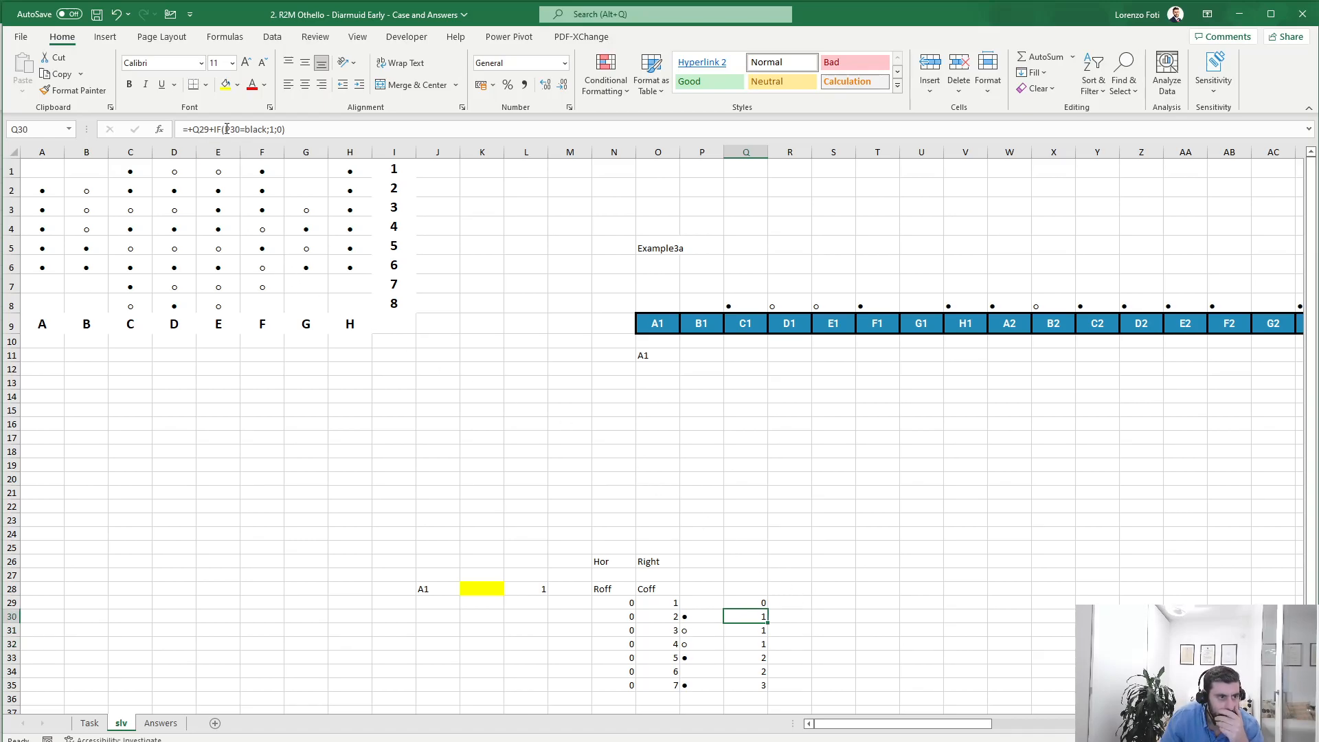
Require the previous square to be black too by changing Q30 to =+Q29+IF(AND(P30=black;P29=black);1;0)
click(257, 129)
text(and()
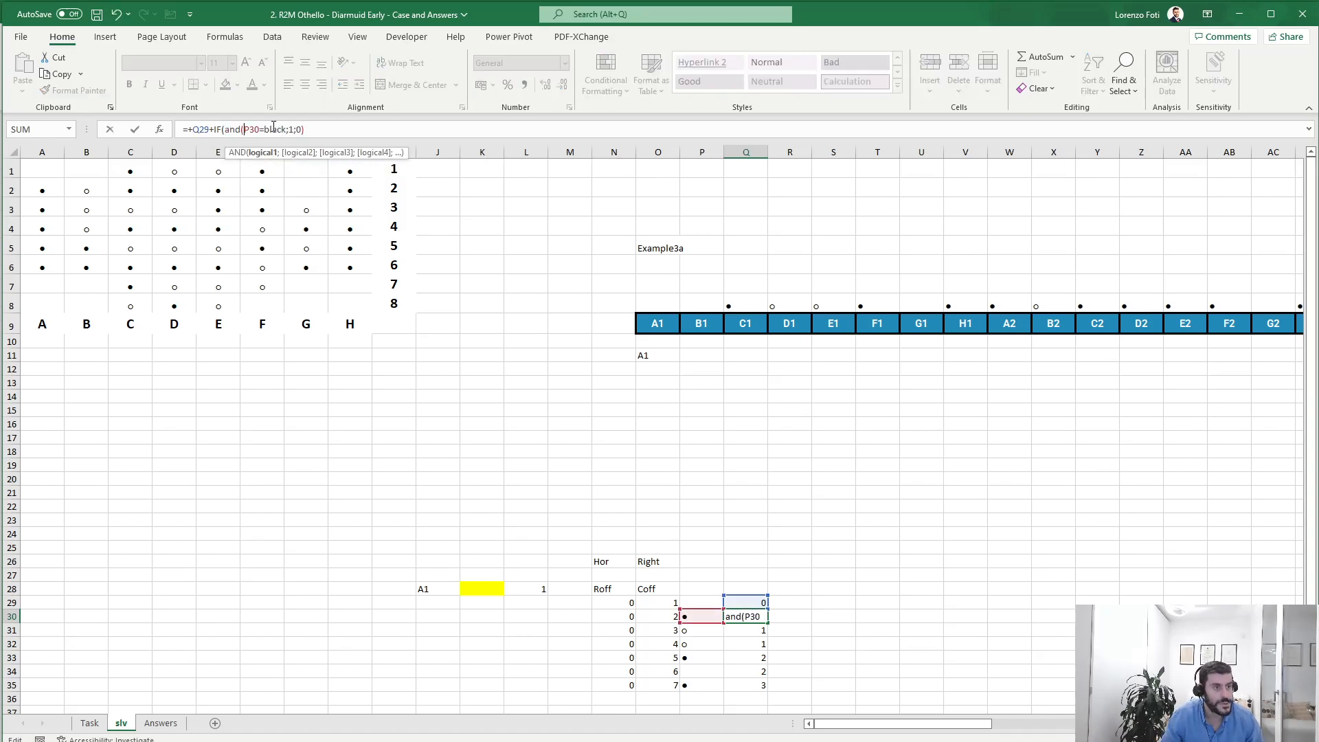
click(286, 129)
text(;)
click(709, 604)
text(=black;1;0))
key(Return)
Copy the revised consecutive-black formula from Q30 down to Q35 and review the copied rows
key(Up)
key(ctrl+c)
key(Down)
key(ctrl+shift+Down)
key(Return)
key(Up)
key(Up)
key(Down)
key(Down)
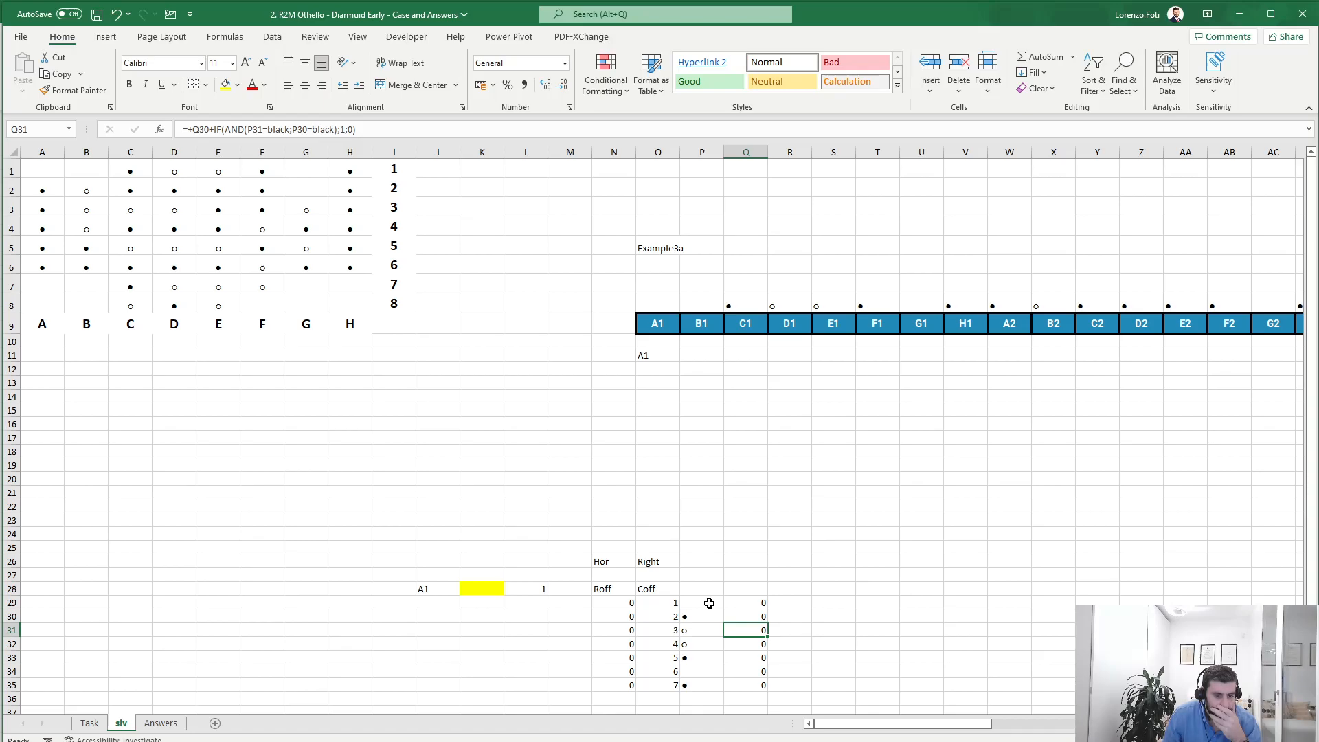
Remove the running total from Q30, leaving =+IF(AND(P30=black;P29=black);1;0)
key(Up)
key(Up)
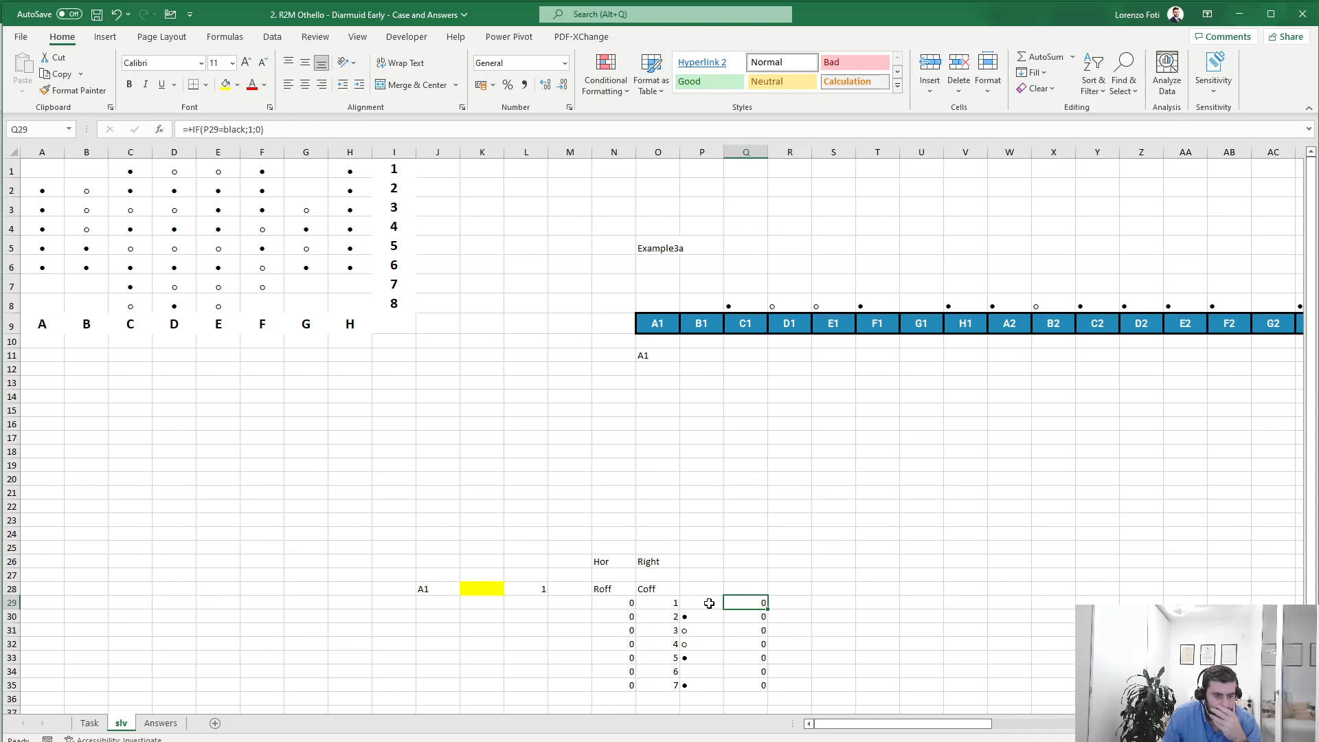
key(Down)
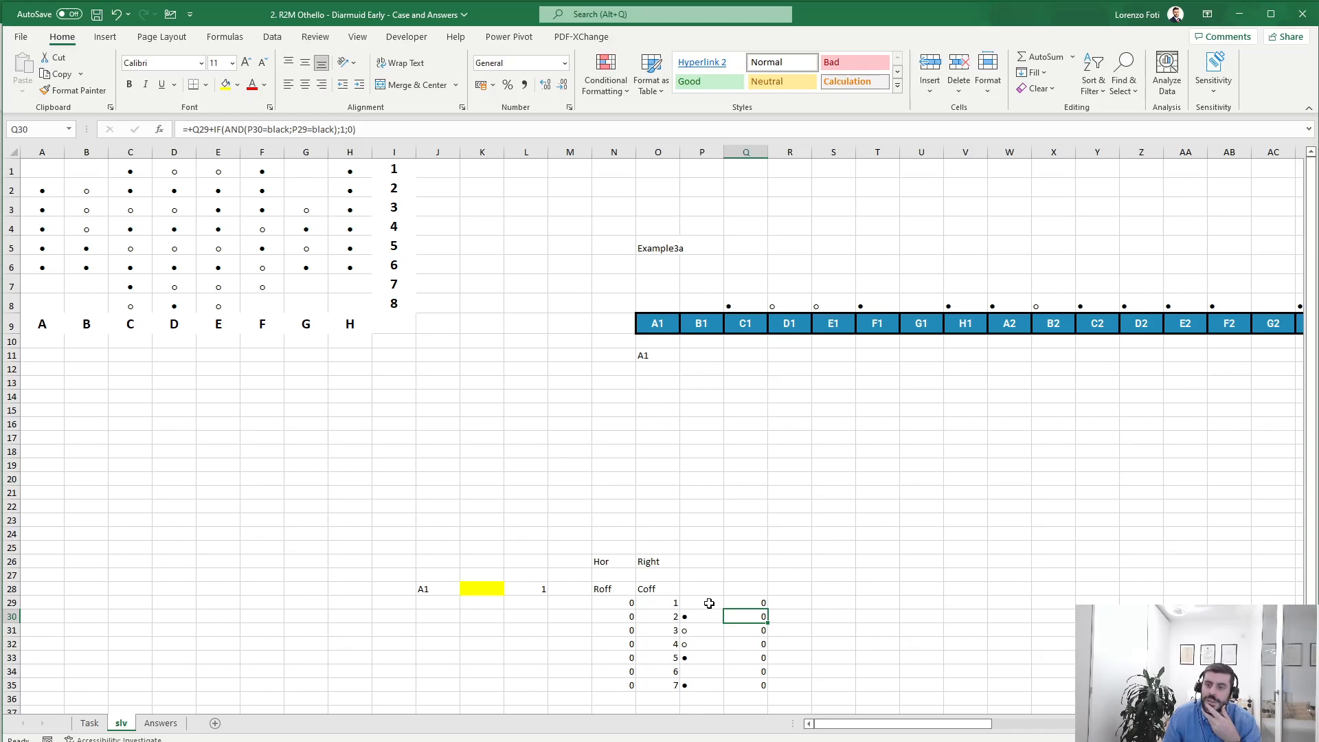
key(Up)
key(Down)
double_click(198, 130)
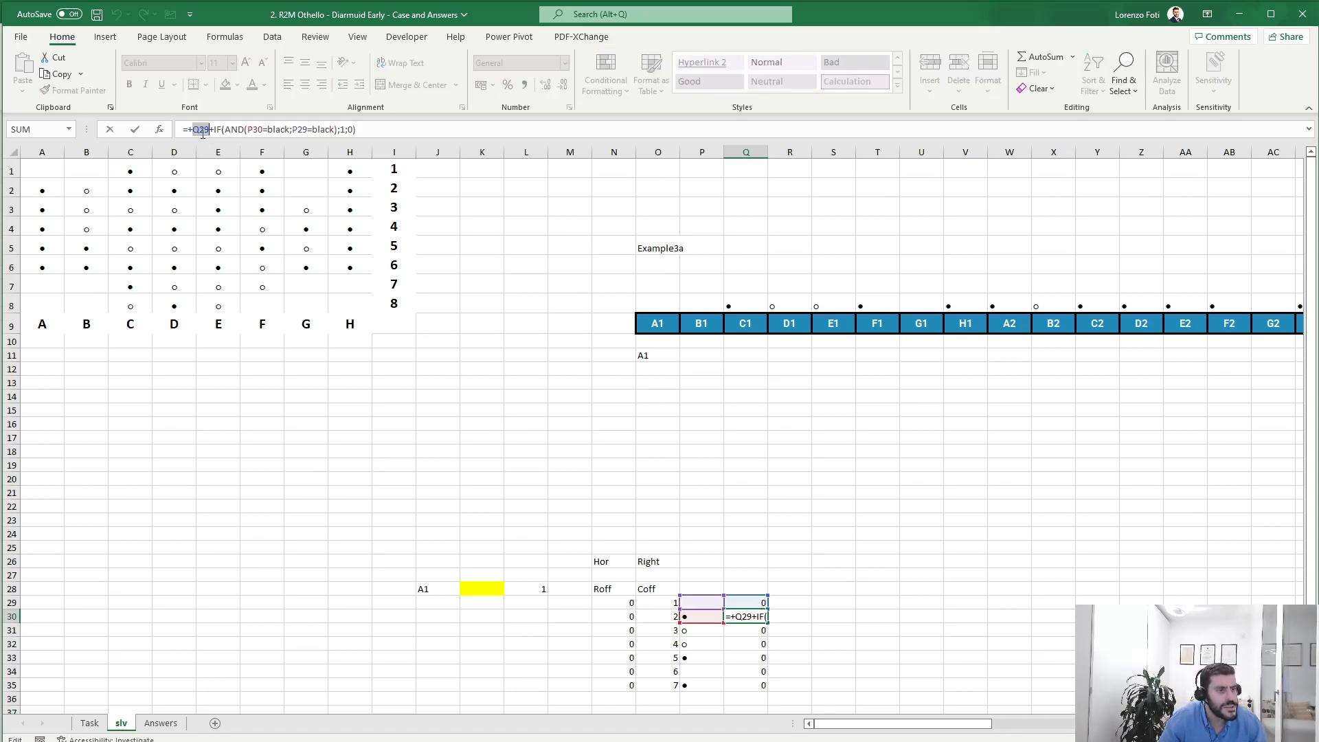
key(Return)
Copy the formula without the running total from Q30 down to Q35
key(Up)
key(ctrl+c)
key(Down)
key(ctrl+shift+Down)
key(Return)
key(Up)
key(Down)
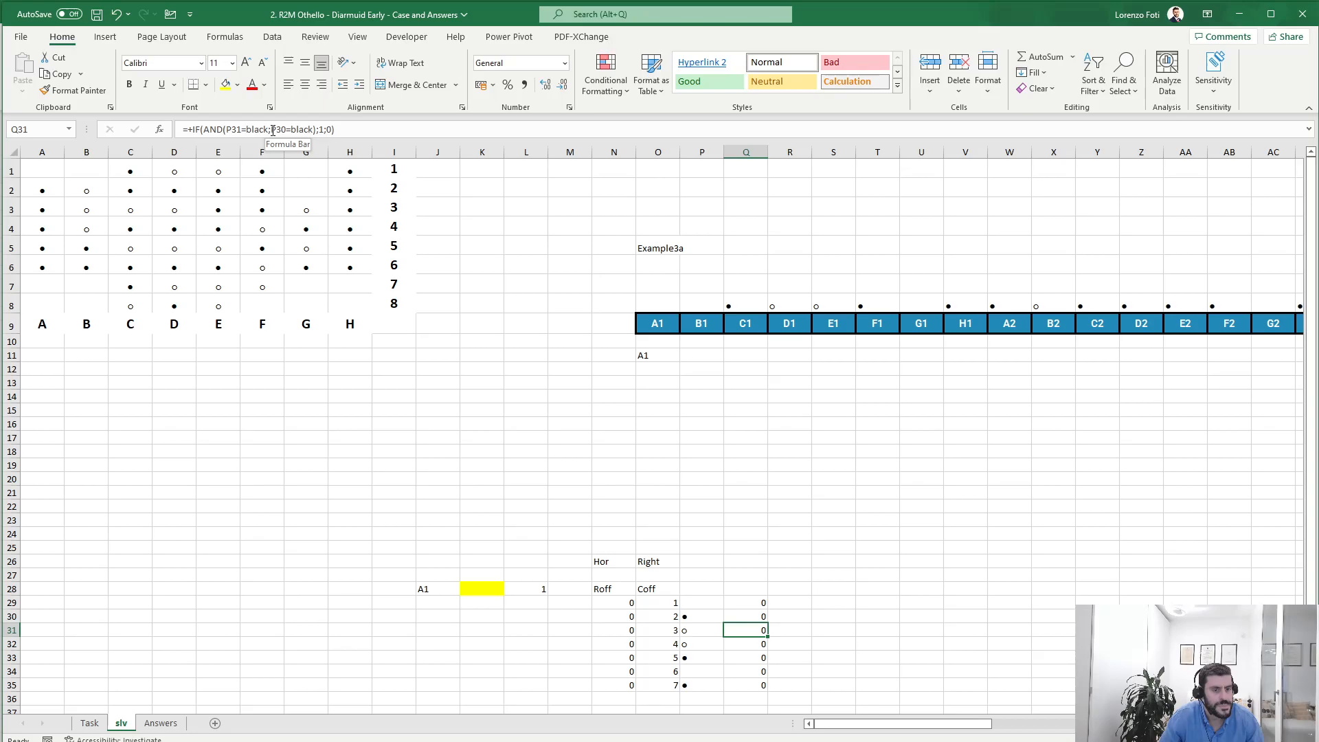
Rewrite Q30 as =+IFS(AND(P30=black;P29=black);1;AND(P29=black;P30=white);"C";TRUE;0)
click(754, 604)
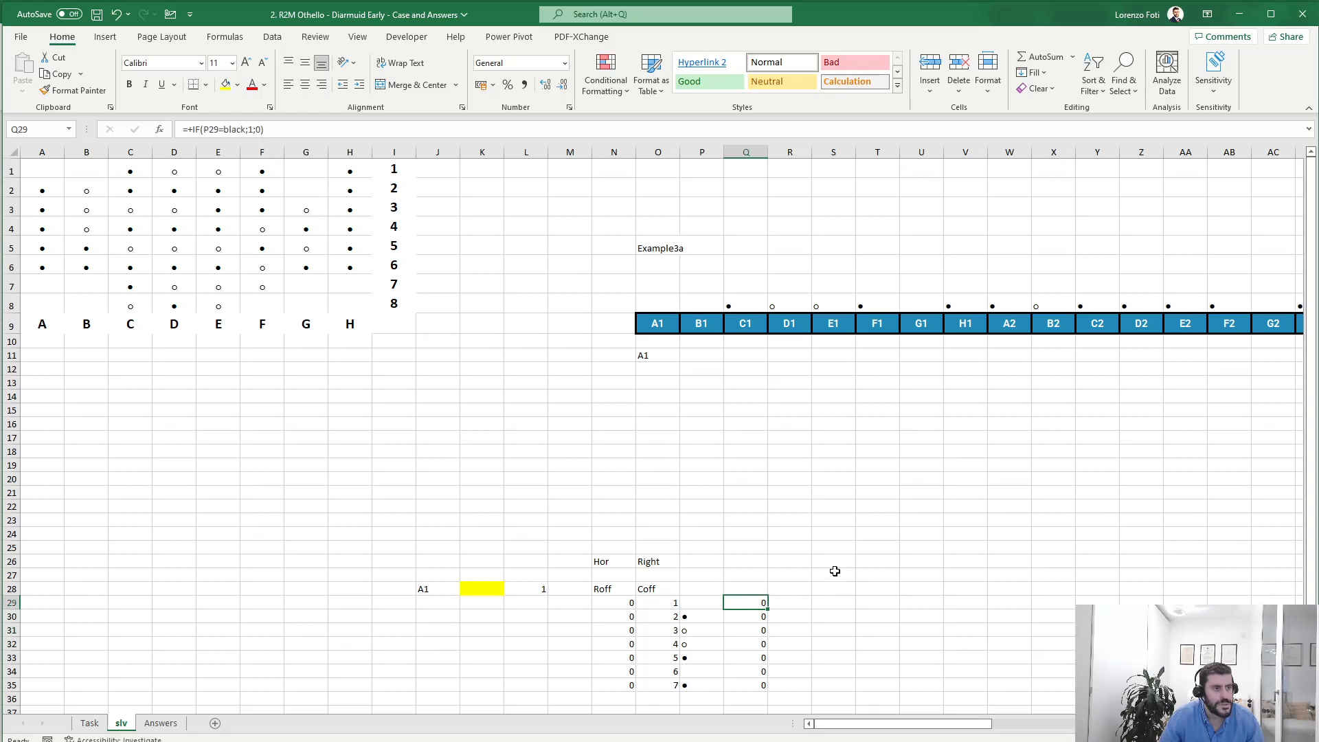
key(Down)
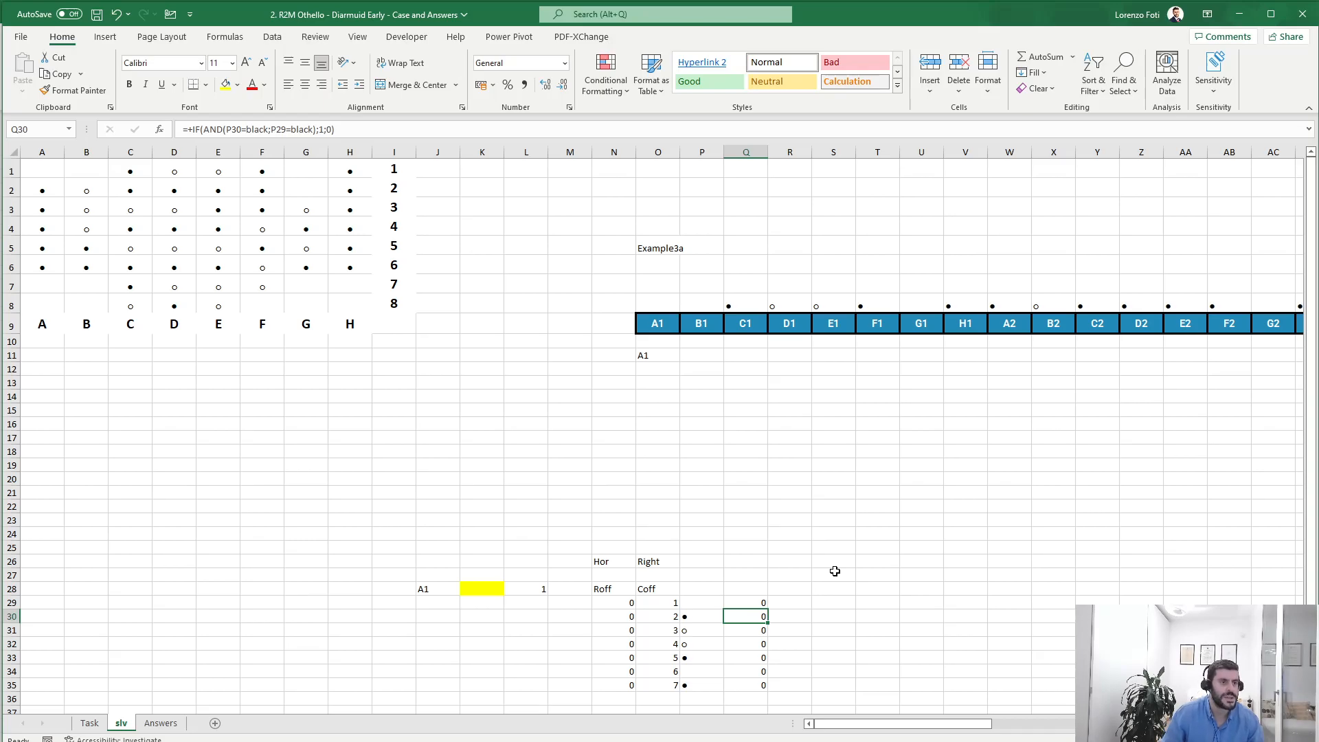
key(Up)
key(Down)
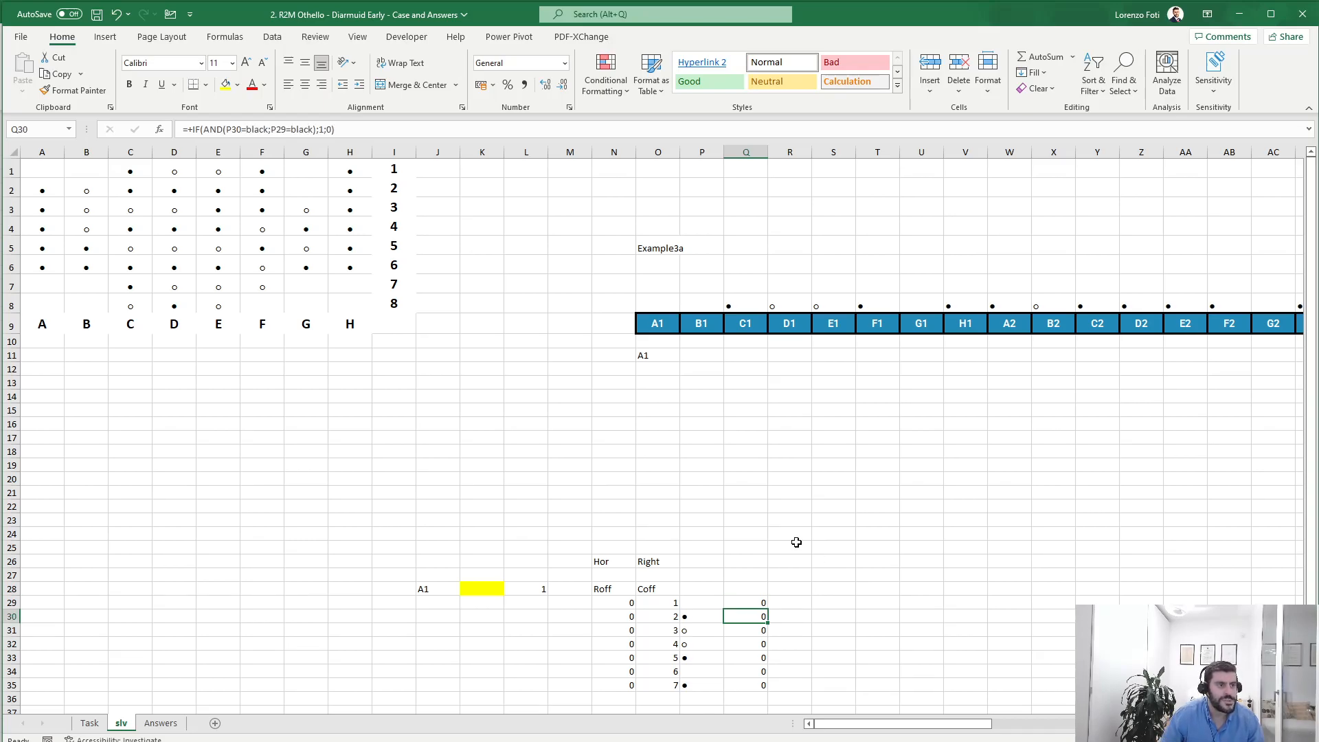
click(199, 130)
text(s)
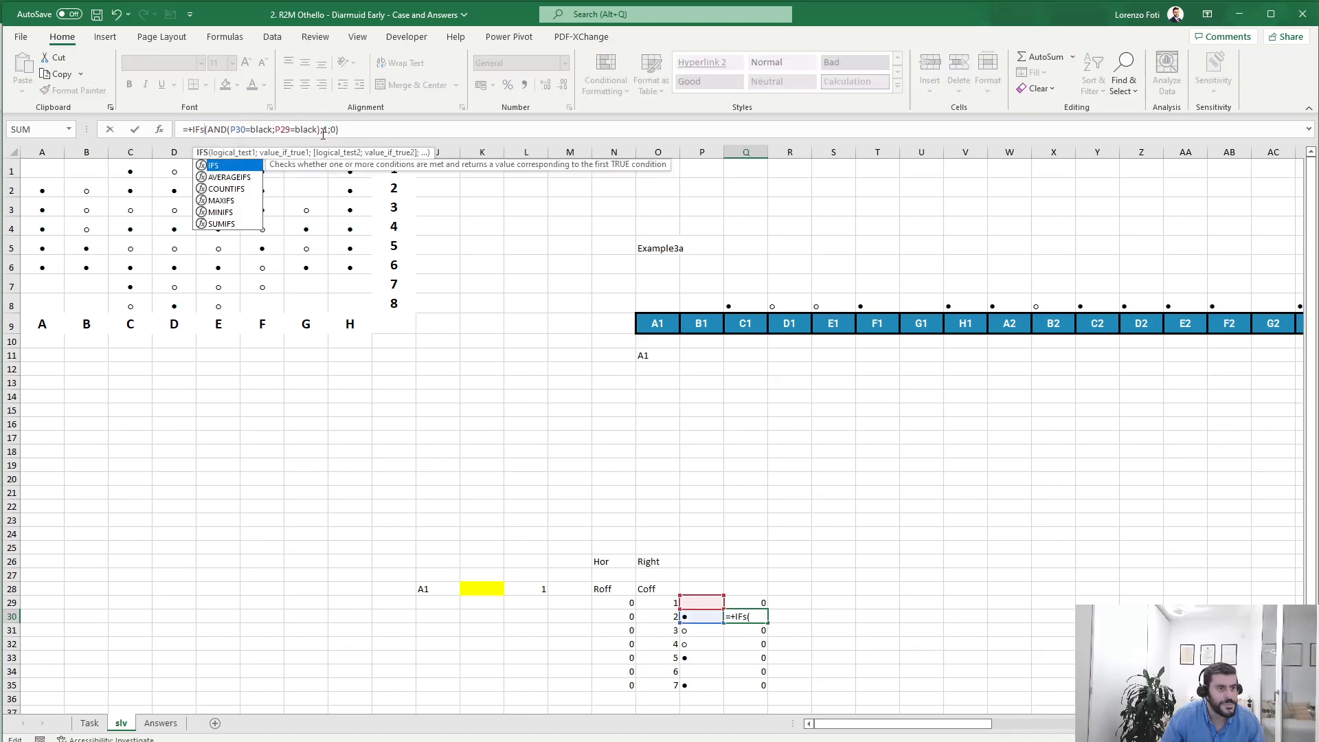
click(334, 130)
click(334, 129)
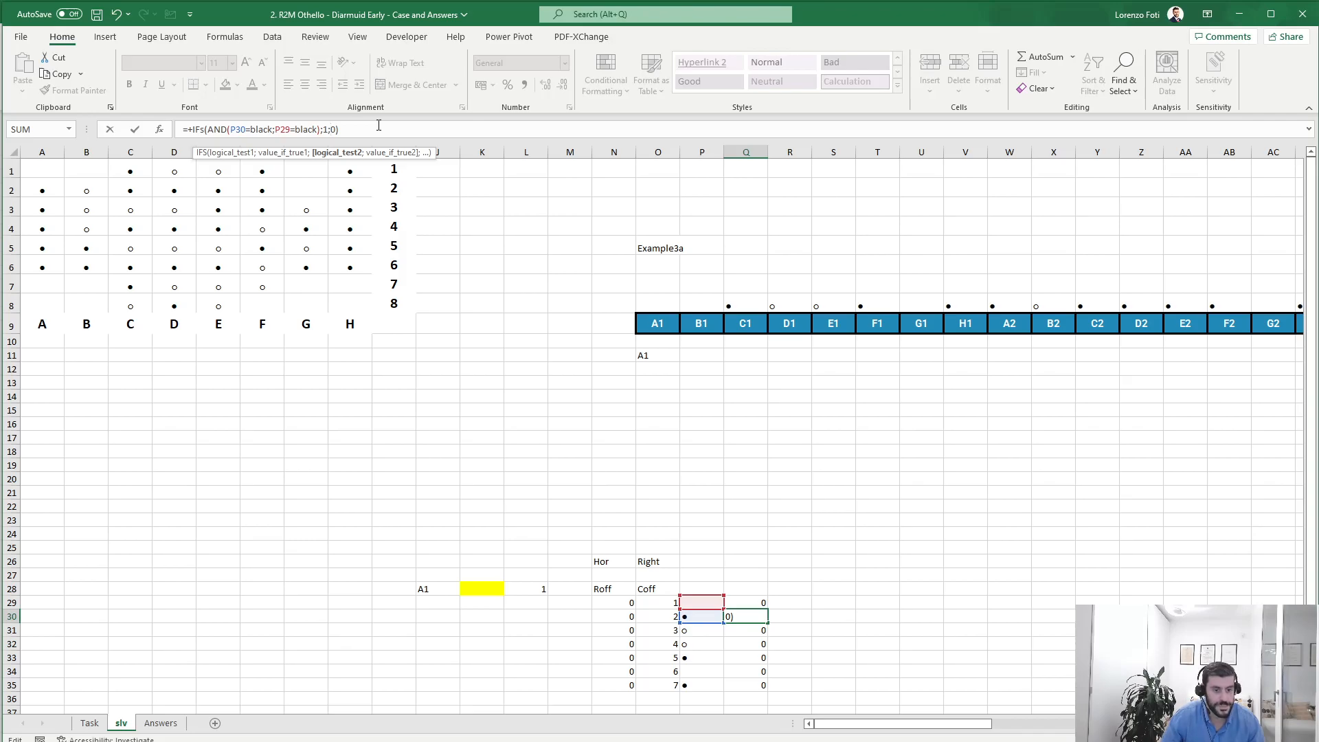
text(and()
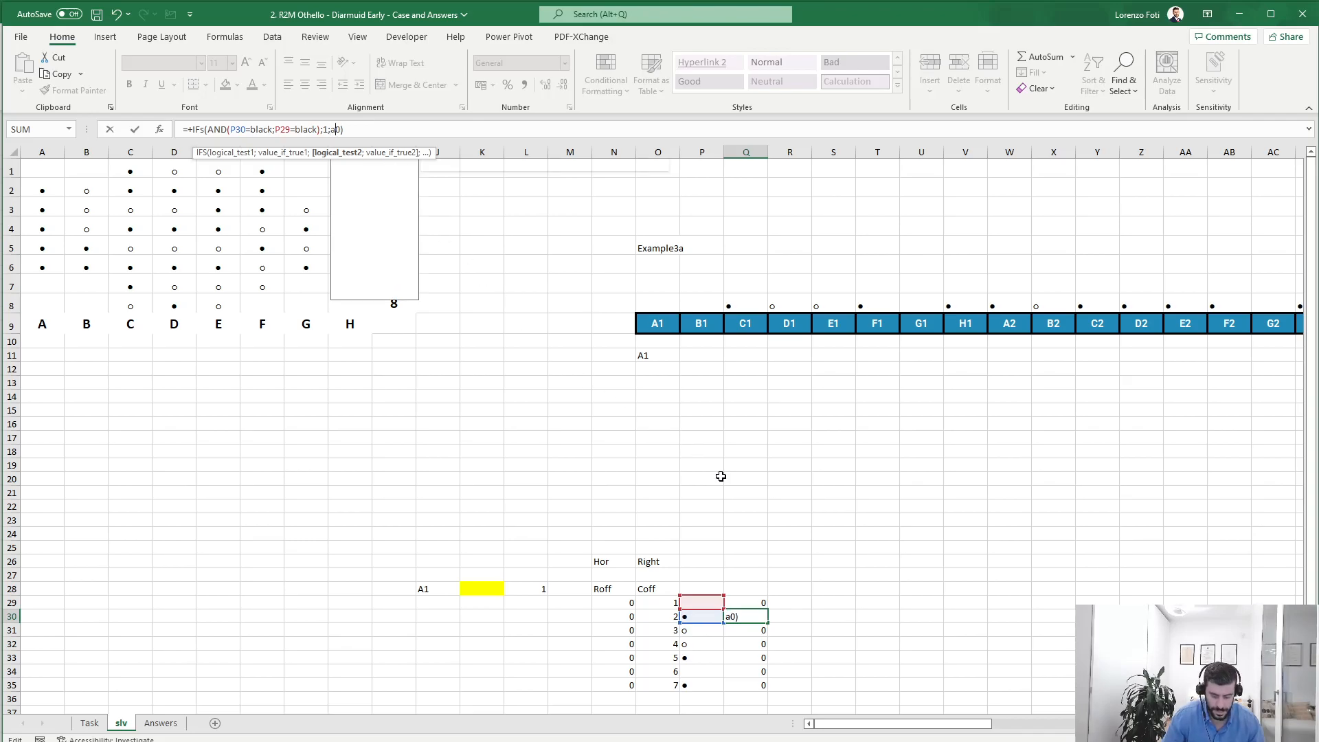
click(705, 602)
text(=black;)
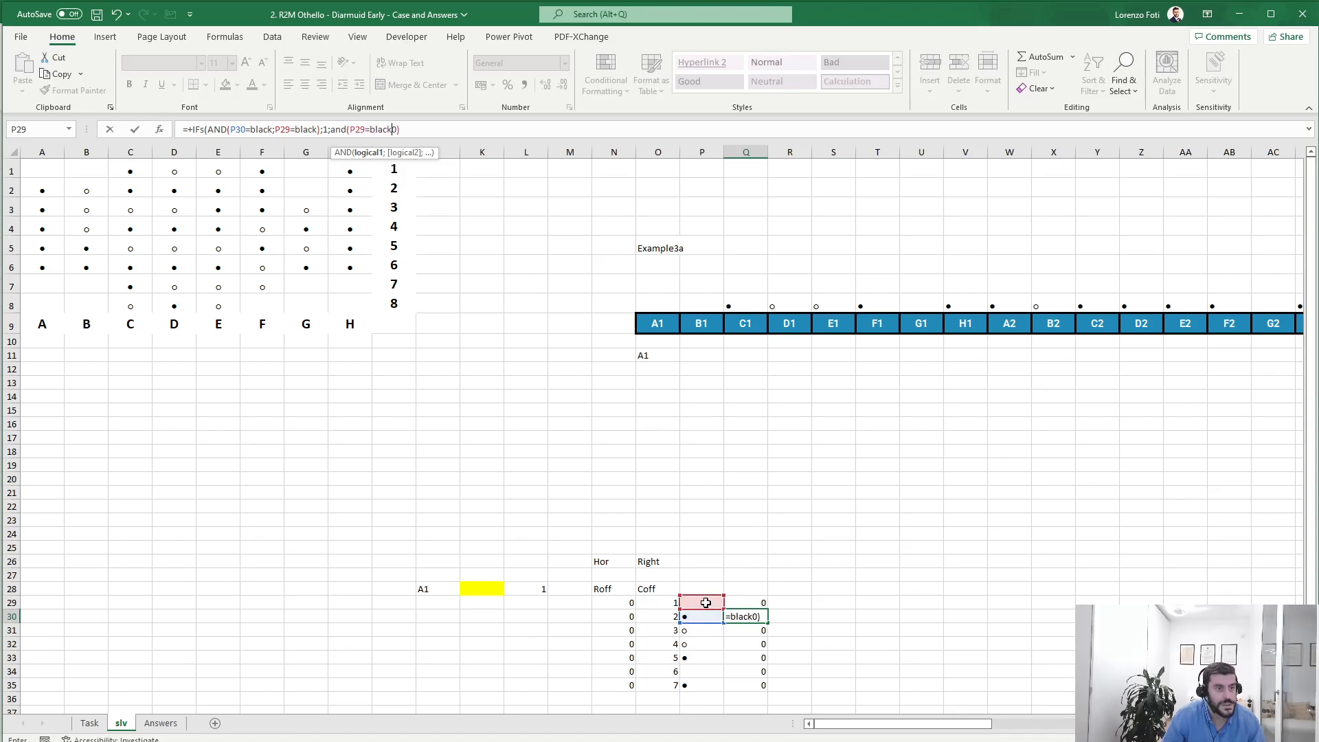
click(701, 617)
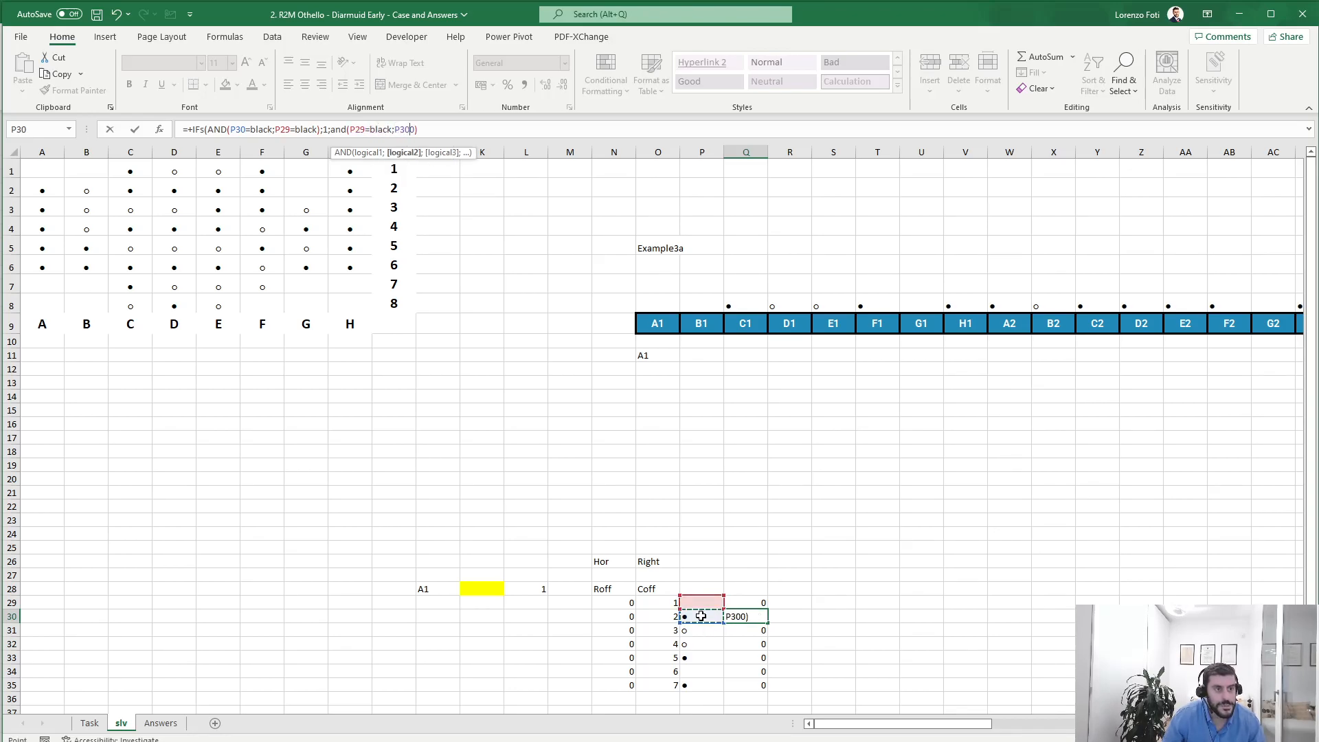
text(=white);")
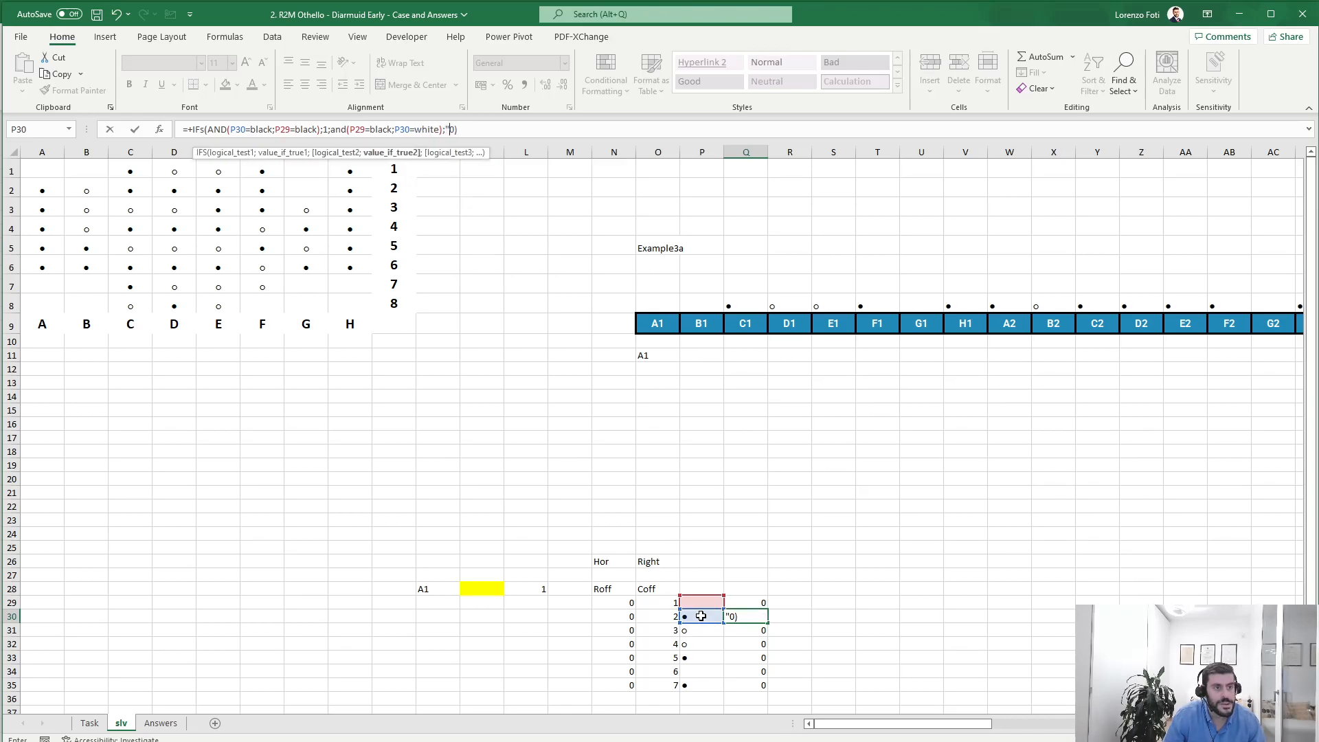
text(C";true;)
key(Return)
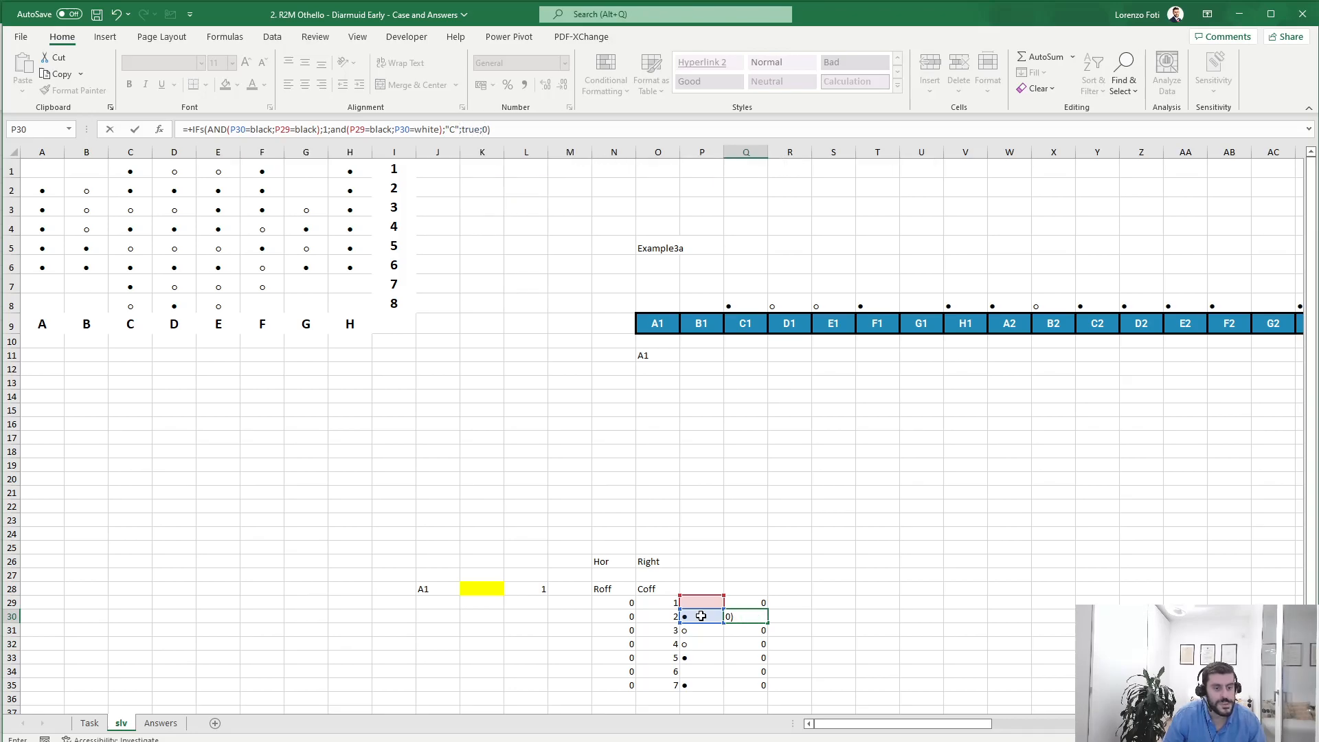
Copy the IFS formula from Q30 down to Q35 and go through the copied rows
key(Up)
key(ctrl+c)
key(Down)
key(ctrl+shift+Down)
key(ctrl+v)
key(Escape)
key(Up)
key(Up)
key(Up)
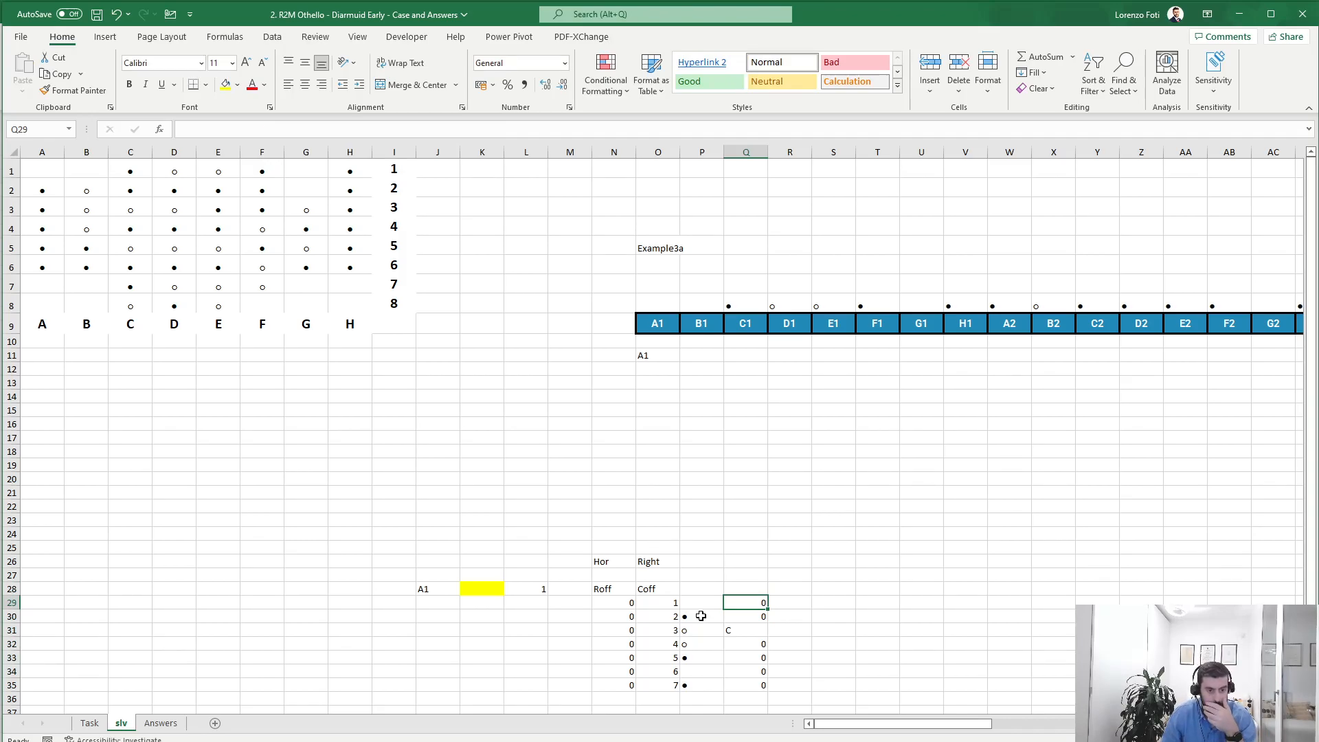
key(Down)
key(Down)
key(Down)
Add the condition Q30=1 to the AND test that returns "C" in Q31's IFS formula
click(706, 598)
click(763, 603)
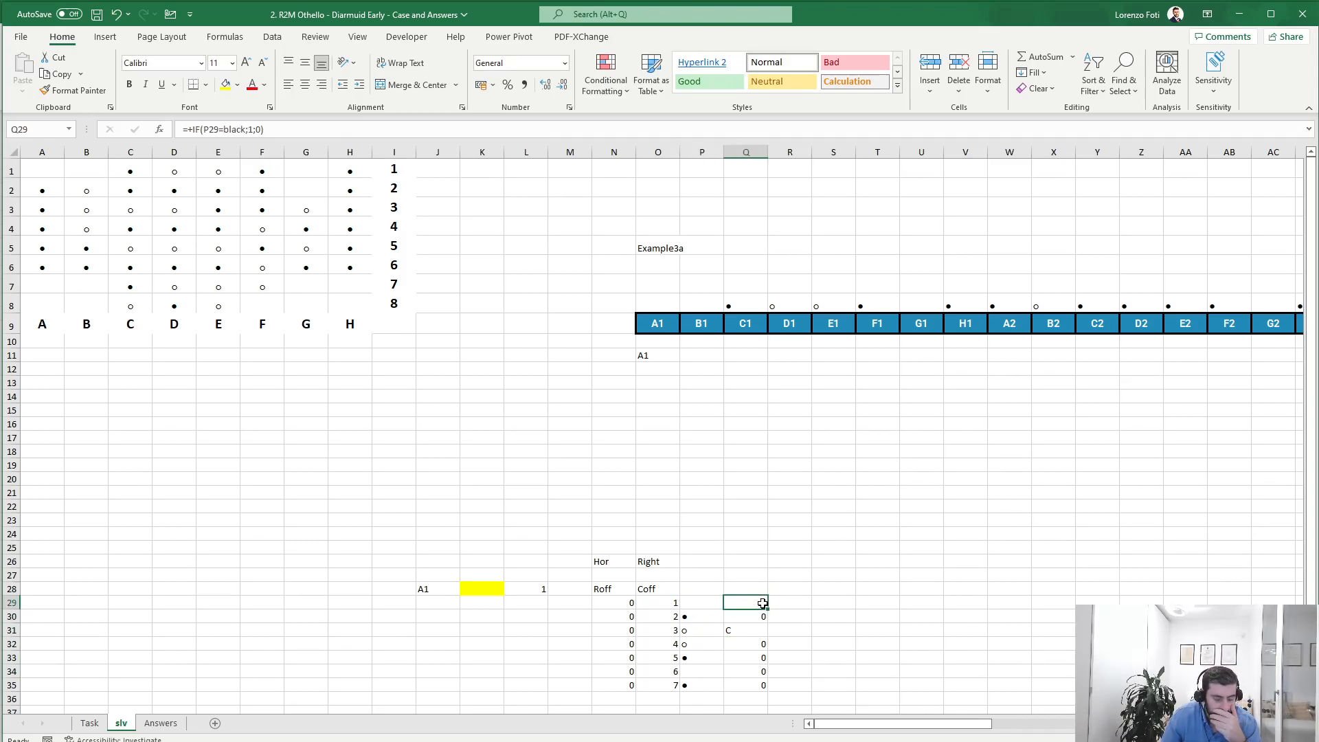
click(758, 627)
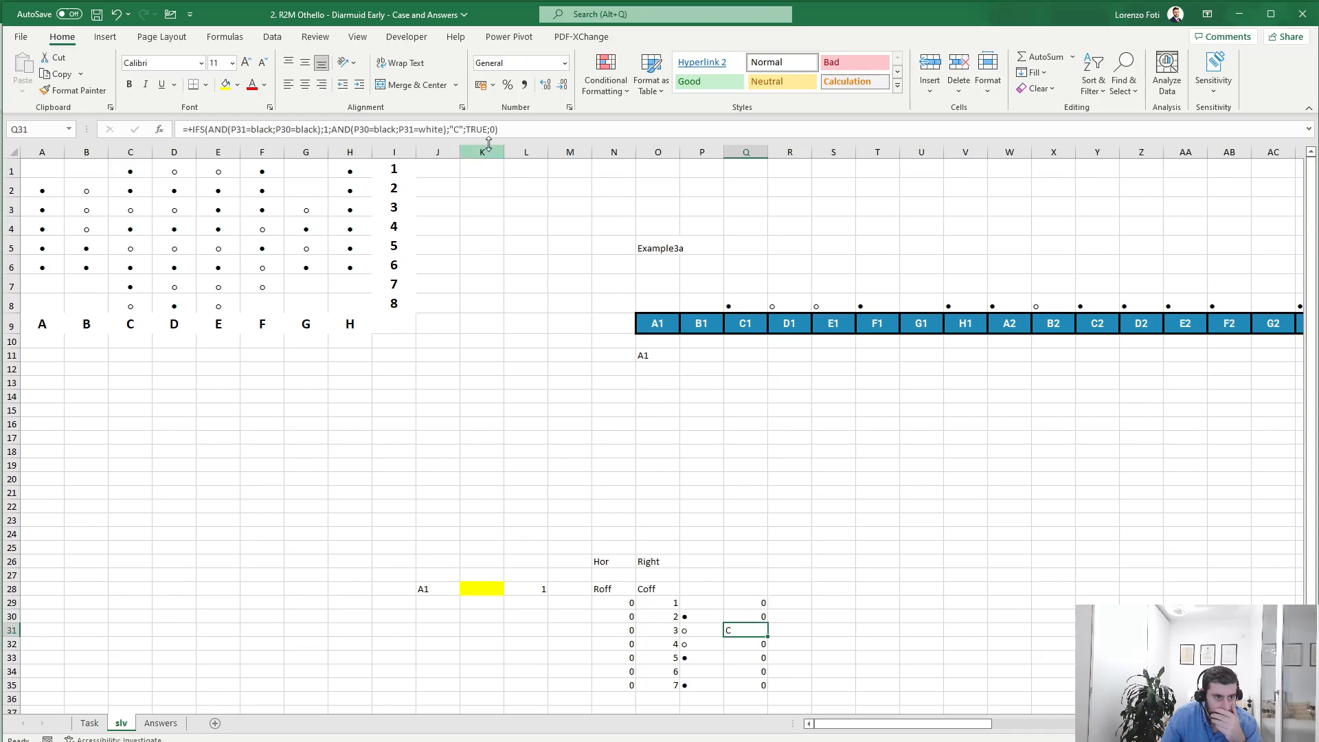
click(443, 129)
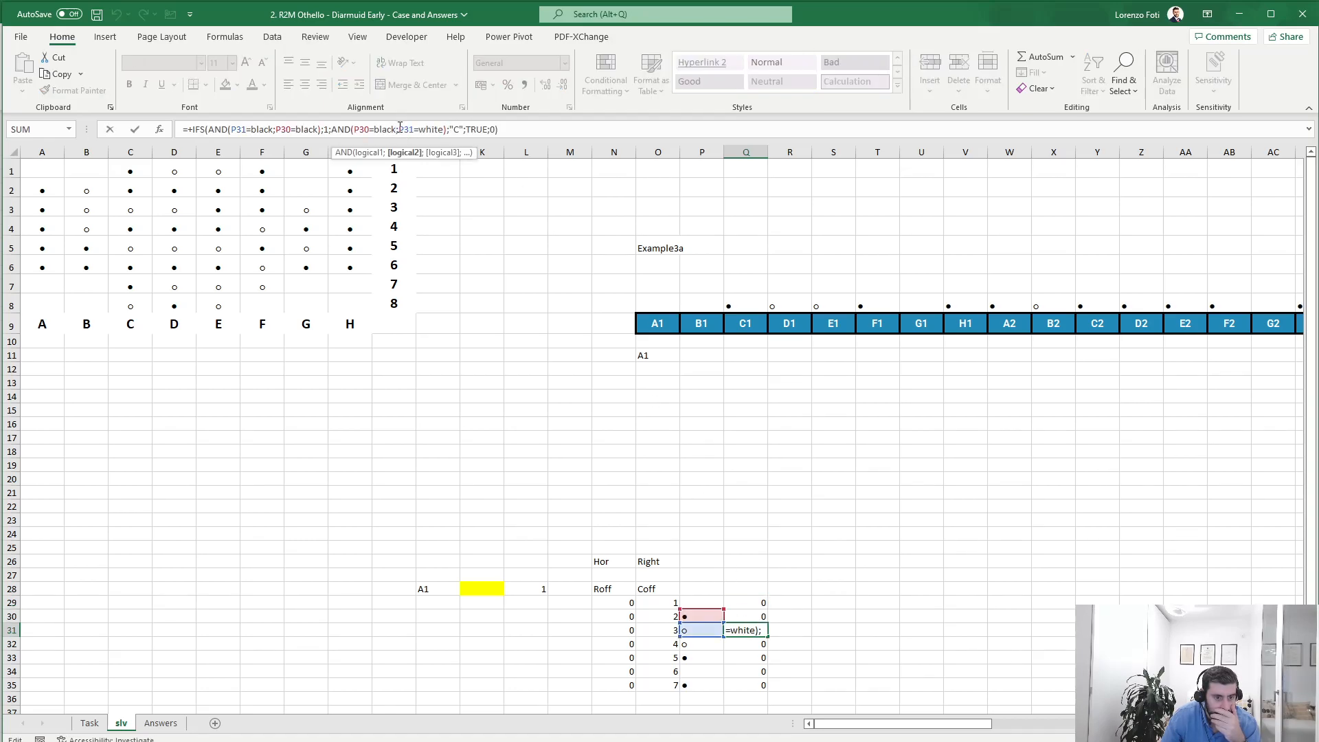
click(750, 614)
text(=1;)
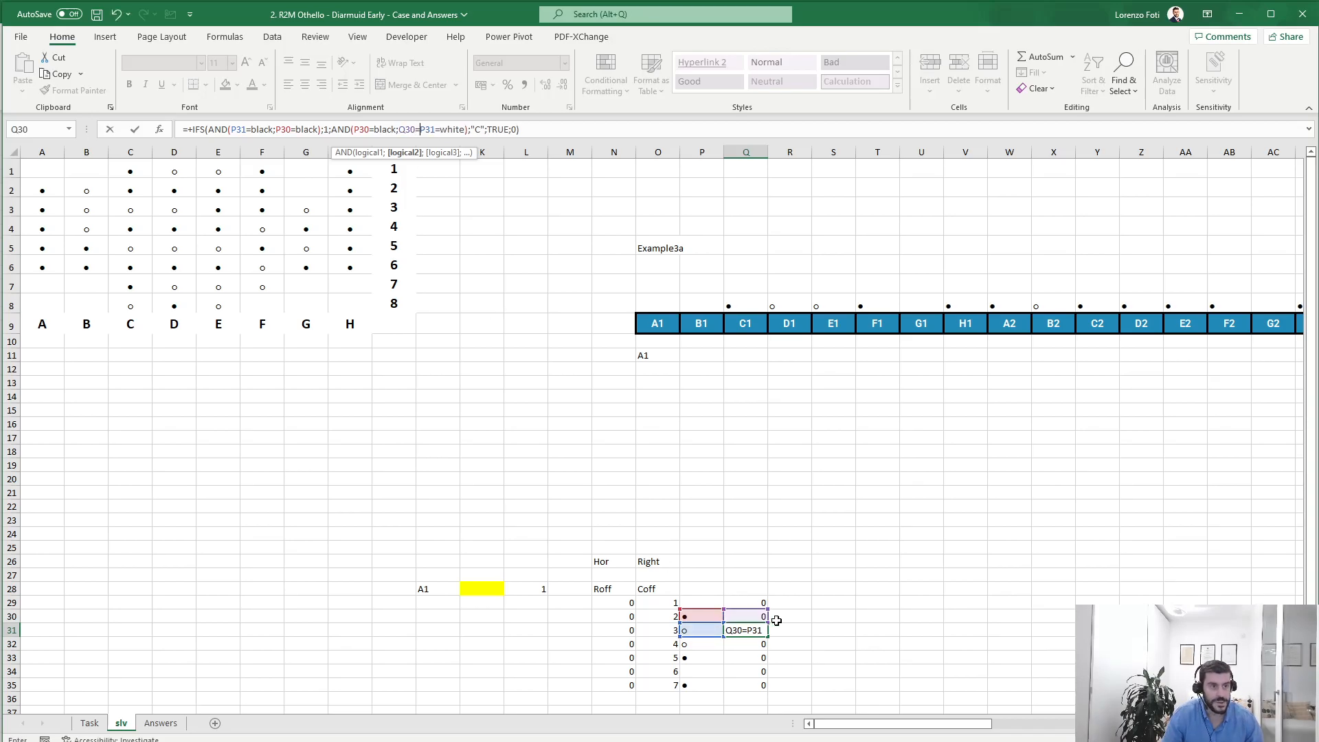
key(ctrl+Return)
Copy the extended IFS formula from Q31 across Q30:Q35
key(ctrl+c)
key(Up)
key(ctrl+shift+Down)
key(Return)
Enter =+NOT(ISERROR(MATCH("C";Q29:Q35;0))) in Q37 to test whether the block contains a "C"
key(Down)
key(Down)
key(Down)
key(Down)
key(Down)
key(Down)
key(Down)
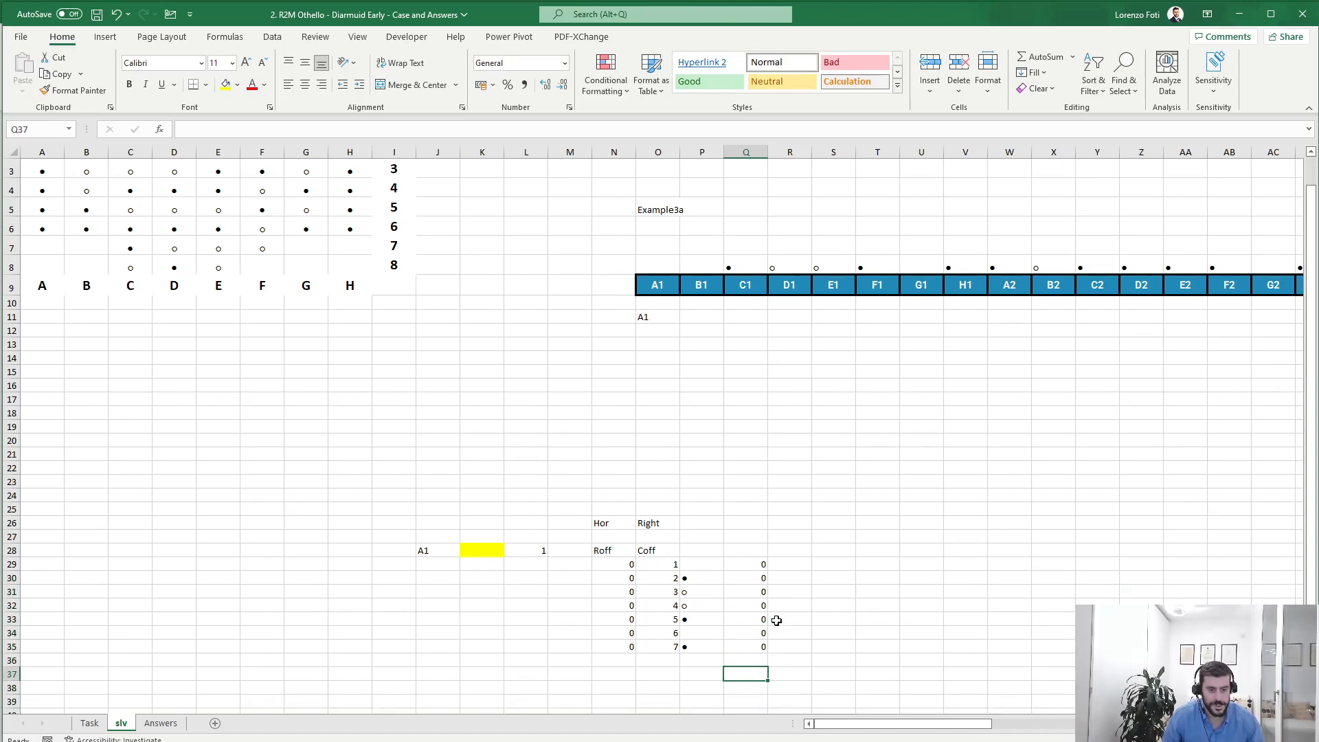
text(+)
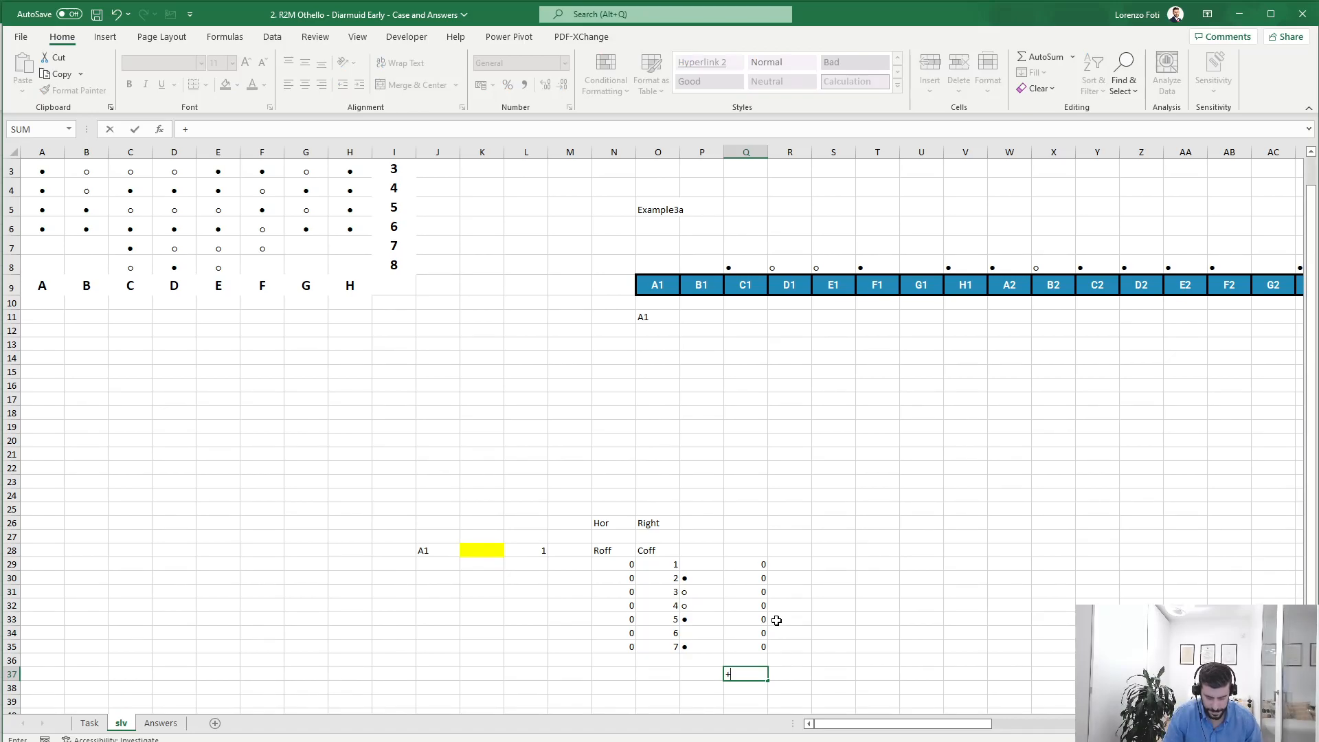
text(not(ISERROR()
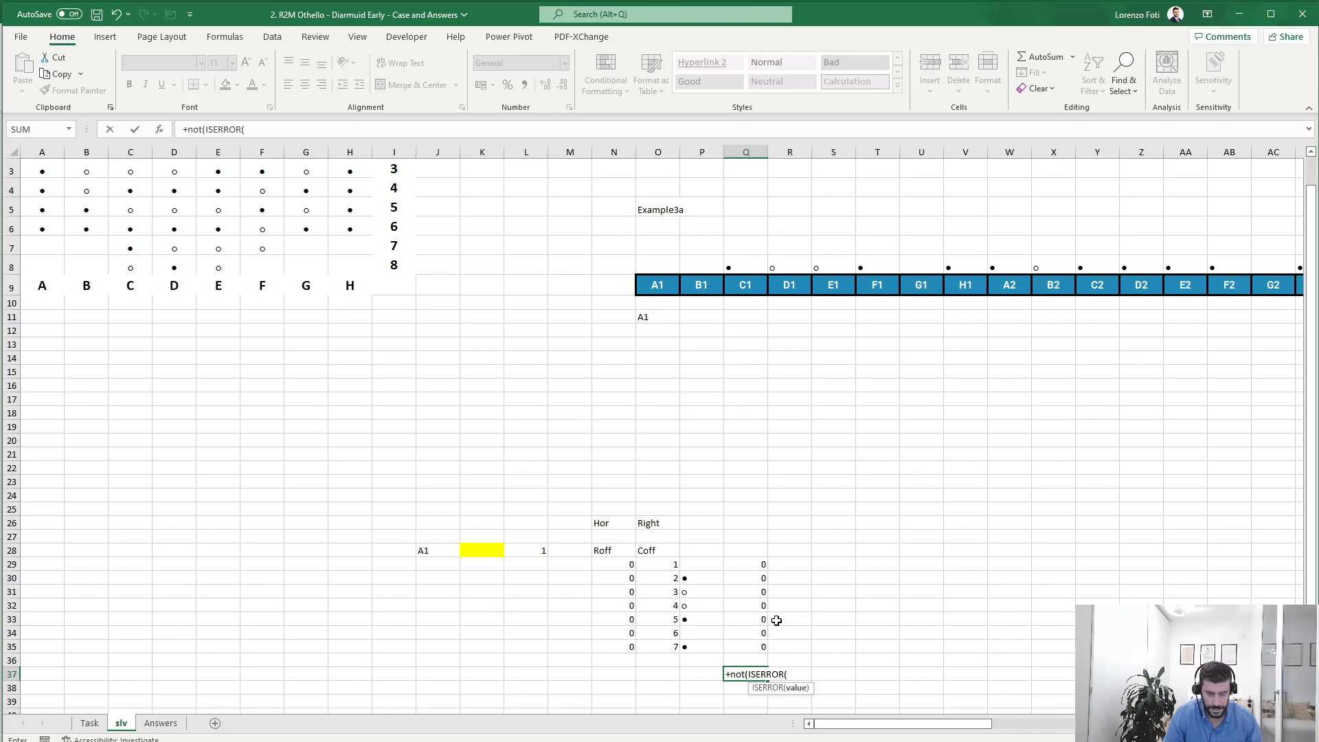
text(mat)
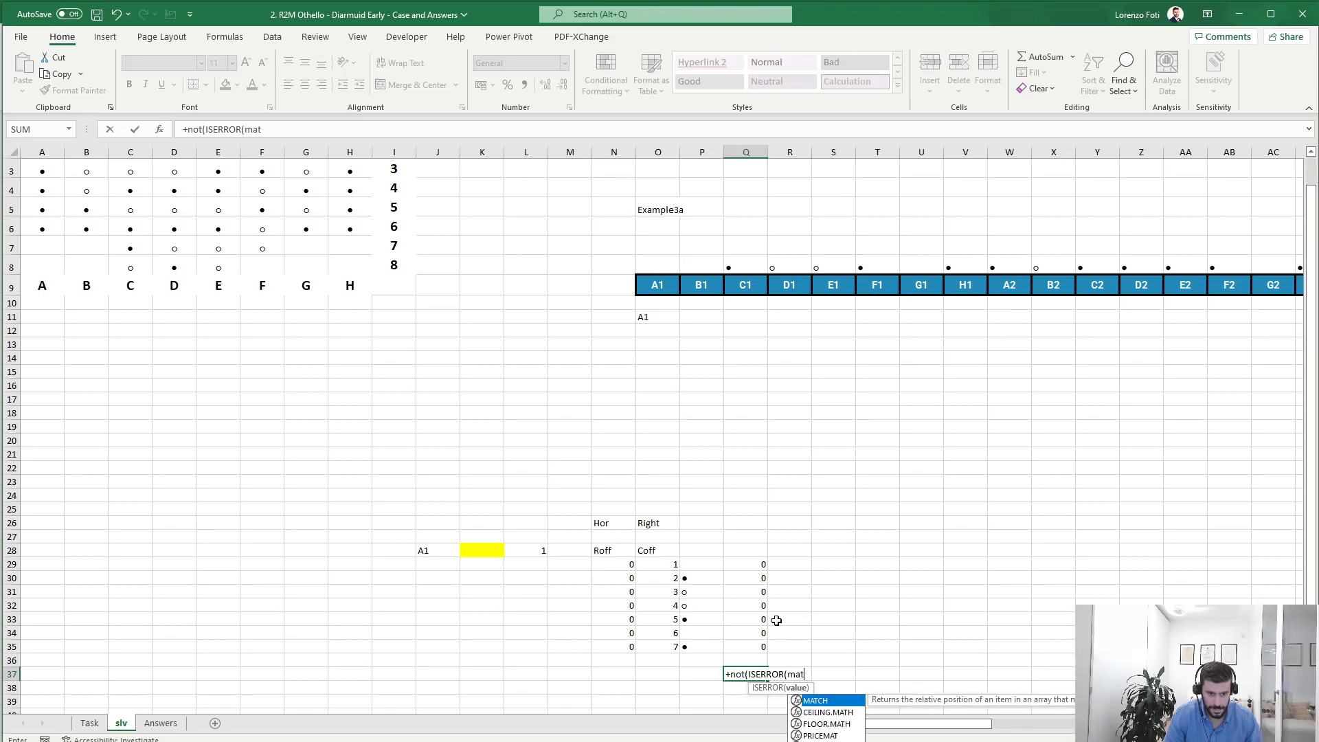
text(ch("C";)
key(ctrl+Up)
key(ctrl+Up)
key(ctrl+shift+Down)
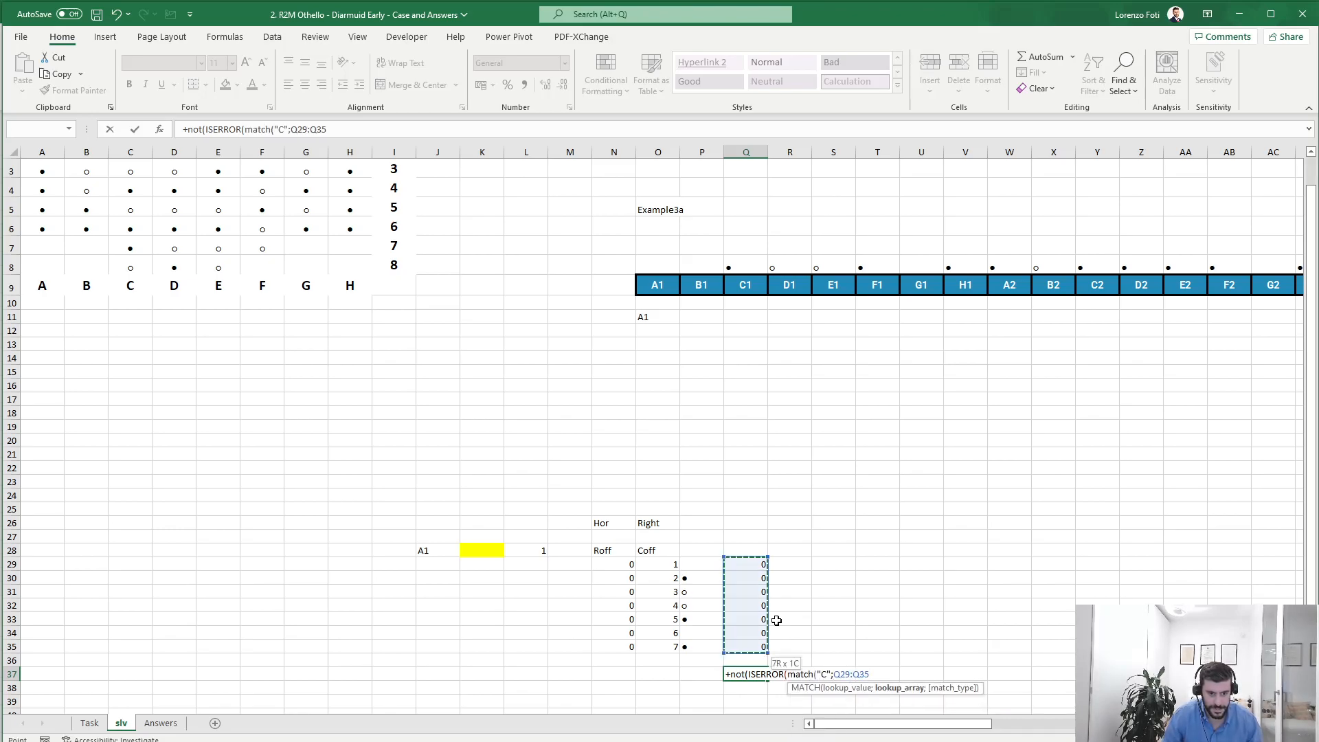
text(;0)))
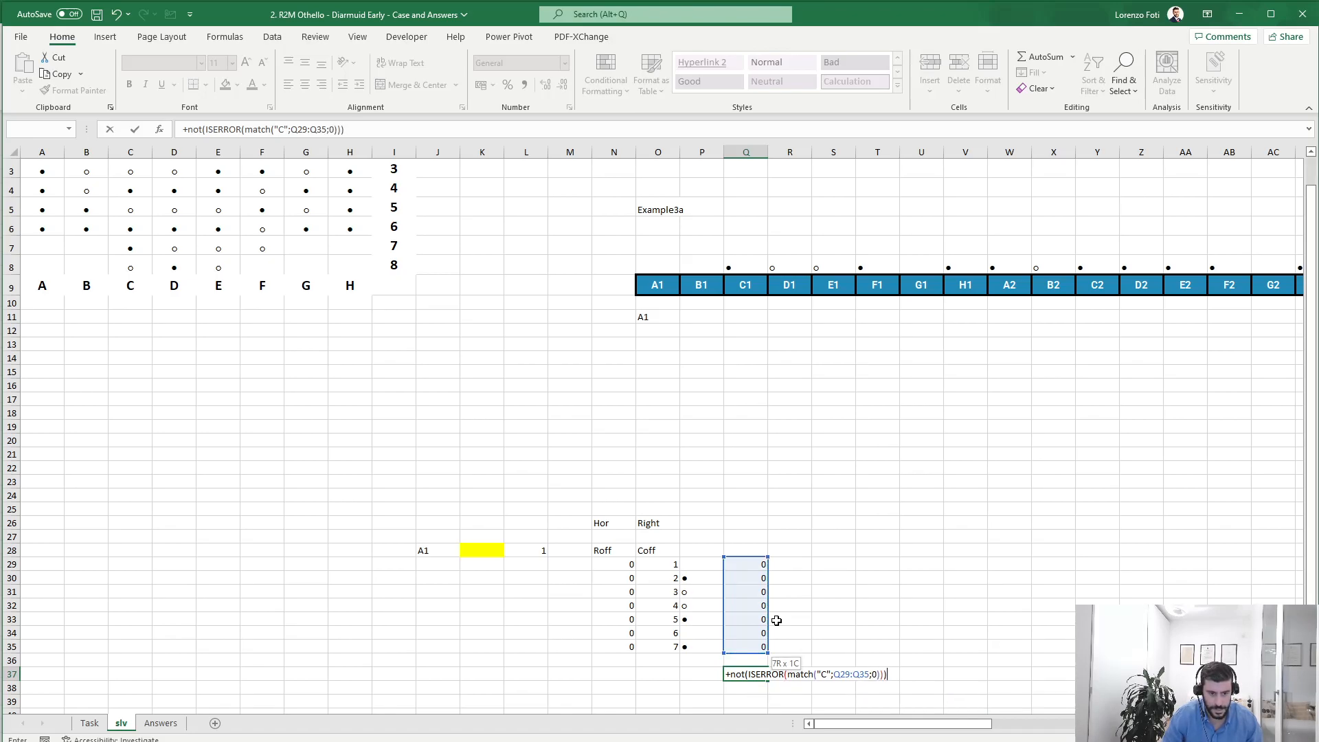
key(ctrl+Return)
Convert the Q37 test to a number by changing it to =--NOT(ISERROR(MATCH("C";Q29:Q35;0)))
click(211, 130)
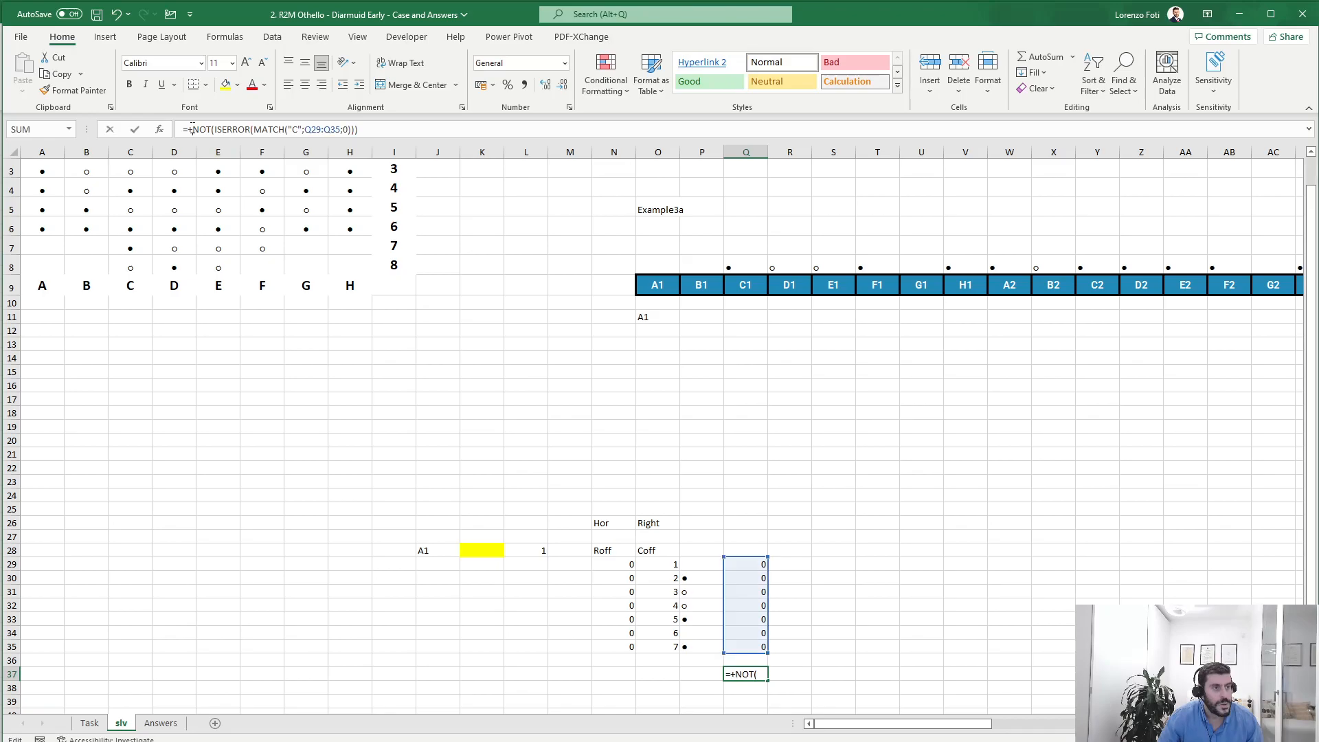
key(BackSpace)
key(BackSpace)
key(BackSpace)
text(1-)
key(Return)
key(Up)
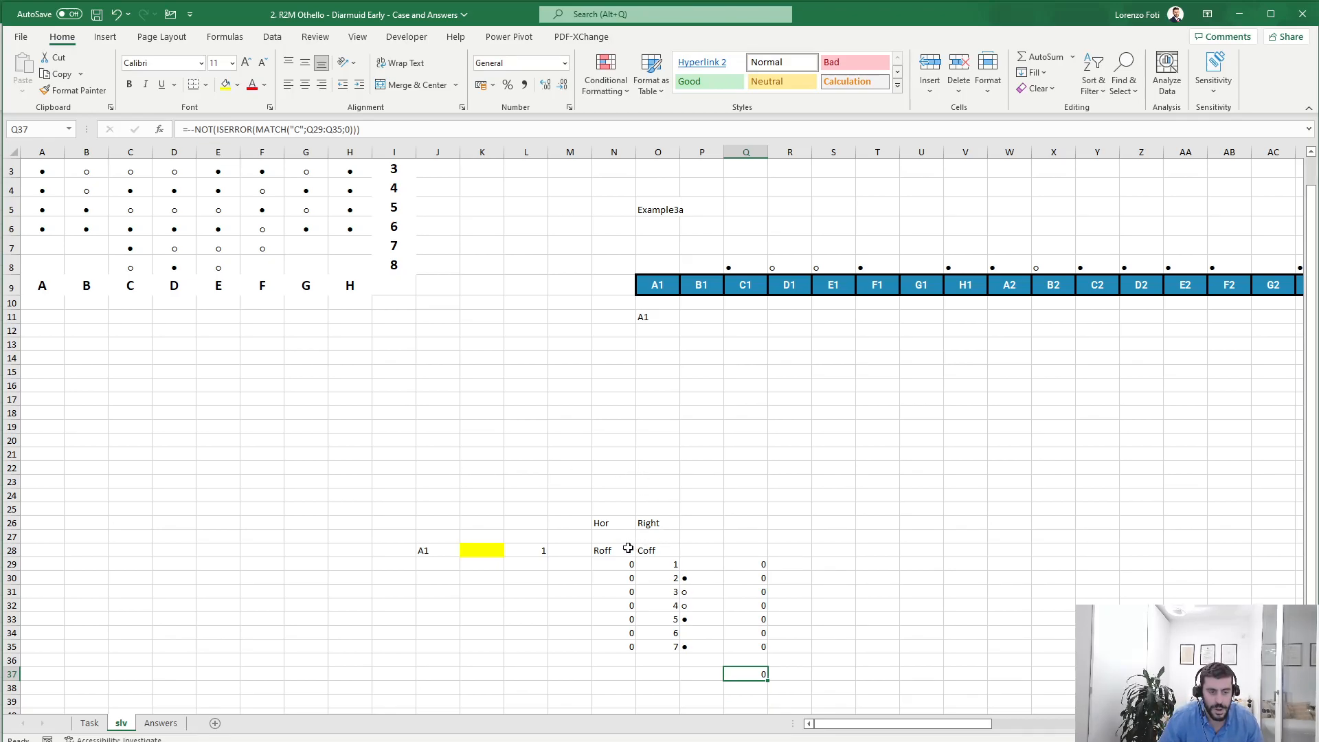
Copy the offset and check block N28:Q37 to S28
drag(628, 549, 755, 672)
key(ctrl+c)
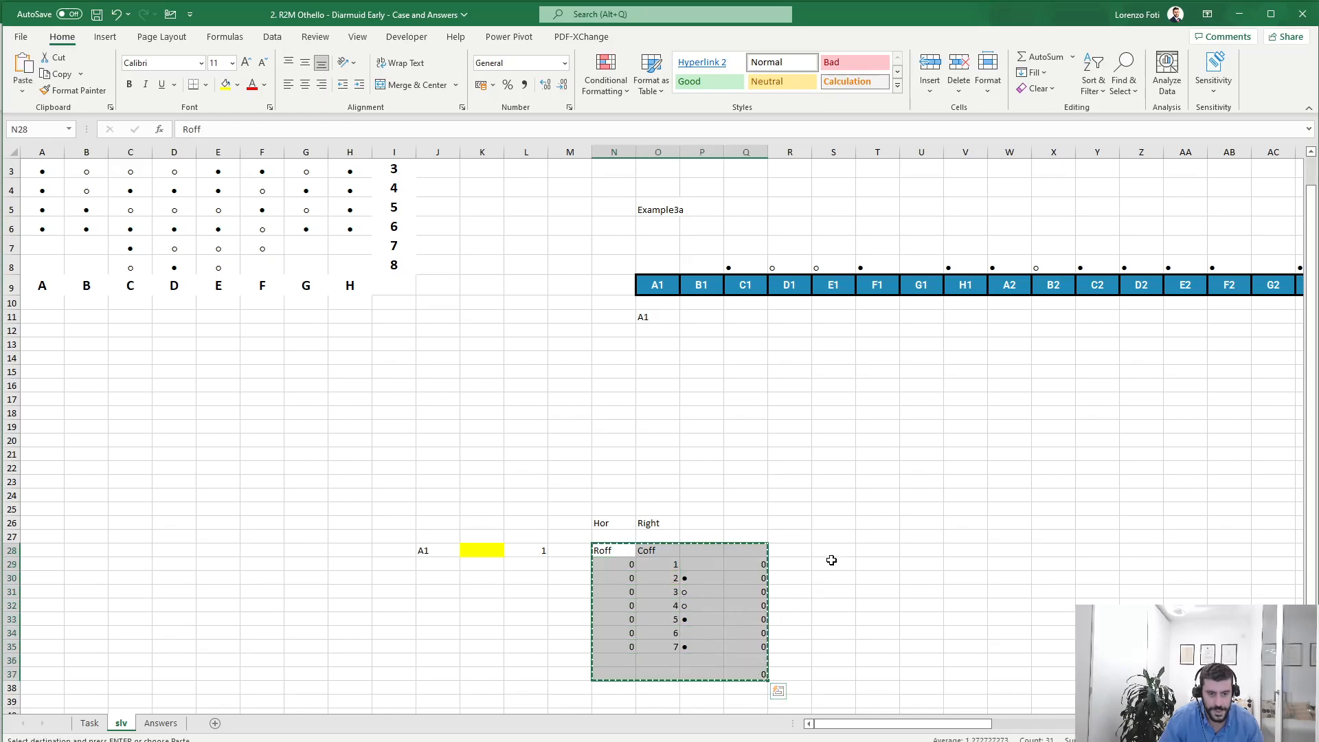
click(838, 547)
key(ctrl+v)
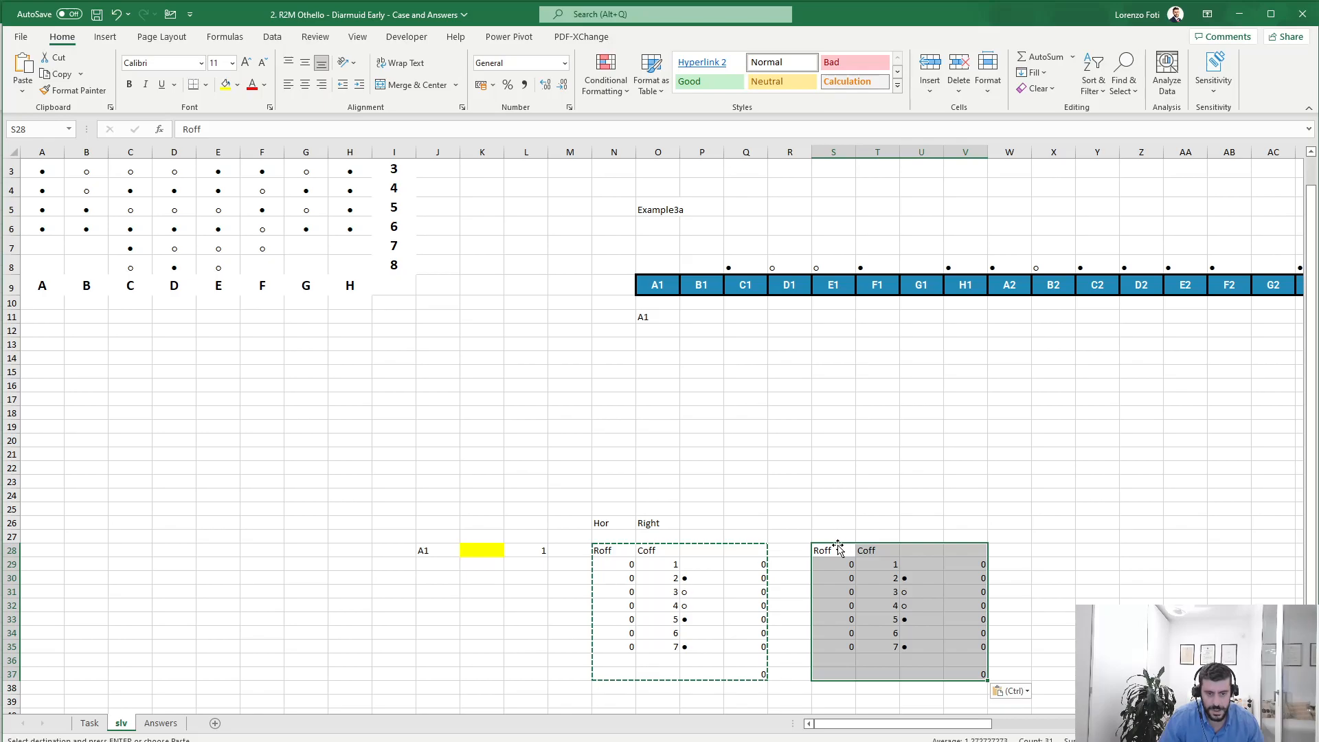
key(Escape)
click(865, 549)
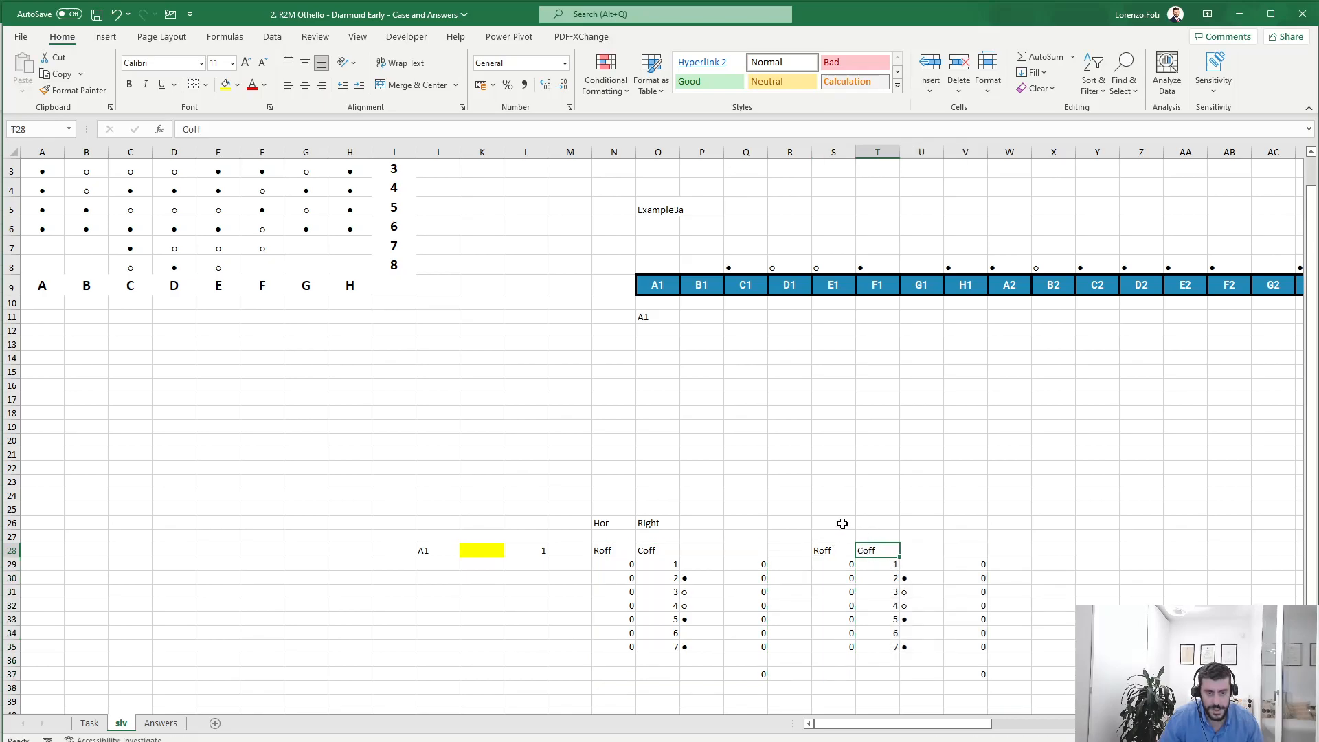
Copy the Hor and Right headings above the new block and rename its direction in T26 to Left
drag(632, 528, 659, 525)
key(ctrl+c)
click(839, 522)
key(ctrl+v)
click(872, 520)
key(BackSpace)
text(Left)
key(Return)
Set the Left block's first column offset to -1 and fill T30:T35 with the previous offset minus 1
key(Down)
key(Down)
text(-1)
key(Return)
text(+)
key(Up)
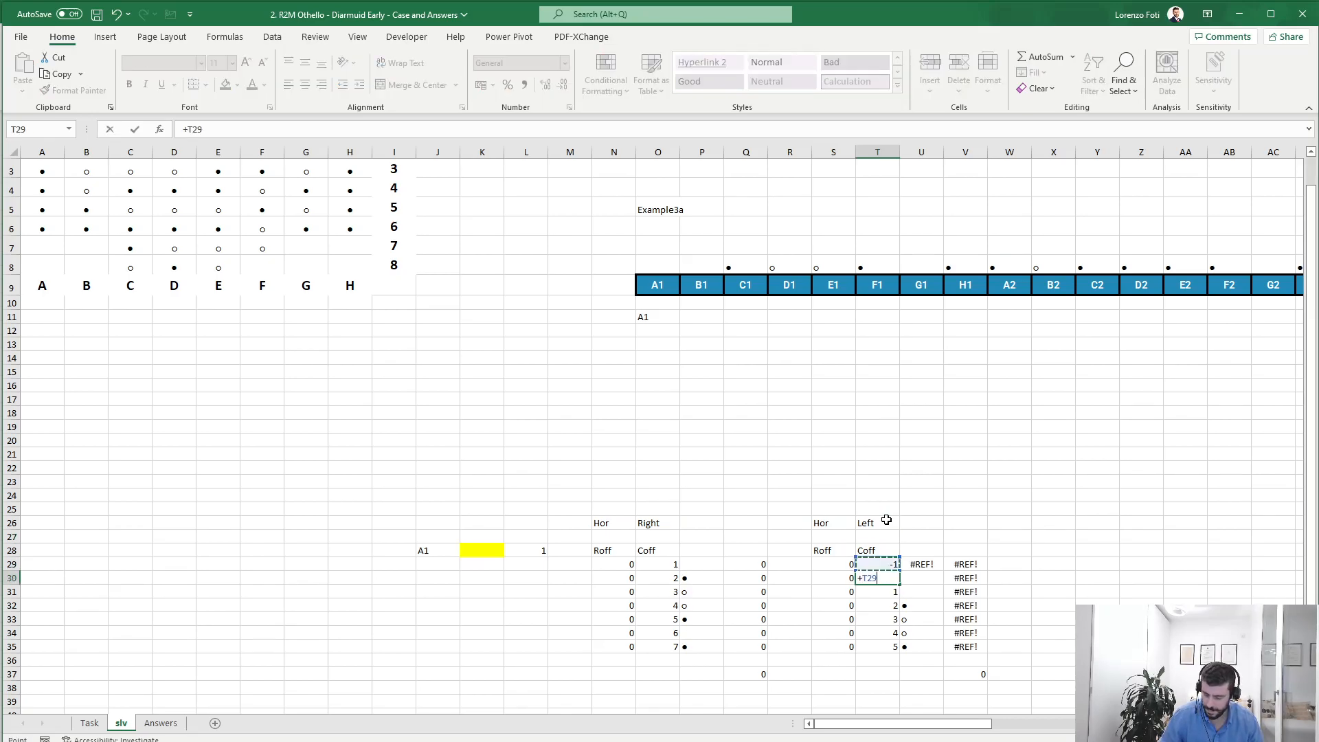
text(-1)
key(Return)
key(ctrl+shift+Down)
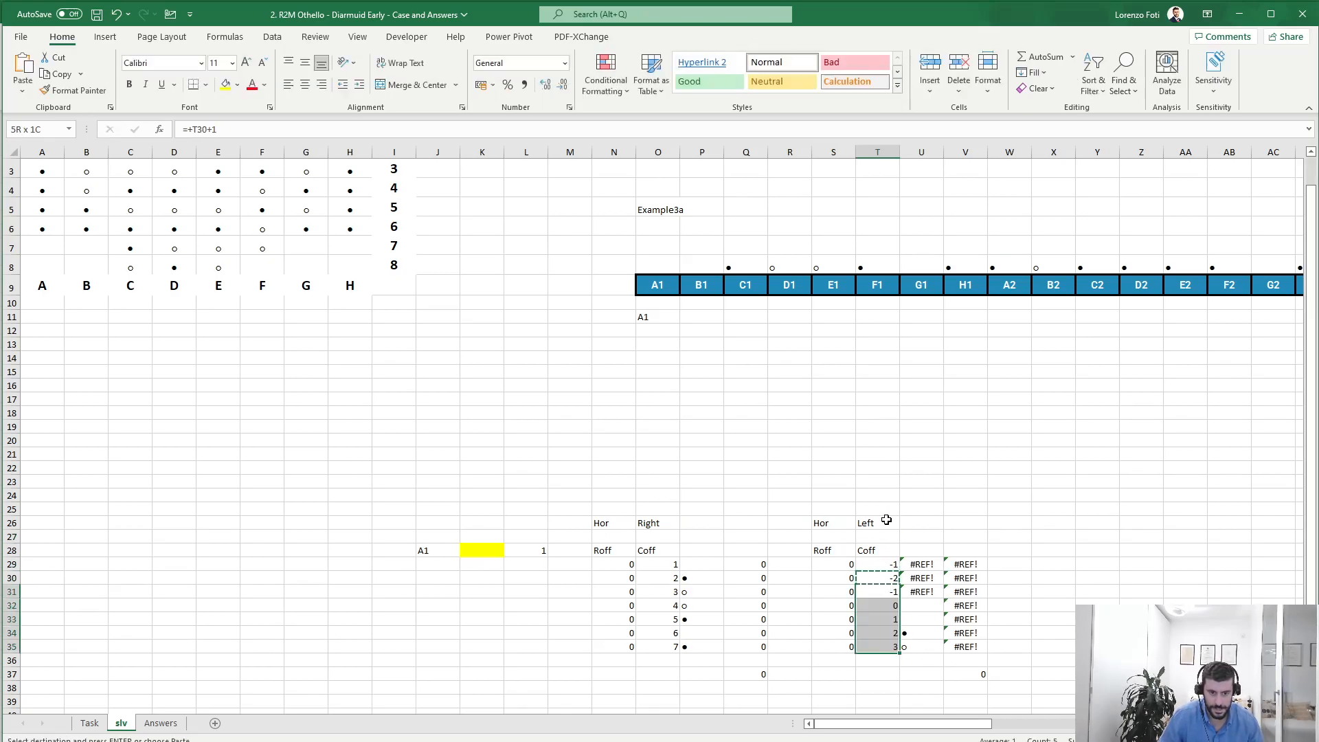
key(ctrl+d)
Check which range the MATCH test in V37 refers to for the Left block
key(Right)
key(Right)
key(Down)
key(Down)
key(Down)
key(Down)
key(Down)
key(Down)
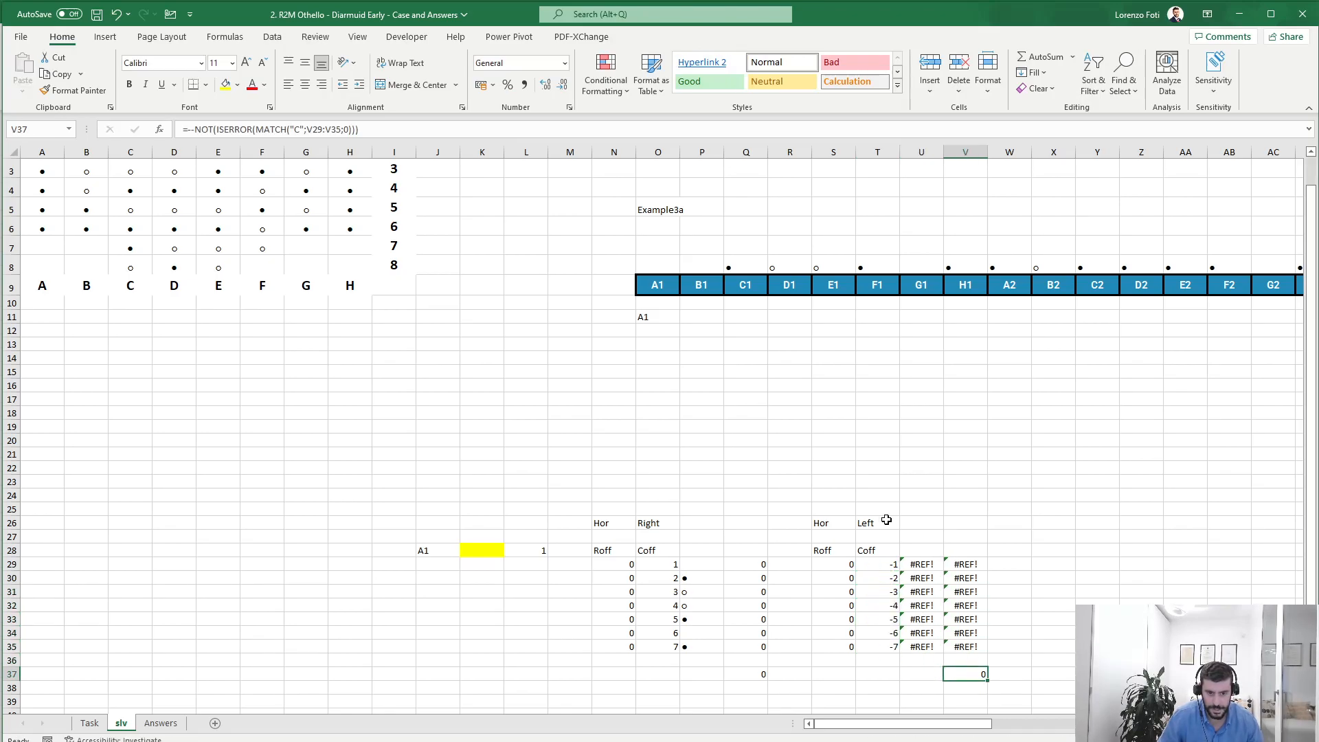
key(F2)
key(Escape)
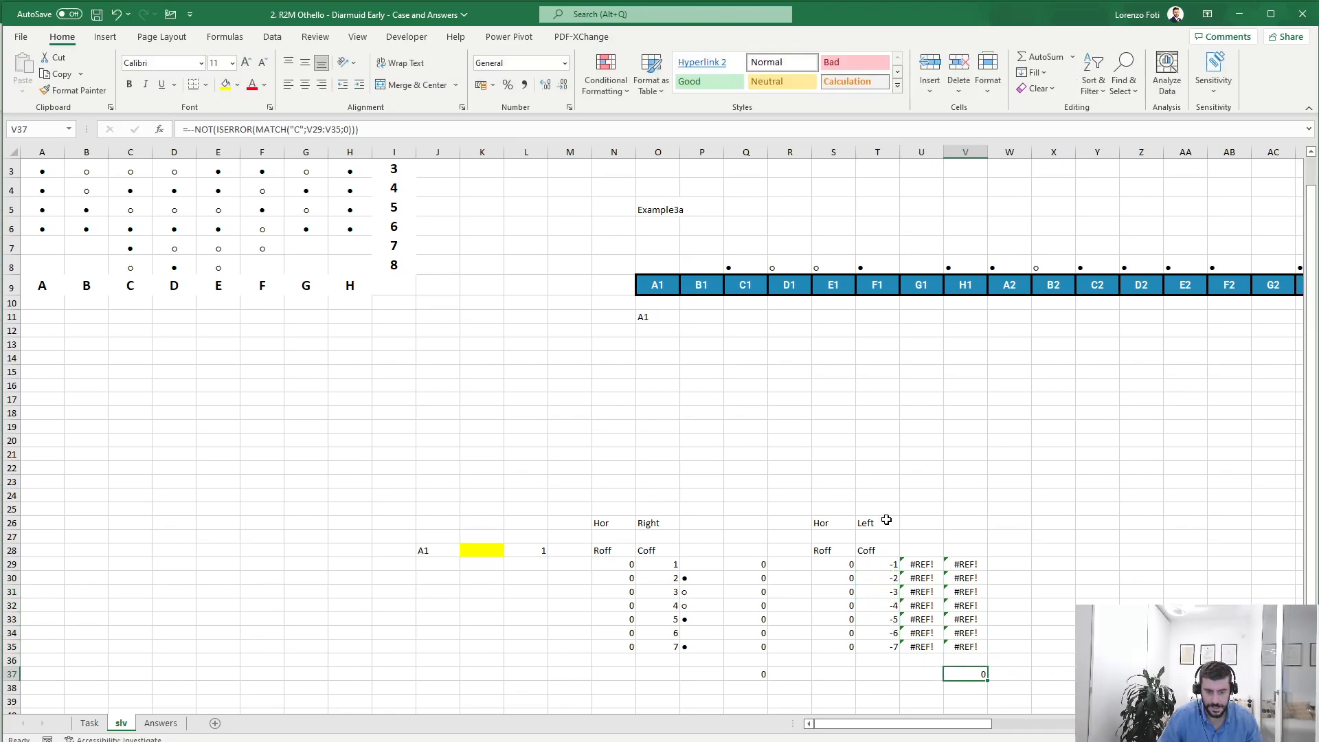
Copy the Left block S26:V37 to X26 and head the copy Vert and Down
drag(984, 725, 1015, 725)
click(611, 524)
drag(611, 524, 766, 676)
key(ctrl+c)
click(834, 523)
key(ctrl+v)
text(V)
key(Tab)
text(Down)
key(Return)
Set the Down block's column offset in Y29 to 0 and carry it down to Y35 with =+Y29
key(Down)
key(Down)
text(0)
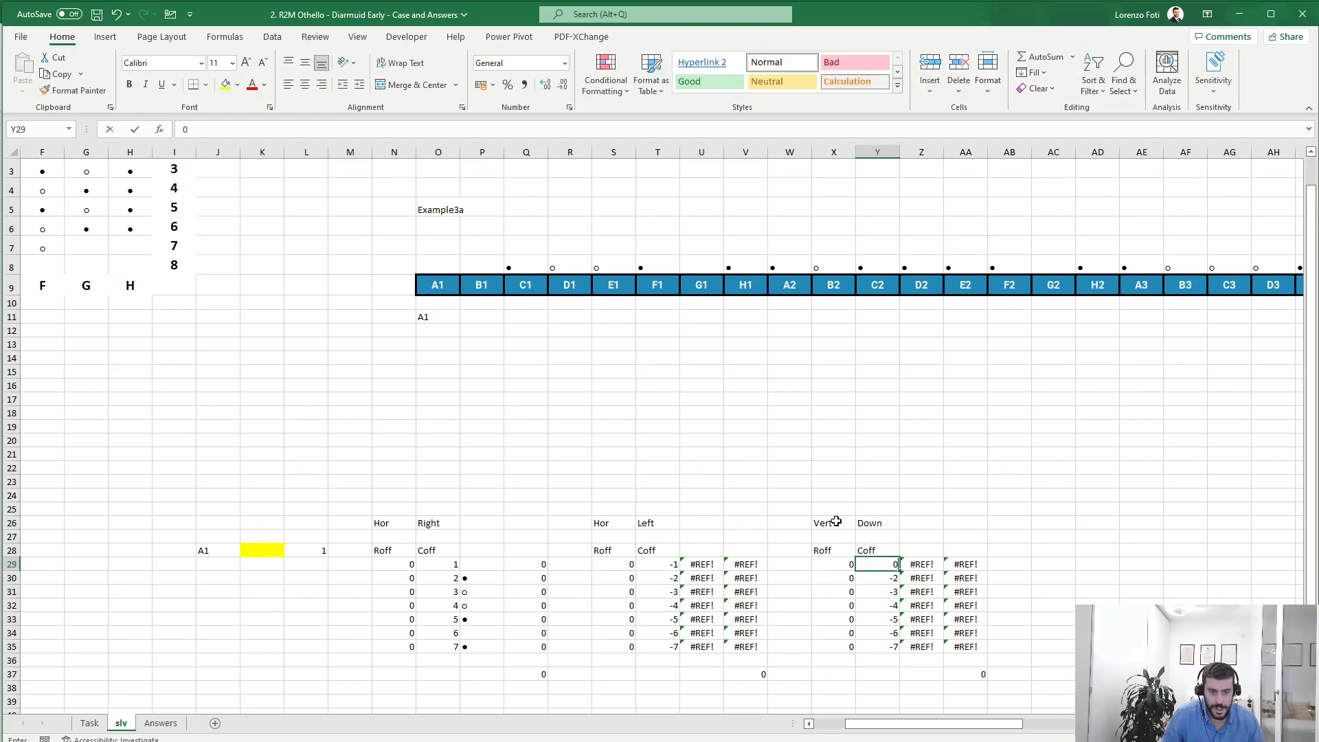
key(Return)
text(+)
key(Up)
key(ctrl+Return)
key(ctrl+c)
key(Down)
key(ctrl+shift+Down)
key(Return)
Copy the Right block's column offsets O29:O35 into the Down block's row offsets X29:X35
key(Left)
key(Up)
key(Up)
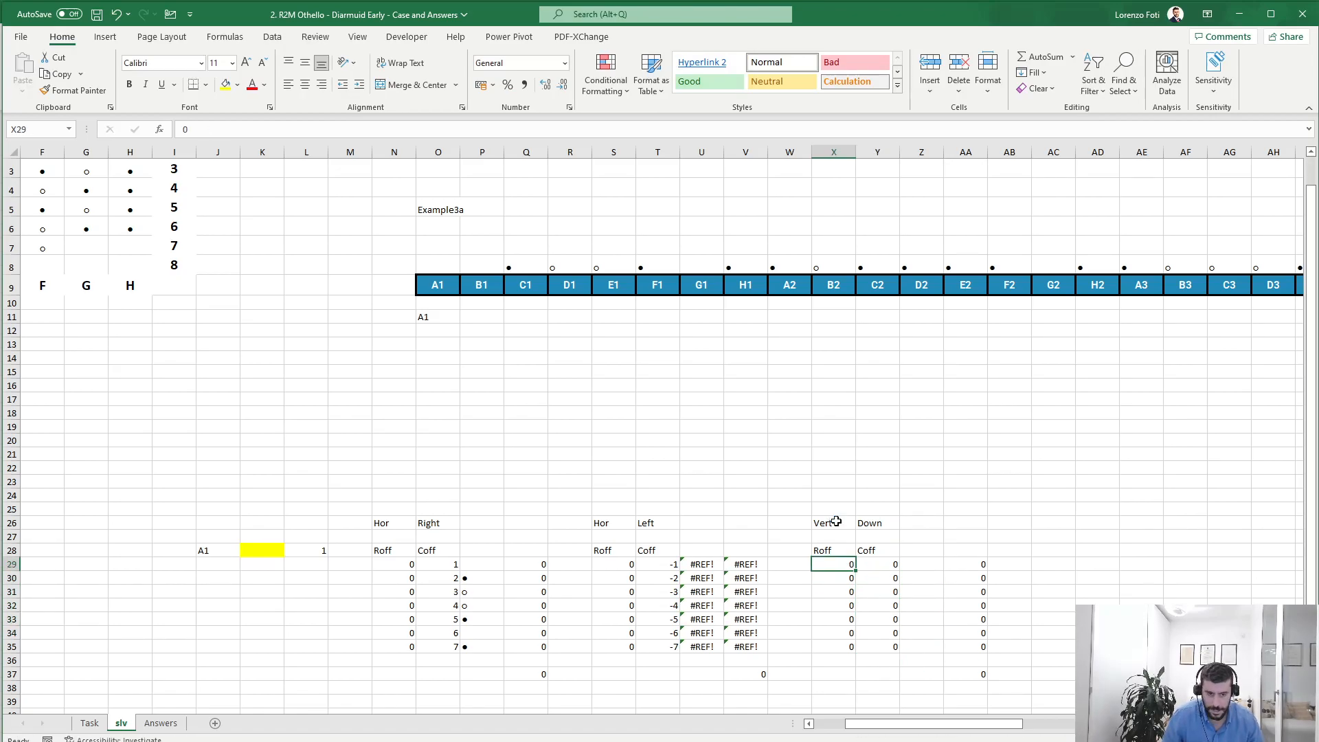
key(Left)
key(Left)
key(Left)
key(Left)
key(Left)
key(Left)
key(Left)
key(Left)
key(Left)
key(ctrl+shift+Right)
key(Left)
key(Right)
key(ctrl+shift+Down)
key(ctrl+c)
key(Right)
key(Right)
key(Right)
key(Right)
key(Right)
key(Right)
key(Right)
key(Right)
key(Right)
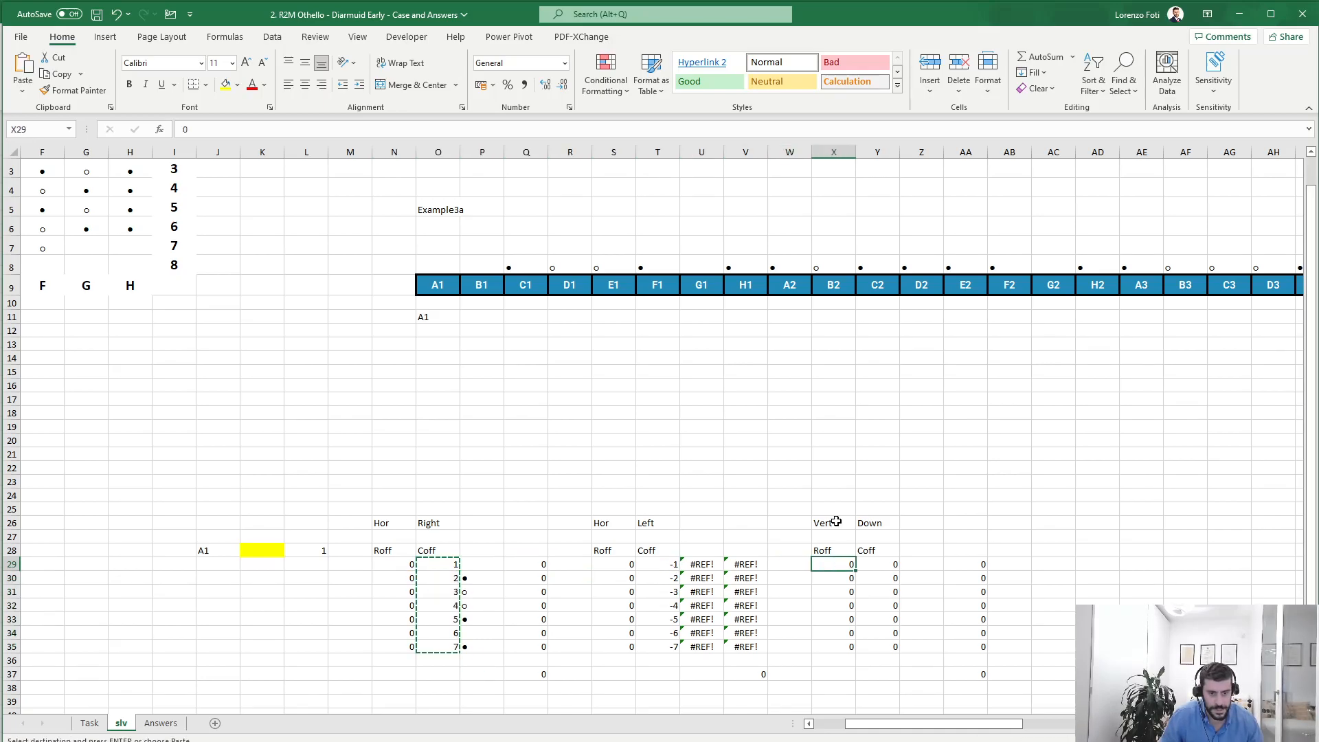
key(ctrl+shift+Down)
key(ctrl+v)
Check the Down block's black-piece tests in AA29:AA33 and its capture test in AA37
key(Right)
key(Right)
key(Right)
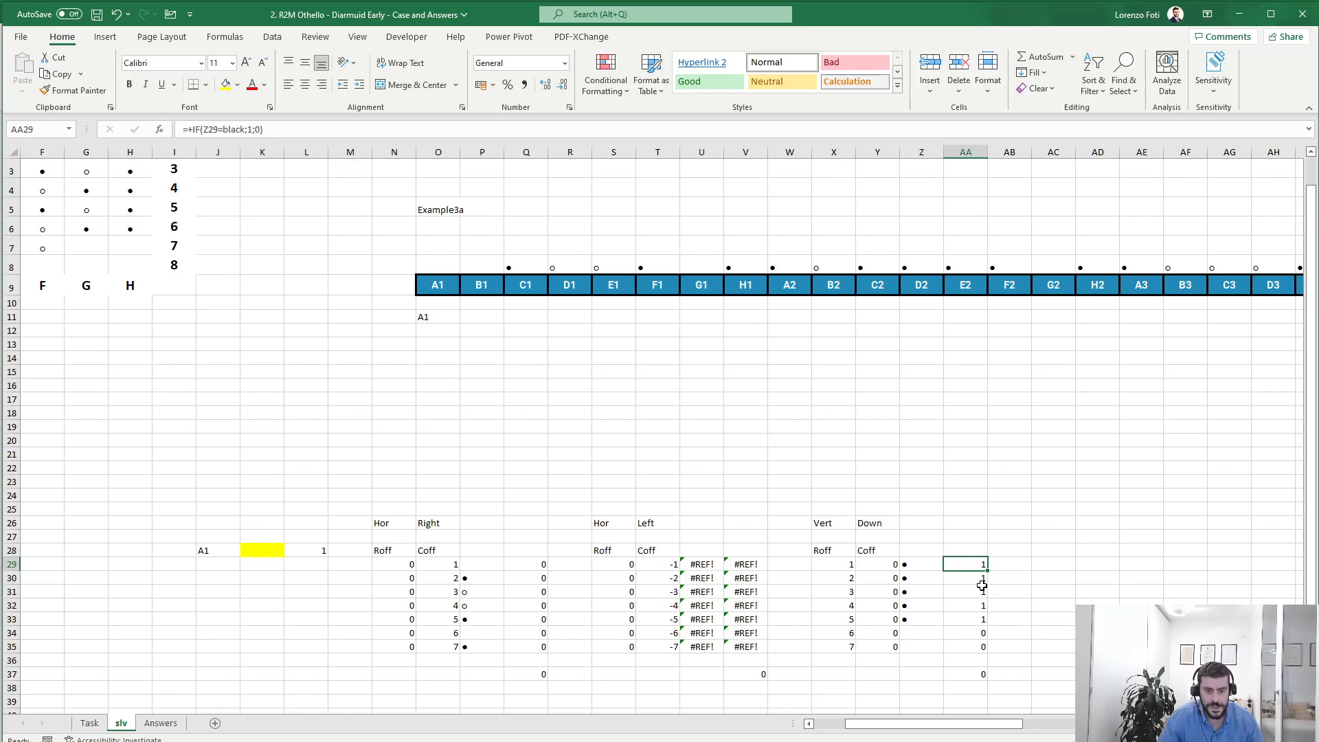
drag(972, 564, 975, 622)
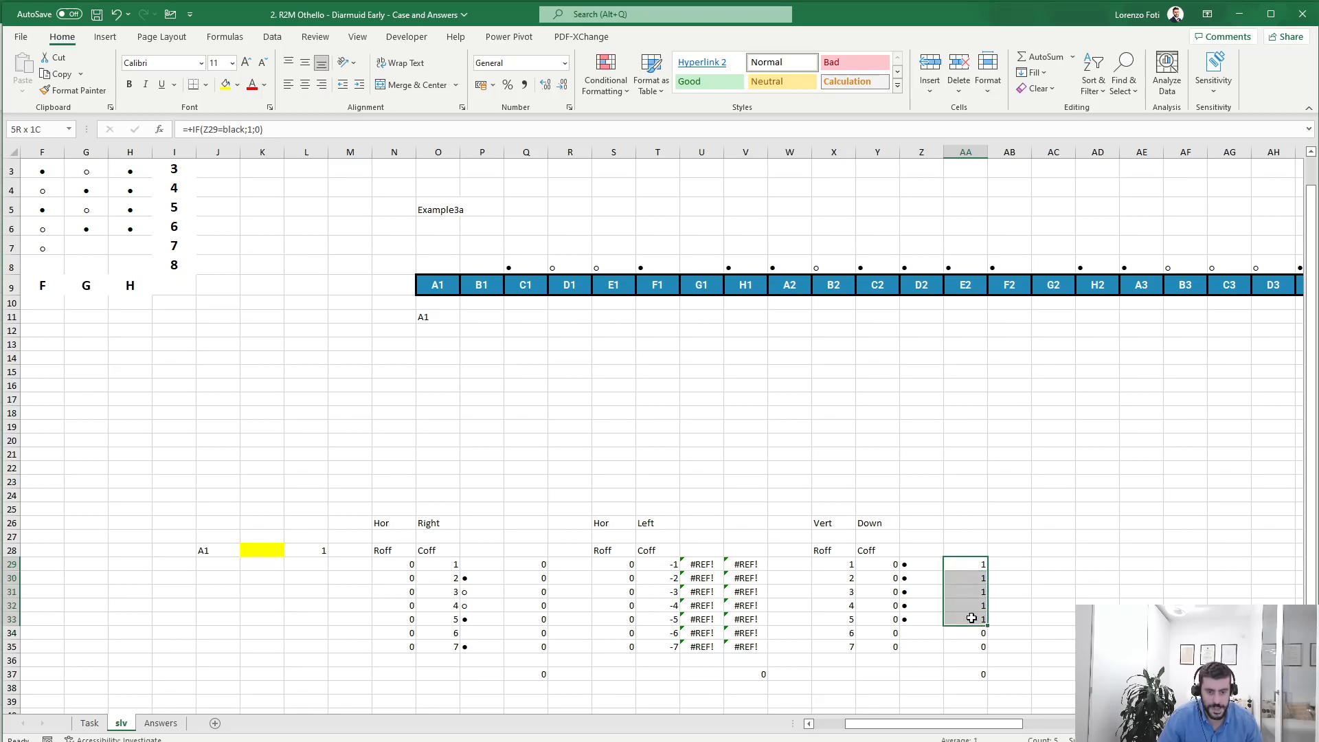
click(976, 670)
Copy the Down block X26:AA37 to AC26 and change the copy's direction heading in AD26 to Up
drag(839, 522, 975, 671)
key(ctrl+c)
click(1071, 523)
key(Return)
click(1103, 523)
text(Up)
key(Return)
Set the Up block's first row offset in AC29 to -1 and begin a formula in AC30 that refers to AC29
click(1073, 564)
text(-1)
key(Return)
text(+)
key(Up)
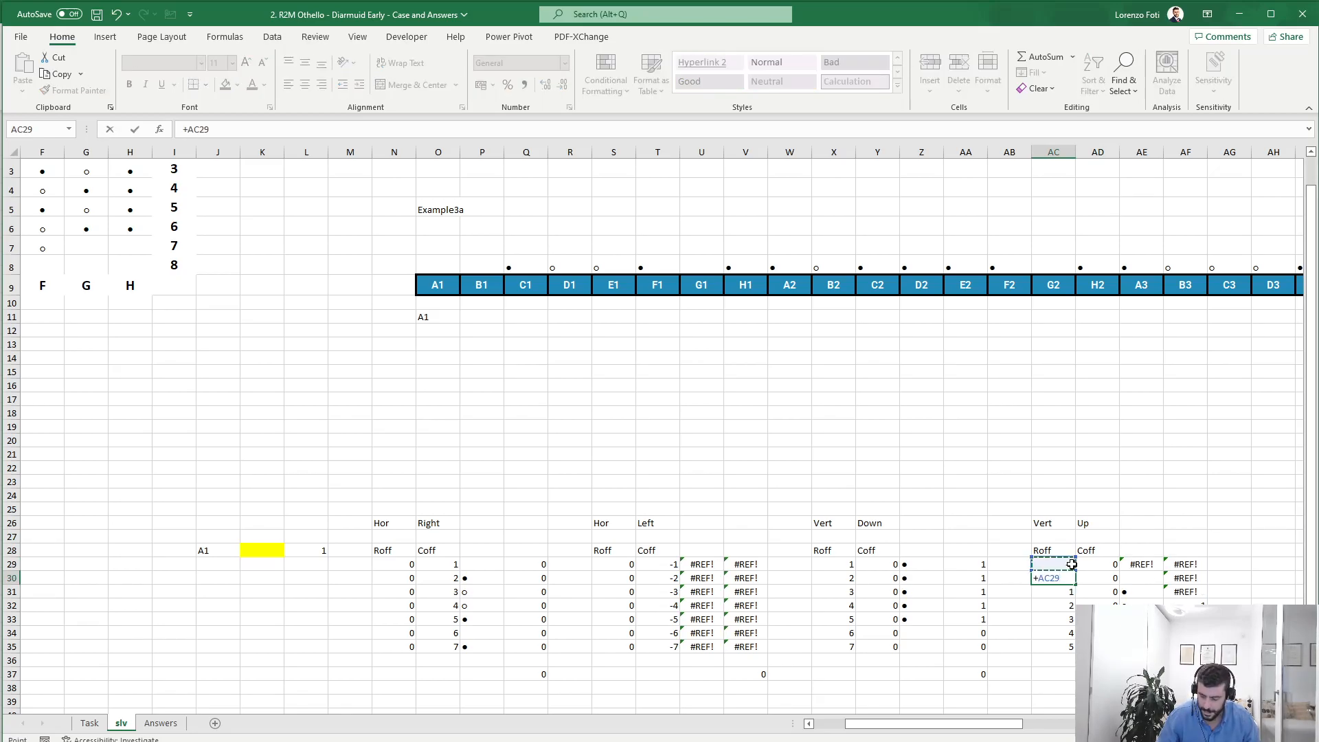
Make the Vert Up block's Roff offsets decrease by one per row with =+AC29-1 in AC30, copied down through AC35
text(-1)
key(ctrl+Return)
key(ctrl+c)
key(Down)
key(ctrl+shift+Down)
key(Return)
key(Down)
Duplicate the whole Vert Up block AC26:AF37 into the free columns starting at AH26
drag(946, 723, 1013, 723)
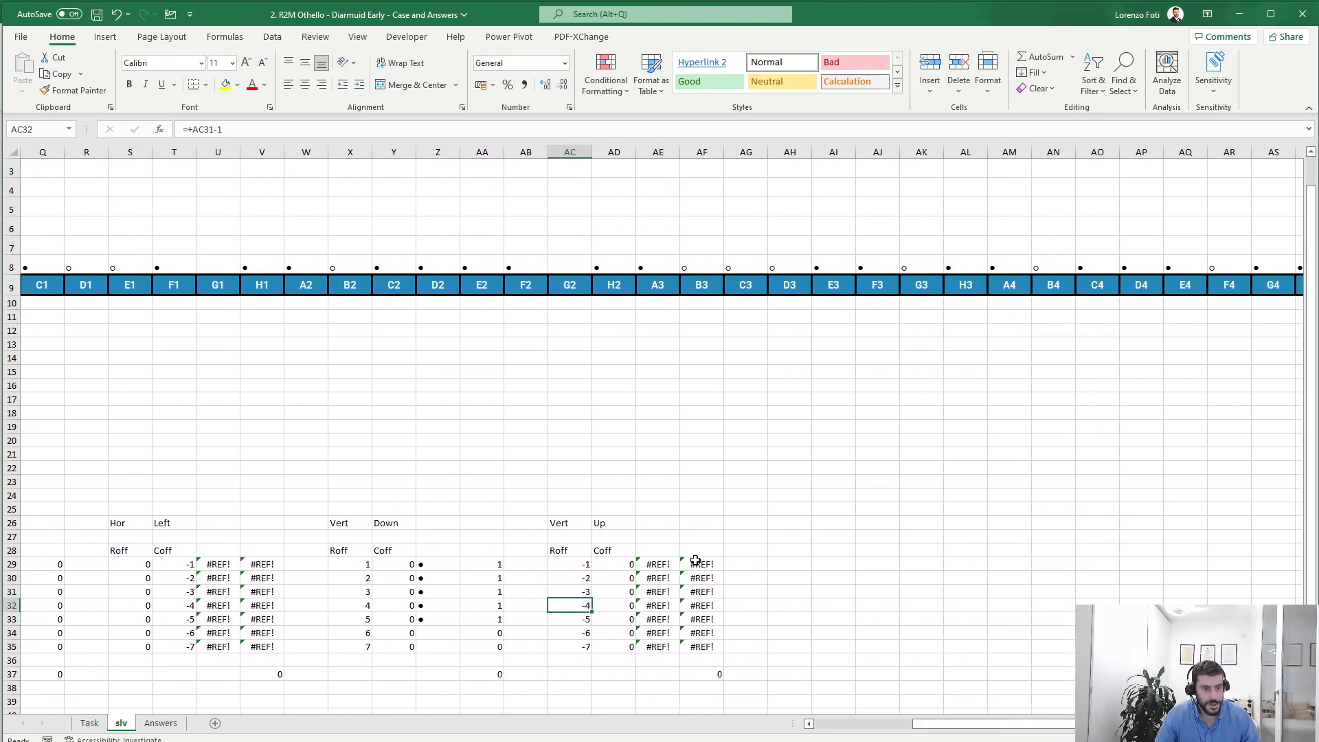
drag(570, 528, 718, 676)
key(ctrl+c)
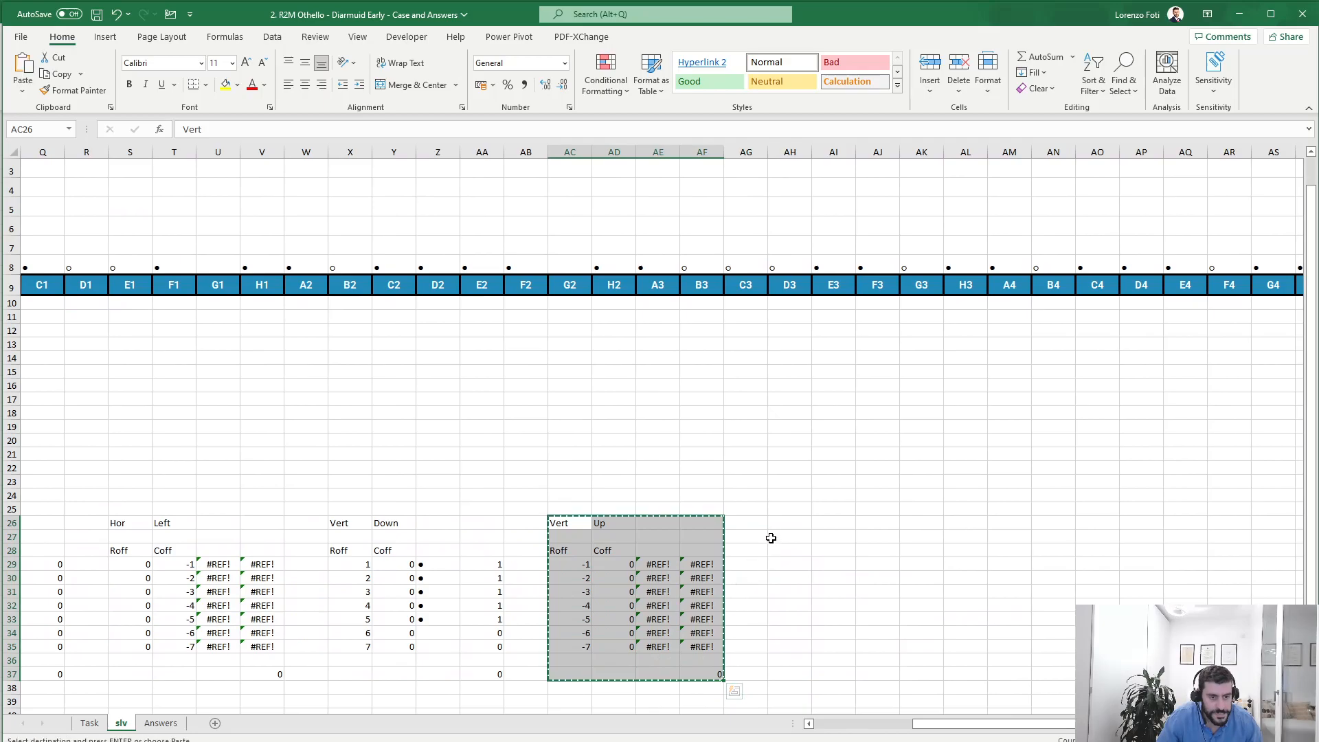
click(785, 512)
key(ctrl+v)
key(ctrl+z)
click(789, 523)
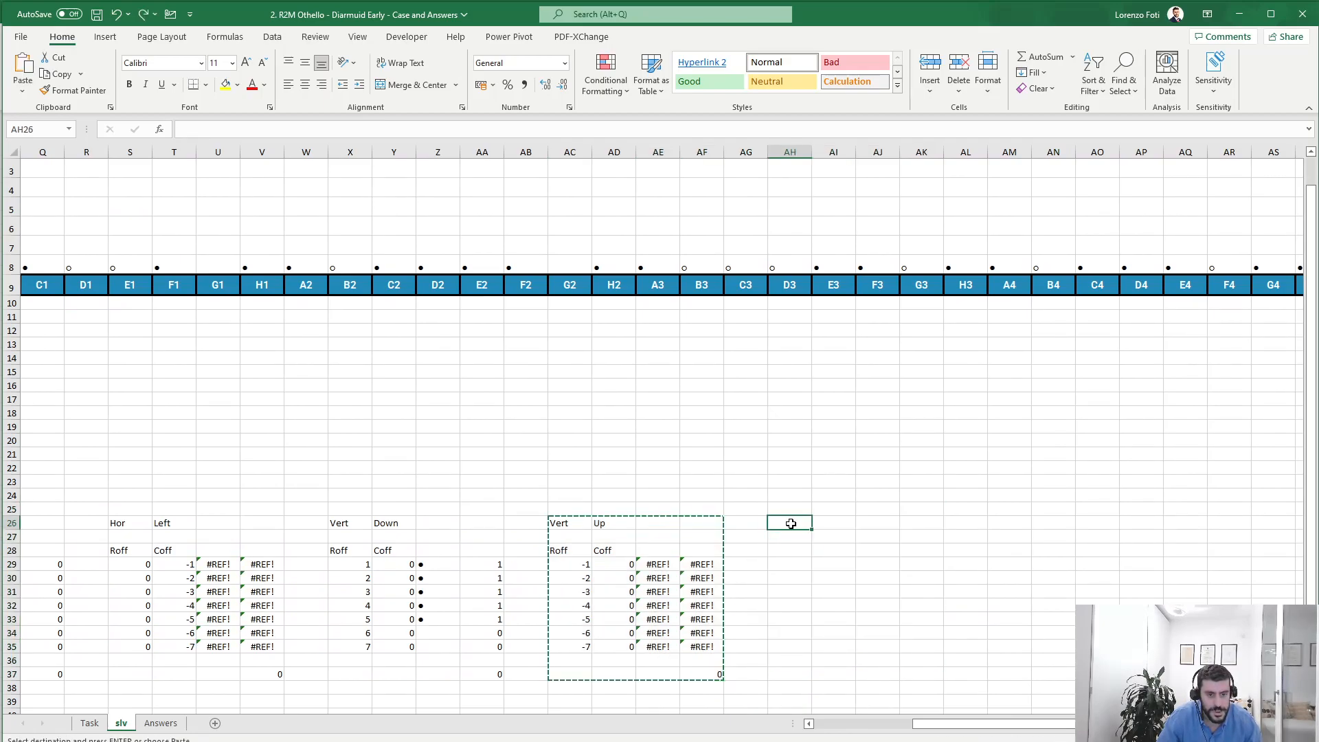
key(ctrl+v)
key(Escape)
Label the duplicated block Diag in AH26 and Up-right in AI26
click(790, 523)
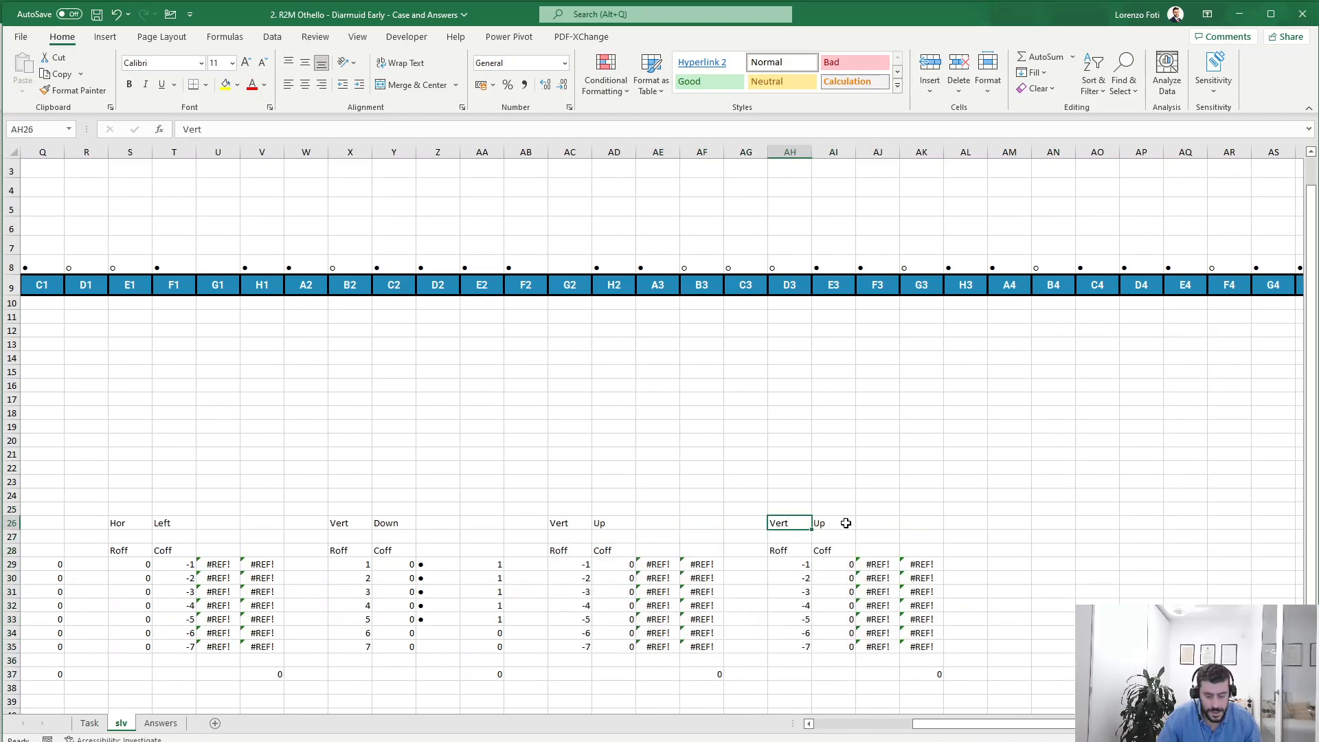
text(Diag)
click(845, 523)
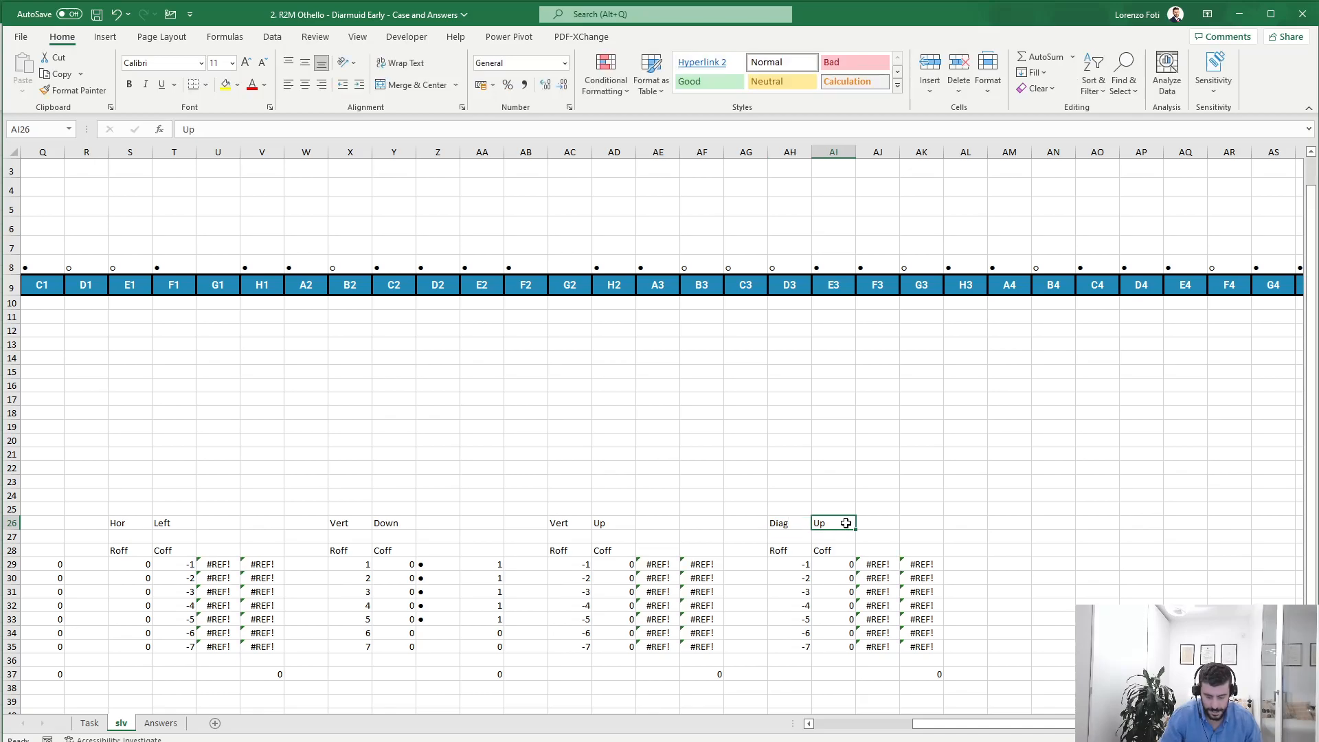
text(U)
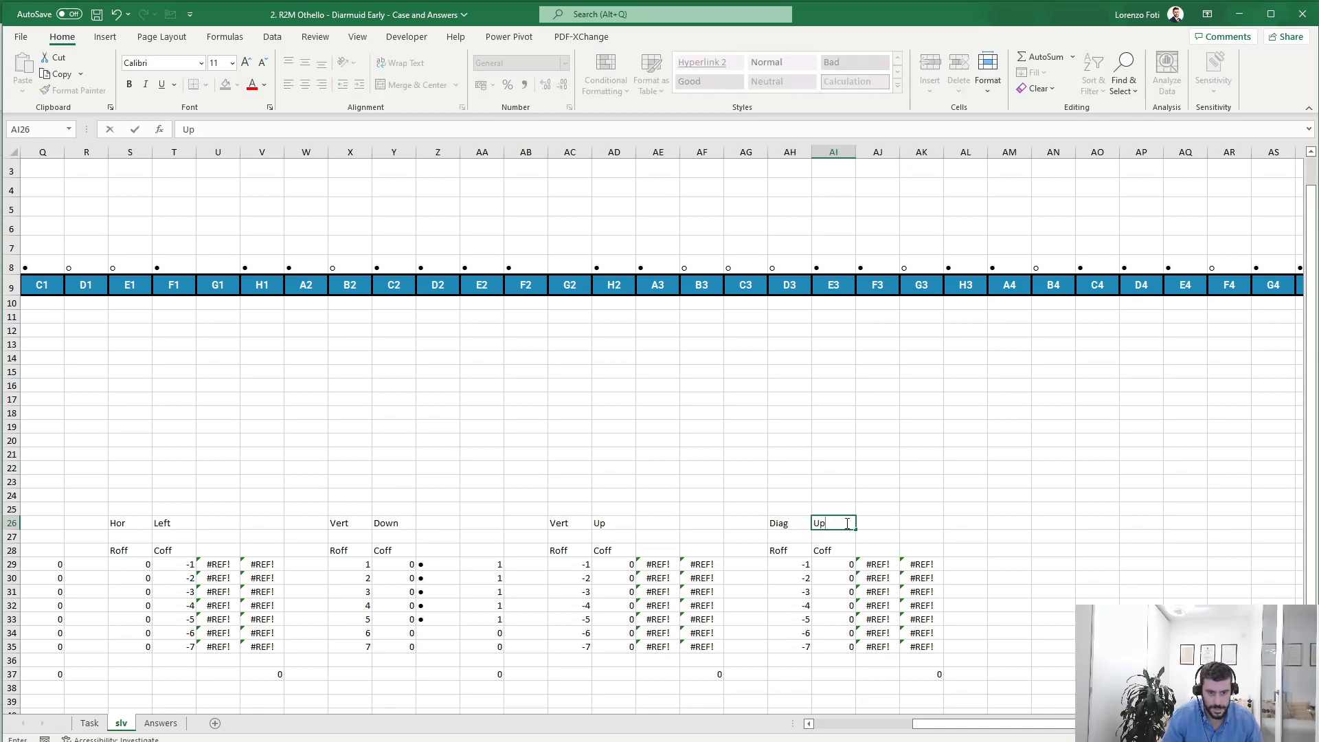
key(Return)
Copy the Diag Up-right block AH26:AK37 three more times, starting at AM26, AR26 and AW26
key(Up)
key(Left)
key(shift+Down)
key(shift+Down)
key(shift+Right)
key(shift+Right)
key(shift+Down)
key(shift+Down)
key(shift+Down)
key(shift+Down)
key(shift+Down)
key(shift+Down)
key(shift+Down)
key(shift+Down)
key(shift+Down)
key(shift+Right)
key(ctrl+c)
click(846, 523)
key(Right)
key(Right)
key(Right)
key(Right)
key(ctrl+v)
key(Right)
key(Right)
key(Right)
key(Right)
key(Right)
key(ctrl+v)
key(Right)
key(Right)
key(Right)
key(Right)
key(Right)
key(ctrl+v)
key(Escape)
Change the direction label of the first copied Diag block, in AN26, to Down-right
key(Left)
key(Left)
key(Left)
key(Left)
key(Left)
key(Left)
key(Left)
key(Left)
key(Left)
key(Left)
key(Left)
key(Right)
key(Right)
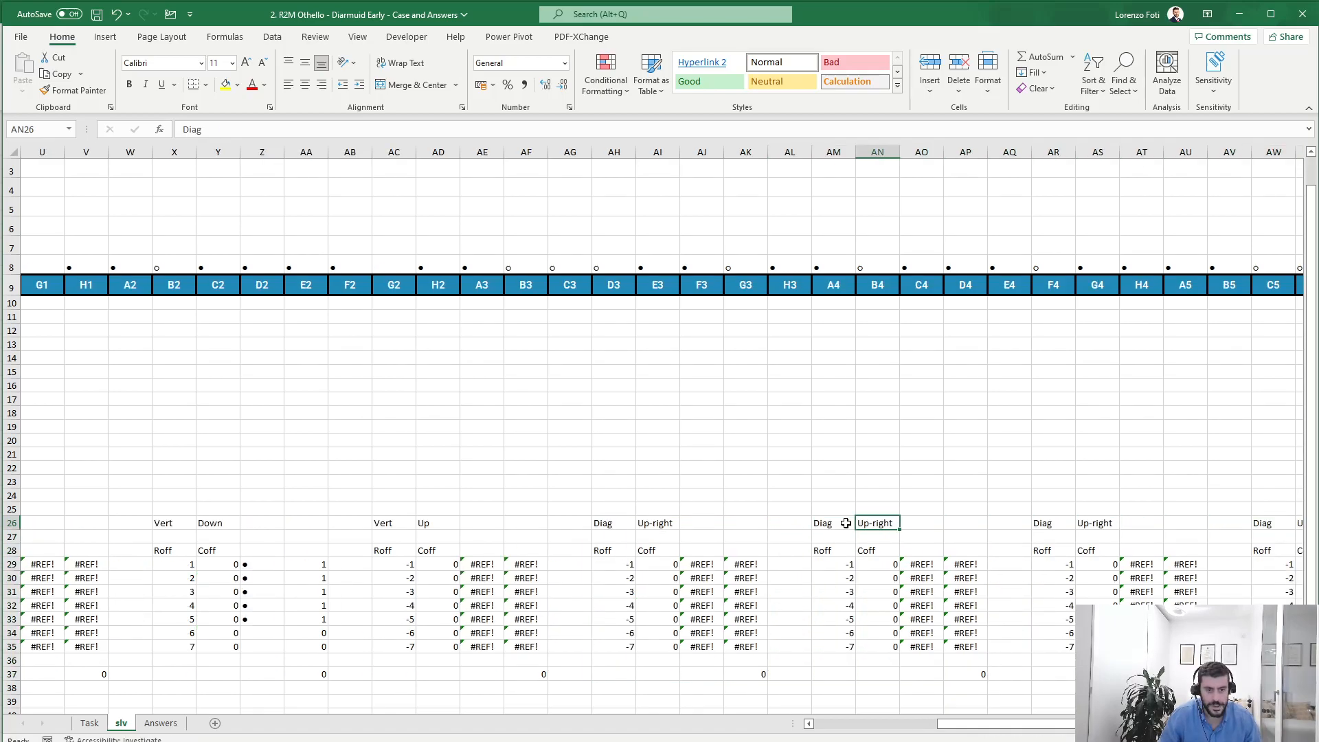
text(Down-right)
Relabel the remaining two copied Diag blocks as Down-left in AS26 and Up-left in AX26
key(Right)
key(Right)
key(Right)
key(Right)
key(Right)
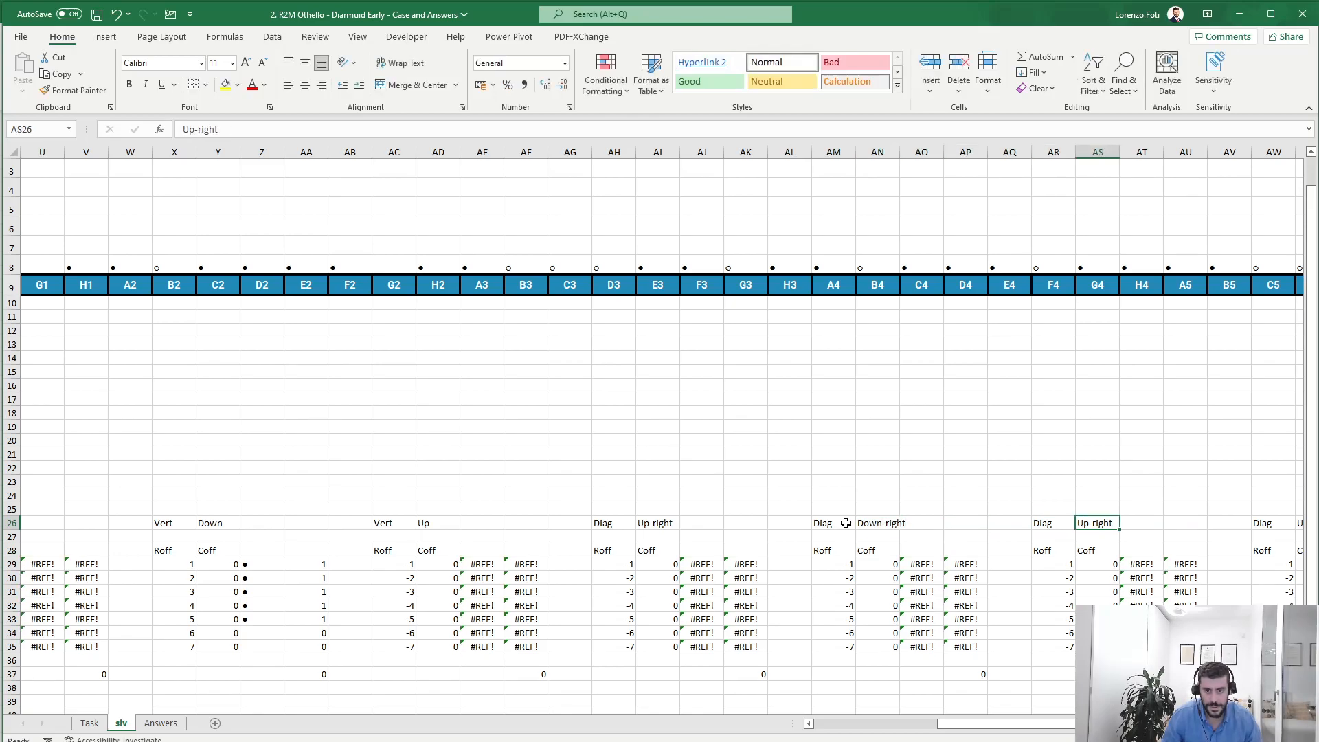
text(Down-lef)
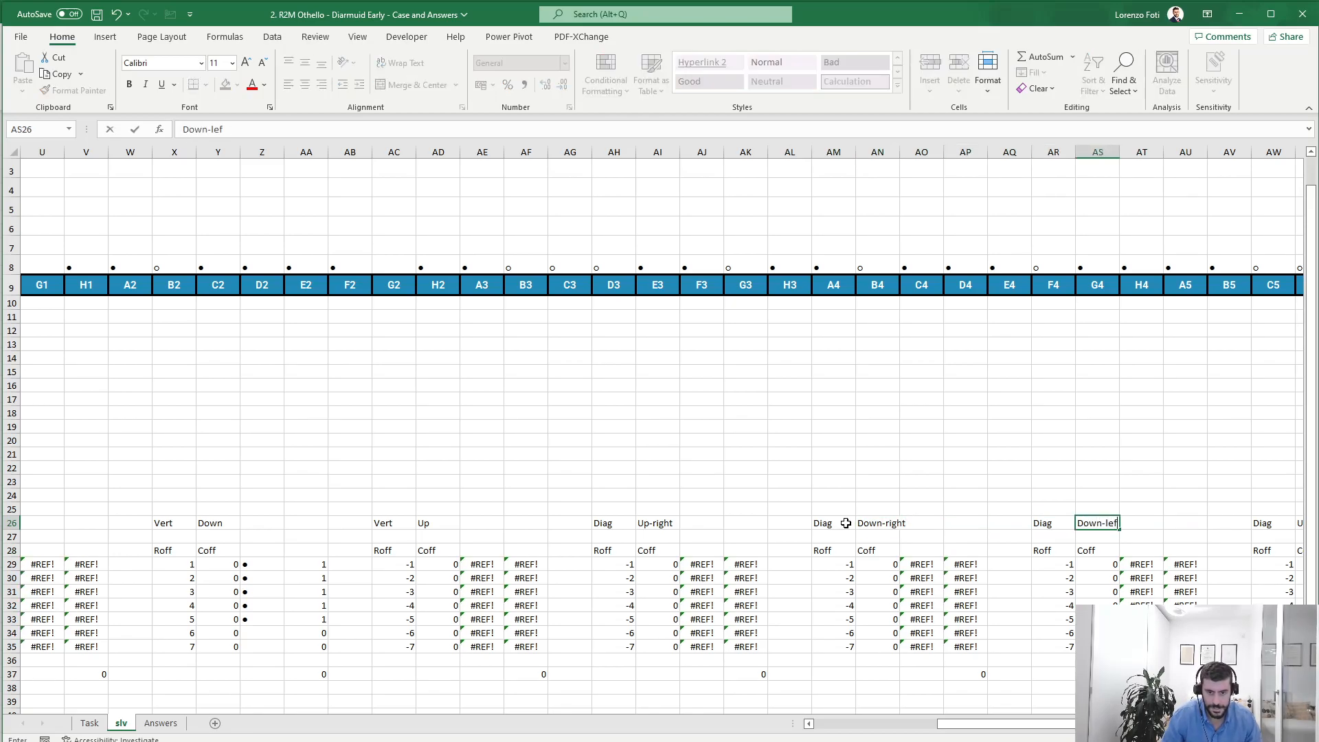
key(Right)
key(Right)
key(Right)
key(Right)
key(Right)
text(Up)
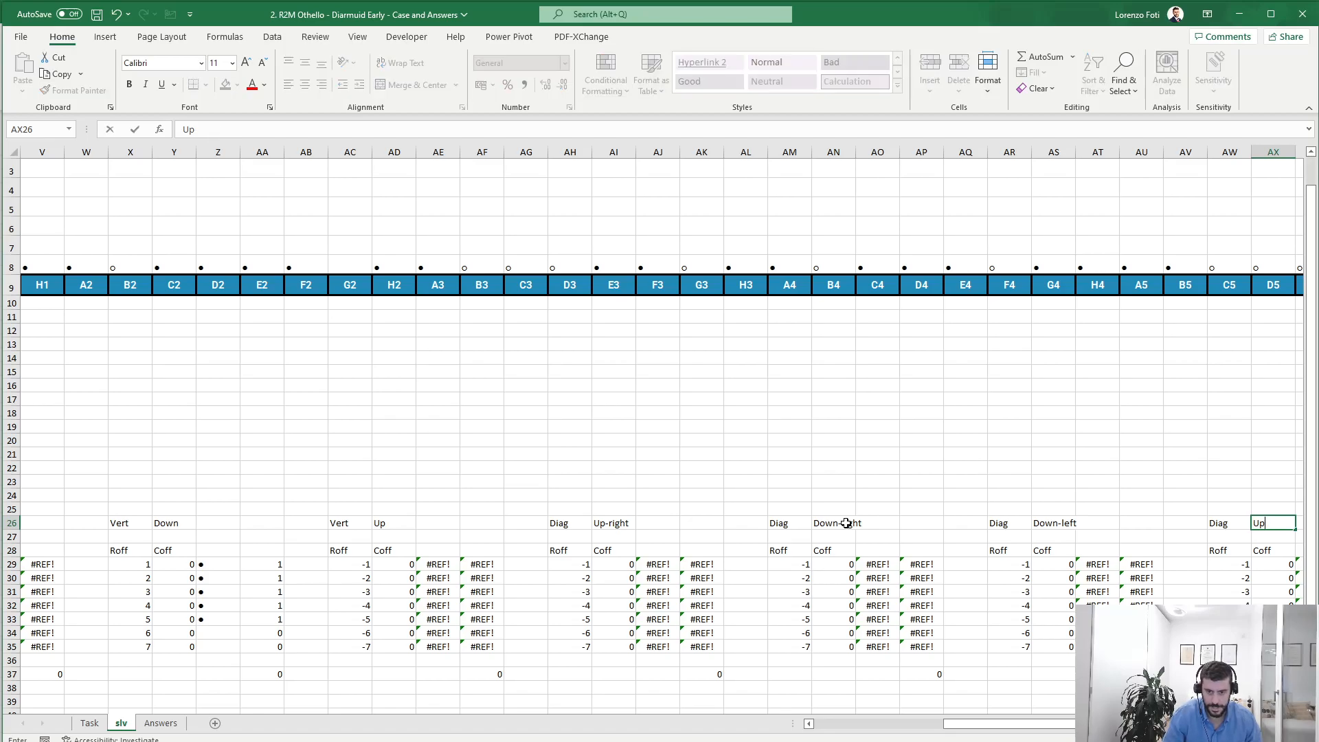
key(Return)
Copy the Vert Down block's Roff series X29:X35 into the Diag Up-right block's Coff column AI29:AI35
key(Left)
key(Left)
key(Left)
key(Left)
key(Left)
key(Left)
key(Left)
key(Left)
key(Left)
key(Left)
key(Left)
key(Left)
key(Left)
key(Left)
key(Left)
key(Left)
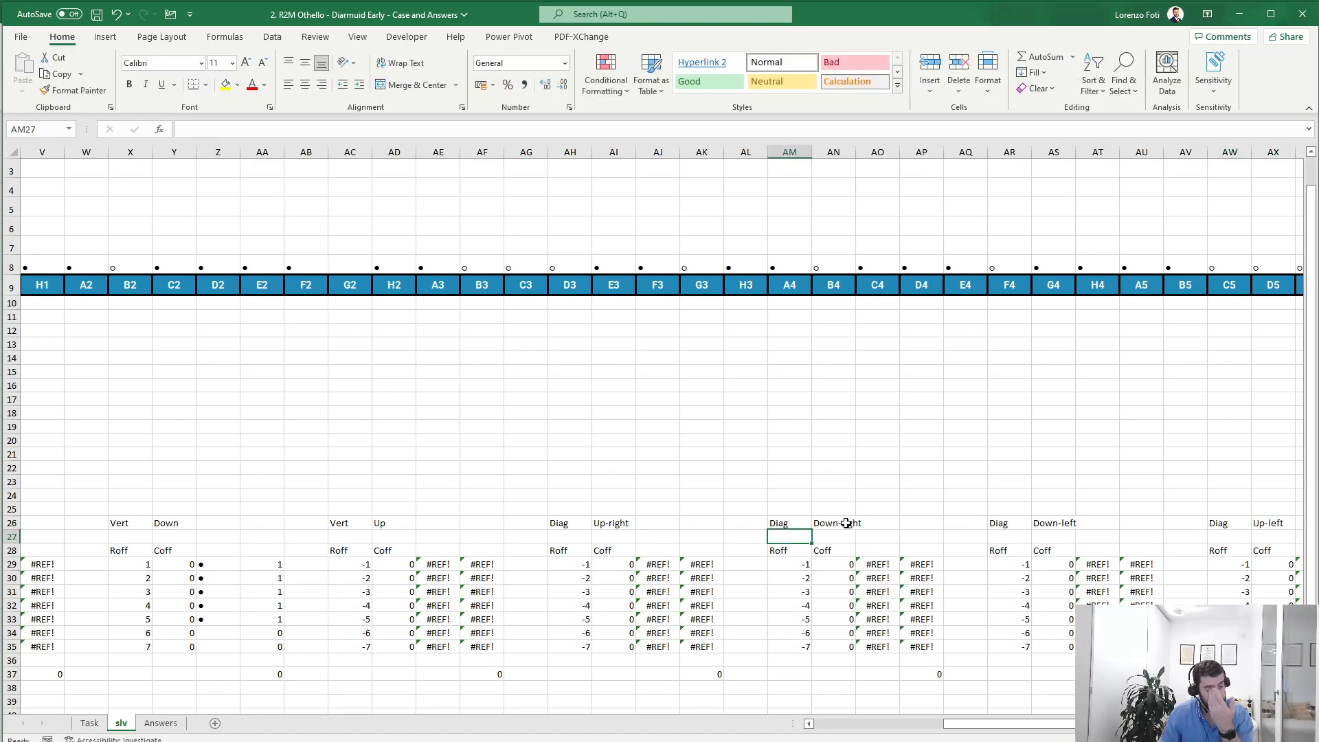
key(Down)
key(Down)
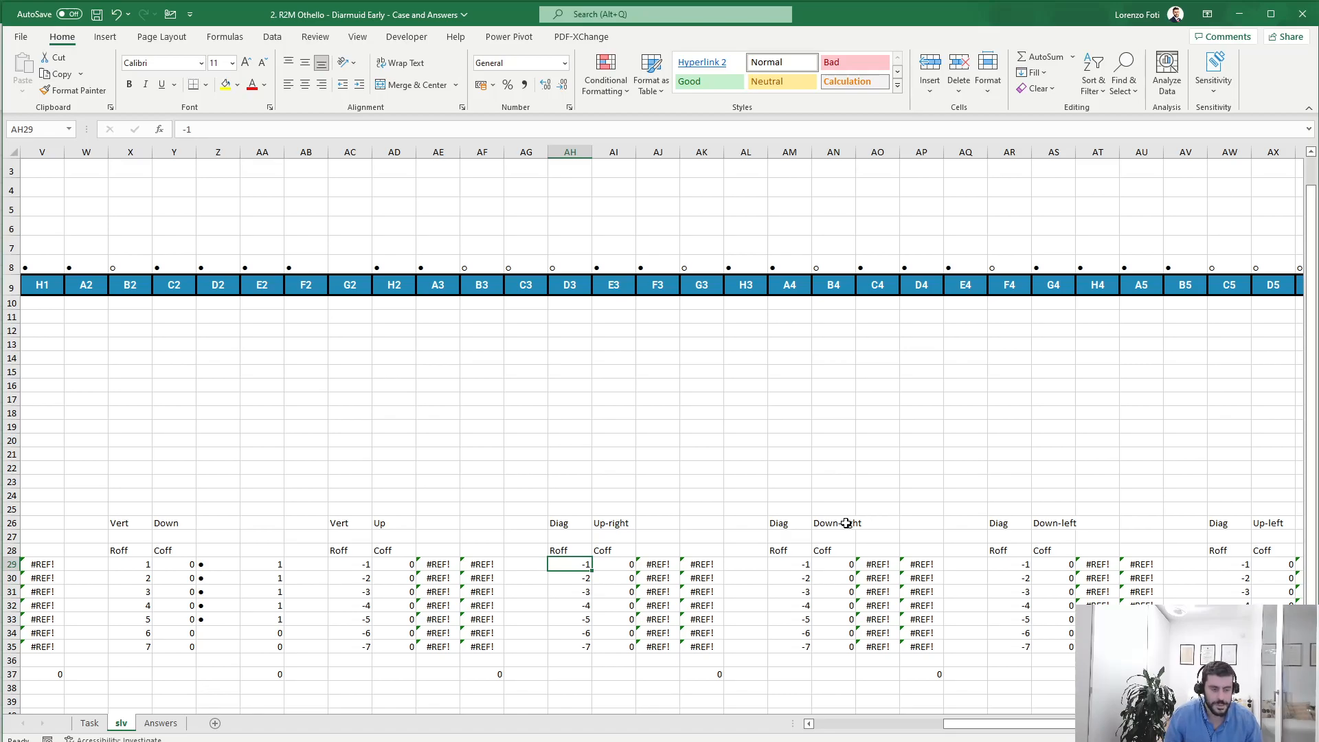
key(Right)
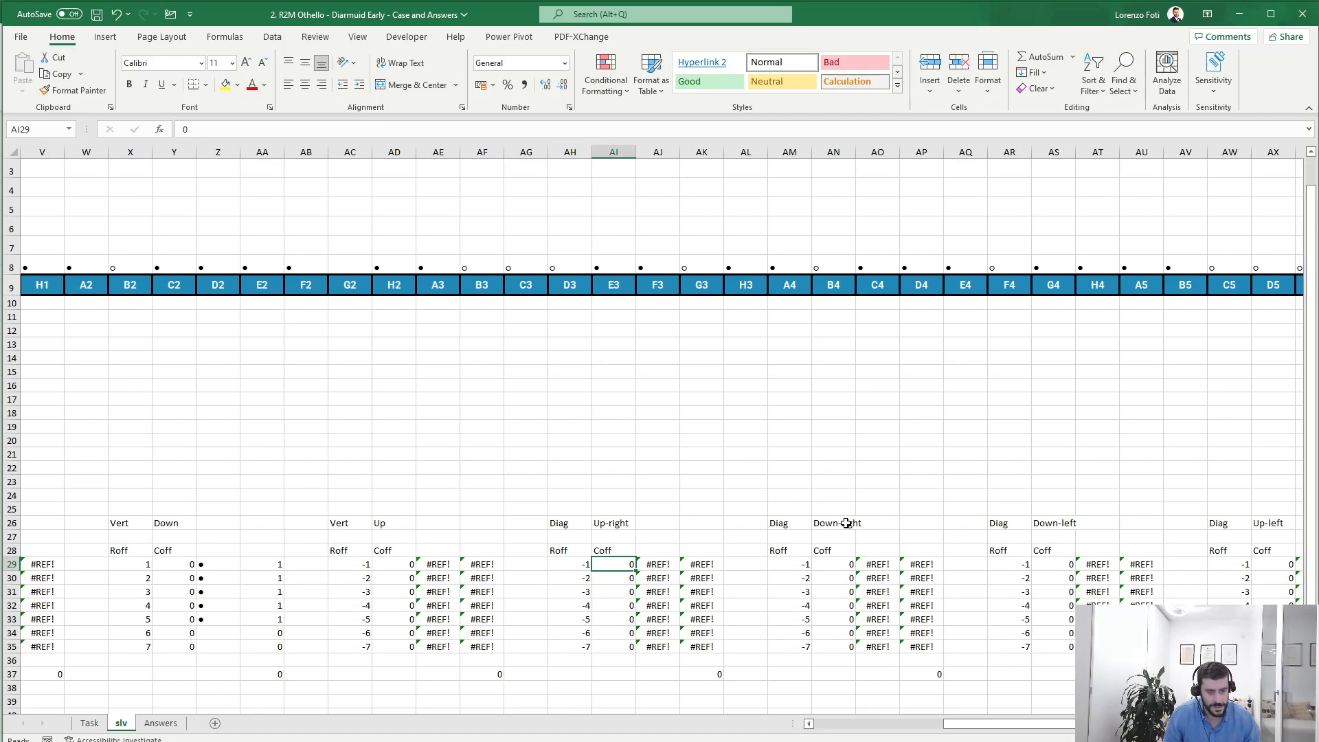
key(Left)
key(Left)
key(Left)
key(Left)
key(Left)
key(Left)
key(Left)
key(Left)
key(Left)
key(Left)
key(Left)
key(ctrl+shift+Down)
key(ctrl+c)
key(Right)
key(Right)
key(Right)
key(Right)
key(Right)
key(Right)
key(Right)
key(Right)
key(Right)
key(Right)
key(Right)
key(ctrl+v)
key(Down)
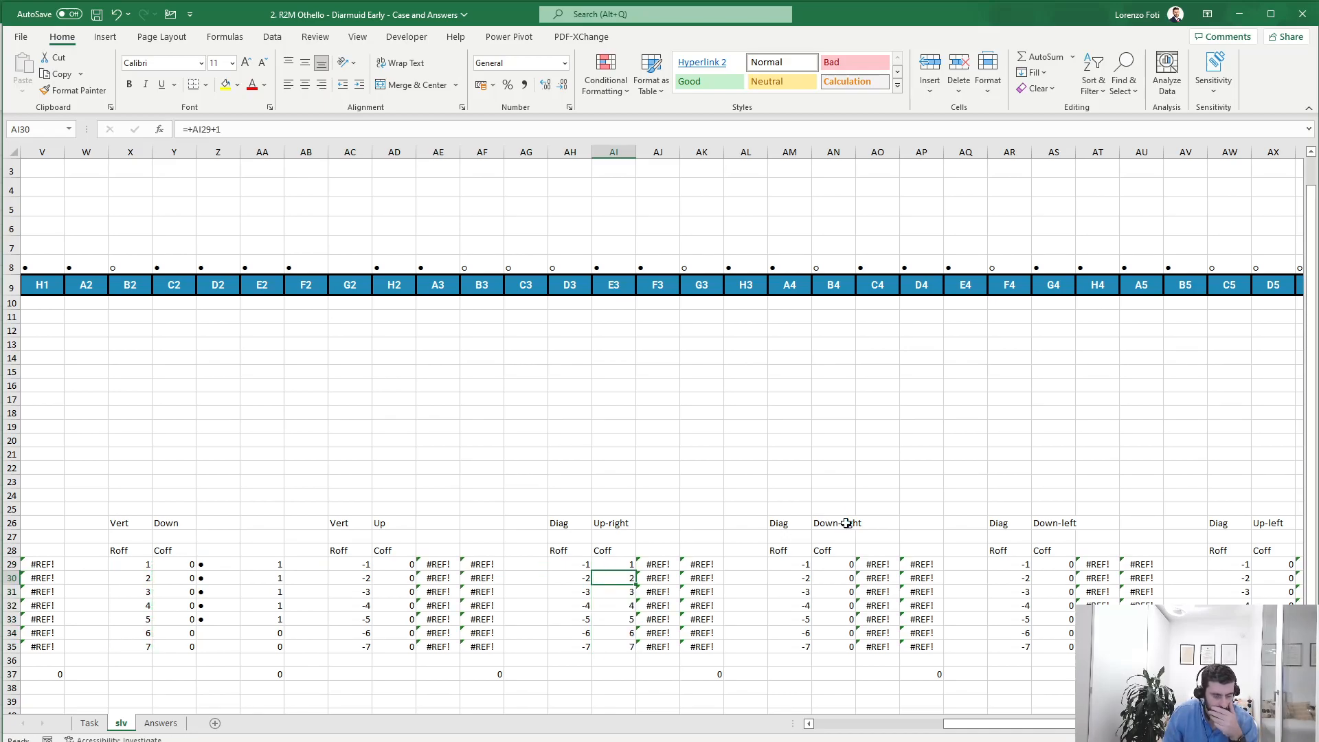
Copy the Up-right Coff series AI29:AI35 into both the Roff and Coff columns of the Diag Down-right block, AM29:AN35
key(Right)
key(Right)
key(Right)
key(Right)
key(Right)
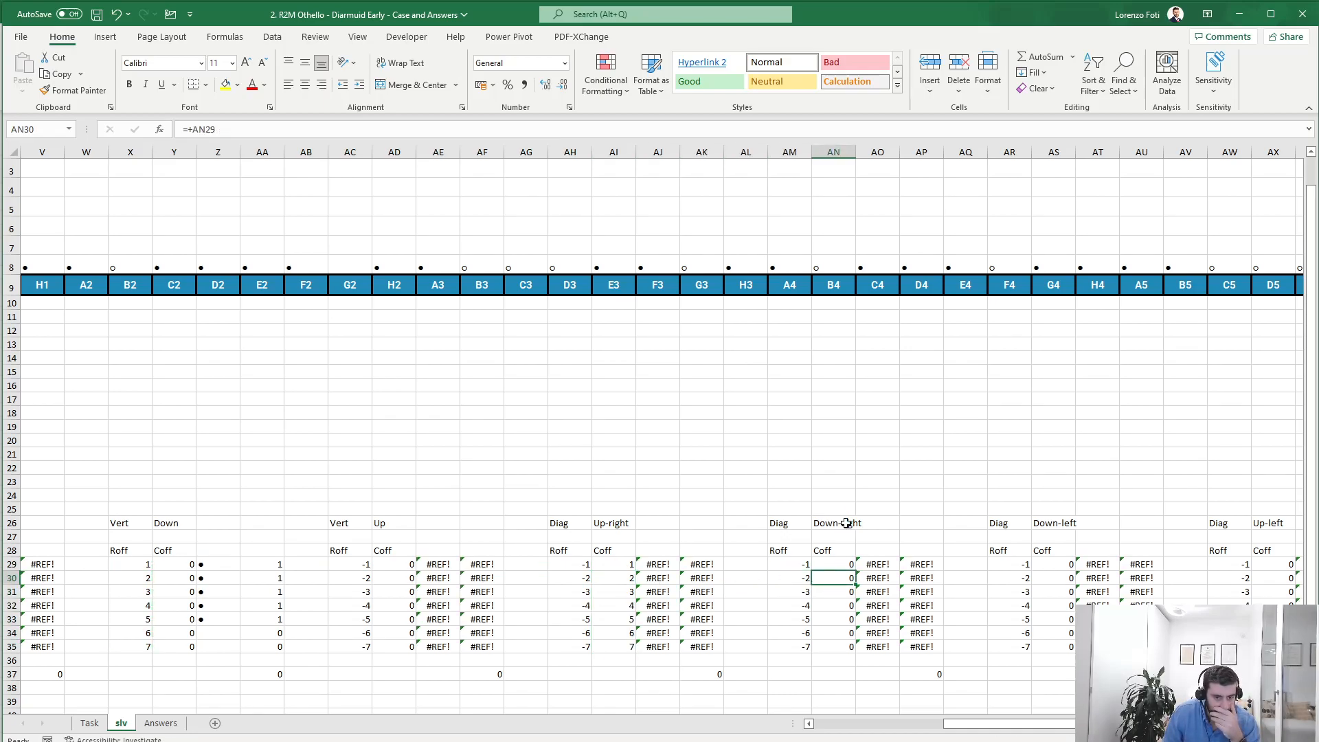
key(Left)
key(Left)
key(Left)
key(Left)
key(Left)
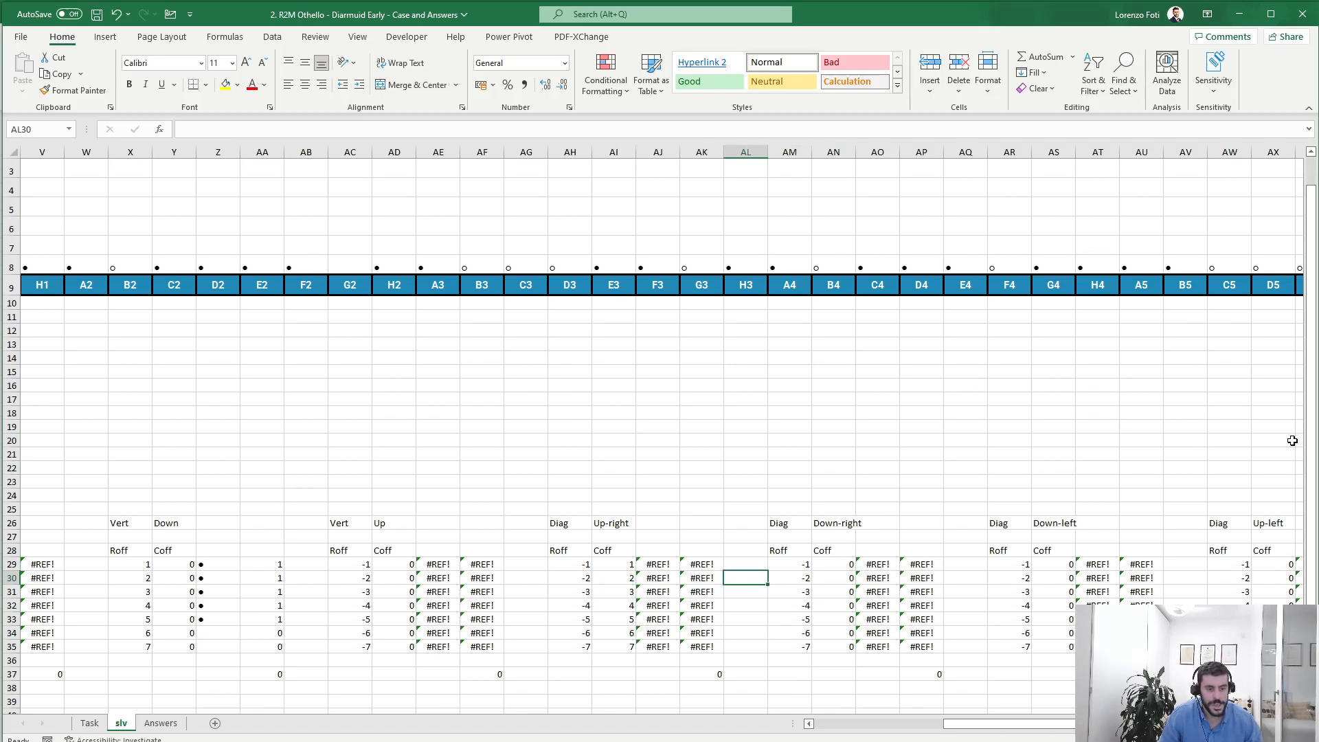
key(Up)
key(ctrl+shift+Down)
key(ctrl+c)
key(Right)
key(Right)
key(Right)
key(Right)
key(Right)
key(ctrl+v)
key(ctrl+v)
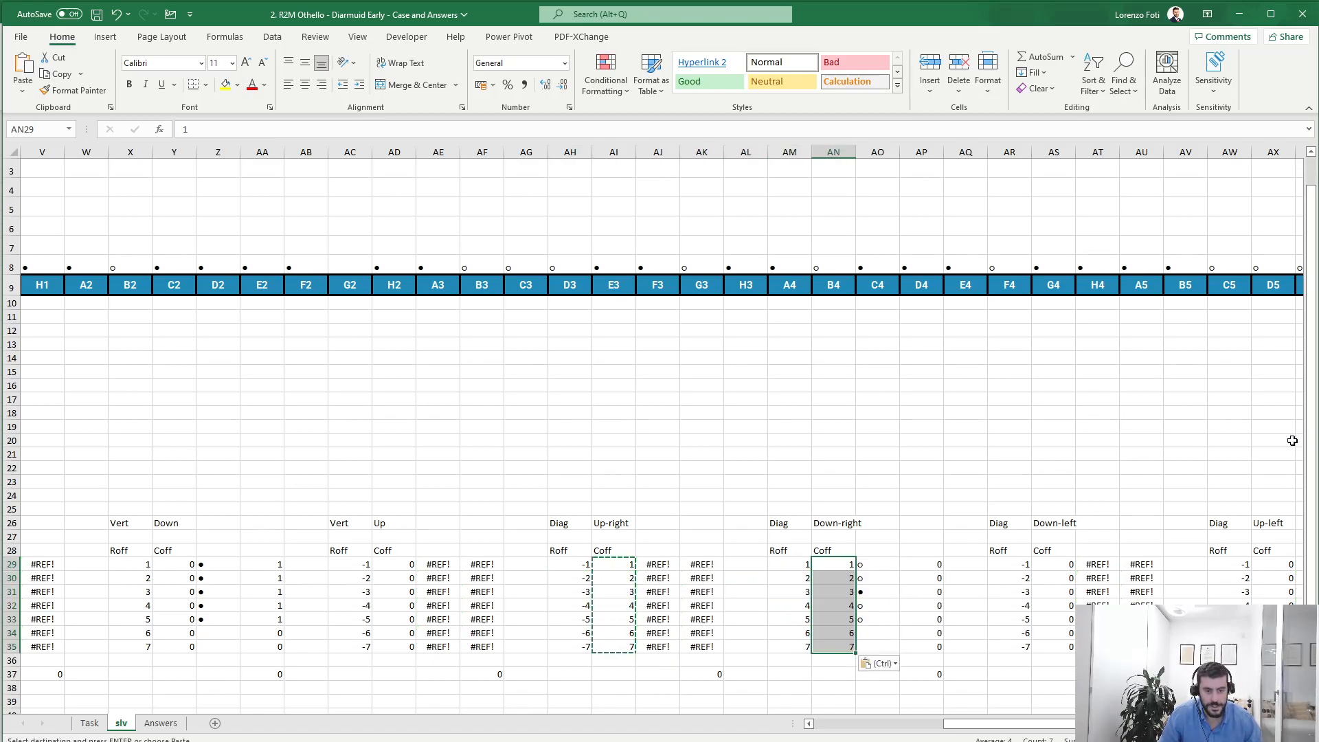
Paste the same copied 1 to 7 series into the Diag Down-left block's Roff column, AR29:AR35
key(Right)
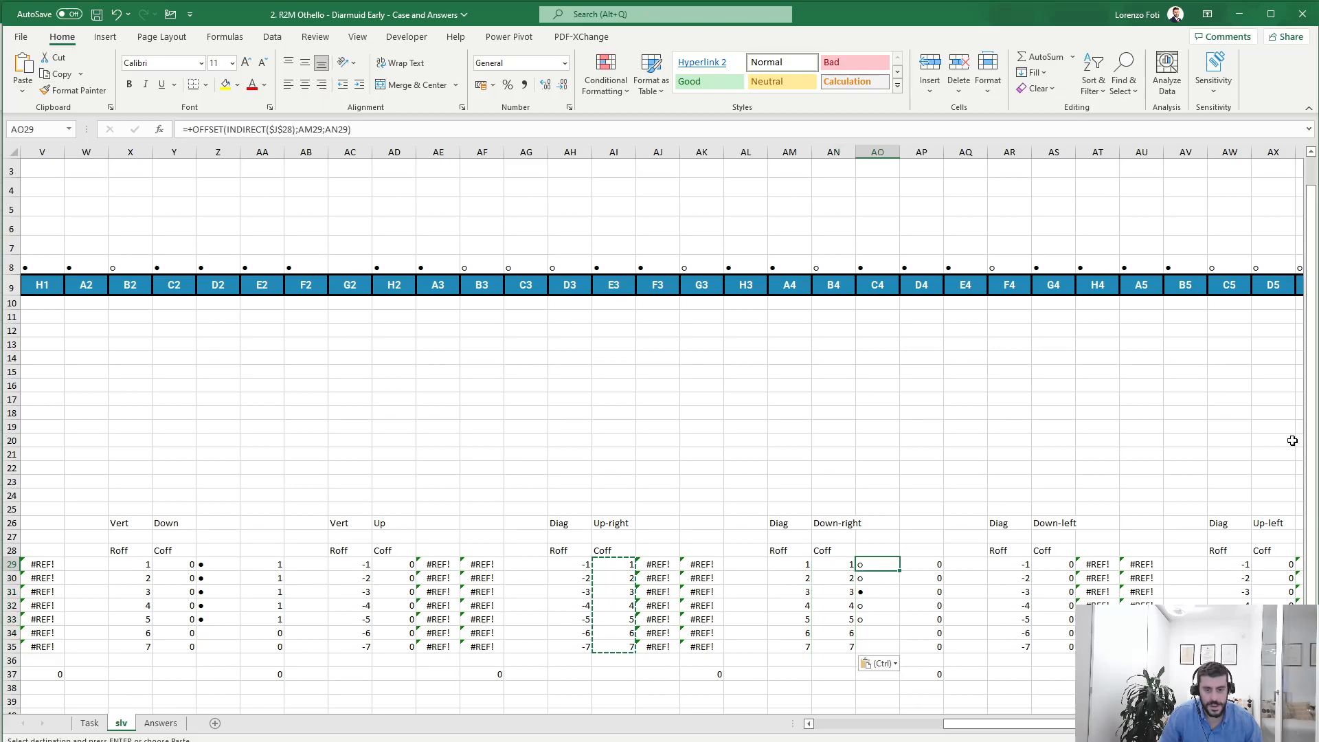
key(Right)
key(Right)
key(Right)
key(ctrl+v)
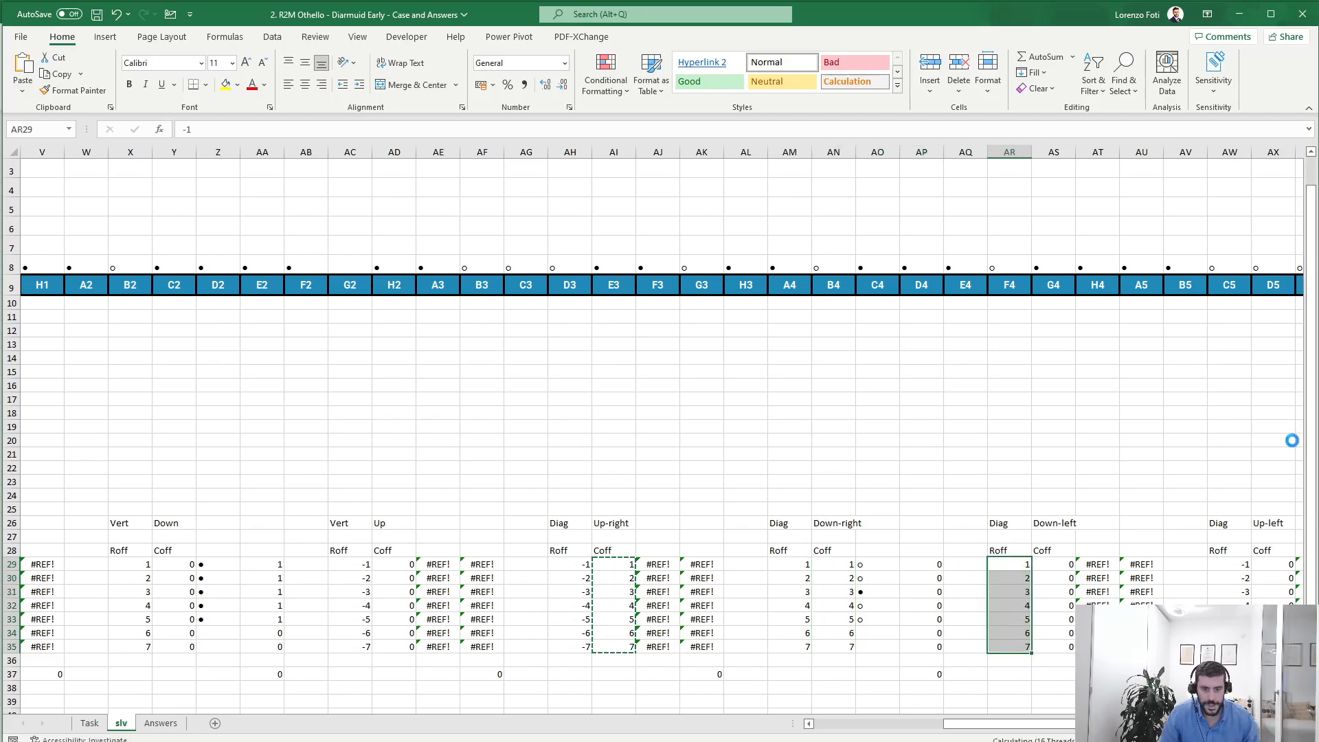
Copy the Diag Up-right block's Roff series AH29:AH35 into the Diag Down-left block's Coff column, AS29:AS35
key(Left)
key(Left)
key(Left)
key(Left)
key(Left)
key(Left)
key(Left)
key(Left)
key(Left)
key(Left)
key(ctrl+shift+Down)
key(ctrl+c)
key(Right)
key(Right)
key(Right)
key(Right)
key(Right)
key(Right)
key(Right)
key(Right)
key(Right)
key(Right)
key(Right)
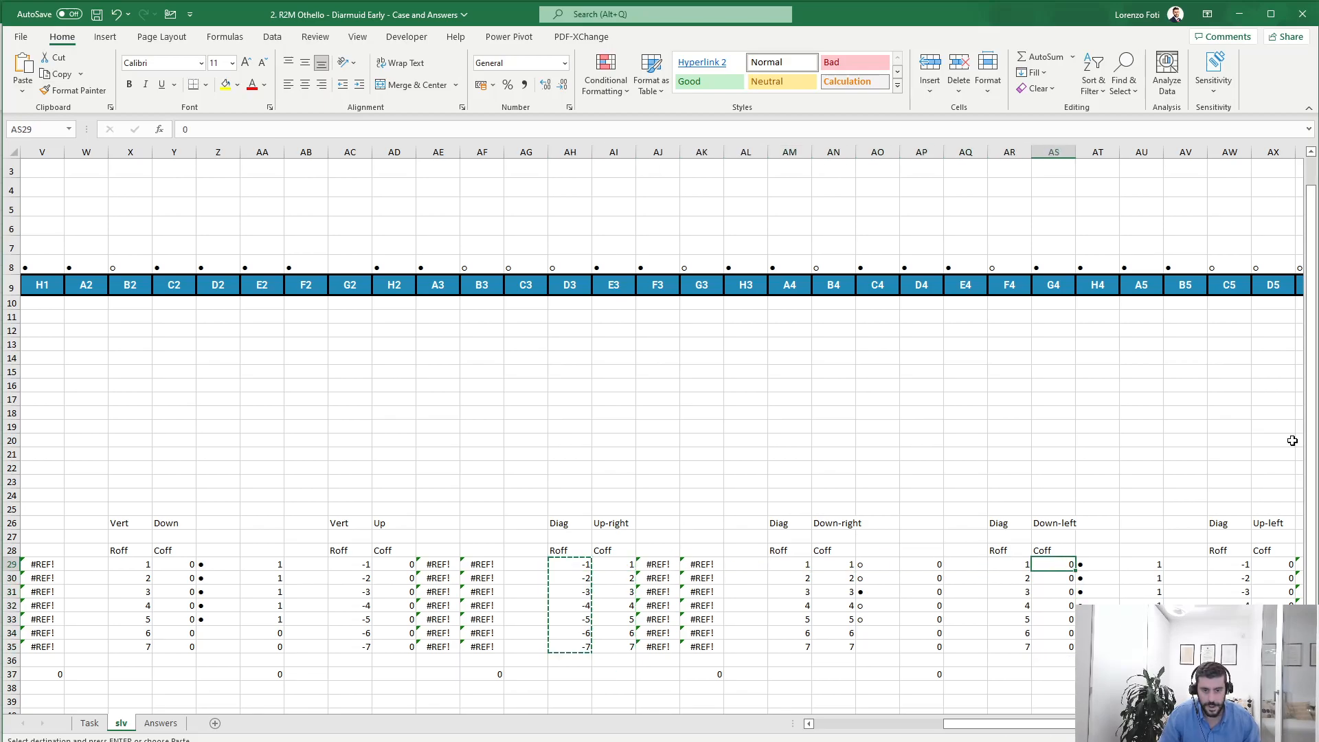
key(ctrl+v)
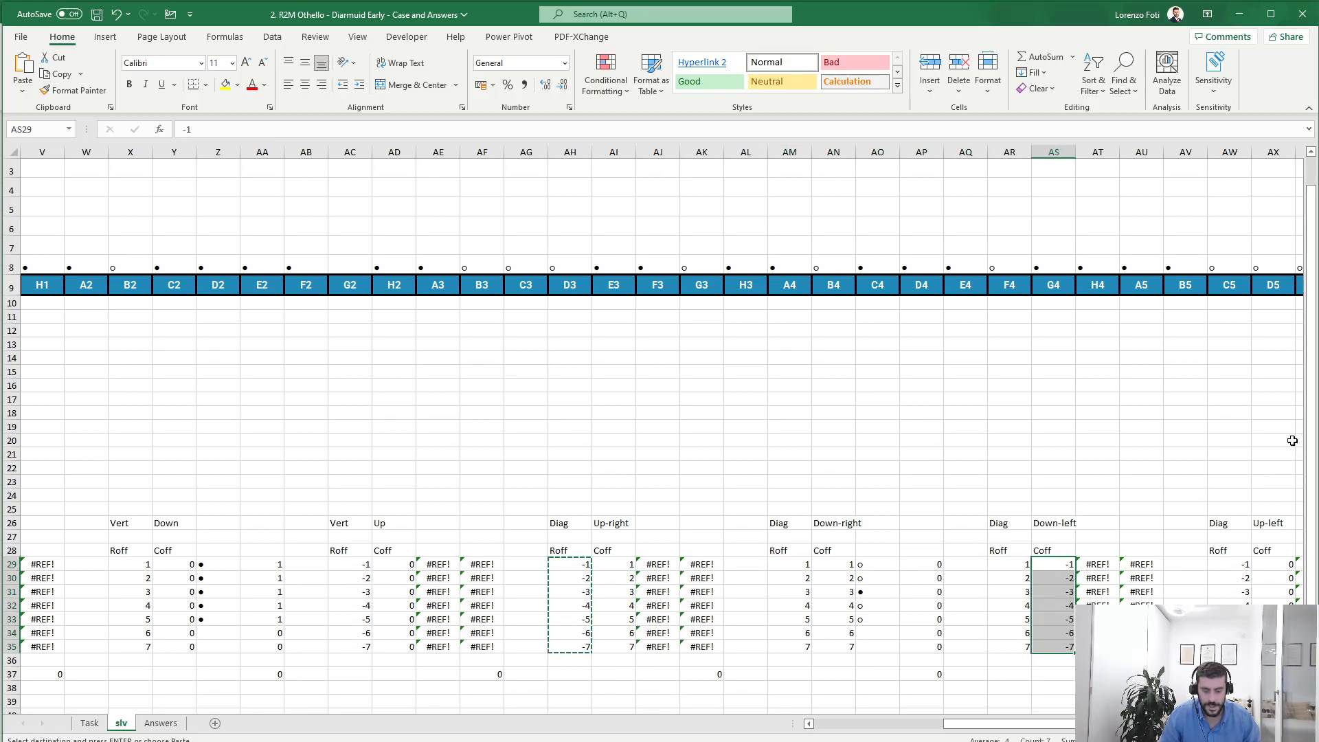
key(Right)
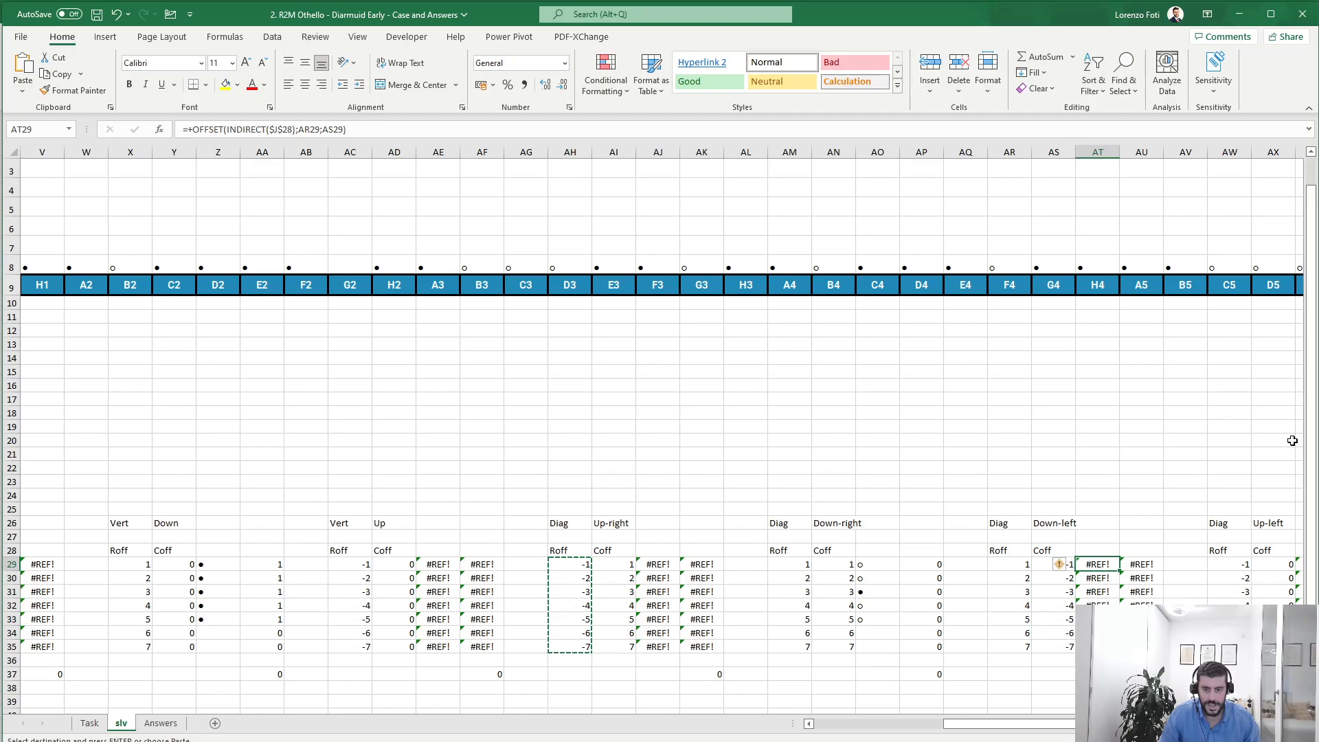
Copy the Down-left Coff series AS29:AS35 into the Diag Up-left block's Coff column, AX29:AX35
key(Left)
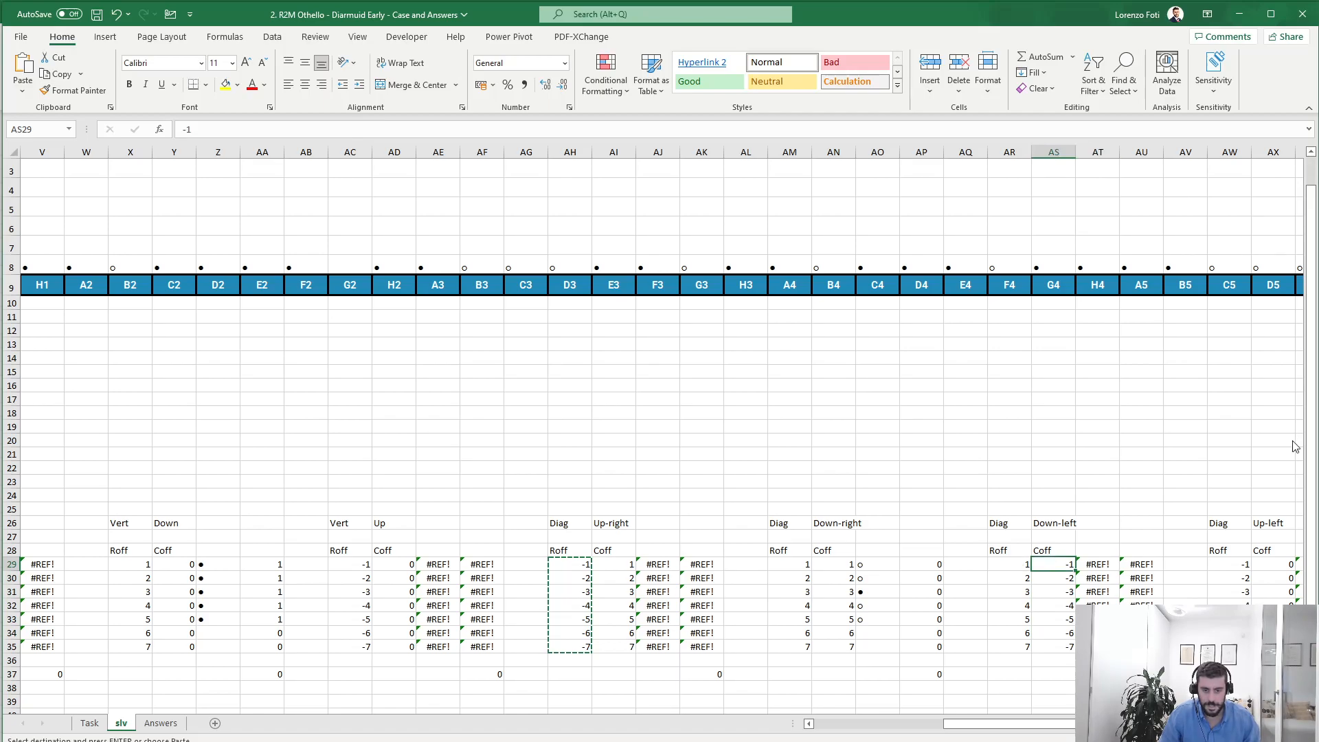
key(ctrl+shift+Down)
key(ctrl+c)
key(Right)
key(Right)
key(Right)
key(Right)
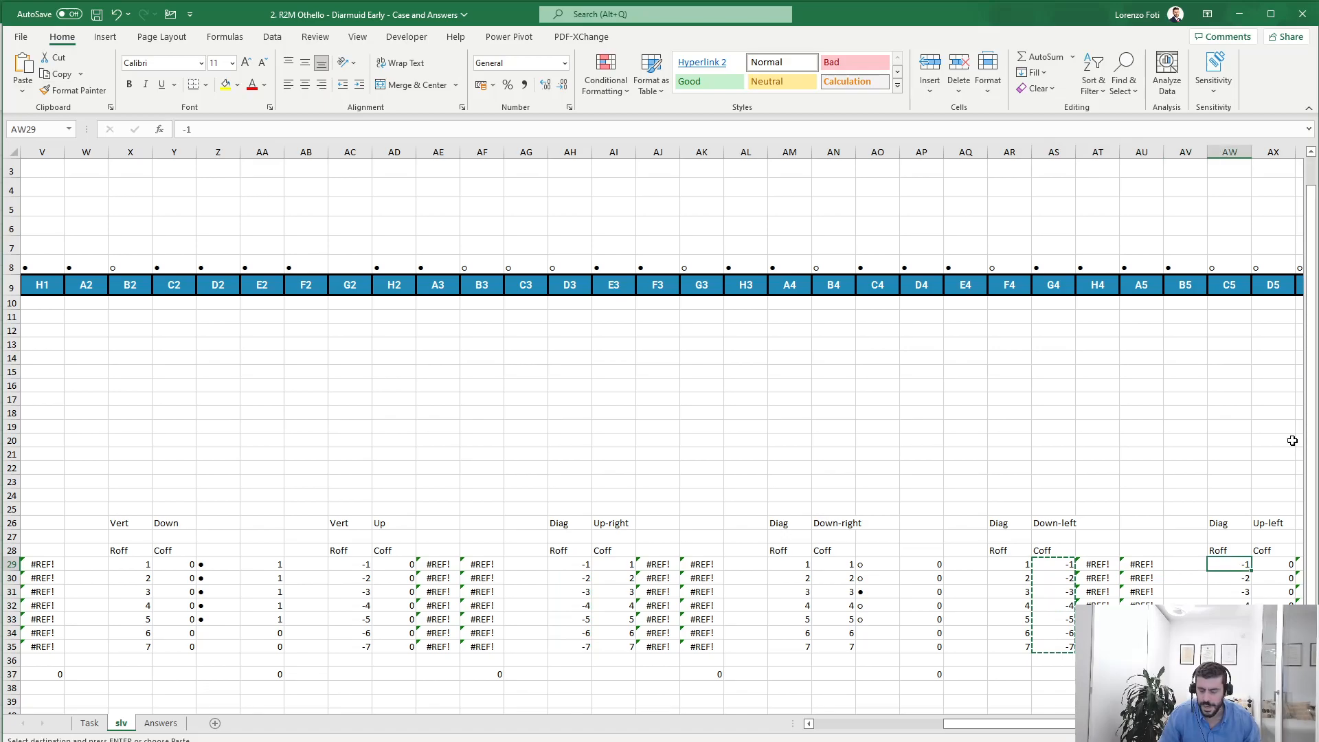
key(ctrl+shift+Down)
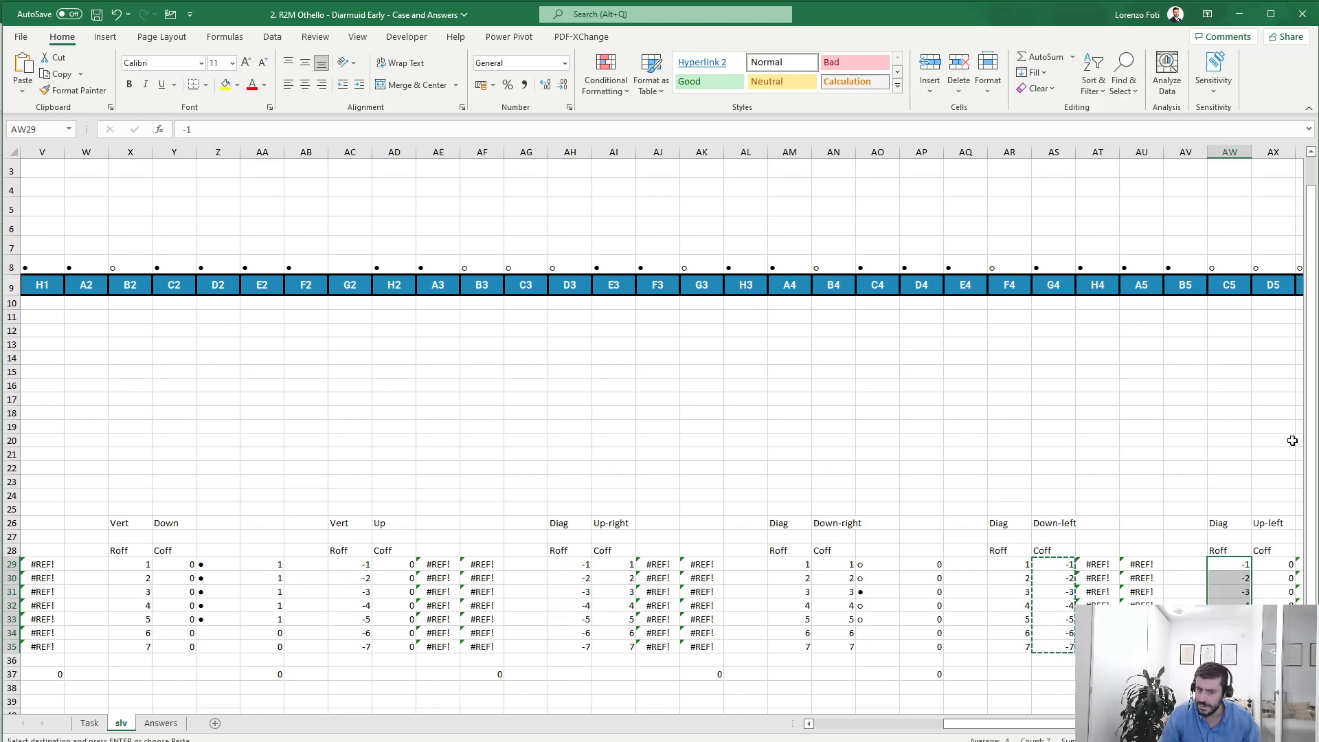
key(Right)
key(ctrl+shift+Down)
key(ctrl+v)
key(Right)
key(Escape)
Check the Diag Down-right block's pieces against the board diagonal running down from A1 to G6
key(Left)
key(Left)
key(Left)
key(Left)
key(Left)
key(Left)
key(Left)
key(Left)
key(Left)
key(Left)
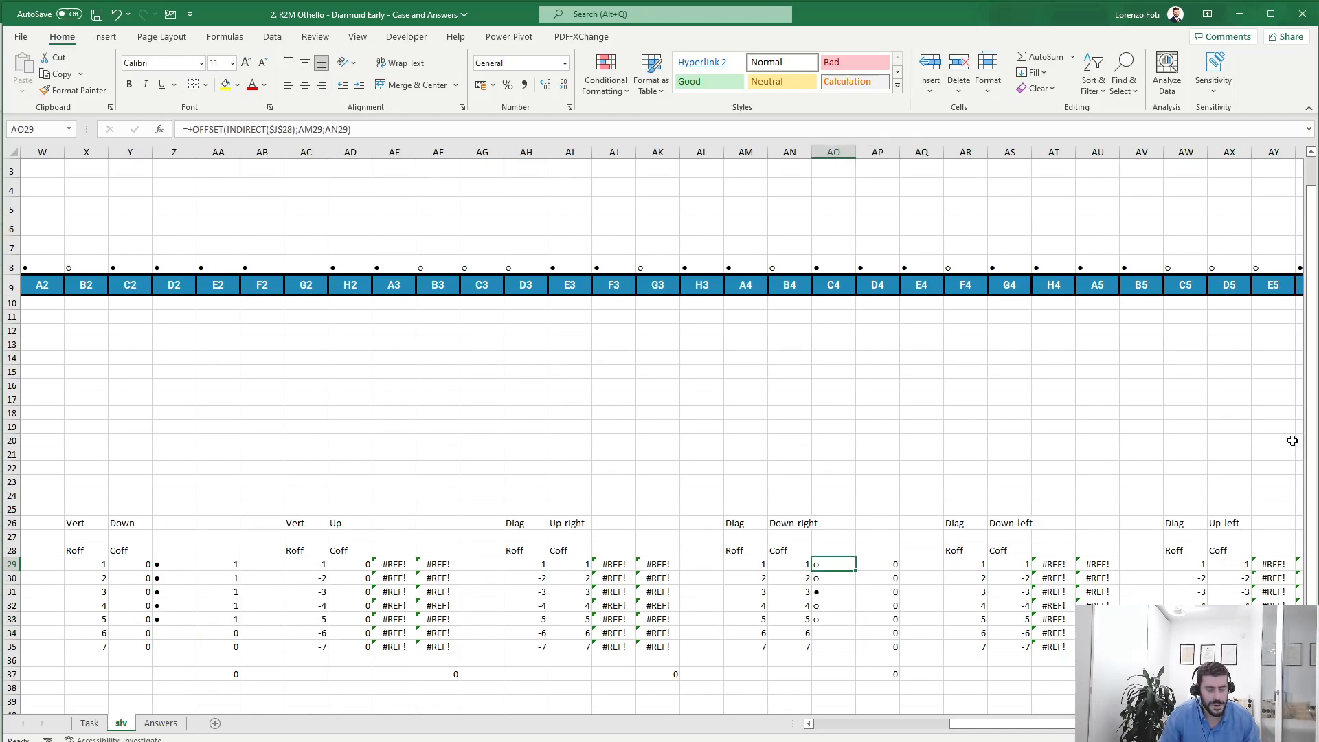
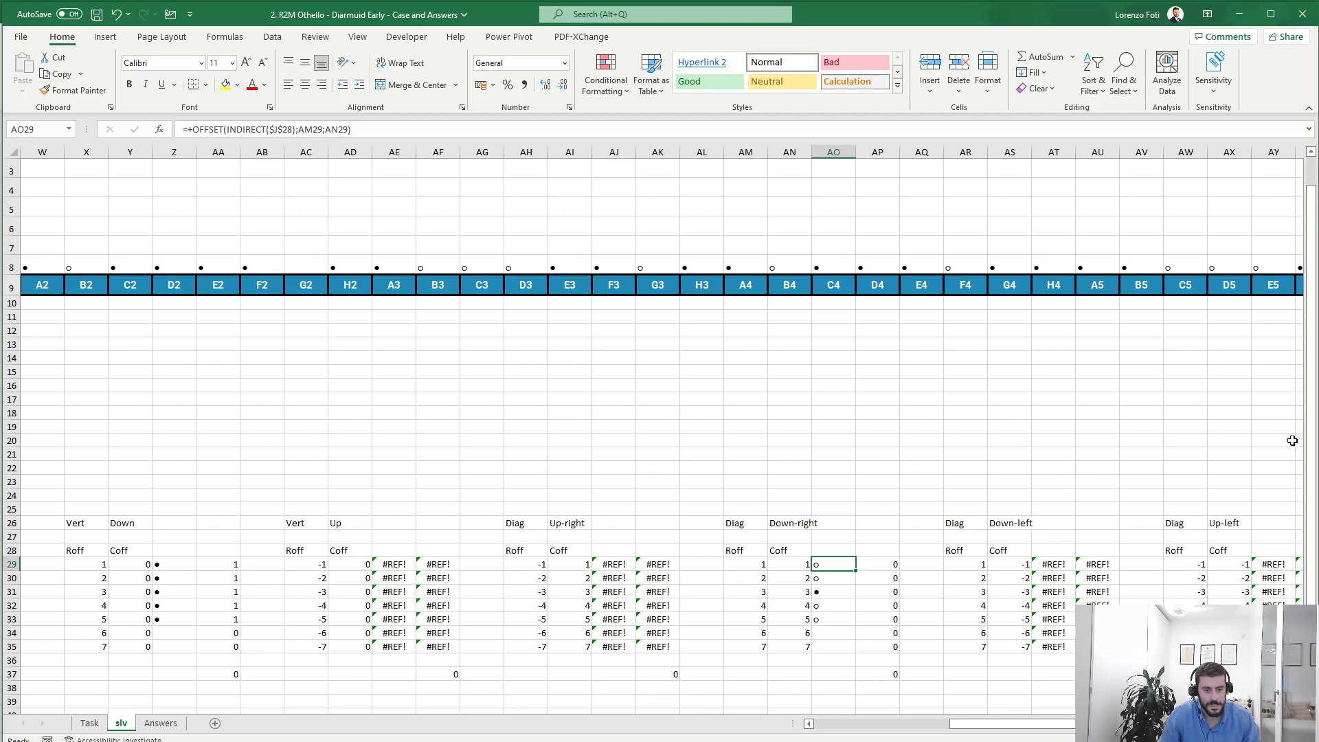
key(Left)
key(Left)
key(Left)
key(Left)
key(Left)
key(Left)
key(Left)
key(Left)
key(Left)
key(Left)
key(Left)
key(Left)
key(Left)
key(Left)
key(Left)
key(Left)
key(ctrl+Up)
key(ctrl+Up)
key(ctrl+Up)
key(ctrl+Left)
key(ctrl+Left)
key(ctrl+Left)
key(ctrl+Up)
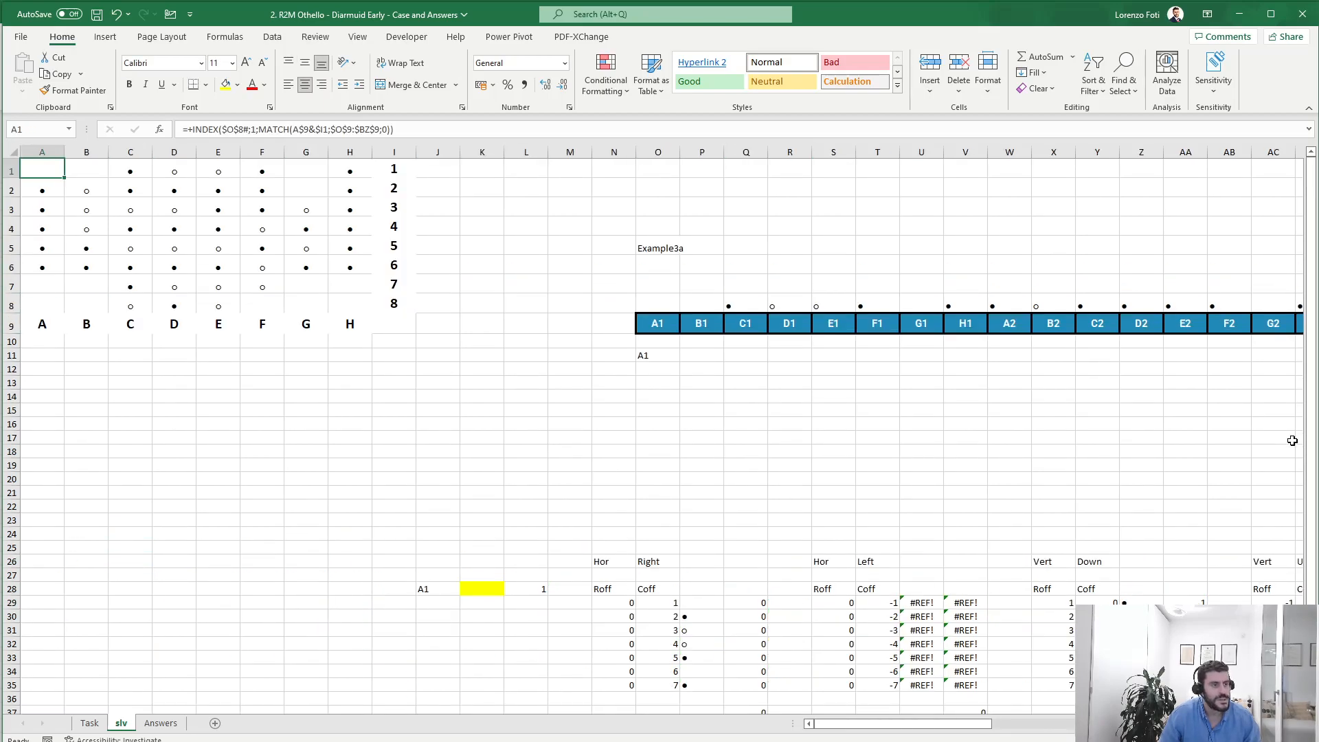
key(Right)
key(Down)
key(Right)
key(Down)
key(Right)
key(Down)
key(Right)
key(Down)
key(Right)
key(Down)
key(Right)
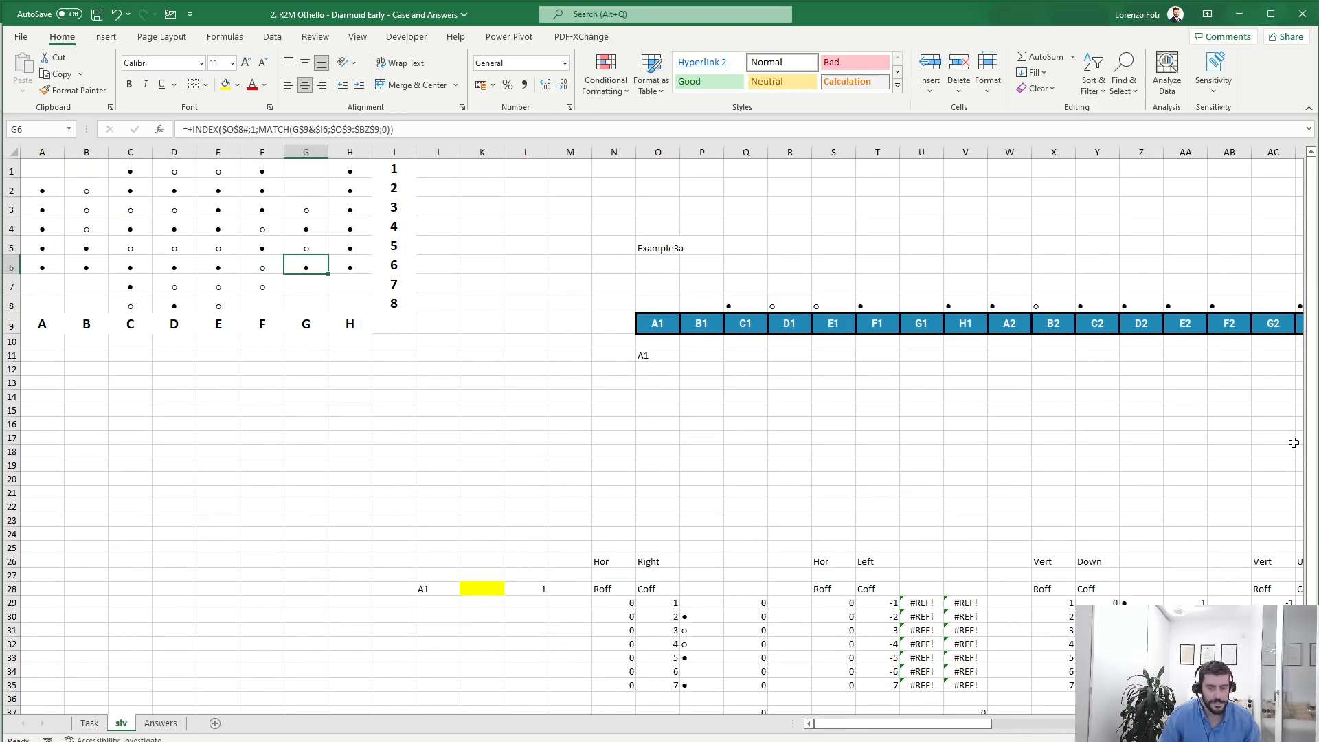
Move the flag value from L28 down to L37, in line with the direction blocks' result row
scroll(1294, 443, down, 2)
drag(931, 730, 975, 729)
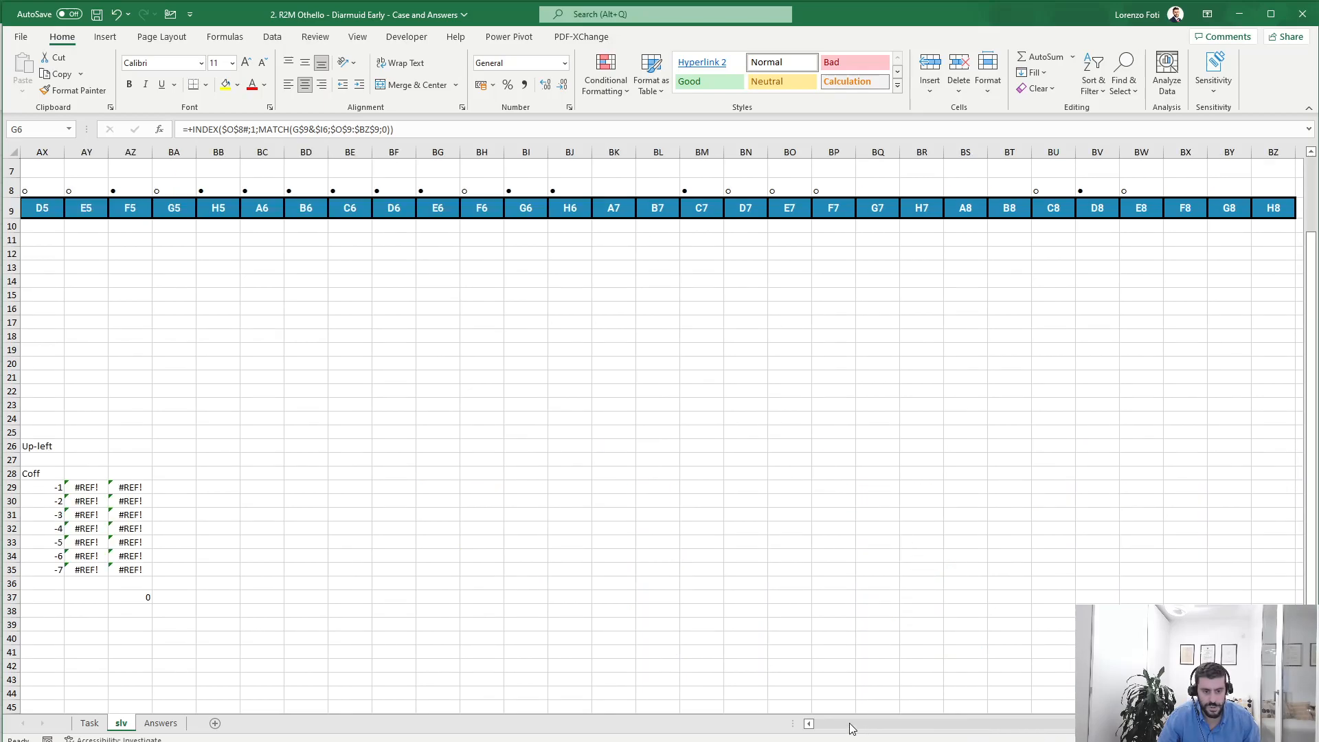
drag(1214, 724, 876, 722)
click(529, 474)
drag(533, 479, 533, 597)
Enter the formula =+AND(L37:AZ37) in K37 to combine the flag and all direction results
click(421, 596)
click(465, 597)
text(+and()
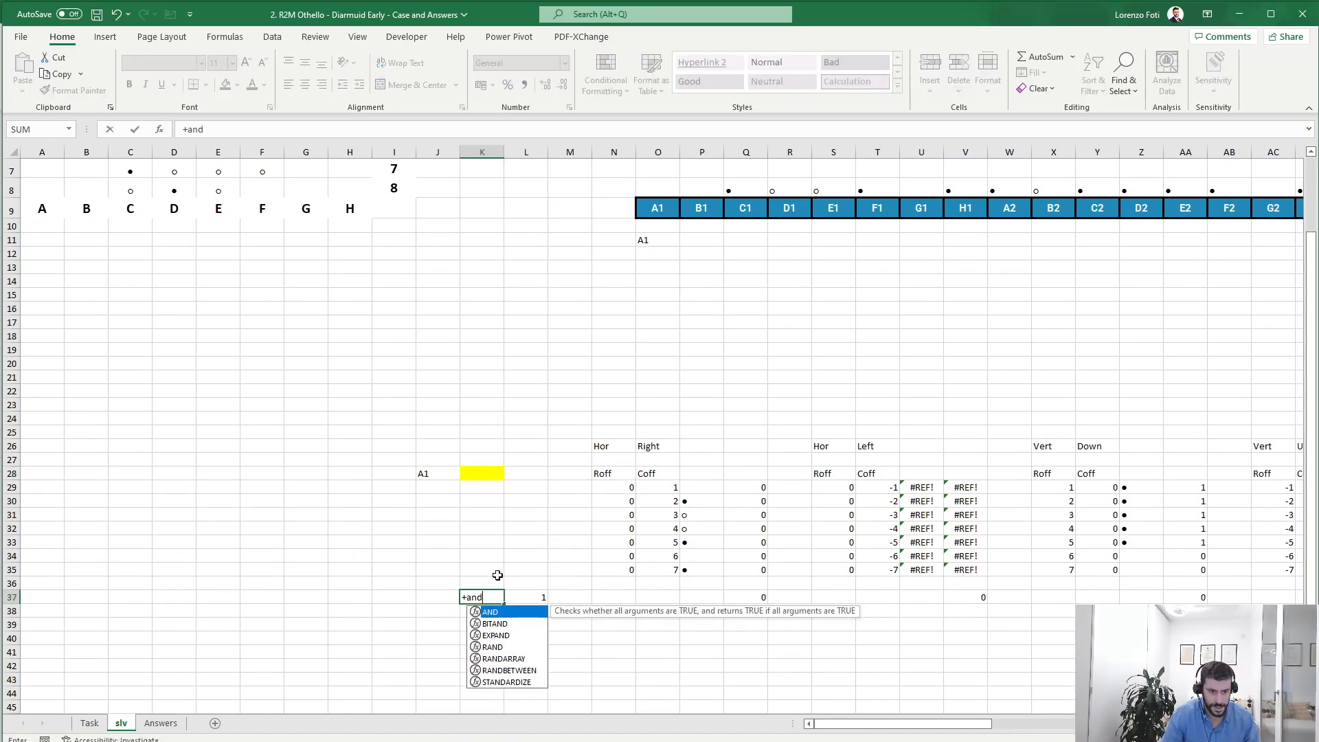
key(Right)
key(Right)
key(Left)
key(ctrl+shift+Right)
key(ctrl+shift+Right)
key(ctrl+shift+Right)
key(ctrl+shift+Right)
key(ctrl+shift+Right)
key(ctrl+shift+Right)
key(ctrl+shift+Right)
key(ctrl+shift+Right)
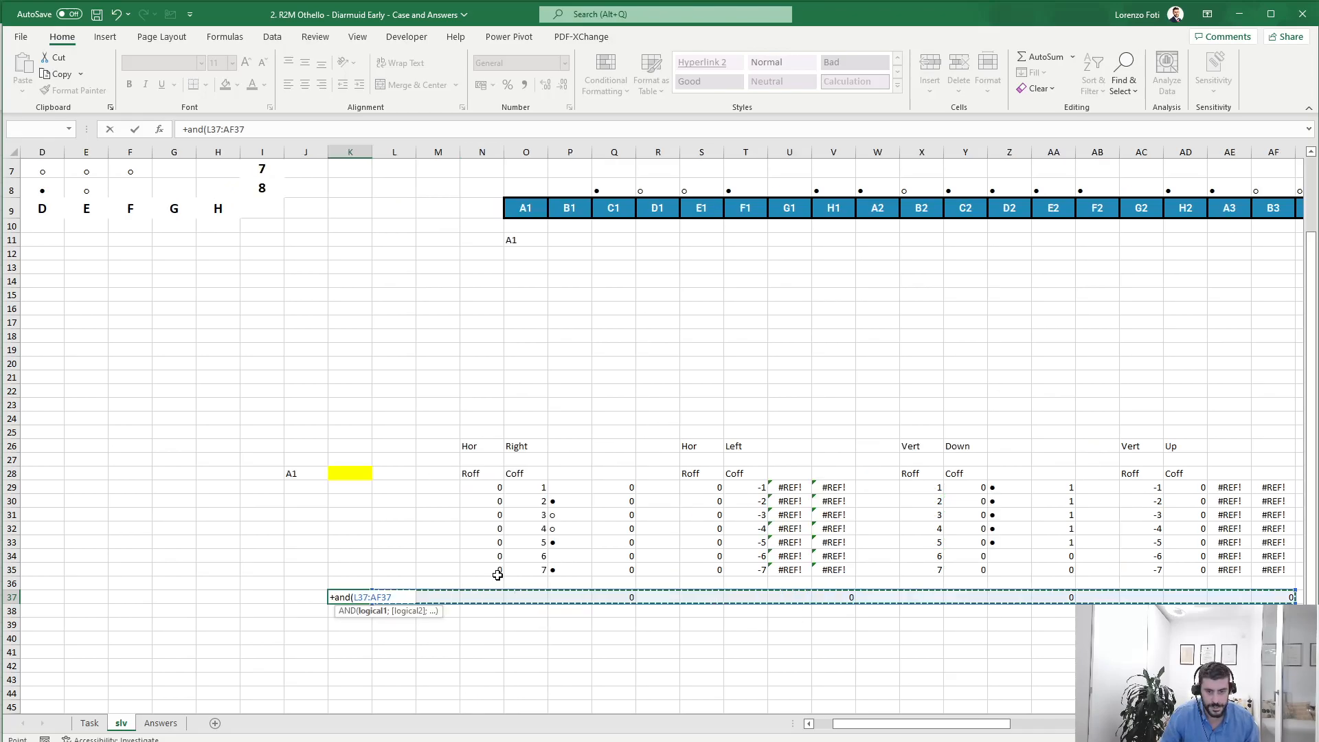
key(ctrl+shift+Right)
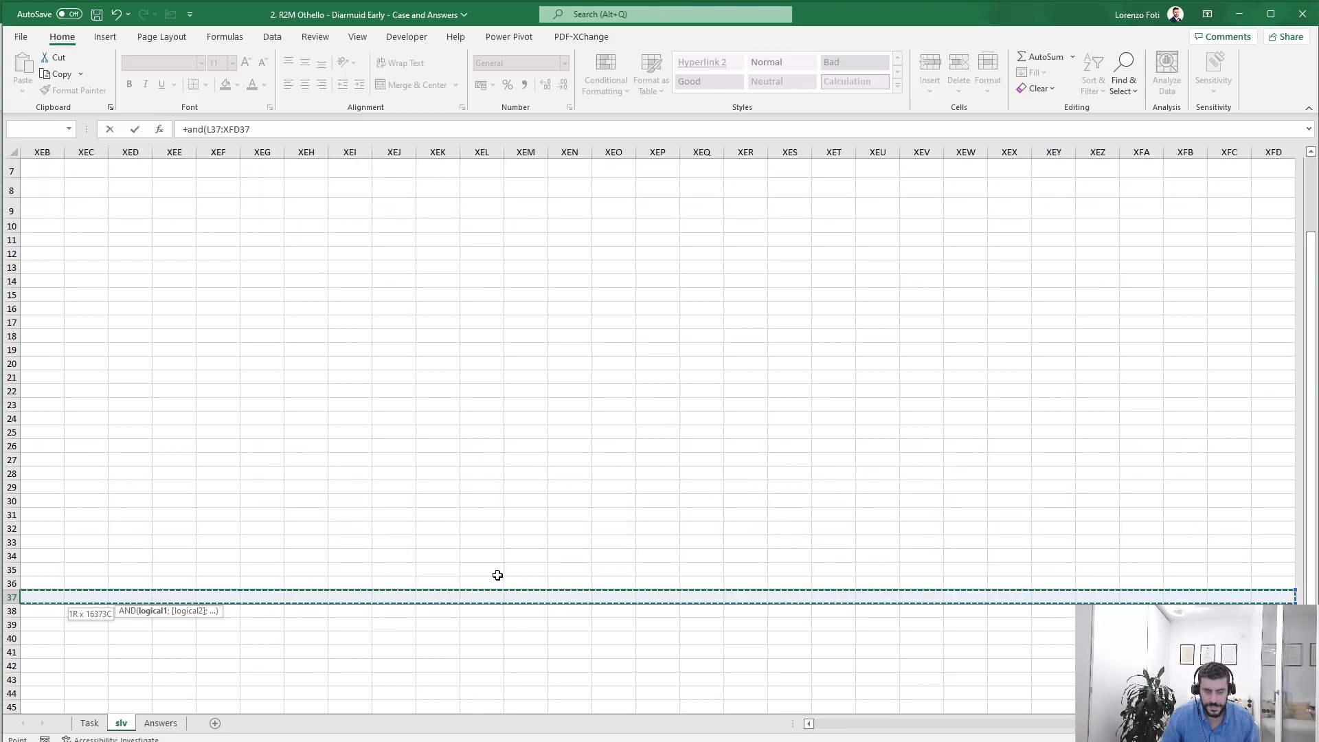
key(ctrl+shift+Left)
text())
key(Return)
Make K37 return a number by changing its formula to =--AND(L37:AZ37)
key(ctrl+Left)
key(Up)
key(Right)
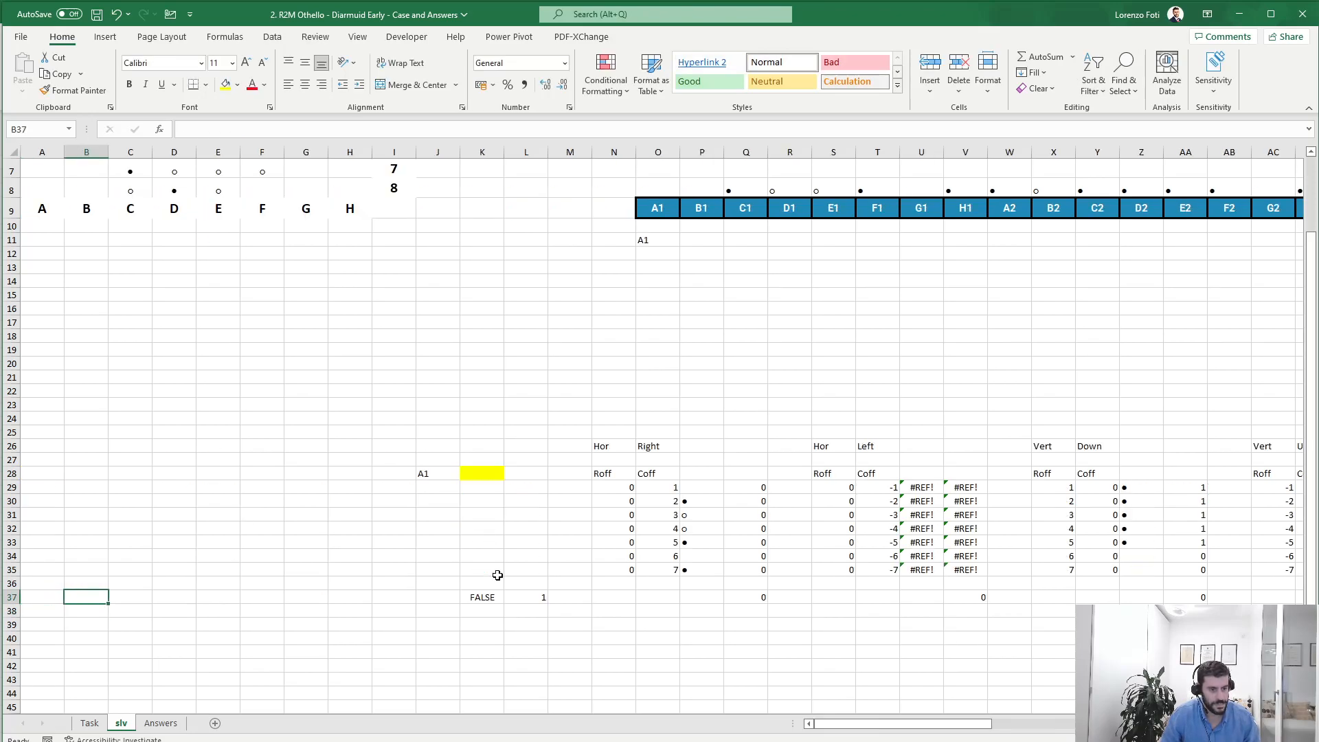
key(ctrl+Right)
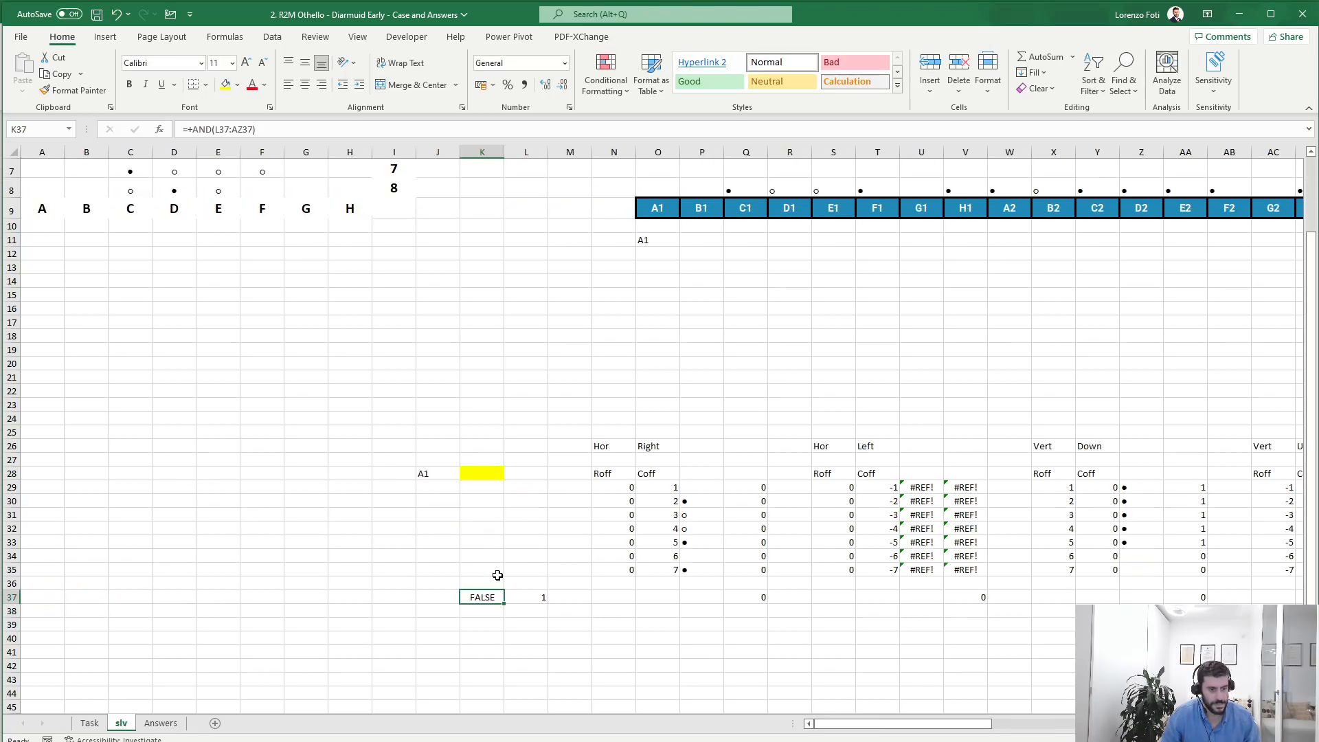
click(194, 129)
key(BackSpace)
text(--)
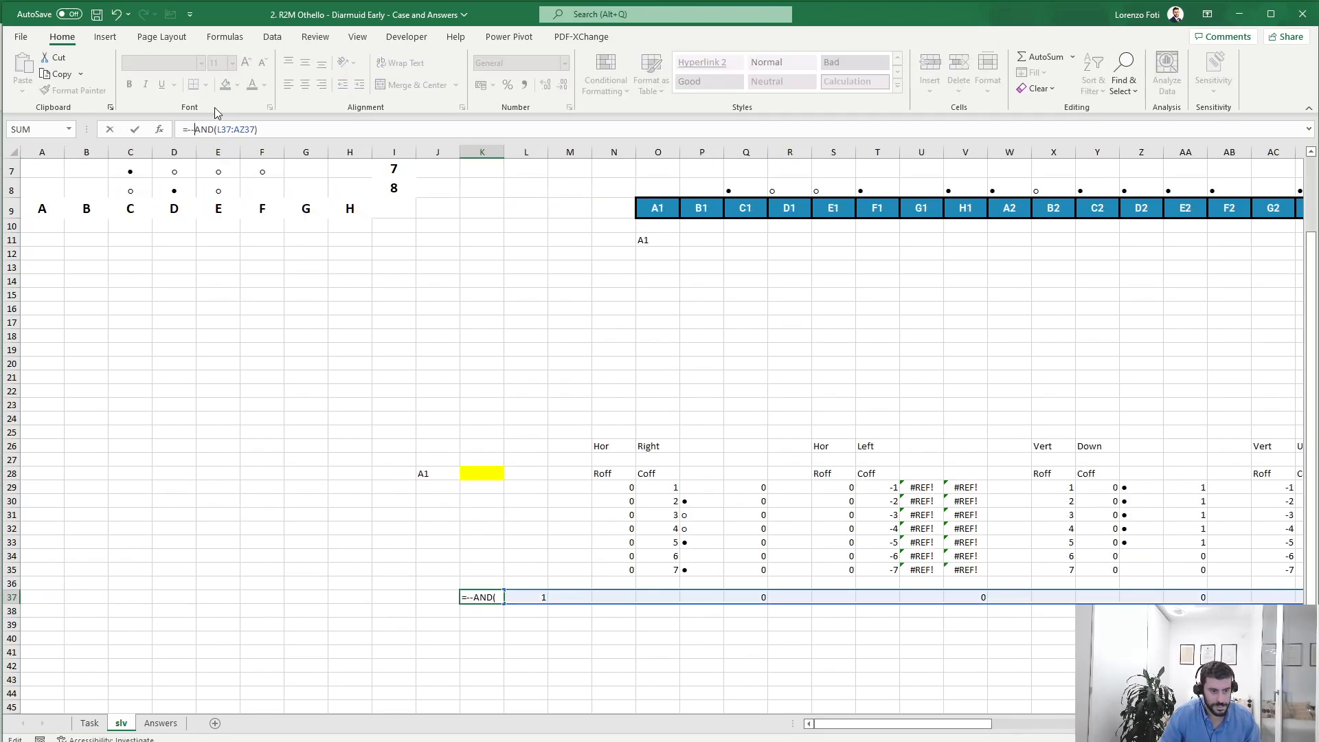
key(ctrl+Return)
key(ctrl+Left)
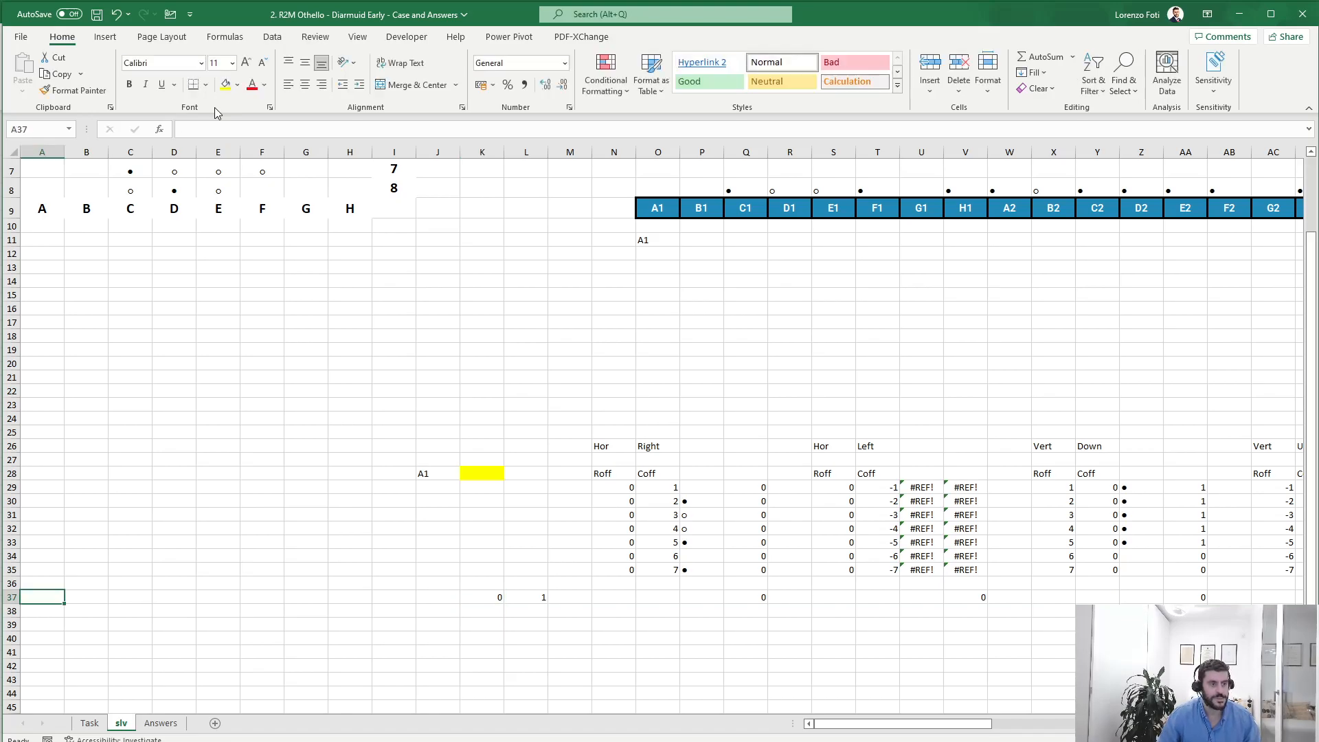
Review the Level 3 examples on the Task sheet and change the game reference in slv cell O5 to Example3b
key(ctrl+Home)
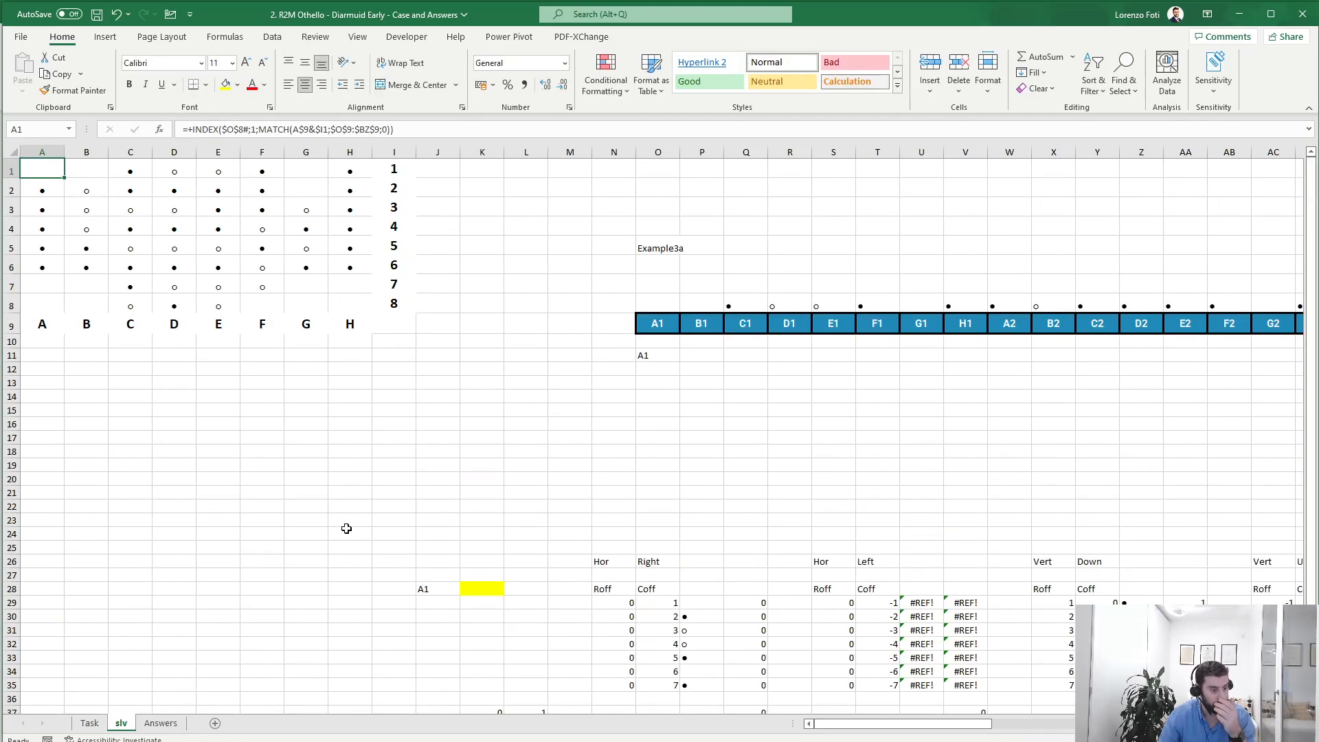
click(89, 723)
scroll(229, 510, up, 20)
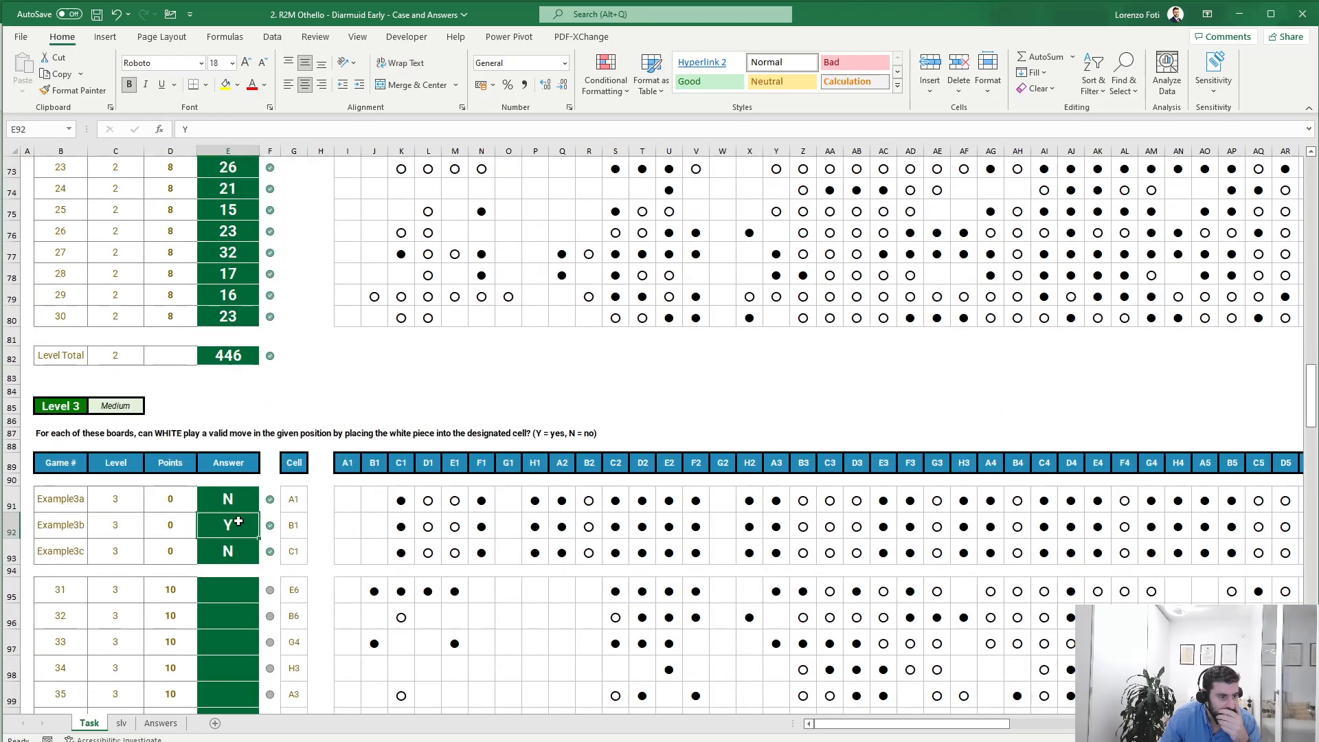
click(121, 723)
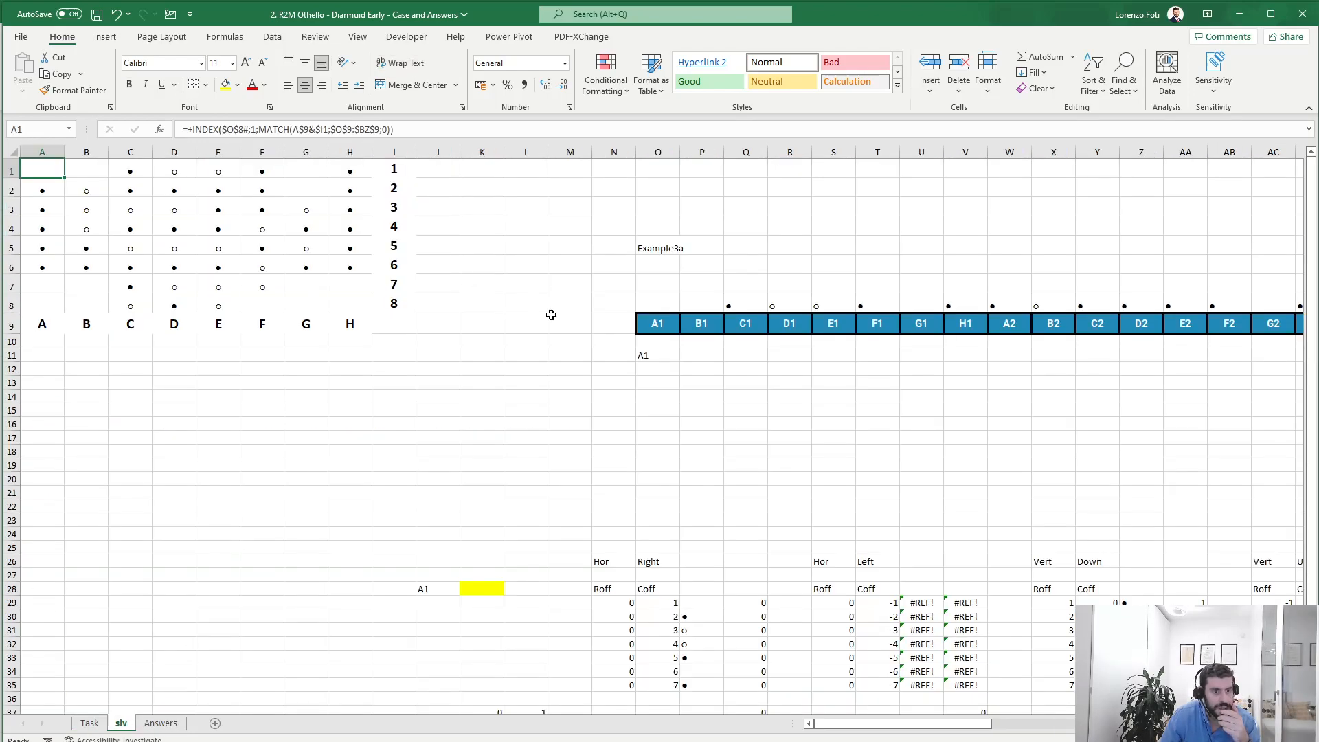
click(656, 248)
click(295, 131)
key(BackSpace)
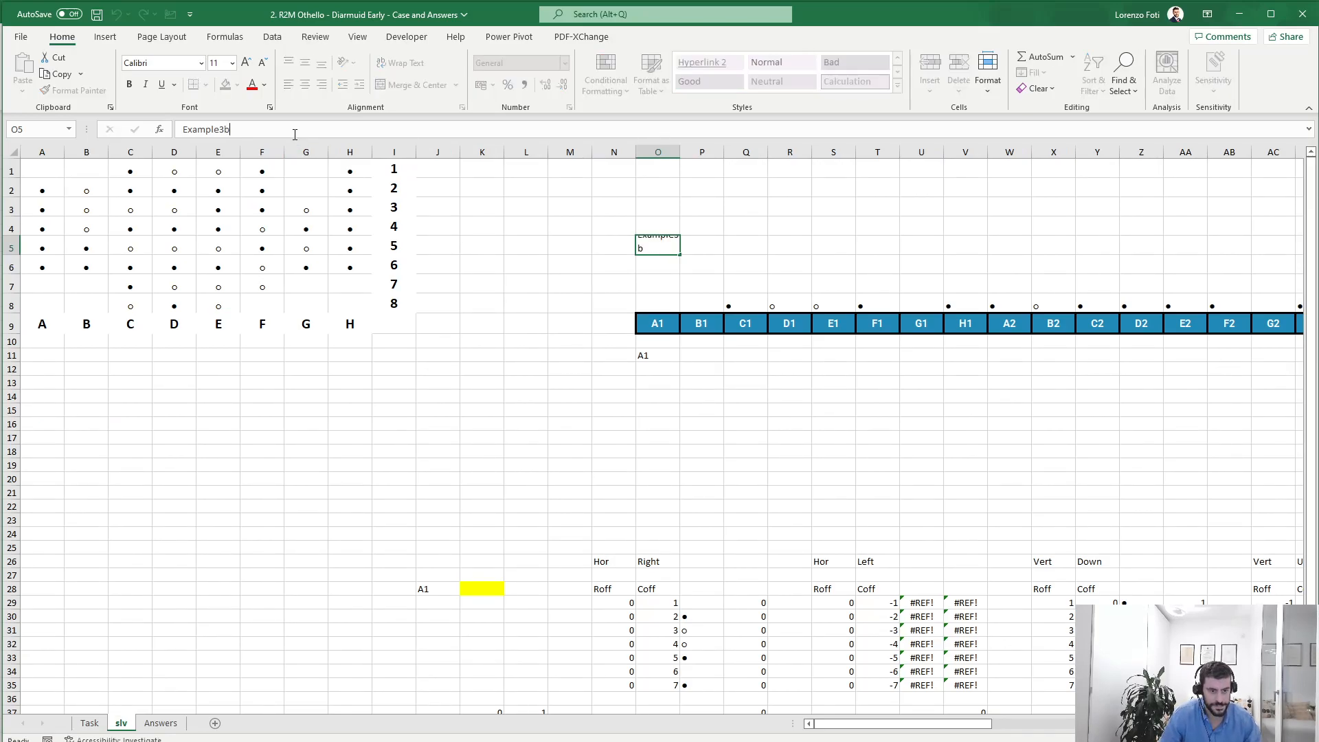
key(Return)
Replace AND with OR in the K37 formula, making it =--OR(L37:AZ37)
scroll(496, 430, down, 3)
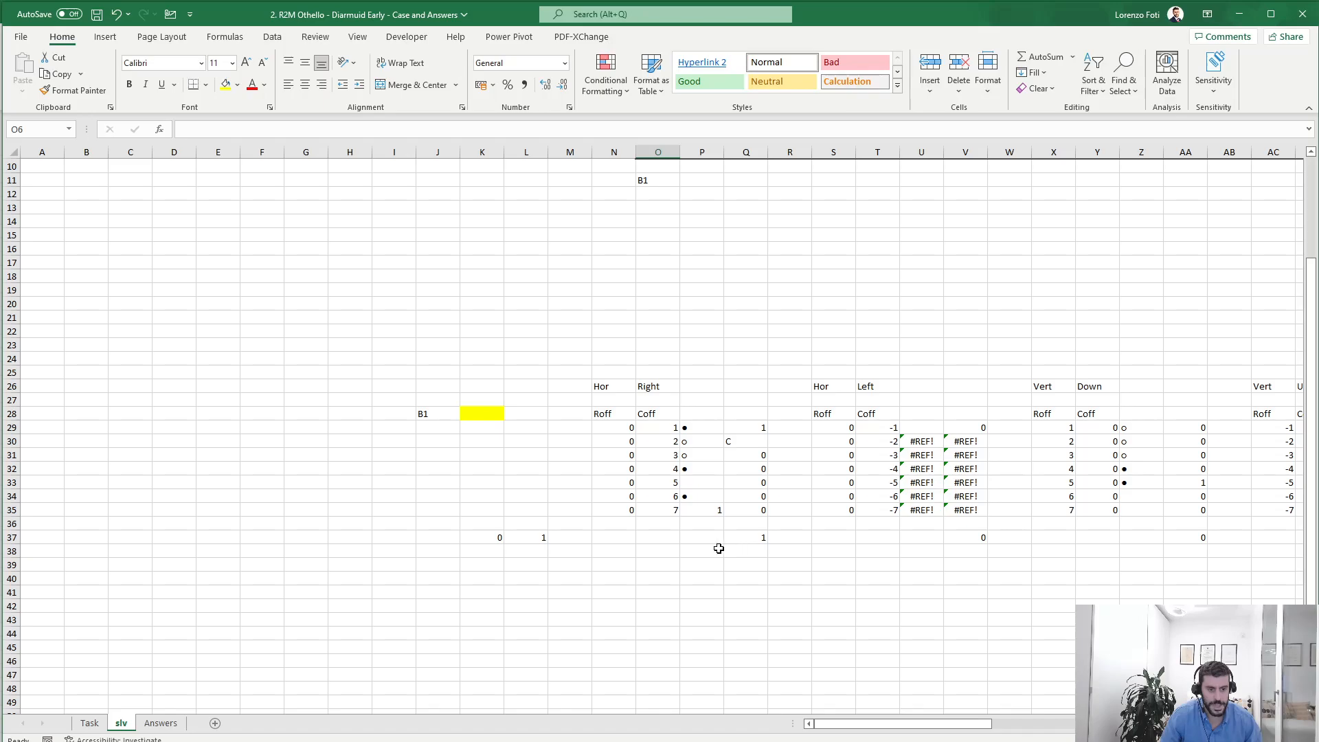
click(491, 538)
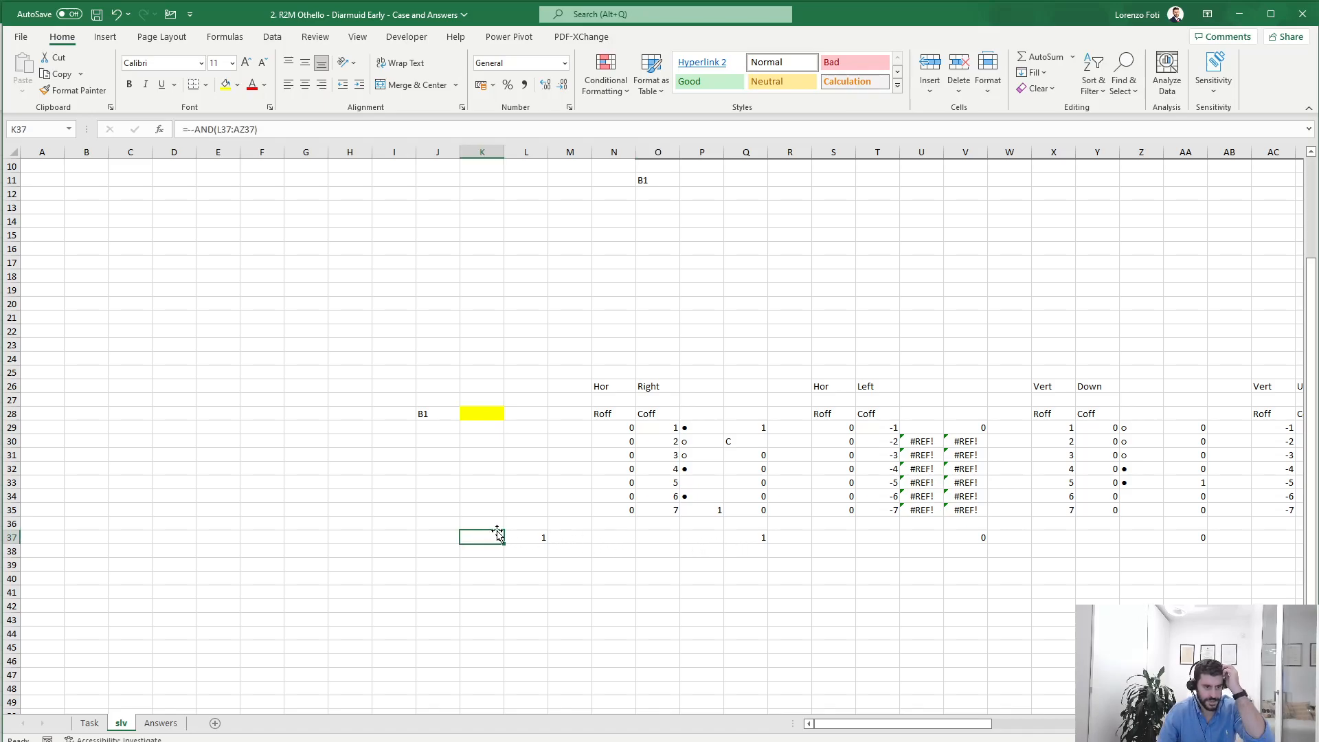
double_click(205, 131)
text(or)
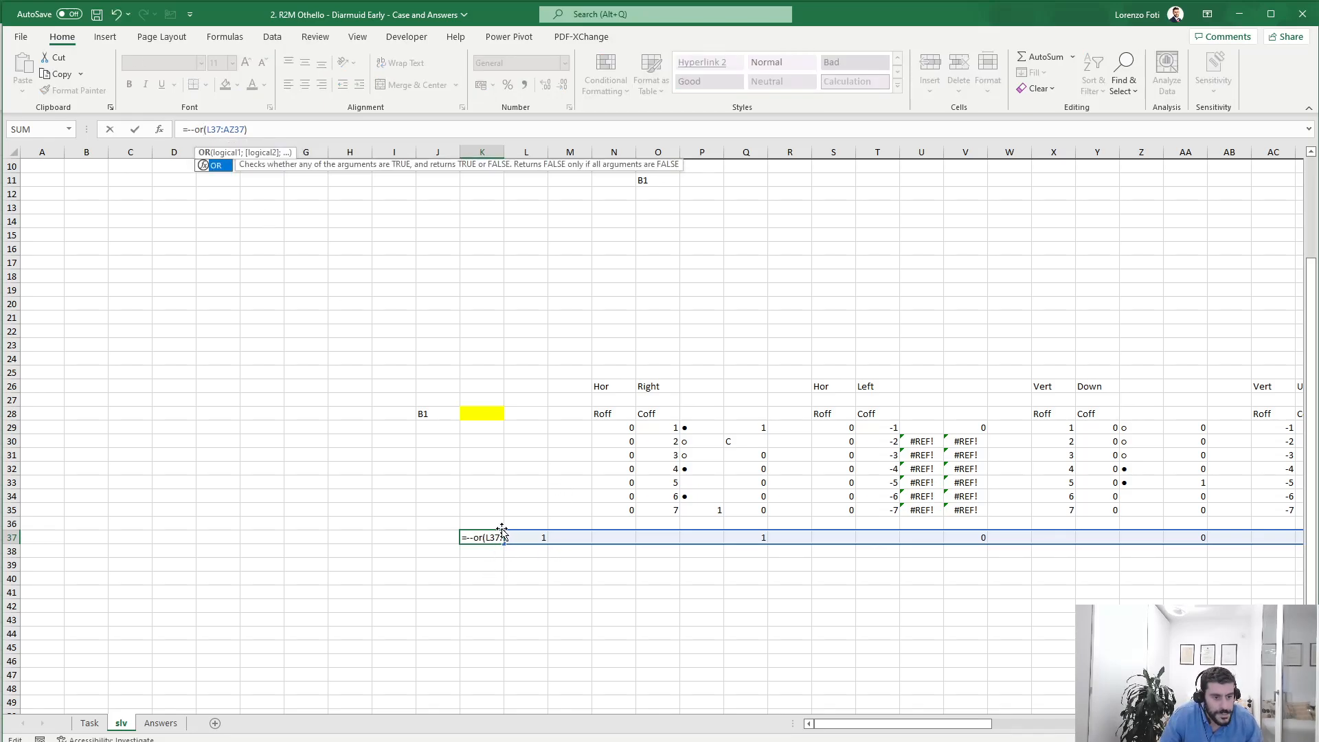
Limit the OR range in K37 to the eight direction results, Q37:AZ37
click(740, 535)
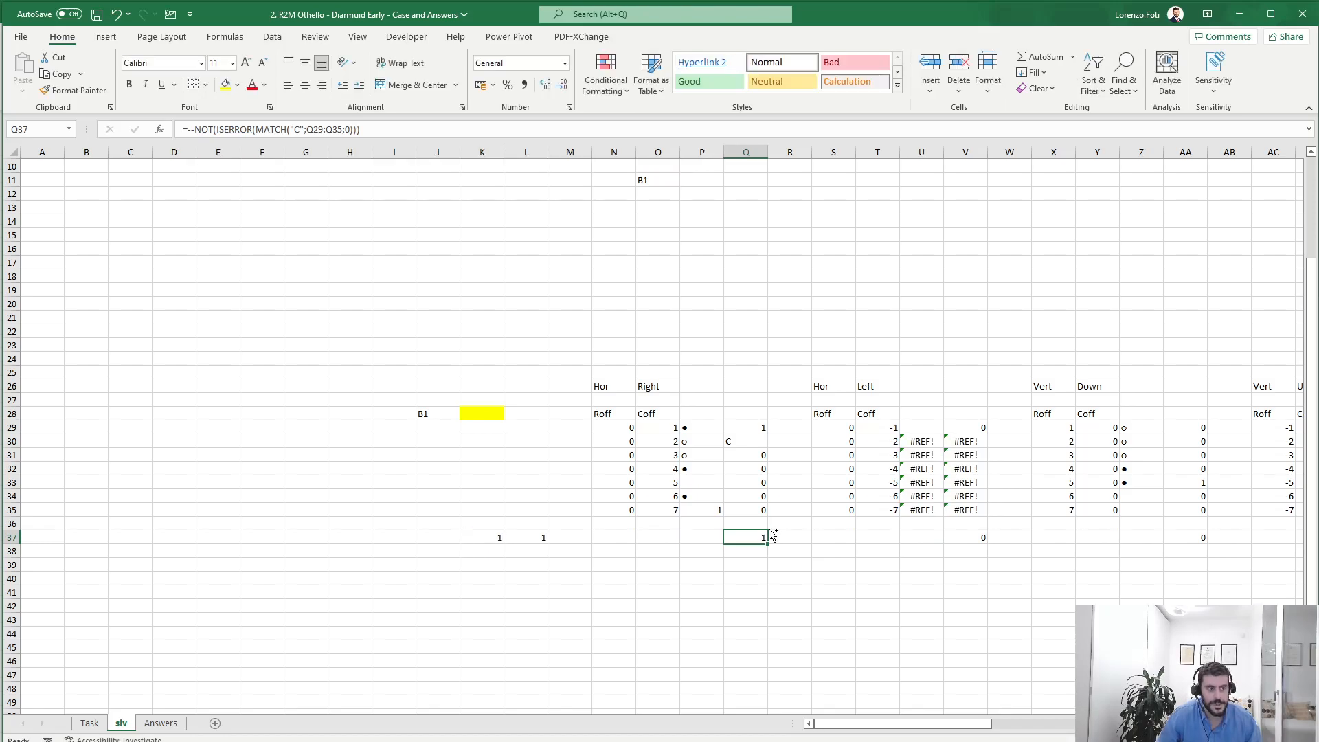
key(ctrl+shift+Right)
key(ctrl+shift+Right)
key(ctrl+shift+Right)
key(ctrl+shift+Right)
key(ctrl+shift+Right)
key(ctrl+shift+Right)
key(ctrl+shift+Right)
key(ctrl+Left)
key(ctrl+Left)
key(Right)
key(Left)
double_click(234, 129)
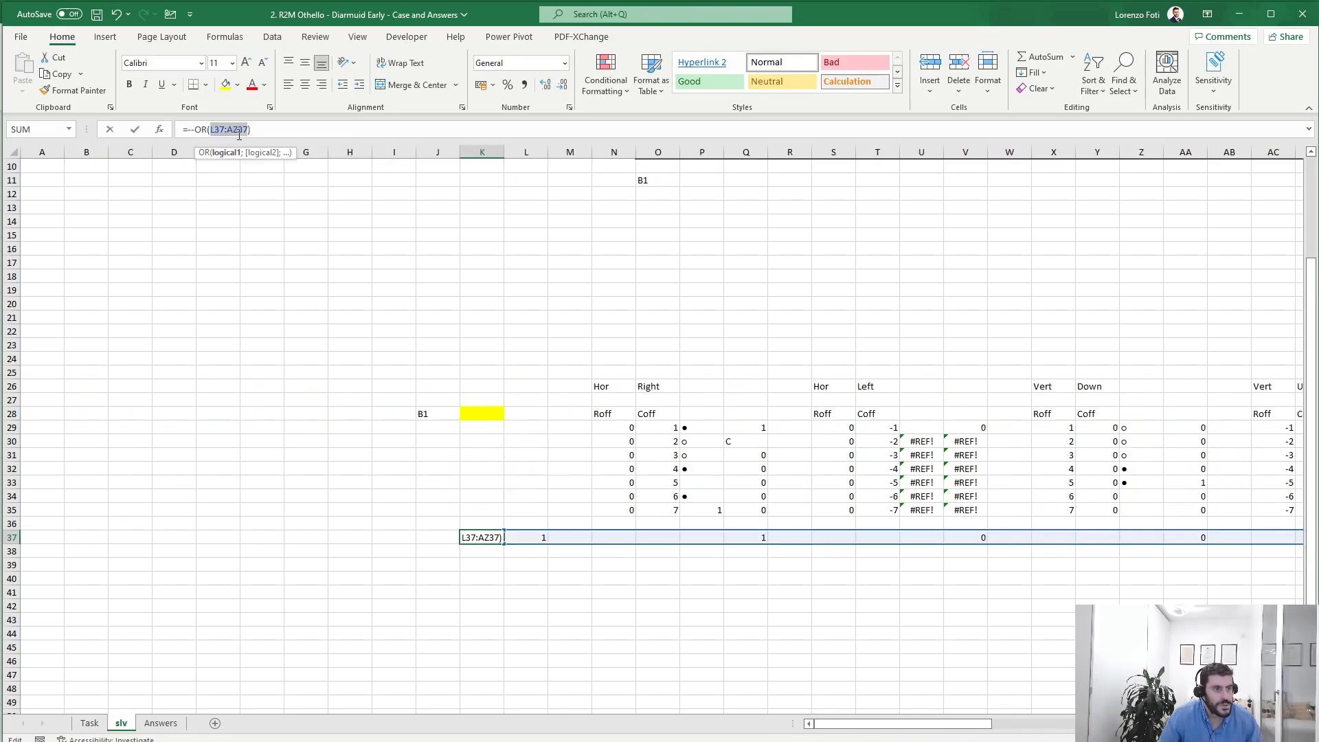
click(748, 536)
key(ctrl+shift+Right)
key(ctrl+shift+Right)
key(ctrl+shift+Right)
key(ctrl+shift+Right)
key(ctrl+shift+Right)
key(ctrl+shift+Right)
key(ctrl+shift+Right)
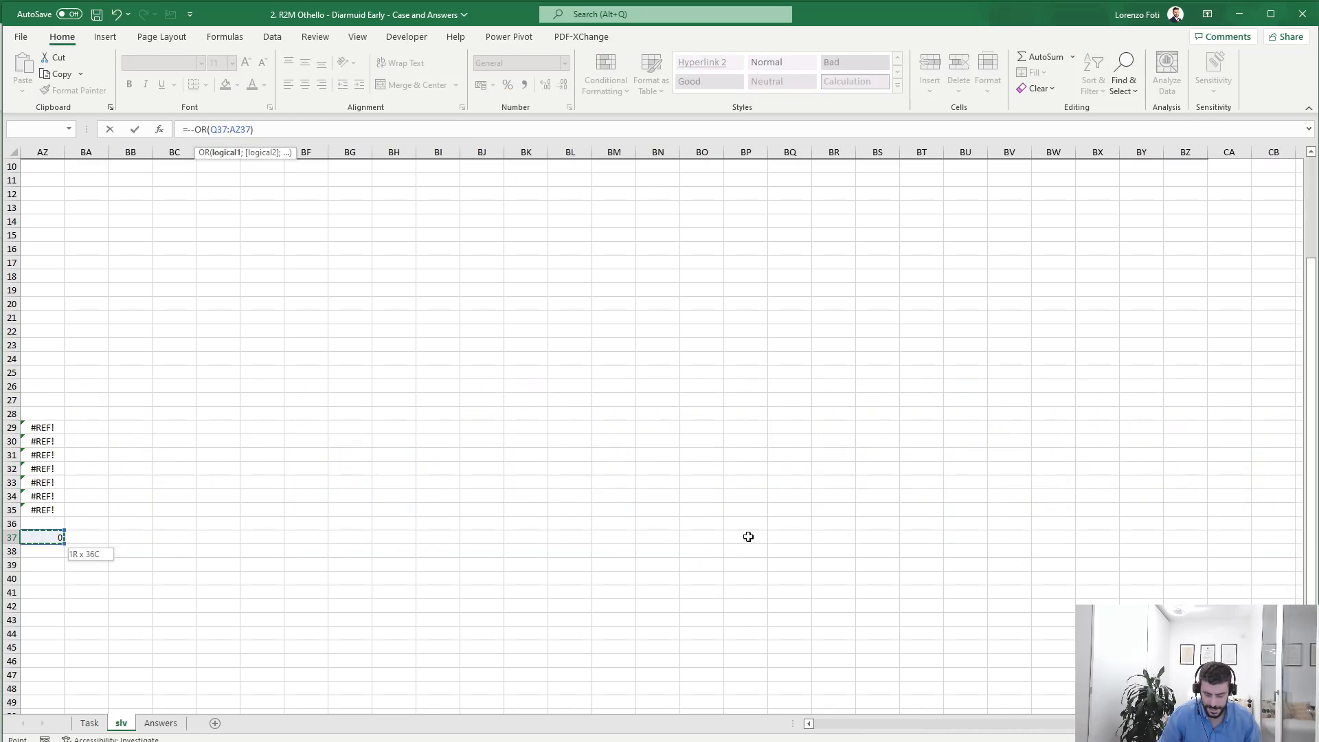
click(329, 124)
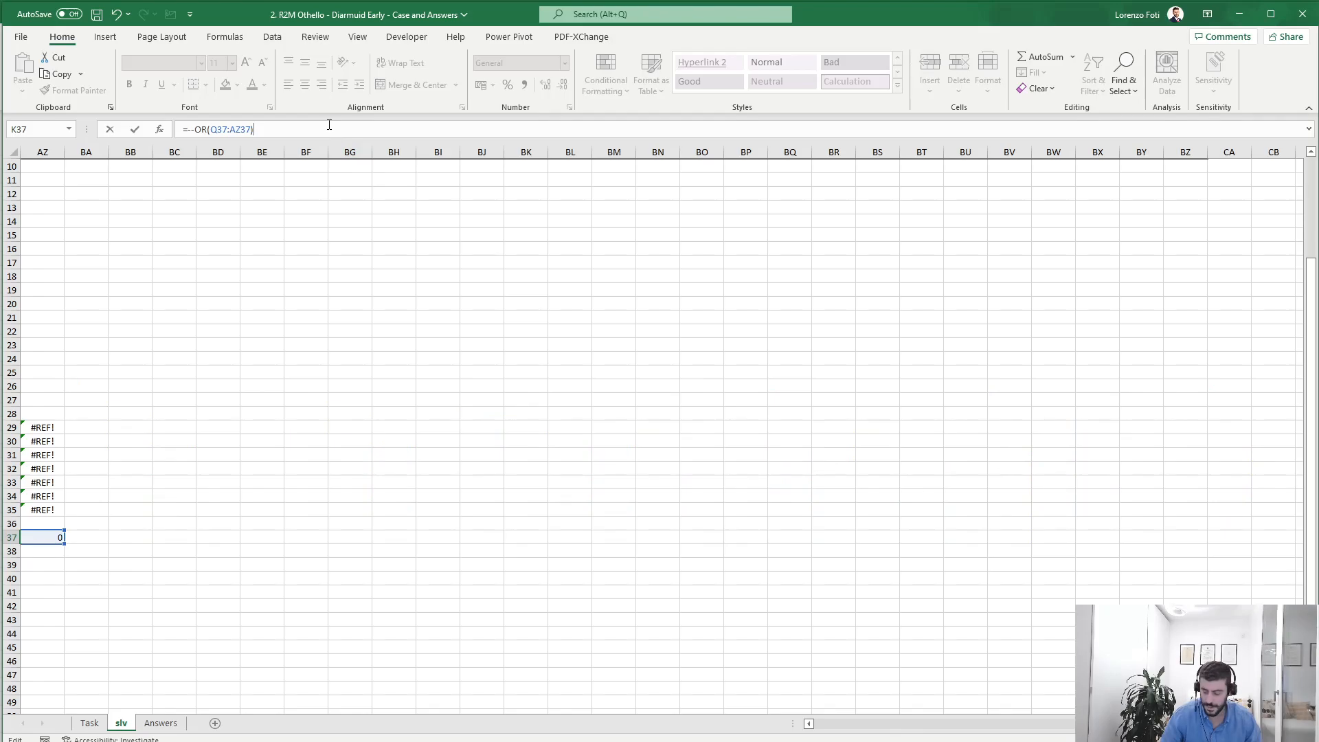
Multiply the OR result in K37 by the flag in L37 and commit the formula
drag(1031, 724, 813, 724)
click(550, 538)
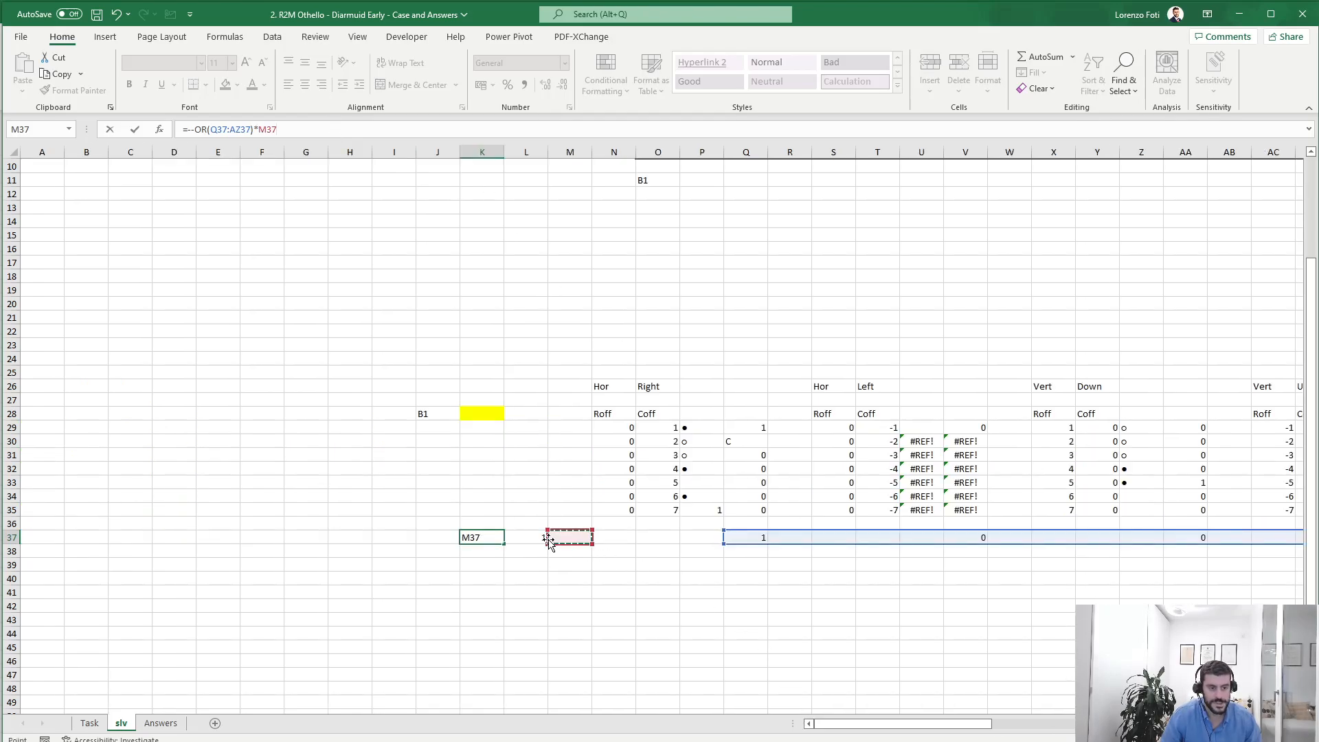
key(ctrl+Return)
Check the row 37 results of all eight direction blocks for Example3b against the board around B1
key(Right)
key(Right)
key(Right)
key(Right)
key(Right)
key(Right)
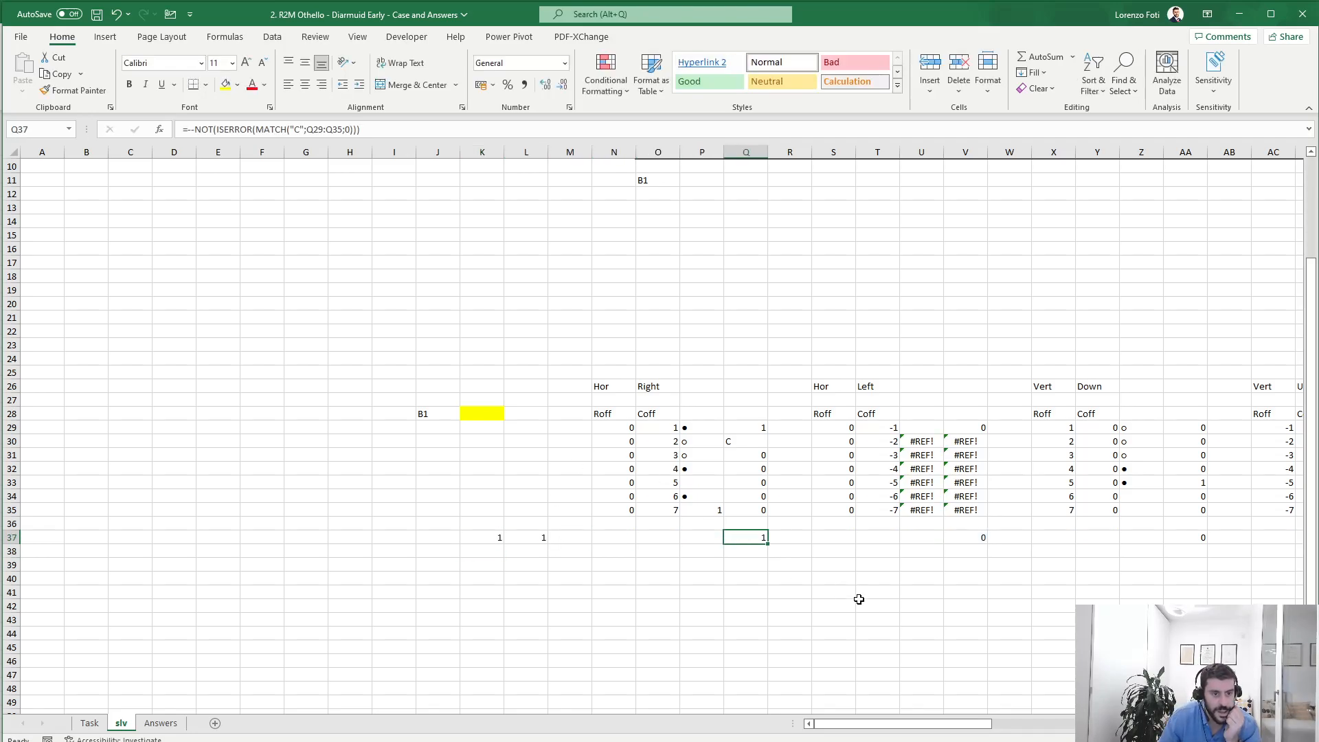
drag(943, 739, 1122, 739)
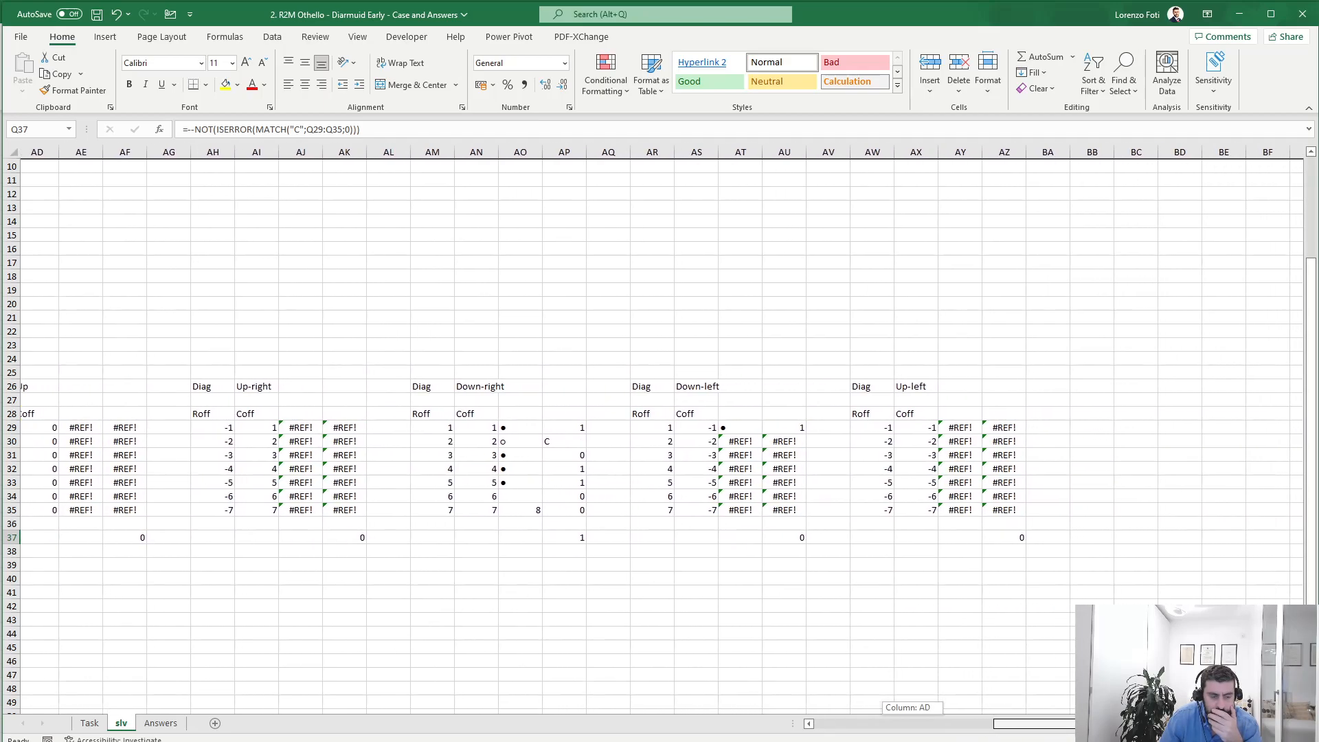
drag(1123, 735, 560, 701)
scroll(412, 550, up, 3)
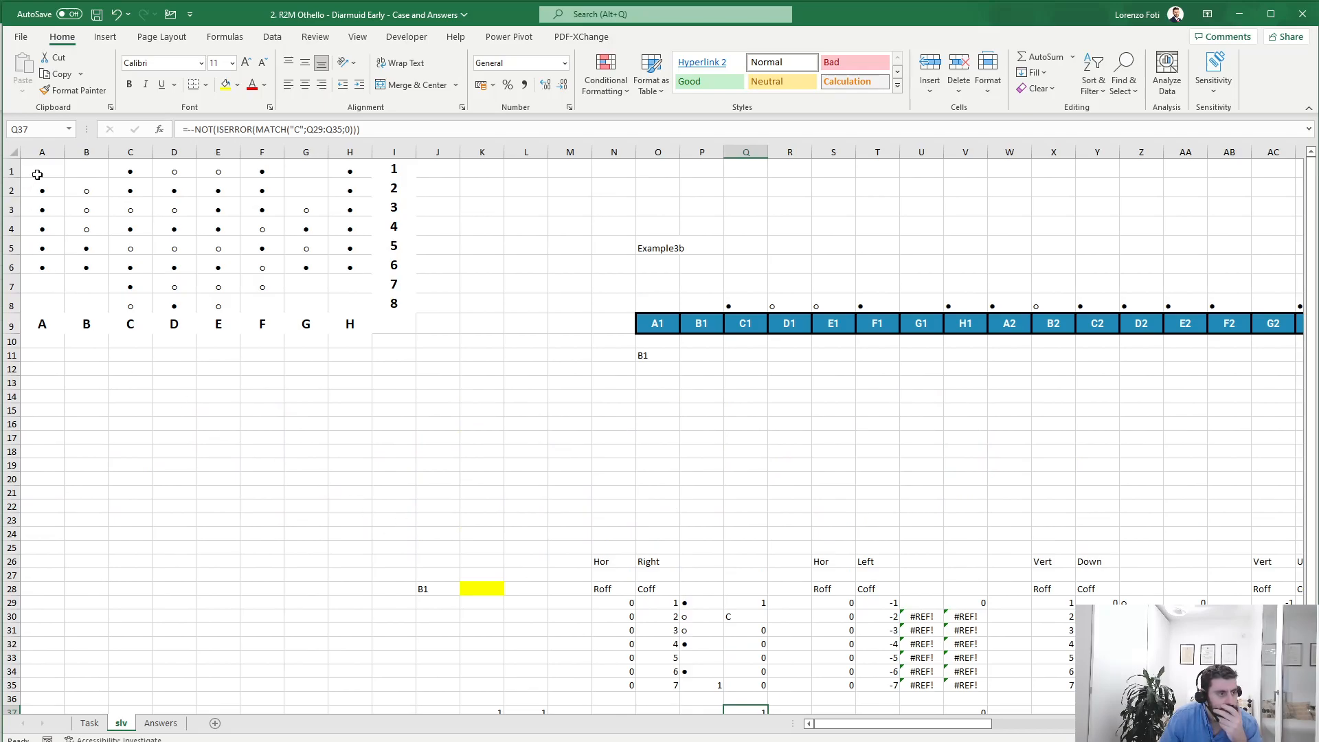
Examine the pieces of the Example3b board along the row and diagonal running from B1
click(37, 175)
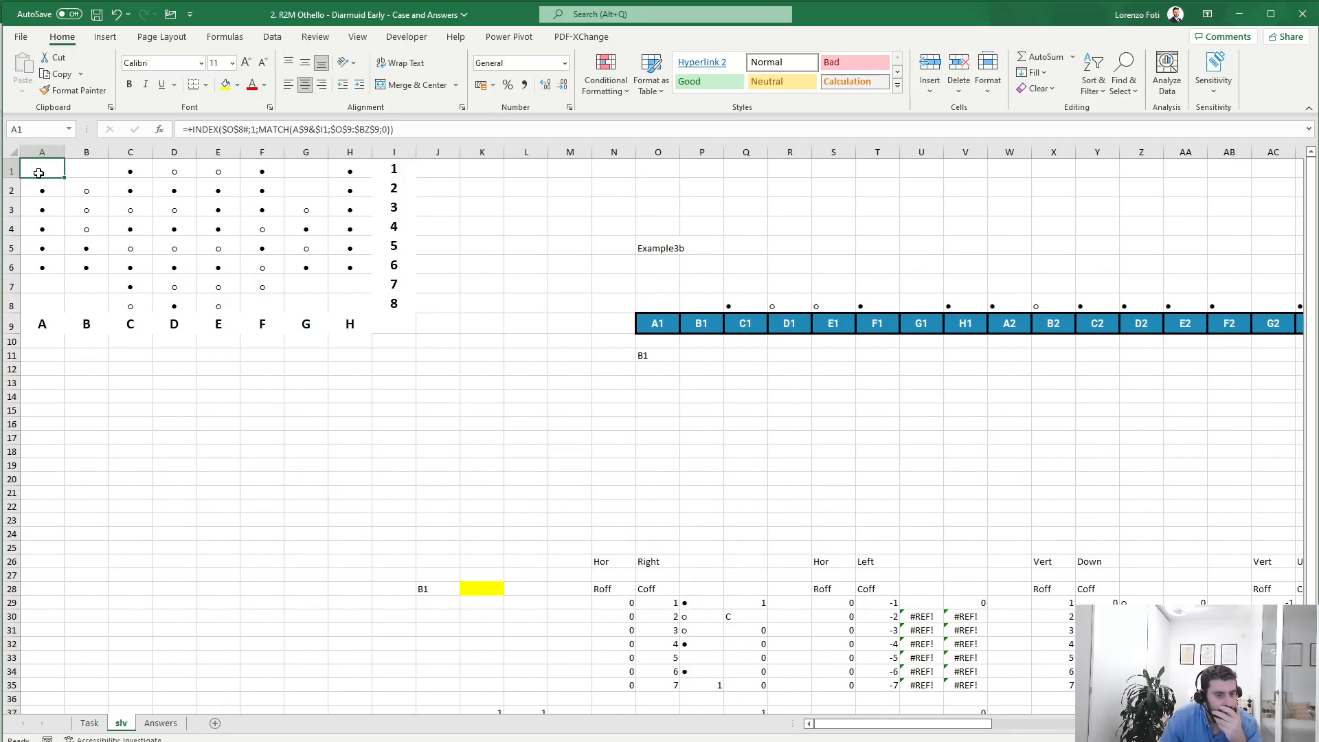
scroll(323, 492, down, 1)
scroll(323, 492, up, 1)
click(90, 723)
click(121, 723)
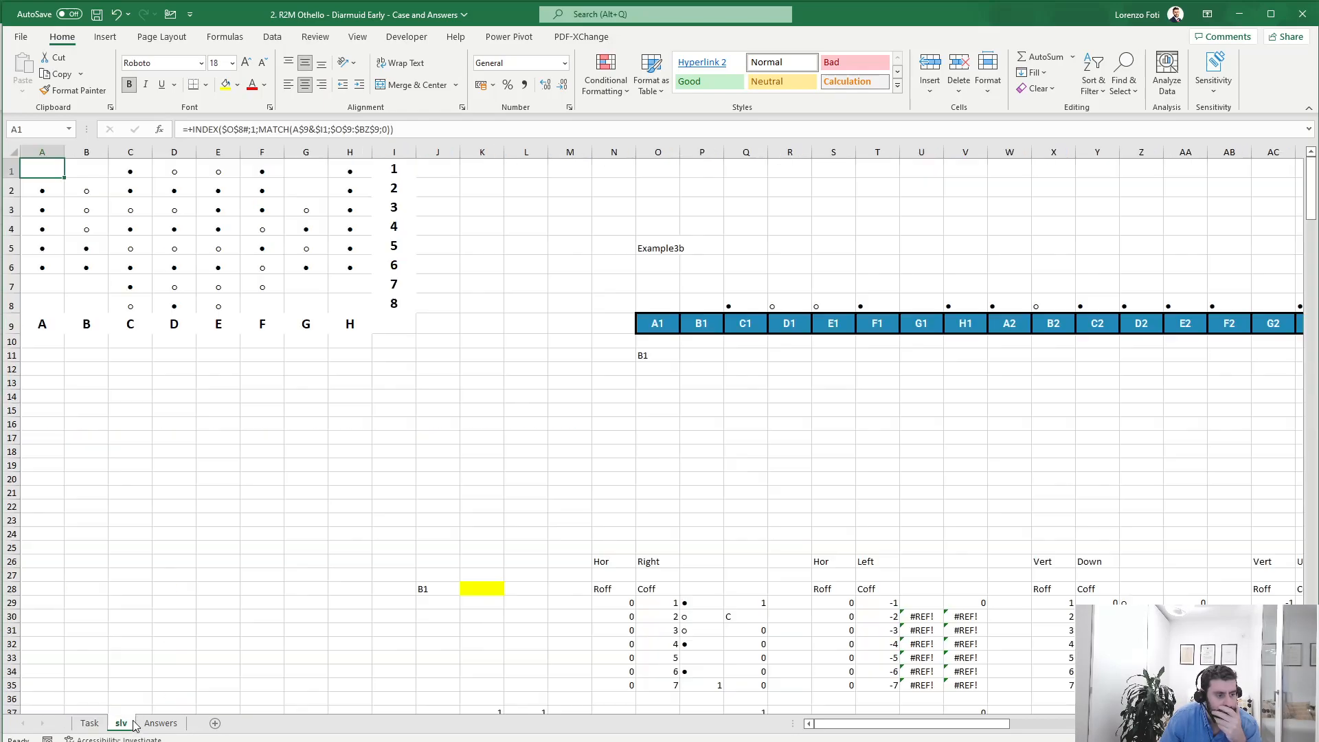
click(85, 167)
click(129, 168)
click(172, 172)
click(89, 171)
click(126, 169)
click(176, 169)
click(86, 169)
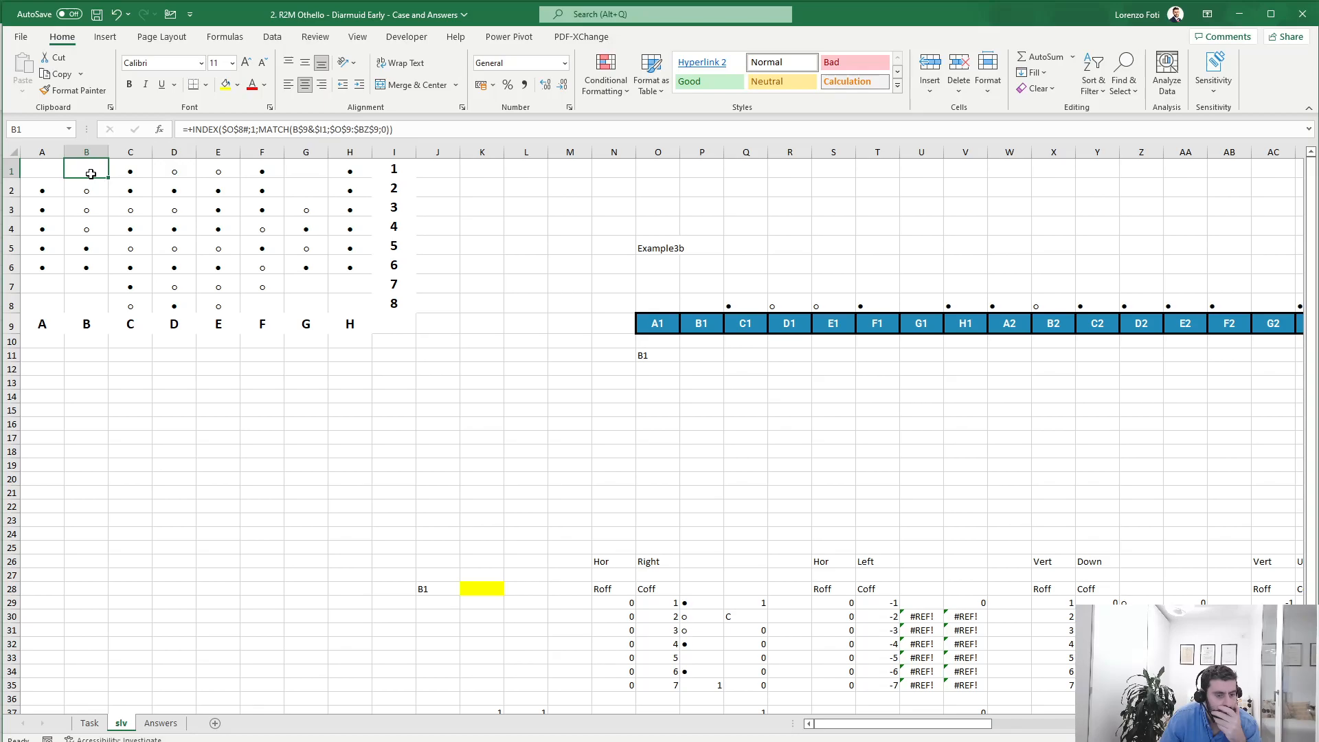
drag(869, 723, 910, 730)
scroll(926, 666, down, 1)
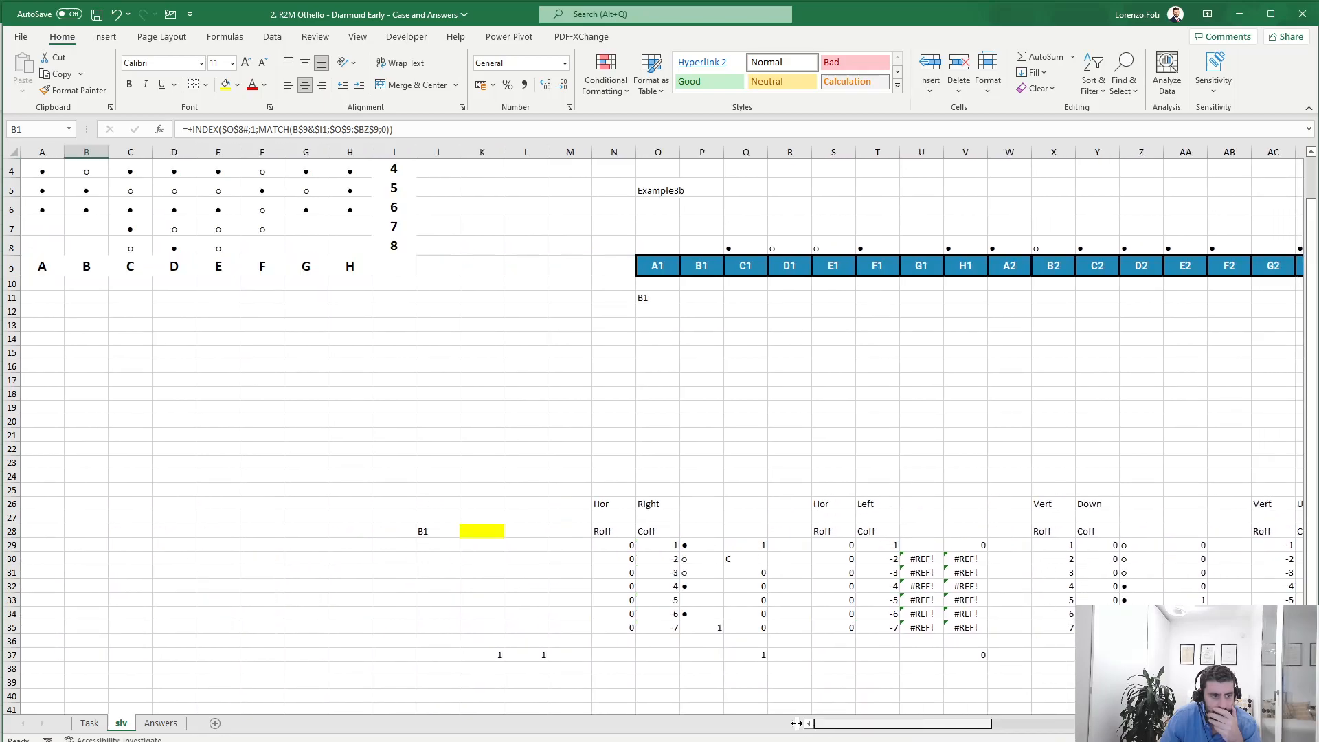
scroll(161, 455, up, 1)
click(135, 200)
click(172, 207)
click(88, 167)
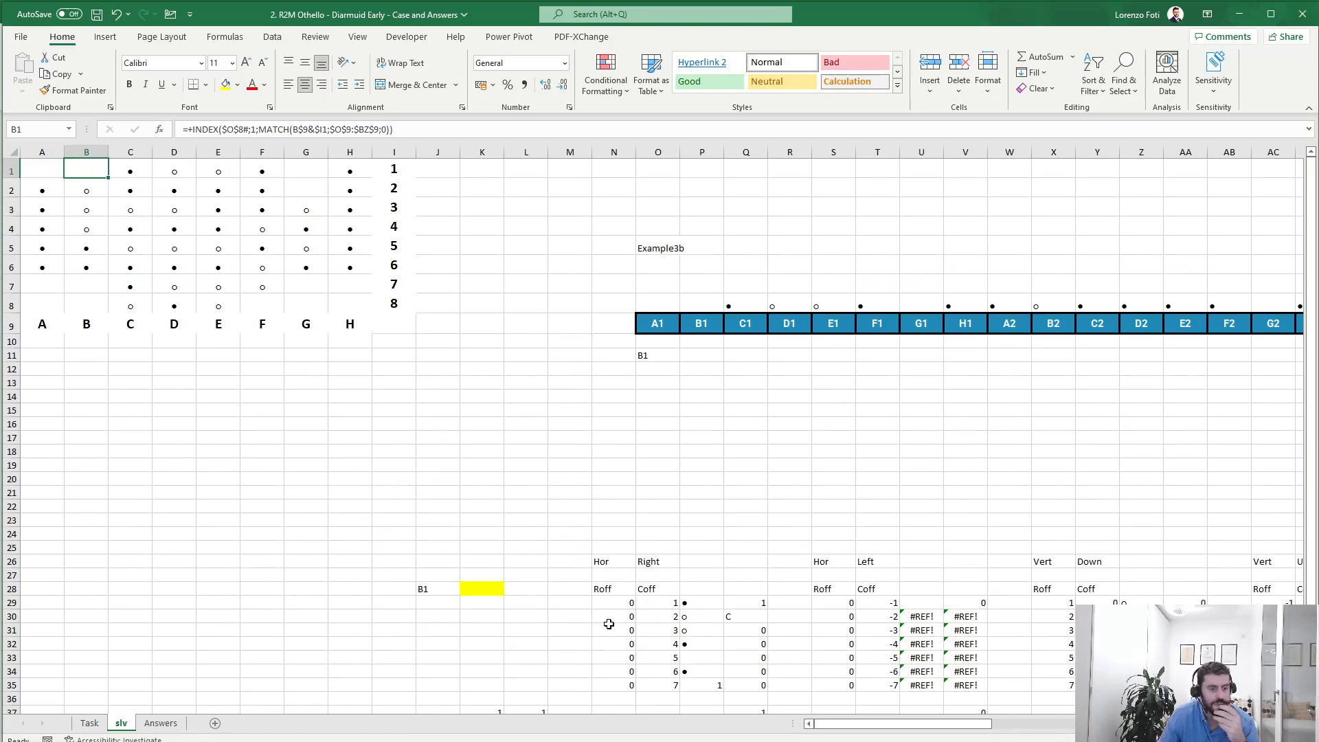
Generate game numbers 1 to 100 down column B with =+SEQUENCE(100) in B17
click(107, 435)
text(+SEQUENCE()
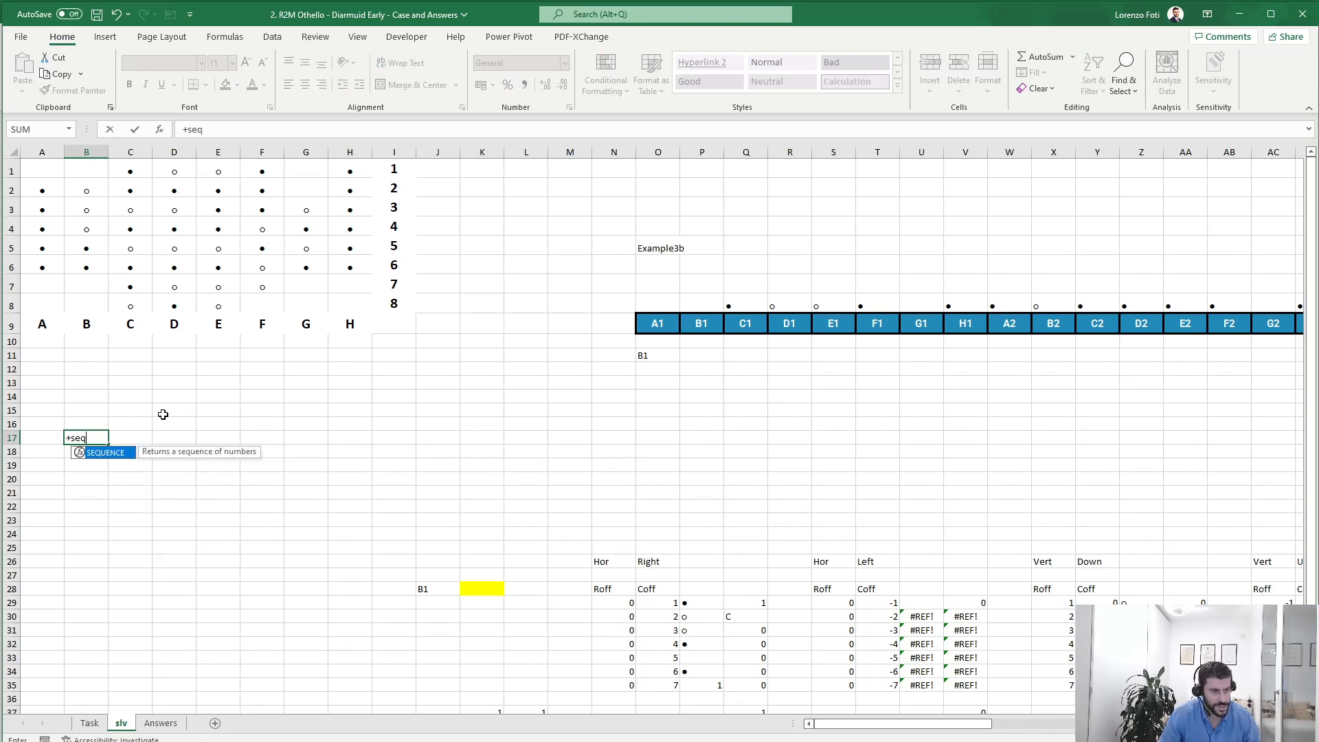
text(100))
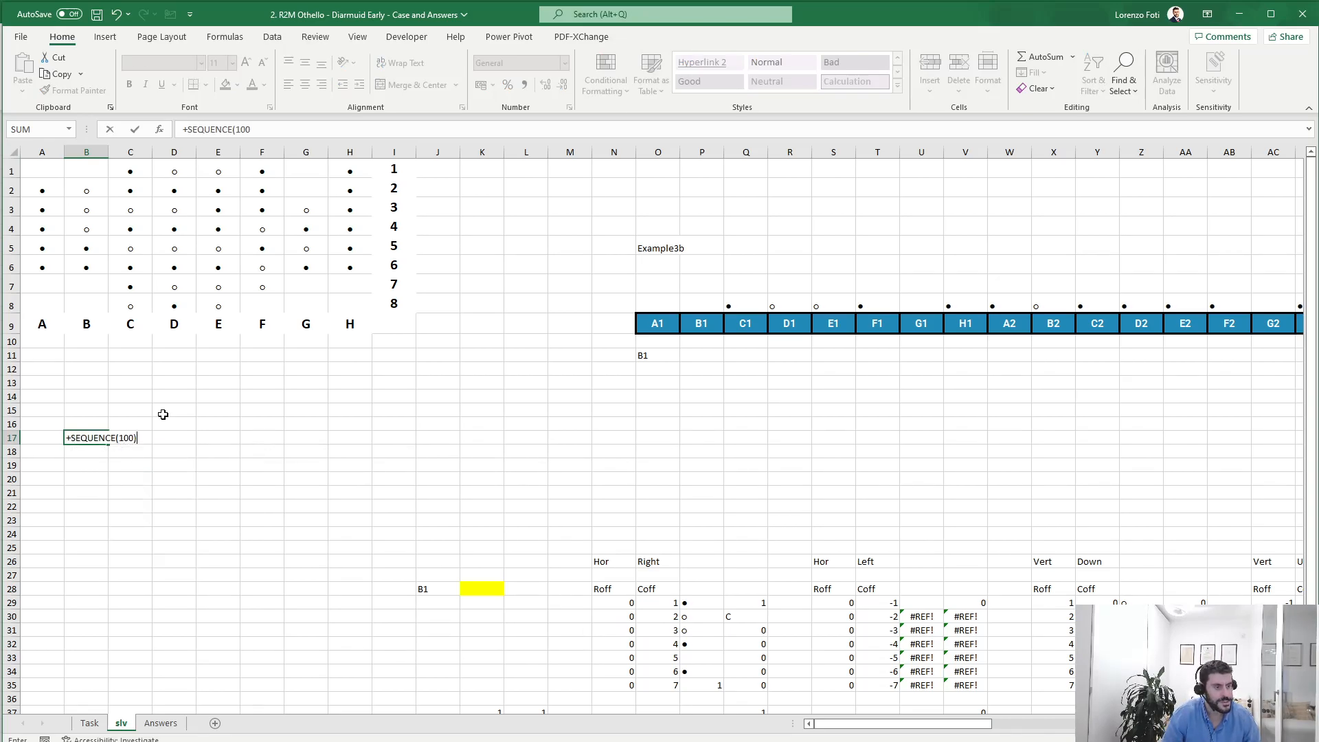
key(Tab)
key(Up)
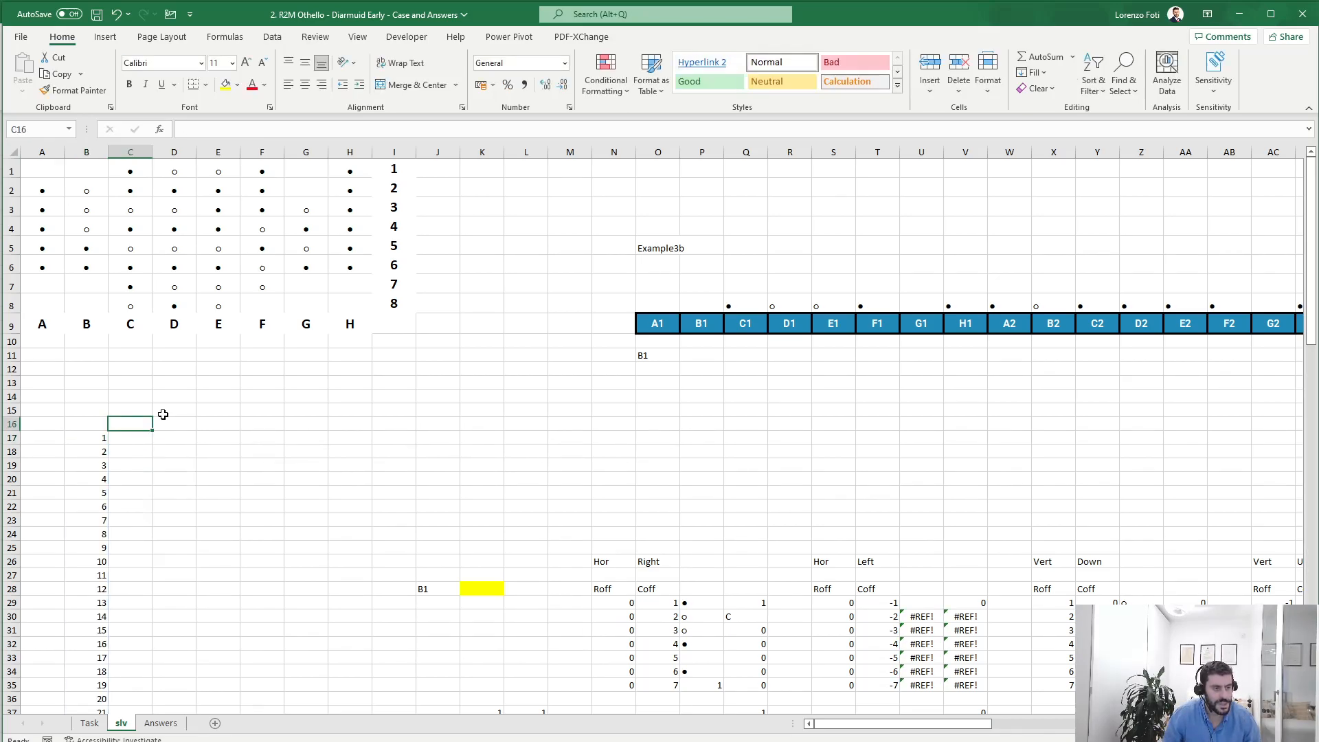
Enter +IF(K37=1;"Y";"N") in C16 to return the valid-move answer
text(+if()
scroll(403, 518, down, 4)
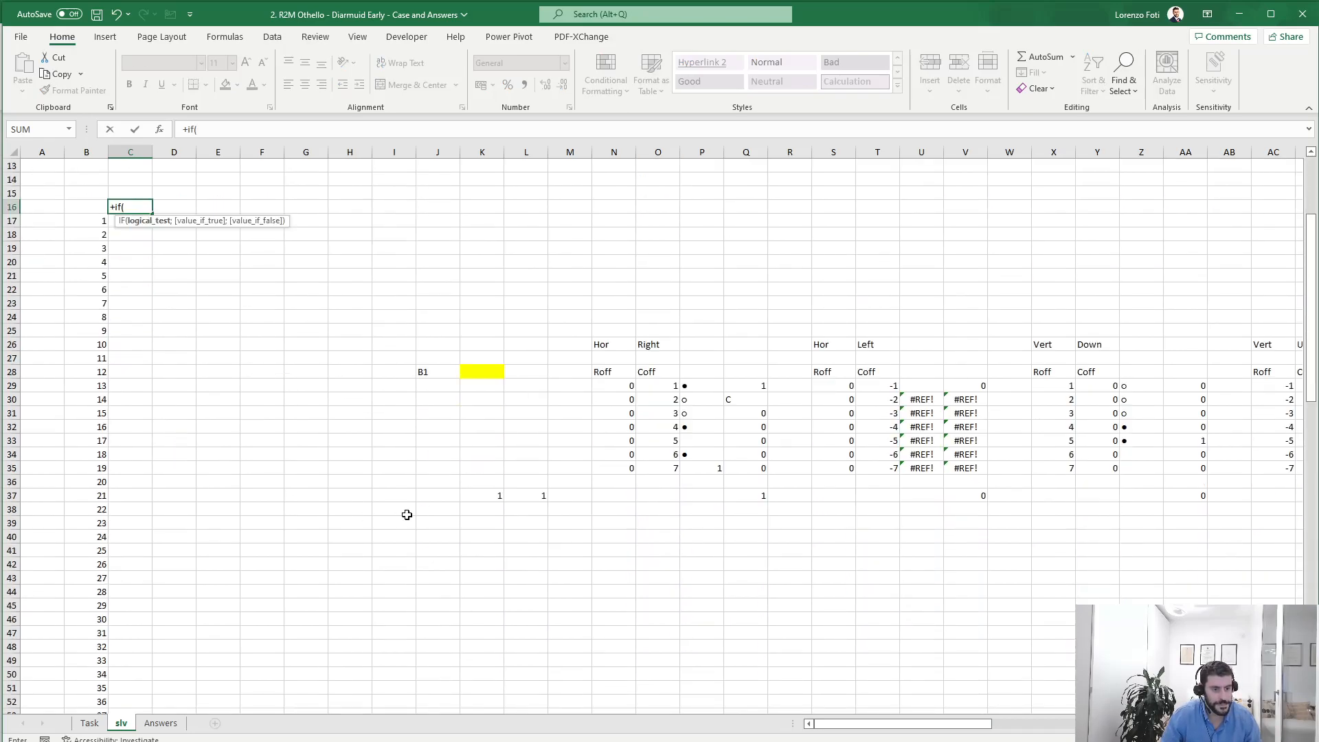
click(498, 493)
text(=1;"Y";"N"))
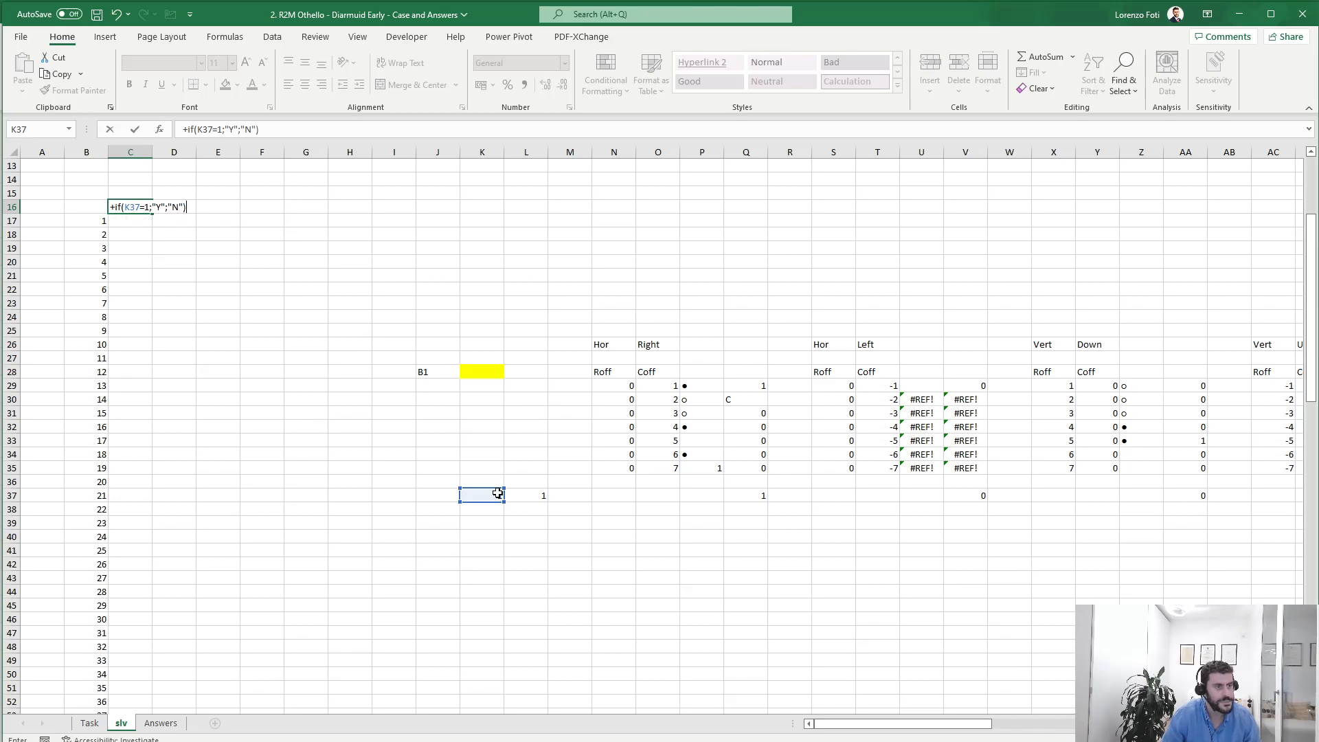
key(Return)
Create a data table over B16:C116 with O5 as the column input cell, and recalculate the workbook
key(Up)
key(Left)
key(shift+Right)
key(ctrl+shift+Down)
key(ctrl+shift+Down)
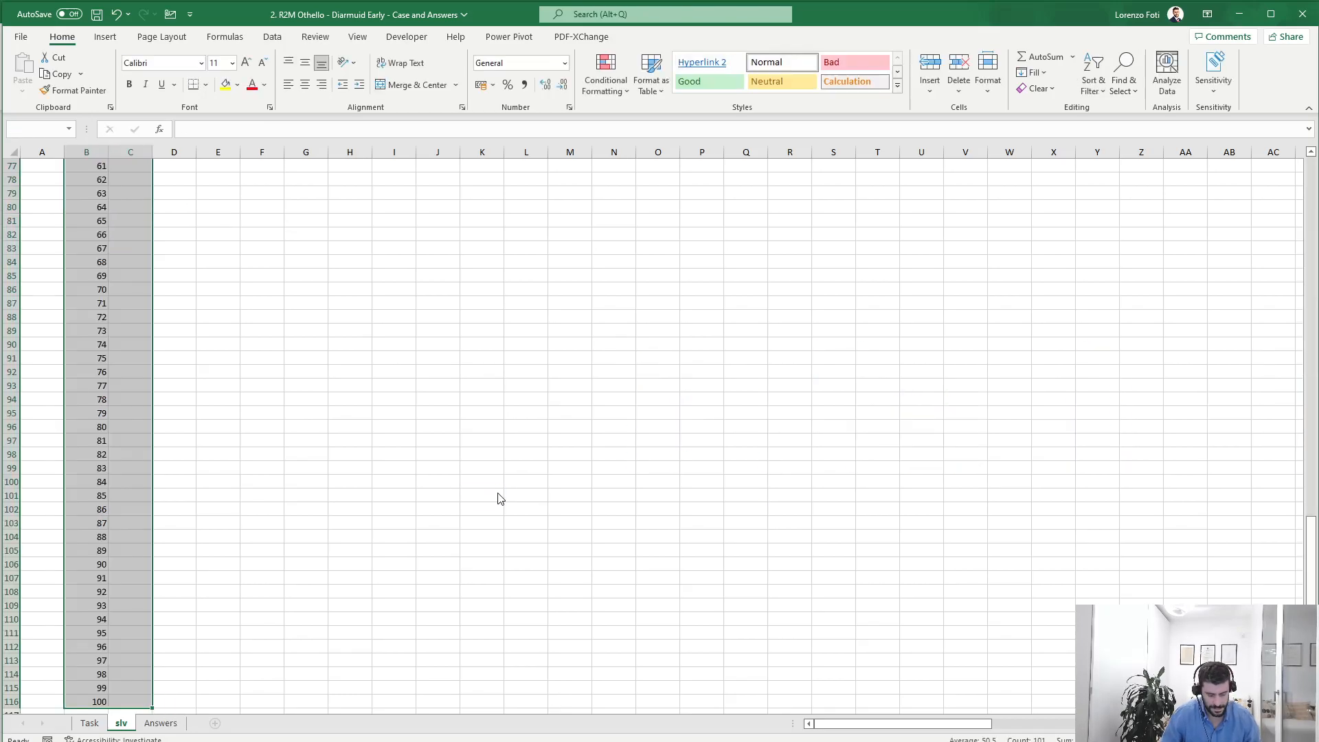
key(alt+a)
key(w)
key(t)
key(Tab)
click(654, 249)
key(Return)
key(Down)
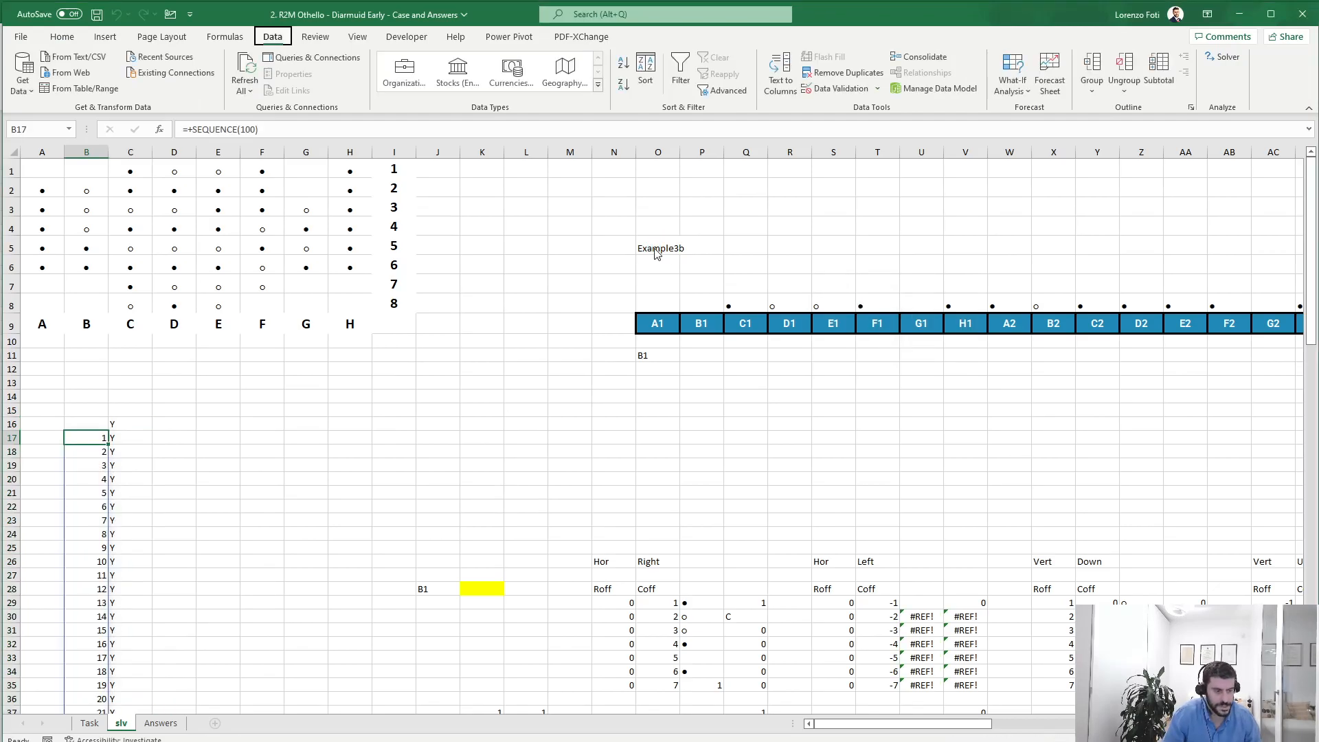
key(m)
key(b)
Copy the data table answers for the Level 3 games from game 31 onward into the Task sheet's Answer column starting at E95
scroll(400, 416, down, 9)
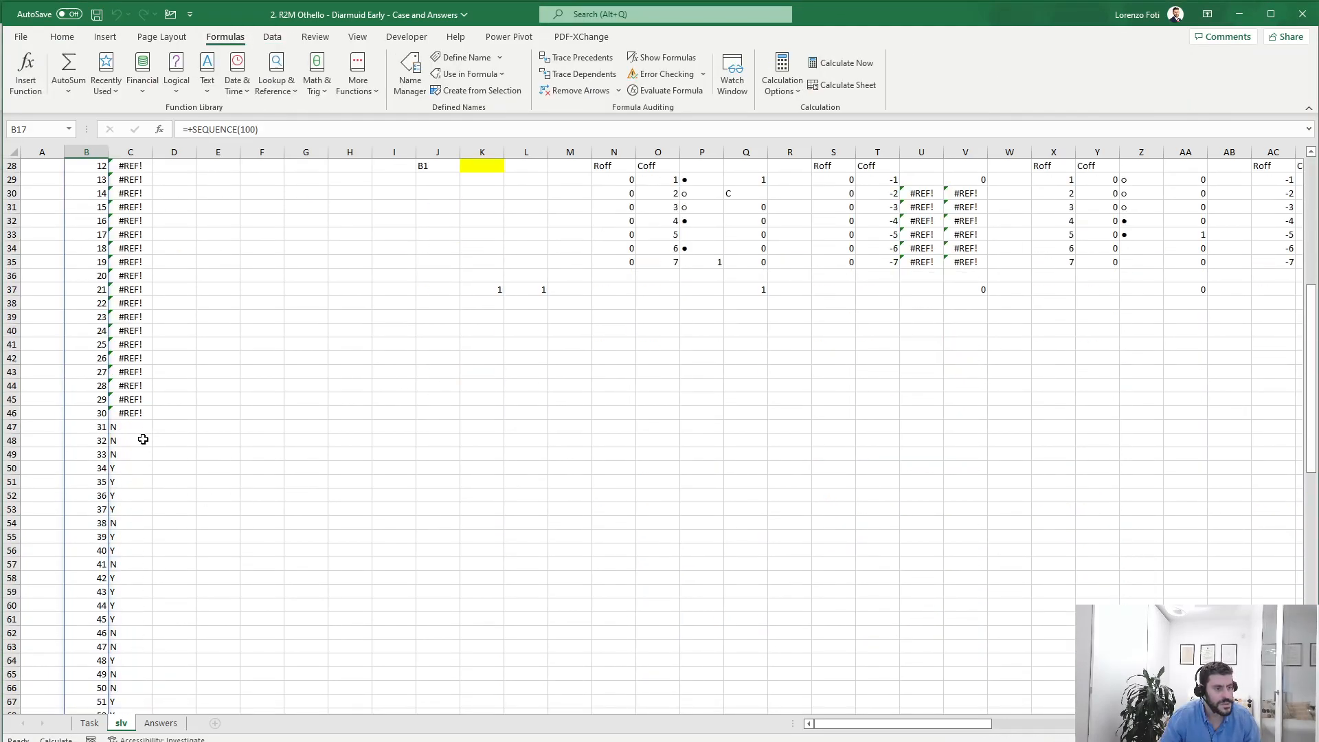
click(89, 722)
scroll(147, 604, down, 4)
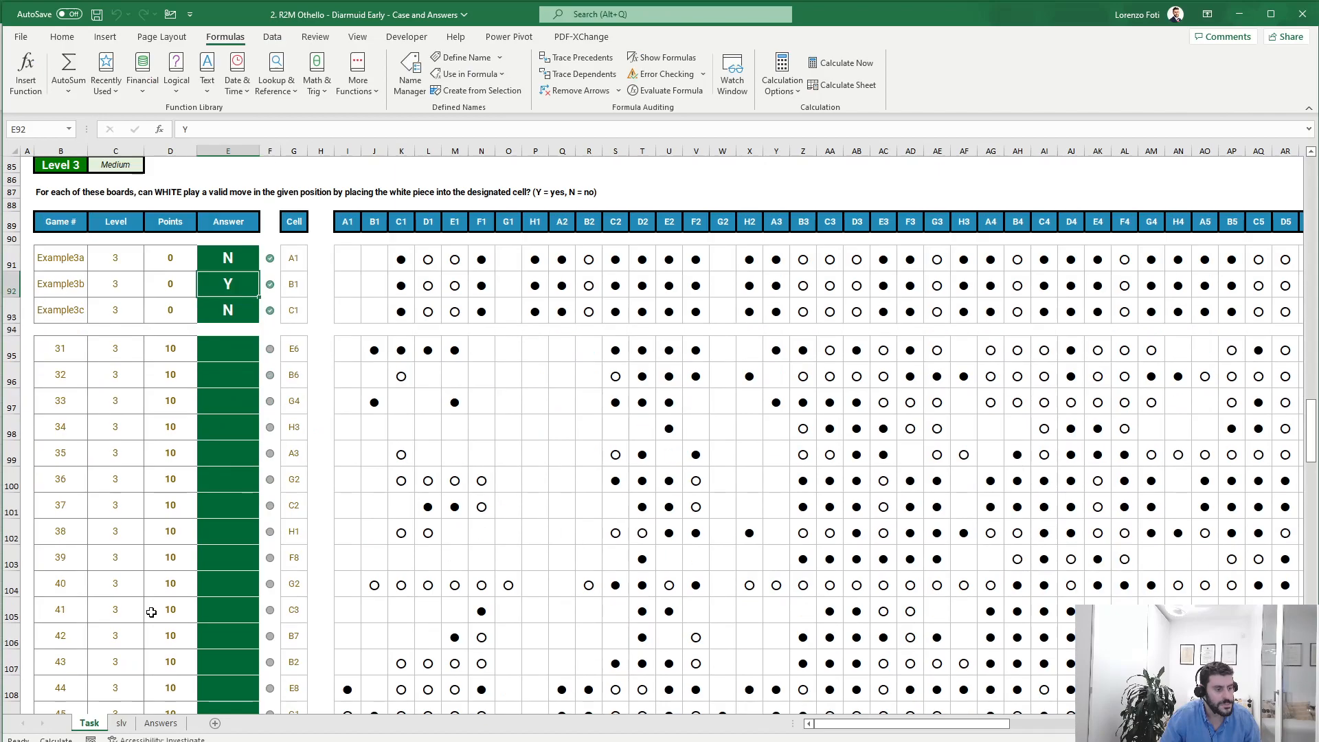
key(ctrl+Page_Down)
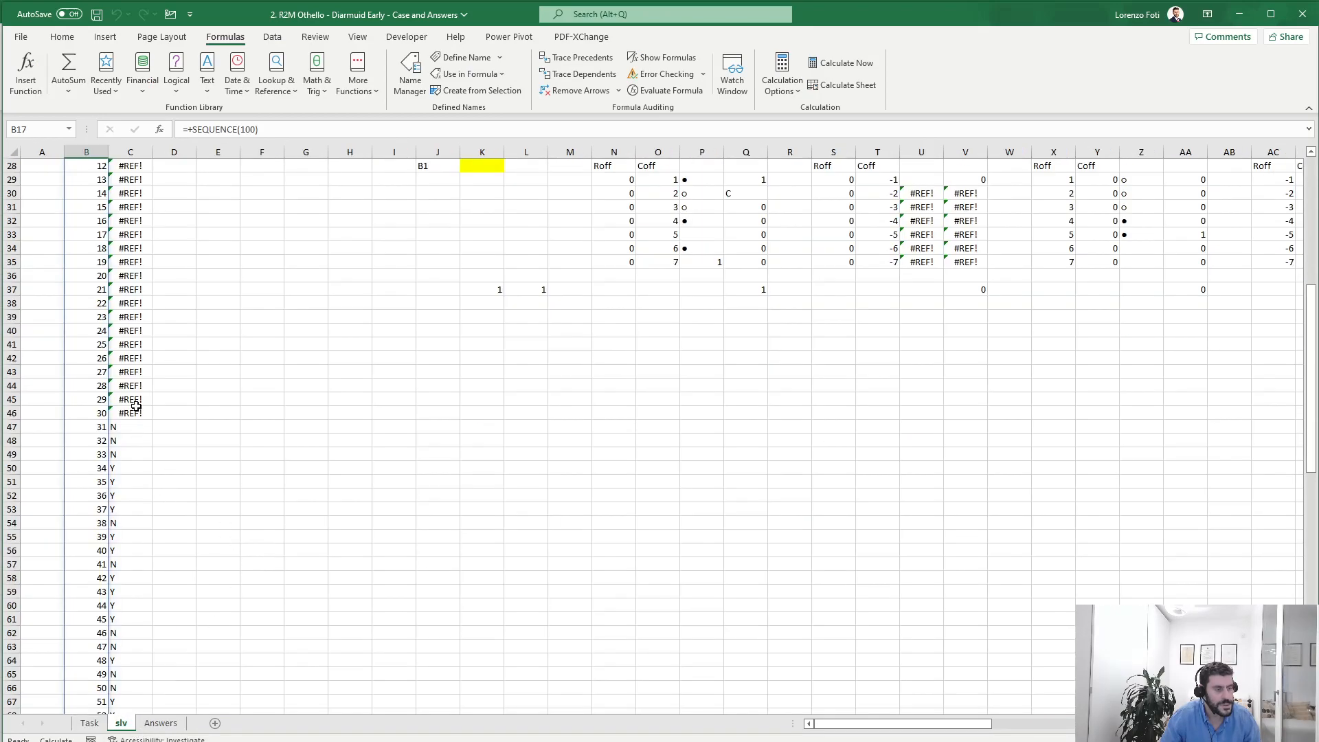
scroll(138, 411, down, 2)
drag(123, 351, 130, 605)
key(ctrl+c)
click(94, 723)
click(228, 268)
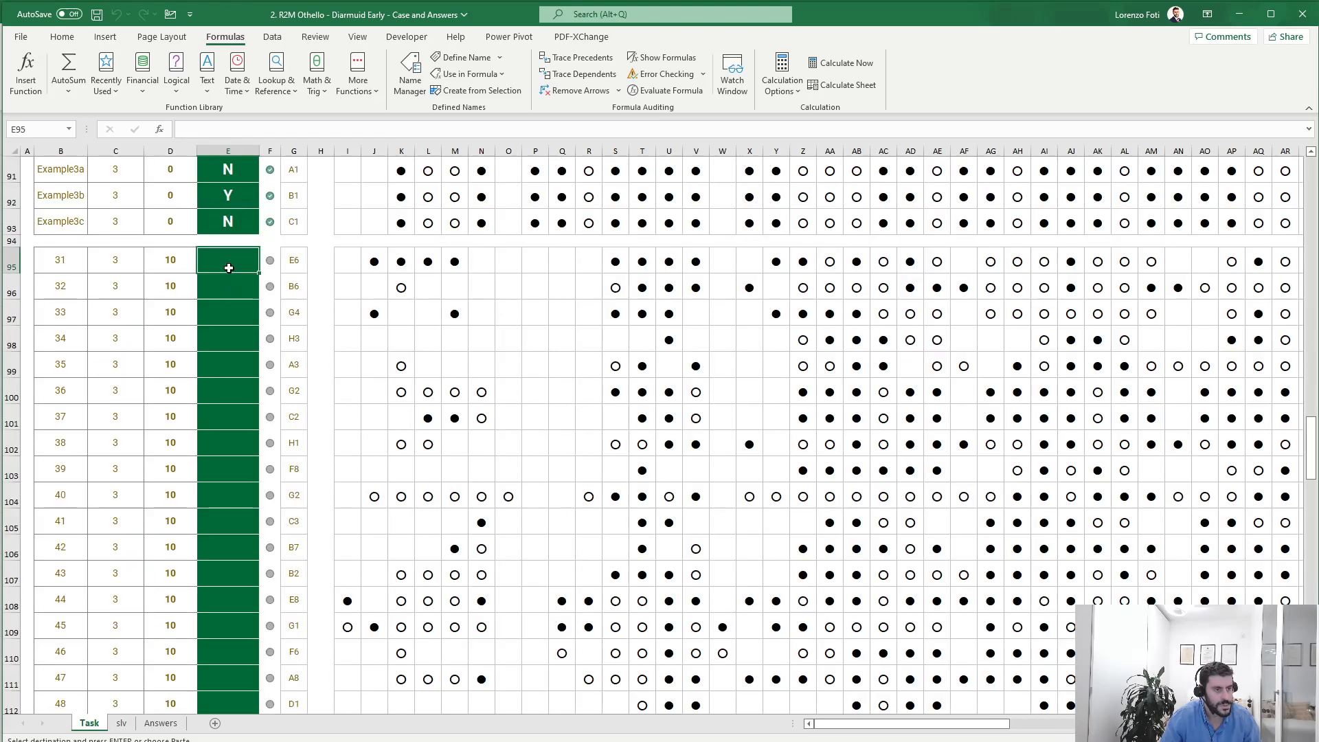
key(ctrl+v)
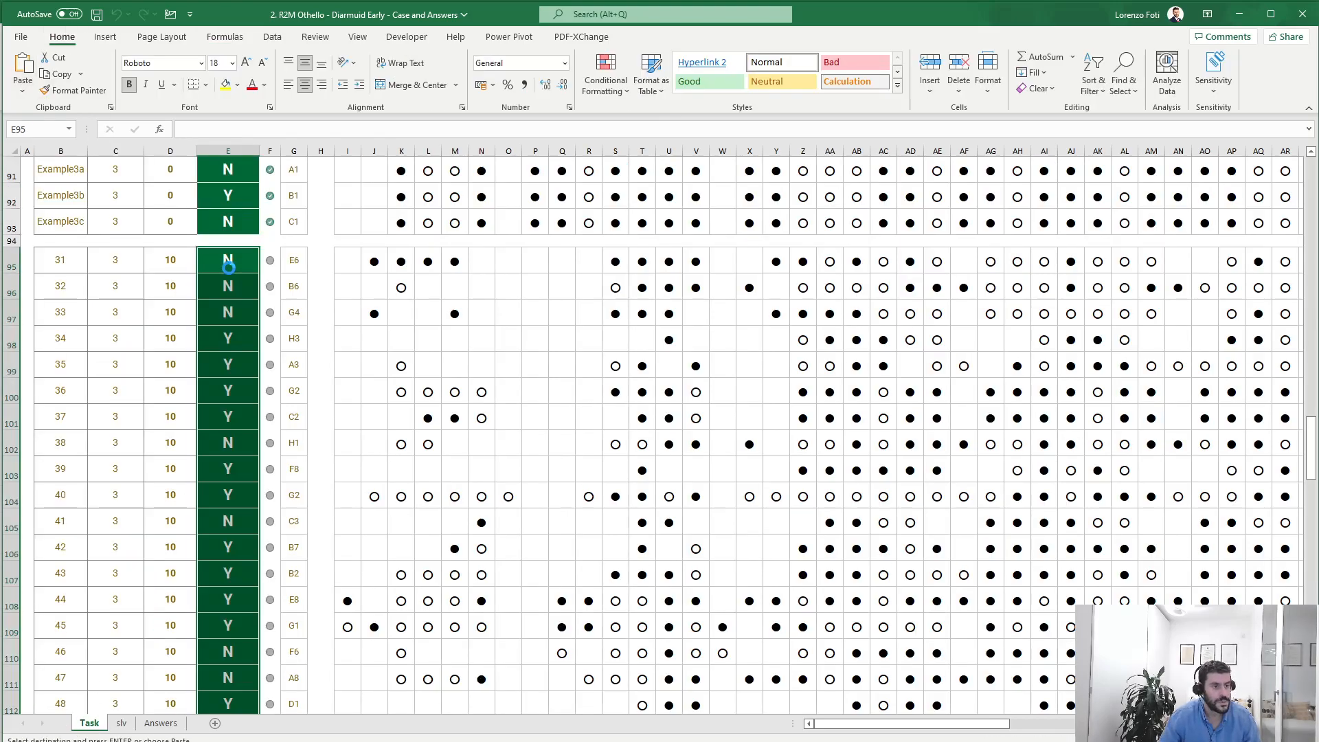
Review the check marks beside the Level 3 answers and look up the designated cell for game 34
scroll(254, 375, down, 5)
scroll(248, 391, up, 7)
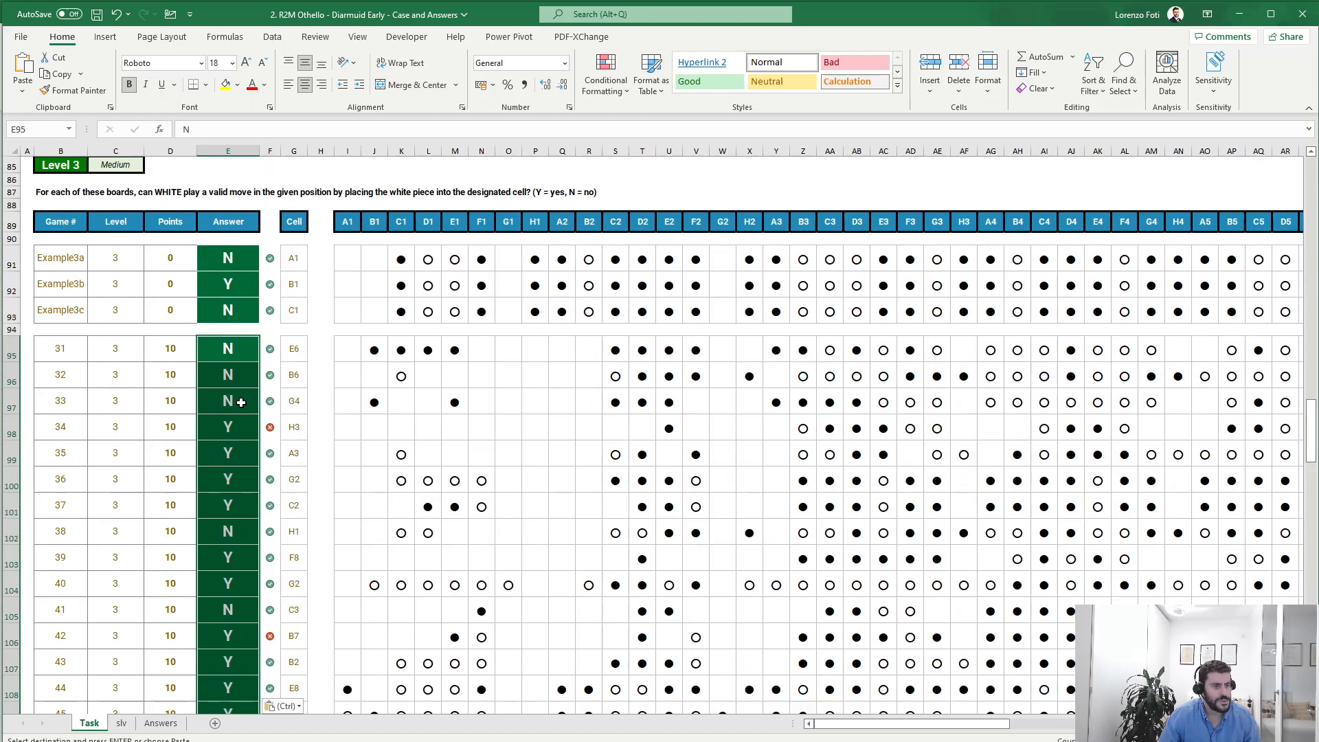
key(Escape)
click(236, 430)
click(285, 432)
scroll(282, 443, down, 3)
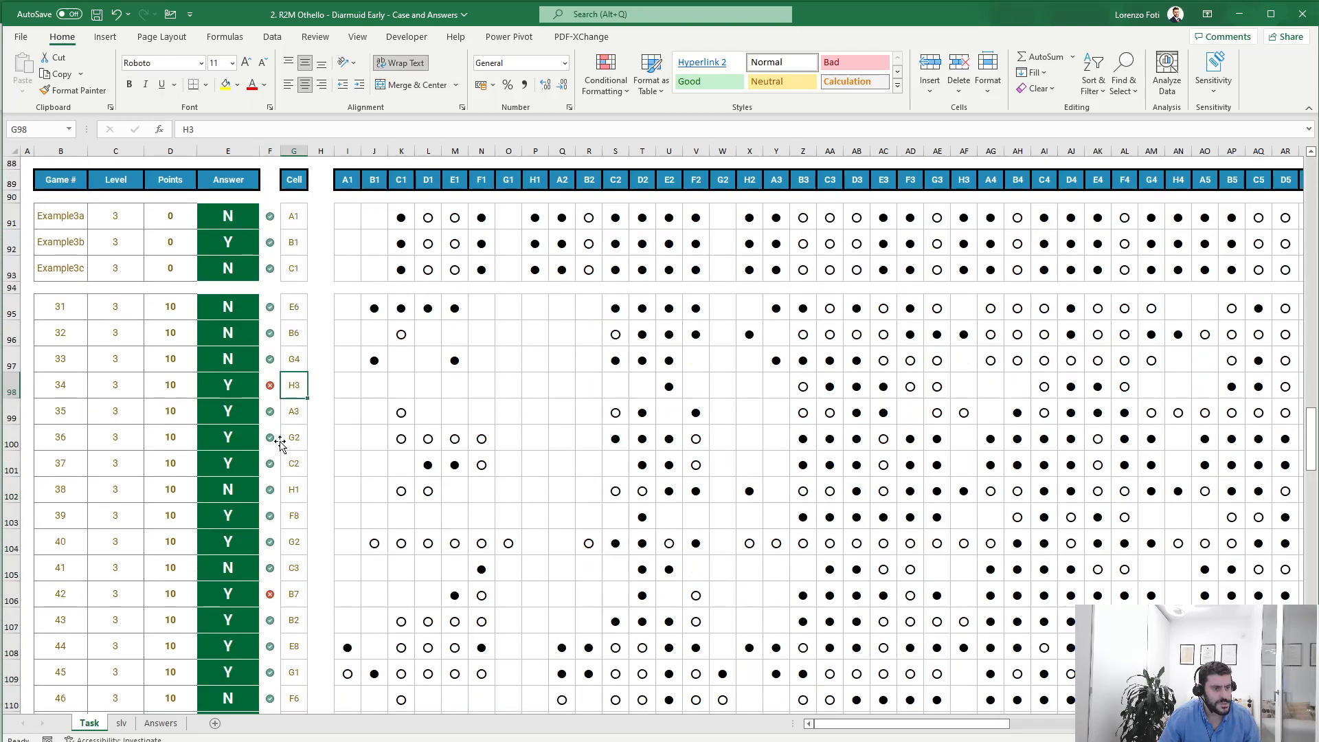
scroll(281, 443, up, 3)
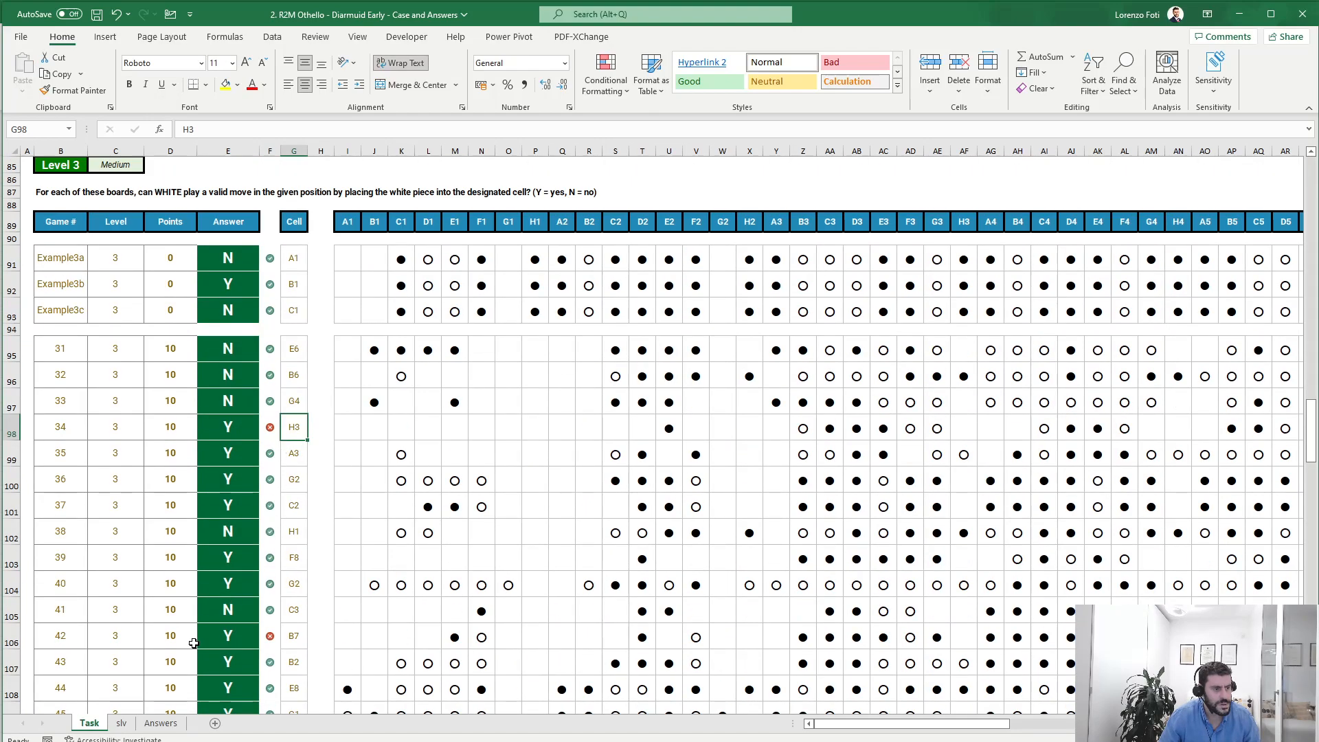
Set the game selector in O5 on the slv sheet to 34
click(121, 723)
click(661, 247)
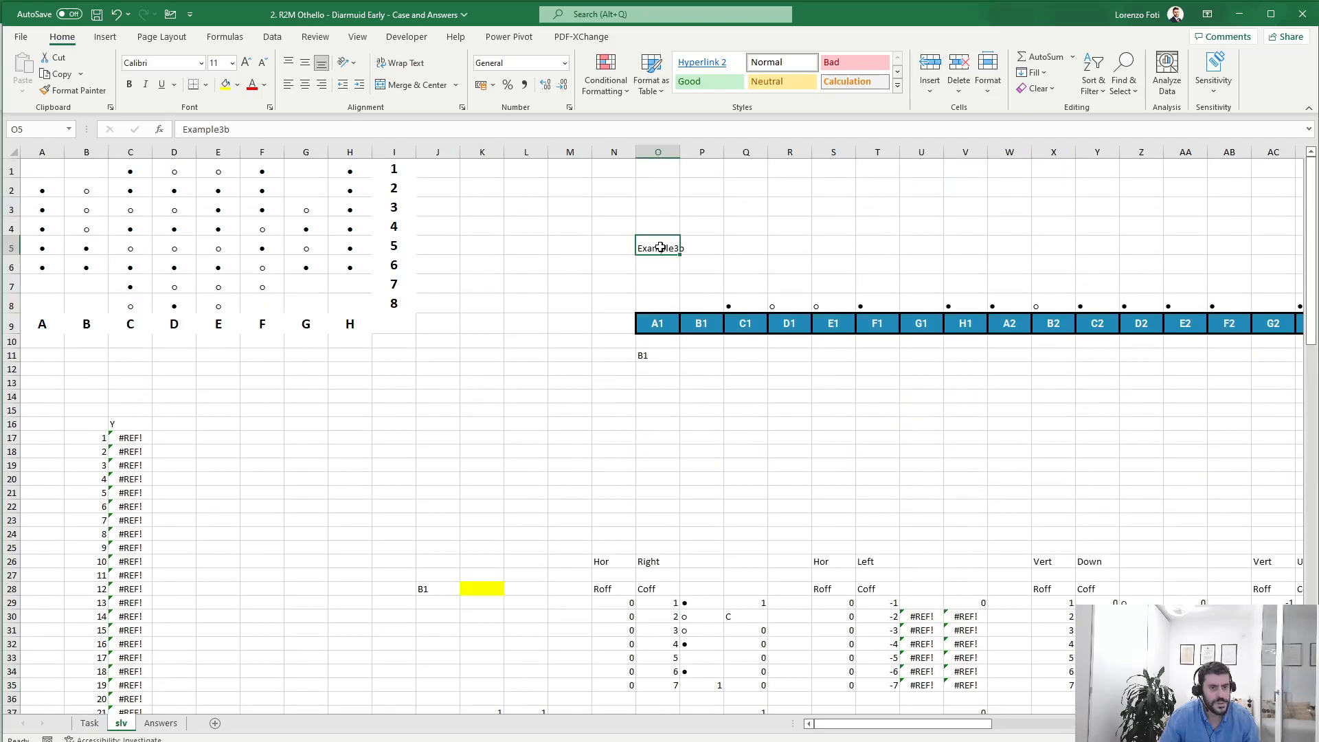
text(34)
key(Return)
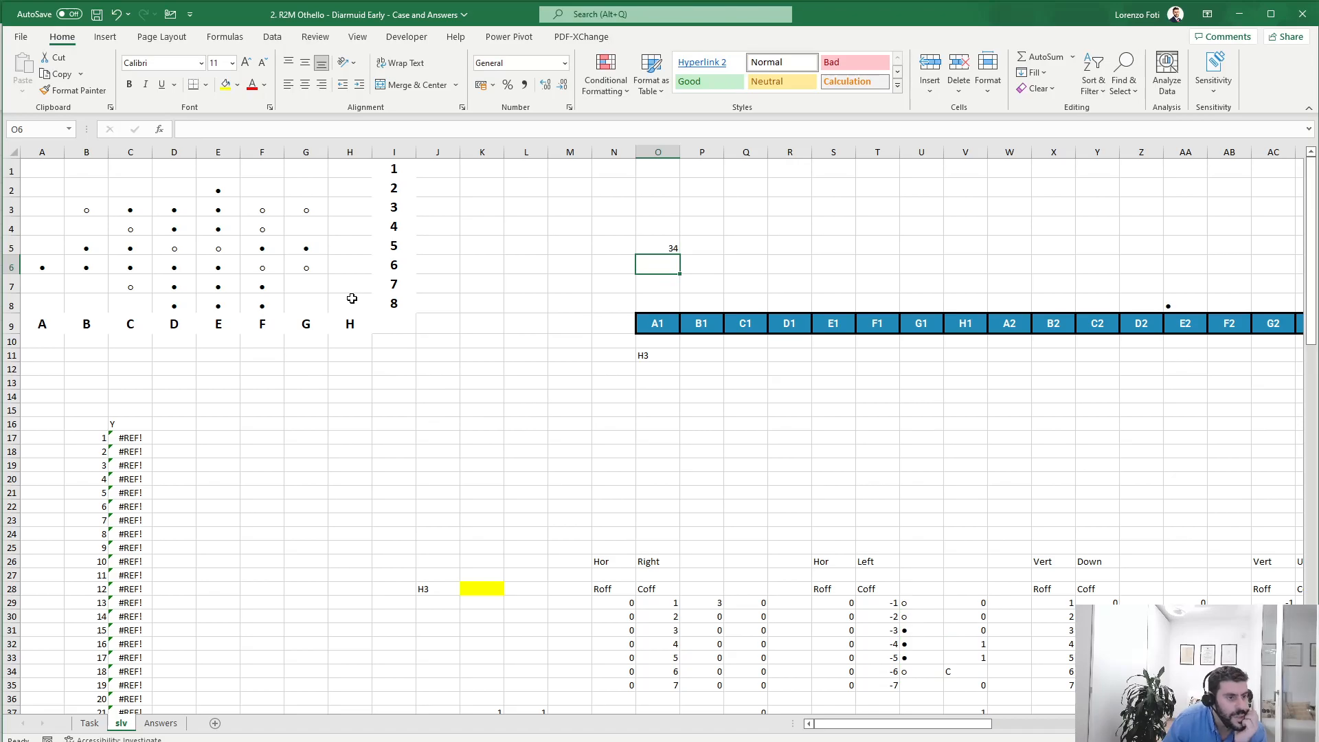
Inspect the board around H3 and the Left block's check formulas in V29, V31 and V32
click(351, 213)
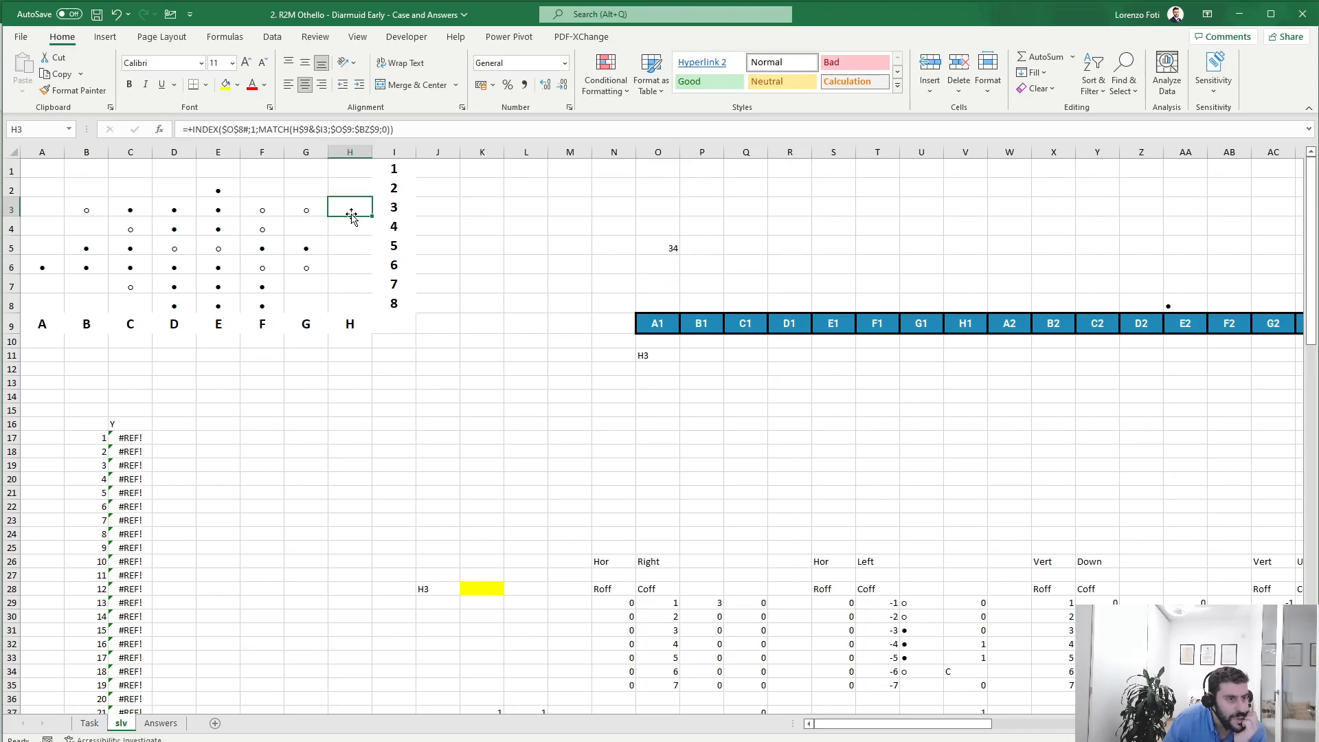
scroll(619, 631, down, 4)
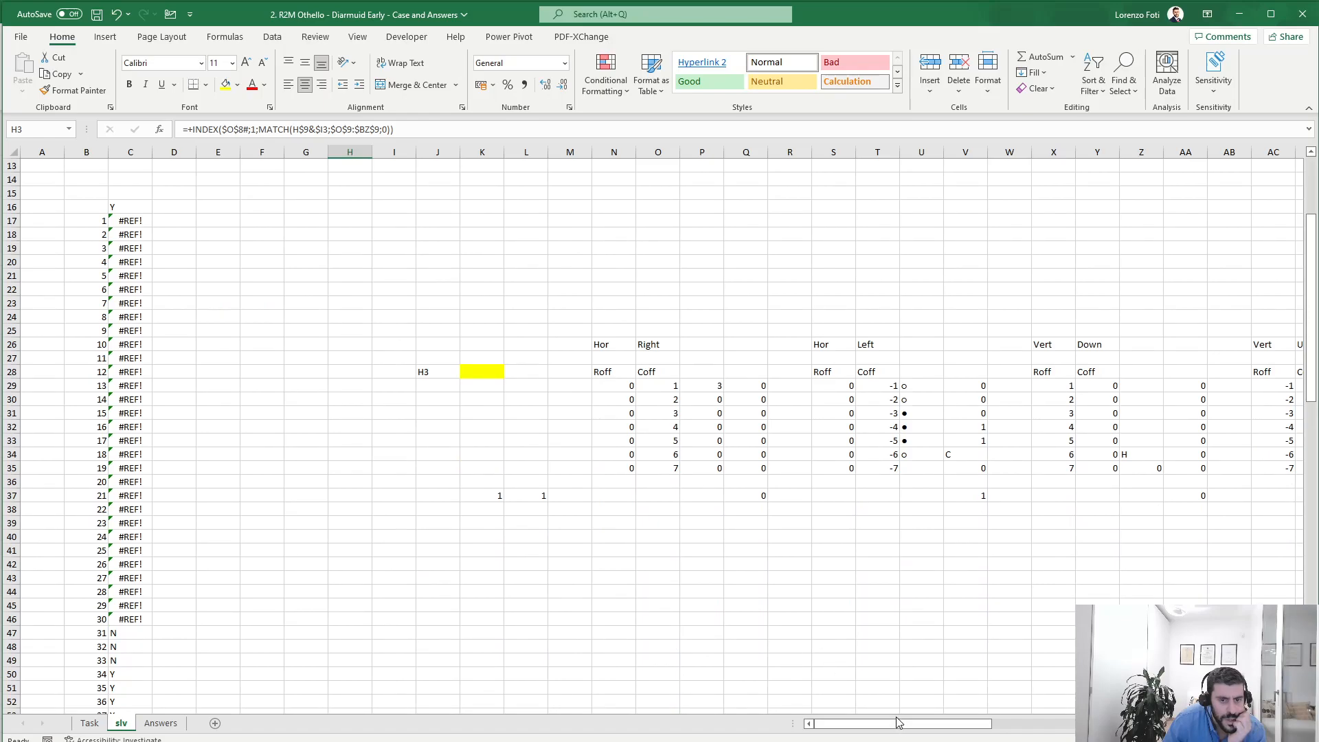
scroll(570, 596, up, 4)
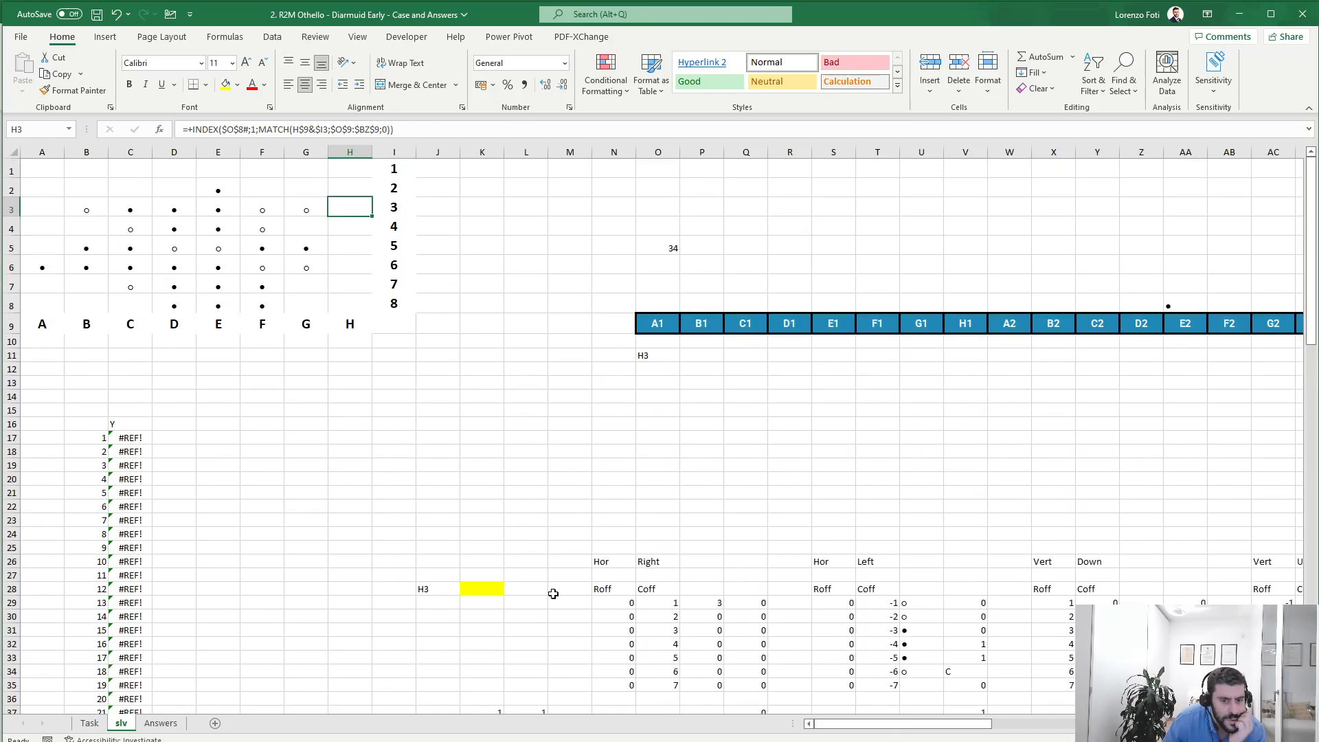
click(969, 604)
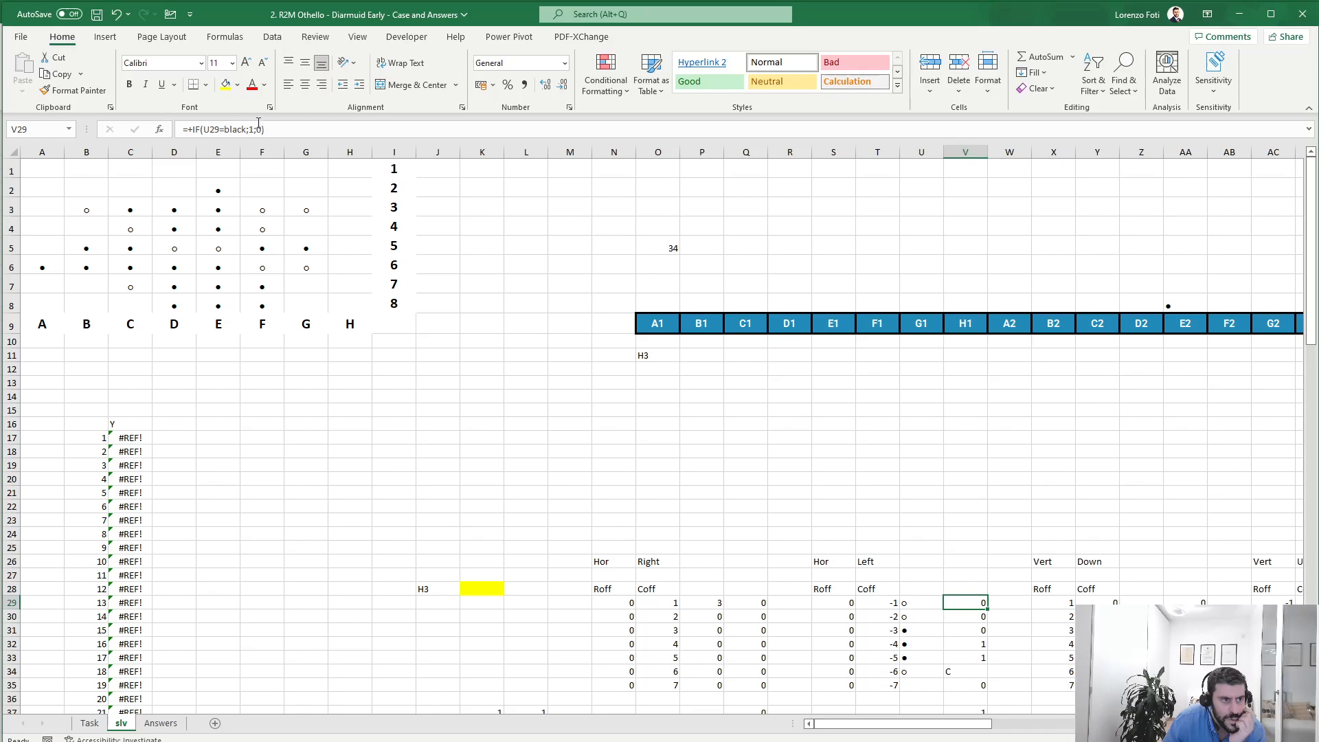
click(261, 129)
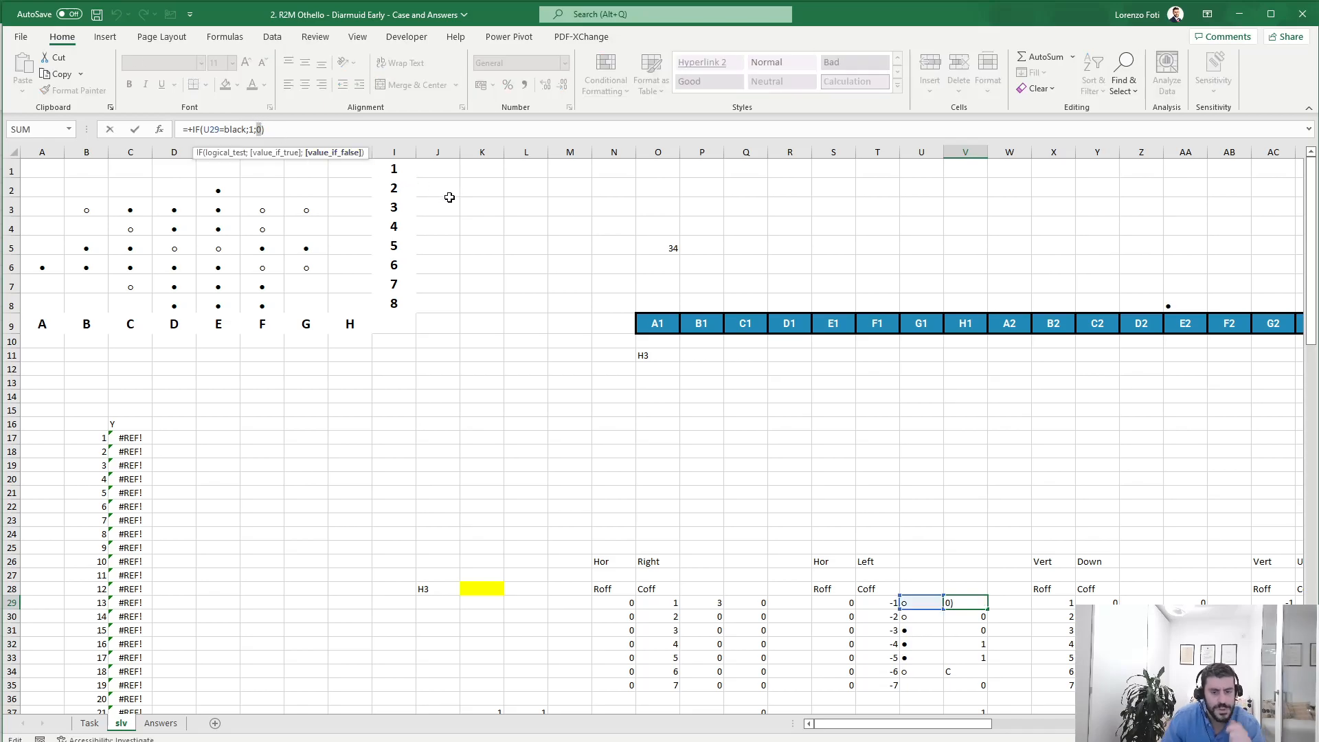
key(Escape)
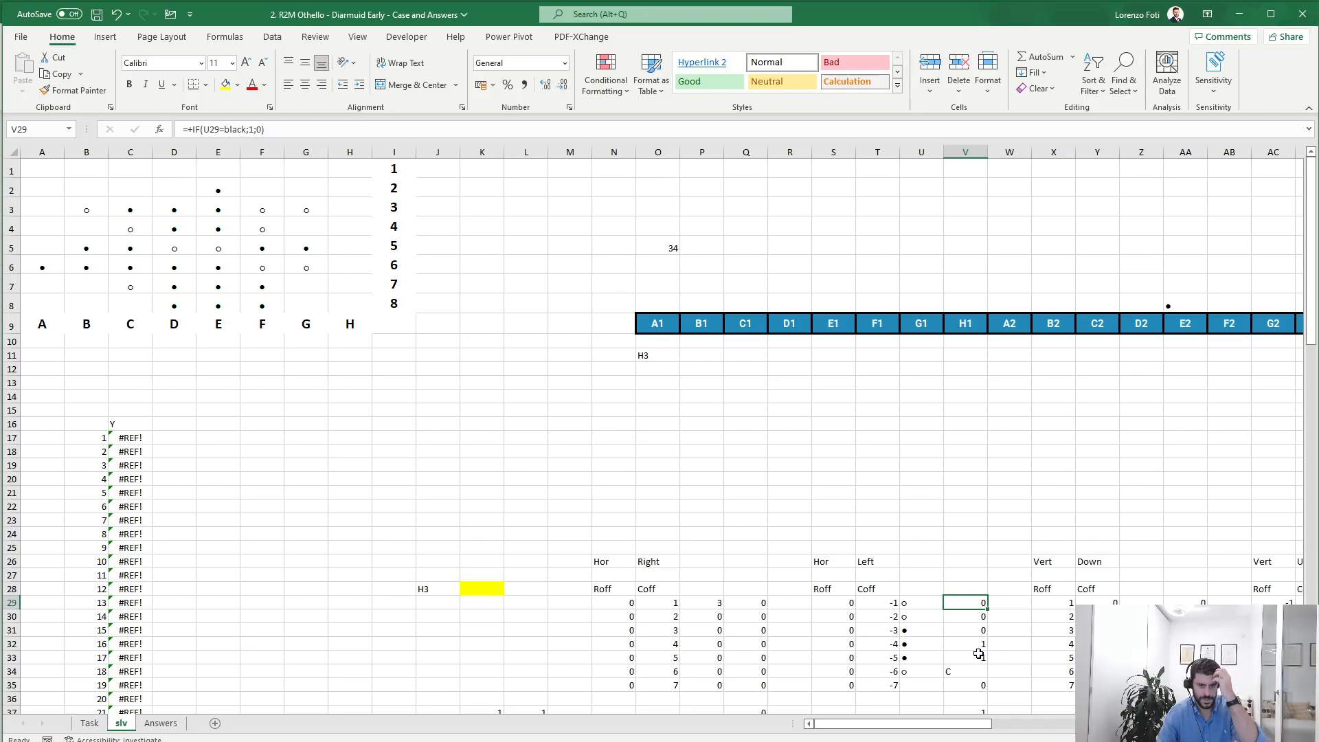
click(973, 631)
click(976, 644)
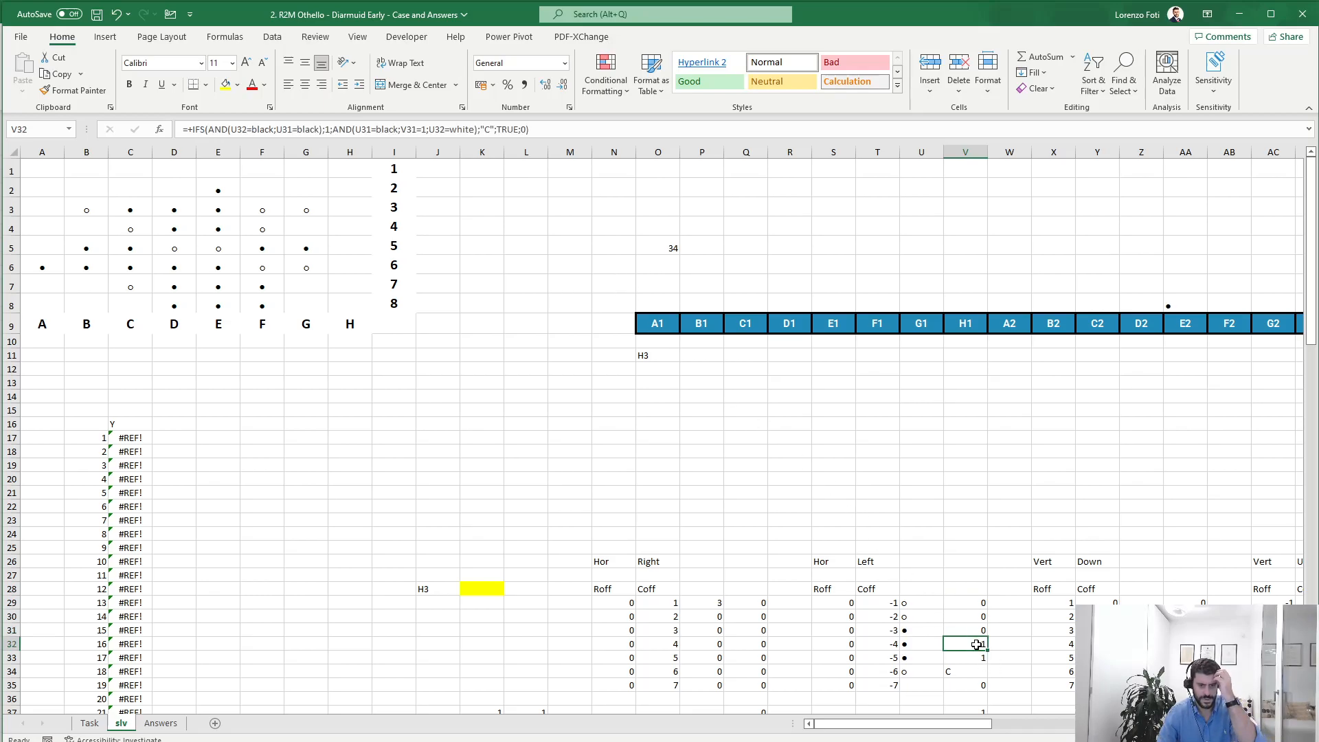
click(279, 129)
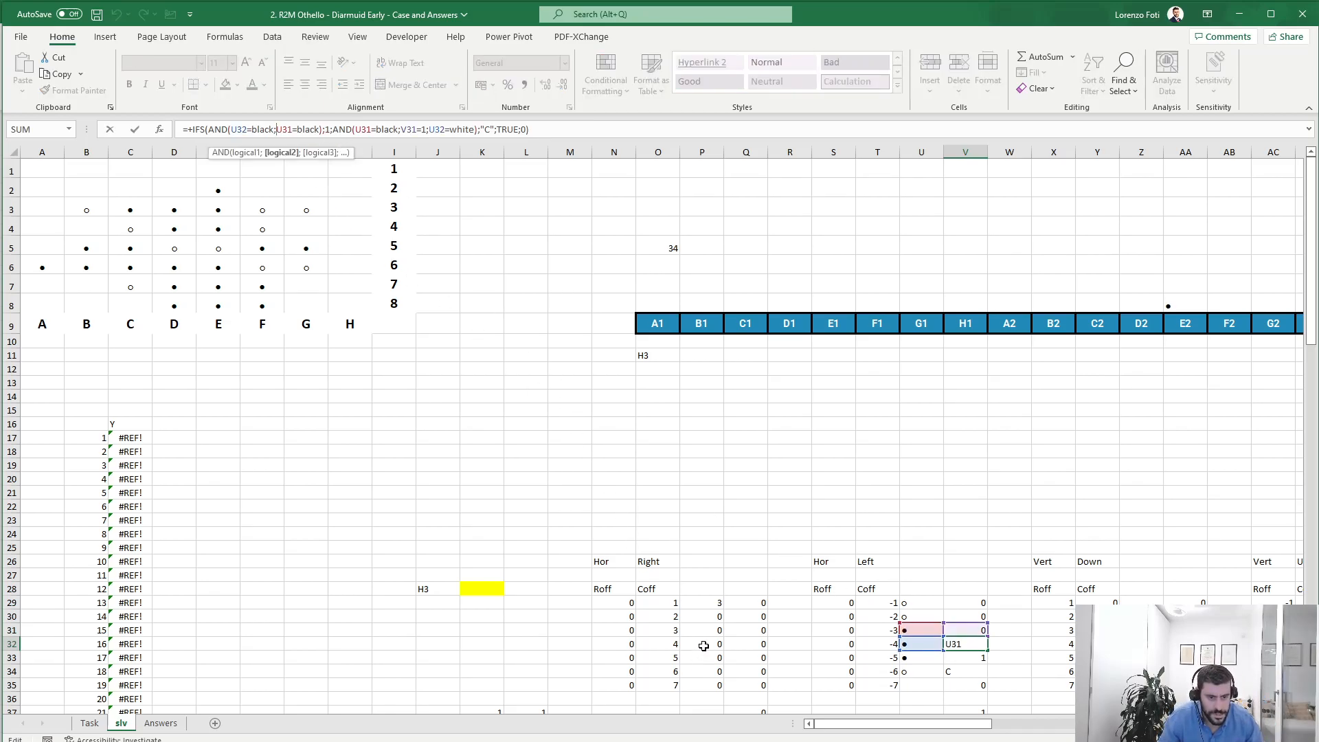
key(ctrl+Return)
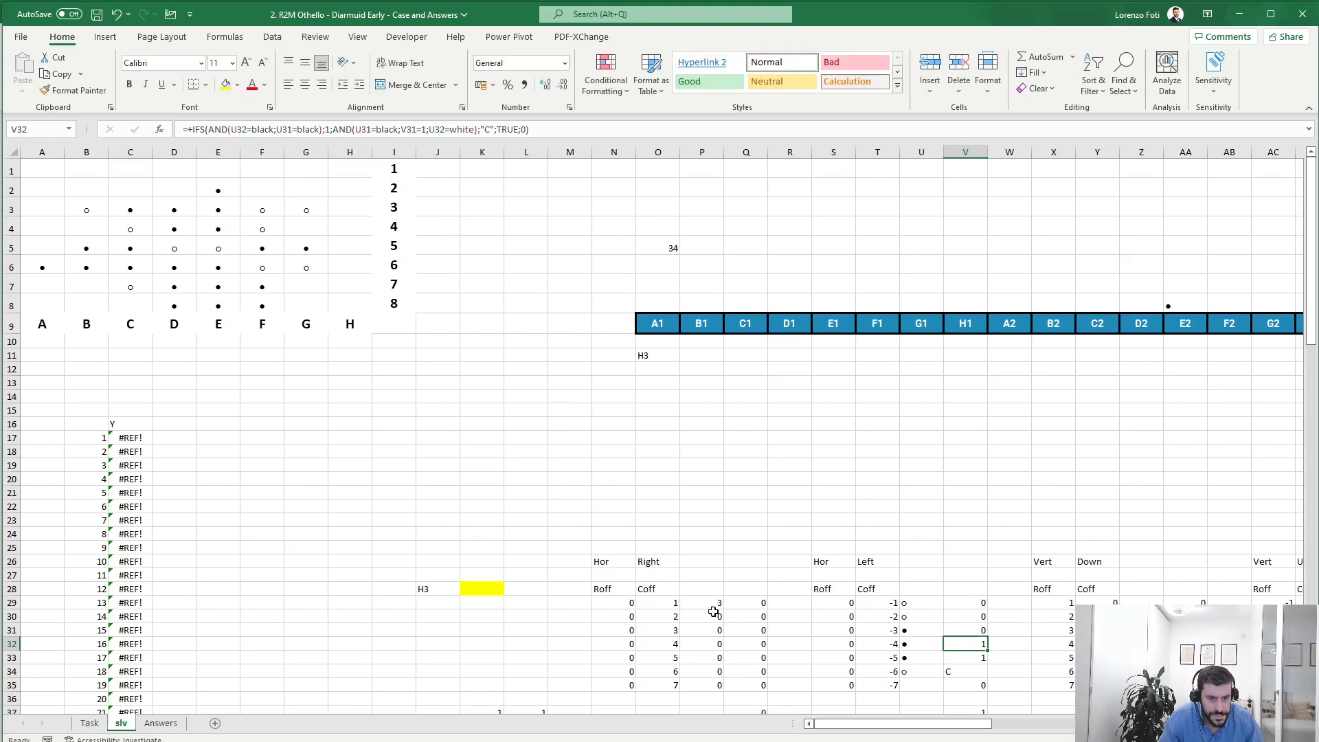
Add the condition Q29=1 to the first AND test of the Right block's formula in Q30
click(715, 612)
click(713, 602)
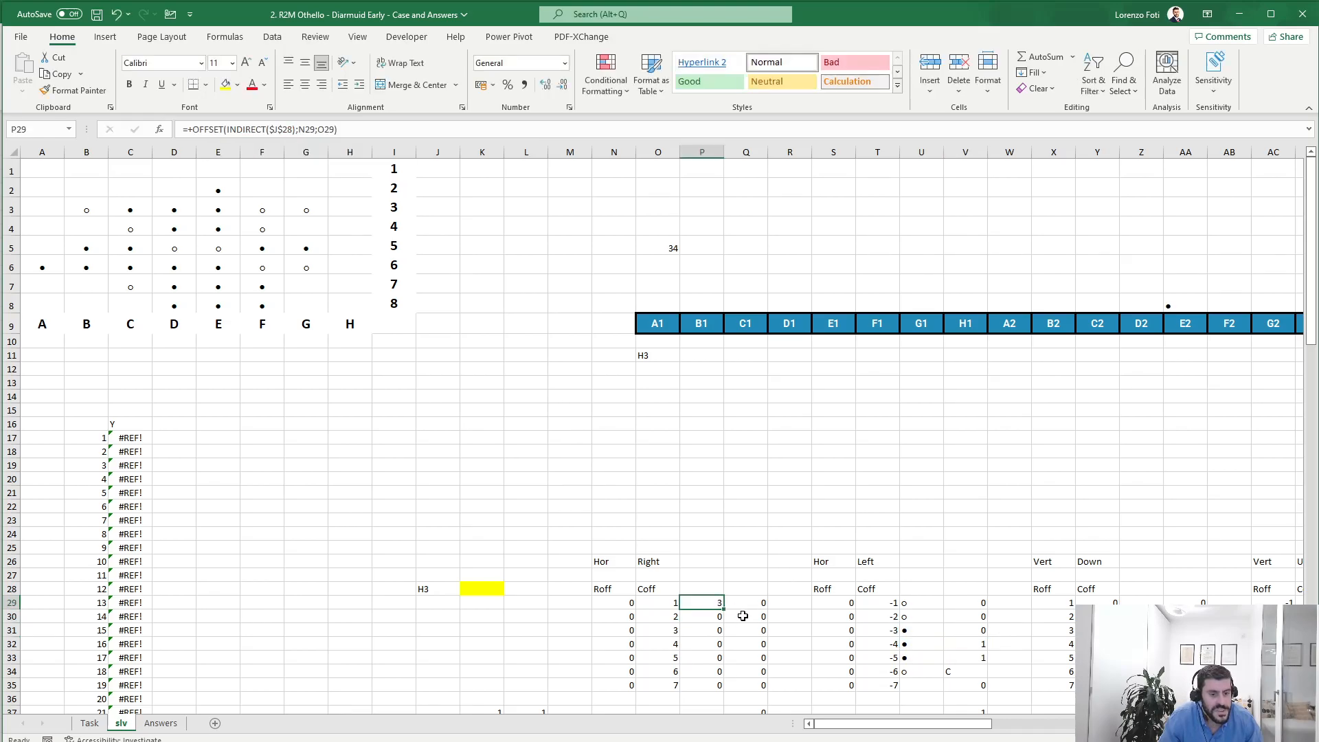
click(743, 617)
click(746, 600)
click(750, 619)
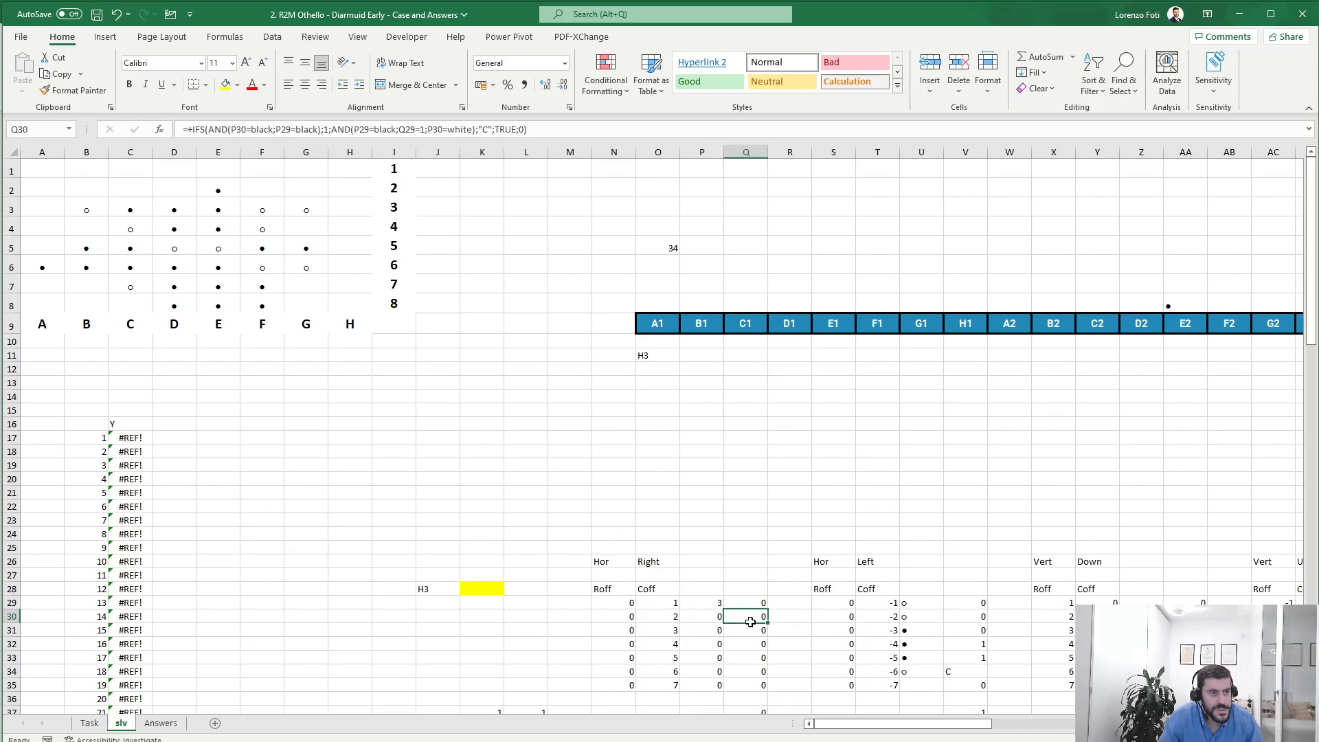
click(309, 130)
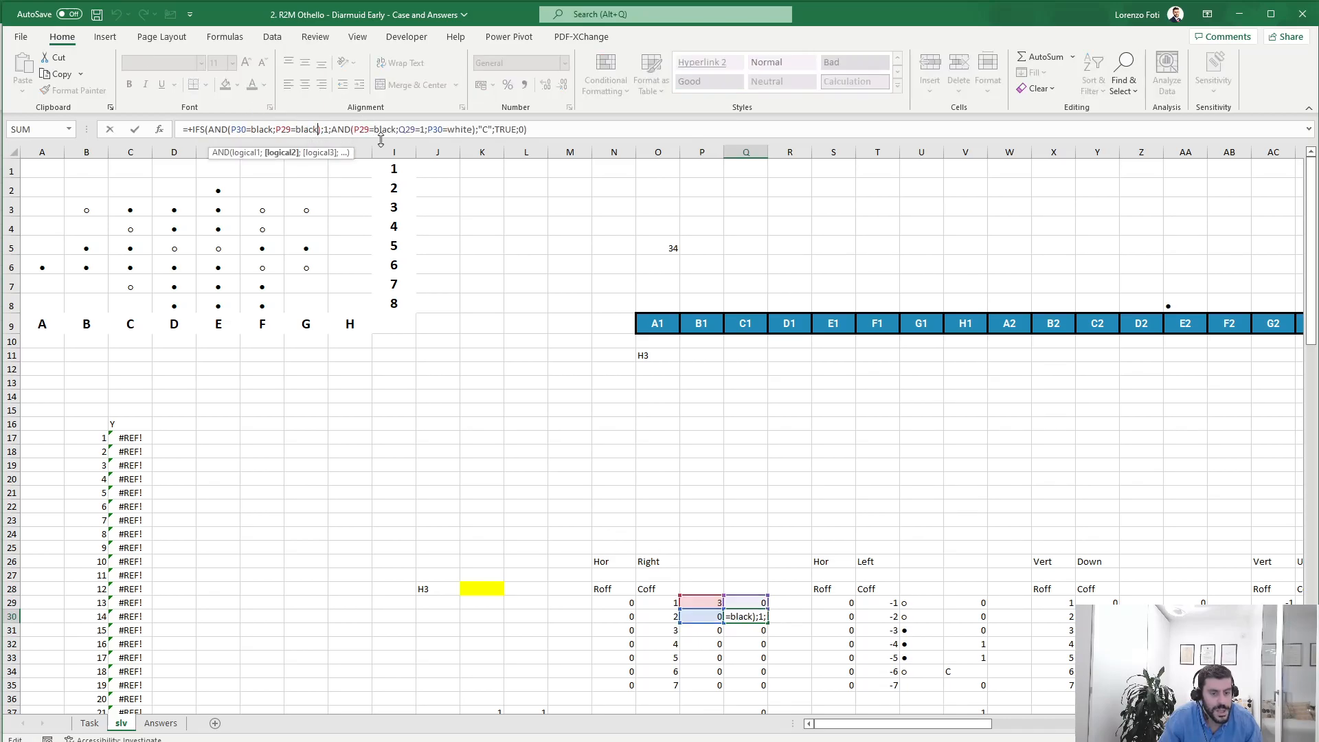
text(;)
click(754, 602)
text(=1)
key(Return)
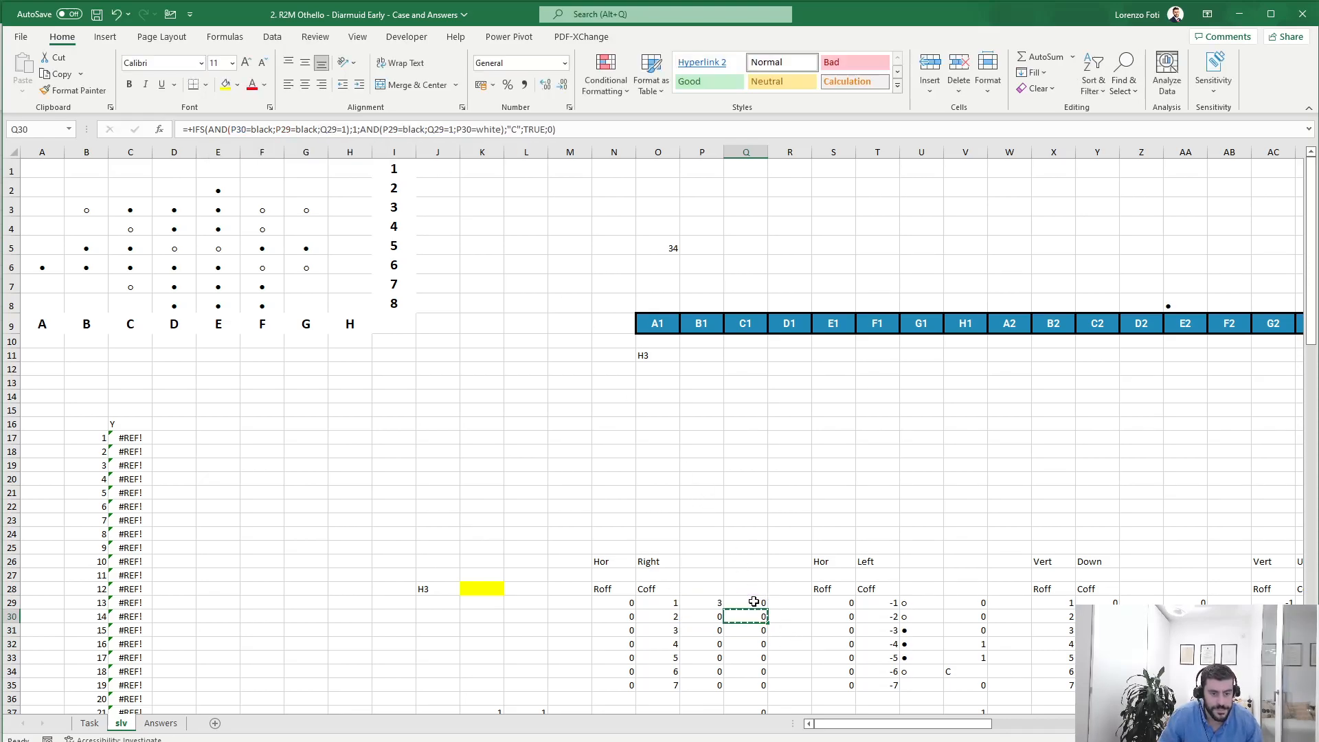
Copy the corrected check formulas from Q30:Q35 of the Right block into V30:V35 of the Left block
click(754, 601)
key(Down)
key(ctrl+shift+Down)
key(ctrl+c)
key(Right)
key(Right)
key(Right)
key(Right)
key(Right)
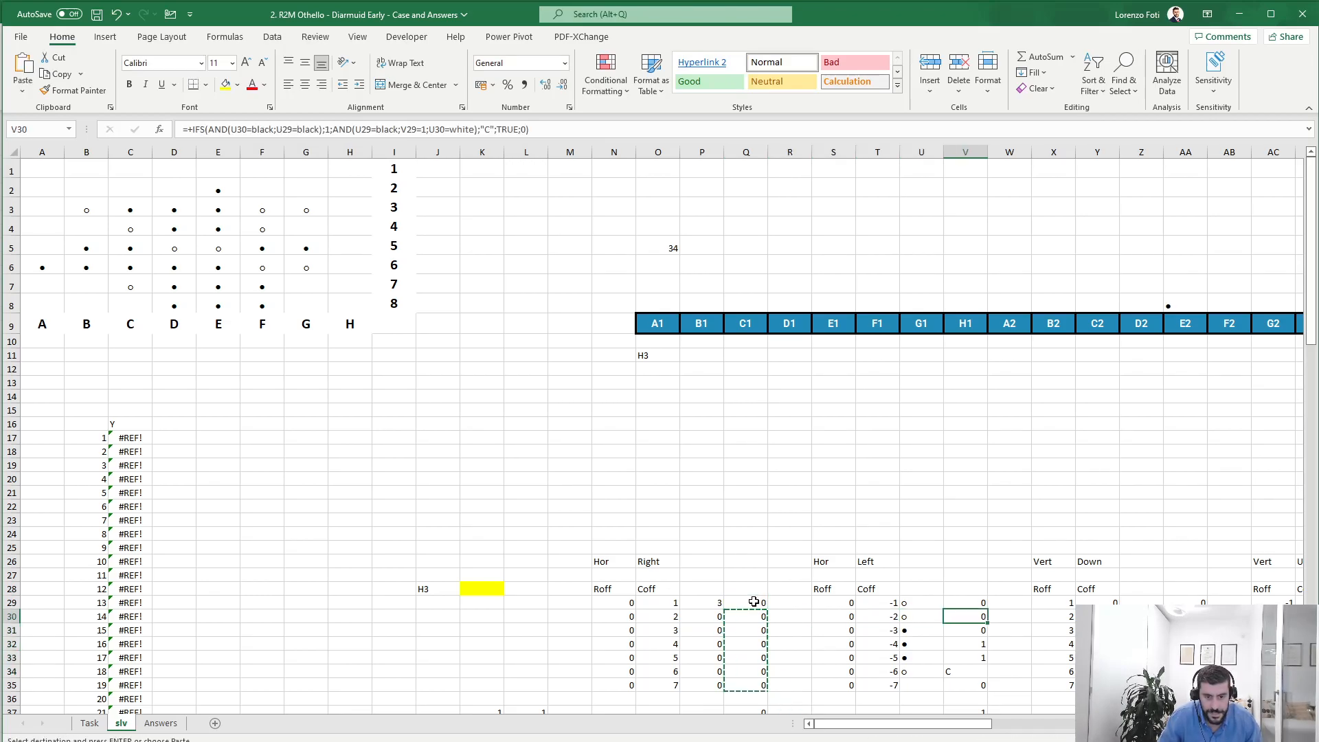
key(ctrl+shift+Down)
key(ctrl+v)
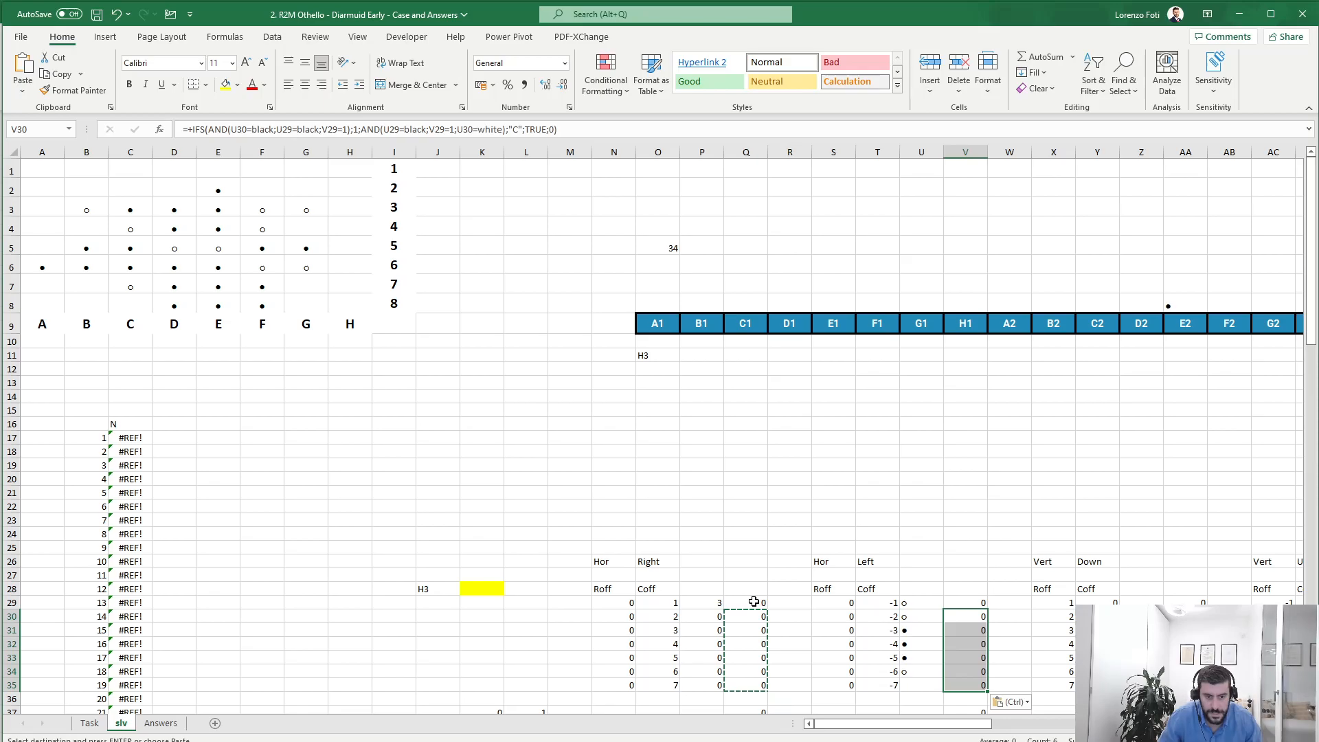
Paste the corrected check formulas into rows 30 to 35 of the Down block (AA) and the Up block (AF)
key(Right)
key(Right)
key(Right)
key(Right)
key(Right)
key(Right)
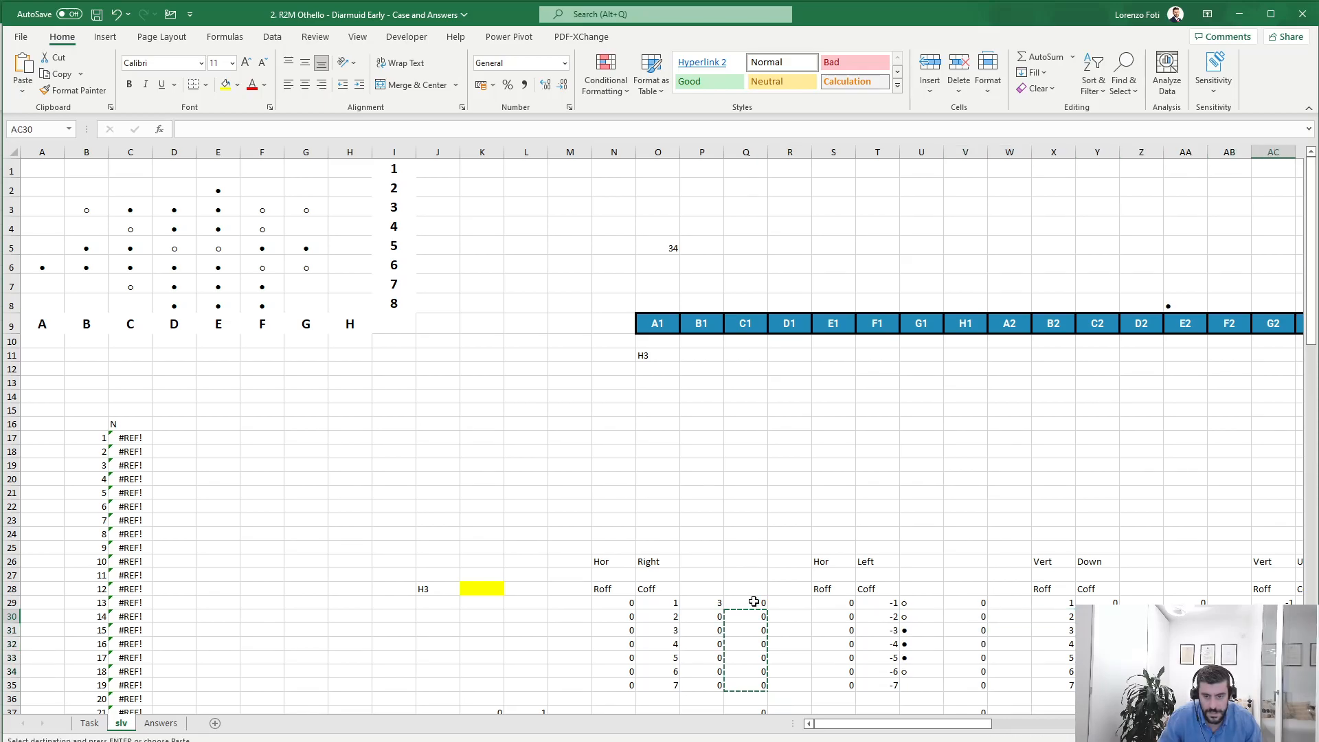
key(ctrl+v)
key(Right)
key(Right)
key(Right)
key(Right)
key(Right)
key(Left)
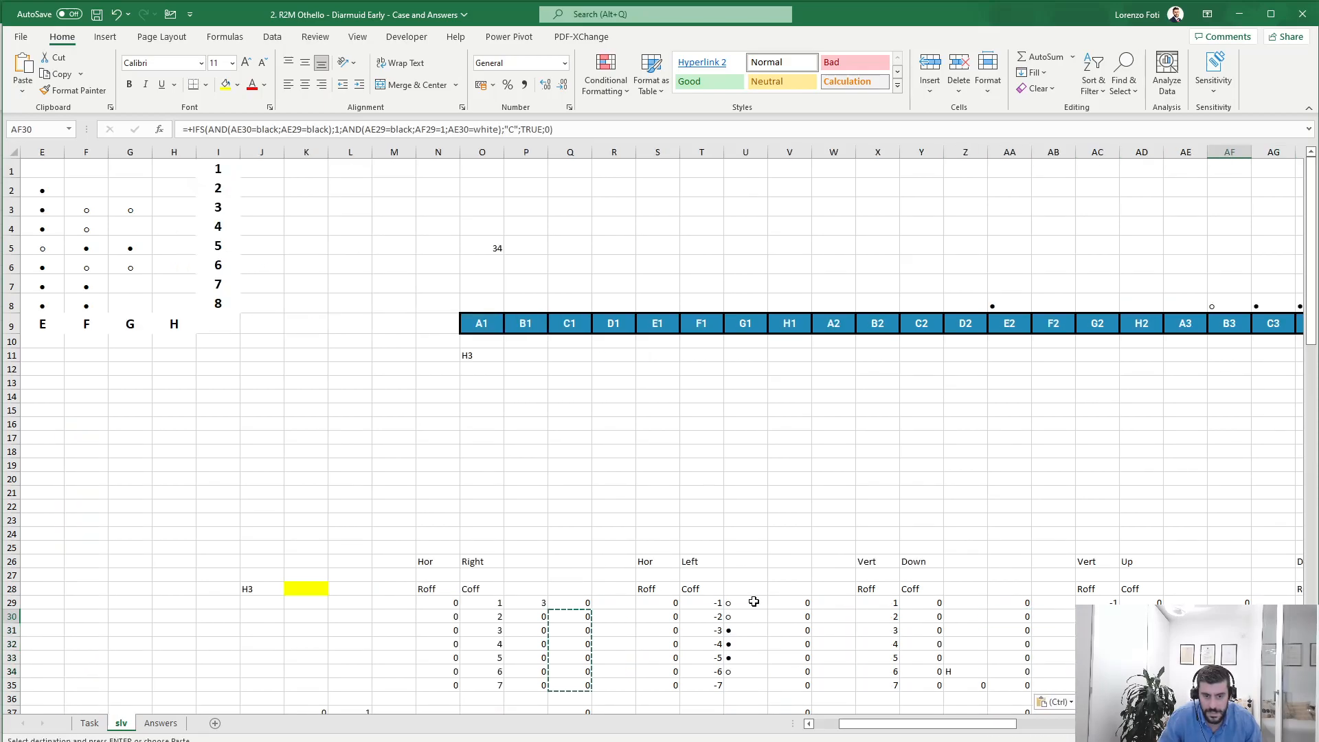
key(ctrl+v)
Paste the corrected check formulas into row 30 onward of the Up-right, Down-right, Down-left and Up-left blocks, and end the copying
key(Right)
key(Right)
key(Right)
key(Right)
key(Right)
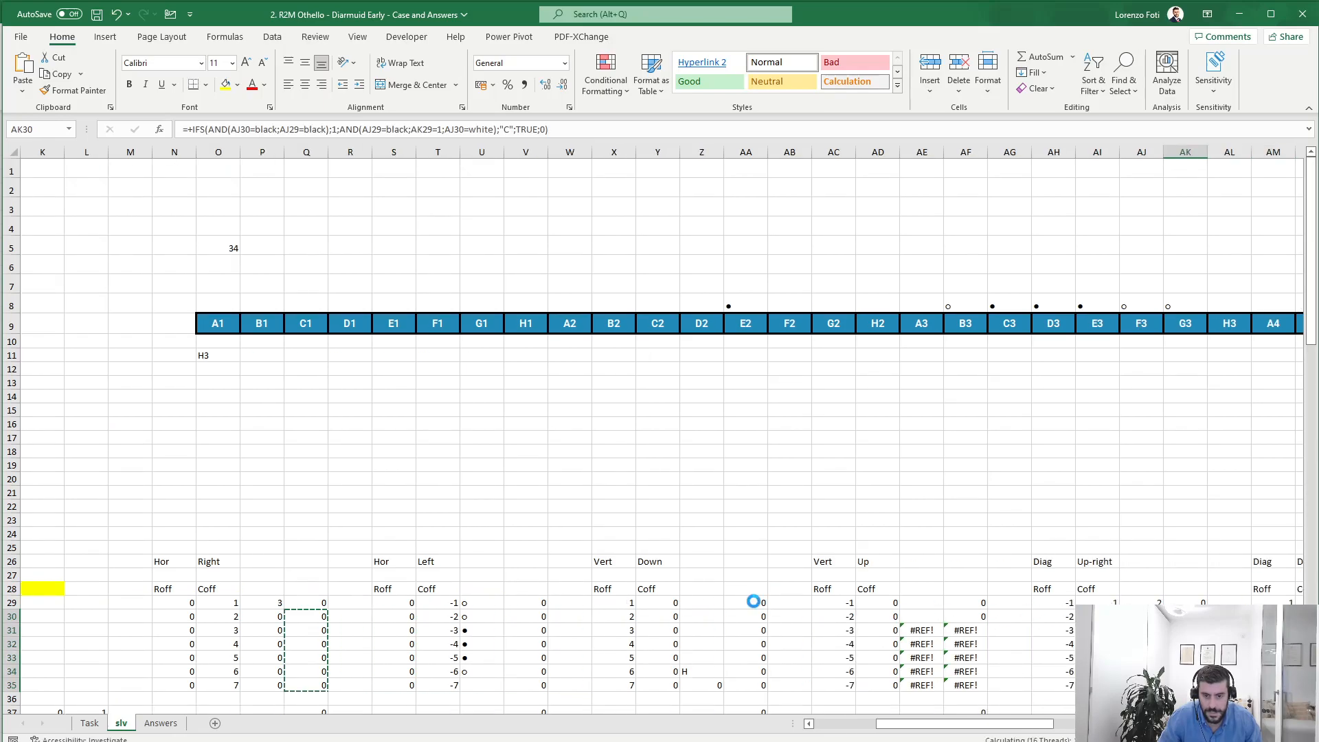
key(Right)
key(Right)
key(Right)
key(Right)
key(Right)
key(Right)
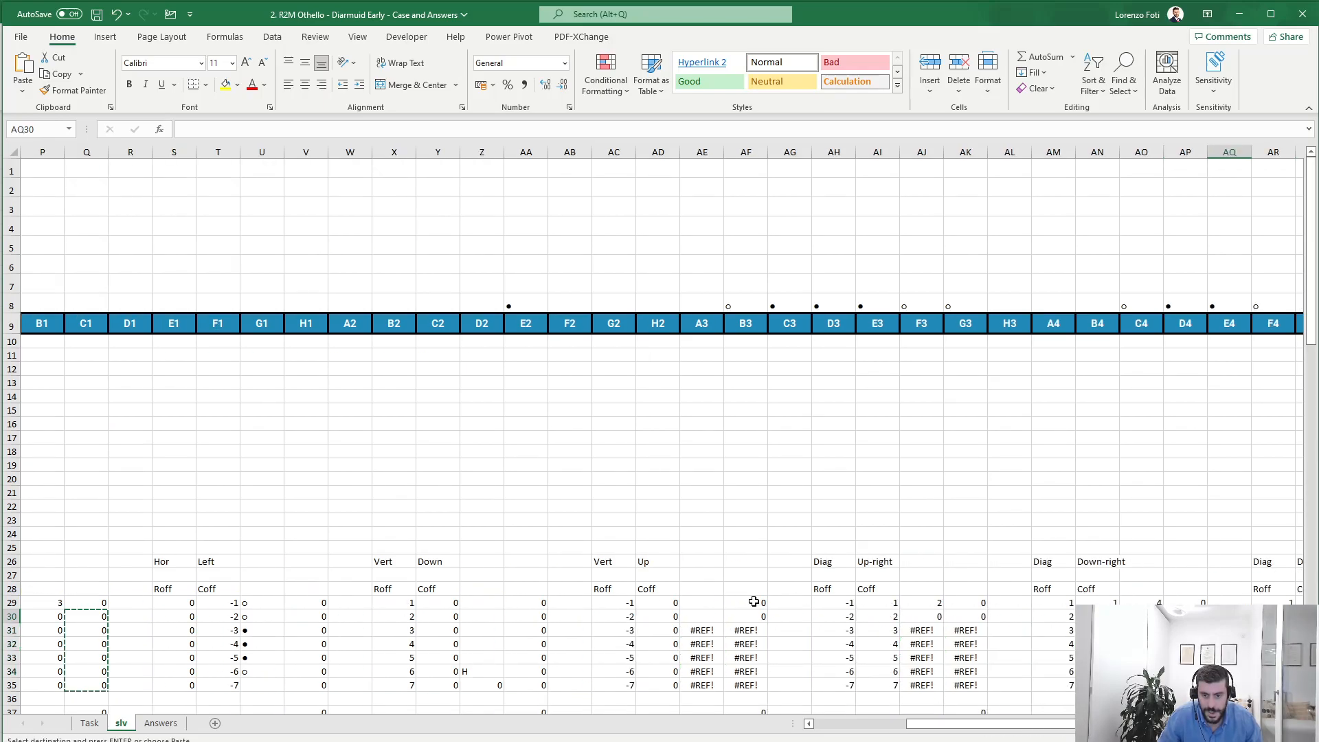
key(Right)
key(Right)
key(Right)
key(Right)
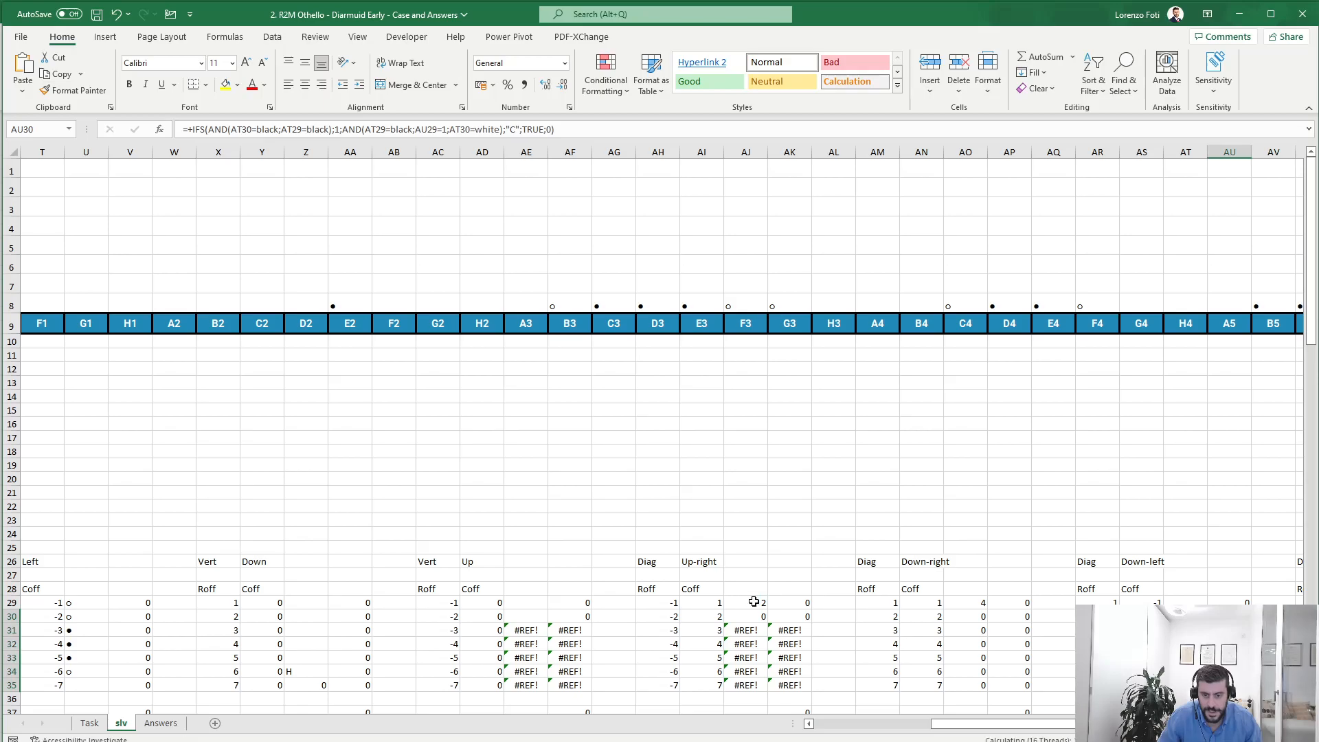
key(Right)
key(Right)
key(Right)
key(Right)
key(Right)
key(ctrl+v)
key(Left)
key(Left)
key(Left)
key(Left)
key(Left)
key(Left)
key(Left)
key(Left)
key(Left)
key(Left)
key(Left)
key(Left)
key(Left)
key(Left)
key(Left)
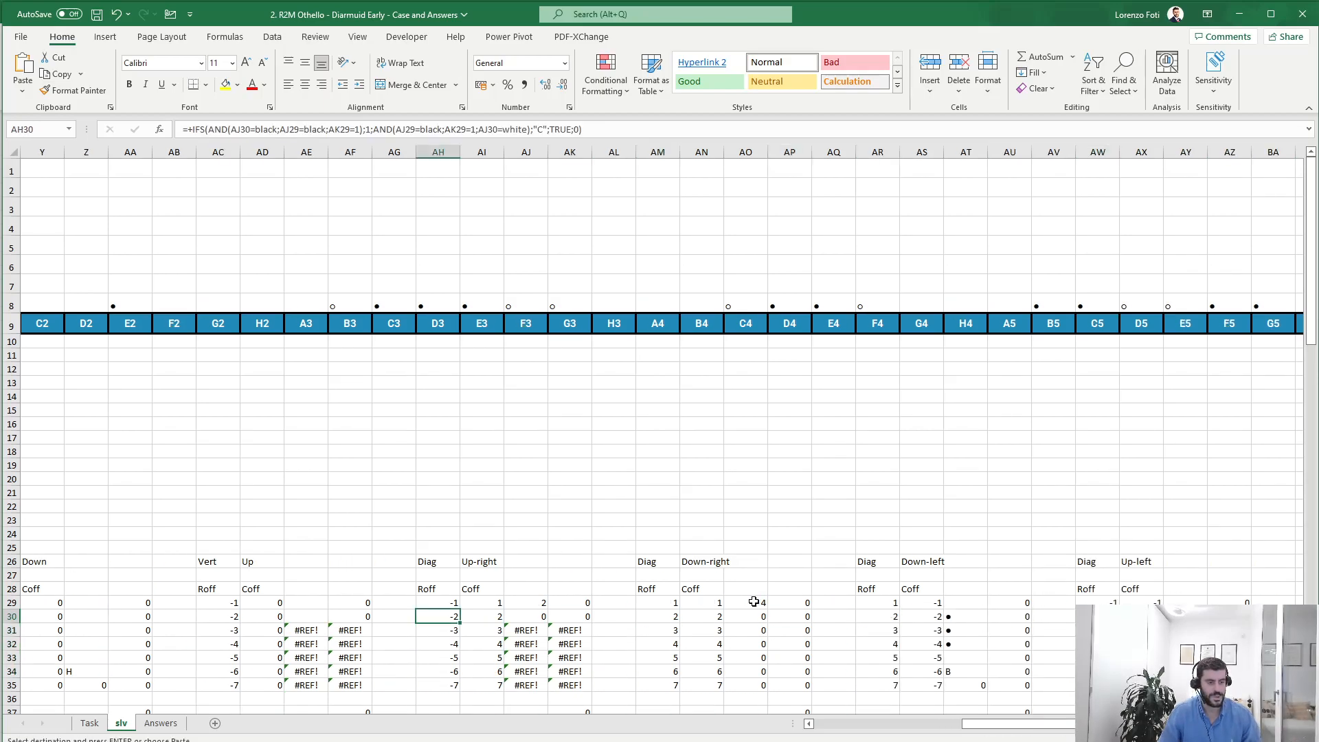
key(Home)
key(Right)
key(Escape)
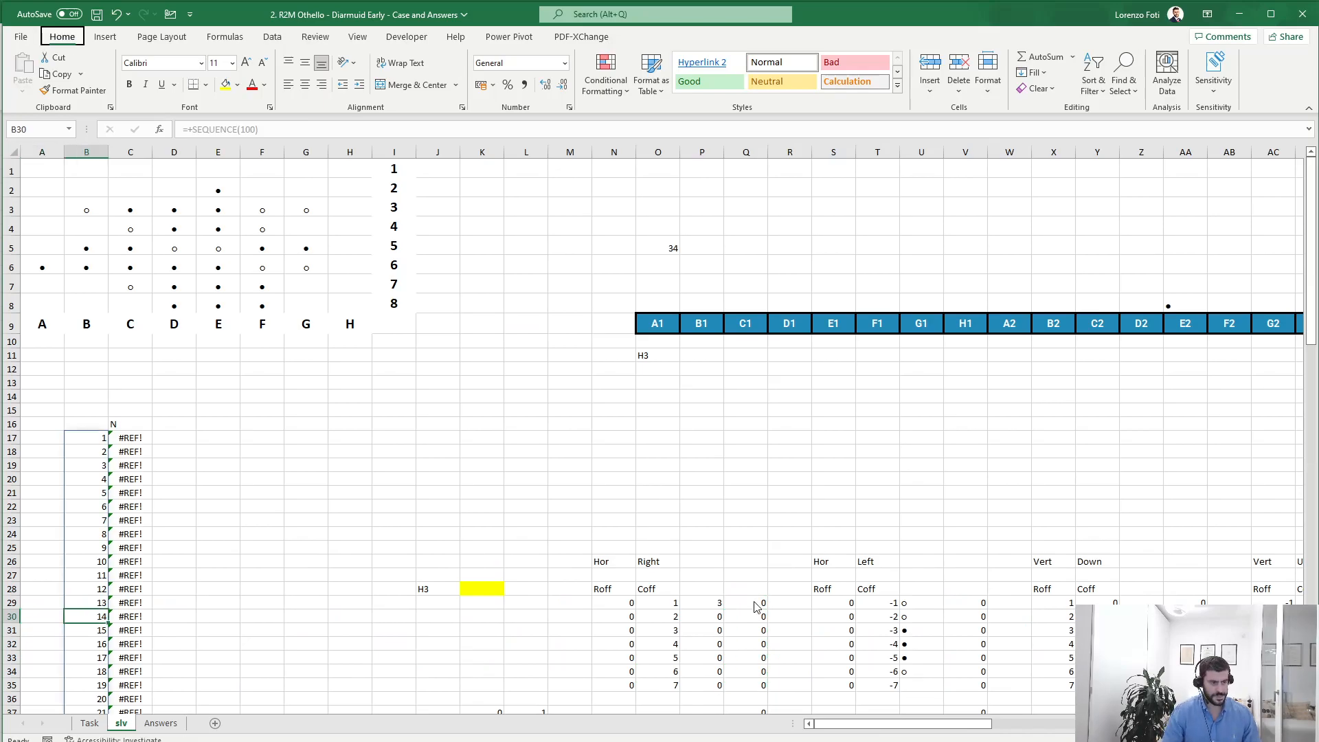
Recalculate, copy the data table results C47:C66 for games 31 to 50, and paste them as values into the Task sheet's Level 3 answers from E95
key(alt+m)
scroll(171, 436, down, 9)
drag(127, 431, 141, 689)
key(ctrl+c)
key(ctrl+q)
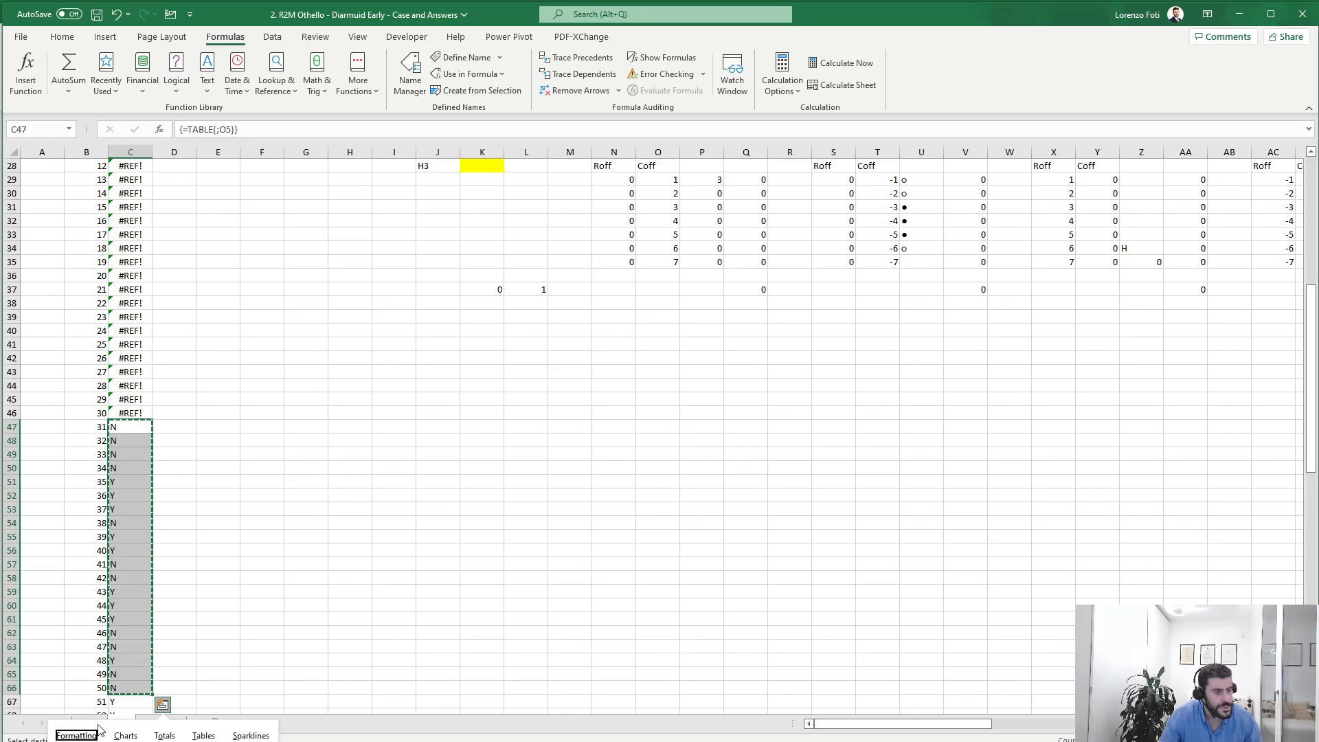
click(102, 708)
click(89, 723)
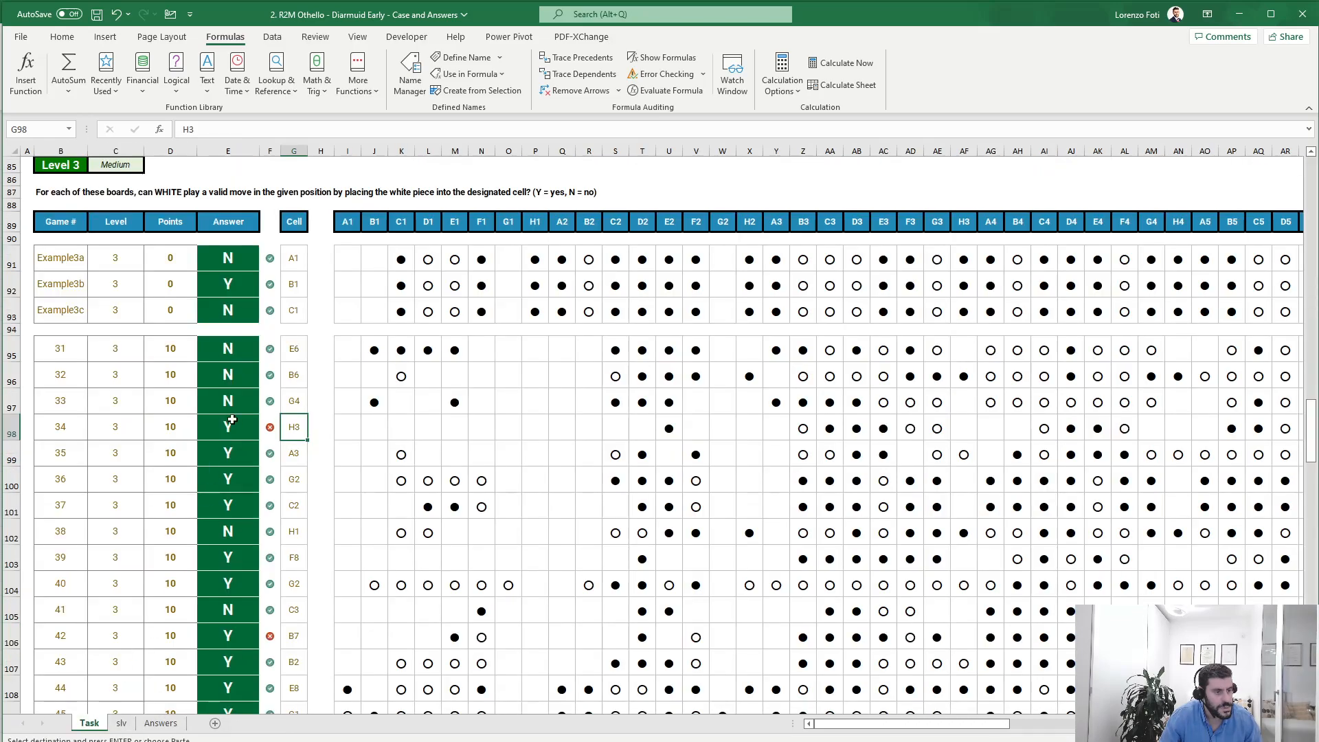
click(238, 347)
key(alt)
key(h)
key(v)
key(v)
key(Down)
key(ctrl+Down)
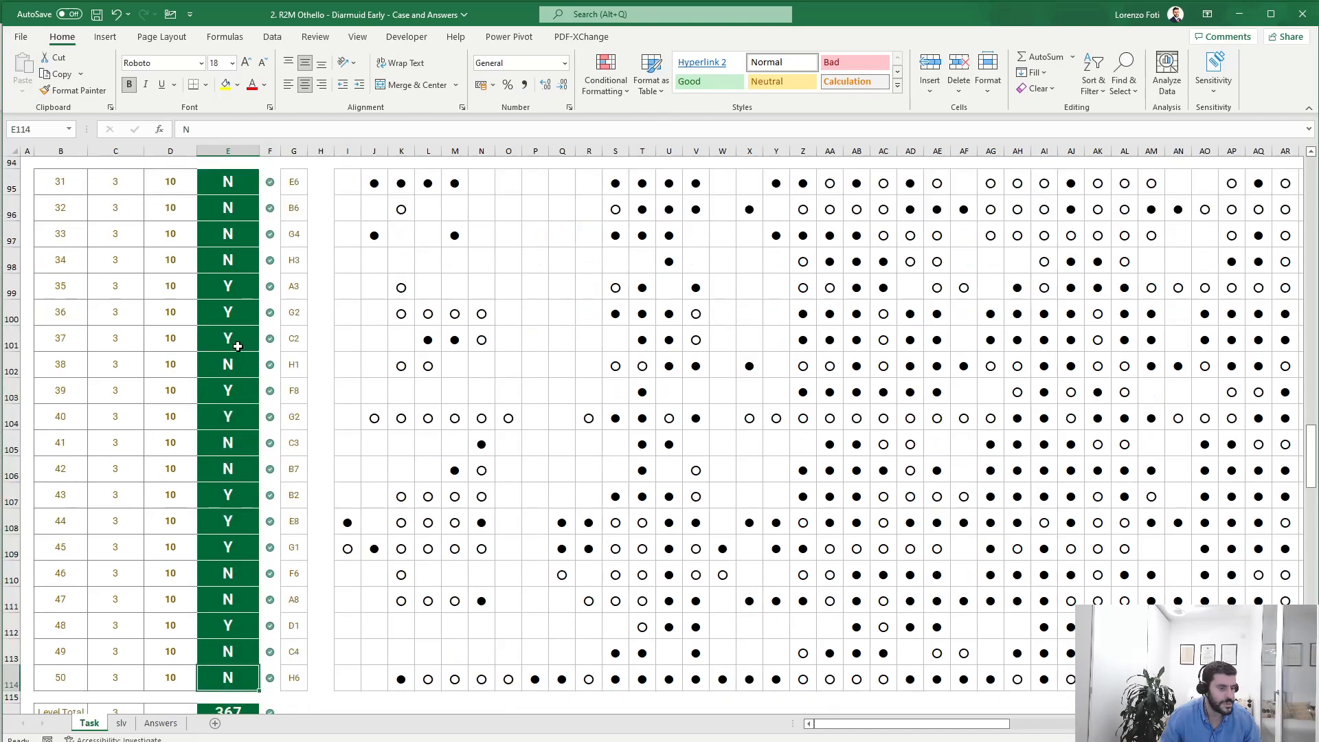
Look up the Level 4 question, set the game selector in O5 on the slv sheet to Example4, and go to cell Q38
scroll(228, 529, down, 6)
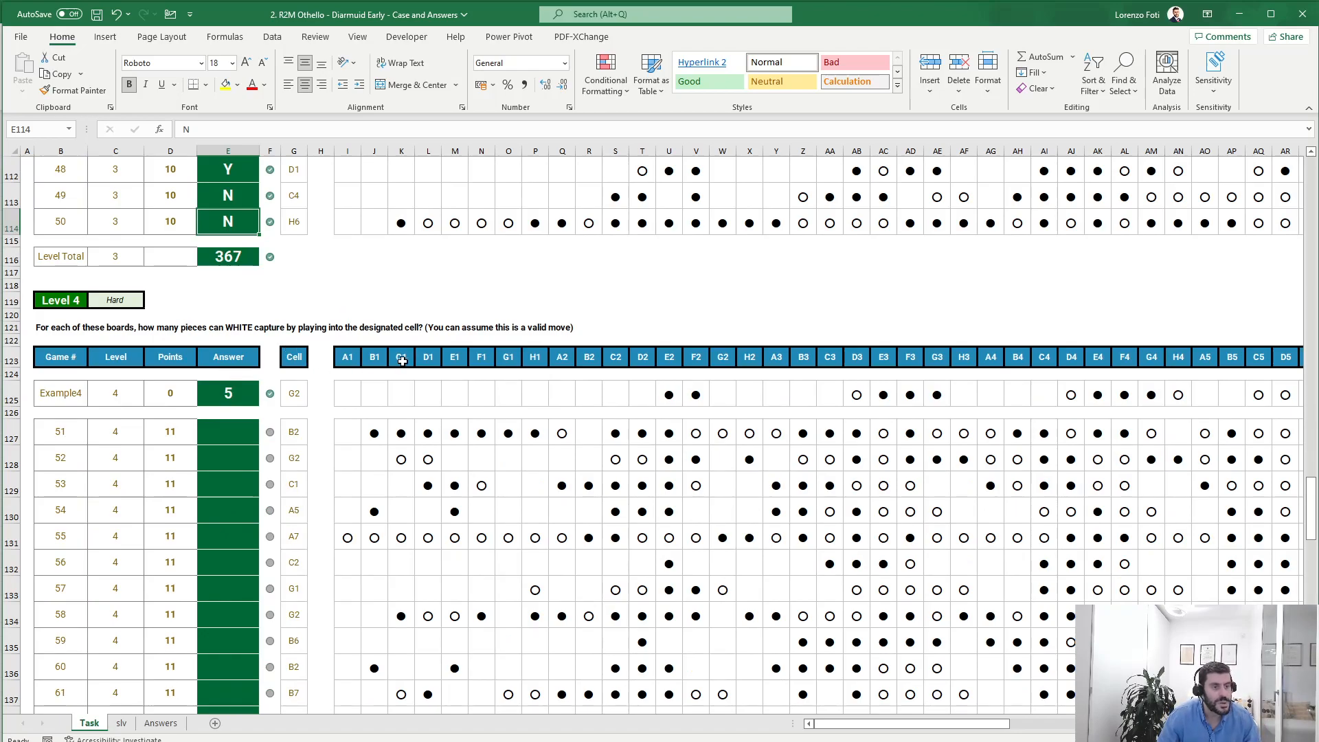
click(122, 723)
click(90, 724)
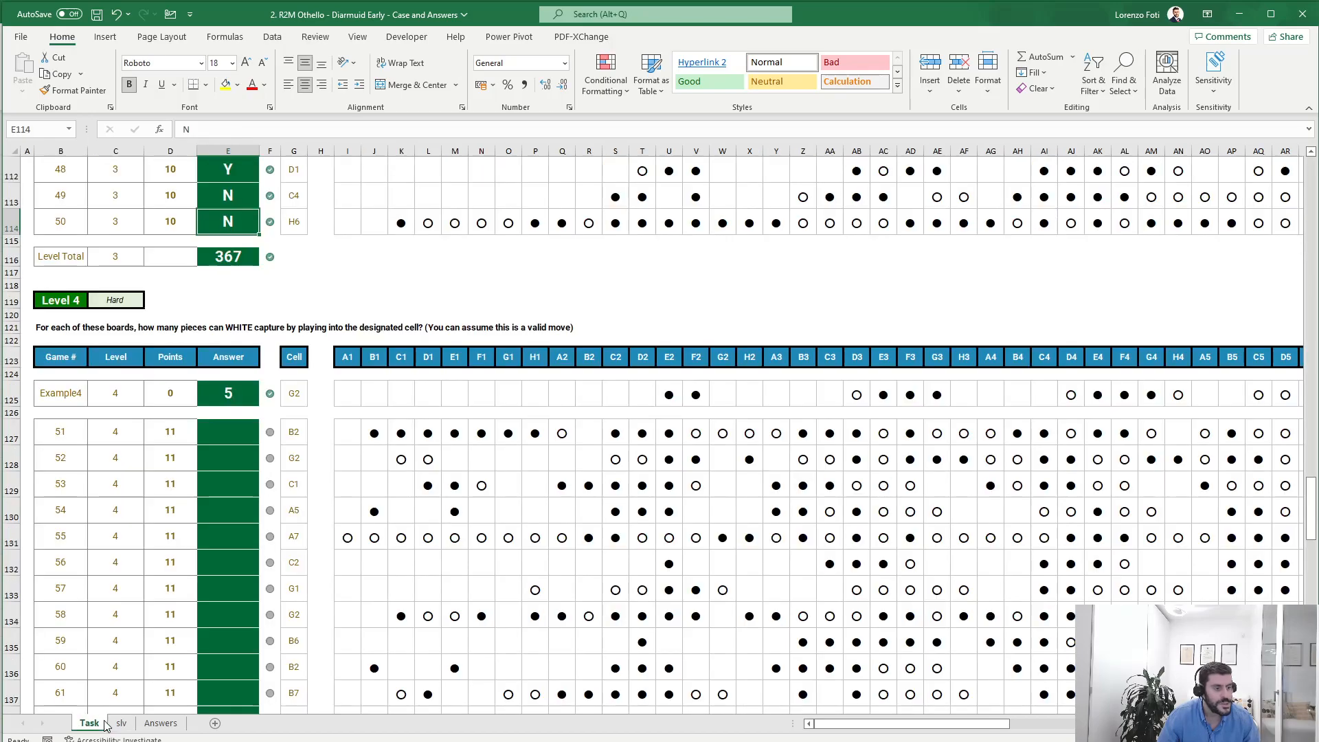
click(122, 724)
click(667, 242)
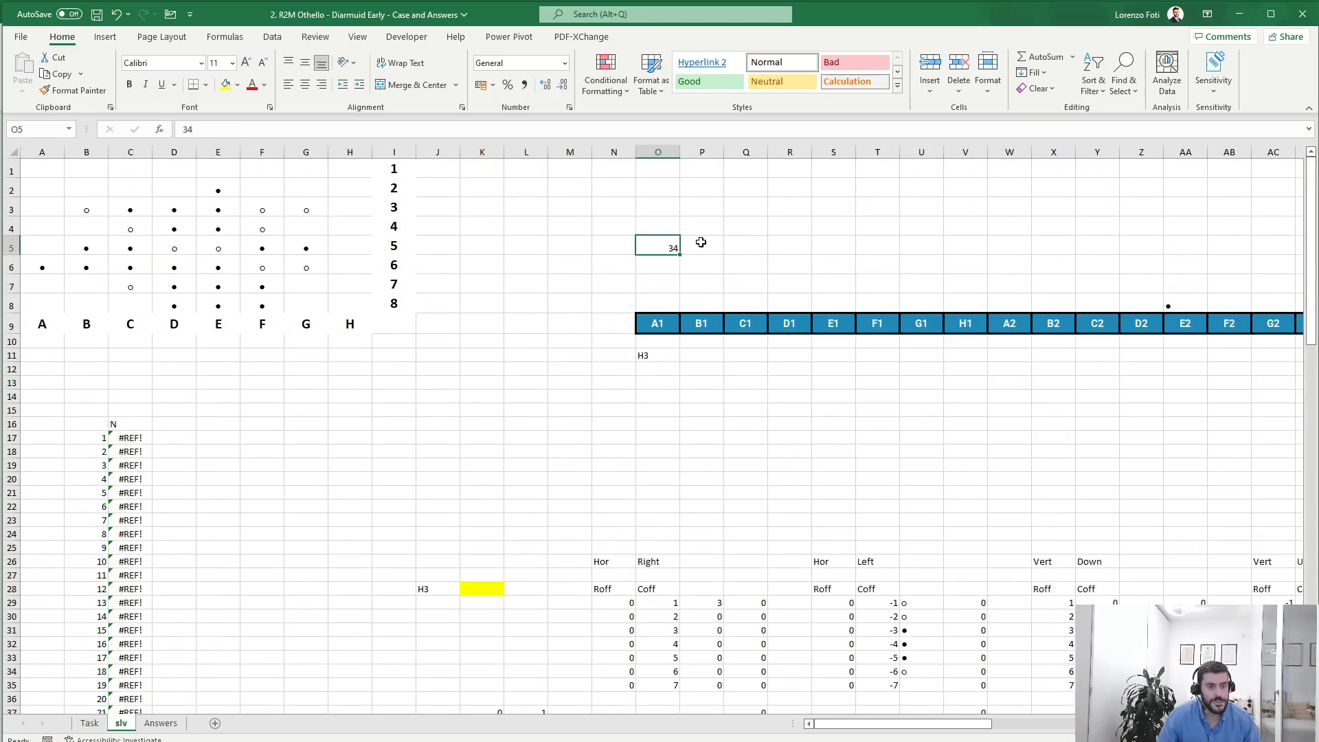
text(Example)
key(Return)
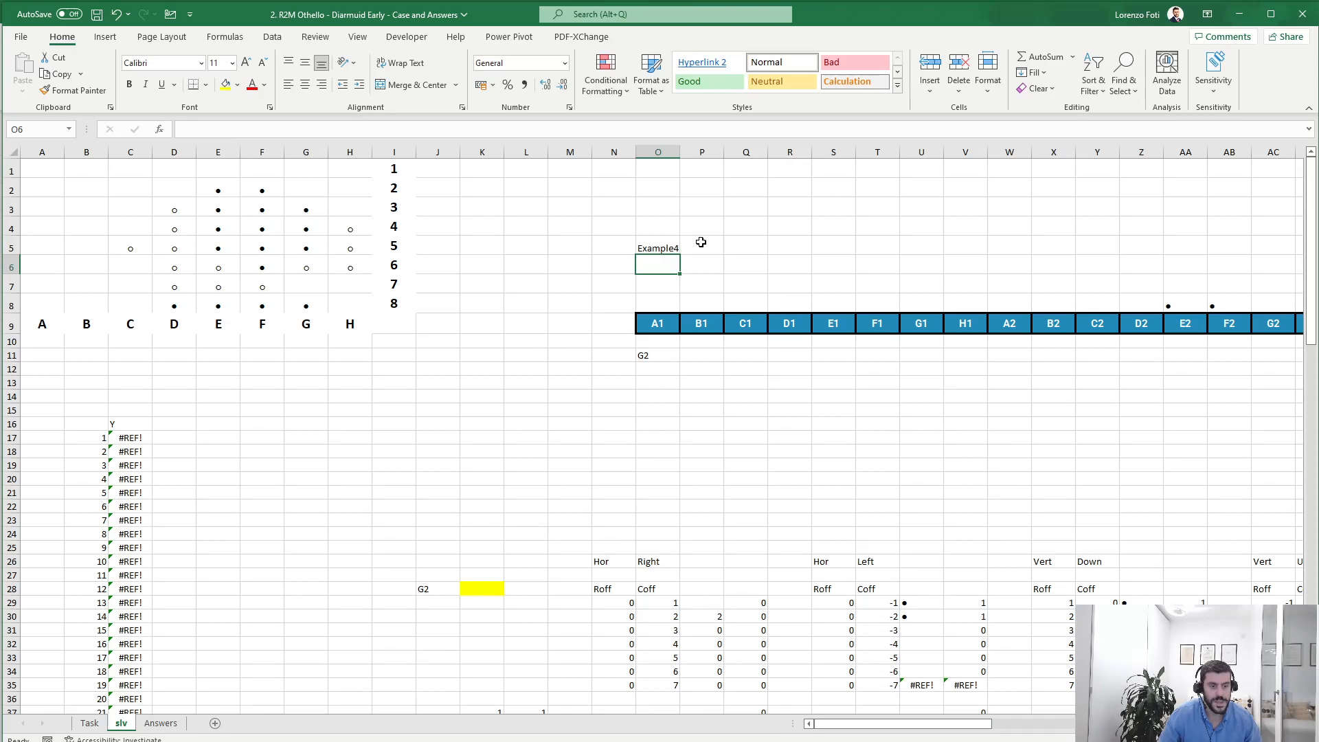
scroll(726, 371, down, 6)
click(759, 427)
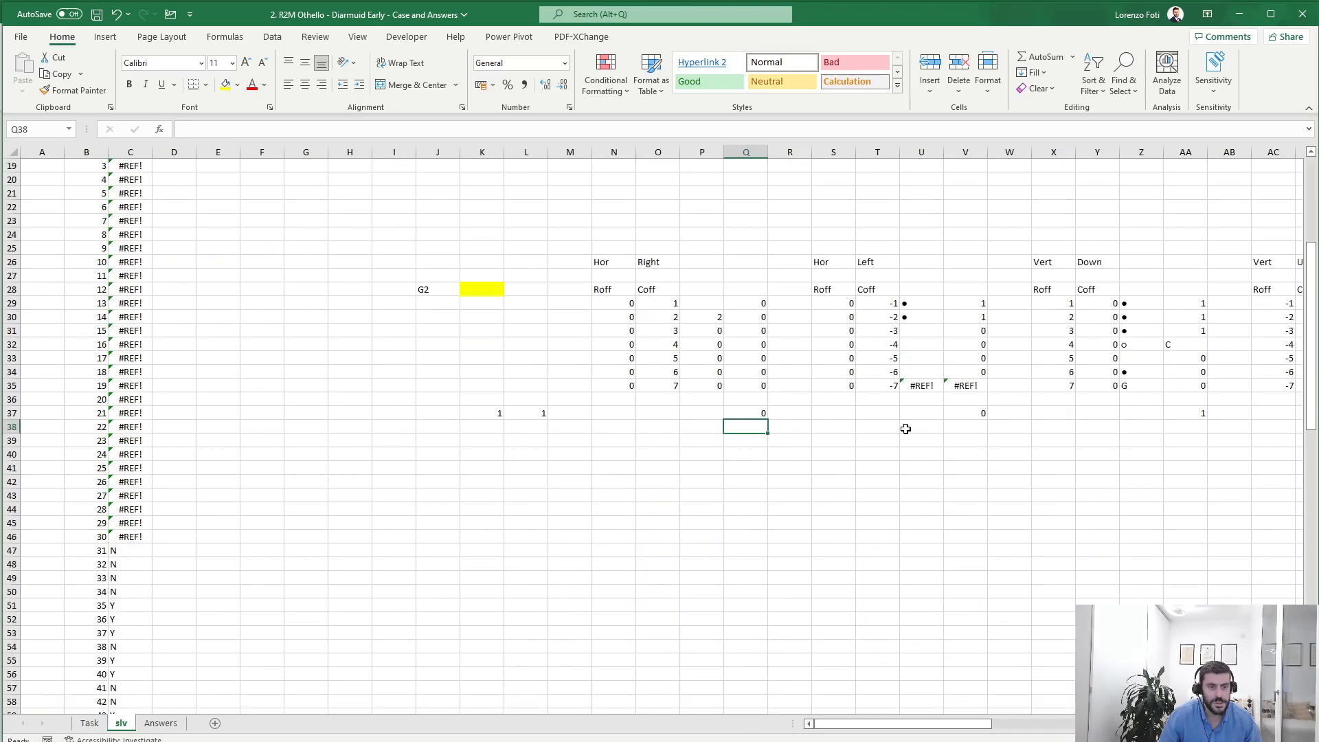
text(+)
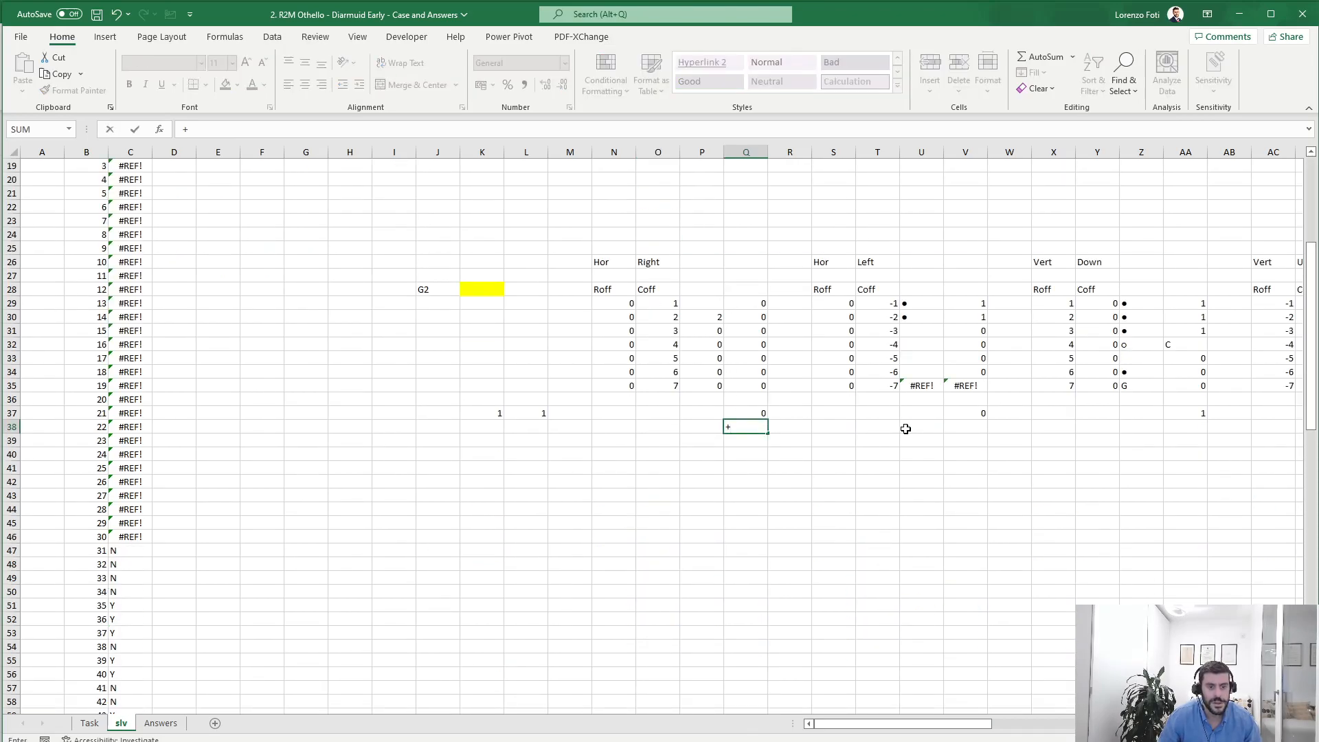
text(sum)
key(Escape)
key(Escape)
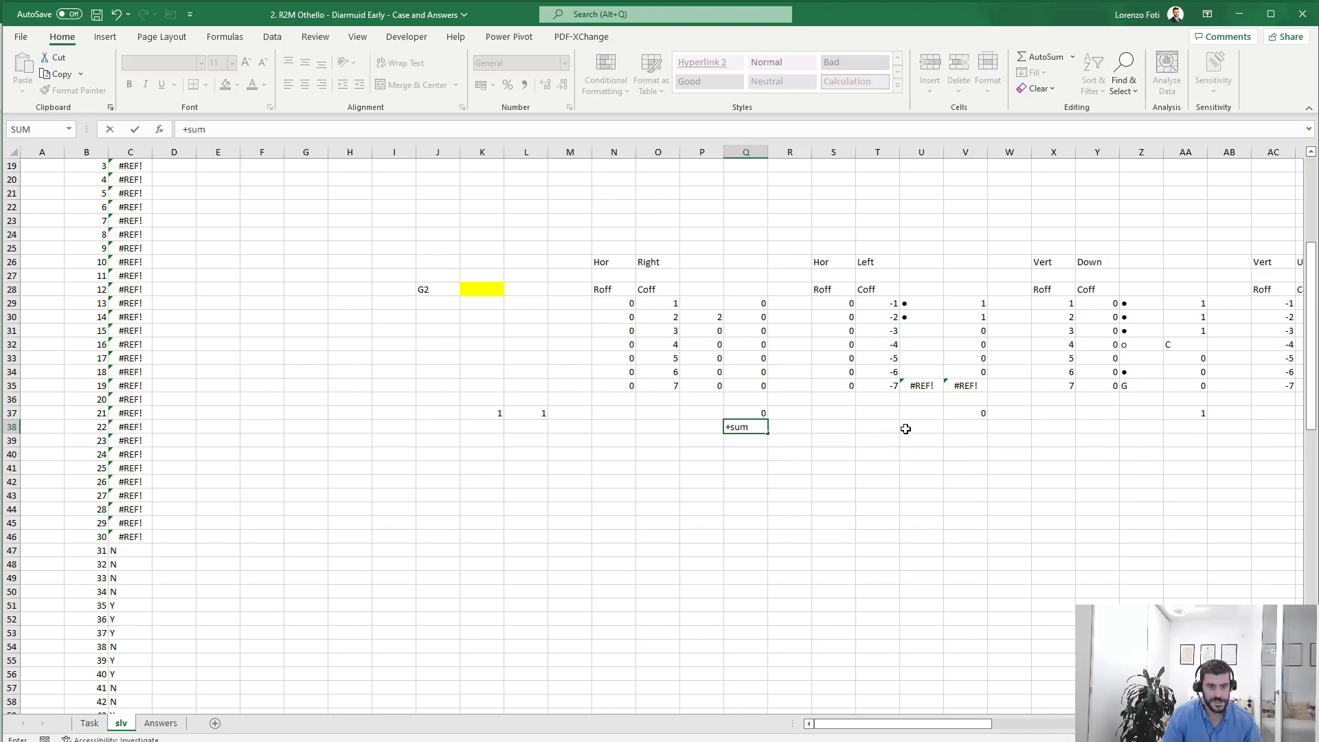
In Q38, enter a COUNTIFS of the value 1 in Q29:Q35, multiplied by the Right block's validity flag in Q37
text(+countifs()
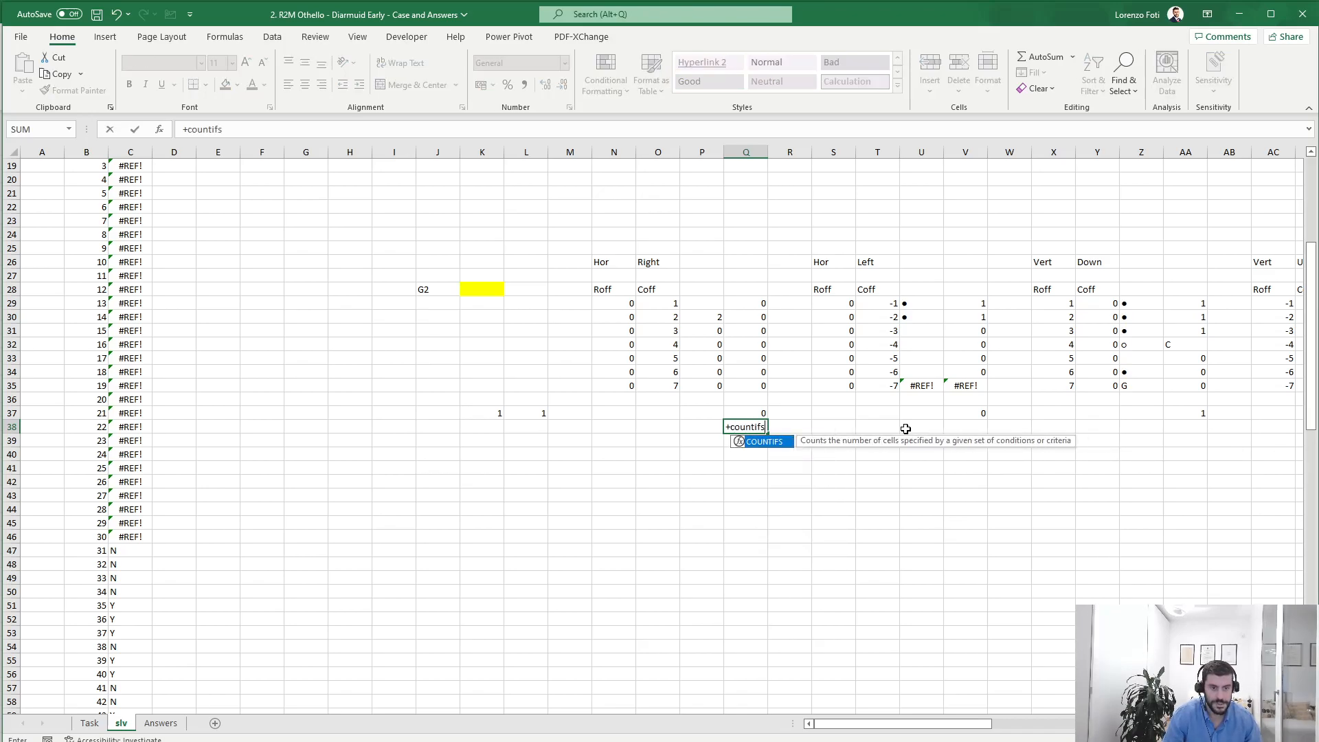
key(Up)
key(Up)
key(Up)
key(ctrl+shift+Up)
text(;1))
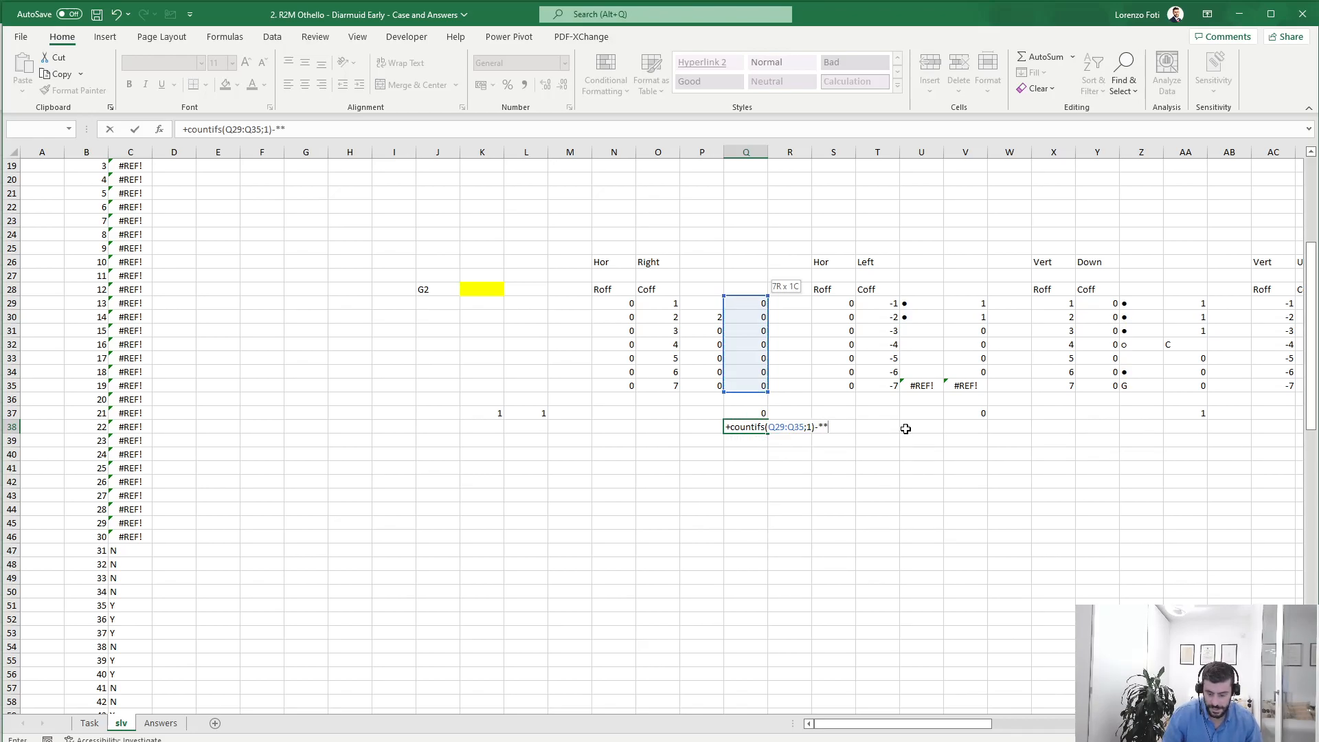
text(*)
key(Up)
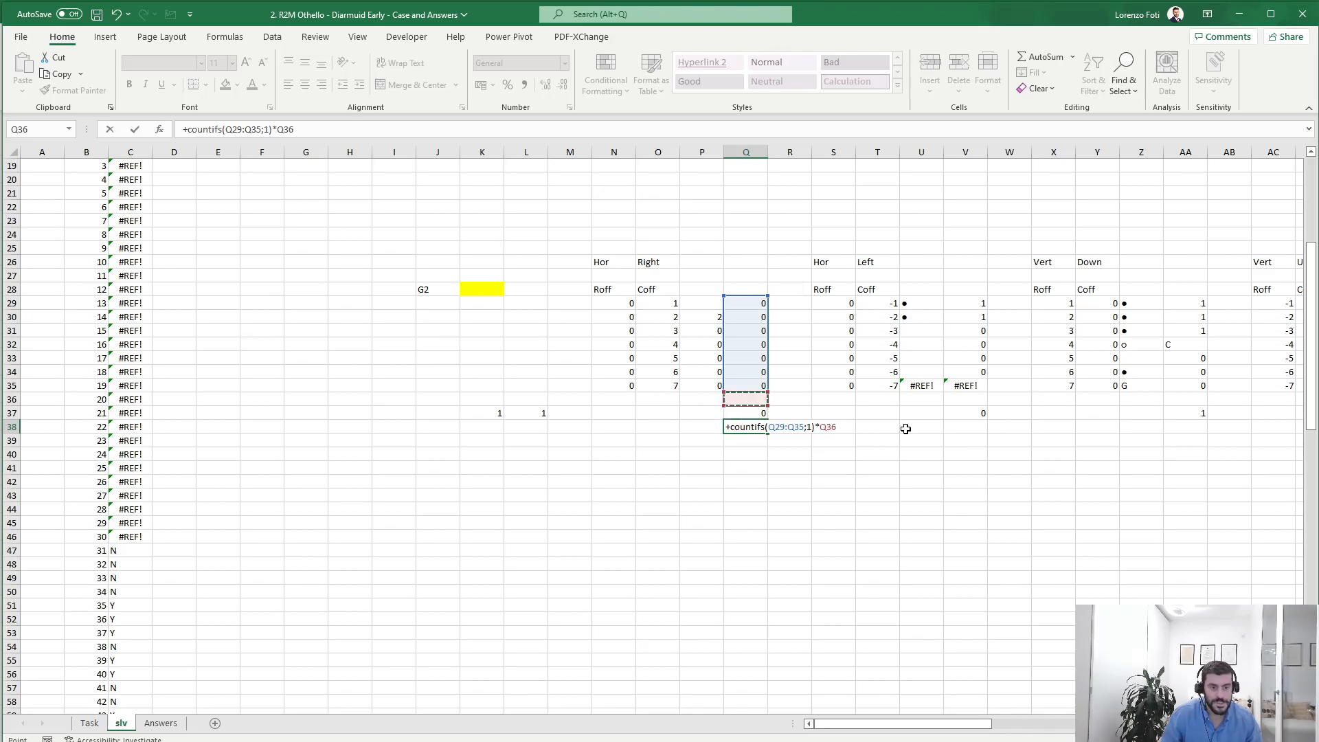
key(ctrl+Return)
Copy the capture-count formula from Q38 to V38 of the Left block and AA38 of the Down block
key(ctrl+c)
key(Right)
key(Right)
key(Right)
key(Right)
key(Right)
key(ctrl+v)
key(Right)
key(Right)
key(Right)
key(Right)
key(Right)
key(ctrl+v)
Paste the capture-count formula into AF38 of the Up block and AK38 of the Up-right block
key(Right)
key(Right)
key(Right)
key(Right)
key(Right)
key(Right)
key(Right)
key(Left)
key(Left)
key(ctrl+v)
key(Right)
key(Right)
key(Right)
key(Right)
key(Right)
key(Right)
key(Right)
key(Left)
key(Left)
key(ctrl+v)
Paste the capture-count formula into AP38 of the Down-right block and AU38 of the Down-left block
key(Right)
key(Right)
key(Right)
key(Right)
key(Right)
key(Right)
key(Left)
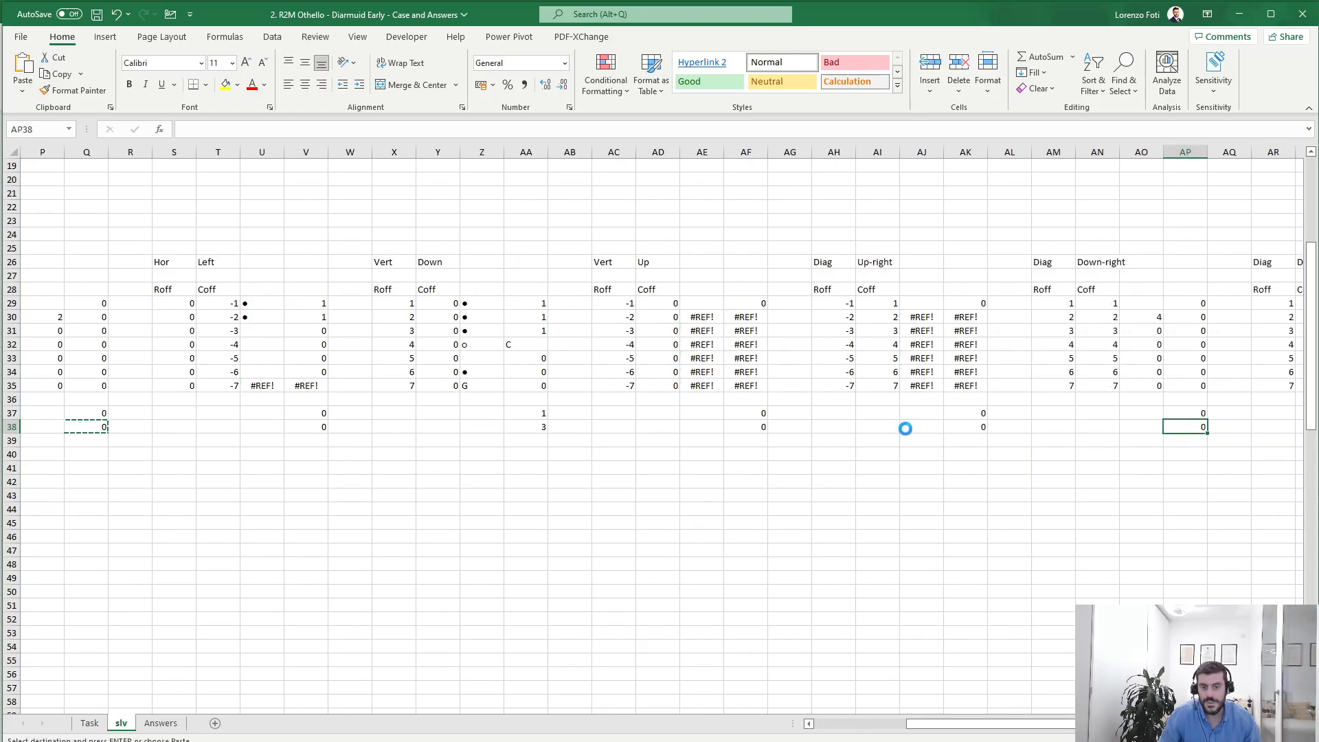
key(ctrl+v)
key(Right)
key(Right)
key(Right)
key(Right)
key(Right)
key(Right)
key(Left)
key(ctrl+v)
Paste the capture-count formula into row 38 of the Up-left block
key(Right)
key(Right)
key(Right)
key(Right)
key(Right)
key(Right)
key(Right)
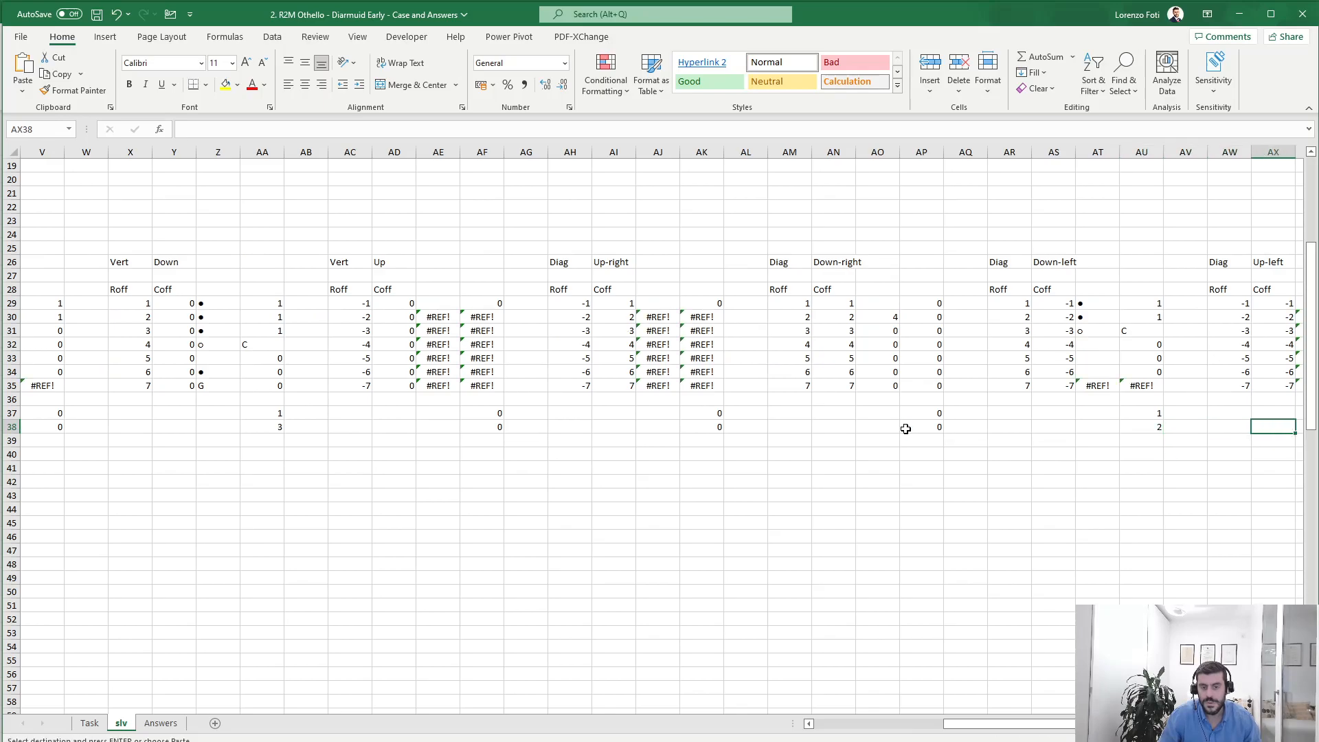
key(Left)
key(Left)
key(ctrl+v)
In K38, enter a SUM of the directional capture counts along row 38, starting from Q38
key(Right)
key(Right)
key(Right)
key(Right)
key(ctrl+Left)
key(ctrl+Left)
key(ctrl+Left)
key(ctrl+Left)
key(ctrl+Left)
key(ctrl+Left)
key(ctrl+Left)
key(ctrl+Left)
key(ctrl+Left)
key(ctrl+Left)
key(ctrl+Left)
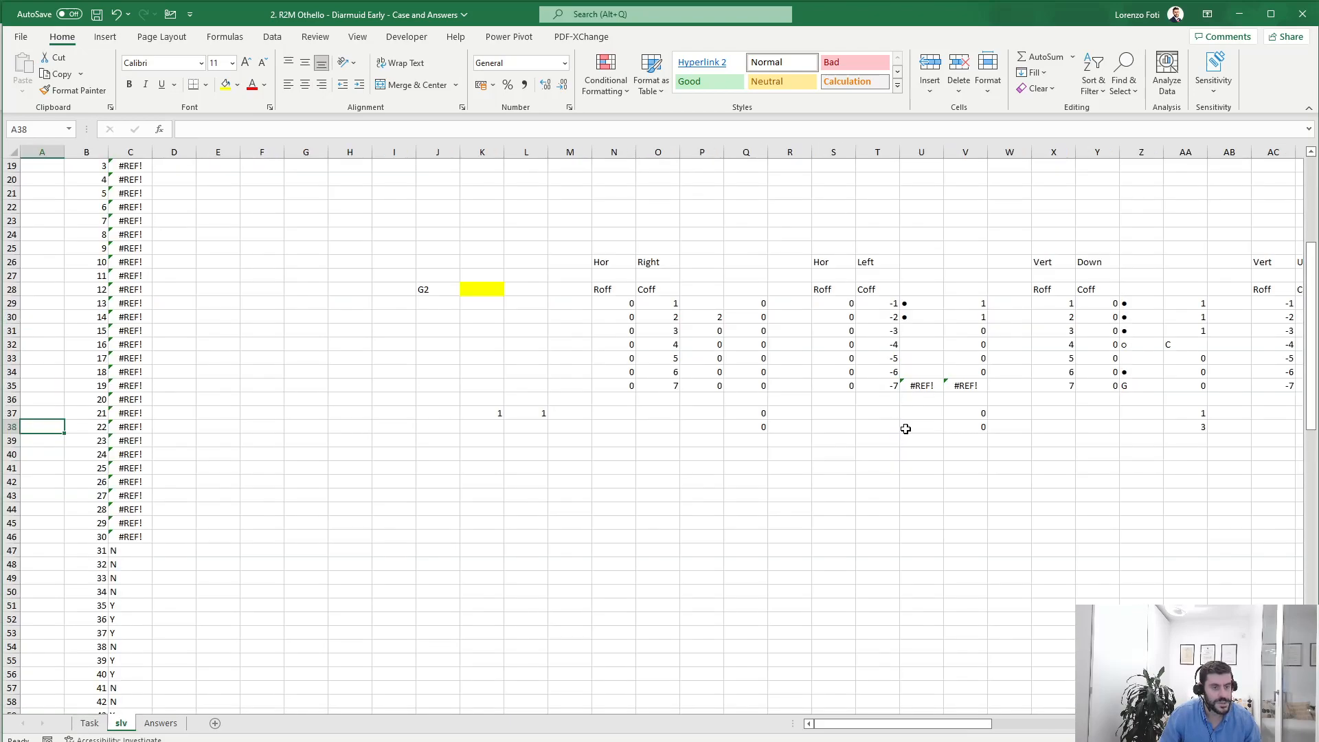
key(Right)
key(Right)
key(Right)
key(Right)
key(Right)
key(Right)
key(Right)
key(Right)
key(Right)
key(Right)
key(Right)
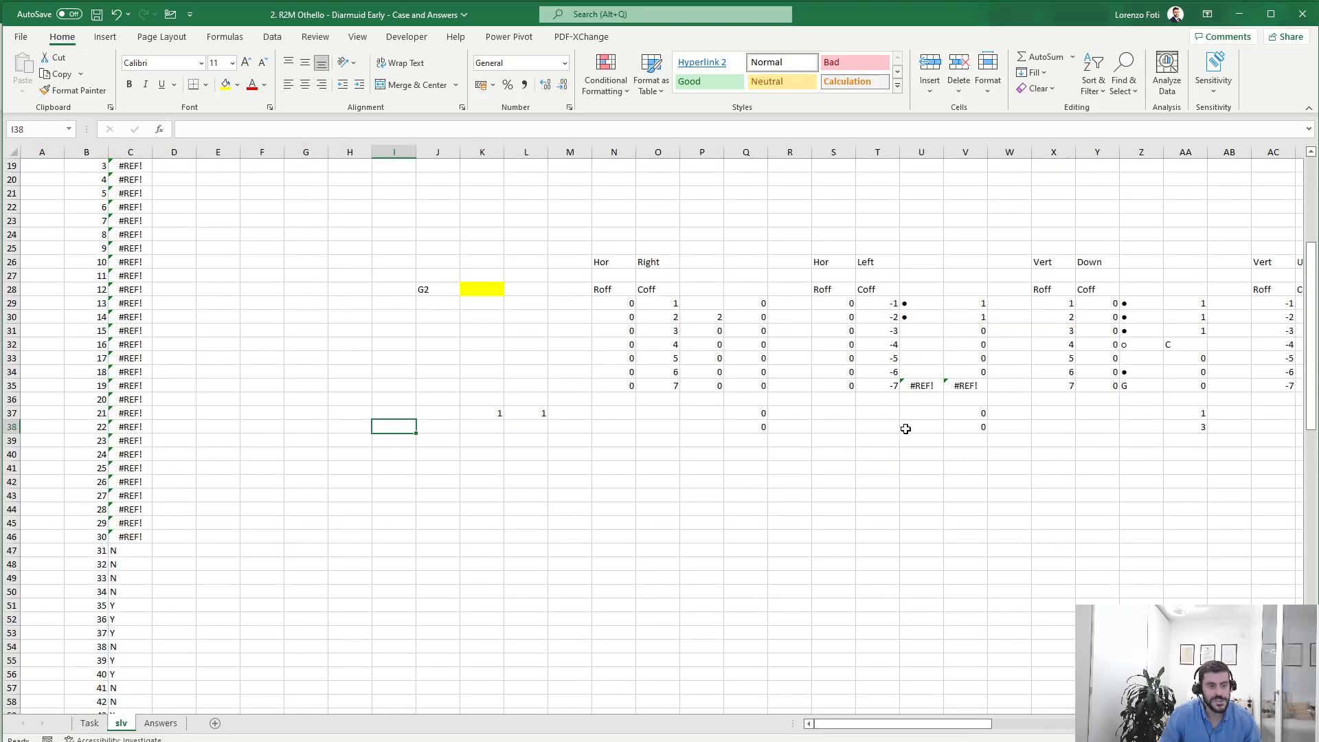
key(Up)
key(Left)
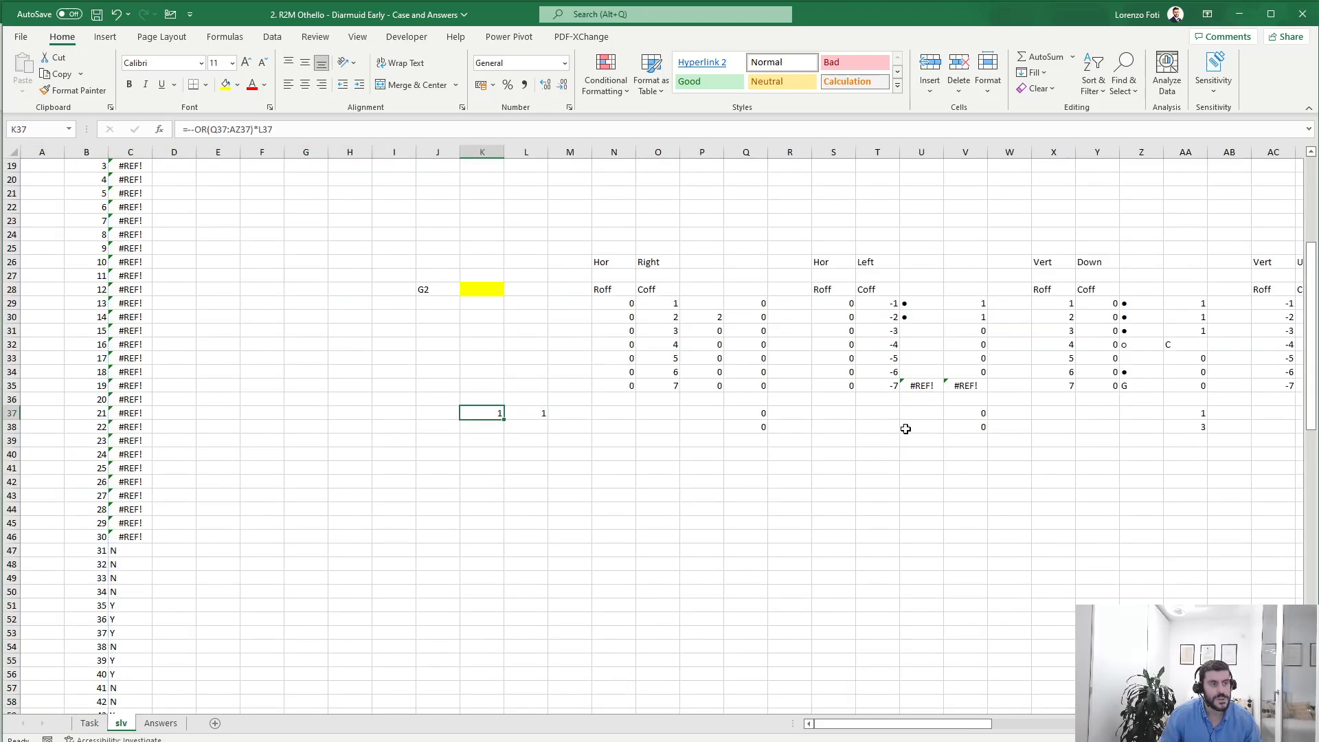
key(Right)
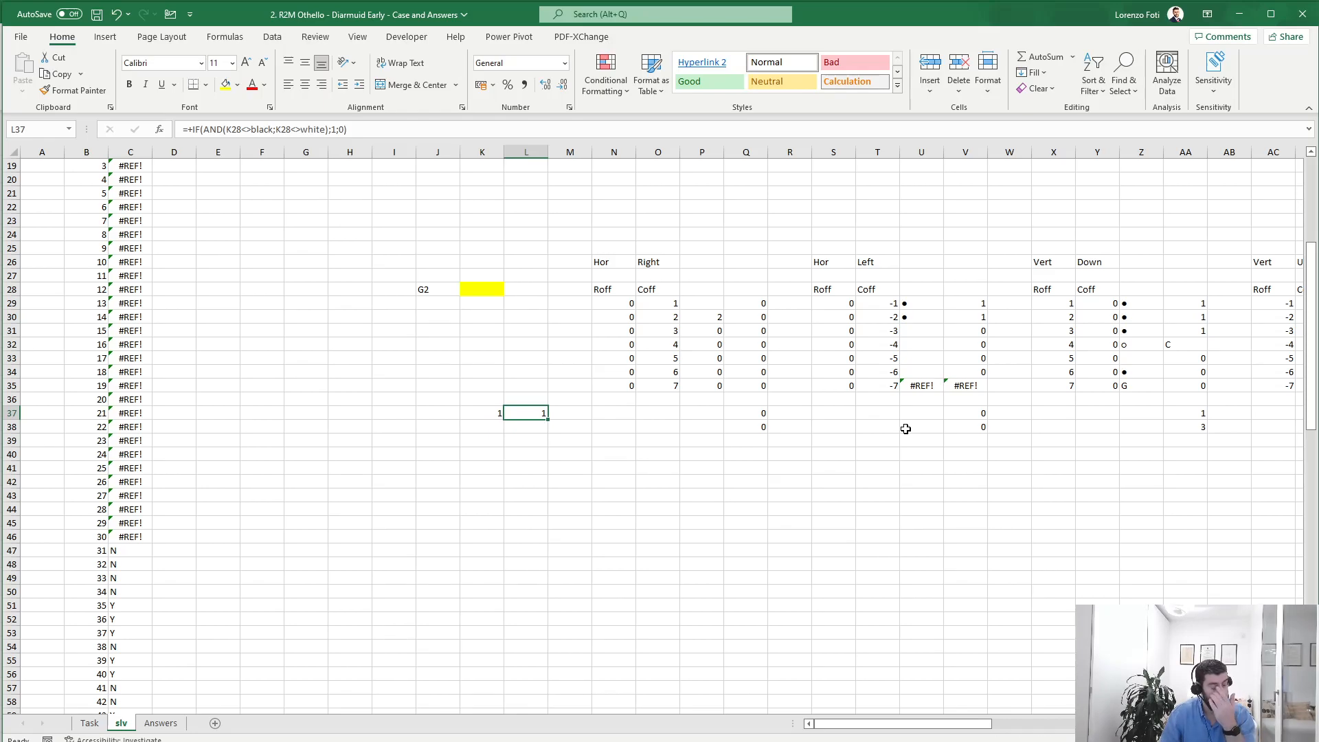
key(Left)
key(Down)
text(+sum()
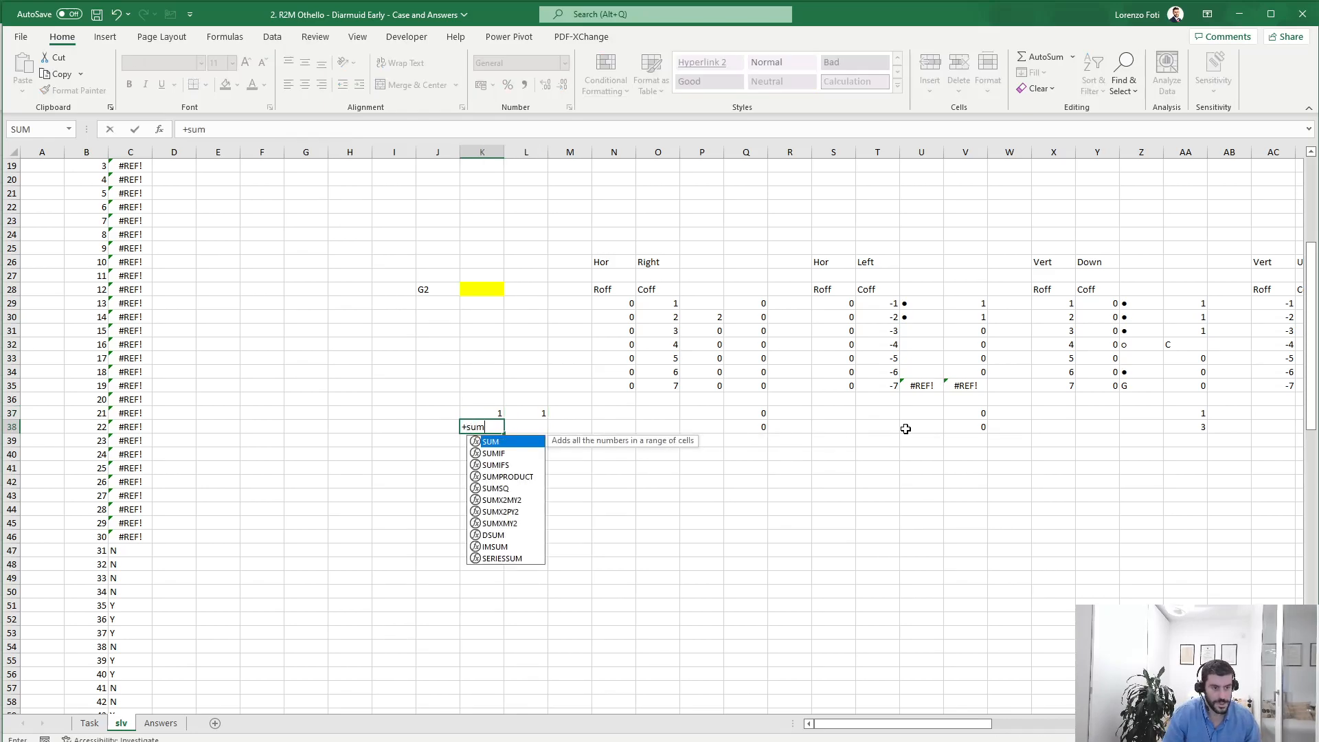
key(Right)
key(Right)
key(Right)
key(Right)
key(Right)
key(Right)
key(shift+Right)
key(shift+Right)
key(shift+Right)
key(shift+Right)
key(shift+Right)
key(shift+Right)
key(shift+Right)
key(shift+Right)
key(shift+Right)
key(shift+Right)
key(shift+Right)
key(shift+Right)
key(shift+Right)
key(shift+Right)
key(shift+Right)
key(shift+Right)
key(shift+Right)
key(shift+Right)
key(shift+Right)
key(shift+Right)
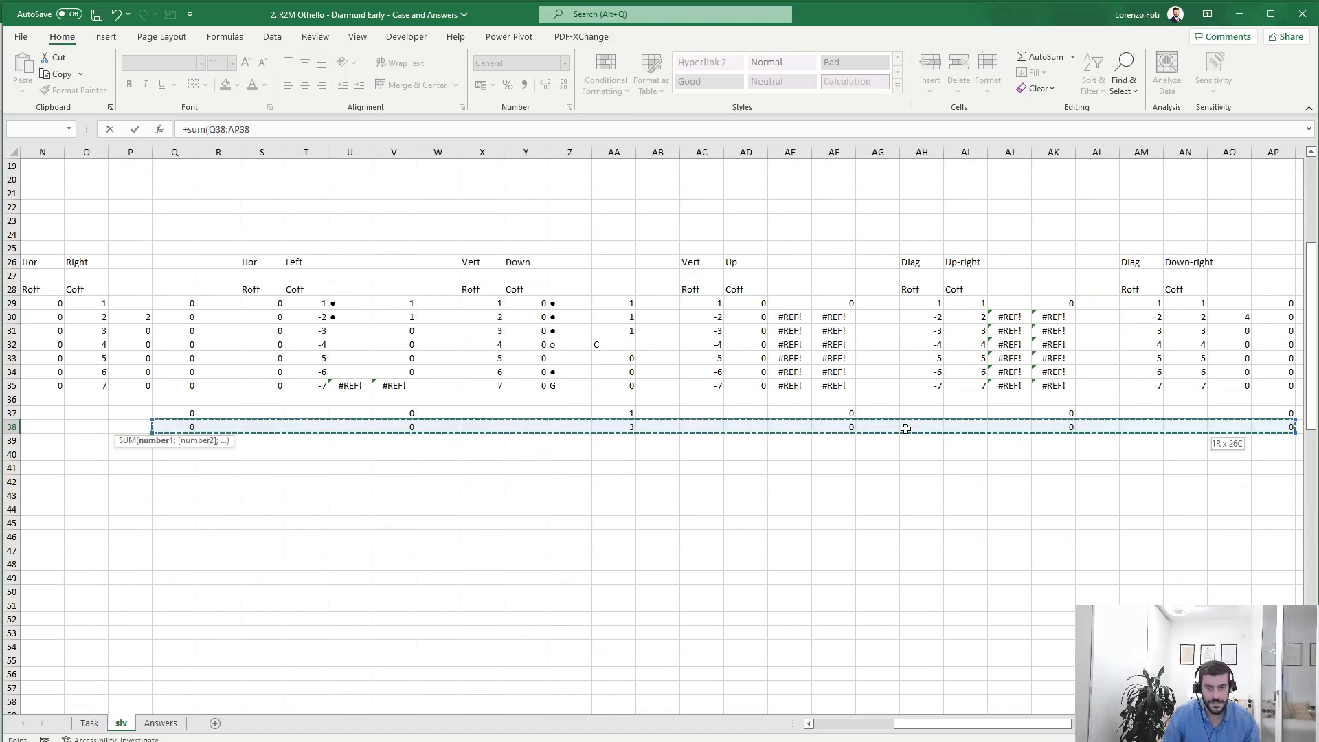
key(Return)
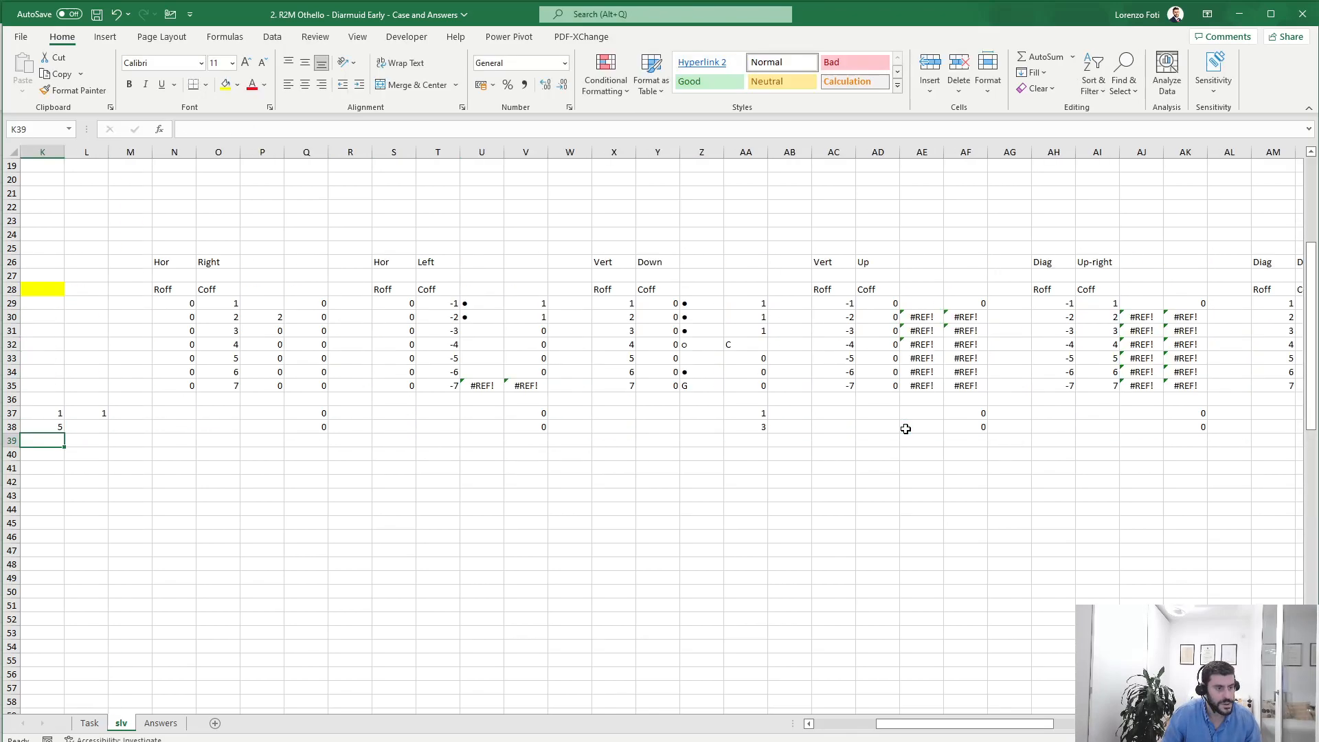
Link the data table's output cell C16 to the total captures in K38 and recalculate the workbook
key(Left)
key(Left)
key(Left)
key(Left)
key(Left)
key(Left)
key(Left)
key(Left)
key(ctrl+Up)
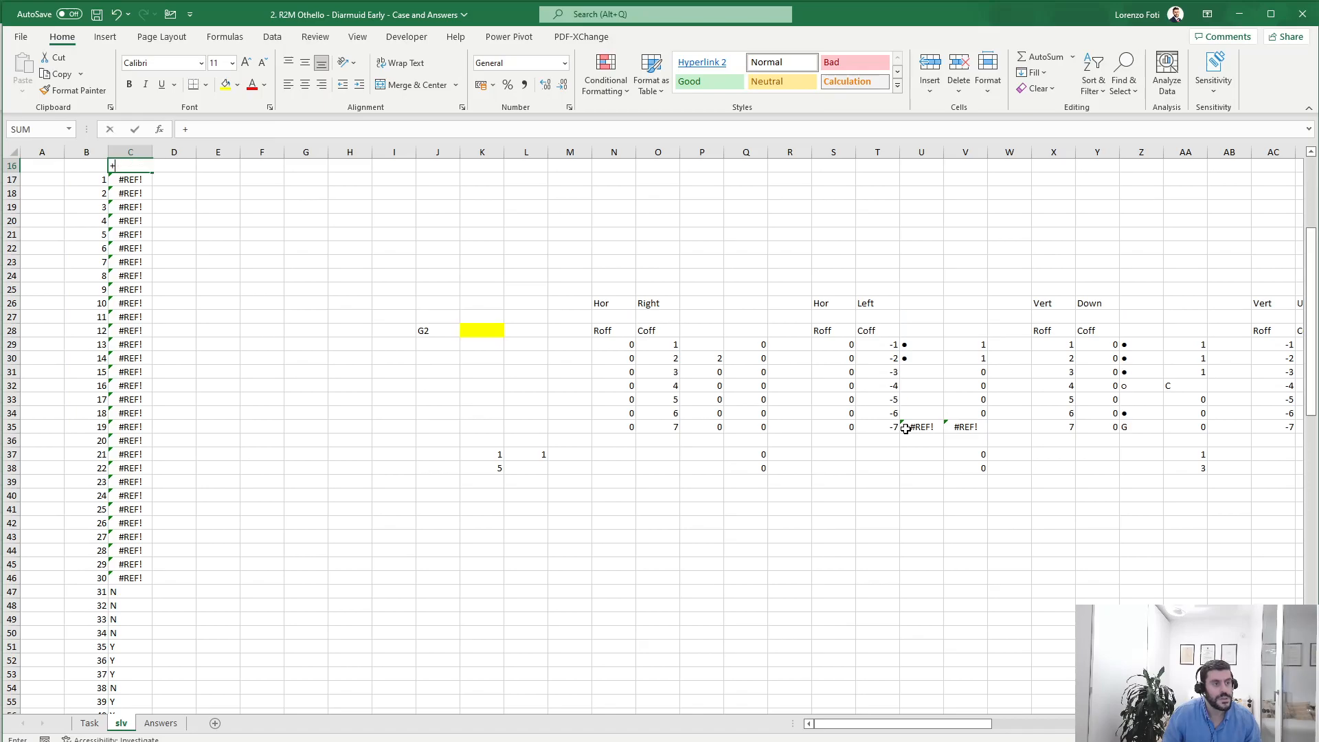
text(+)
click(482, 467)
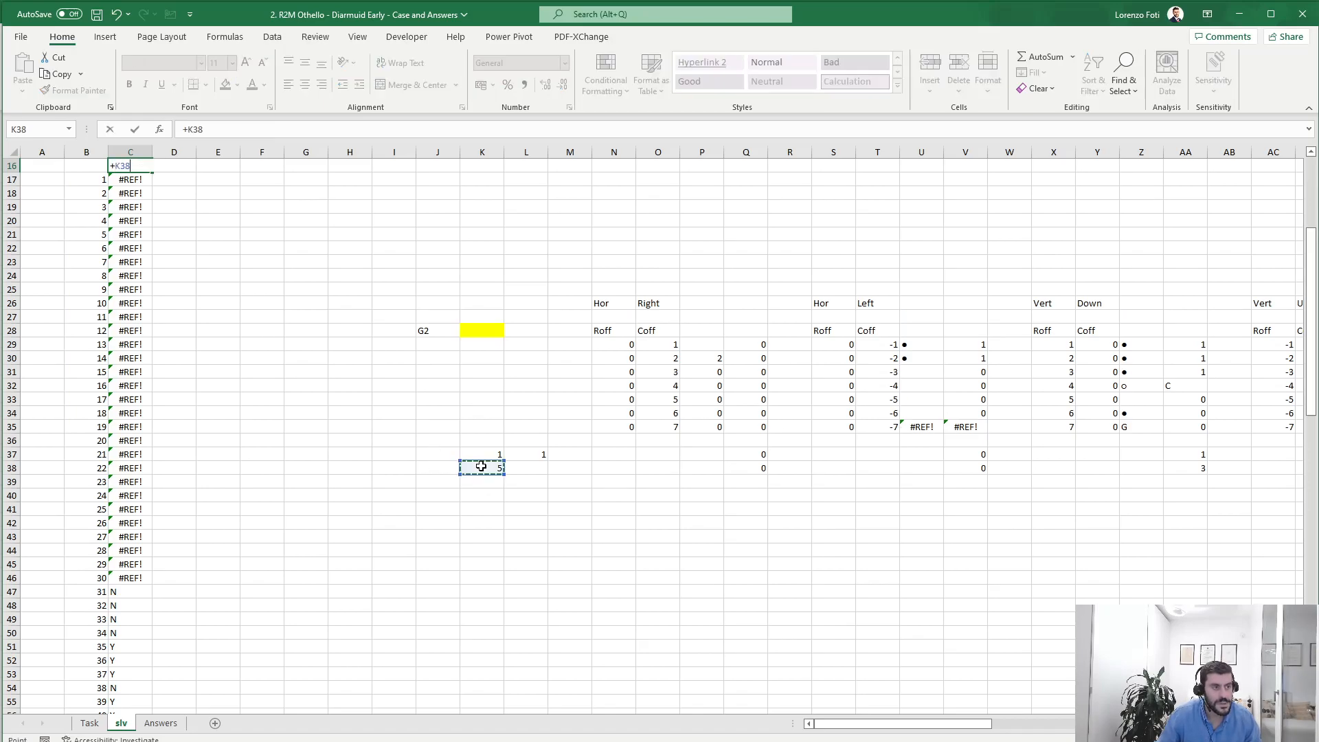
key(Return)
key(alt+m)
key(b)
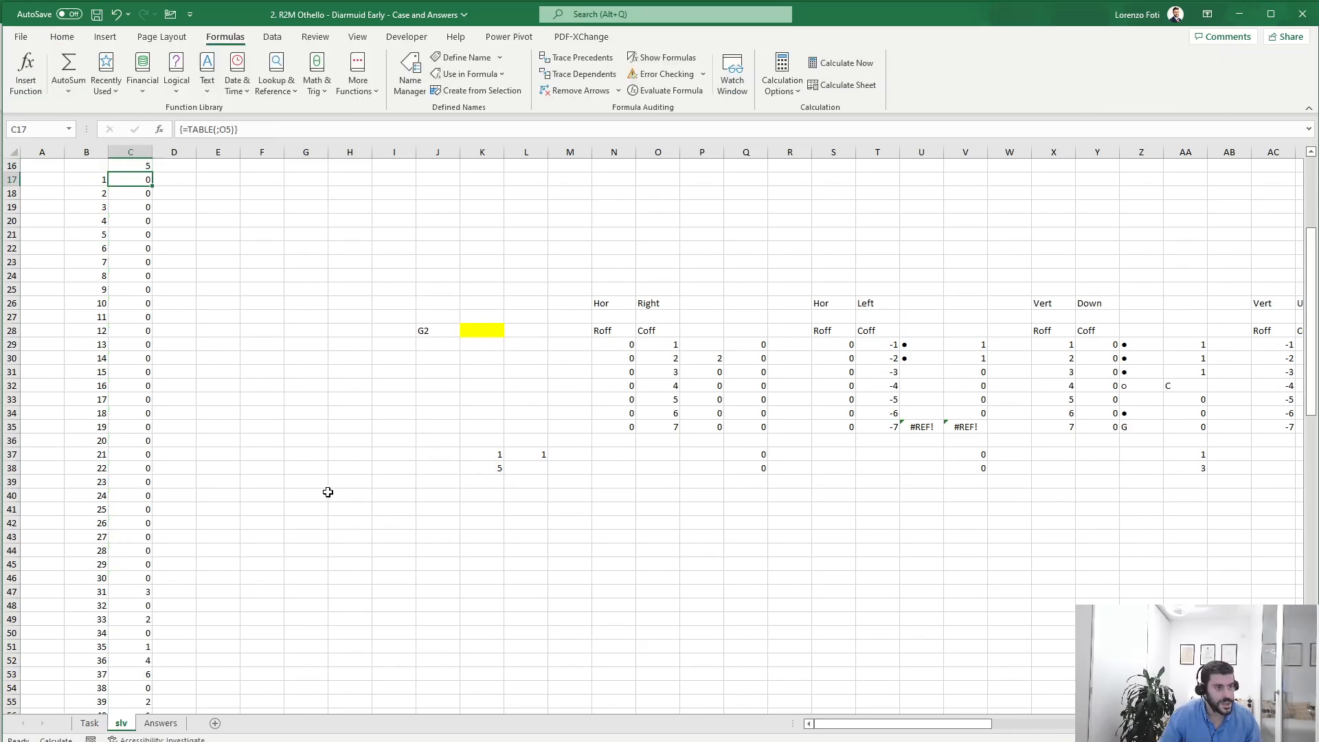
Copy the data table results for games 51 to 70 and paste them as values into the Level 4 answers from E127 on the Task sheet
scroll(330, 492, down, 10)
click(127, 457)
drag(127, 458, 135, 633)
key(ctrl+c)
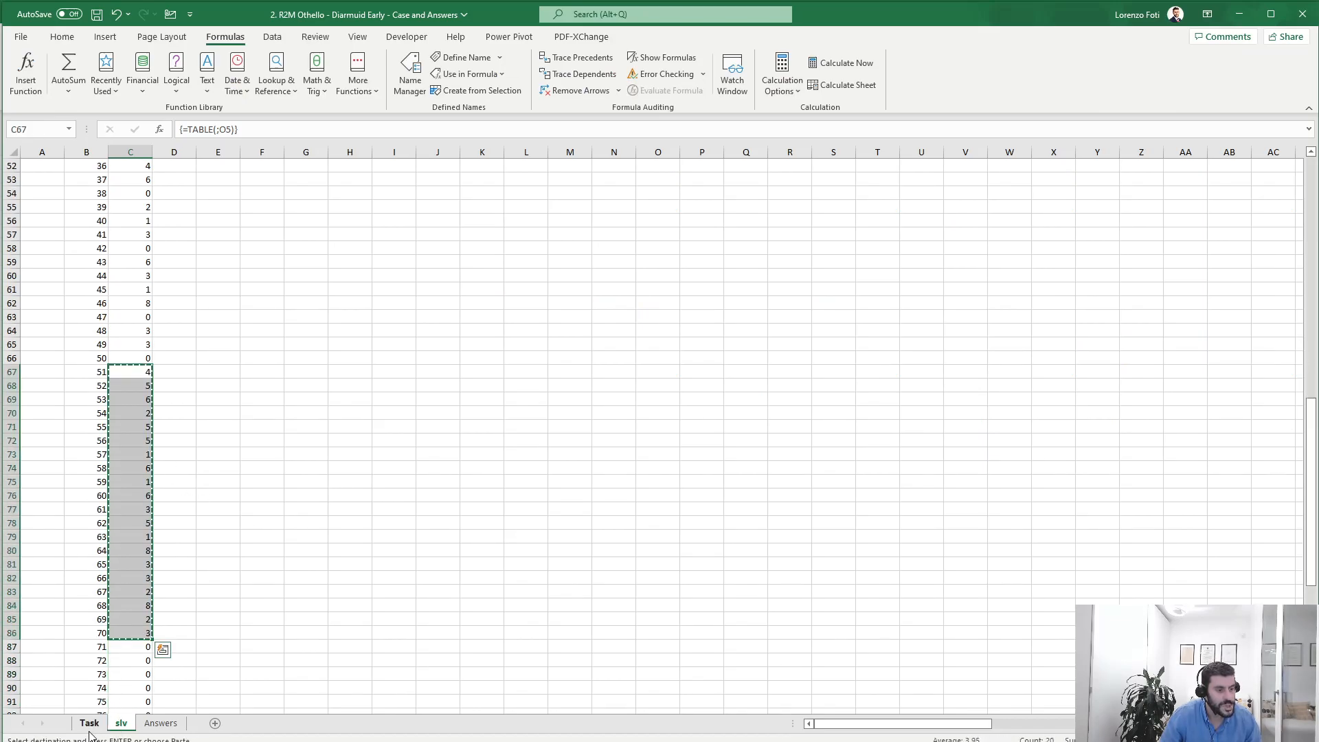
click(90, 725)
click(230, 431)
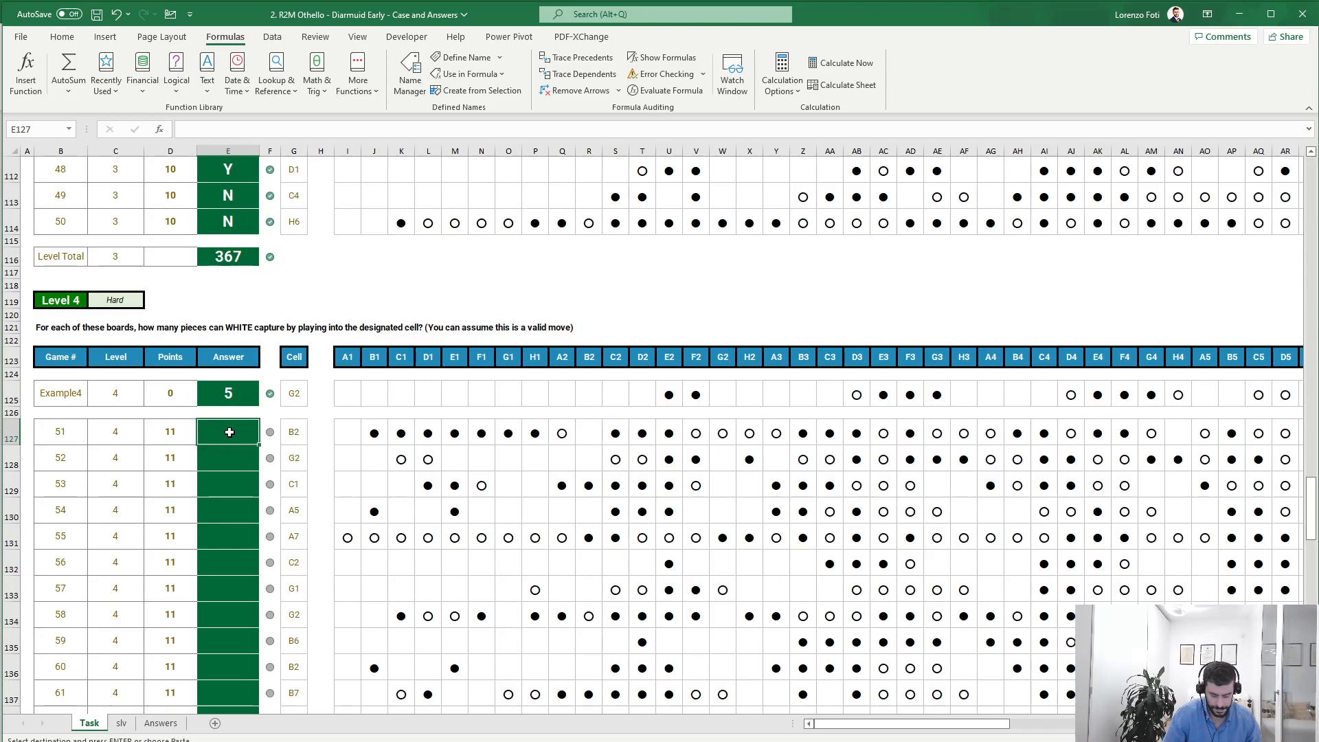
key(alt+h)
key(v)
key(v)
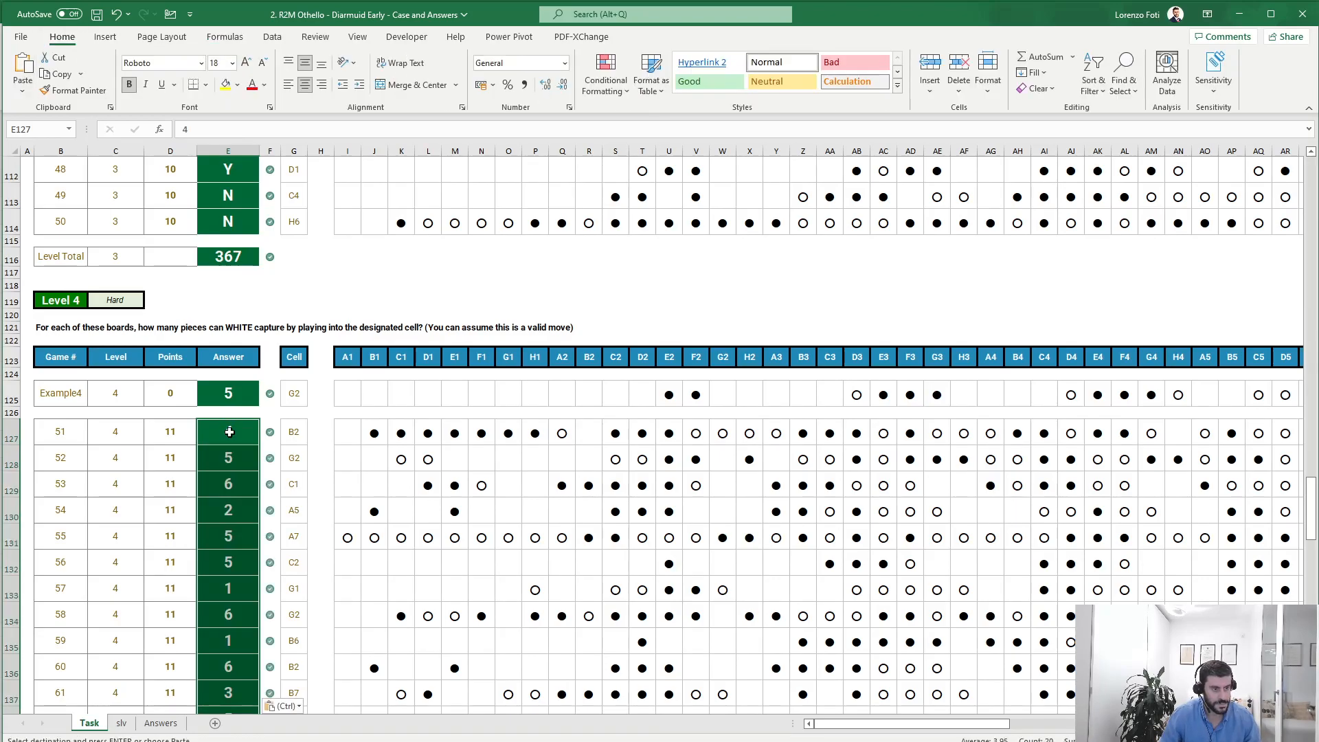
Check the end of the Level 4 answers, read the Level 5 question, and return to the board area of the slv sheet
key(ctrl+Down)
scroll(230, 433, down, 6)
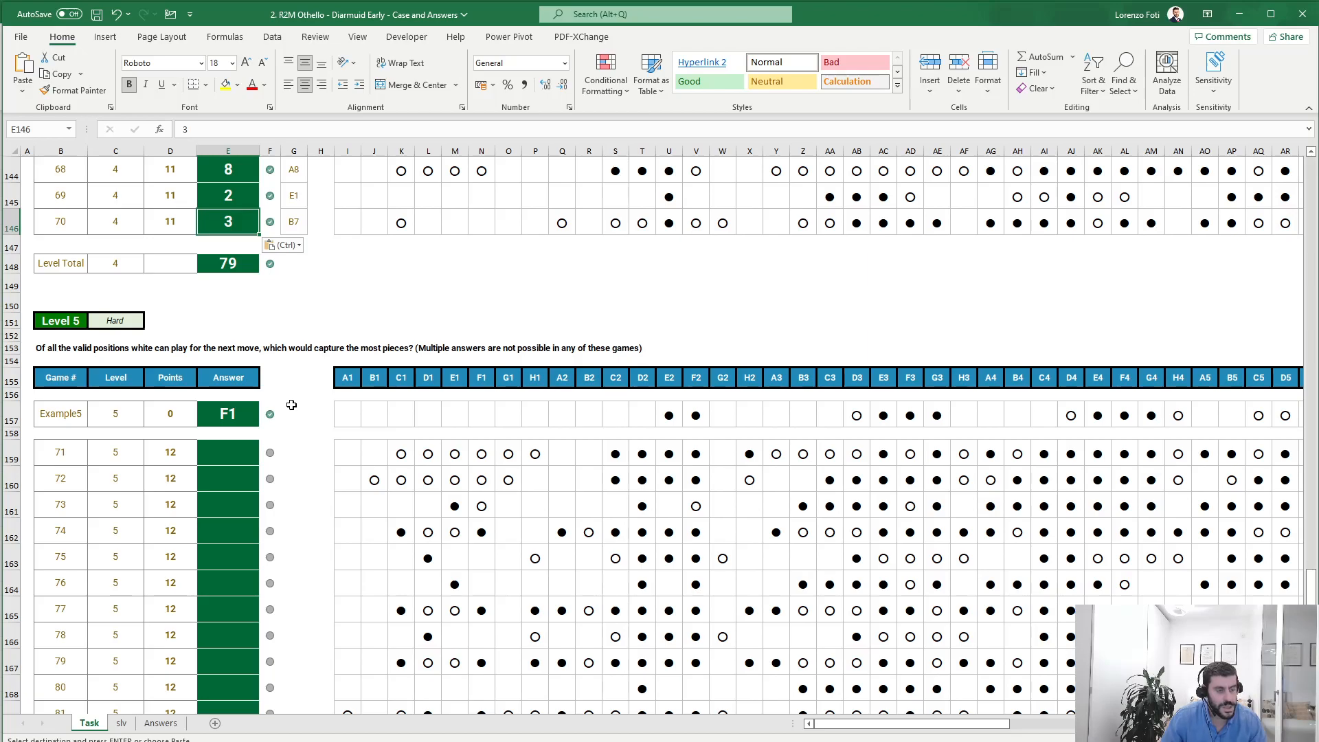
click(121, 723)
key(Escape)
scroll(216, 493, up, 3)
scroll(216, 493, up, 10)
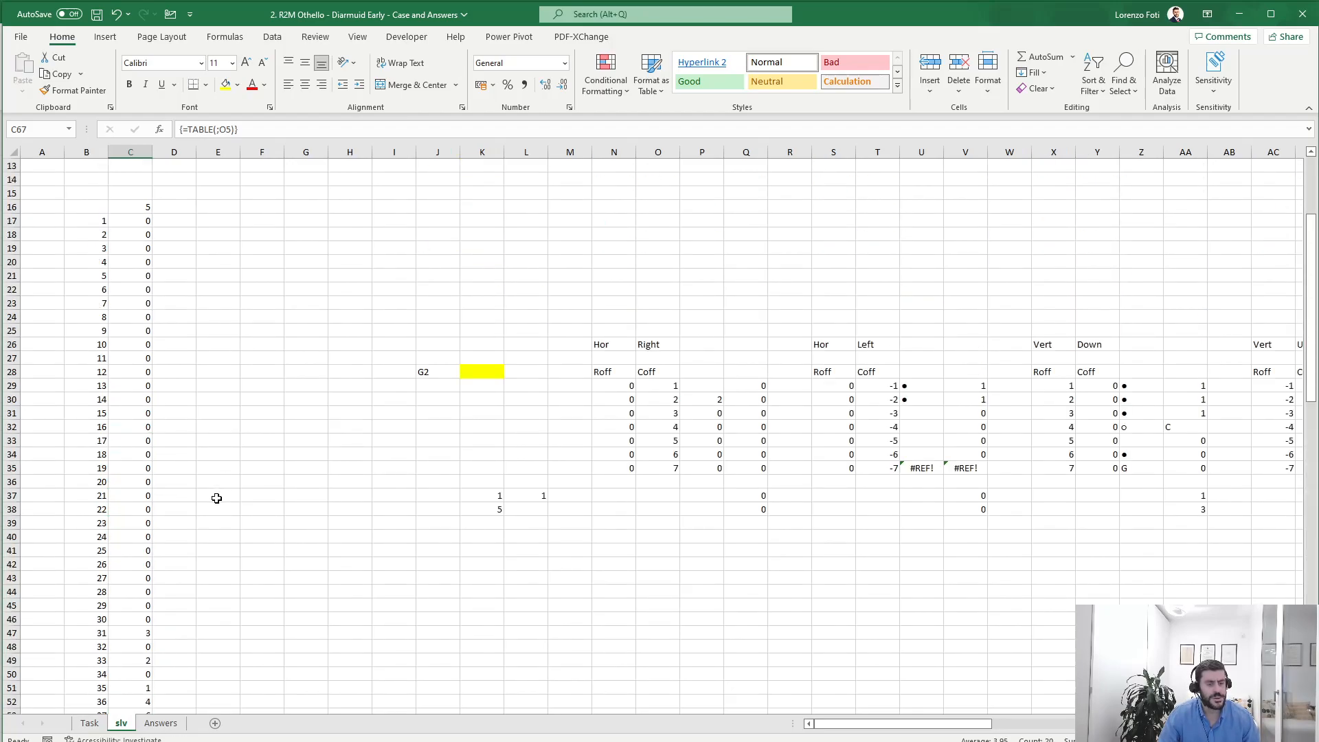
scroll(216, 498, up, 4)
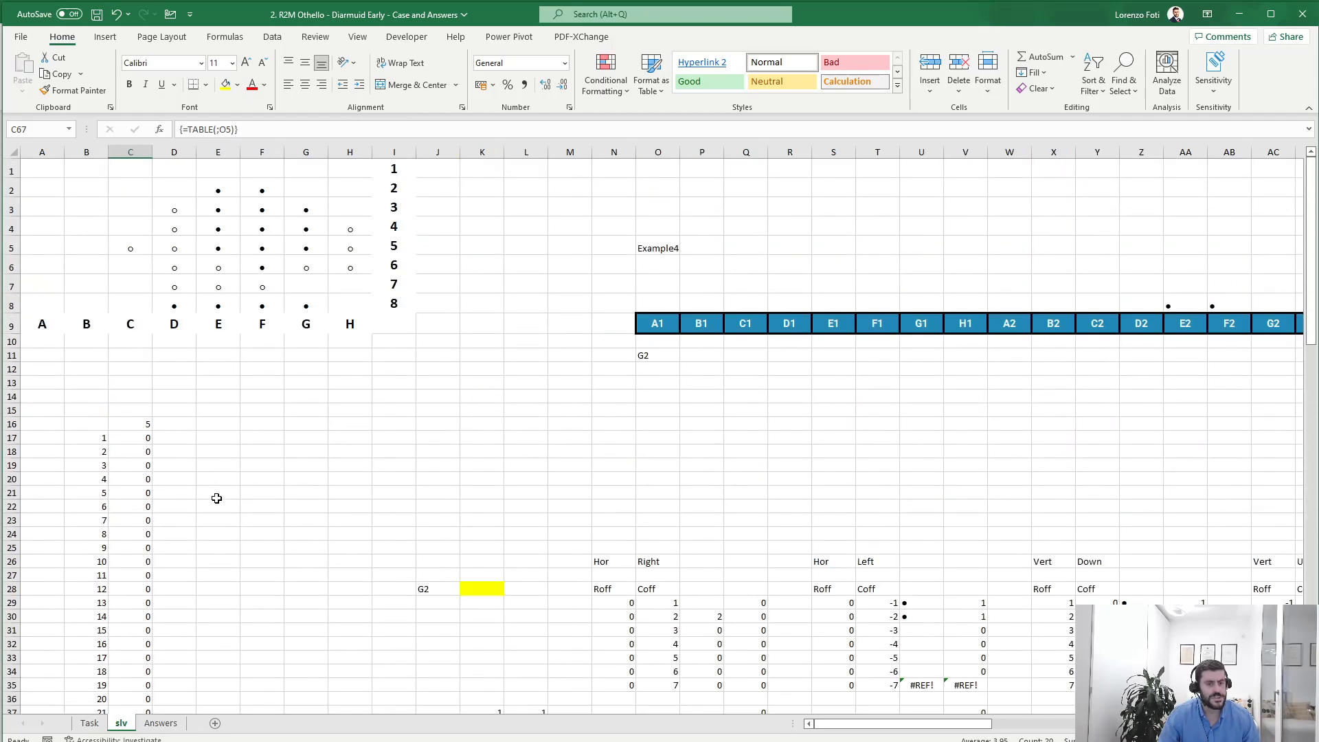
Examine the played-cell lookup in O11, the board cell names in row 9 and the data table against the Level 5 question
click(643, 354)
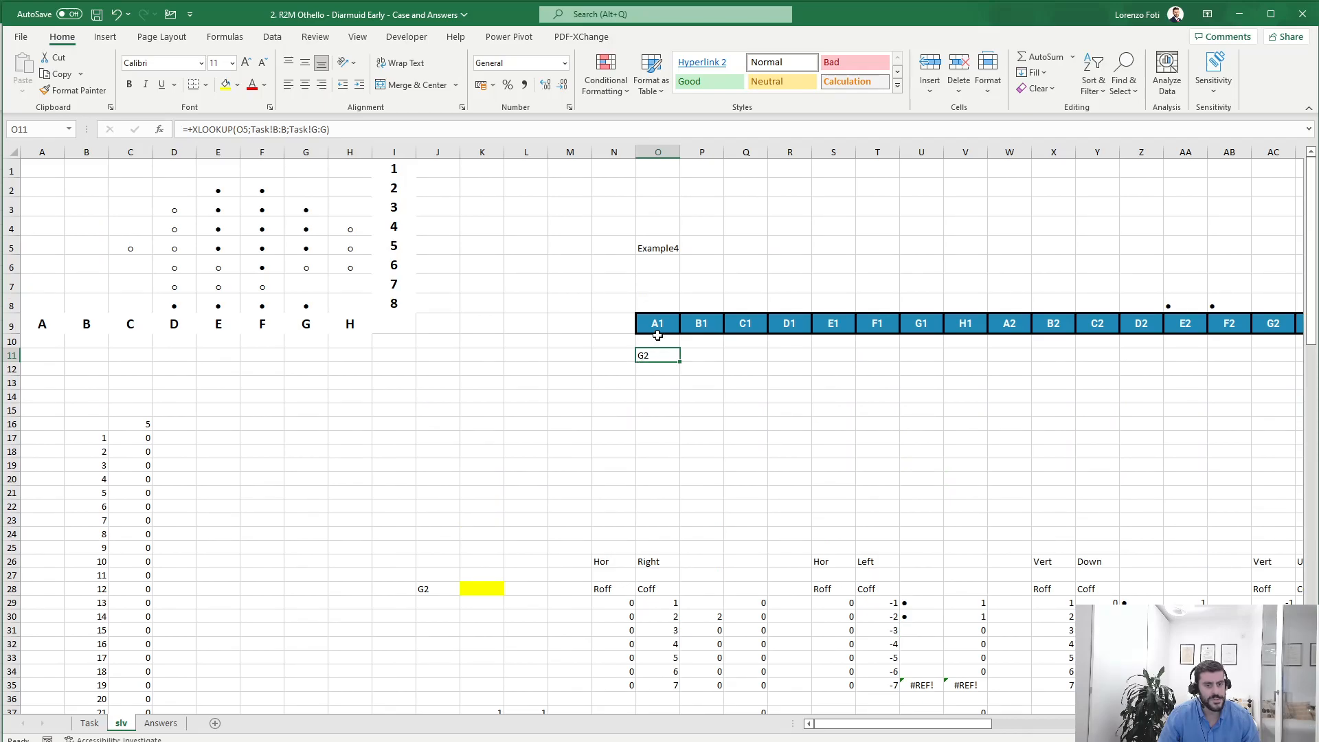
drag(658, 323, 1201, 323)
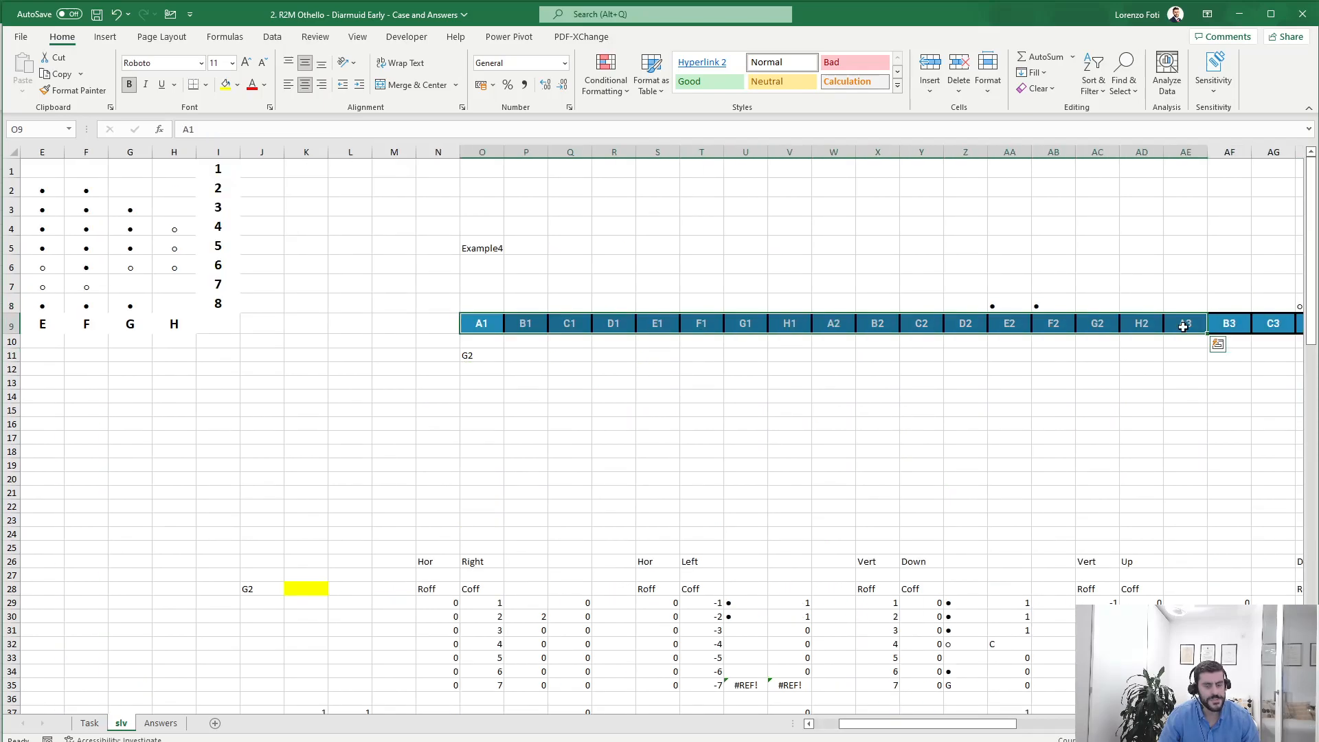
click(965, 356)
drag(305, 453, 12, 480)
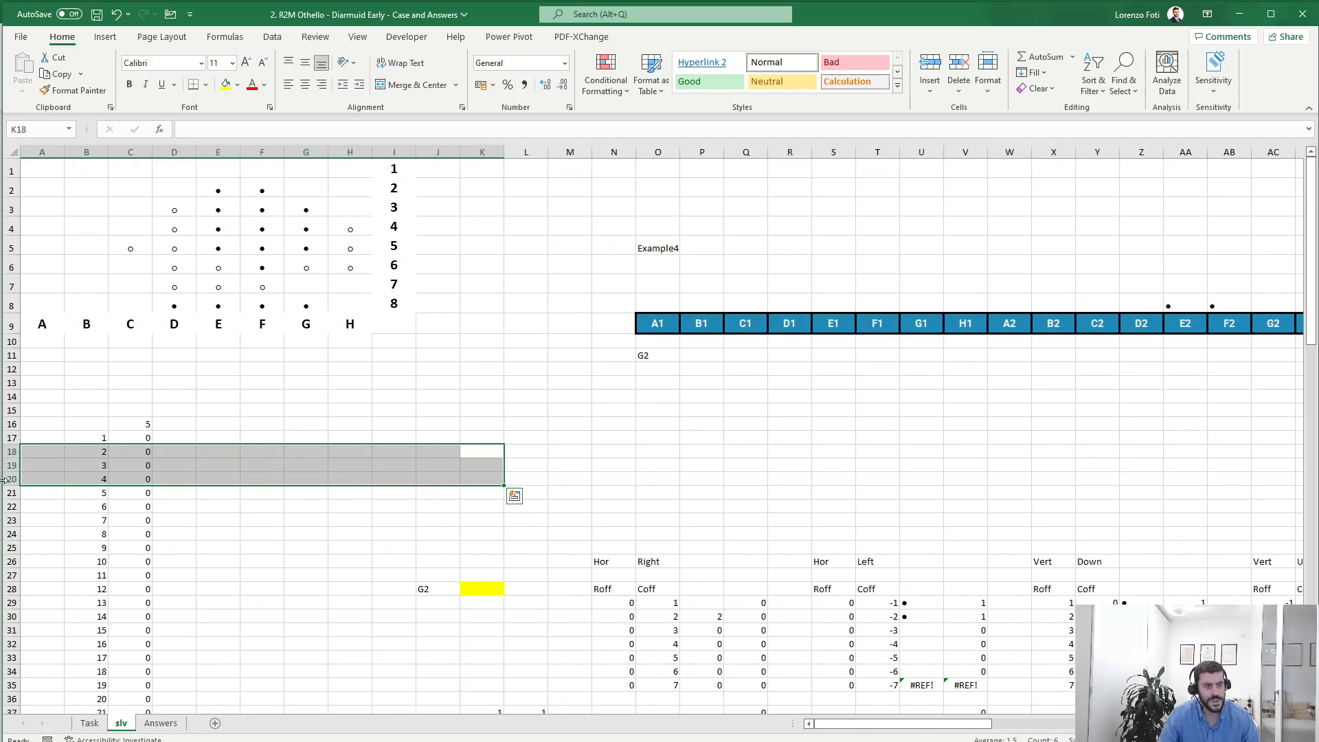
click(159, 452)
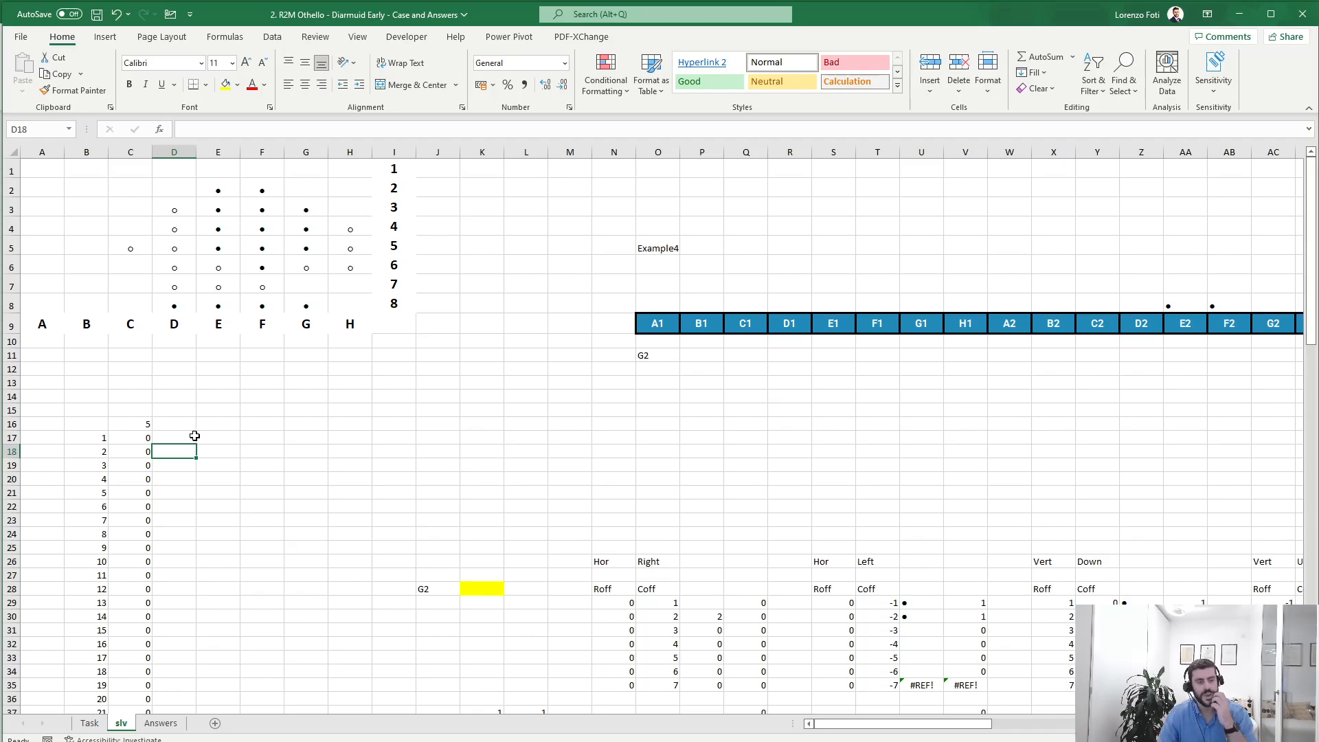
click(658, 327)
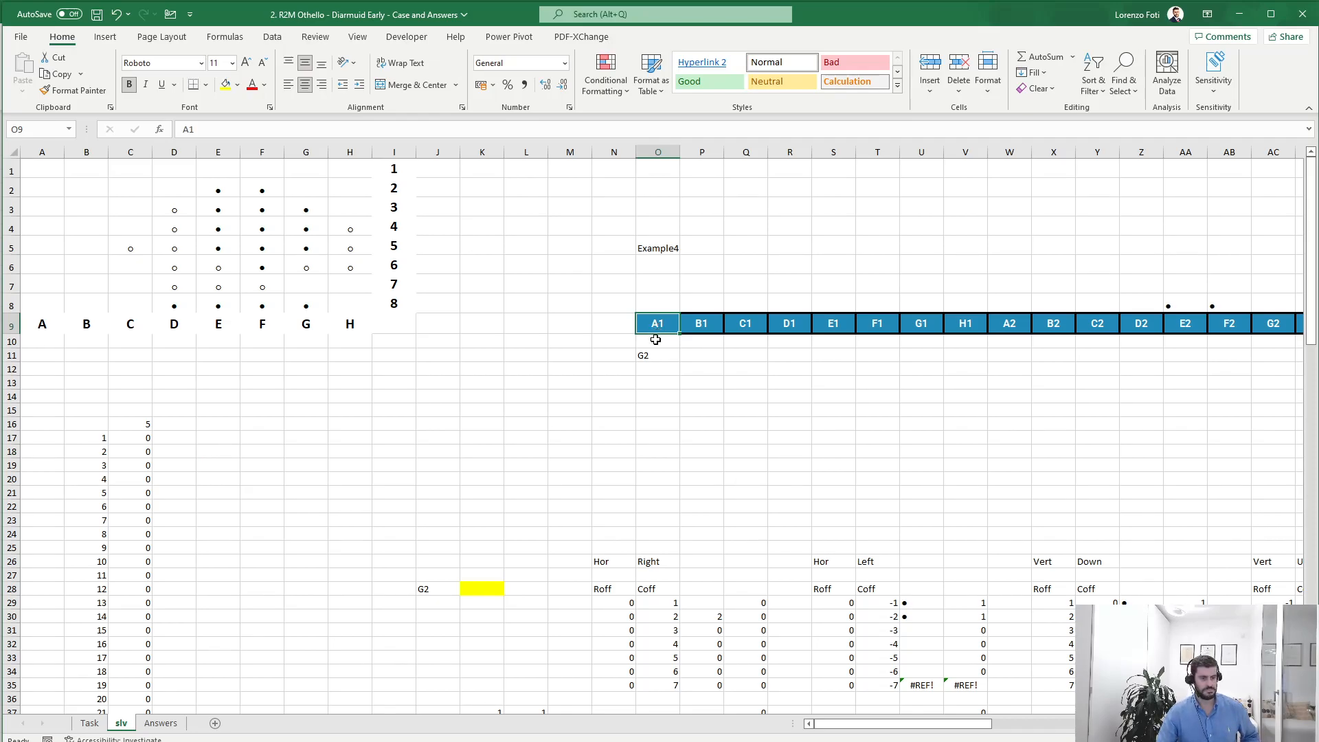
scroll(566, 513, down, 4)
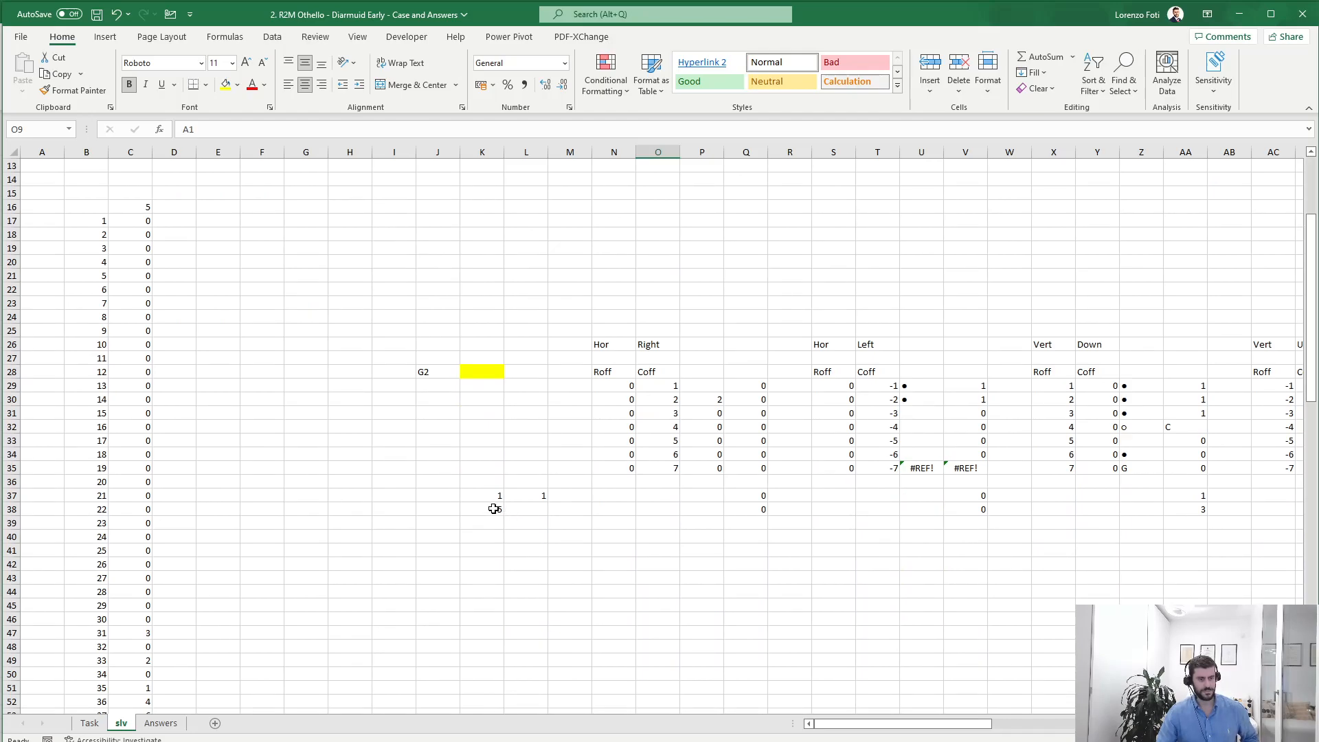
scroll(382, 511, up, 2)
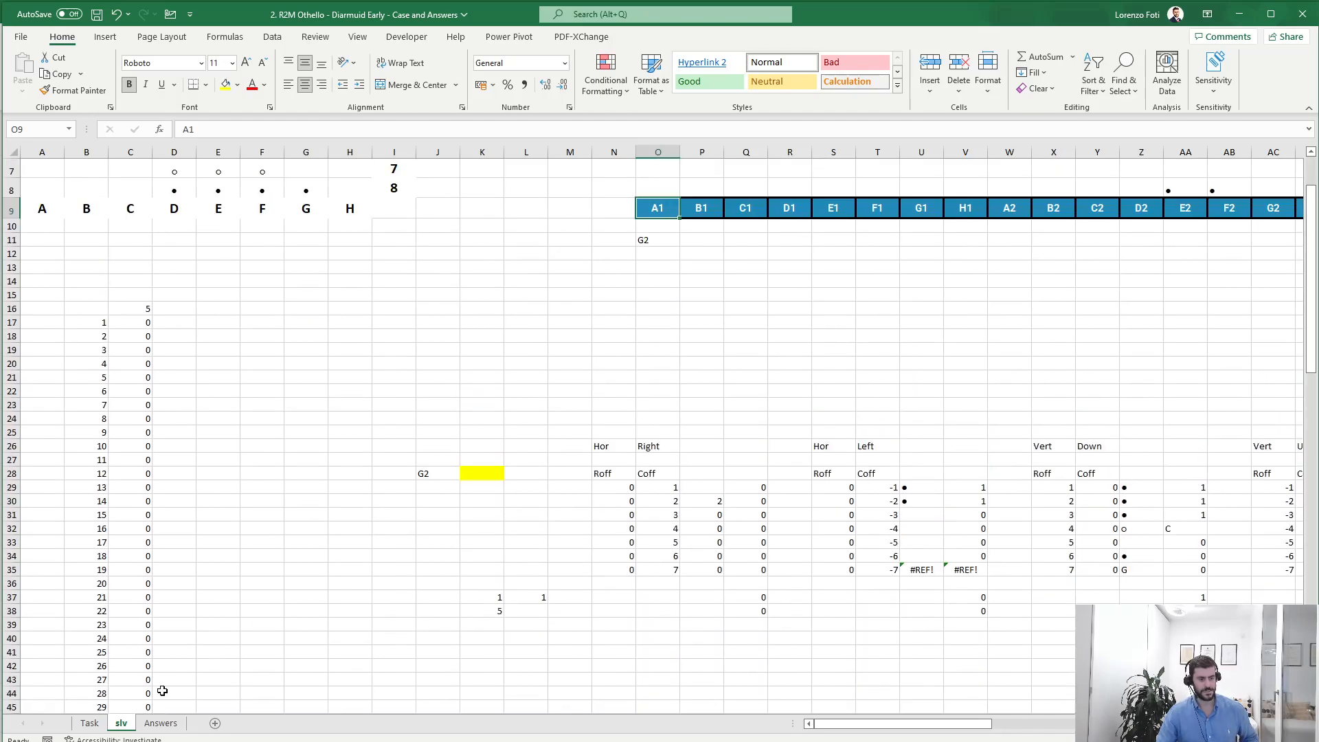
click(89, 723)
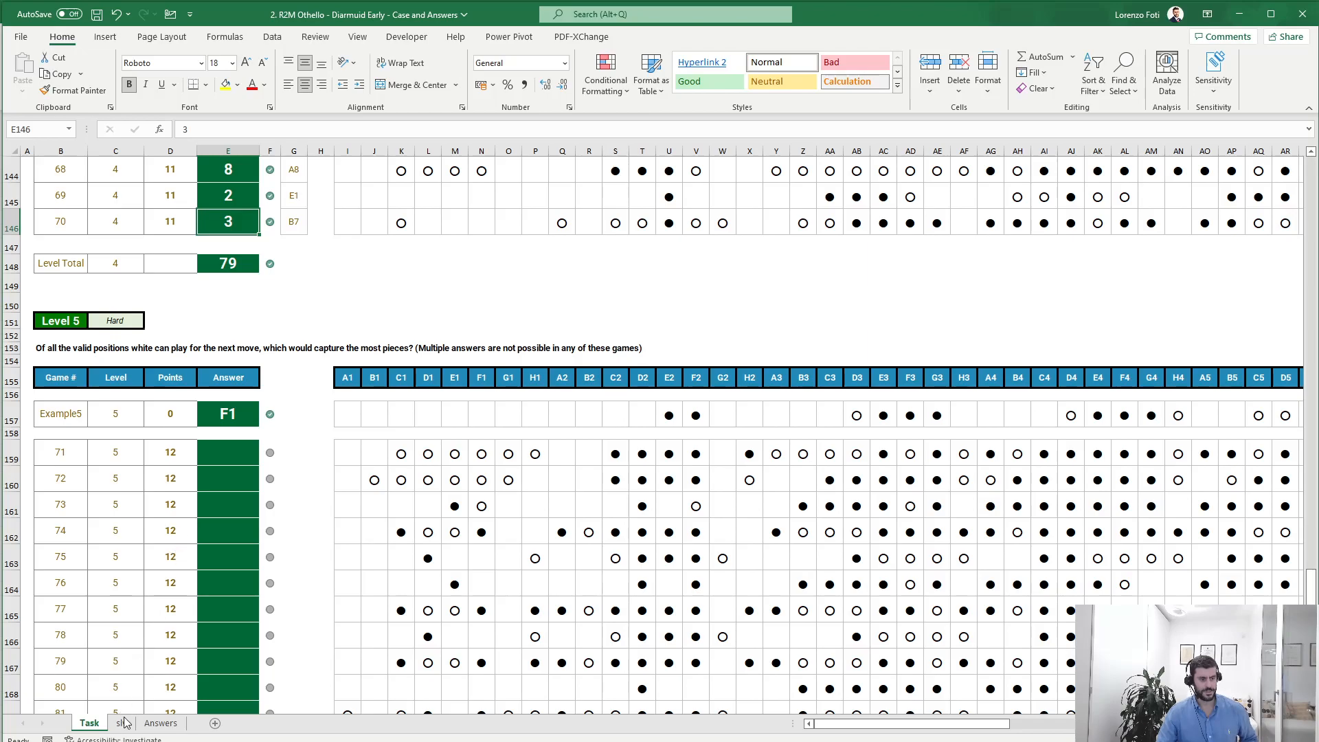
click(121, 723)
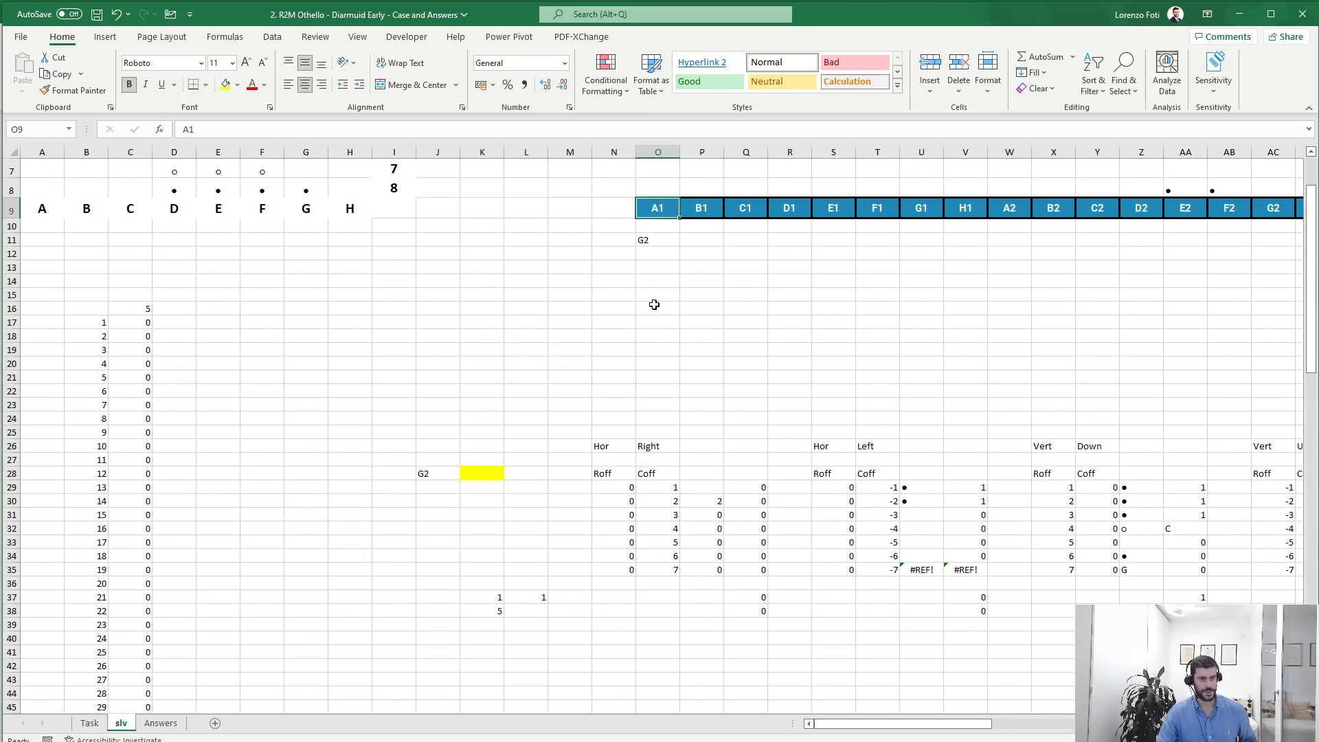
click(658, 240)
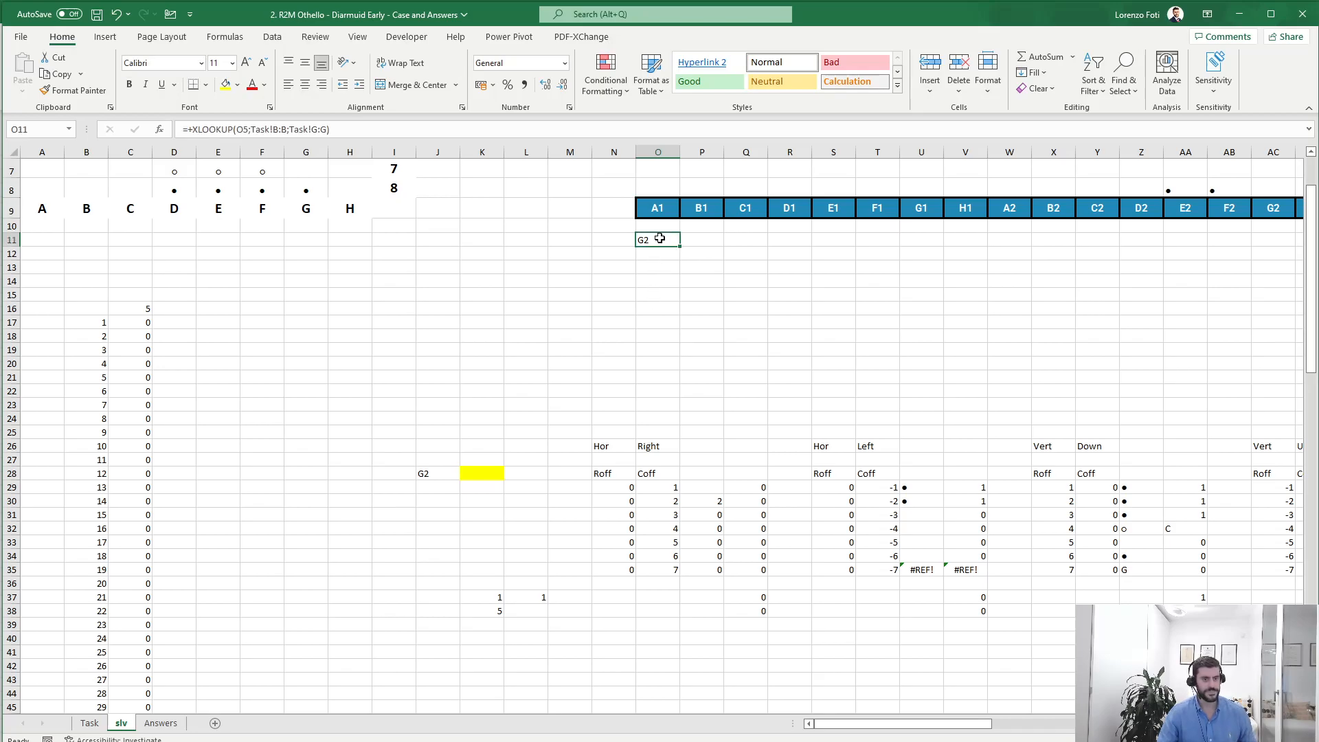
Replace the played-cell lookup in O11 with the fixed value A1 and clear the old data table's output cell C16
text(A1)
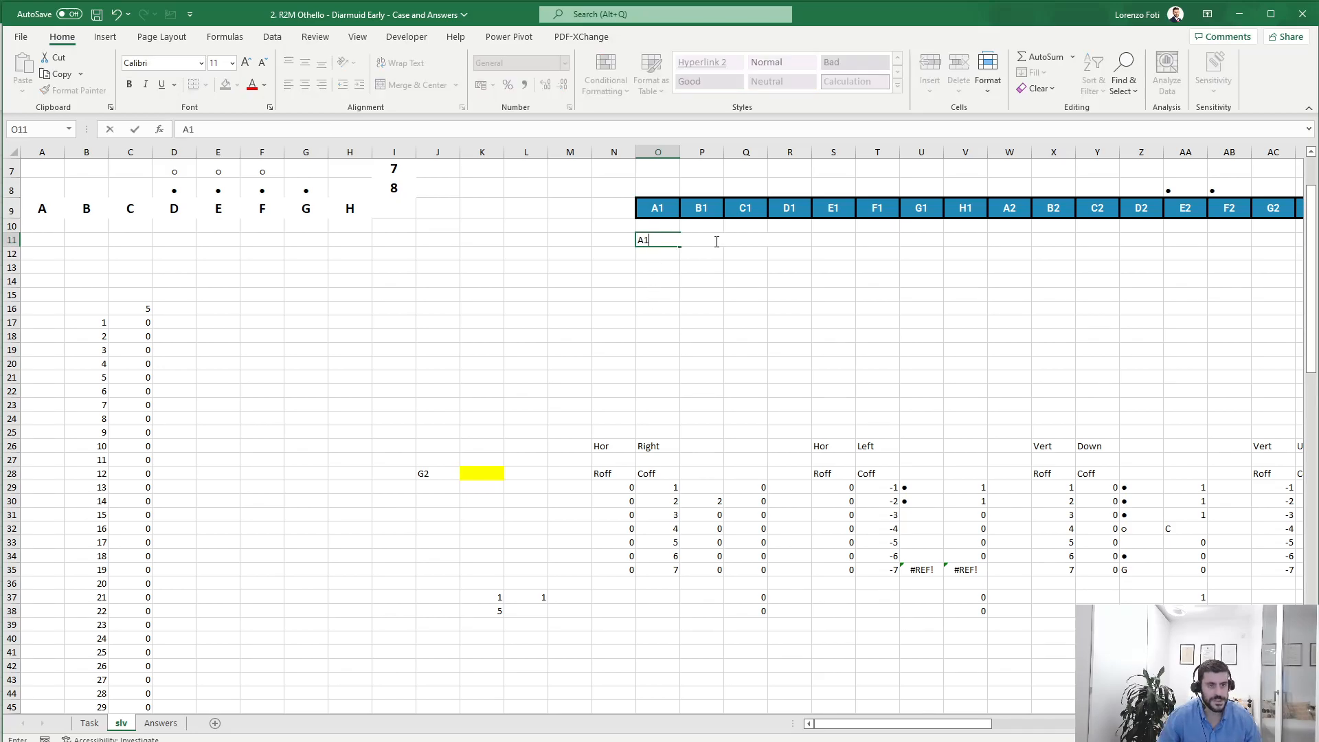
key(ctrl+Return)
key(Up)
key(Up)
key(ctrl+shift+Right)
key(ctrl+c)
key(ctrl+Left)
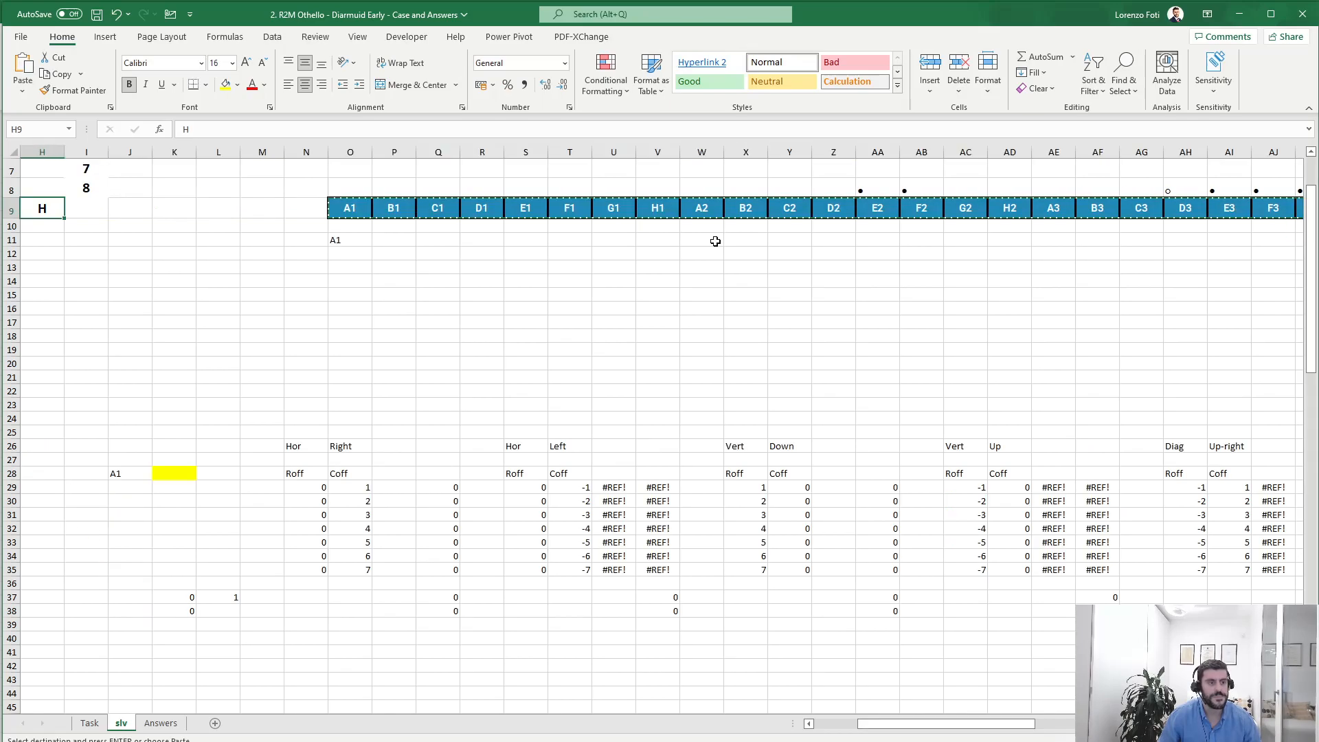
key(ctrl+Left)
key(Down)
key(Down)
key(Down)
key(Down)
key(Right)
key(Right)
key(Down)
key(Down)
key(Down)
key(Delete)
Try to use the board cell names from row 9 as table headers, pasting them as values across row 16 from C16
key(Right)
key(Right)
key(Right)
key(Right)
key(Right)
key(Right)
key(Up)
key(Up)
key(Up)
key(Right)
key(Right)
key(Right)
key(Right)
key(Right)
key(Right)
key(Right)
key(ctrl+Up)
key(Left)
key(ctrl+shift+Right)
key(ctrl+c)
key(ctrl+Left)
key(ctrl+Left)
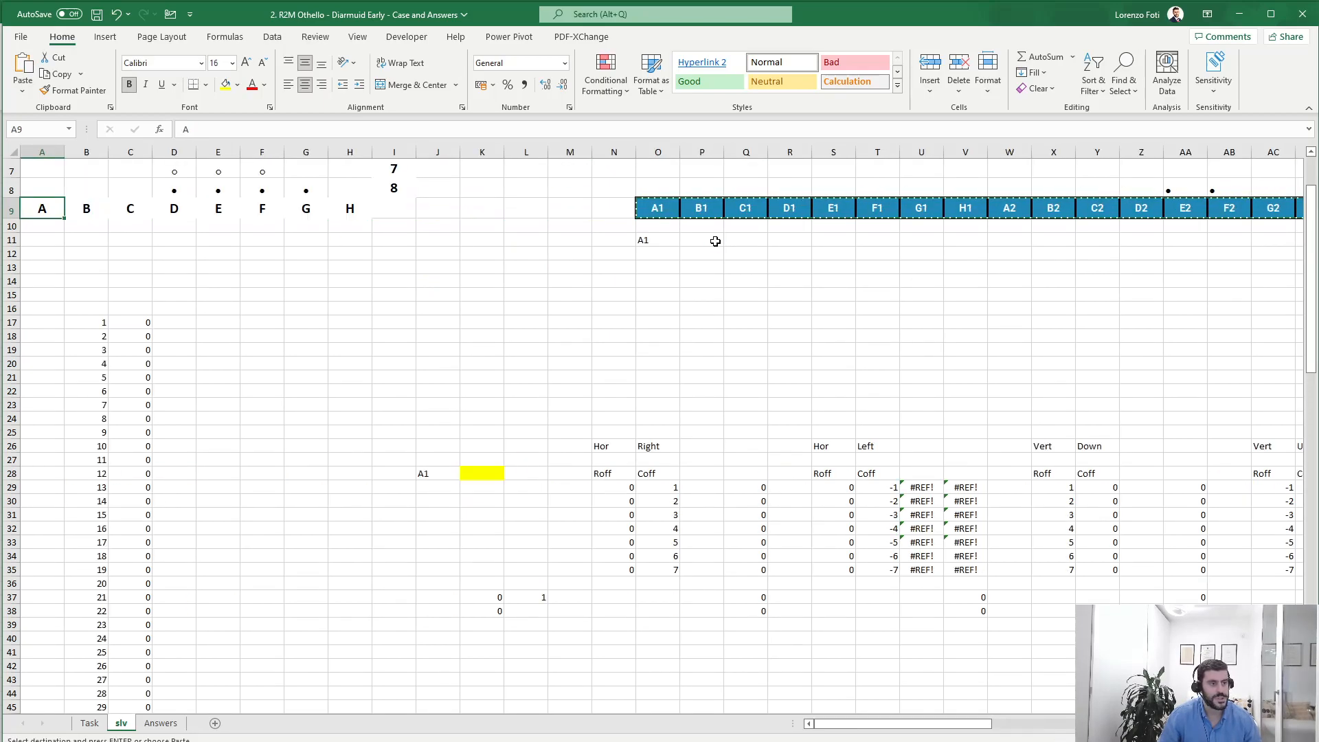
key(ctrl+Down)
key(ctrl+Up)
key(ctrl+Up)
key(Down)
key(Down)
key(Down)
key(Down)
key(Down)
key(Down)
key(Down)
key(Down)
key(Down)
key(Down)
key(Down)
key(Down)
key(Down)
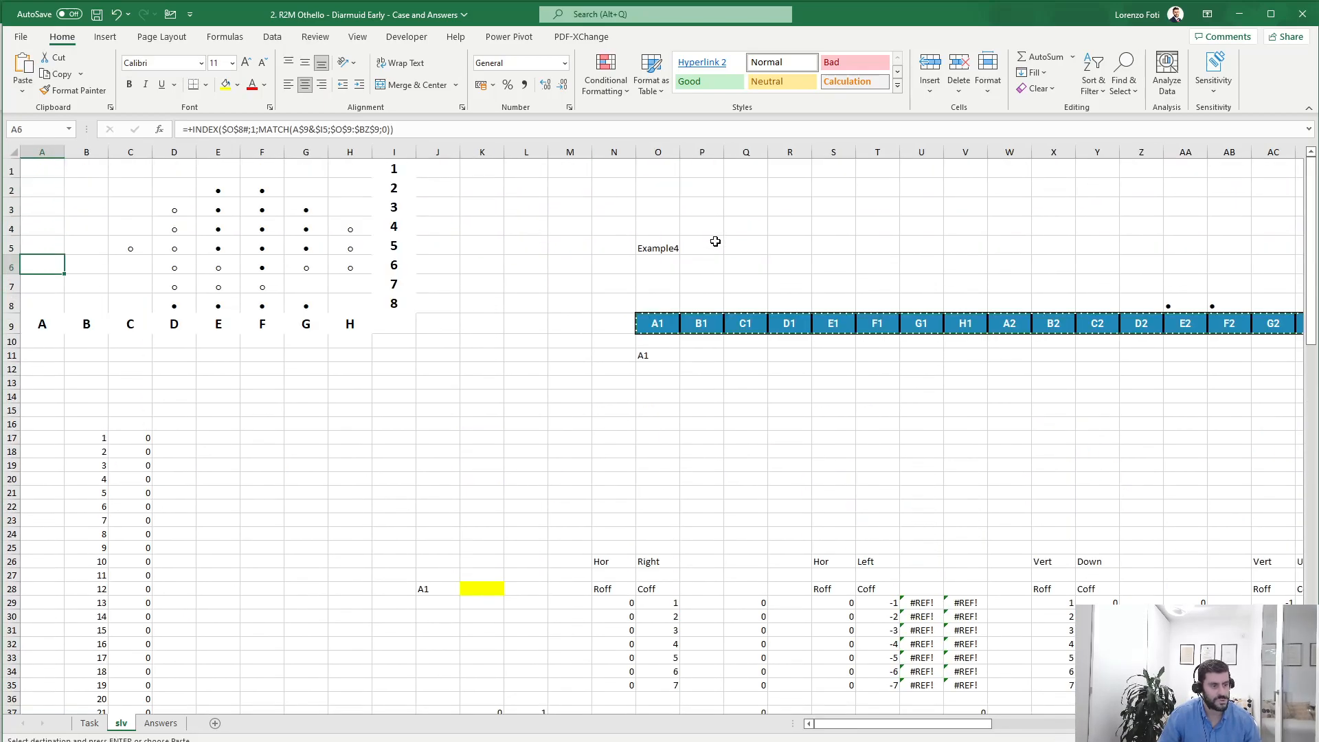
key(Right)
key(Right)
key(Down)
key(Down)
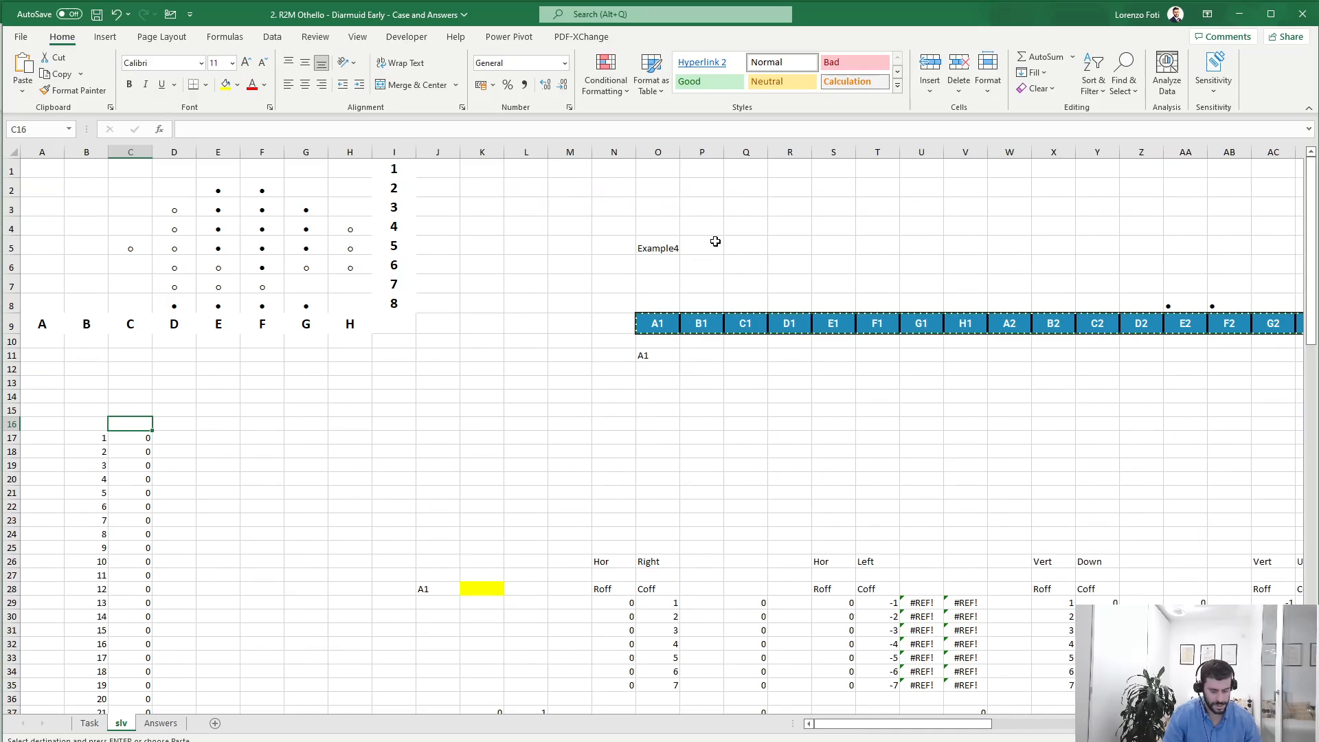
key(alt)
key(h)
key(v)
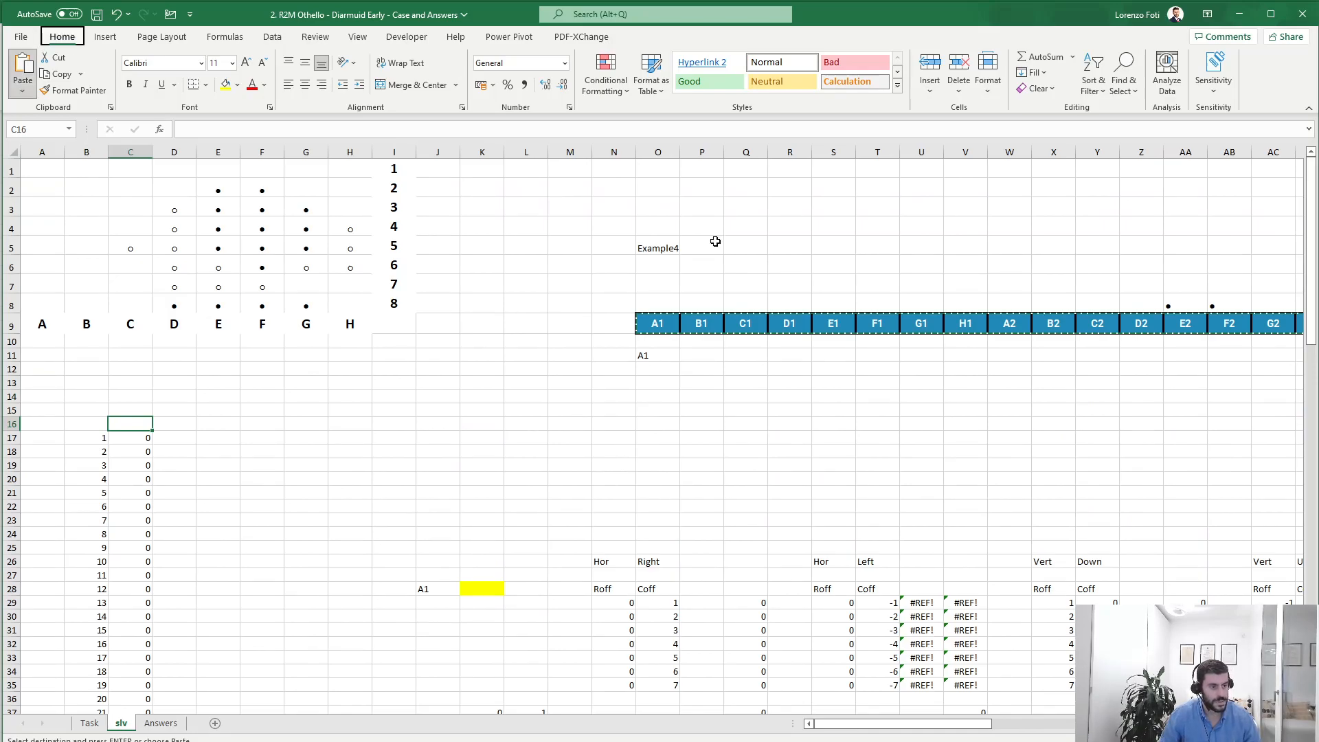
key(v)
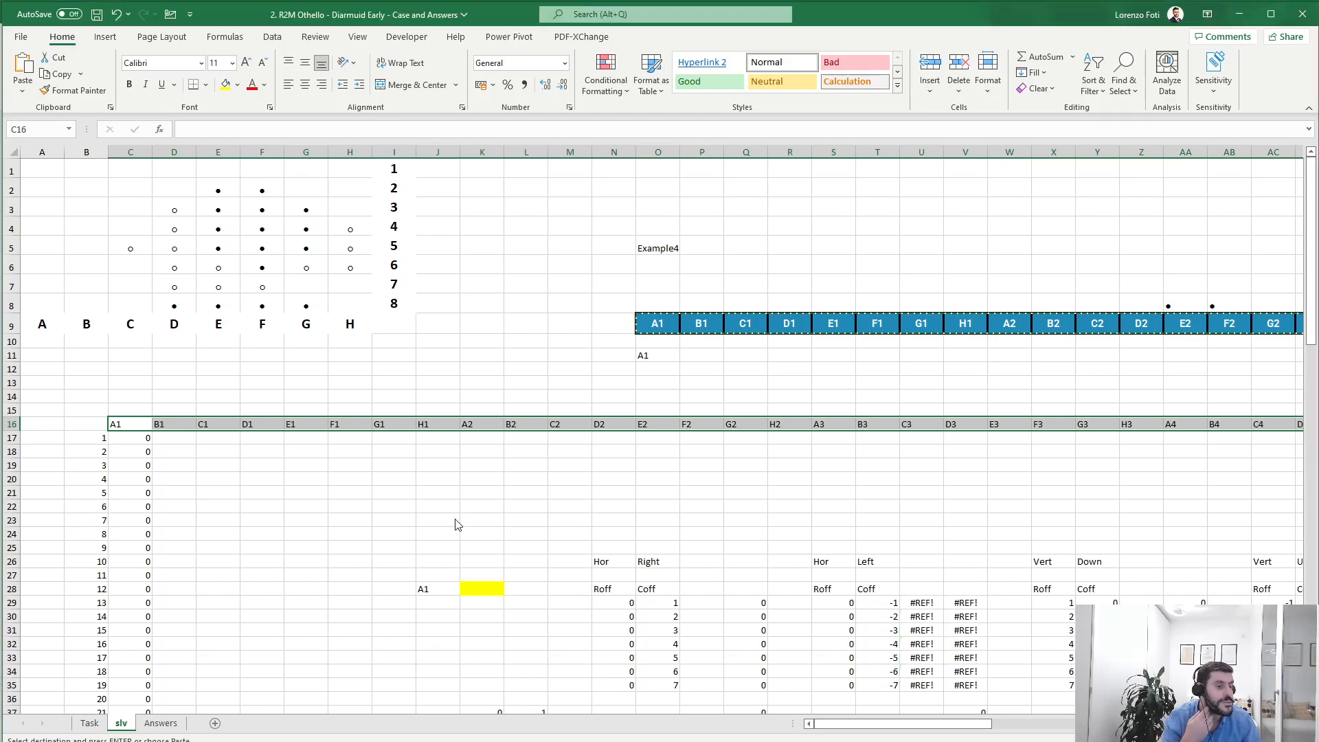
Clear the pasted cell names from row 16 and delete the old data table in columns B and C below it
key(ctrl+Right)
key(ctrl+shift+Right)
key(Delete)
key(Left)
key(Right)
key(Down)
key(Left)
key(shift+Right)
key(ctrl+shift+Down)
key(Delete)
Copy all board cell names from row 9 and paste them as headers across row 27 from BN27, in the free area beside the model
key(Up)
key(Right)
key(Right)
key(Right)
key(Right)
key(Right)
key(Right)
key(Right)
key(Right)
key(Right)
key(Right)
key(Right)
key(Right)
key(Right)
key(Right)
key(Right)
key(Right)
key(Right)
key(Right)
key(Right)
key(Right)
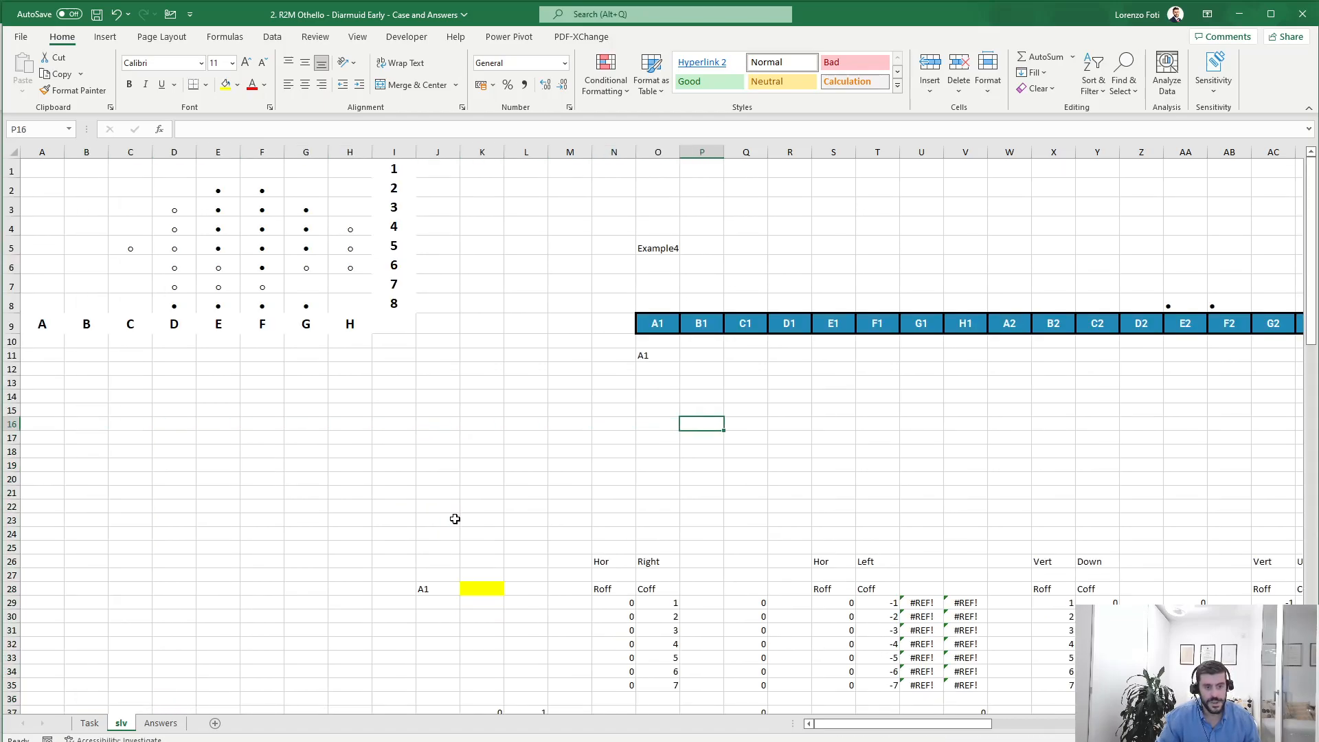
key(Right)
key(Right)
key(Right)
key(Right)
key(Right)
key(Right)
key(Right)
key(Right)
key(Right)
key(Right)
key(Right)
key(Right)
key(Right)
key(Right)
key(Right)
key(Right)
key(Right)
key(Right)
key(Right)
key(Right)
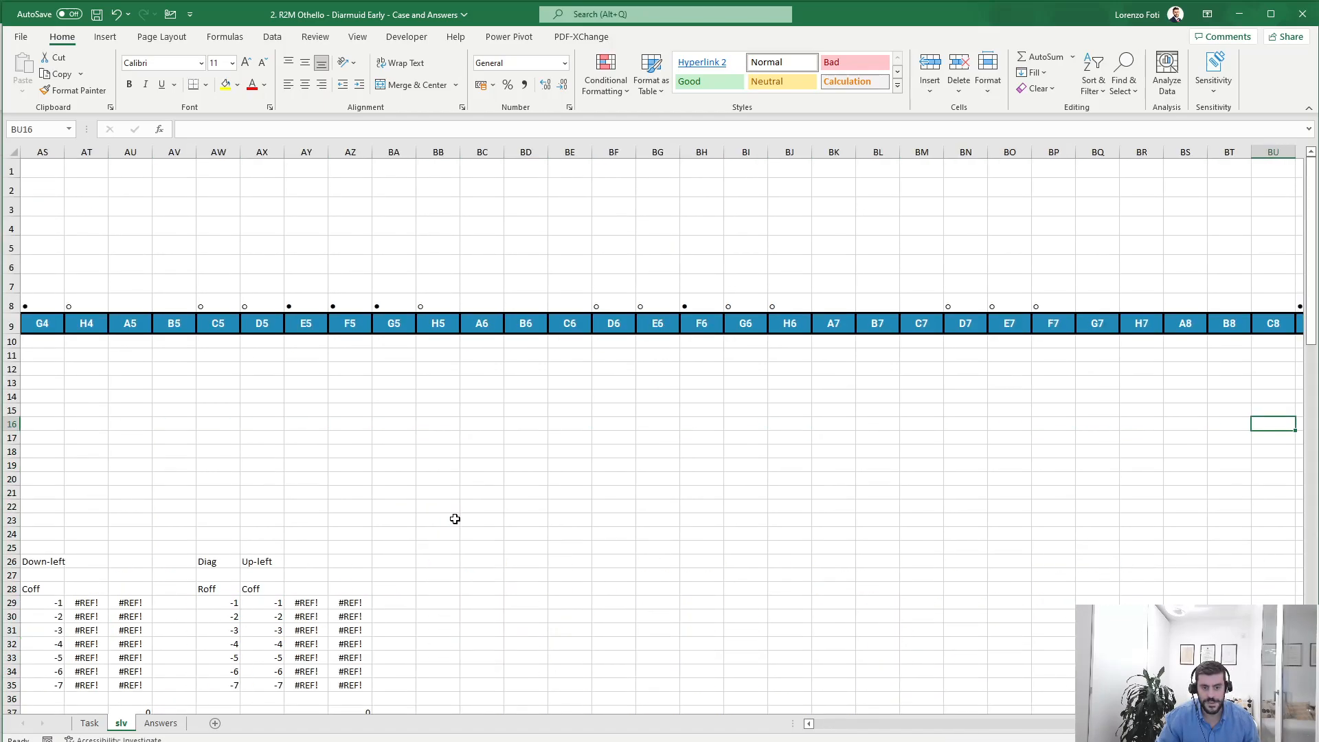
key(Down)
key(Down)
key(Down)
key(Down)
key(Down)
key(Down)
key(Left)
key(Left)
key(Left)
key(Left)
key(Left)
key(Left)
key(Left)
key(Left)
key(Left)
key(Down)
key(Down)
key(Left)
key(Left)
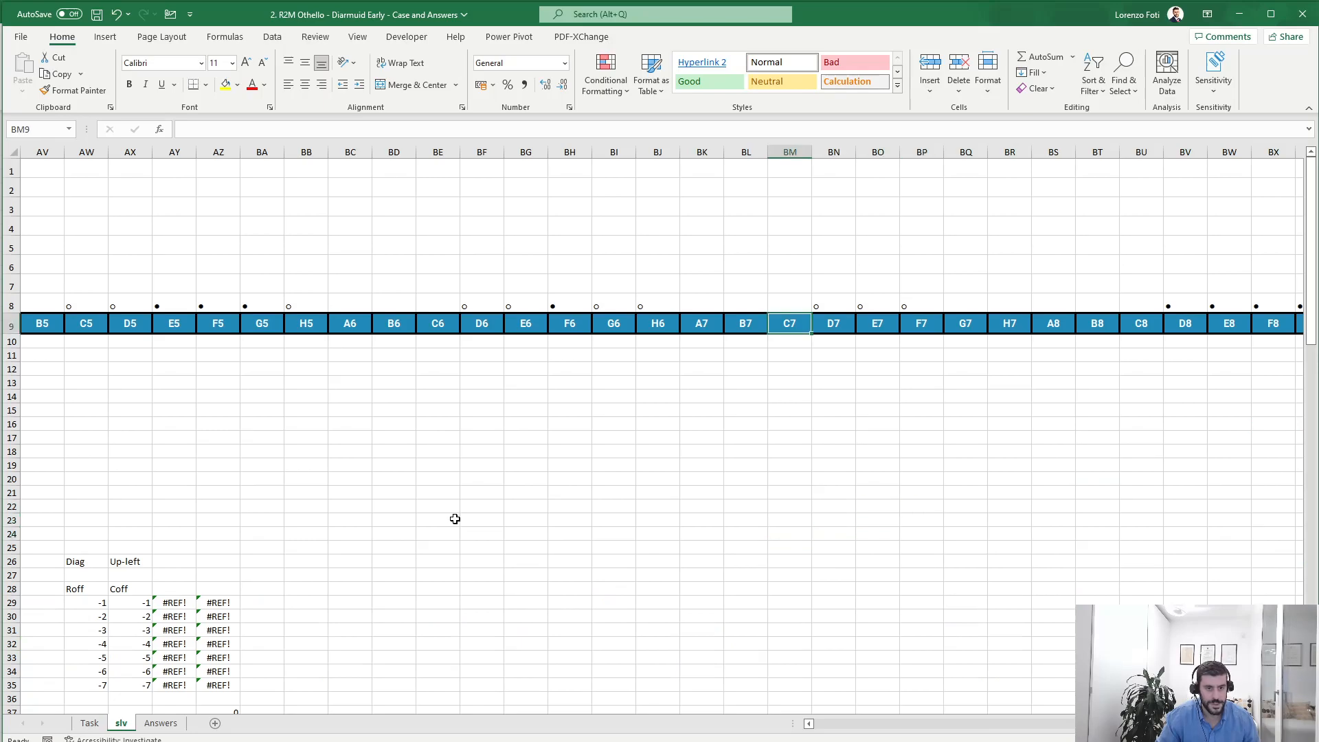
key(ctrl+Up)
key(ctrl+Left)
key(ctrl+shift+Right)
key(ctrl+c)
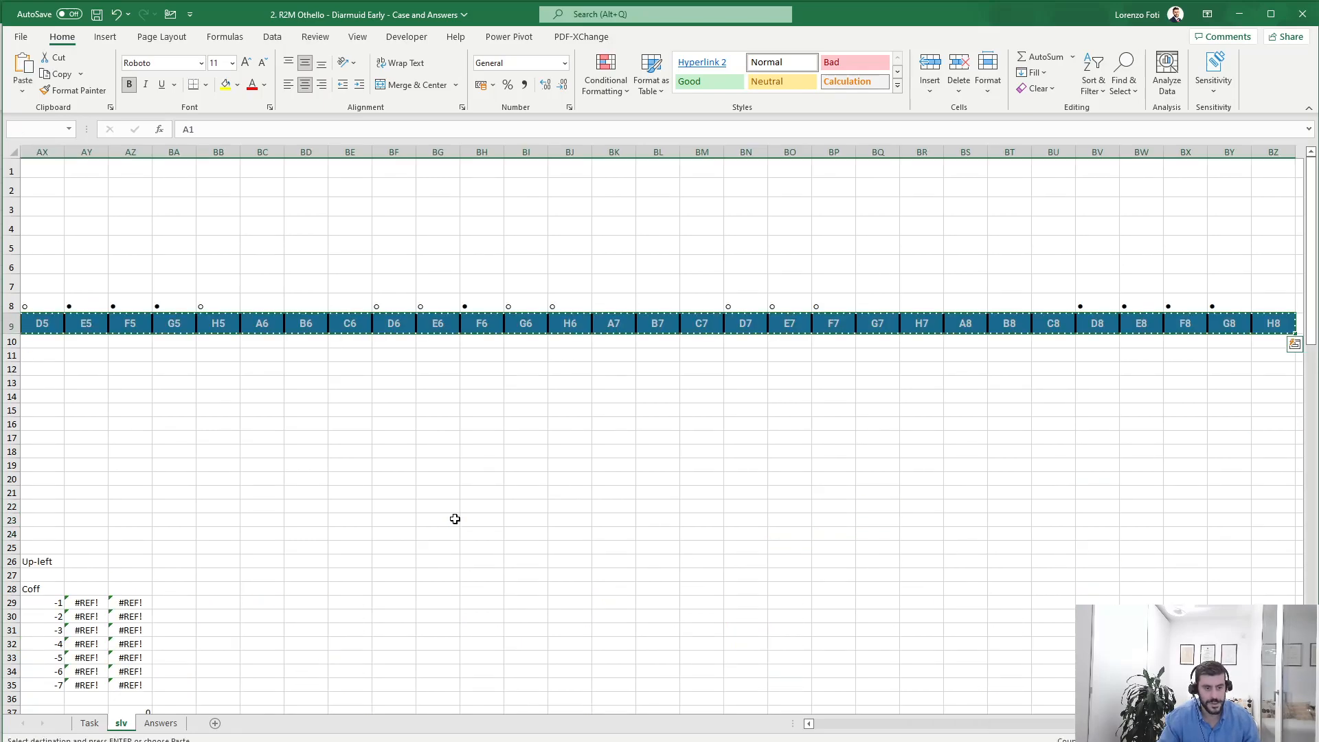
click(752, 576)
key(Return)
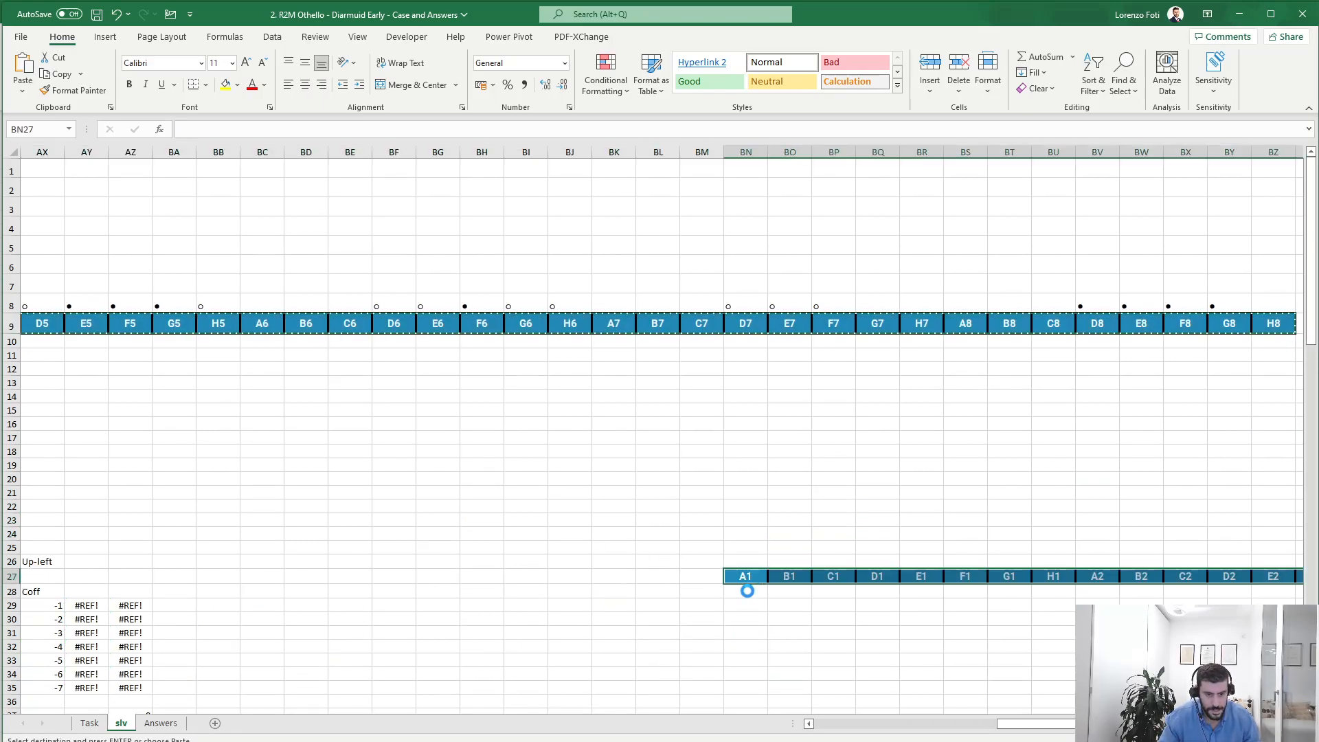
Fill 30 consecutive game numbers starting at 71 down column BM from BM28 with a SEQUENCE formula
click(704, 590)
text(+SEQUENCE()
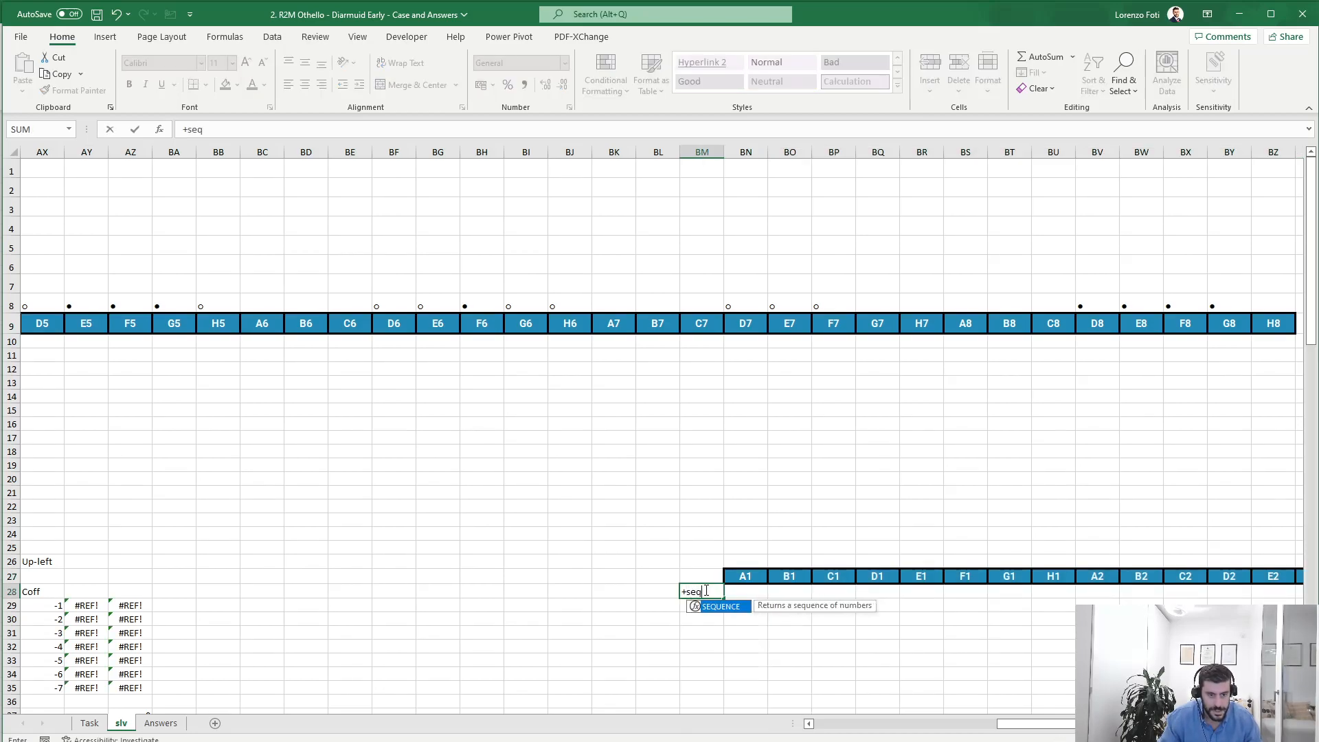
text(30;;71)
key(Return)
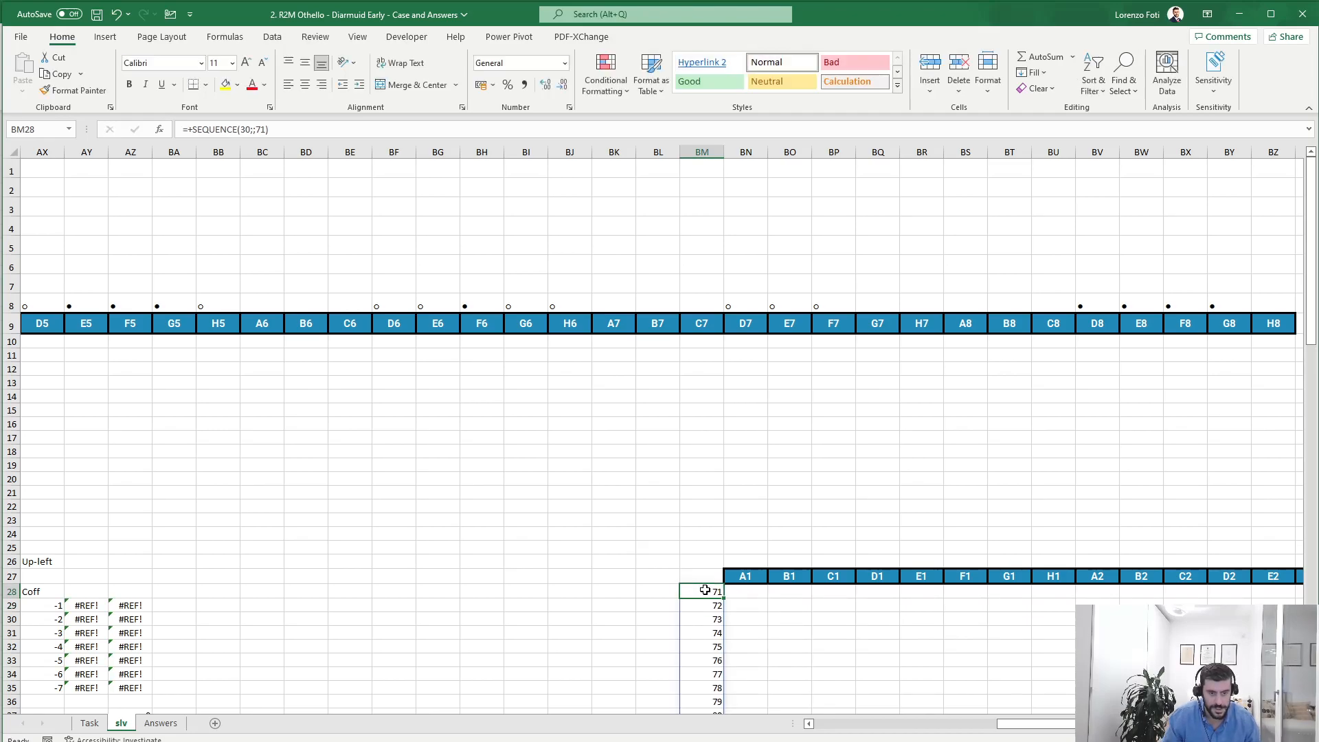
Link the new table's corner cell BM27 to the total captures in K38
key(Up)
text(+)
key(ctrl+Left)
key(ctrl+Down)
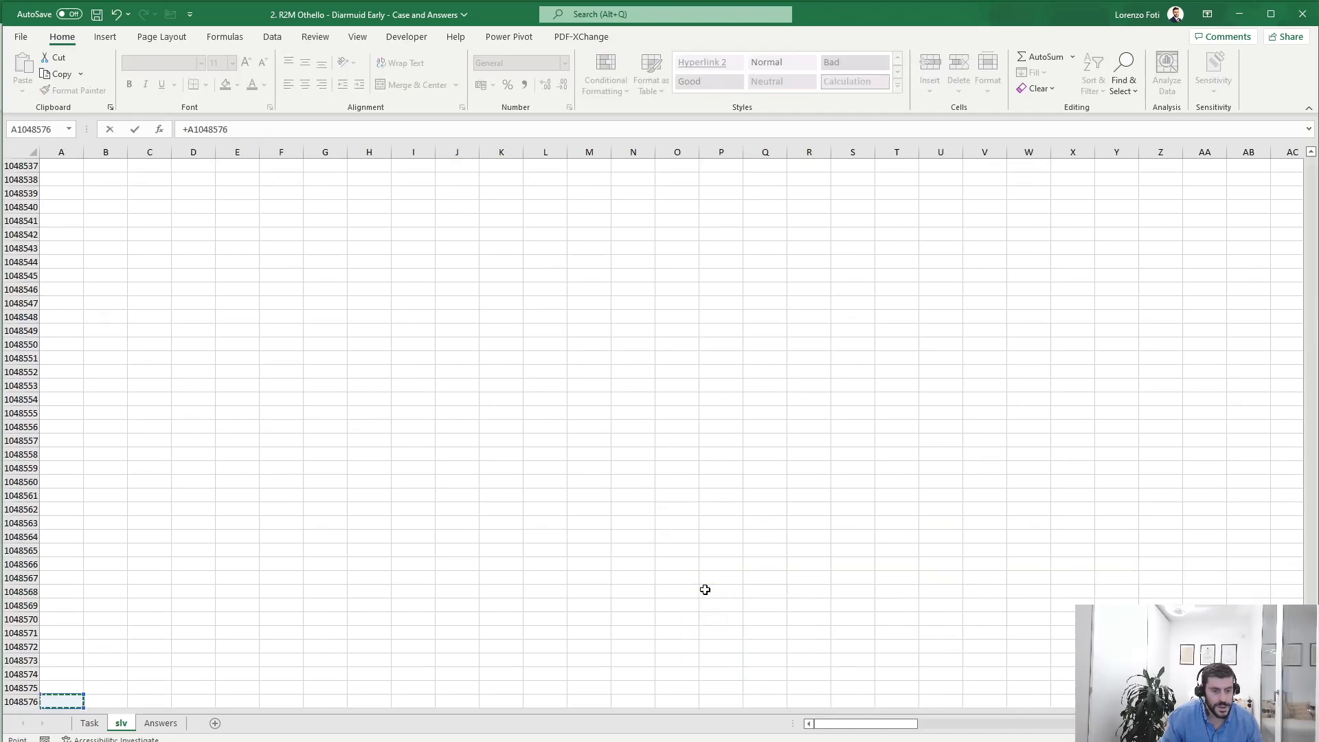
key(ctrl+Up)
key(Right)
key(ctrl+Right)
key(ctrl+Right)
key(Left)
key(Left)
key(Left)
key(Left)
key(ctrl+Down)
key(Down)
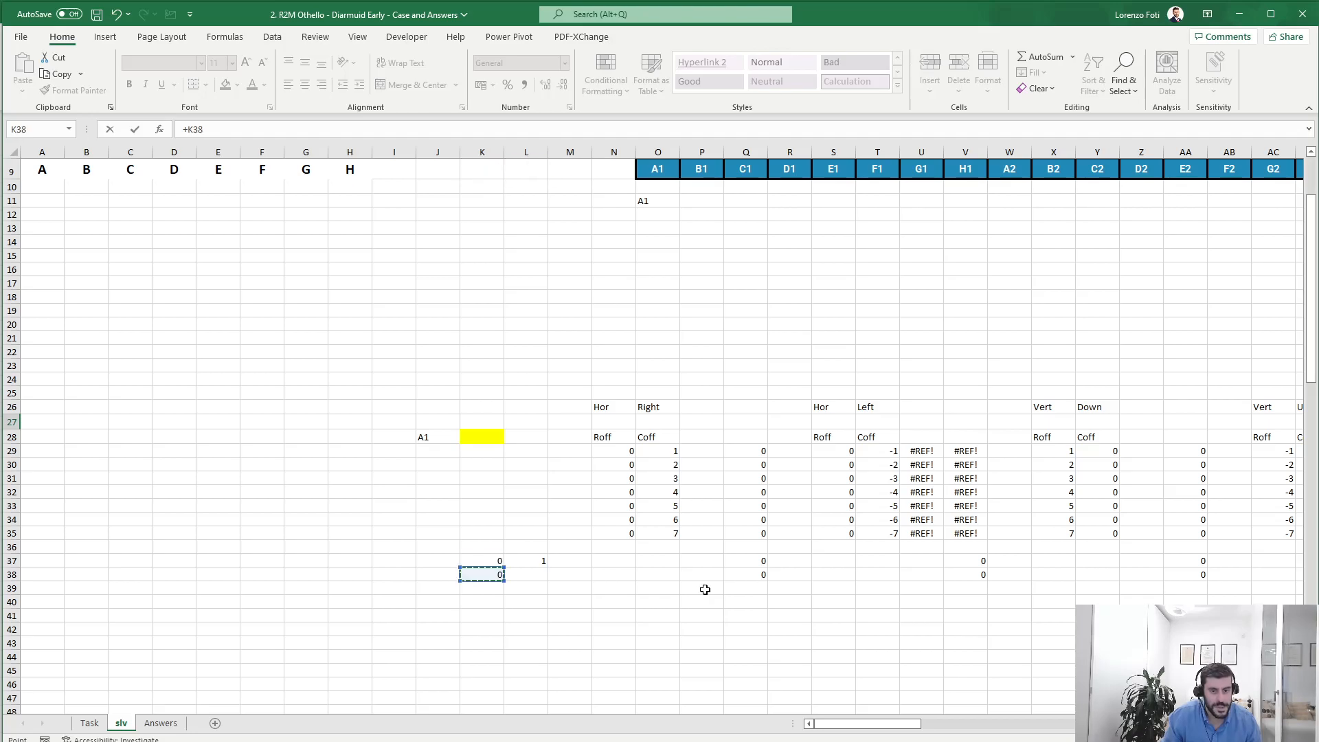
key(Return)
key(Up)
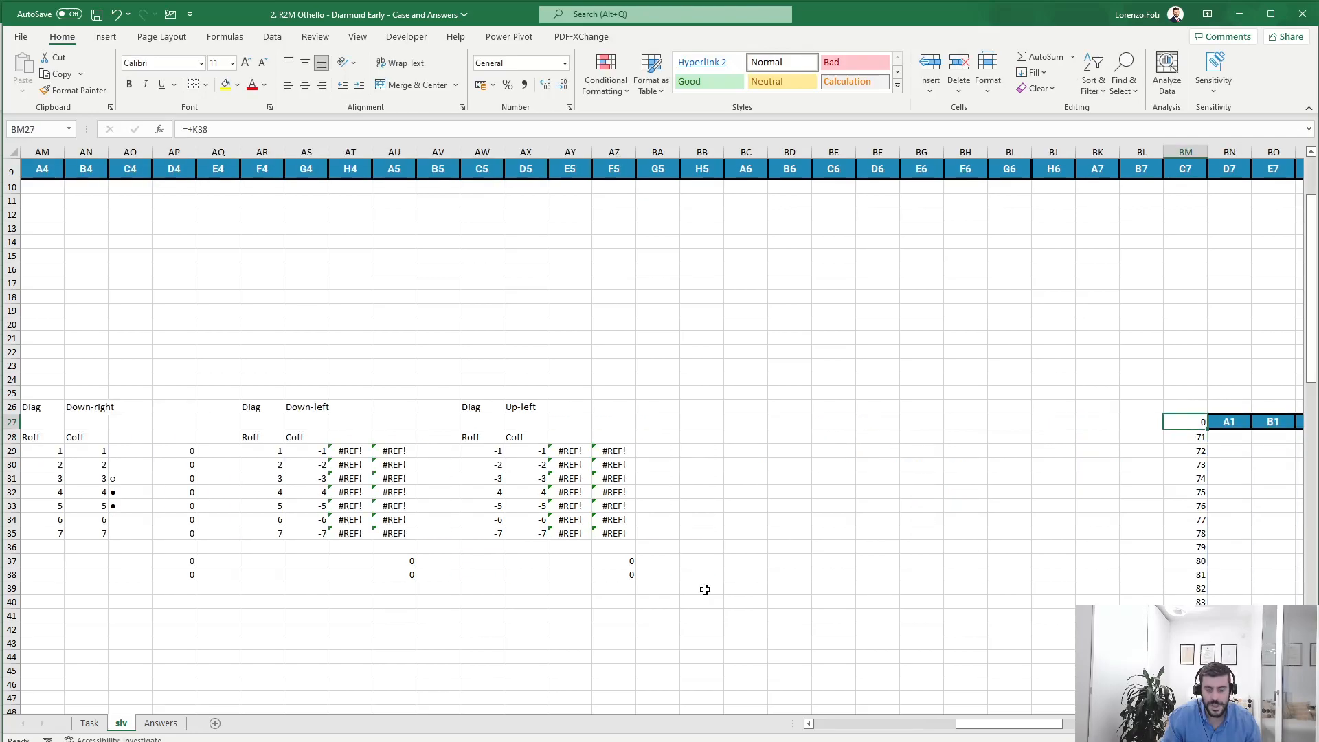
Create a two-way data table over BM27:DY57 with O11 as the row input cell and O5 as the column input cell
key(ctrl+shift+Right)
key(ctrl+shift+Down)
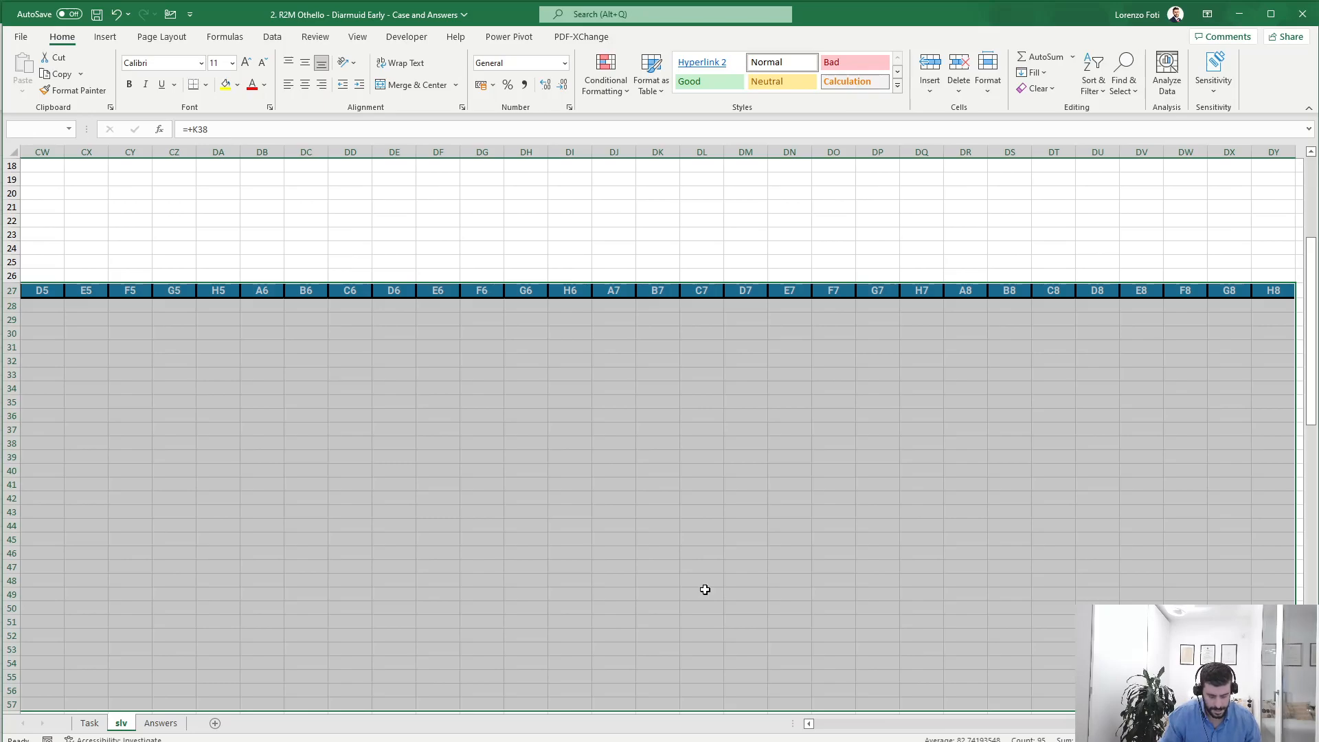
key(alt)
key(a)
key(w)
key(t)
key(Tab)
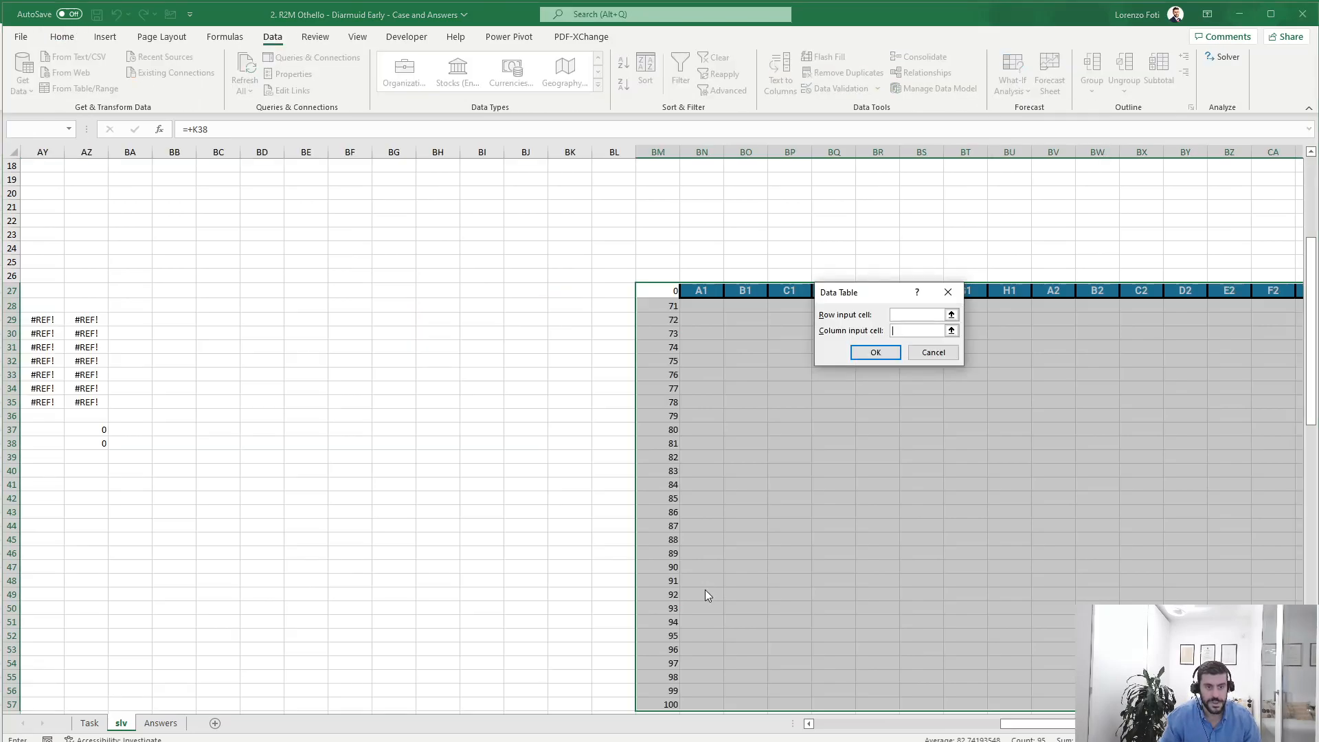
key(ctrl+Left)
key(Up)
key(Right)
key(Up)
key(Right)
key(Up)
key(Right)
key(Up)
key(Up)
key(Right)
key(Right)
key(ctrl+Up)
key(ctrl+Up)
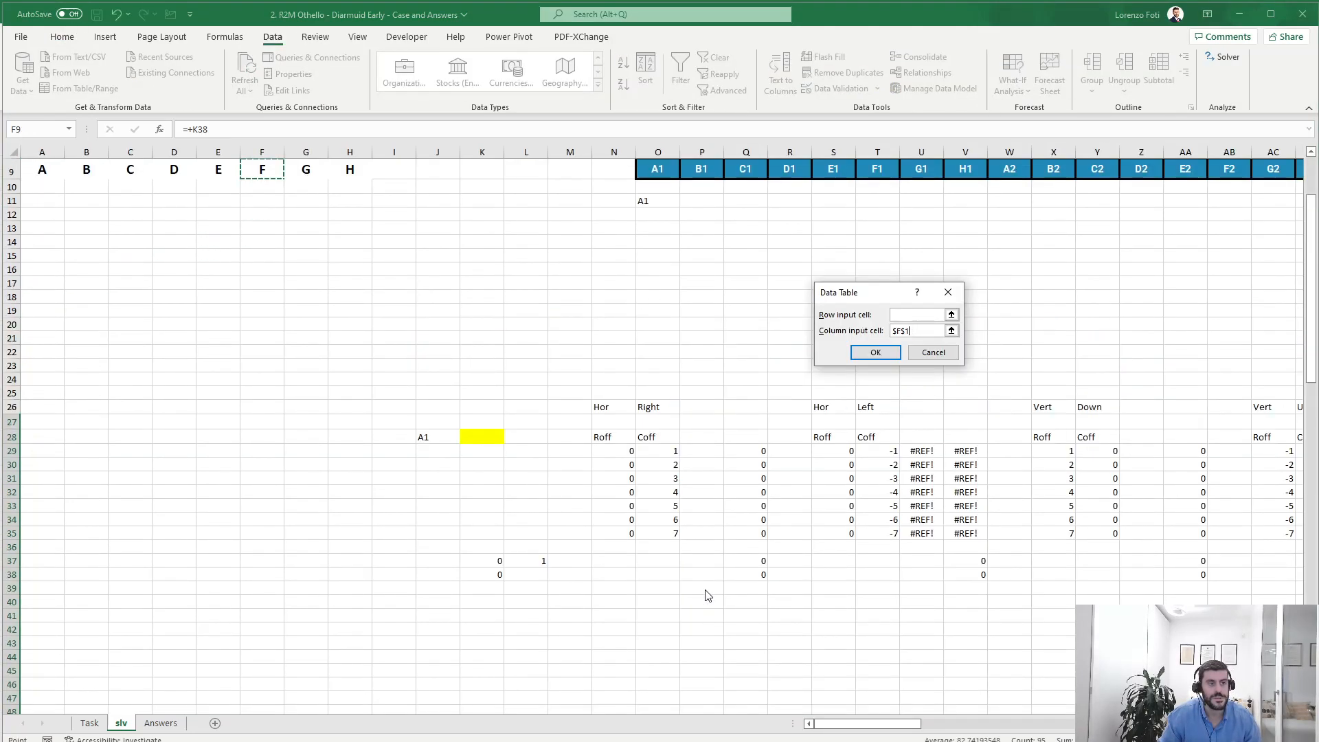
key(Right)
key(Right)
key(Right)
key(Right)
key(Right)
key(Down)
key(Down)
key(Down)
key(Down)
key(Right)
key(Right)
key(Right)
key(Right)
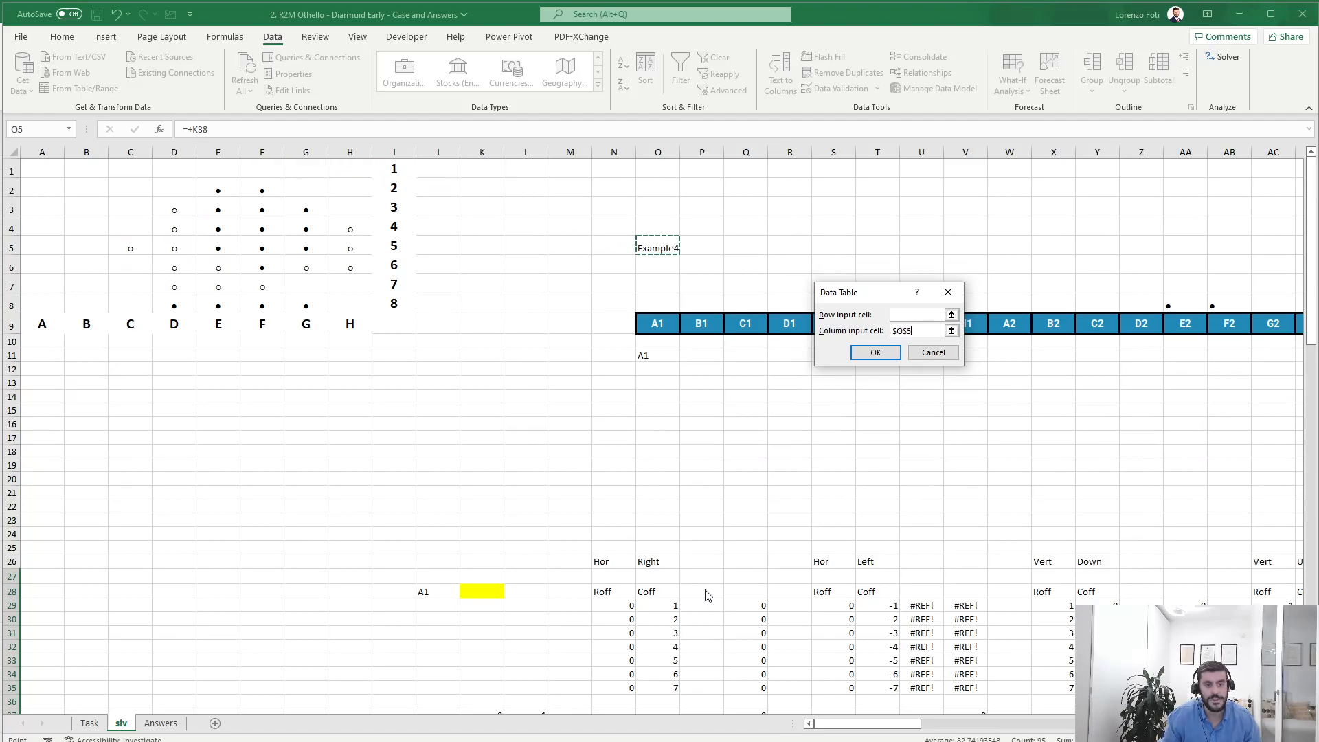
click(917, 315)
click(669, 358)
key(Return)
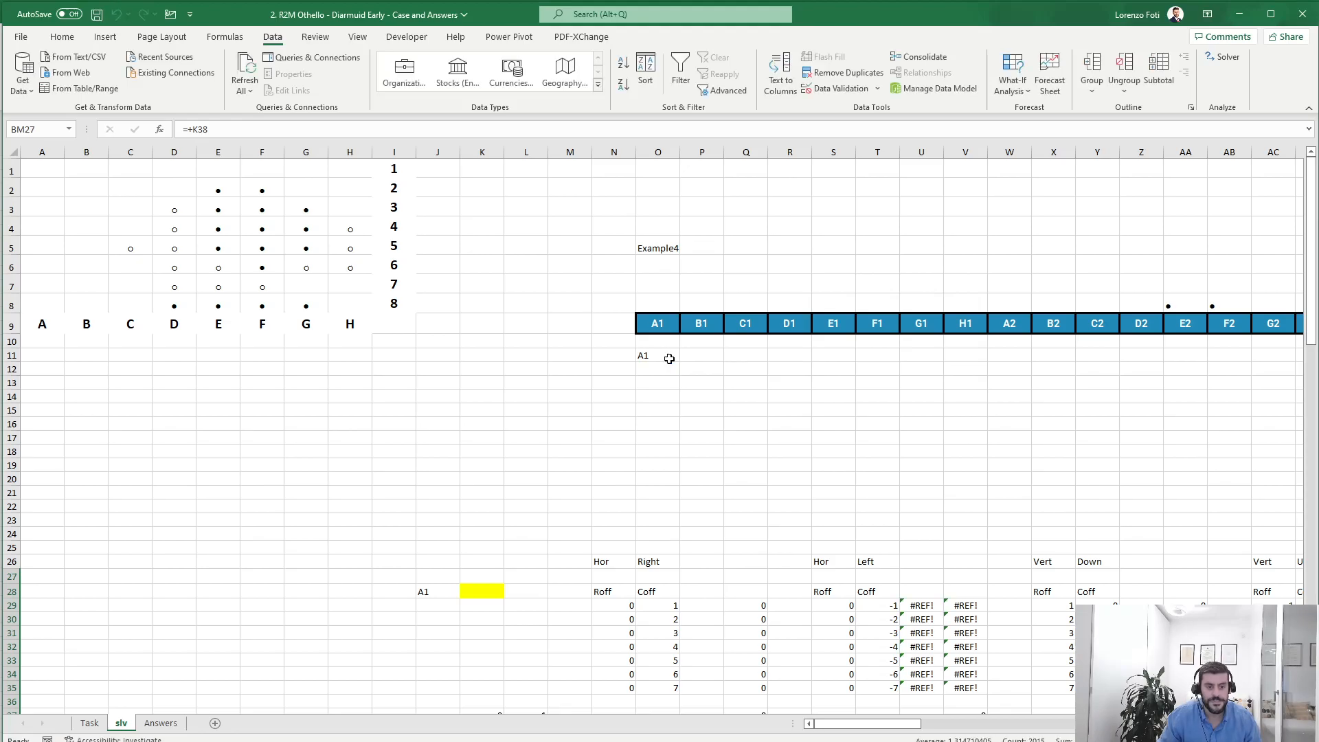
Enter a MAX formula in BL28 that returns the highest capture count in game 71's row, BN28:DY28
key(Right)
key(Right)
key(Right)
key(Right)
key(Right)
key(Down)
key(alt)
key(m)
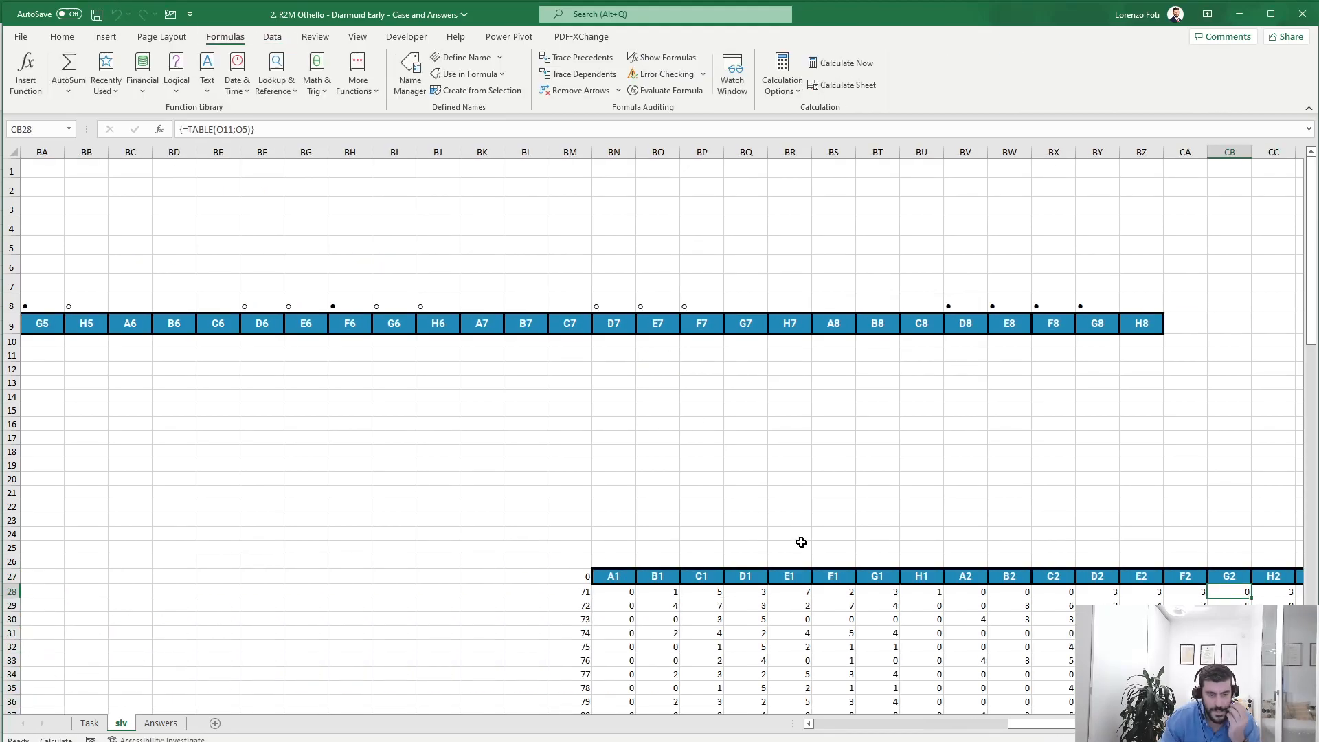
scroll(872, 621, down, 4)
scroll(1068, 735, right, 4)
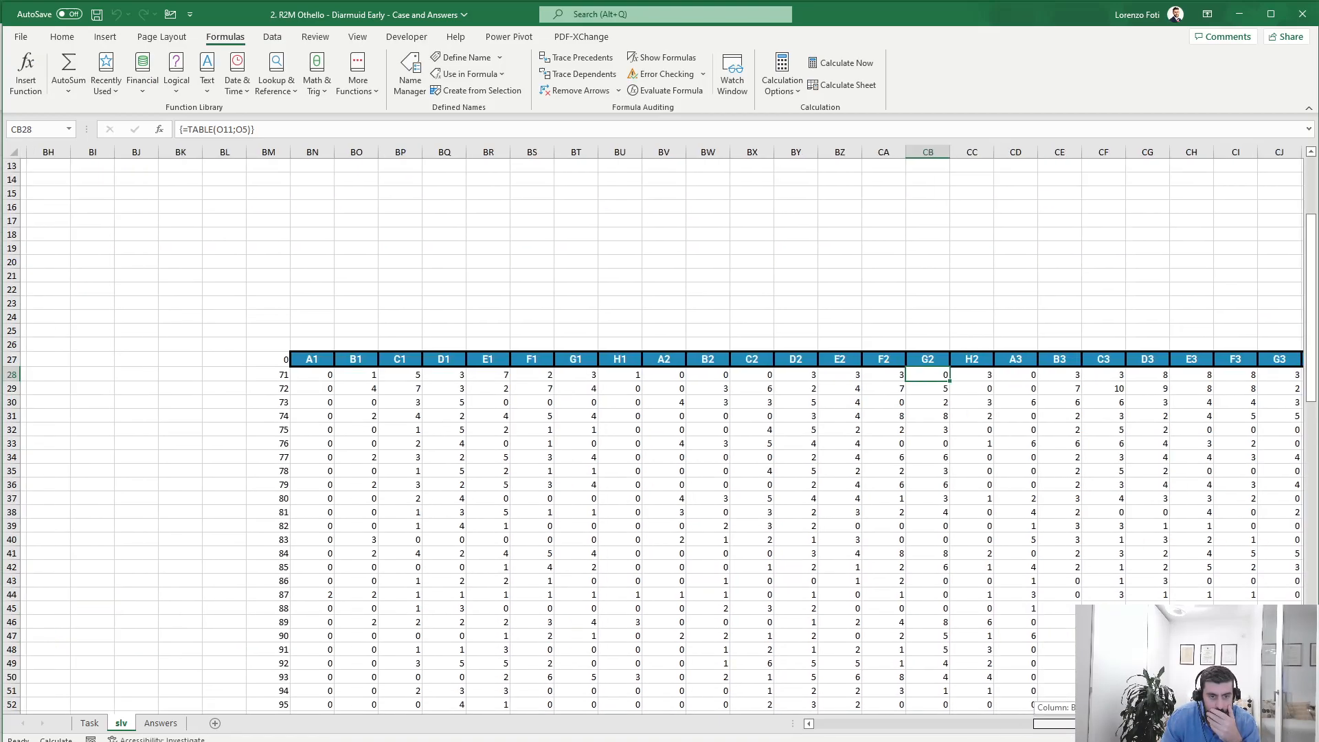
click(347, 378)
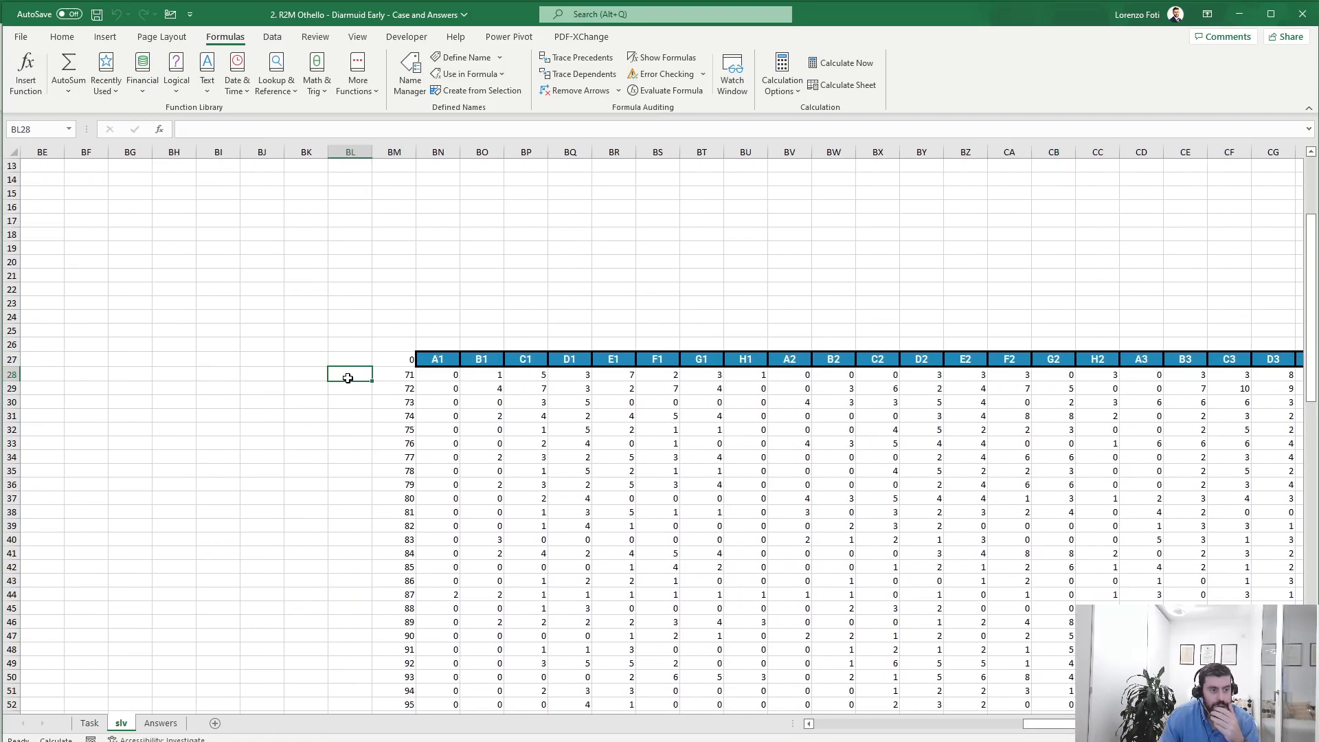
text(+max()
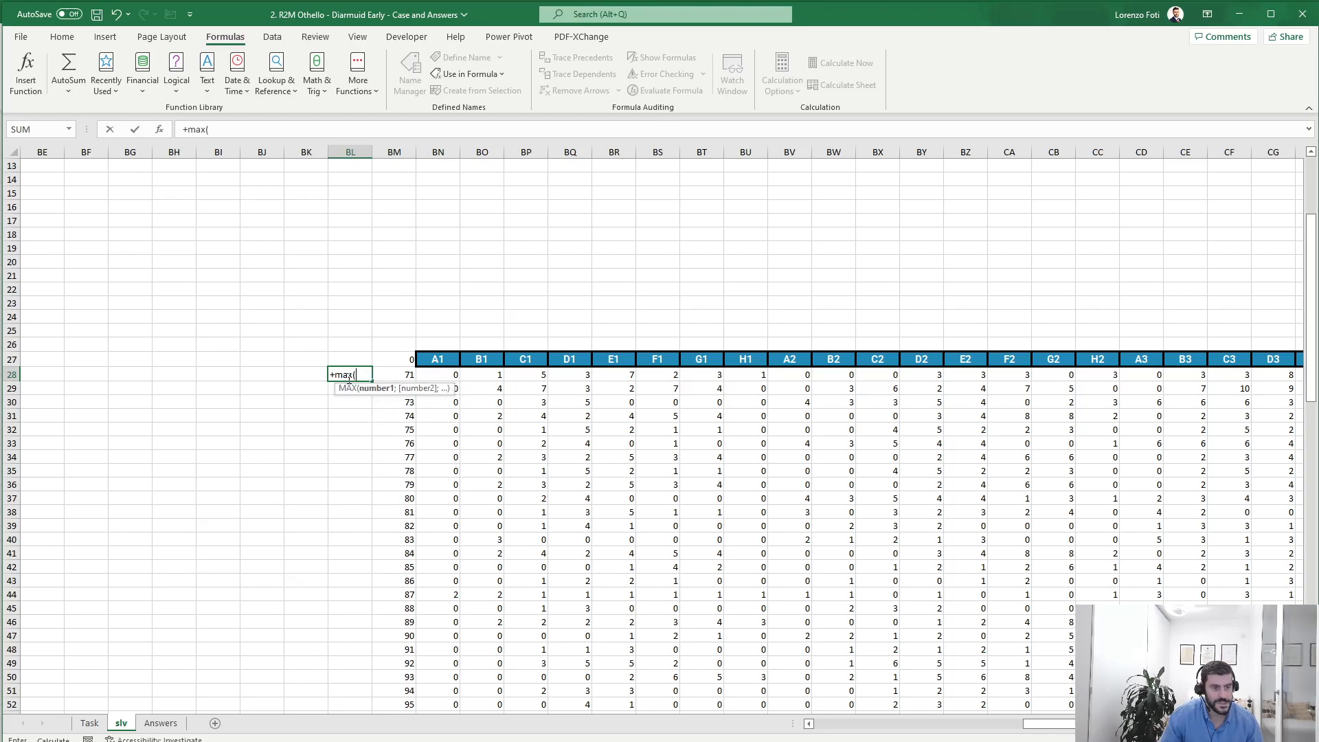
key(Right)
key(Right)
key(ctrl+shift+Right)
key(Return)
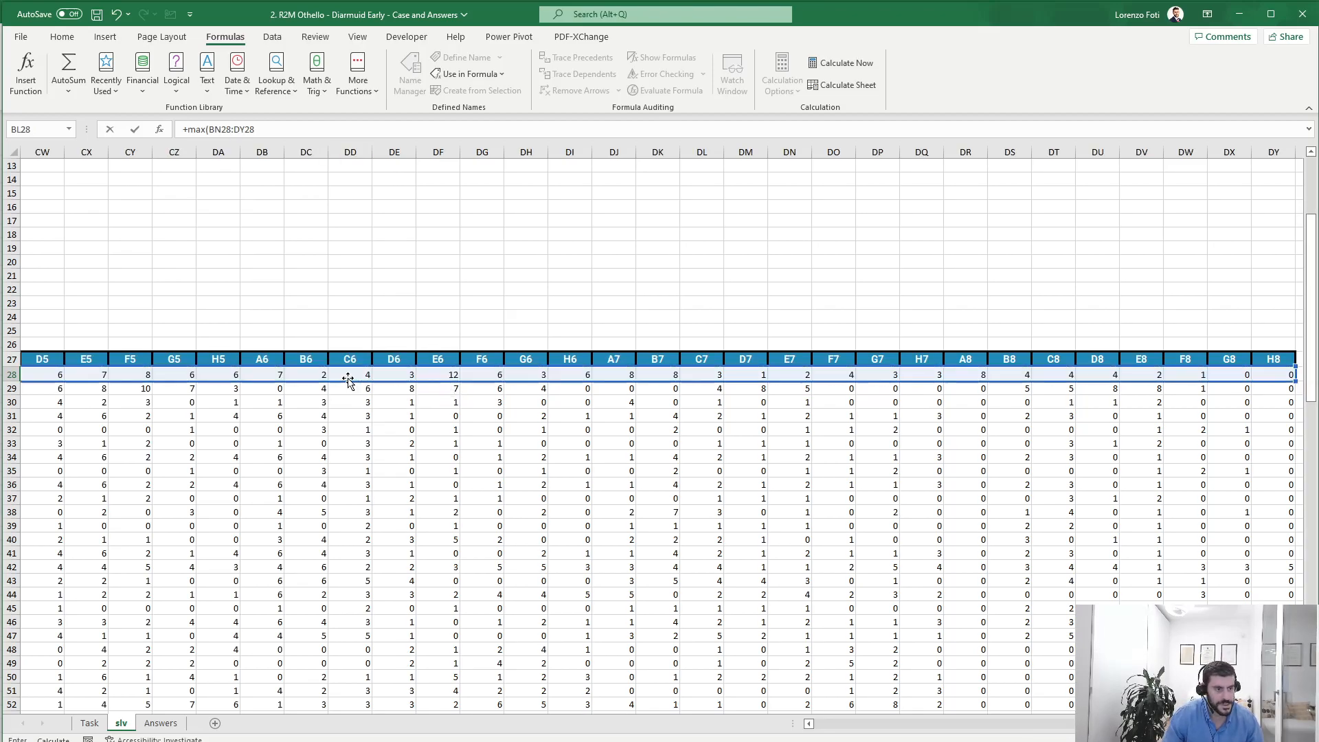
Return the best move's cell name in BK28 with INDEX over $BN$27:$DY$27, row 1, and an exact MATCH of BL28 in BN28:DY28
key(Up)
key(Right)
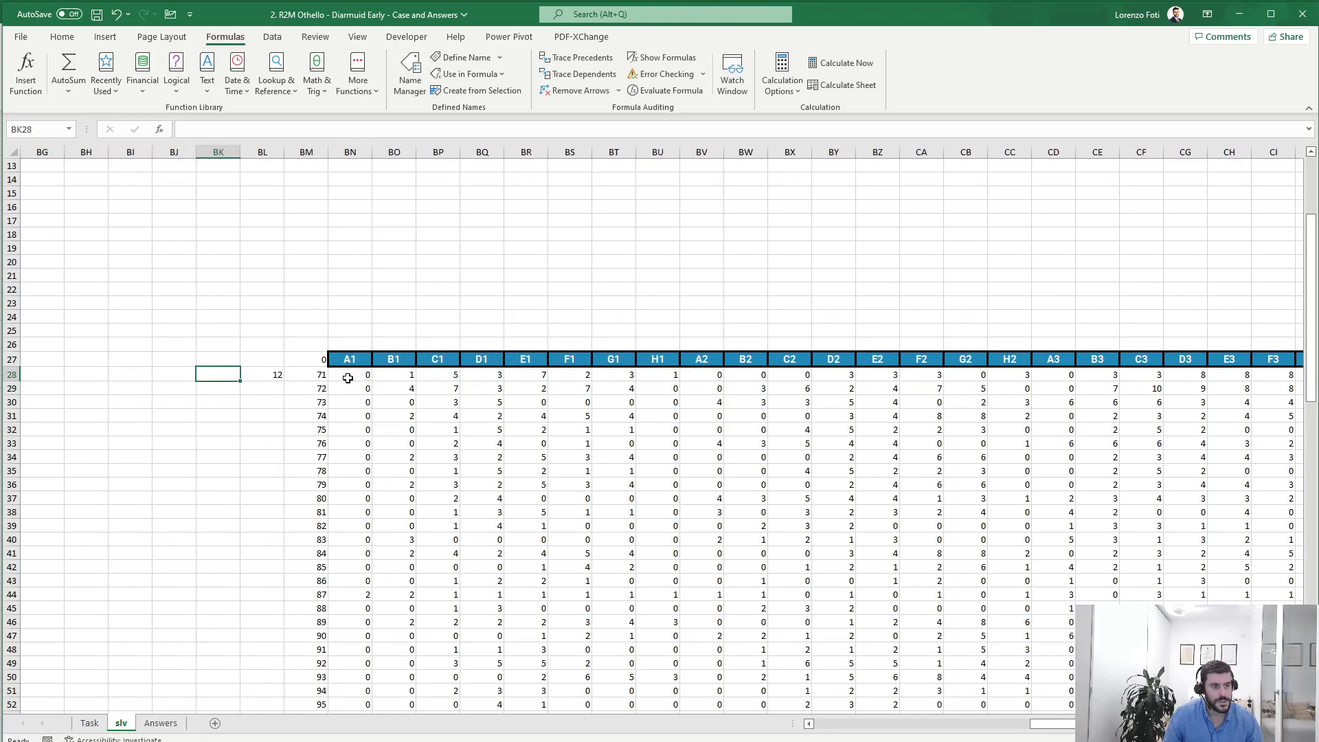
text(+index()
key(Right)
key(Right)
key(Up)
key(Right)
key(ctrl+shift+Right)
key(F4)
text(;1;mat)
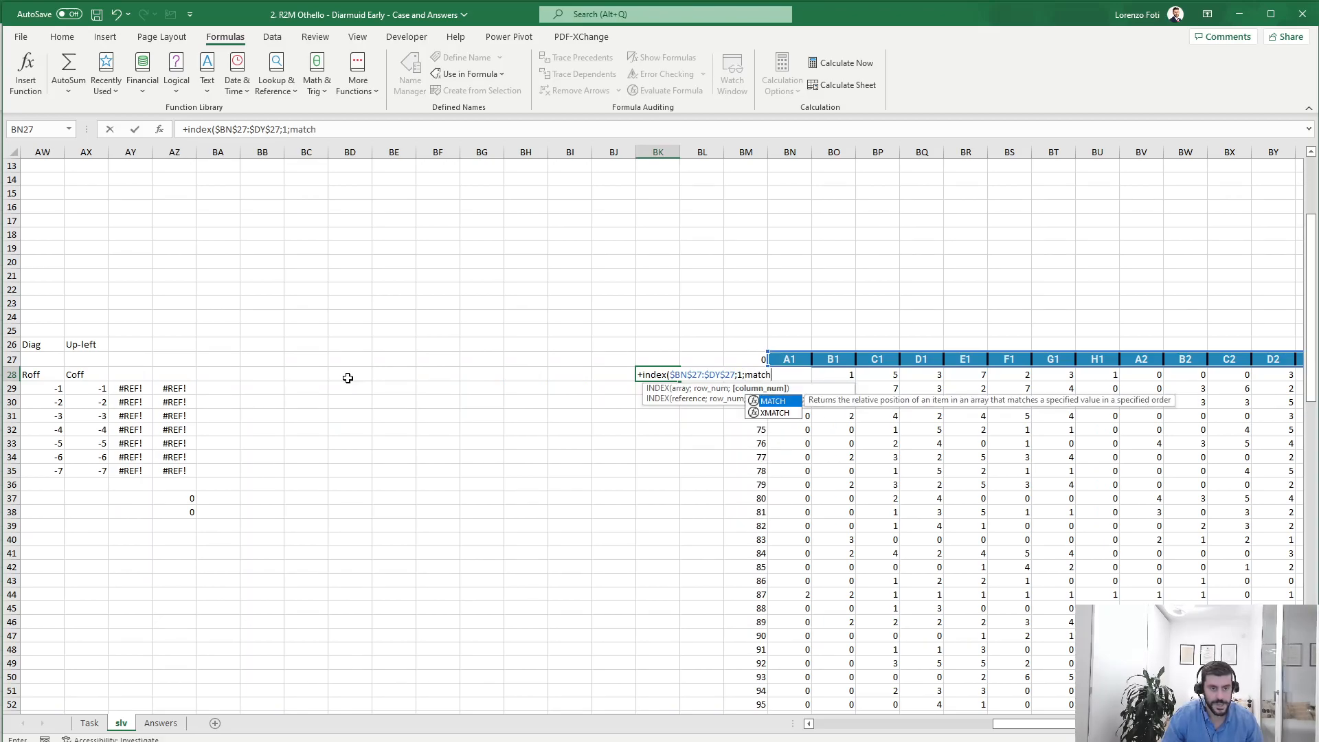
key(Tab)
key(Right)
text(;)
key(Right)
key(Right)
key(Right)
key(ctrl+shift+Right)
text(;0))
key(Return)
Check the Level 5 example's name on the Task sheet and set the game selector O5 on the slv sheet to Example5
key(Left)
key(Left)
key(Left)
key(Left)
key(Right)
key(Right)
key(ctrl+Page_Up)
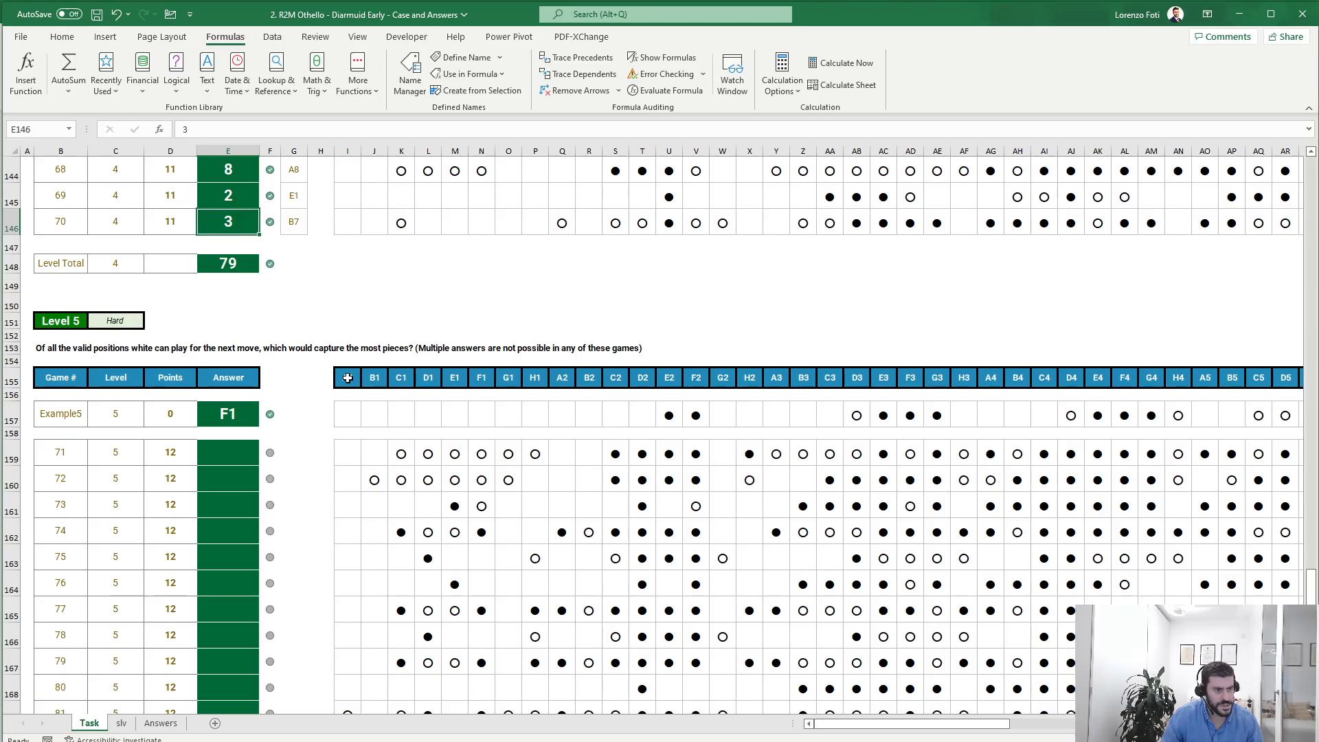
key(ctrl+Page_Down)
key(ctrl+Home)
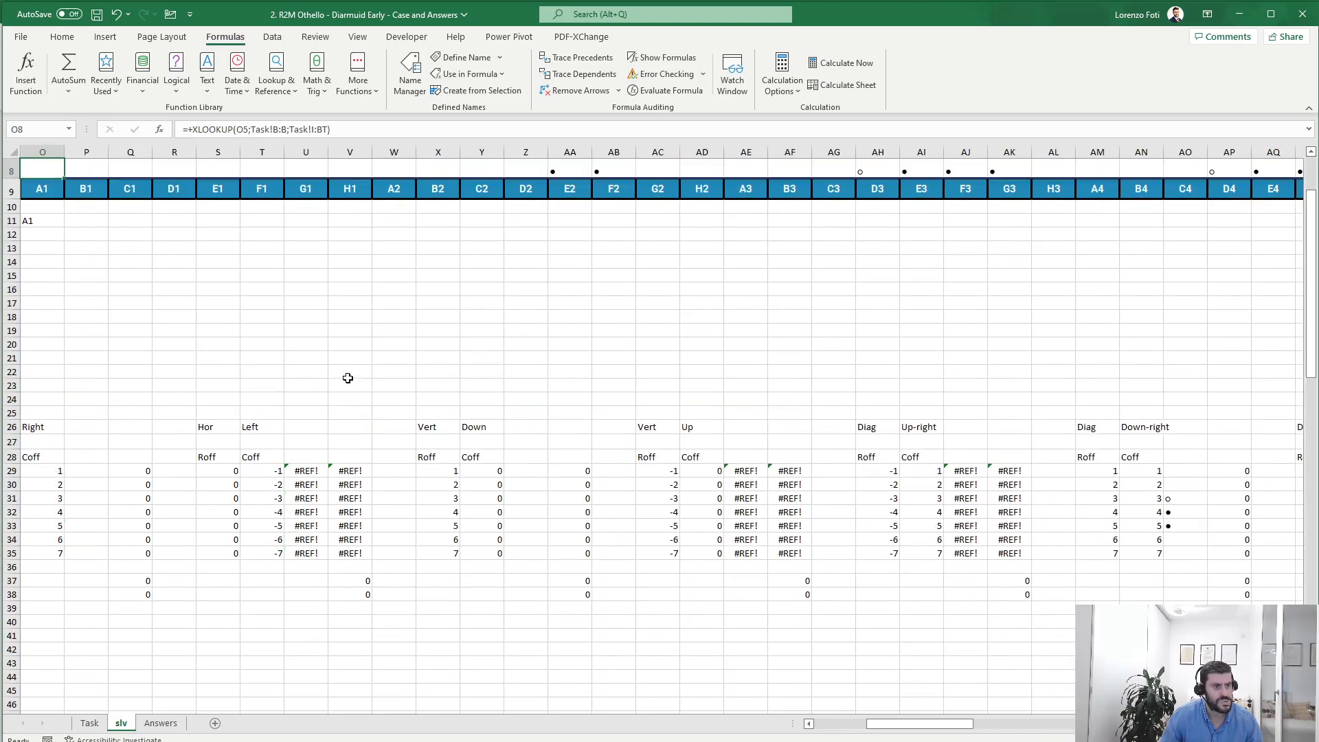
key(Right)
key(Right)
key(Right)
key(Right)
key(Right)
key(Right)
key(Right)
key(Right)
key(Right)
key(Right)
key(Right)
key(Right)
key(Right)
key(Right)
key(Down)
key(Down)
key(Down)
key(Down)
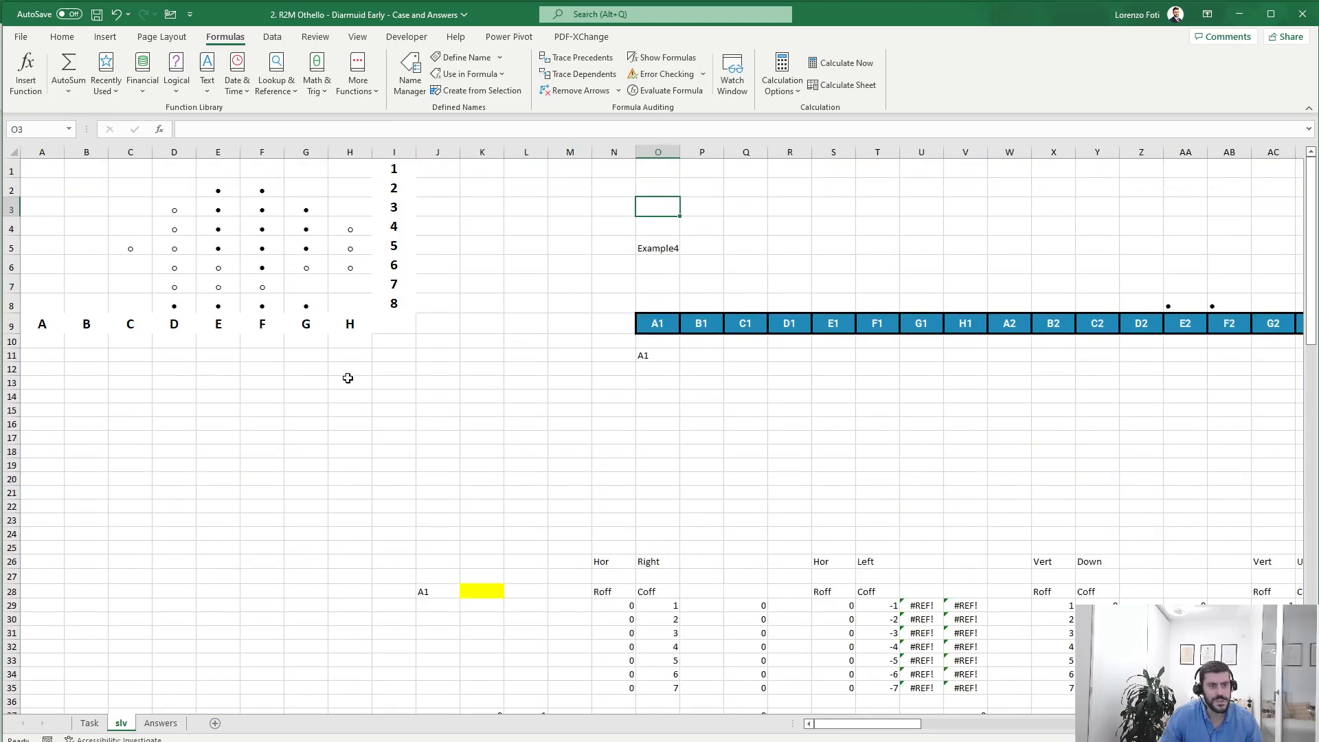
click(280, 130)
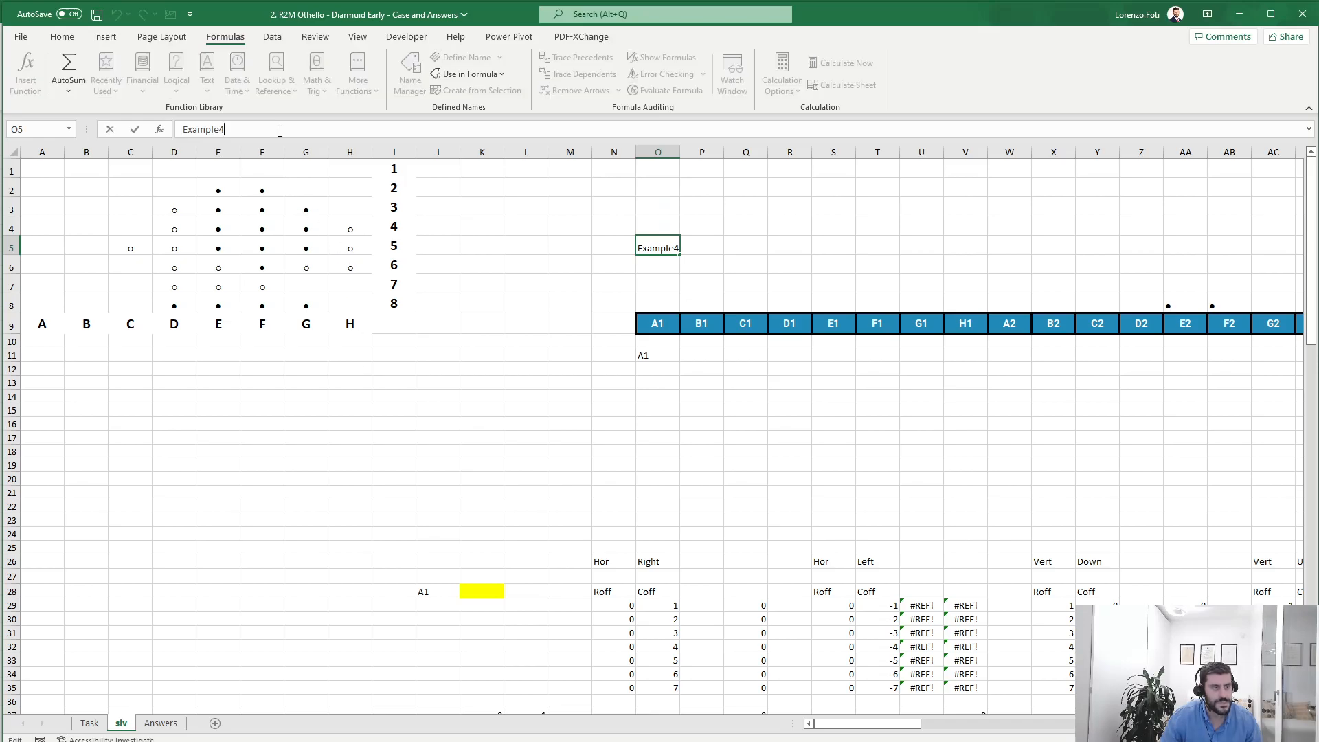
key(Return)
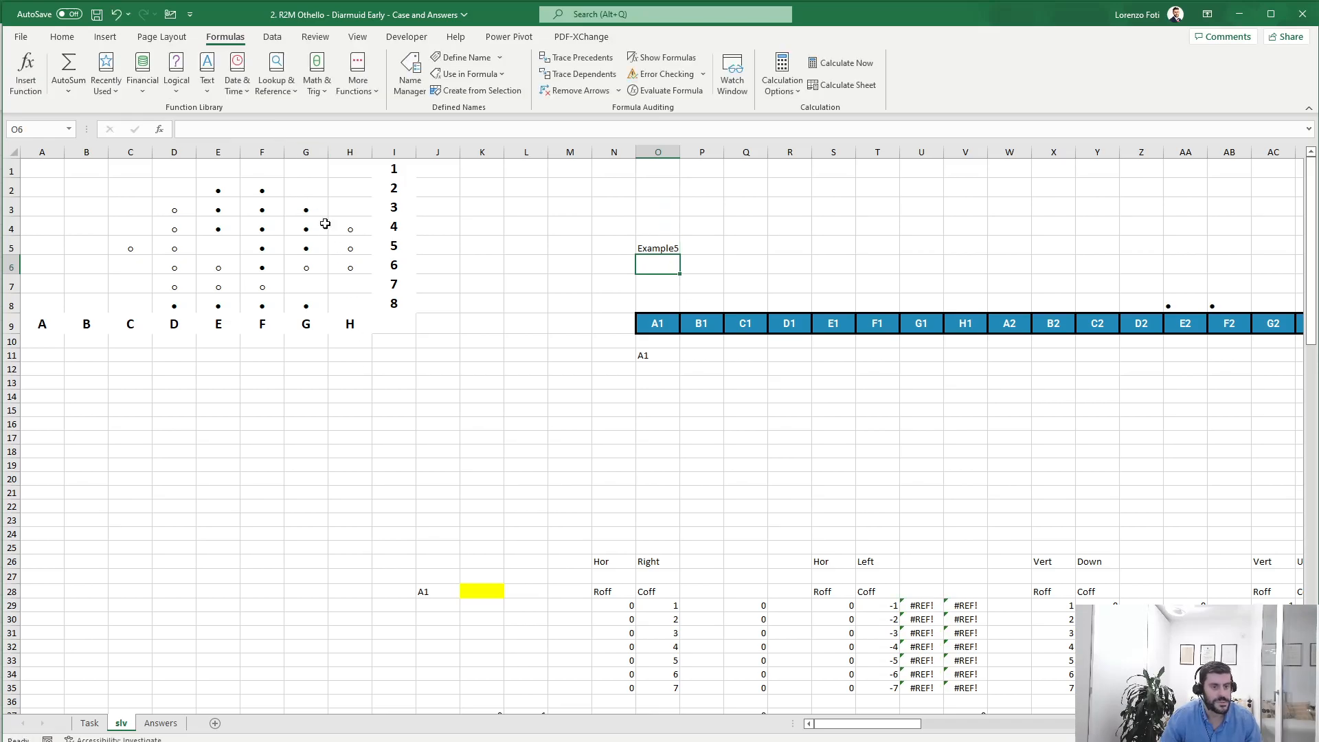
Copy the best-move and maximum formulas in BK28:BL28 down to row 57 for all games
scroll(523, 466, down, 5)
scroll(524, 466, up, 3)
drag(1230, 439, 1111, 440)
drag(220, 584, 4, 577)
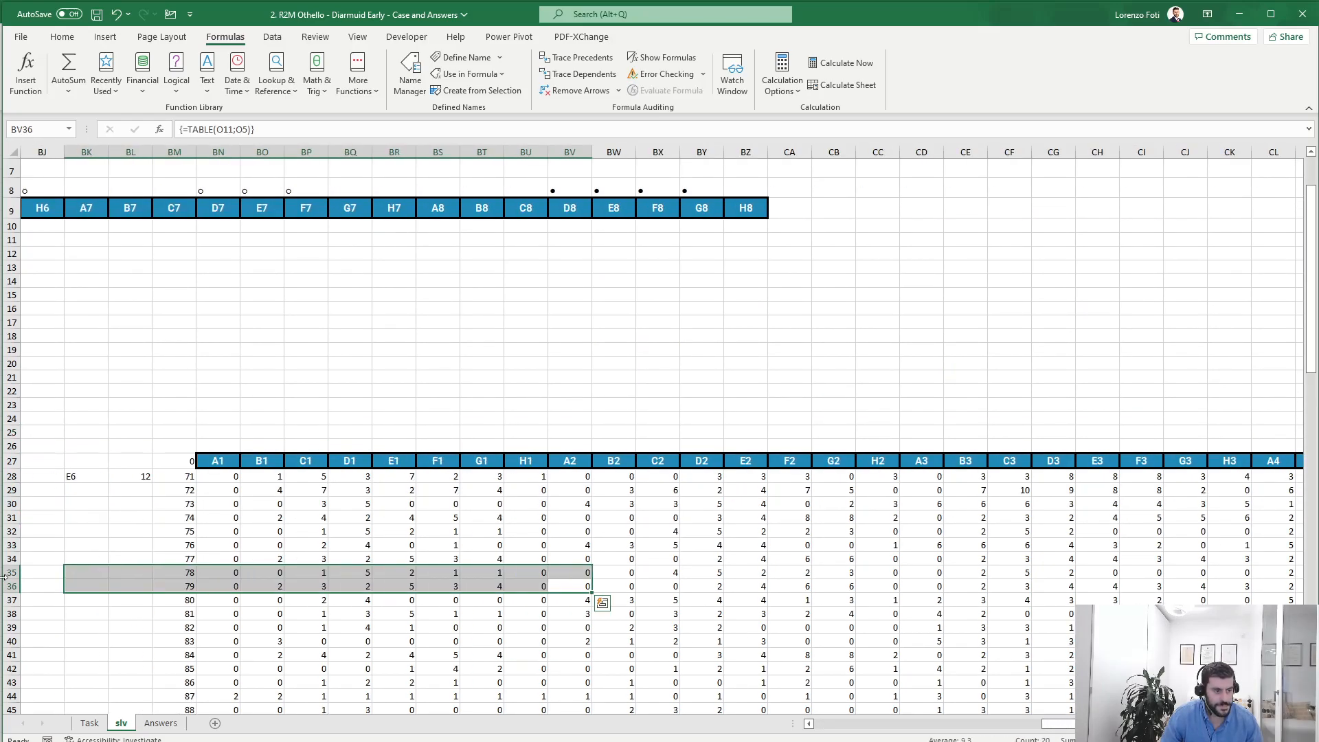
click(98, 537)
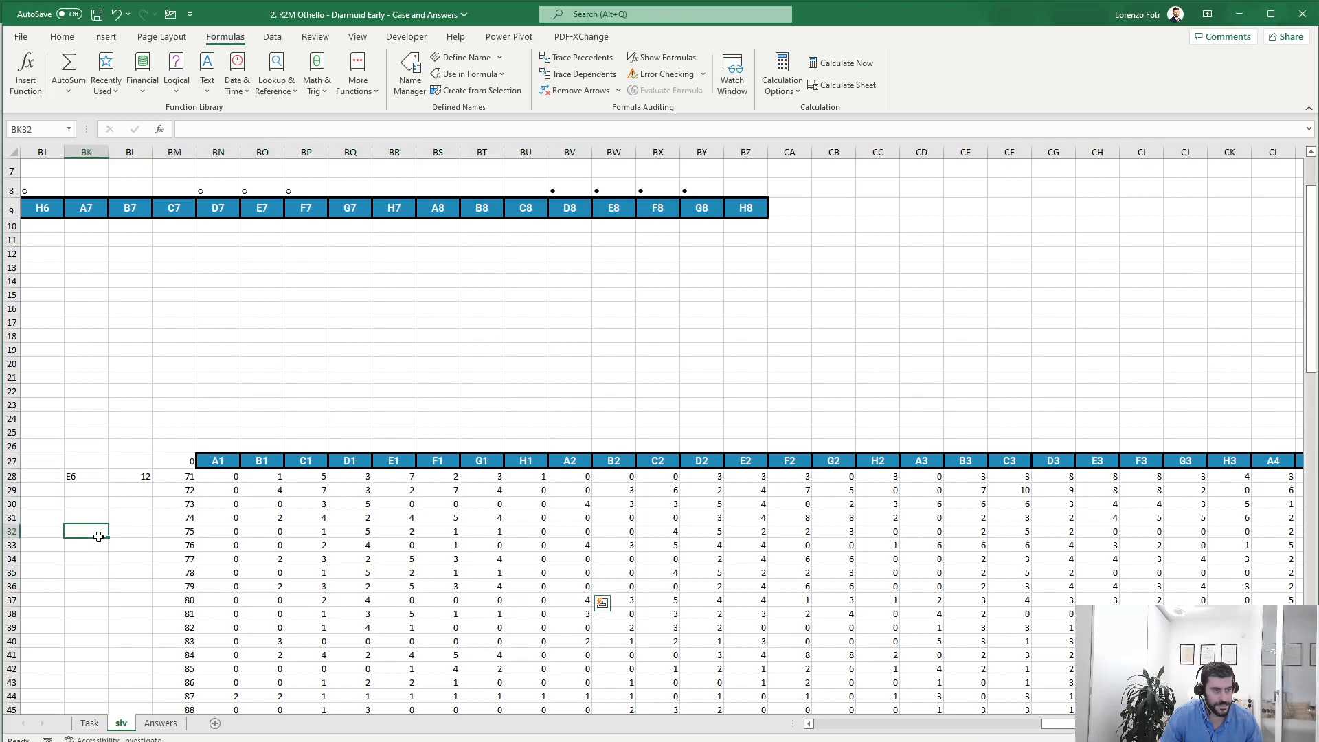
mouse_move(86, 584)
mouse_down()
mouse_move(13, 584)
mouse_move(76, 584)
mouse_up()
click(334, 478)
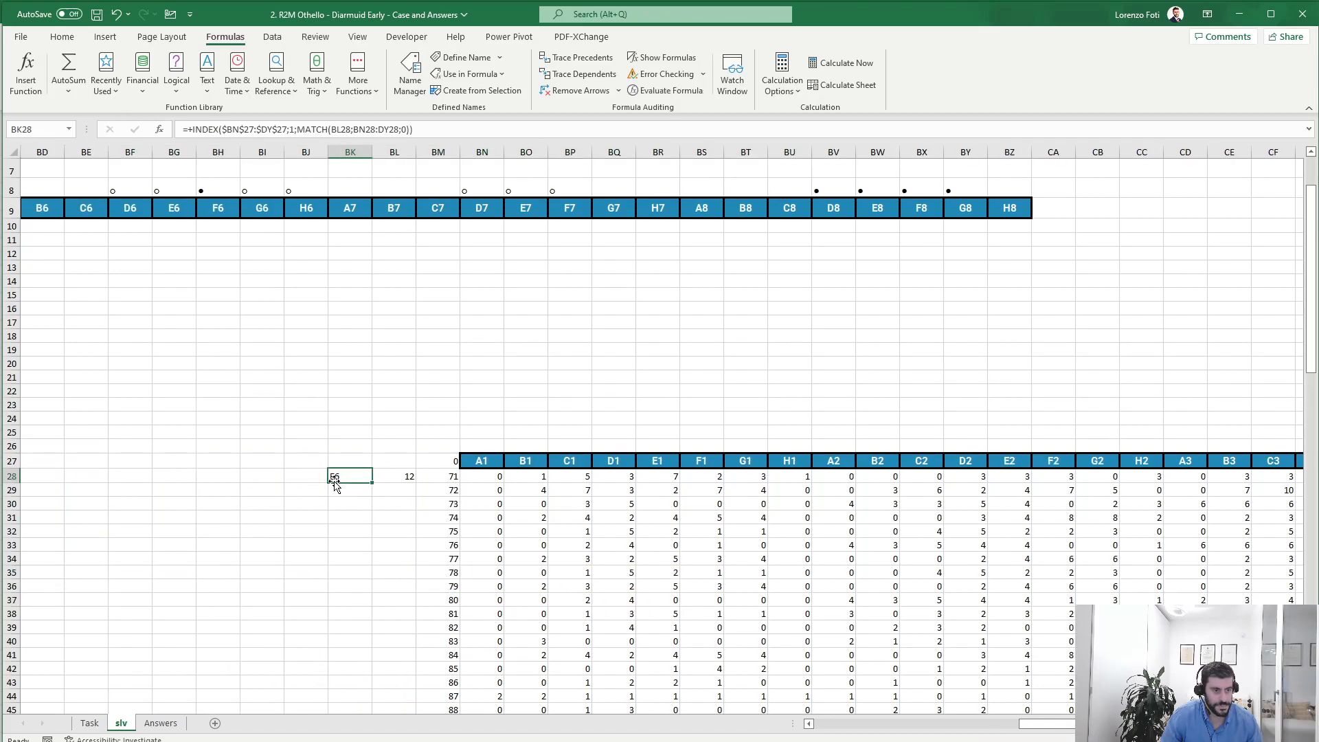
scroll(334, 481, right, 2)
key(shift+Right)
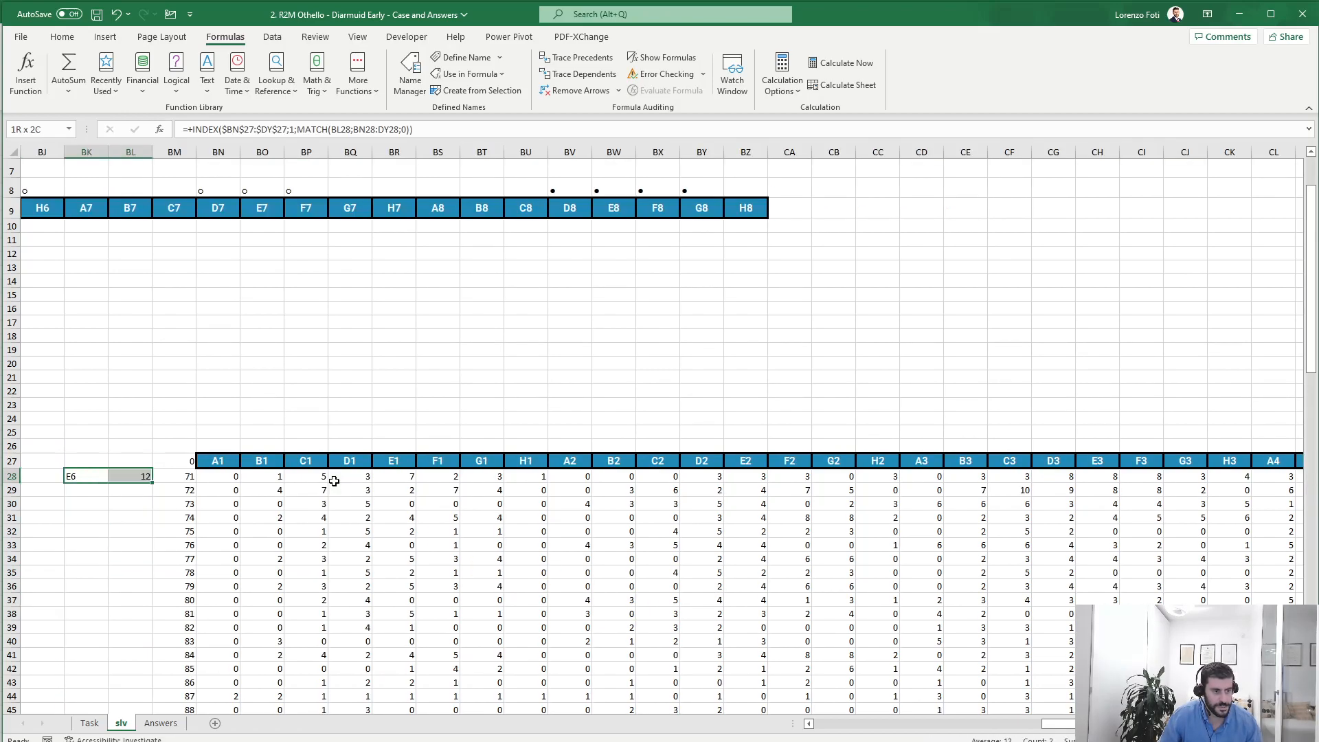
key(ctrl+c)
key(Down)
key(Down)
key(Down)
key(Down)
key(Down)
key(Down)
key(Down)
key(Down)
key(Down)
key(Down)
key(Down)
key(Down)
key(Down)
key(Down)
key(Down)
key(Down)
key(Down)
key(Down)
key(Down)
key(Down)
key(ctrl+shift+Up)
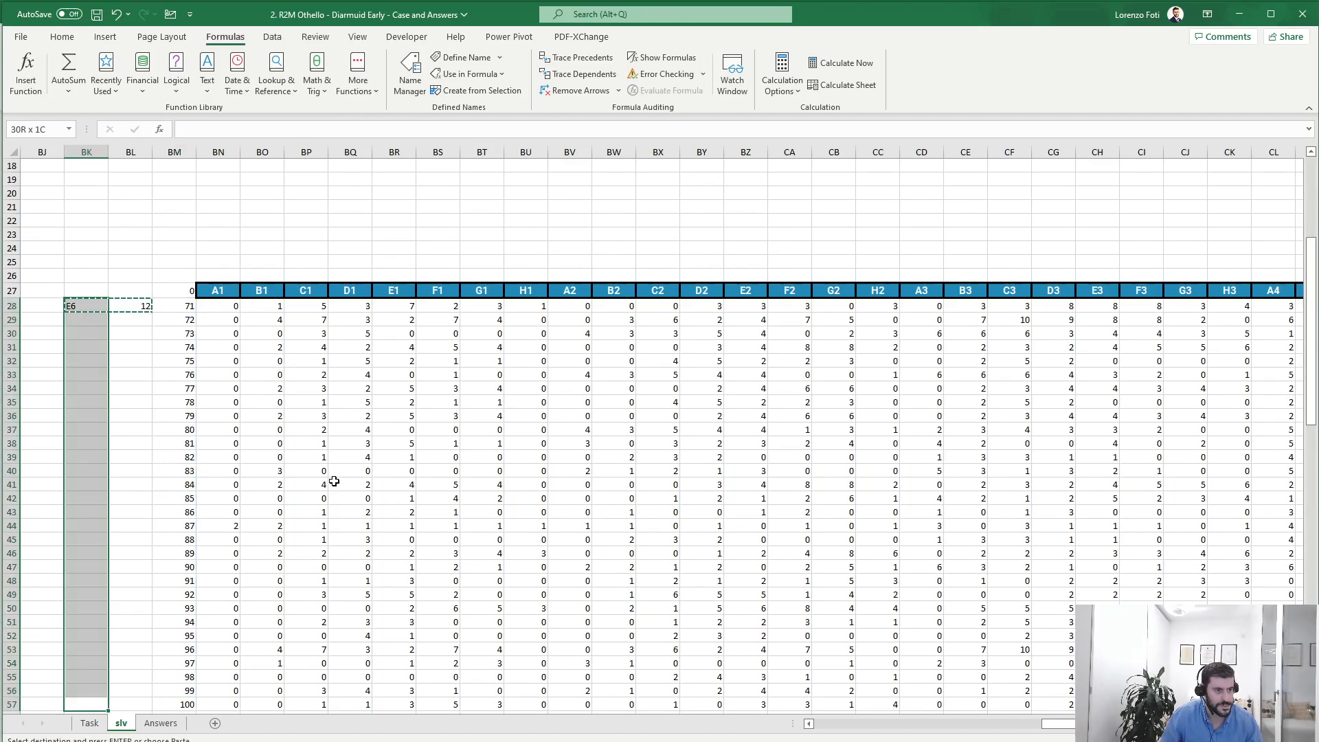
key(shift+Right)
key(Return)
Copy the best moves in BK28:BK57 and paste them as values into the Level 5 answers on the Task sheet from E159
key(ctrl+Up)
key(ctrl+shift+Down)
key(ctrl+c)
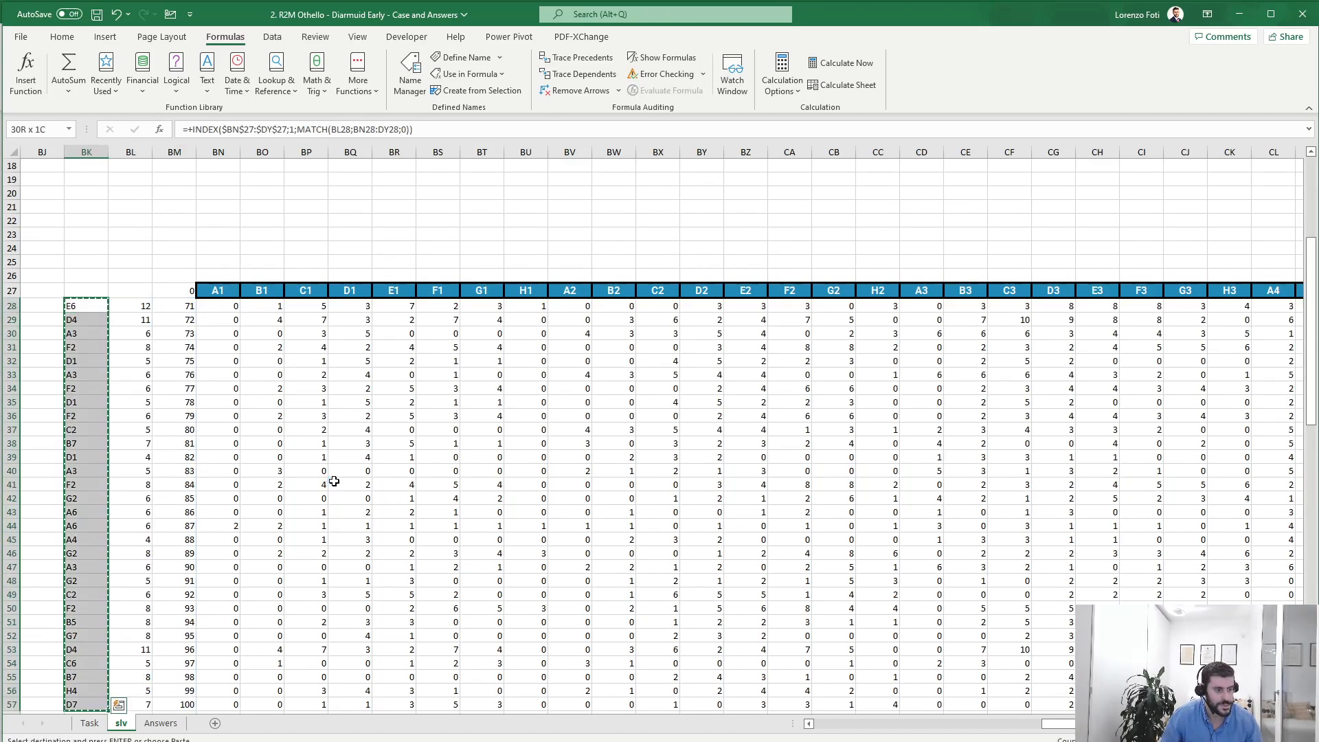
key(ctrl+Page_Up)
click(219, 447)
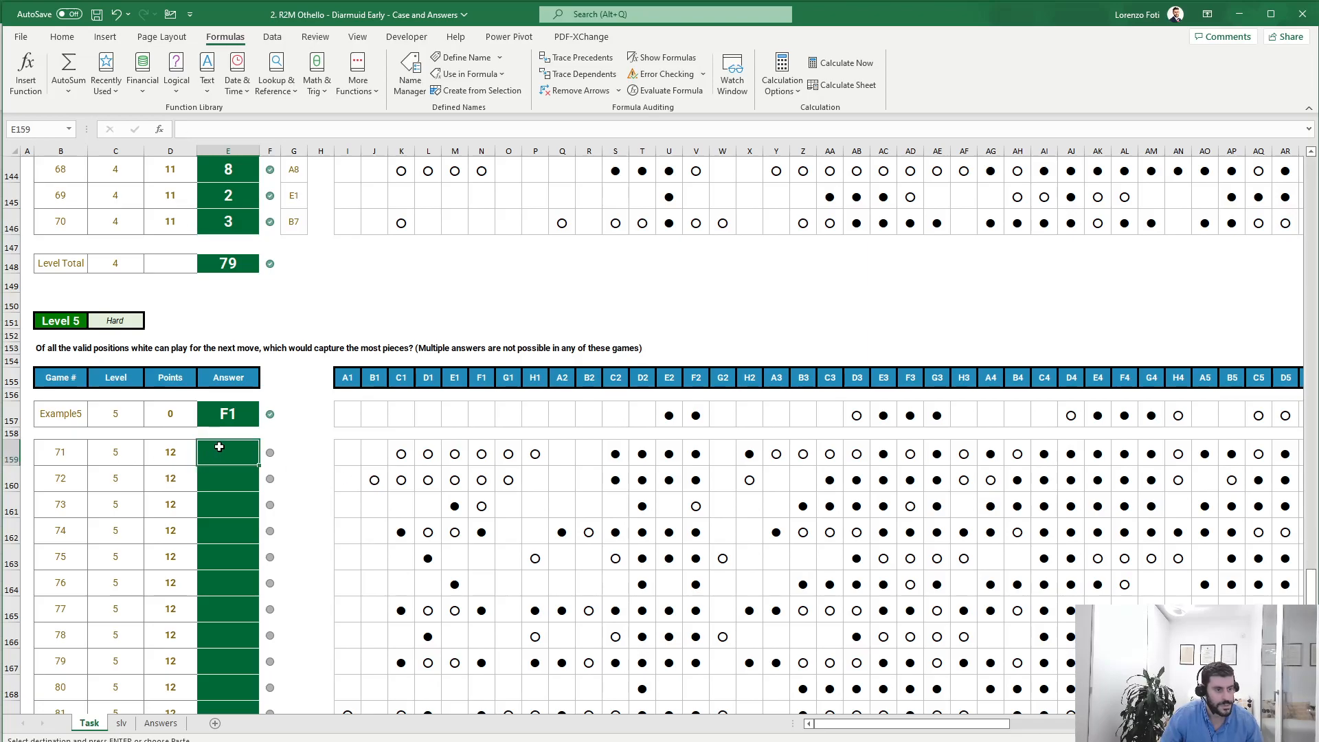
key(alt)
key(h)
key(v)
key(v)
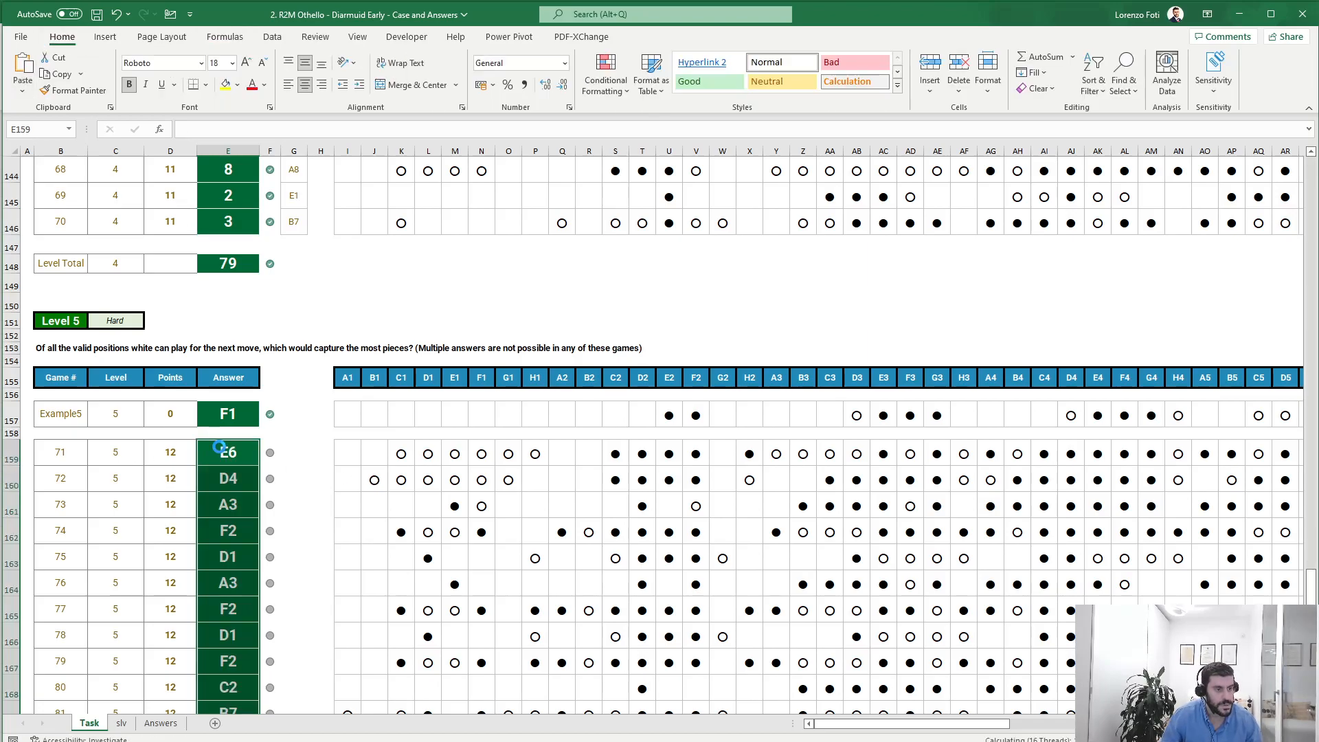
Review the correctness marks beside the Level 5 answers and inspect game 71's capture counts in the slv data table
scroll(220, 448, down, 5)
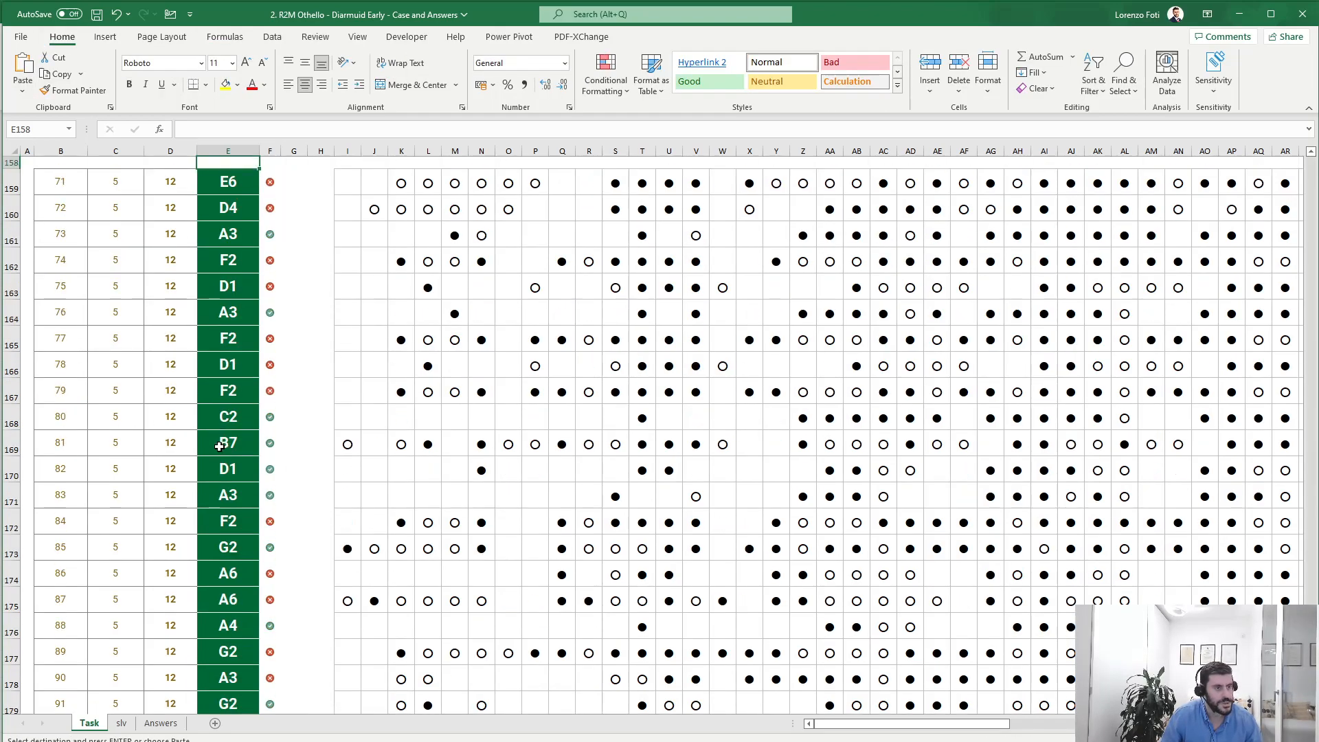
scroll(219, 447, up, 2)
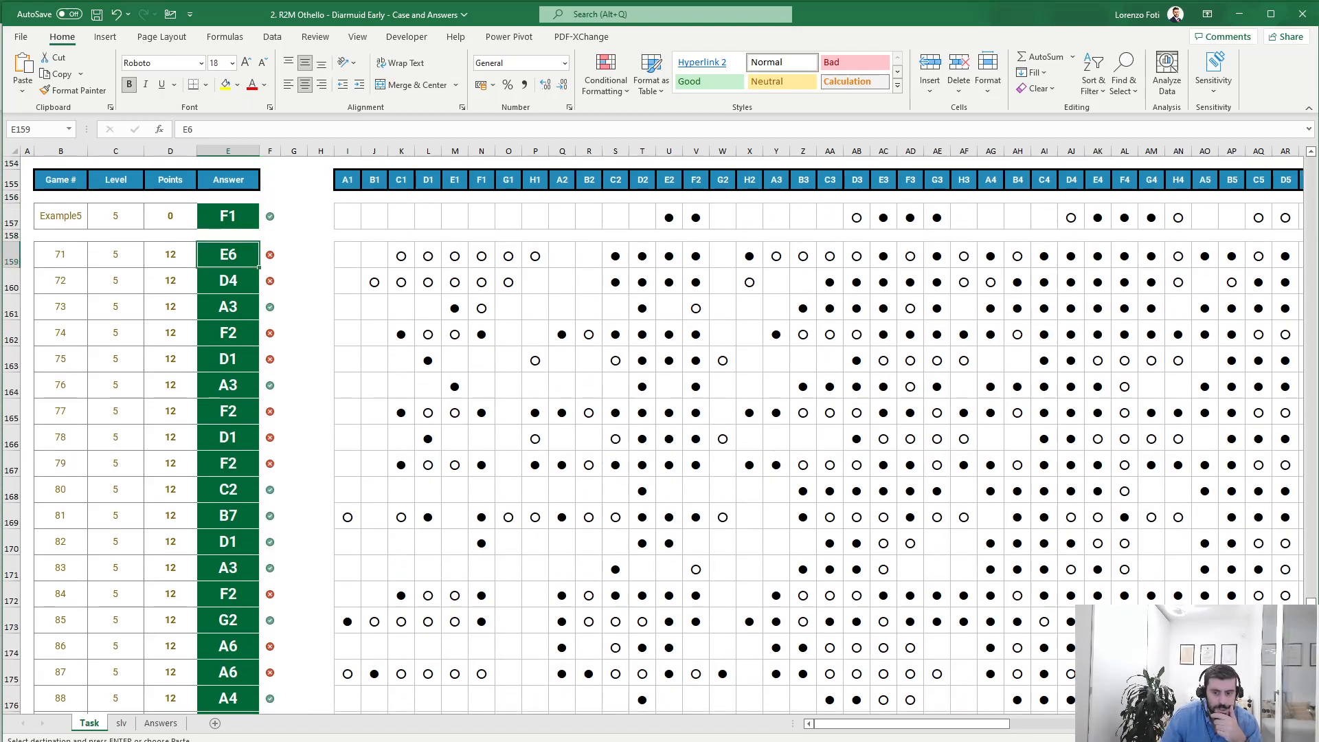
mouse_move(1311, 624)
mouse_down()
mouse_move(1293, 196)
mouse_move(1298, 611)
mouse_up()
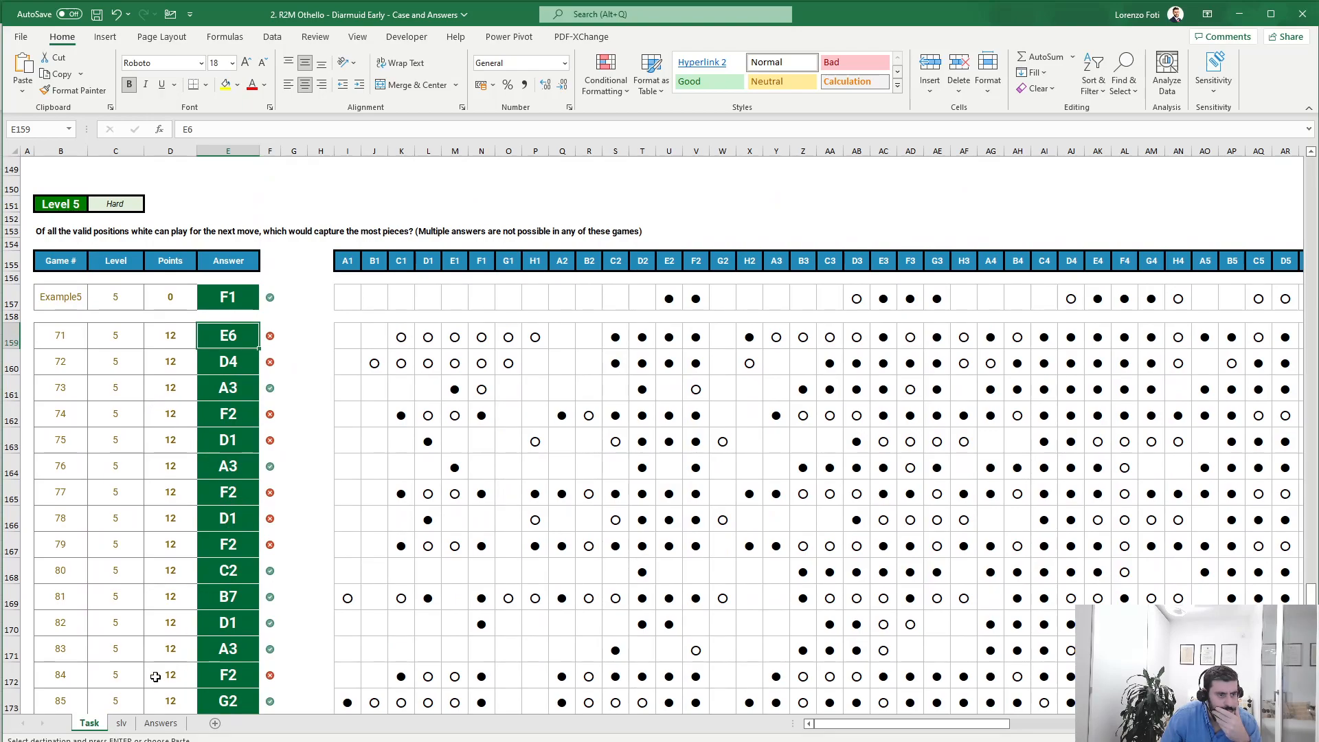
click(123, 724)
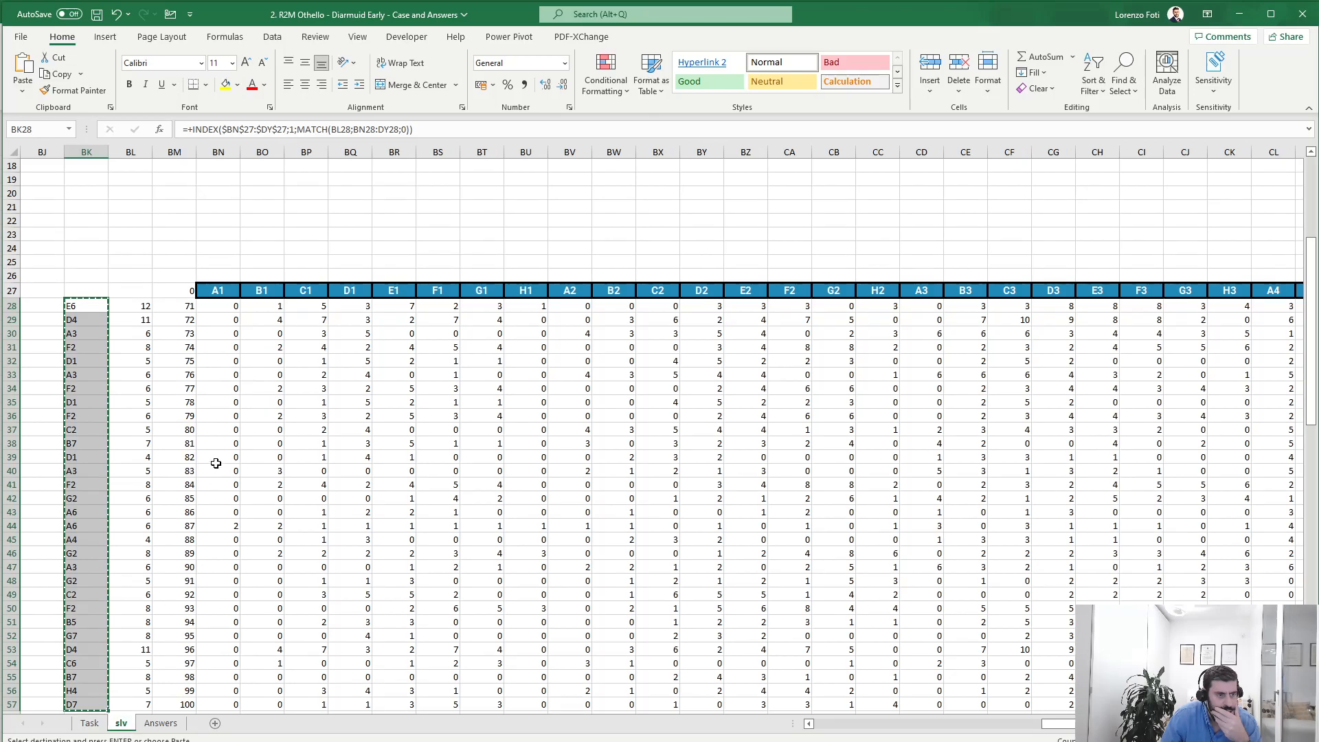
key(Escape)
click(394, 305)
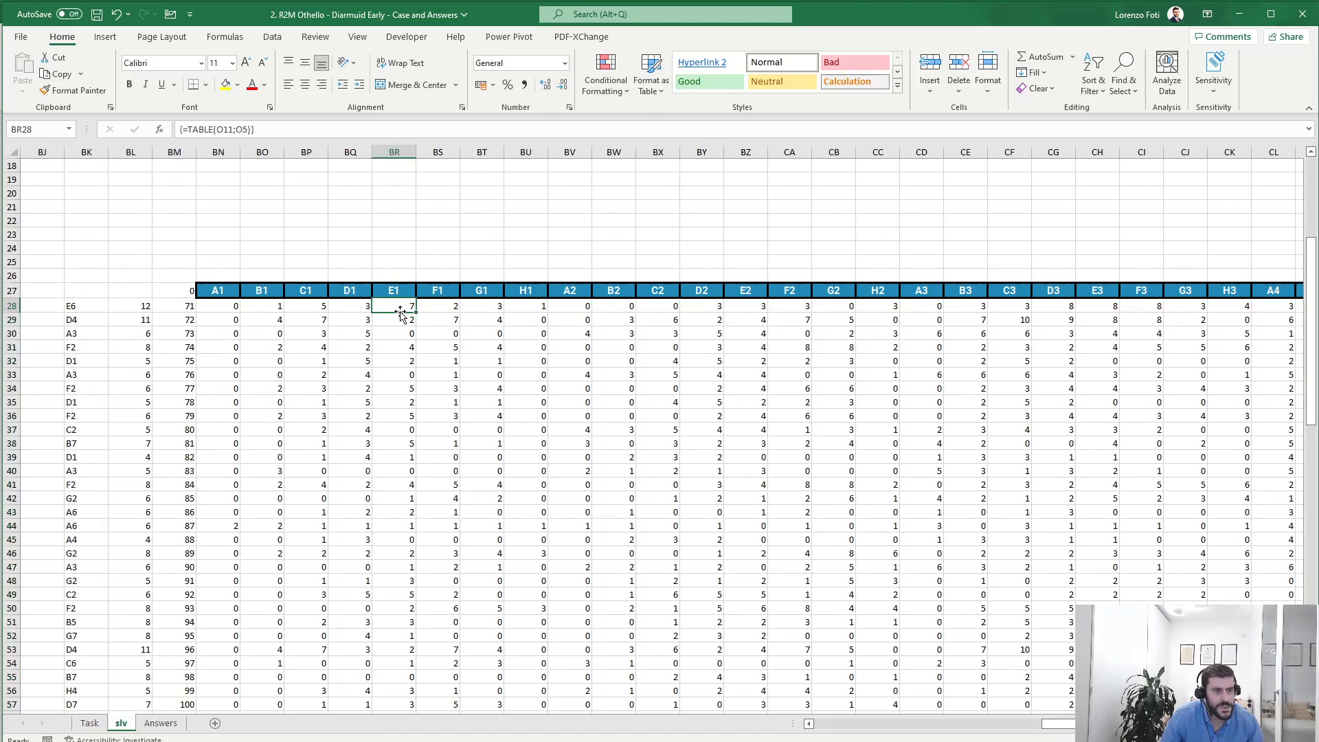
Examine game 71's capture counts in row 28 of the slv data table across all board cells up to H8
key(Right)
key(Right)
key(Right)
key(Right)
key(Right)
key(Right)
key(Right)
key(Right)
key(Right)
key(Right)
key(Right)
key(Right)
key(Right)
key(Right)
key(Right)
key(Right)
key(Right)
key(Right)
key(Right)
key(Right)
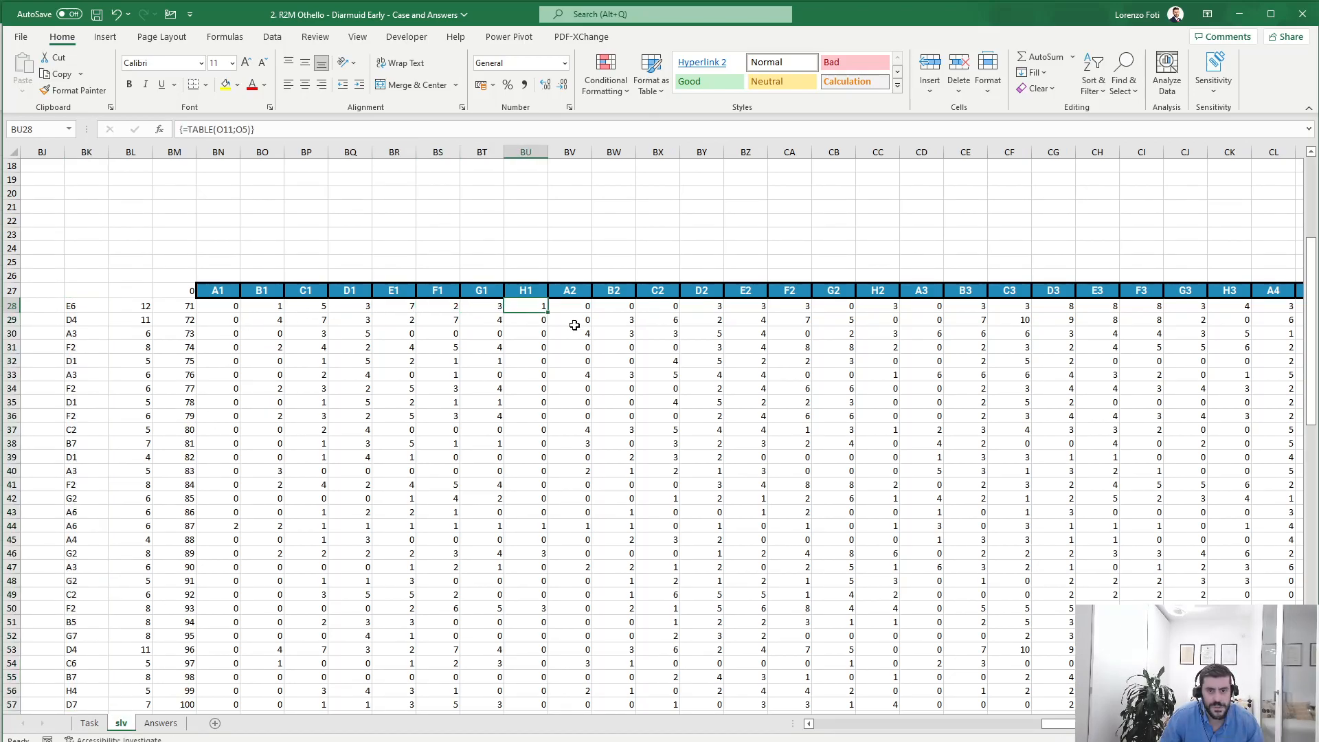
key(Right)
key(Right)
key(Left)
key(Left)
key(Left)
key(Left)
key(Left)
key(Left)
key(Left)
key(Right)
key(Right)
key(Right)
key(Right)
key(Right)
key(Right)
key(Right)
key(Right)
key(Right)
key(Right)
key(Right)
key(Right)
key(Right)
key(Right)
key(Left)
key(Left)
key(Right)
key(Right)
key(Right)
key(Right)
key(Right)
key(Right)
key(Right)
key(Right)
key(Right)
key(Right)
key(Right)
key(Right)
key(Right)
key(Right)
key(Right)
key(Right)
key(Right)
key(Right)
key(Right)
key(Right)
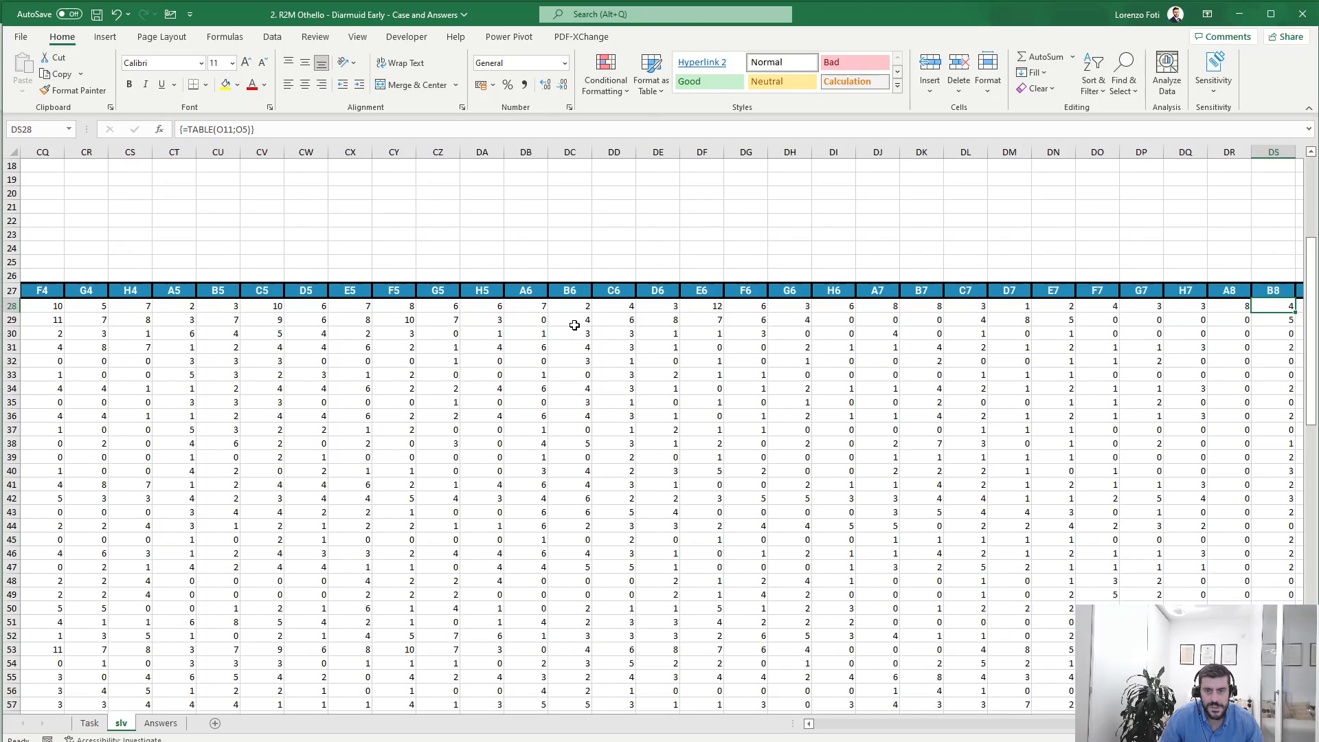
key(Right)
key(Left)
key(Left)
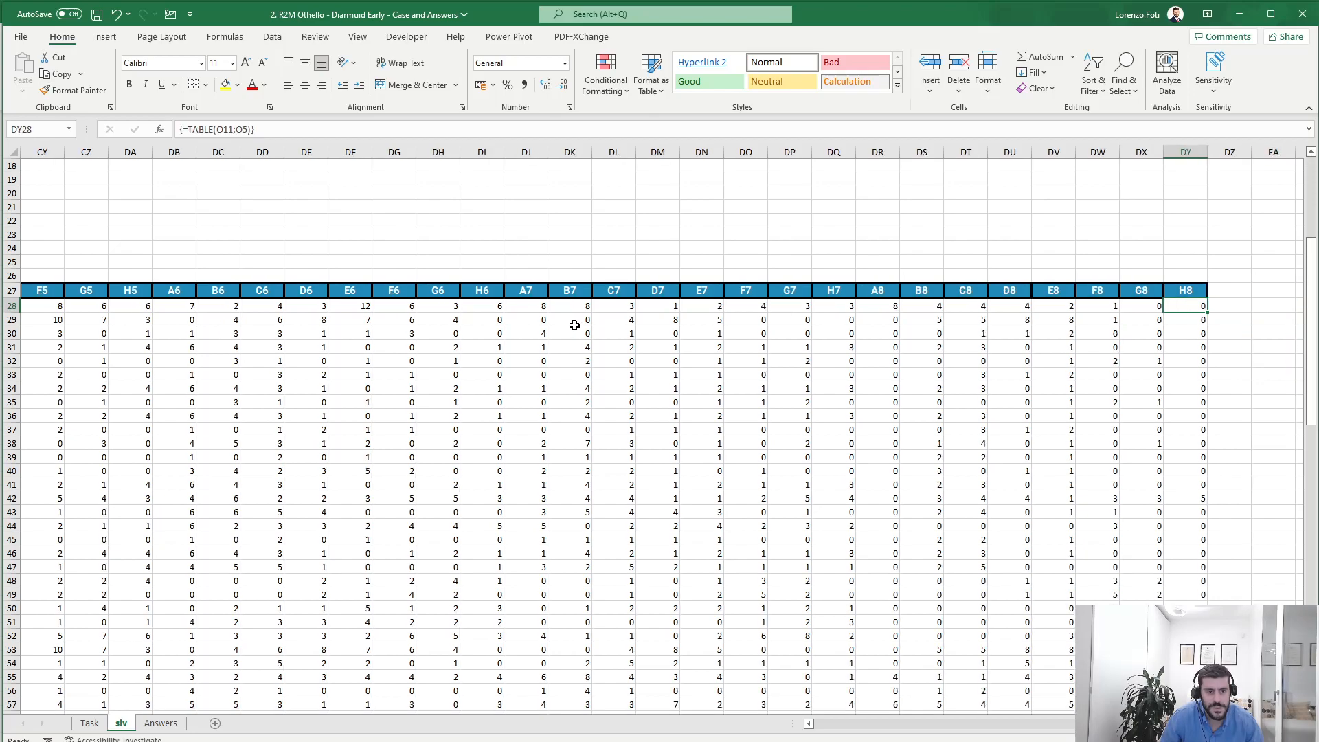
key(Home)
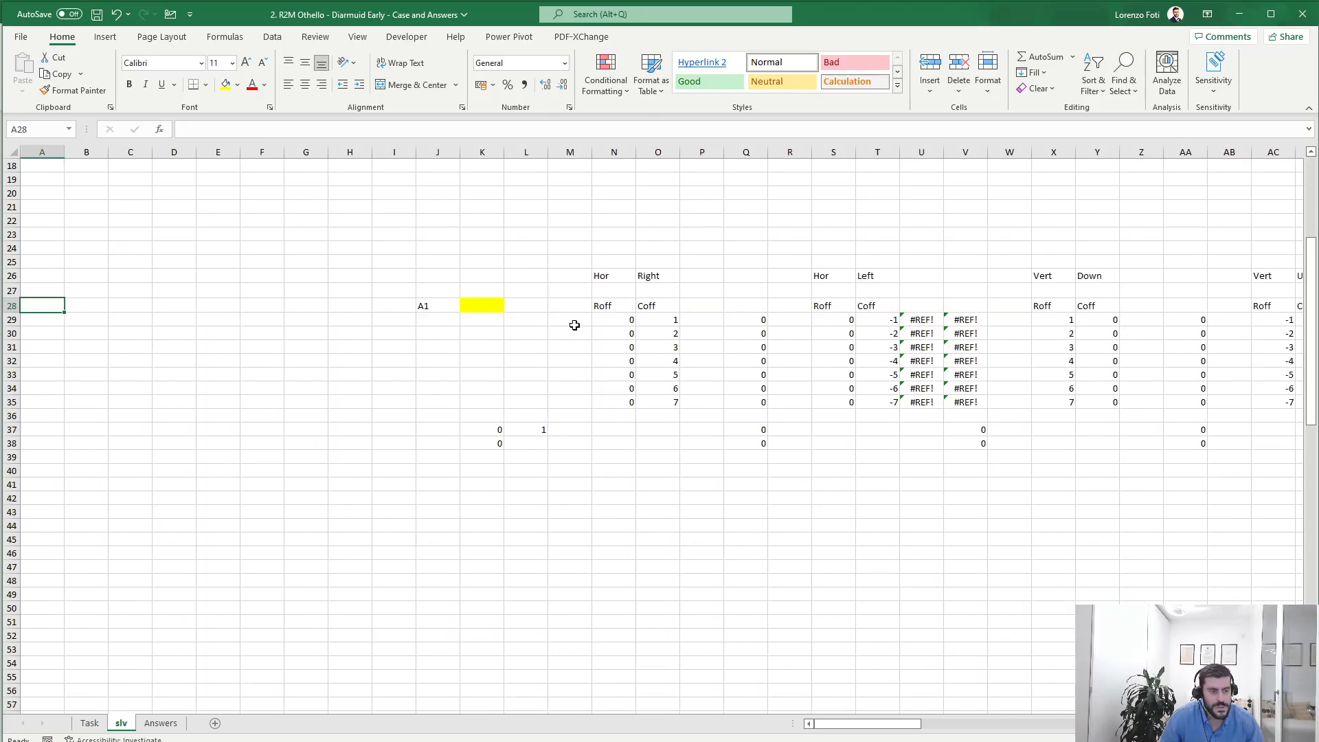
Set the game selector O5 on the slv sheet to 71 and the tested board cell O11 to E6
key(ctrl+Page_Up)
key(ctrl+Page_Down)
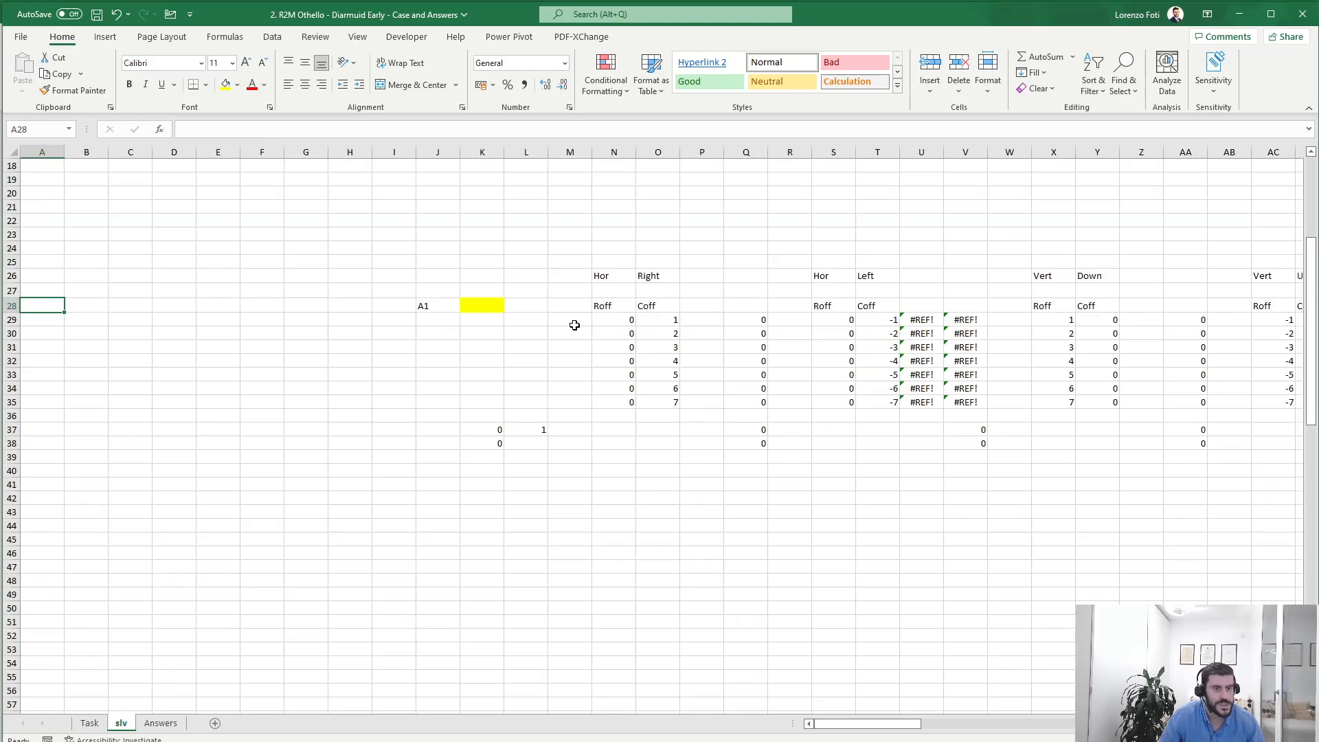
scroll(571, 324, up, 6)
click(669, 245)
text(71)
key(Return)
click(659, 353)
text(E6)
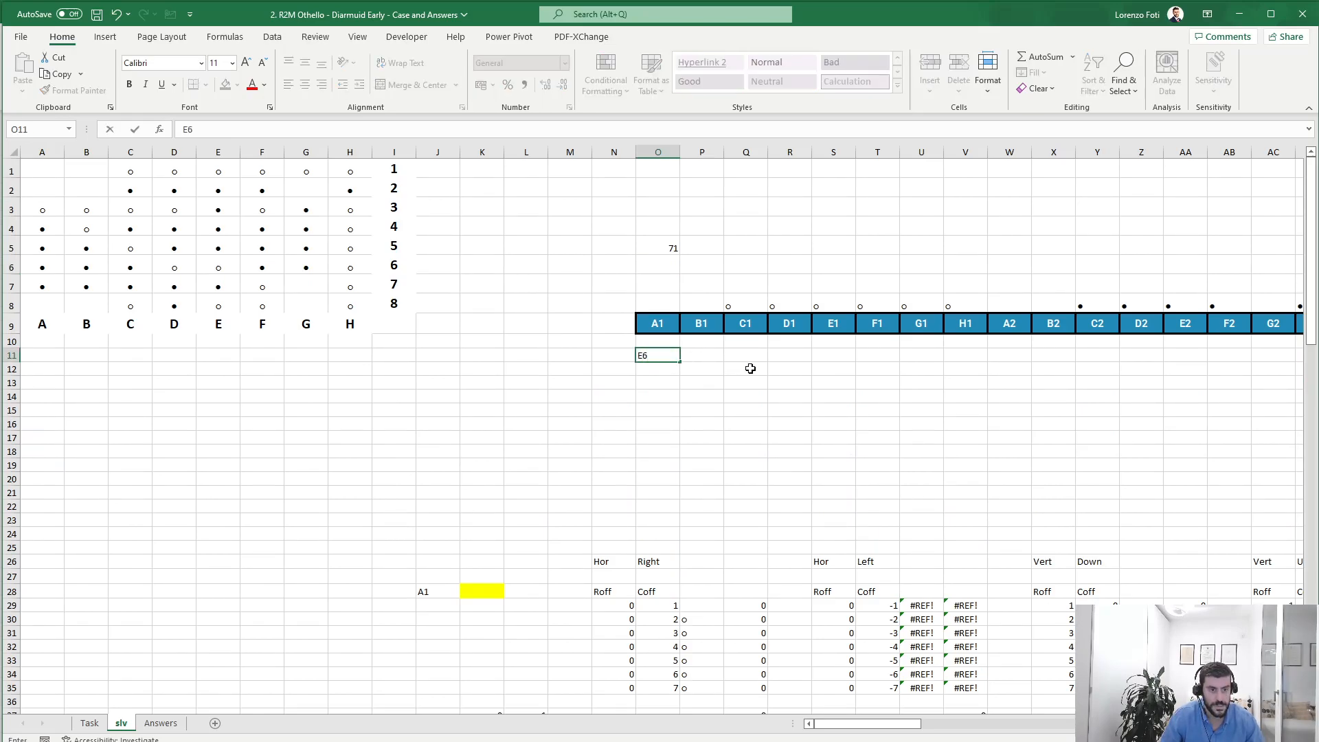
key(Return)
Examine the empty-cell check in L37, the valid-move formula in K37 and the capture total formula in K38
scroll(844, 470, down, 3)
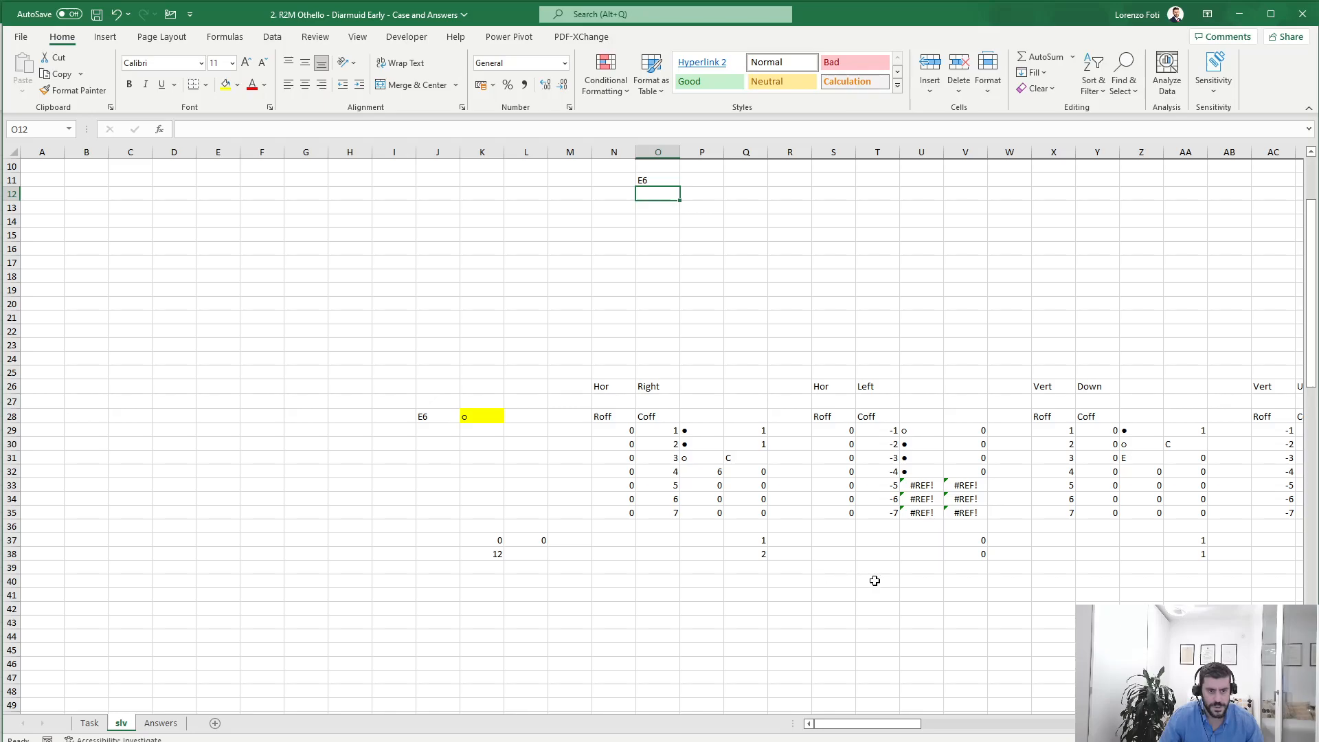
click(537, 539)
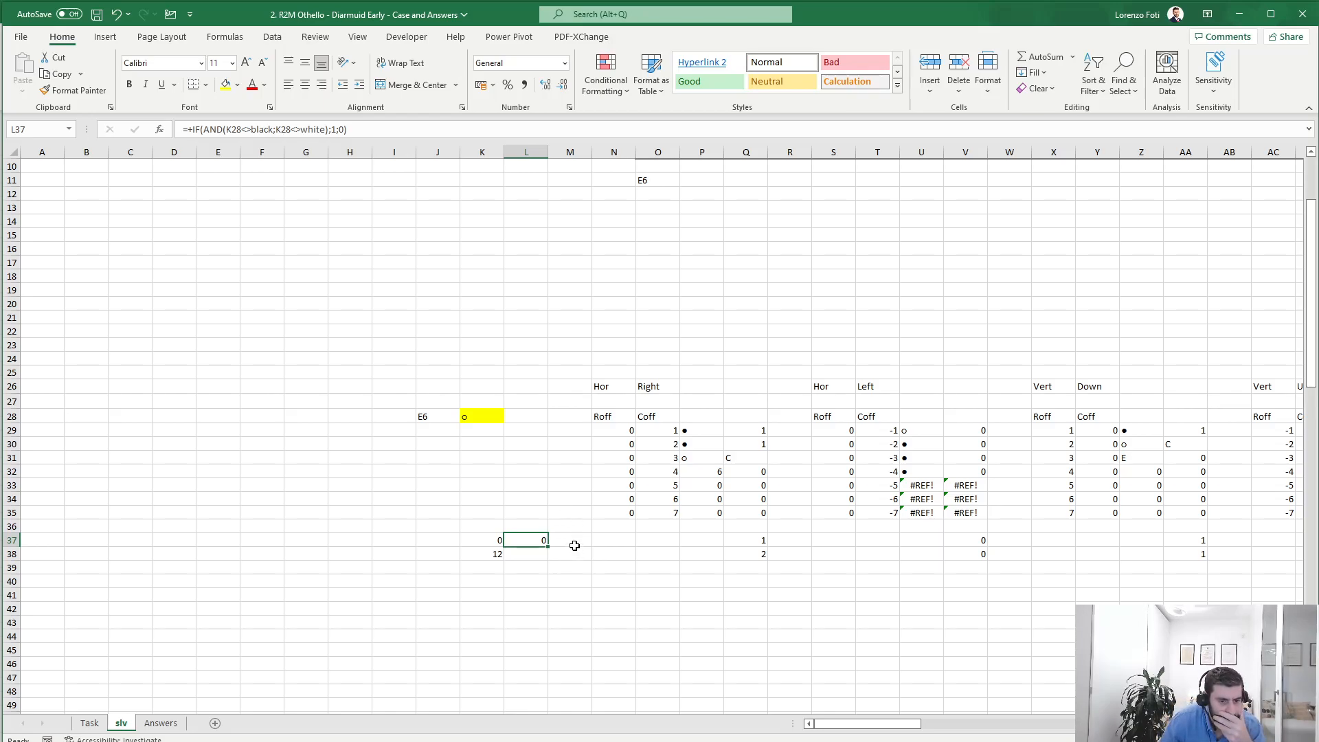
click(470, 554)
click(264, 128)
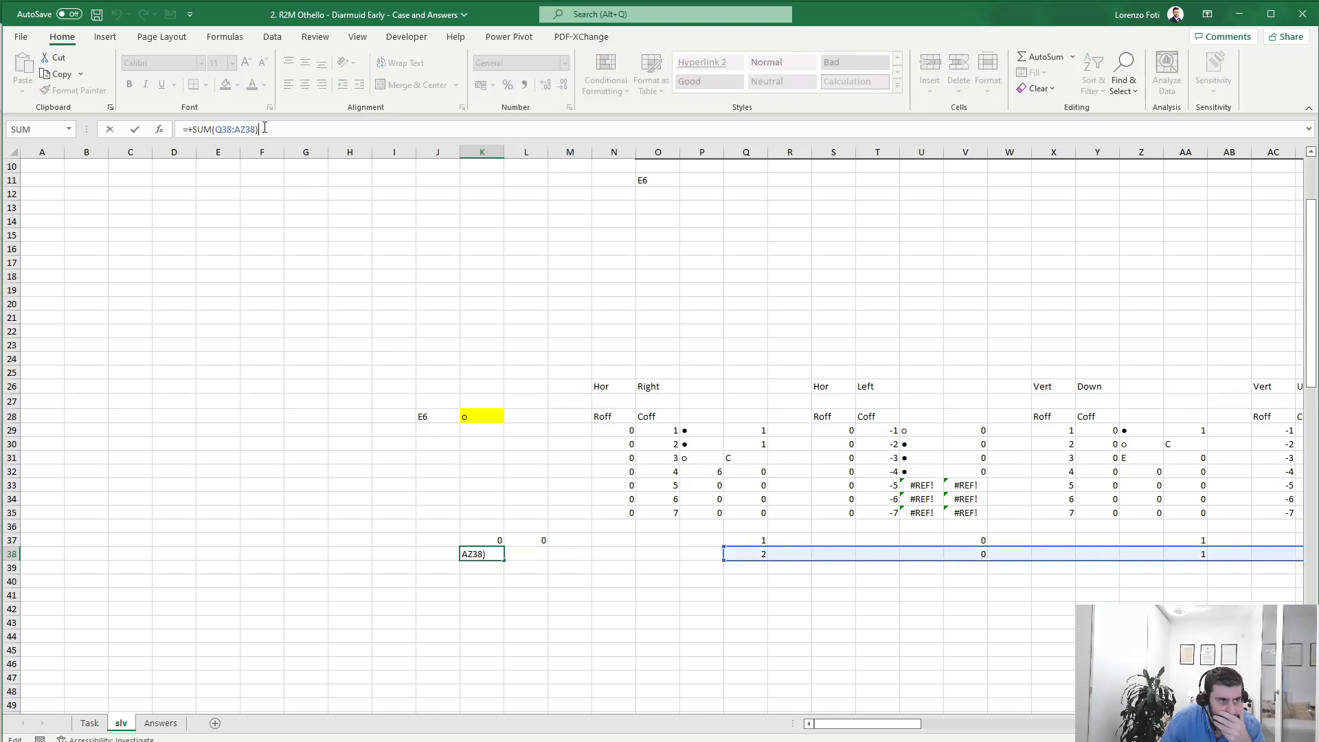
text(*)
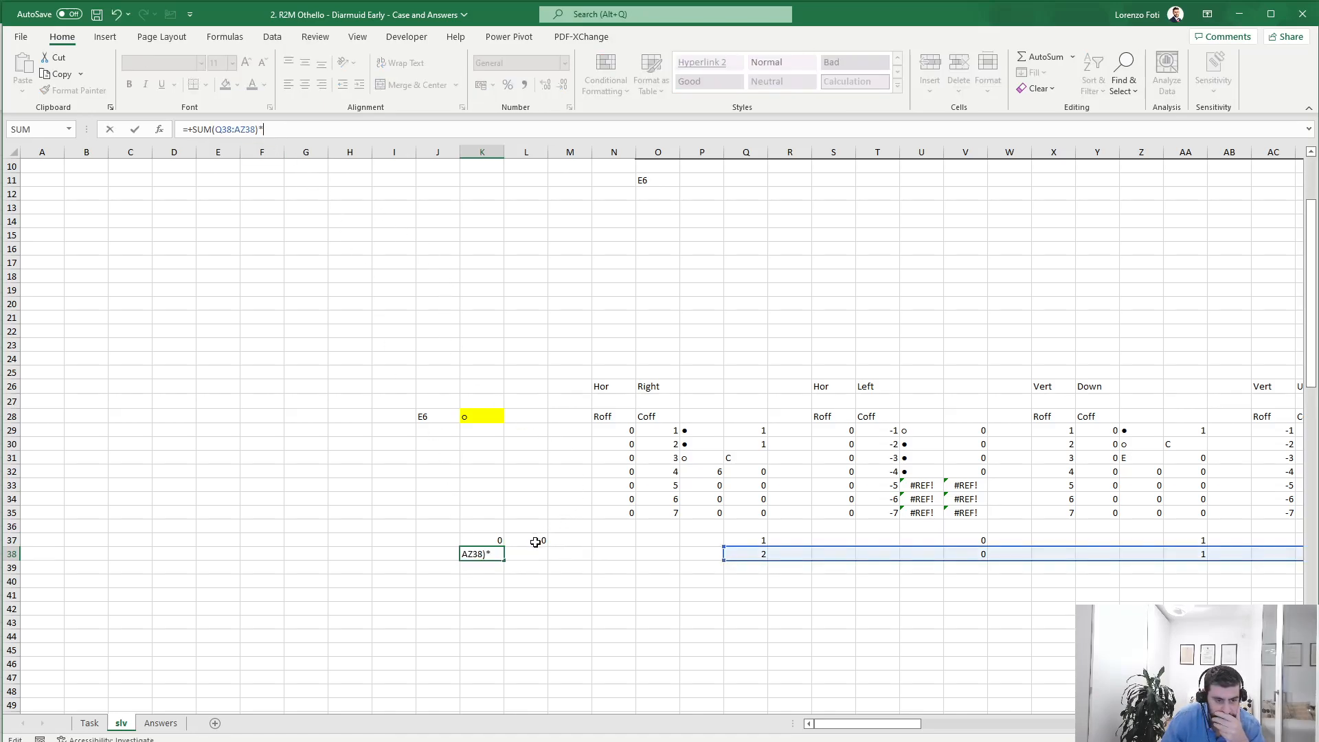
key(Escape)
click(498, 539)
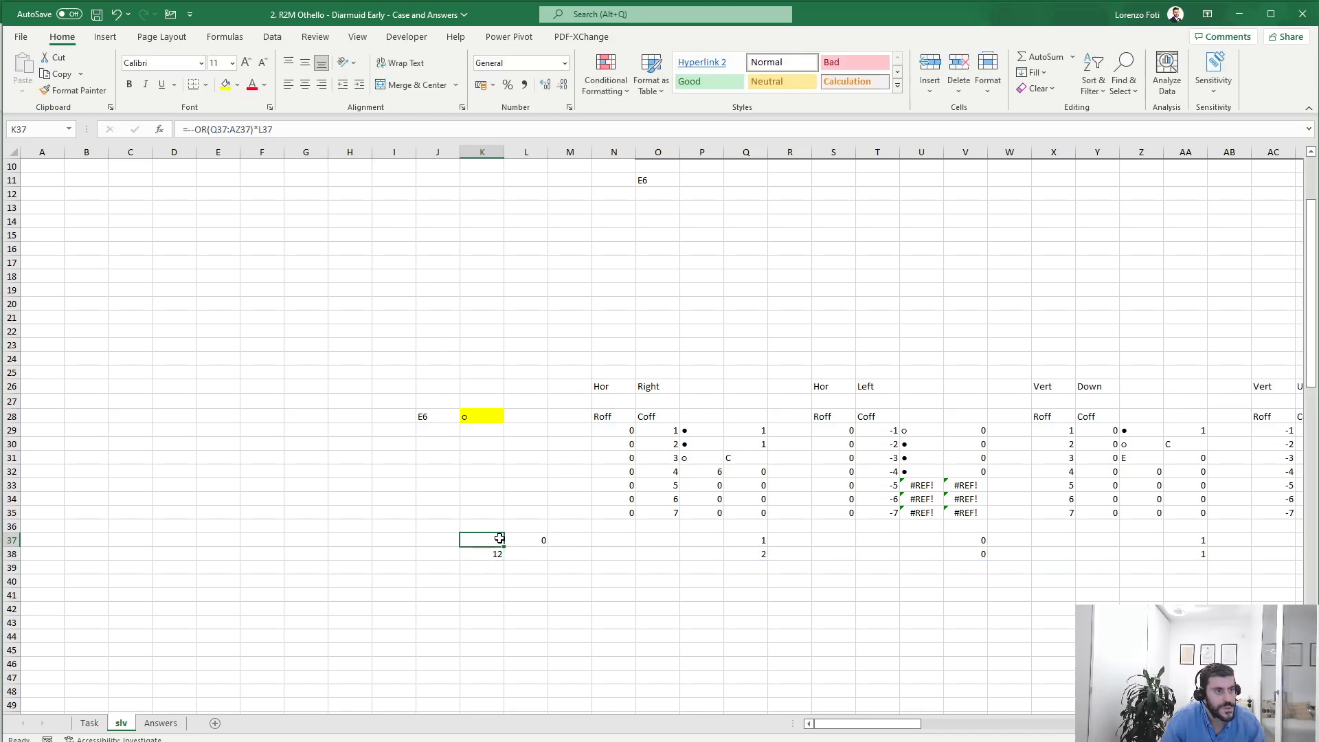
click(299, 128)
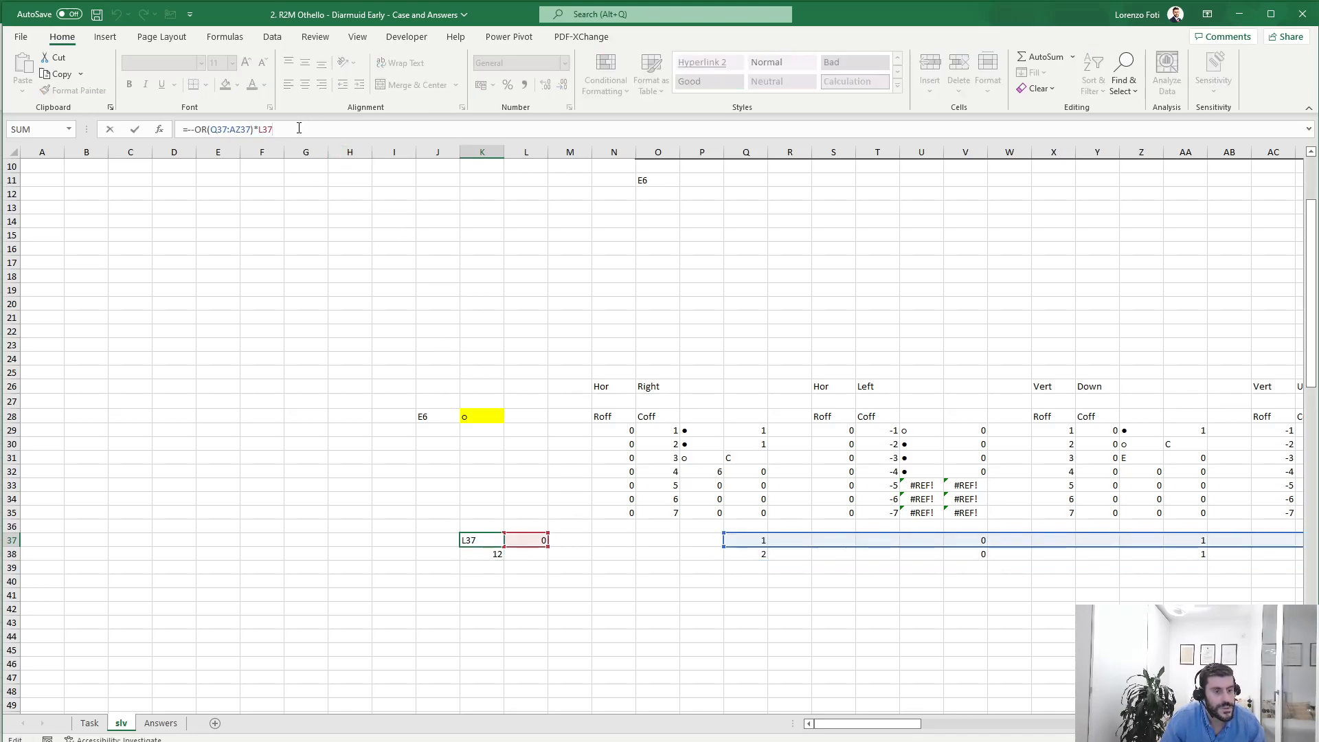
key(Escape)
Multiply the capture total in K38 by the empty-cell check L37, giving =+SUM(Q38:AZ38)*L37, and recalculate the data table
click(481, 555)
click(269, 124)
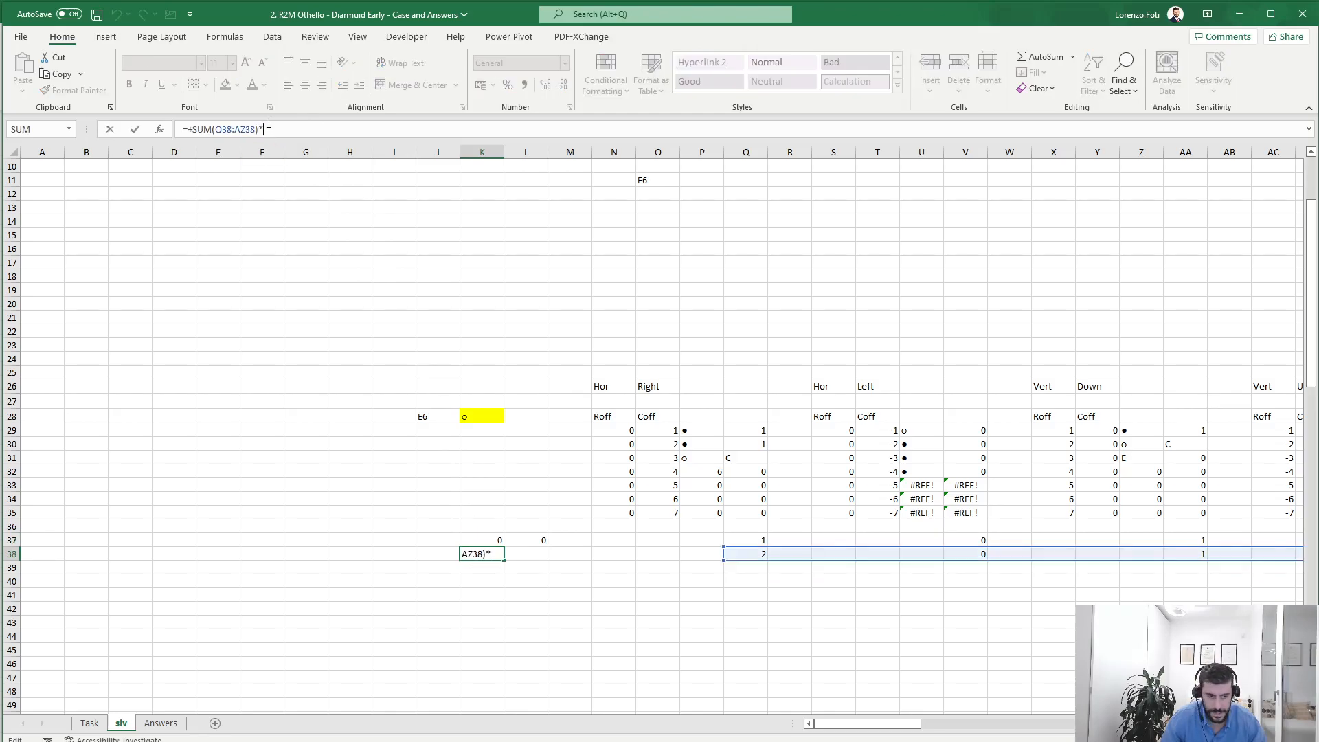
click(533, 541)
key(Return)
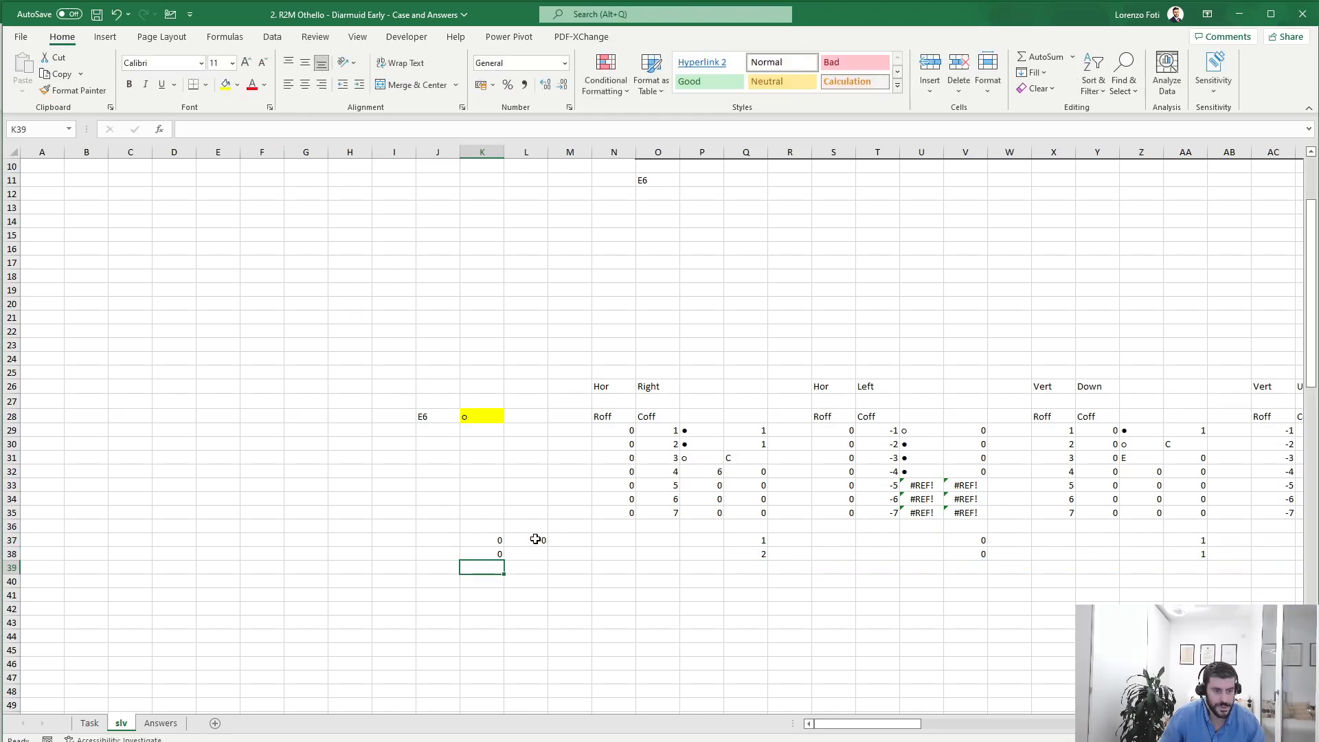
key(alt+m)
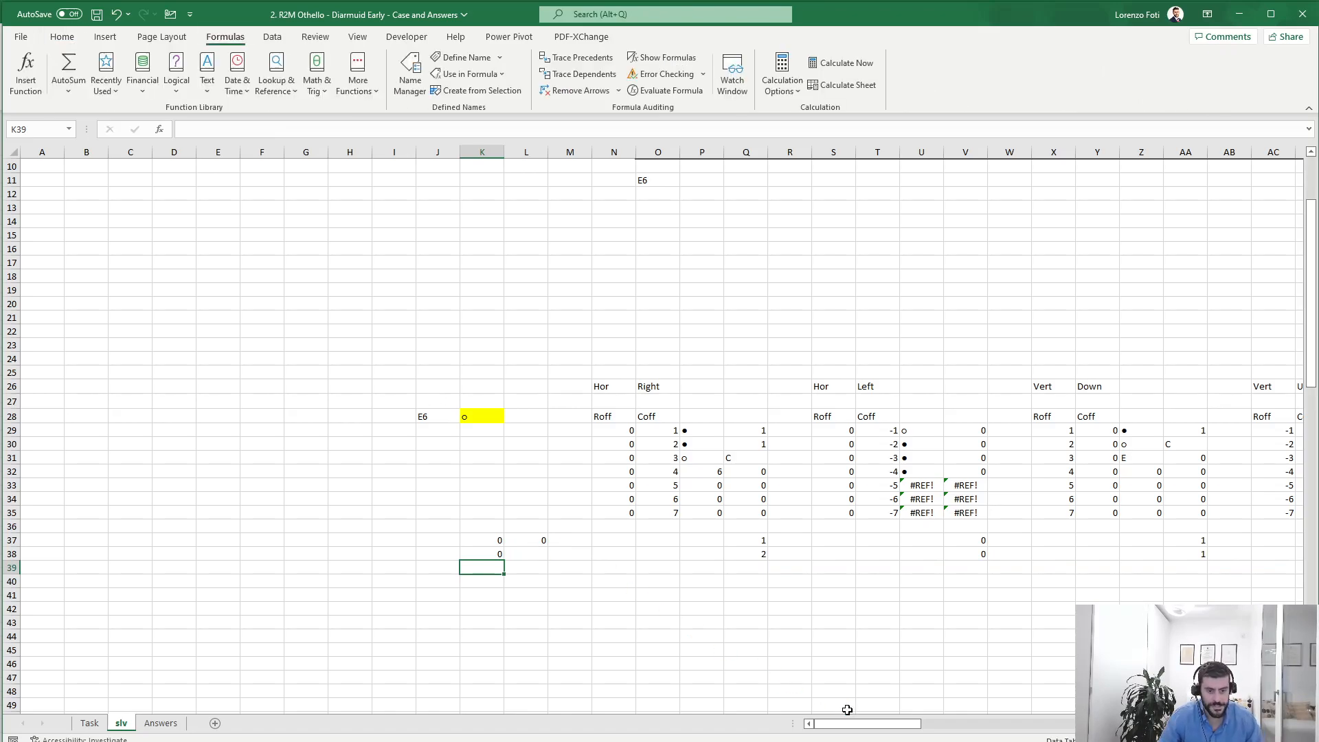
Copy the recalculated best moves in BK28:BK57 and paste them as values over the Level 5 answers on the Task sheet from E159
drag(854, 725, 869, 724)
click(848, 638)
key(ctrl+Left)
key(ctrl+Left)
key(ctrl+Right)
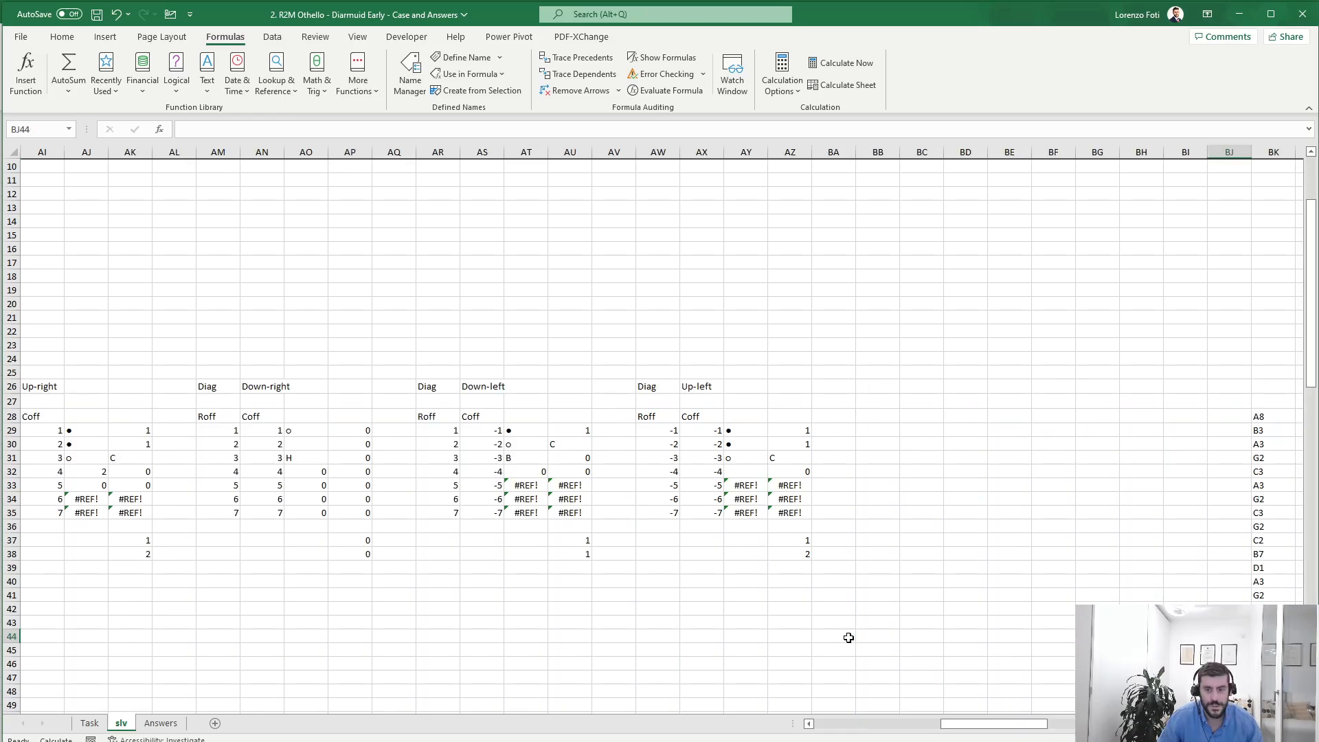
key(ctrl+Up)
key(ctrl+shift+Down)
key(ctrl+c)
key(ctrl+Page_Up)
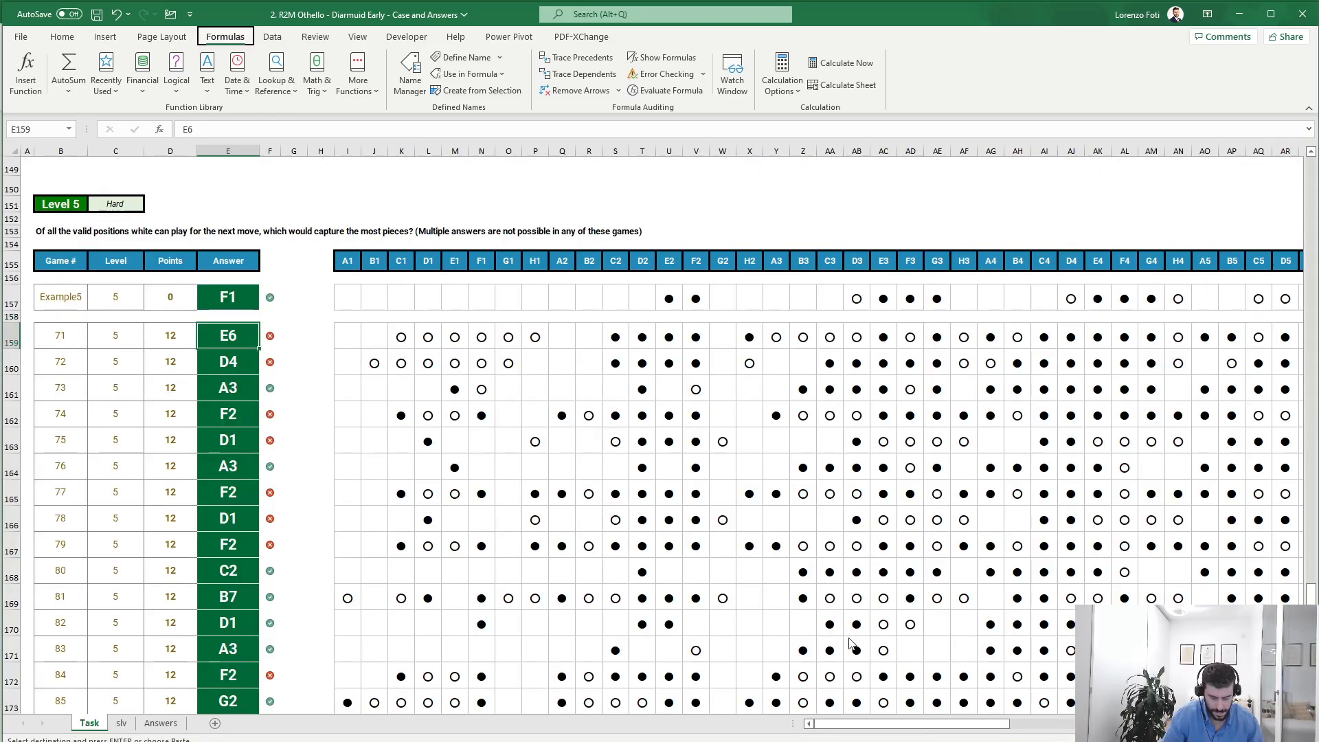
key(alt+h)
key(v)
key(v)
Review the correctness marks beside all the Level 5 answers on the Task sheet
key(ctrl+Down)
key(Up)
key(ctrl+Up)
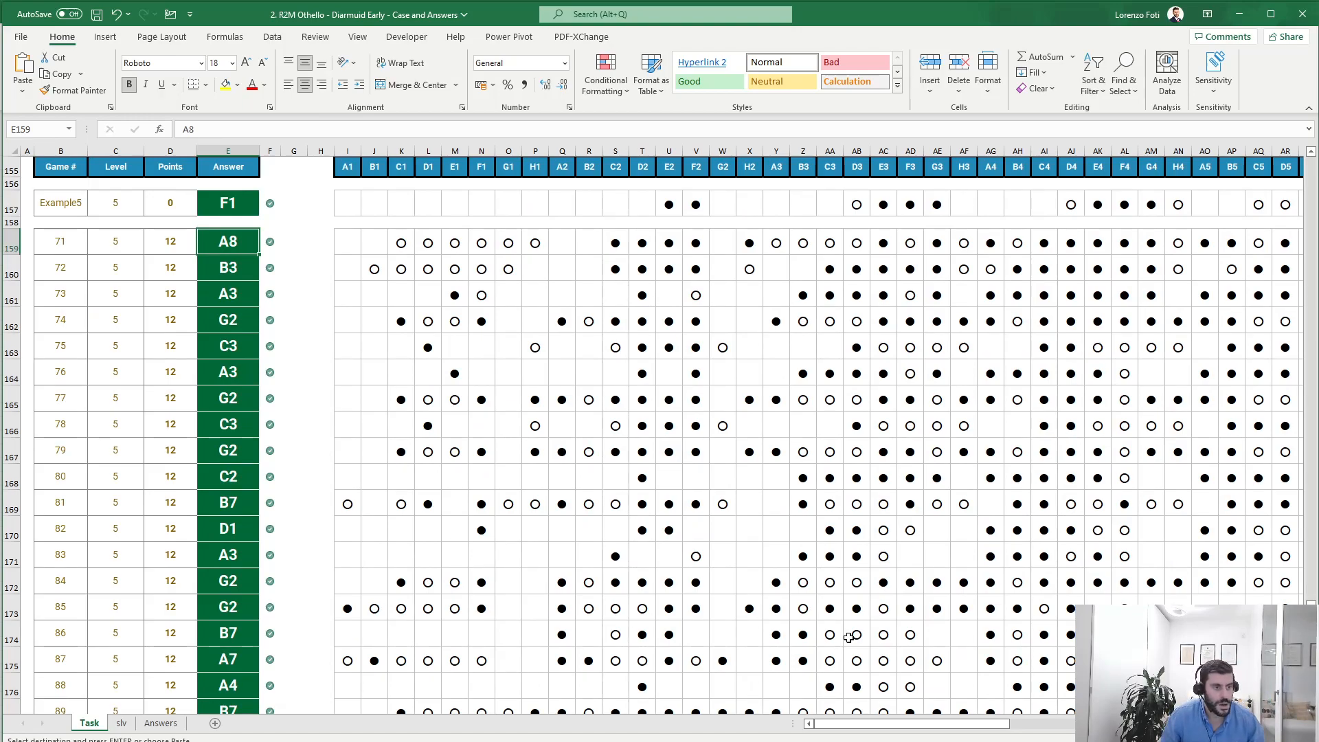
Widen column X on the Task sheet so that the Current Score cell displays its full value
key(Up)
key(Up)
key(Up)
key(Up)
key(Up)
key(Up)
key(Up)
key(Up)
key(Up)
key(Up)
key(Up)
key(Up)
key(Up)
key(Up)
key(Up)
key(Up)
key(Up)
key(Up)
key(Up)
key(Up)
key(Up)
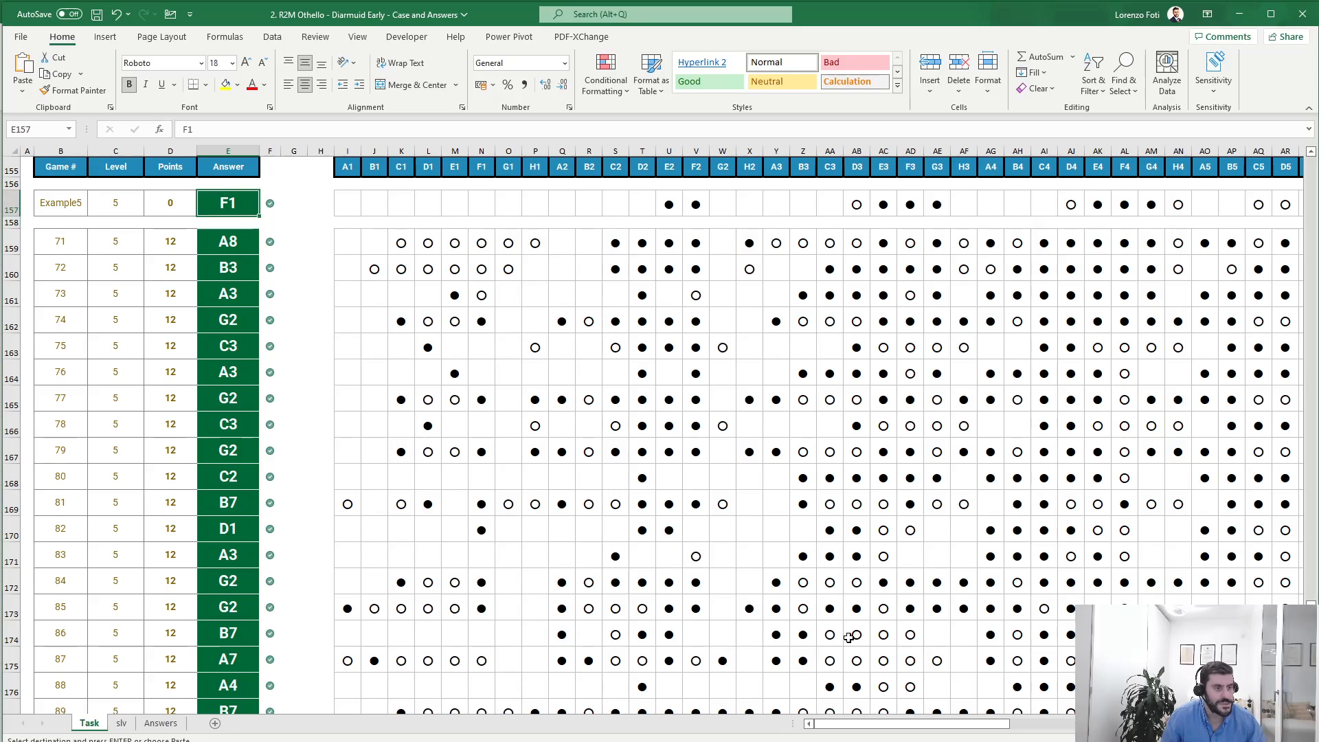
key(Up)
key(Up)
key(Up)
key(Up)
key(Up)
key(Up)
key(Up)
key(Up)
key(Up)
key(Up)
key(Up)
key(Up)
key(Up)
key(Up)
key(Up)
key(Up)
key(Up)
key(Up)
key(Up)
key(Up)
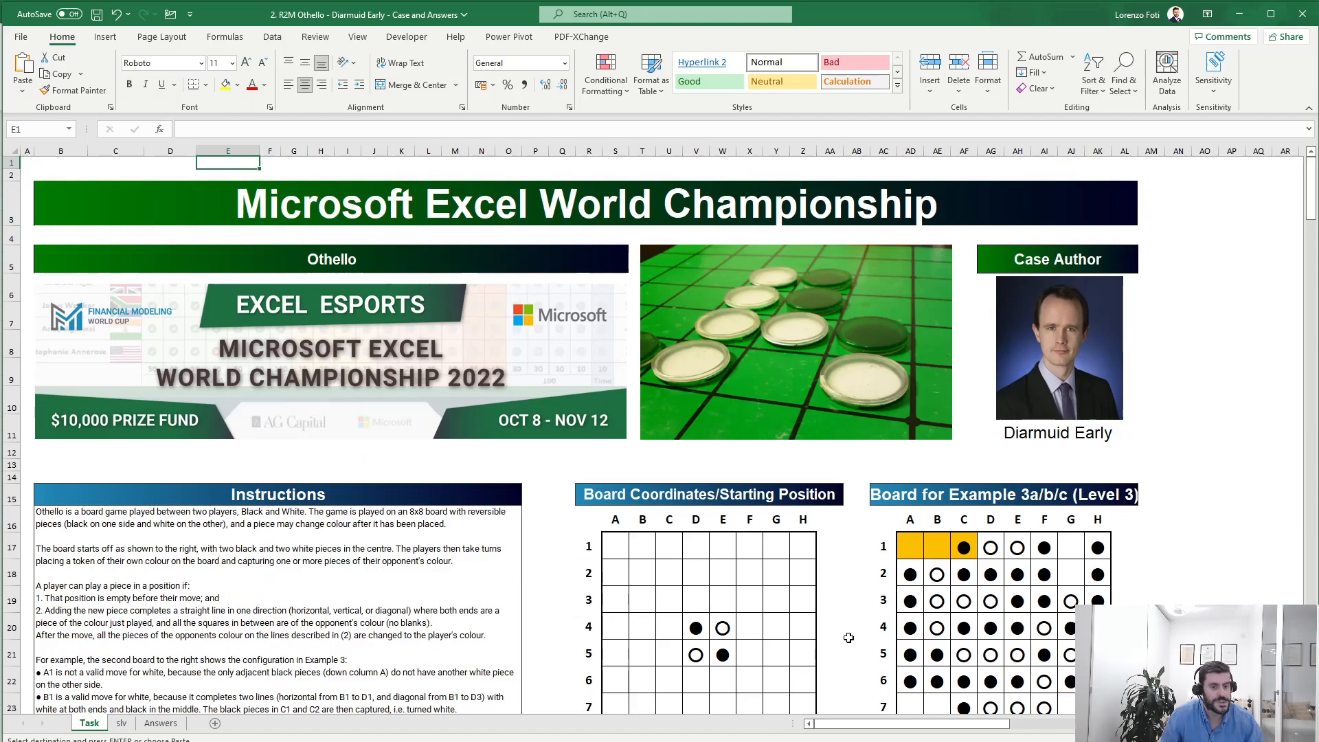
scroll(505, 663, down, 5)
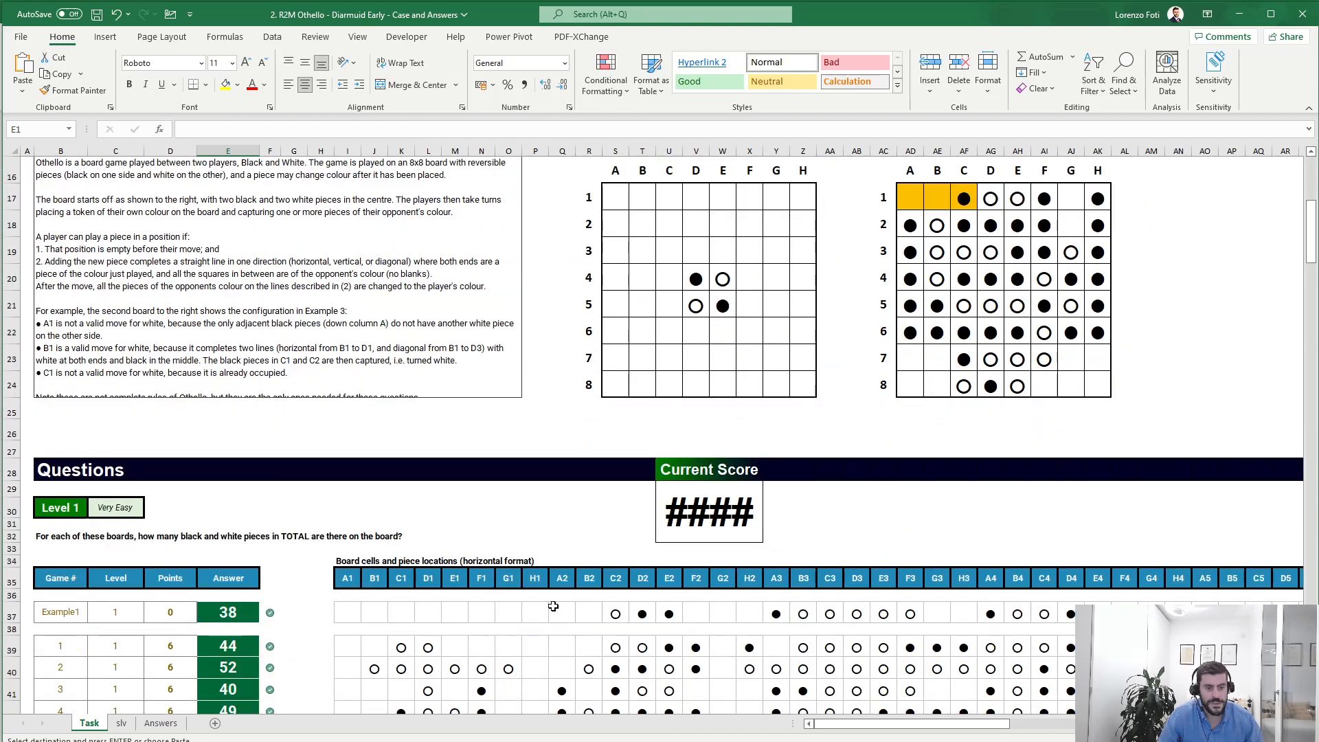
click(754, 515)
drag(763, 150, 809, 149)
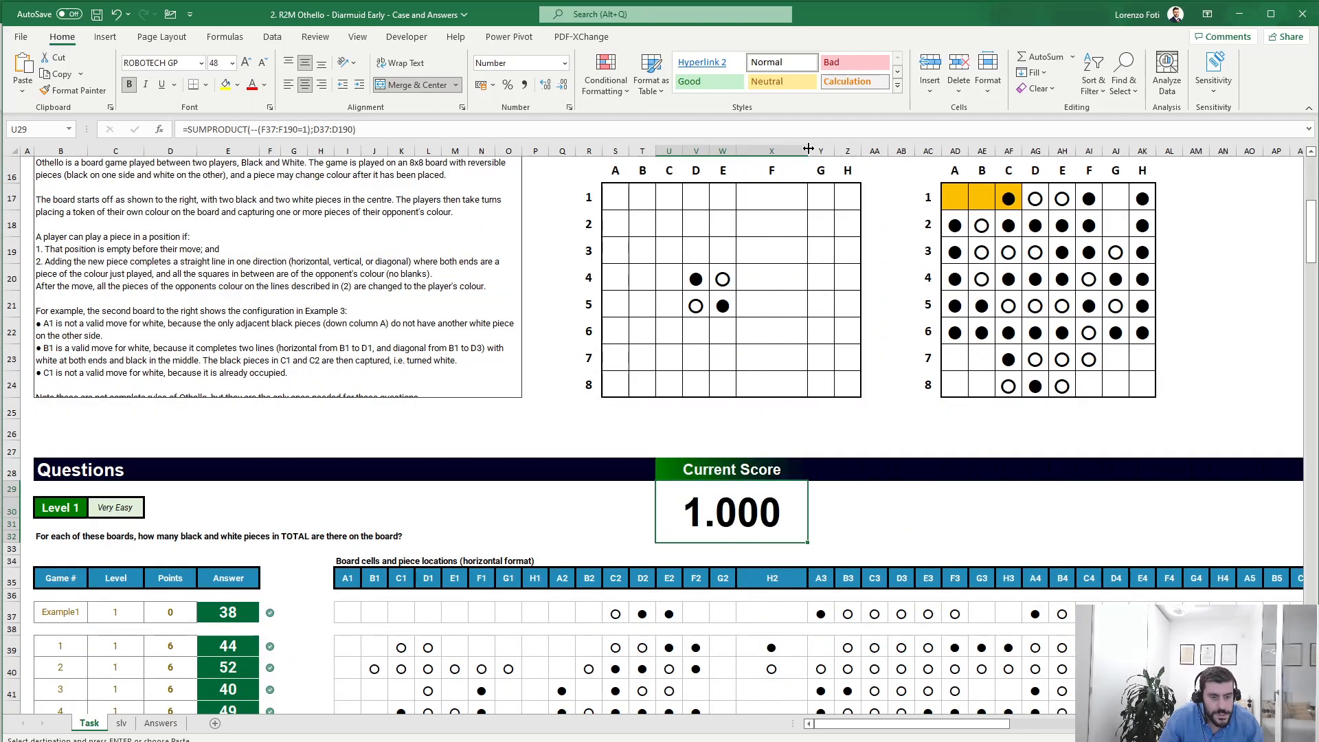
click(583, 477)
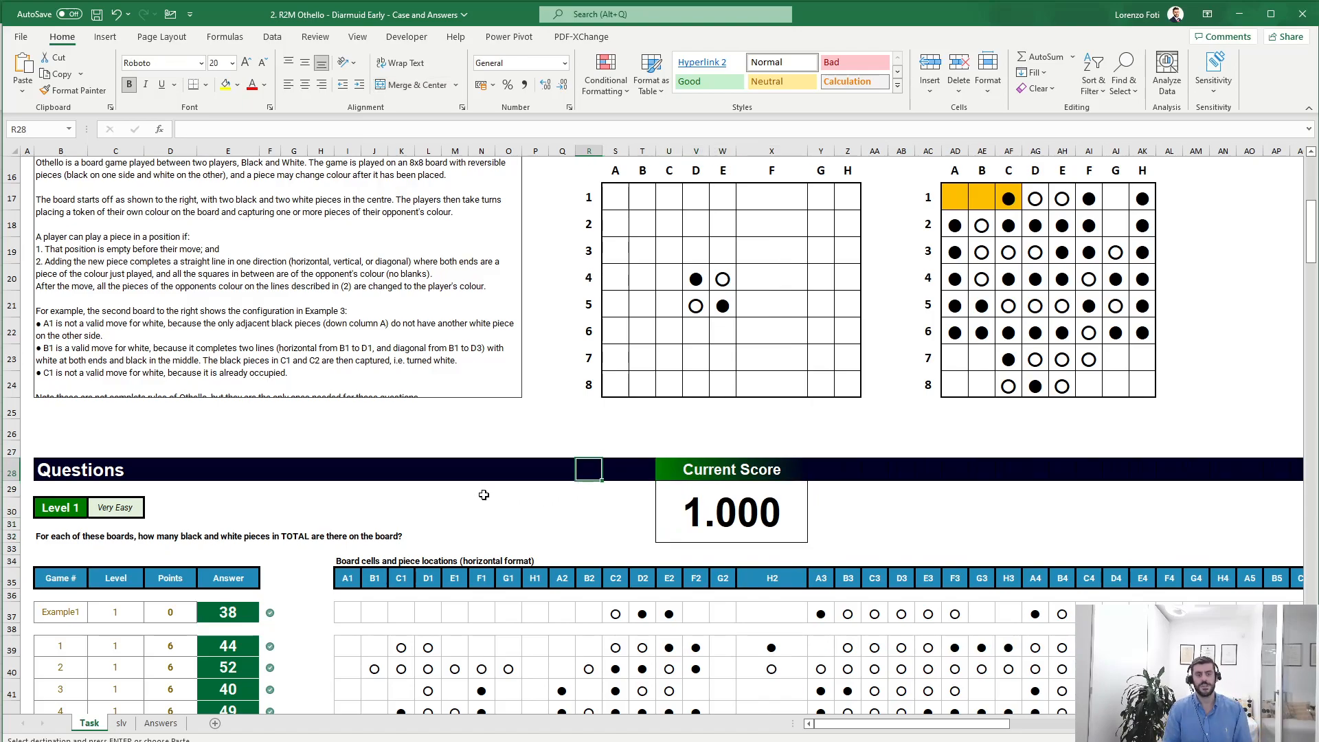